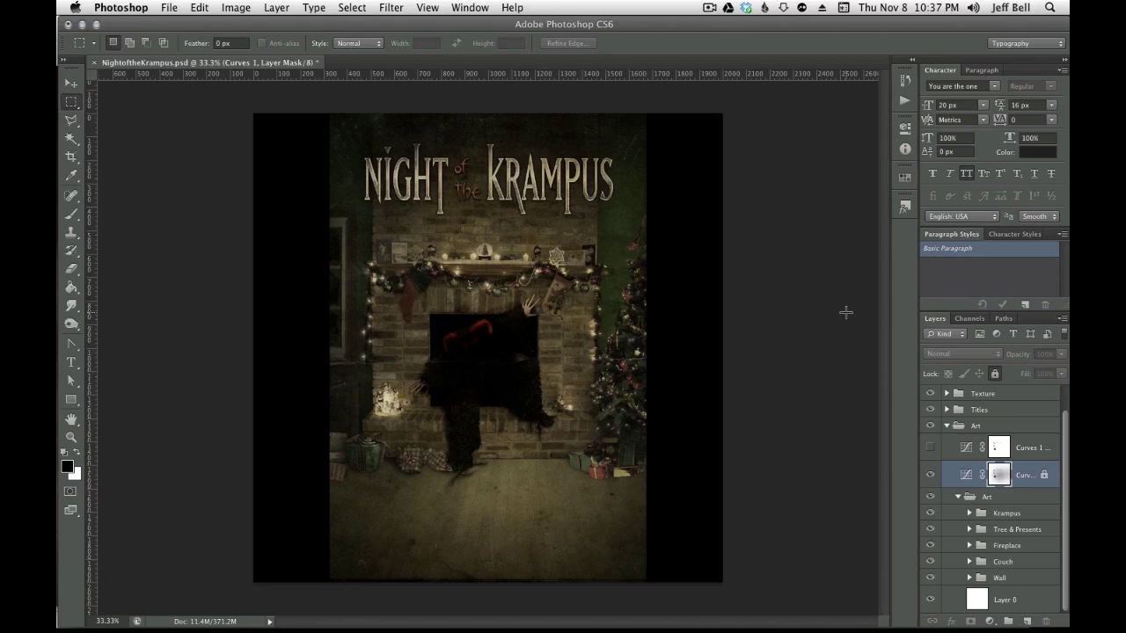
Select the Move tool and flip through the poster's resource images in Finder's Cover Flow
key(v)
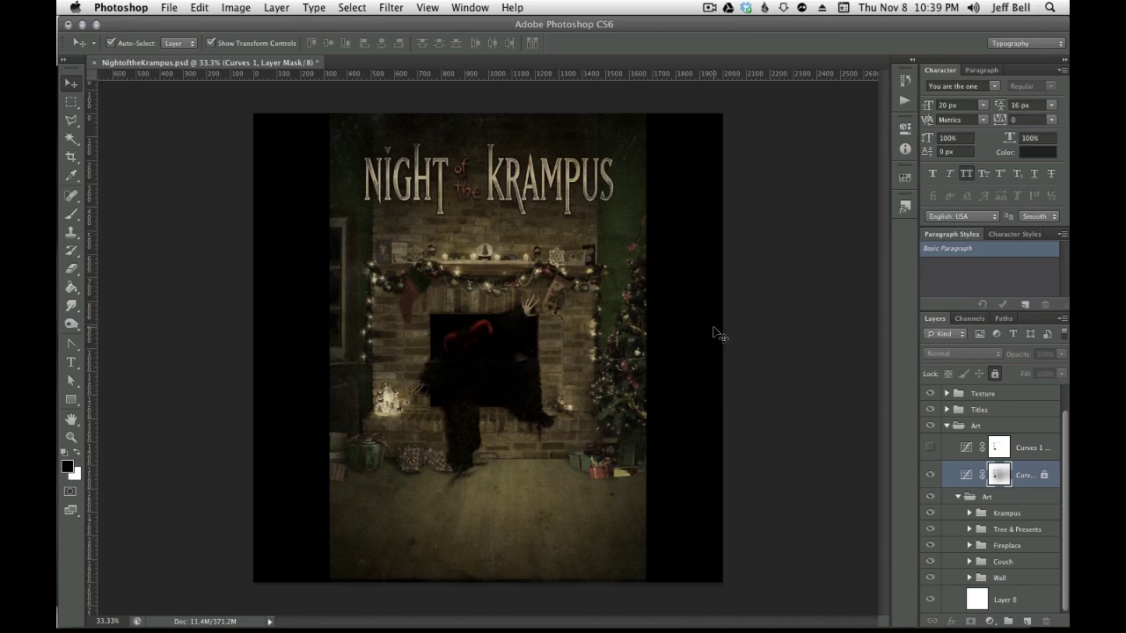
key(super+Tab)
key(super+Tab)
scroll(521, 355, left, 2)
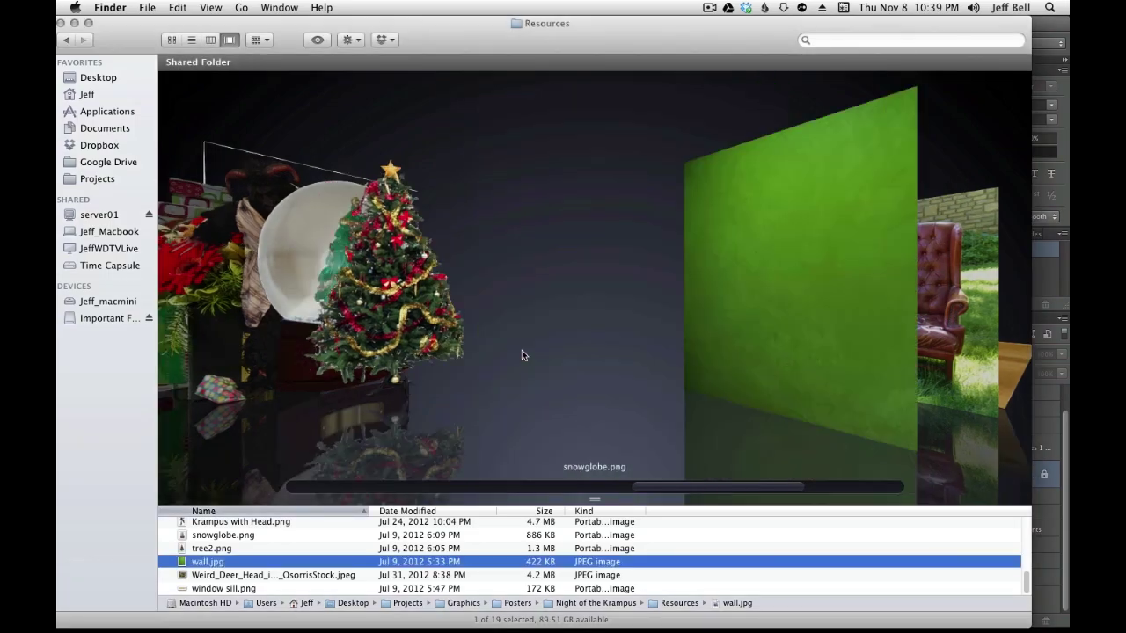
scroll(522, 355, left, 3)
scroll(521, 355, left, 3)
scroll(521, 355, left, 3)
scroll(522, 355, left, 3)
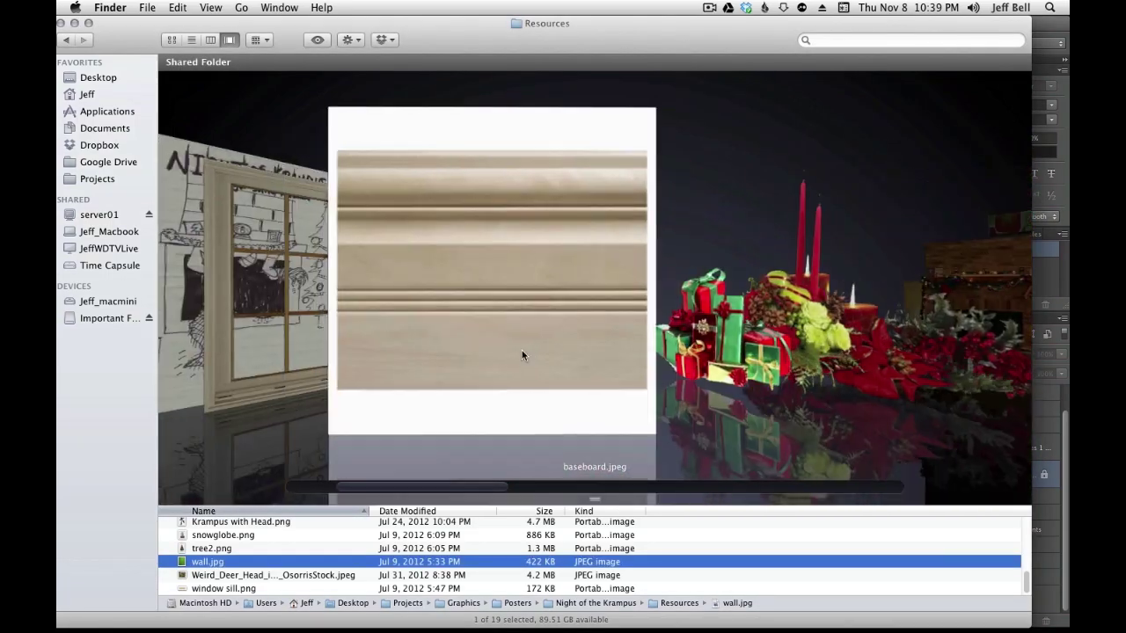
scroll(522, 355, left, 2)
scroll(522, 356, right, 2)
scroll(522, 355, right, 2)
scroll(522, 355, right, 2)
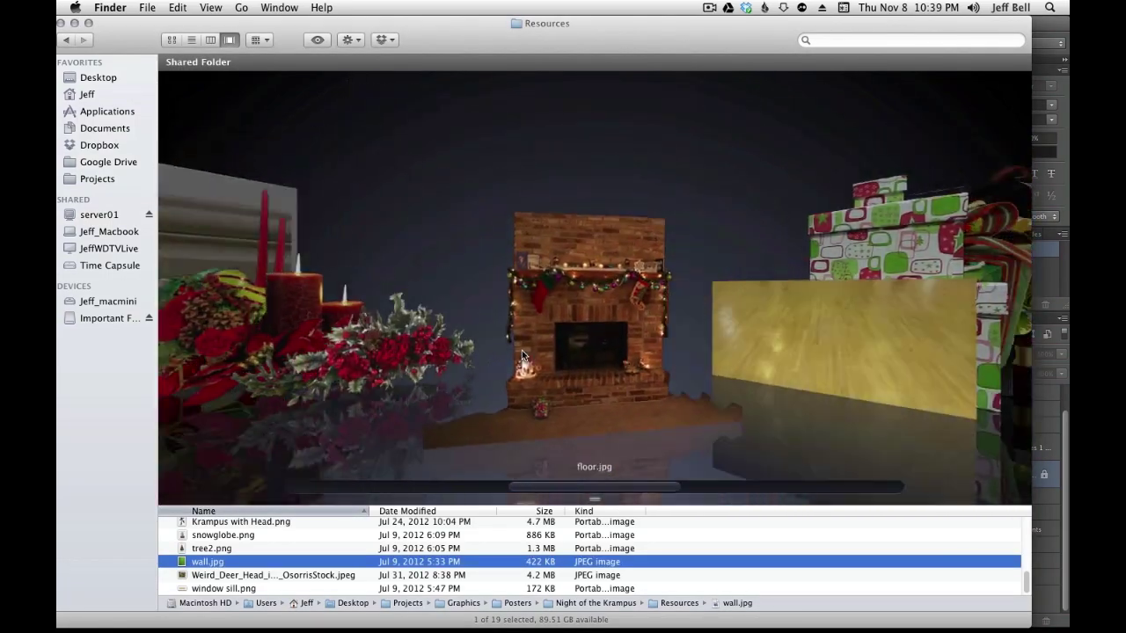
scroll(522, 355, right, 2)
scroll(522, 355, right, 2)
scroll(522, 355, right, 2)
scroll(521, 355, left, 1)
scroll(522, 355, left, 1)
scroll(521, 355, right, 2)
scroll(521, 355, left, 1)
scroll(521, 355, left, 1)
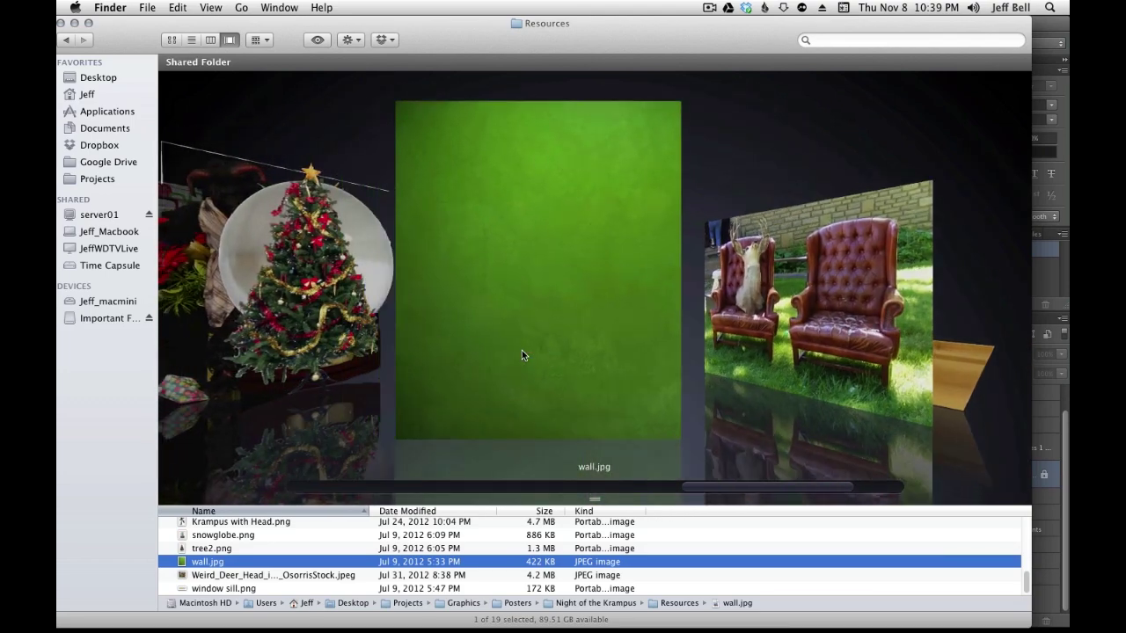
scroll(522, 356, right, 1)
scroll(522, 355, right, 1)
scroll(522, 356, left, 1)
scroll(522, 355, left, 1)
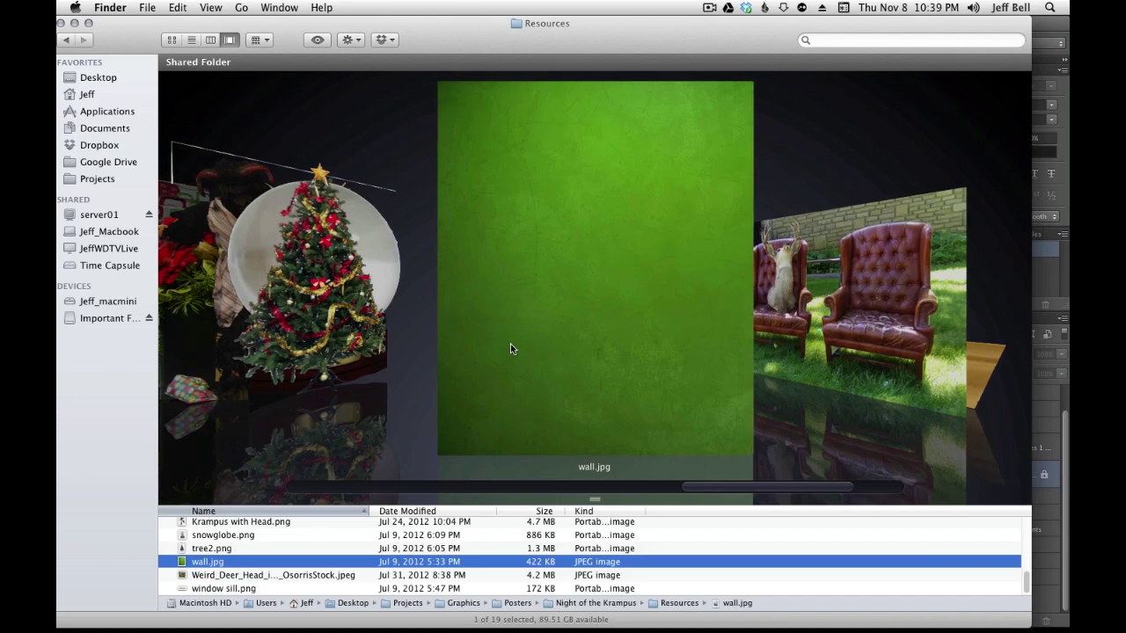
Page on to the Christmas centrepiece with red candles, then return to Photoshop
scroll(550, 344, right, 1)
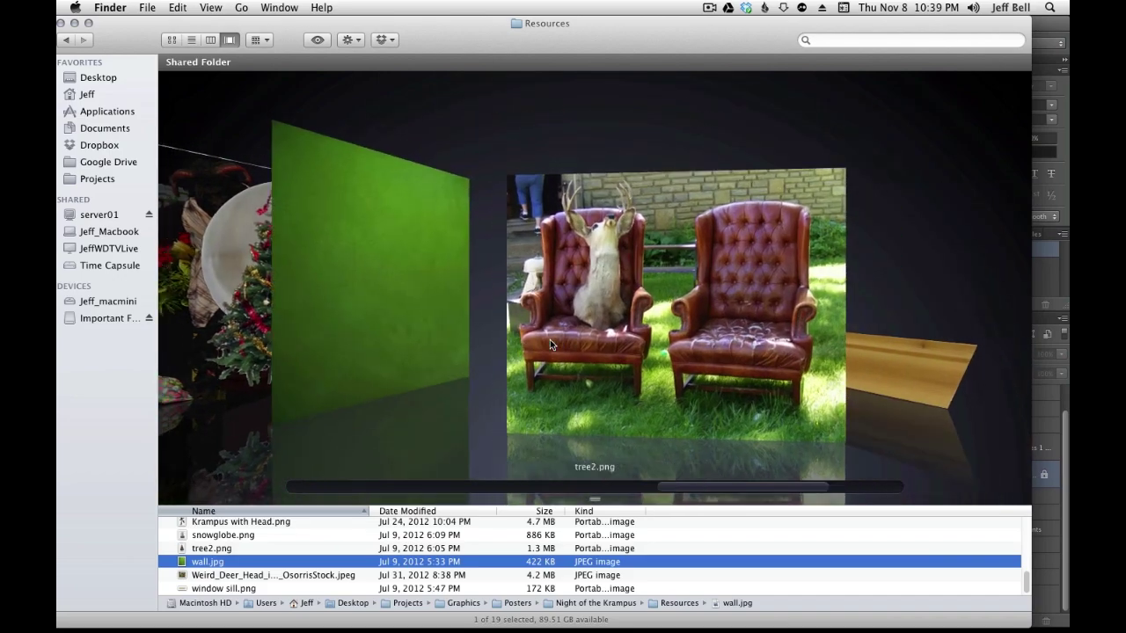
scroll(550, 344, left, 2)
scroll(550, 344, left, 2)
scroll(550, 343, left, 2)
scroll(550, 344, left, 2)
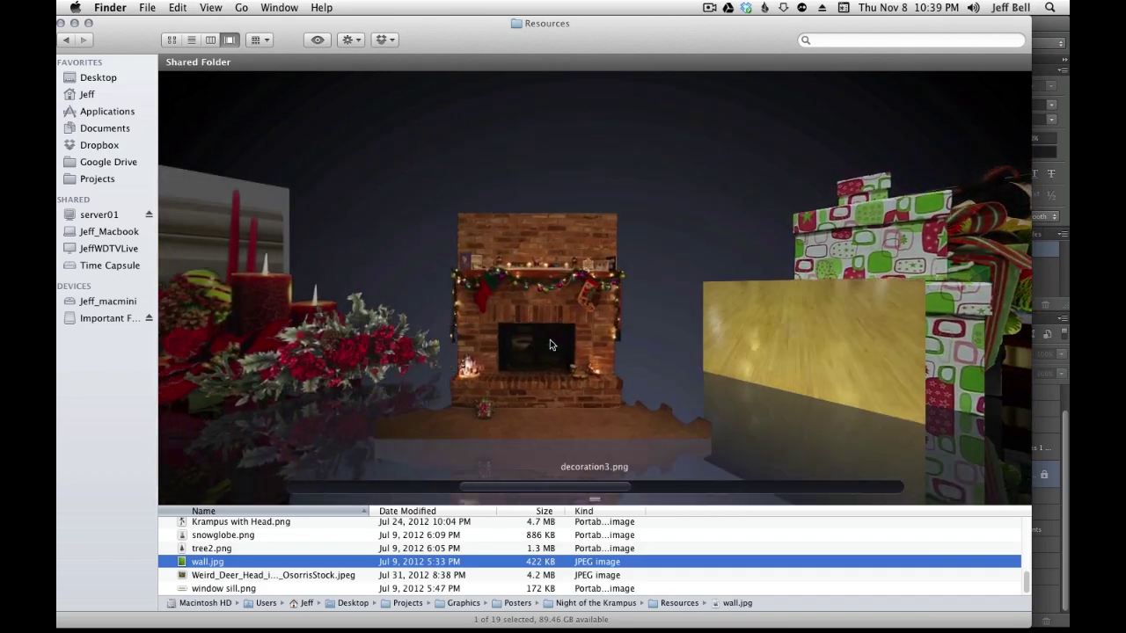
scroll(550, 344, left, 1)
scroll(549, 344, left, 1)
scroll(549, 344, left, 1)
scroll(550, 344, left, 1)
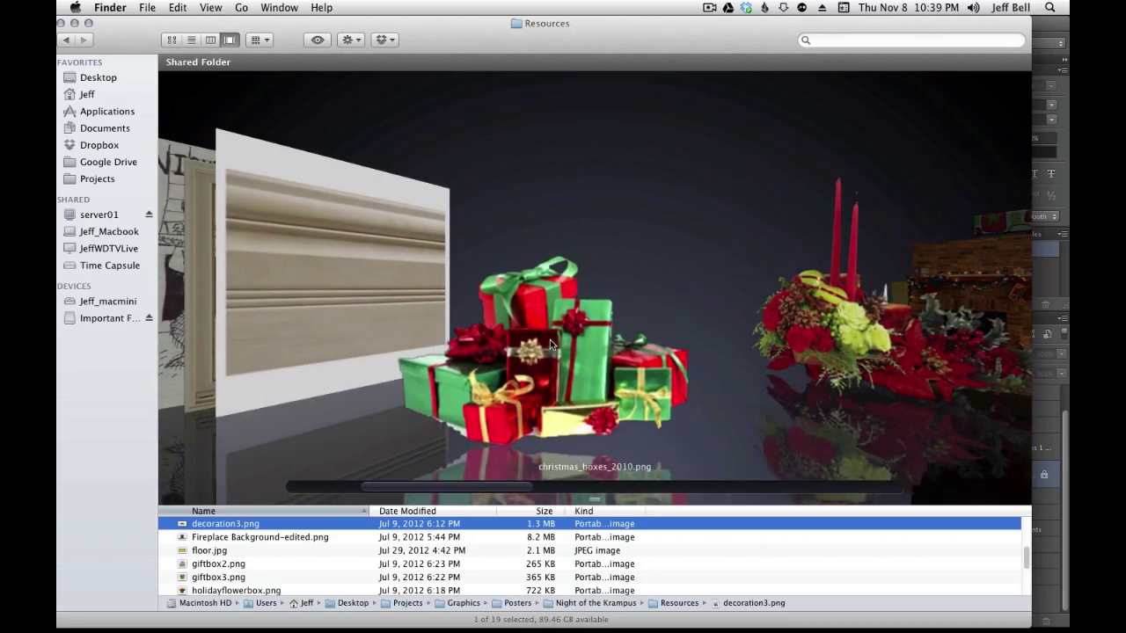
scroll(550, 343, left, 1)
scroll(550, 343, left, 1)
scroll(550, 343, right, 2)
scroll(549, 343, right, 1)
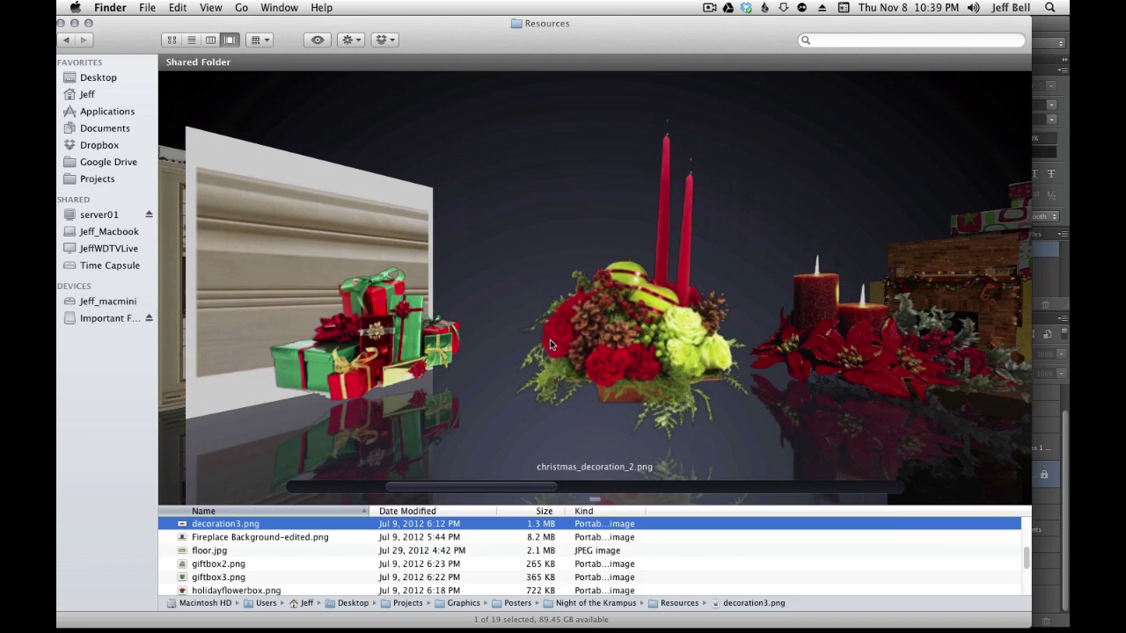
key(super+Tab)
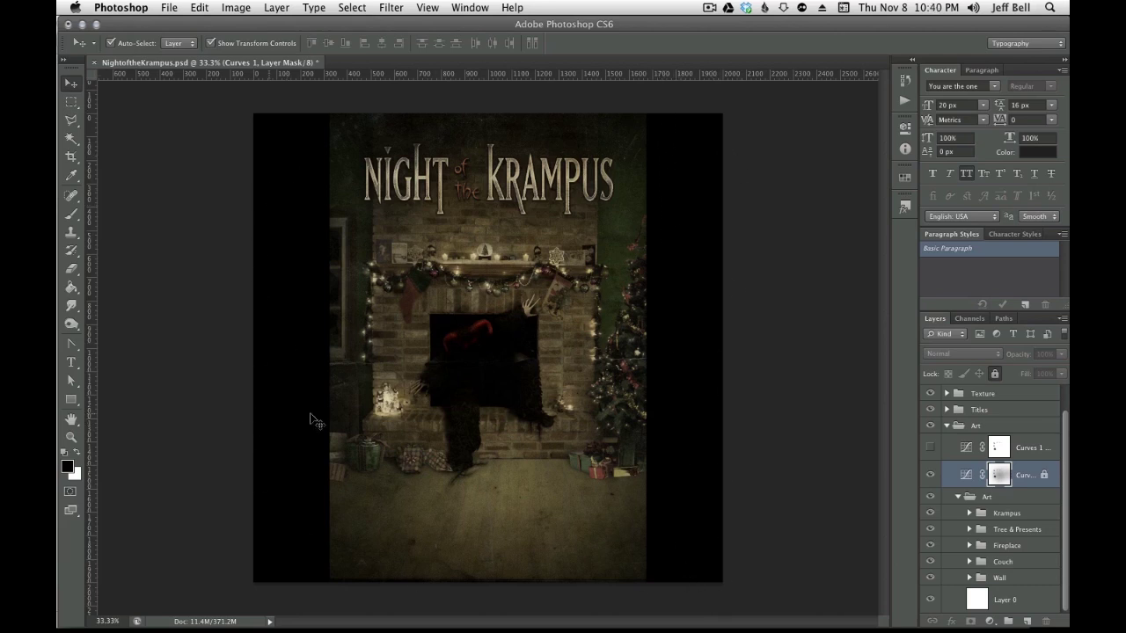
Toggle Layer 3's black side bars and the guides, leaving the side bars hidden
scroll(957, 426, up, 1)
click(931, 396)
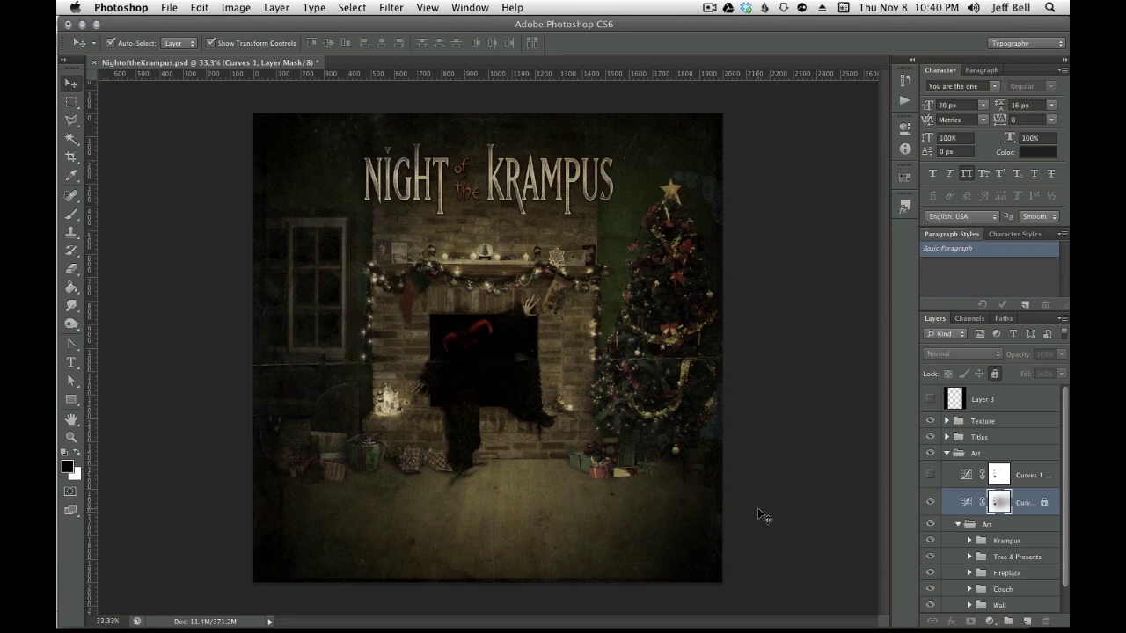
click(929, 401)
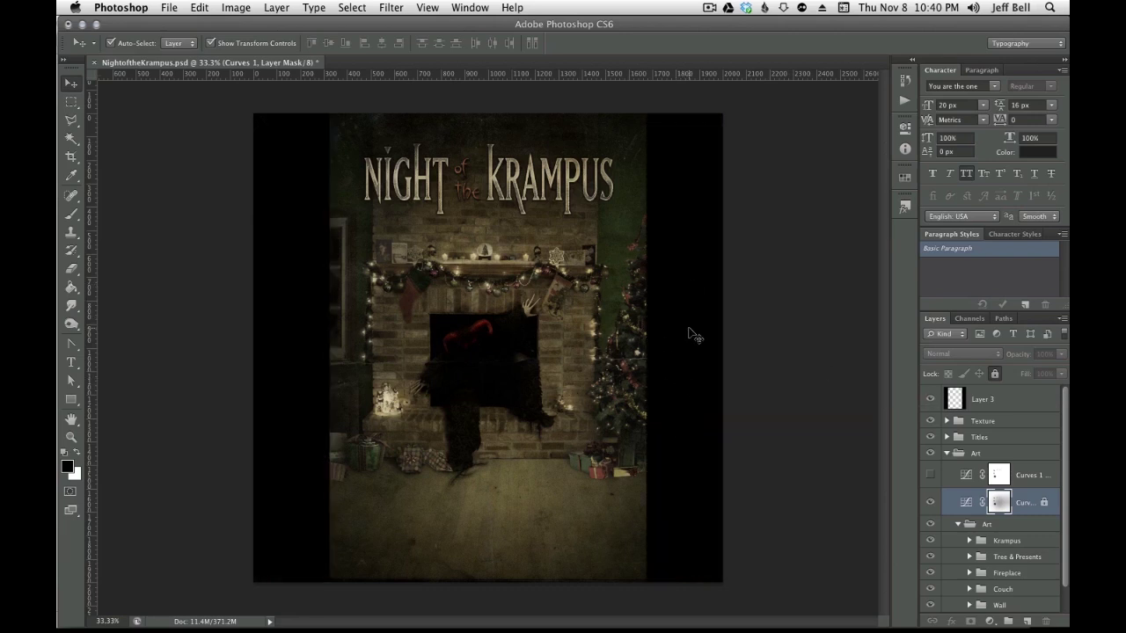
key(ctrl+semicolon)
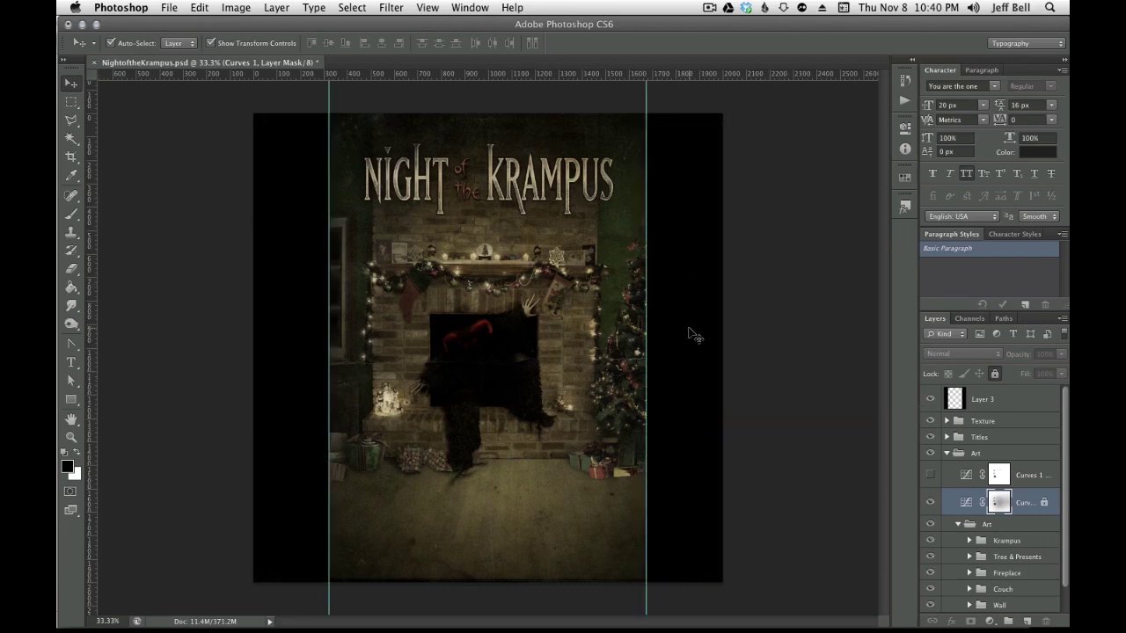
key(ctrl+semicolon)
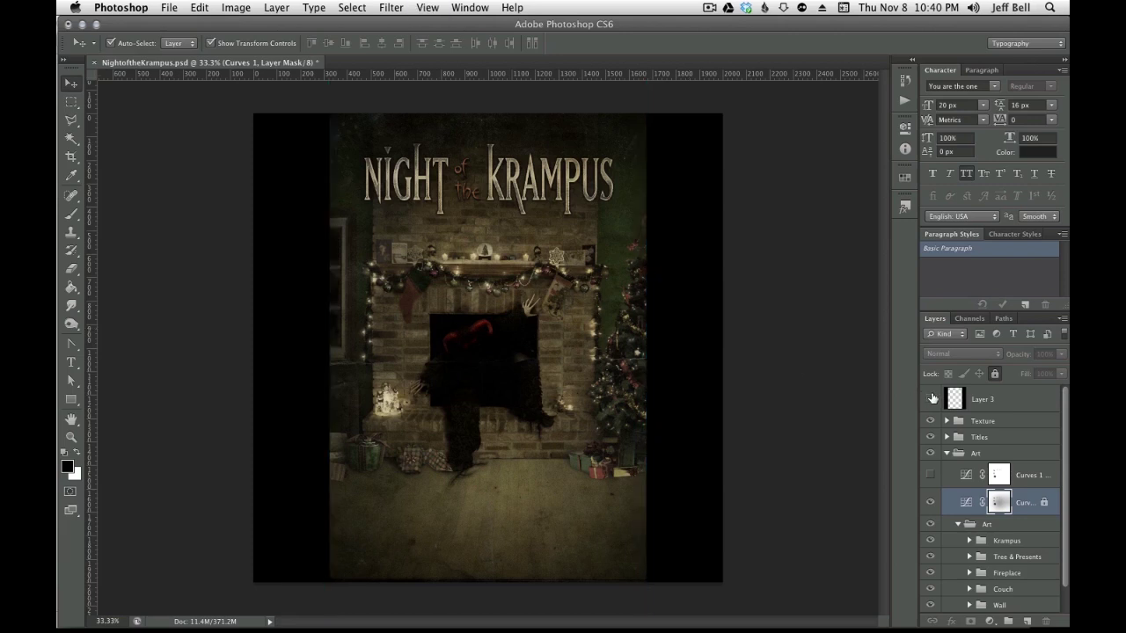
click(930, 399)
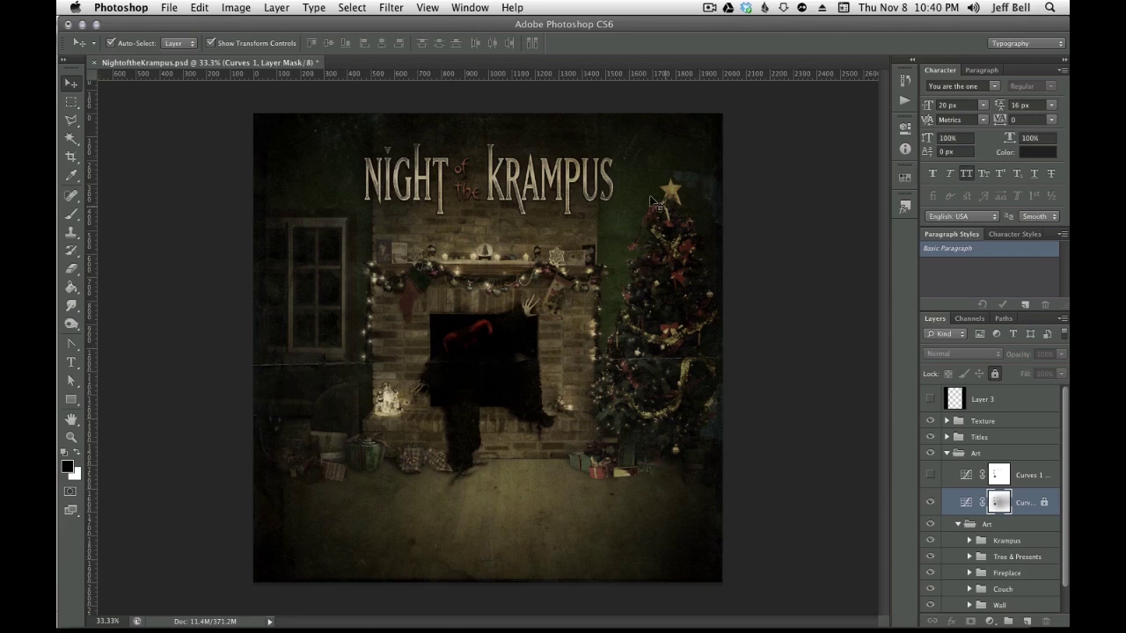
Hide the Texture, Titles, Curves, Krampus and other artwork groups, keeping only Fireplace visible
click(929, 420)
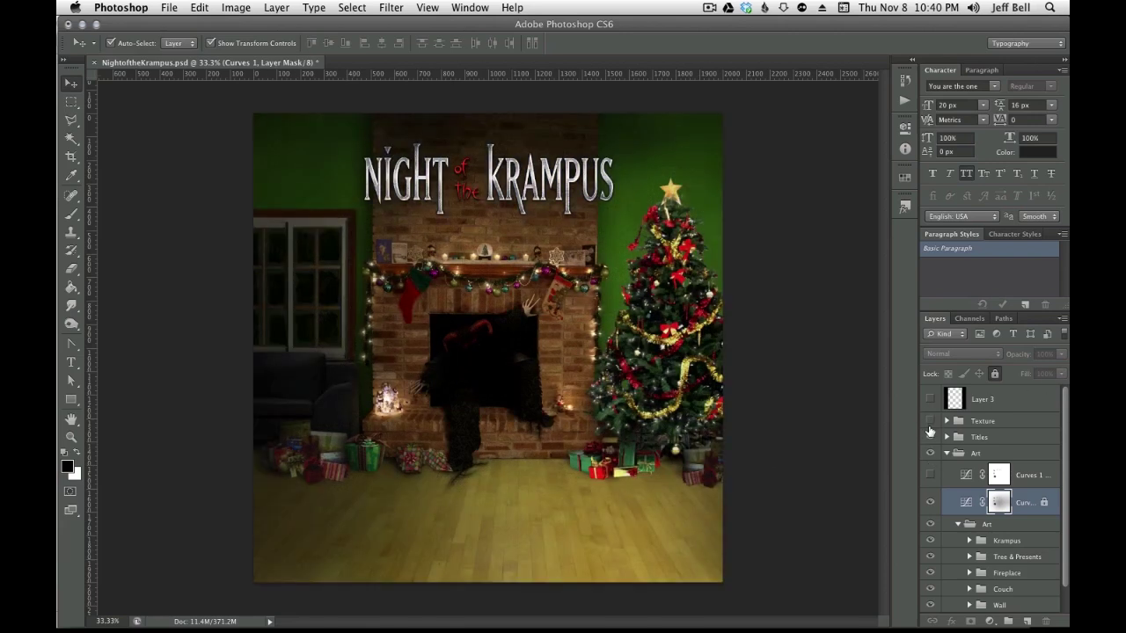
click(929, 438)
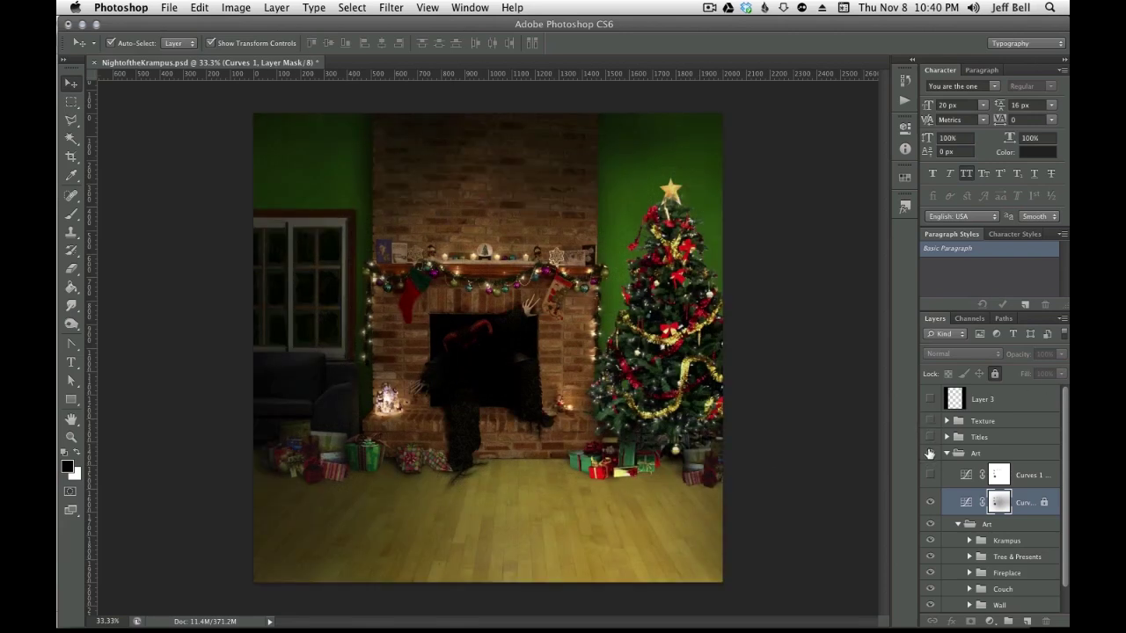
scroll(955, 500, down, 1)
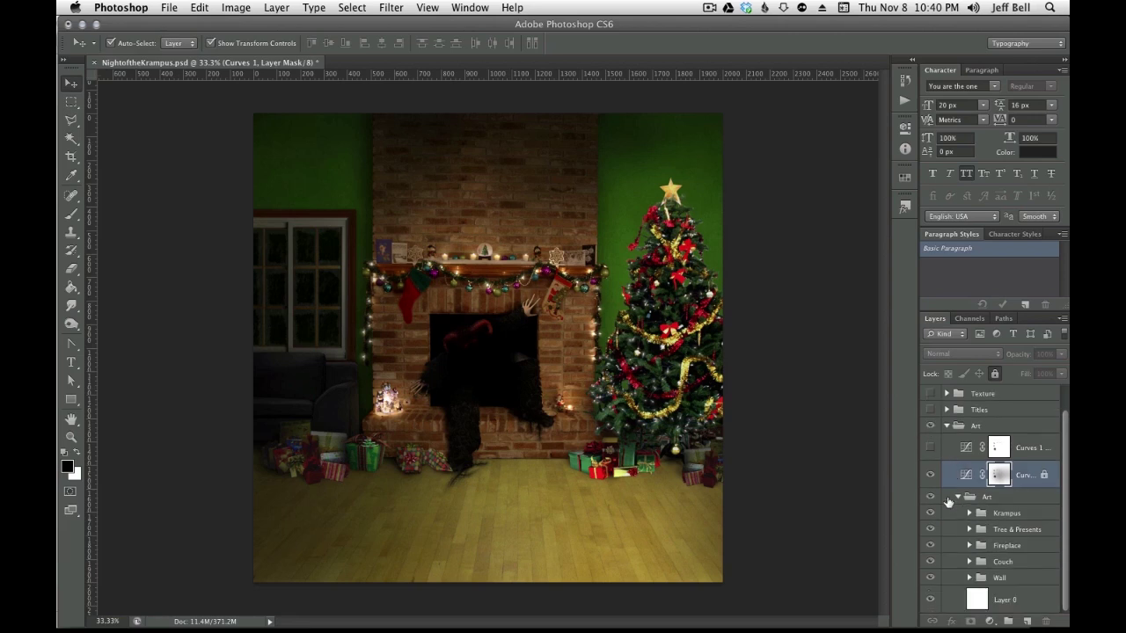
click(930, 475)
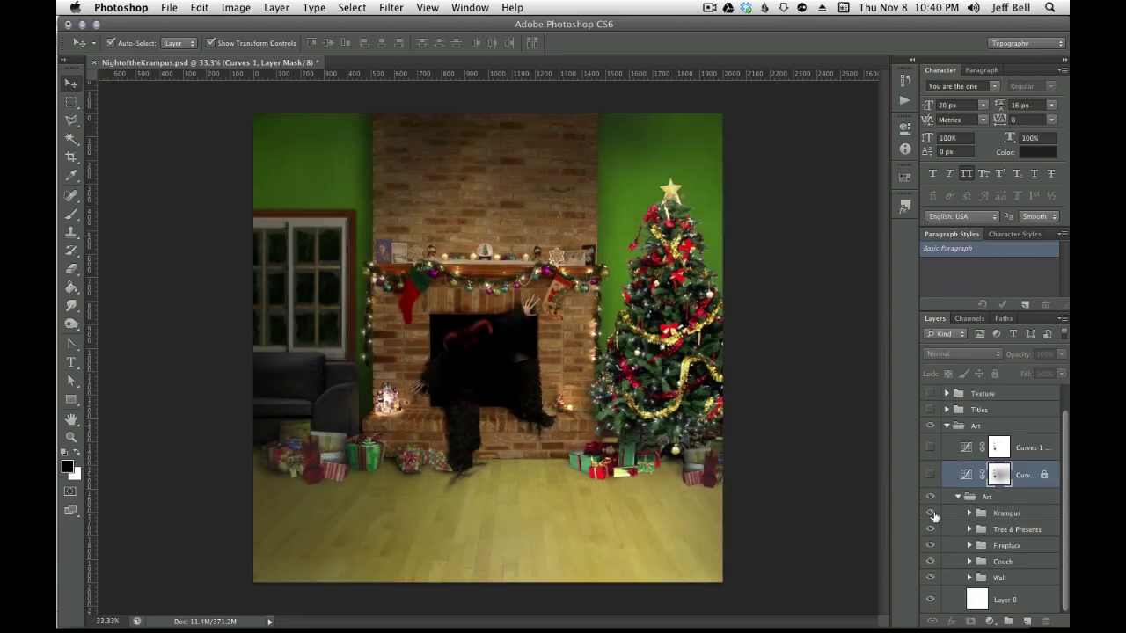
click(929, 512)
click(930, 545)
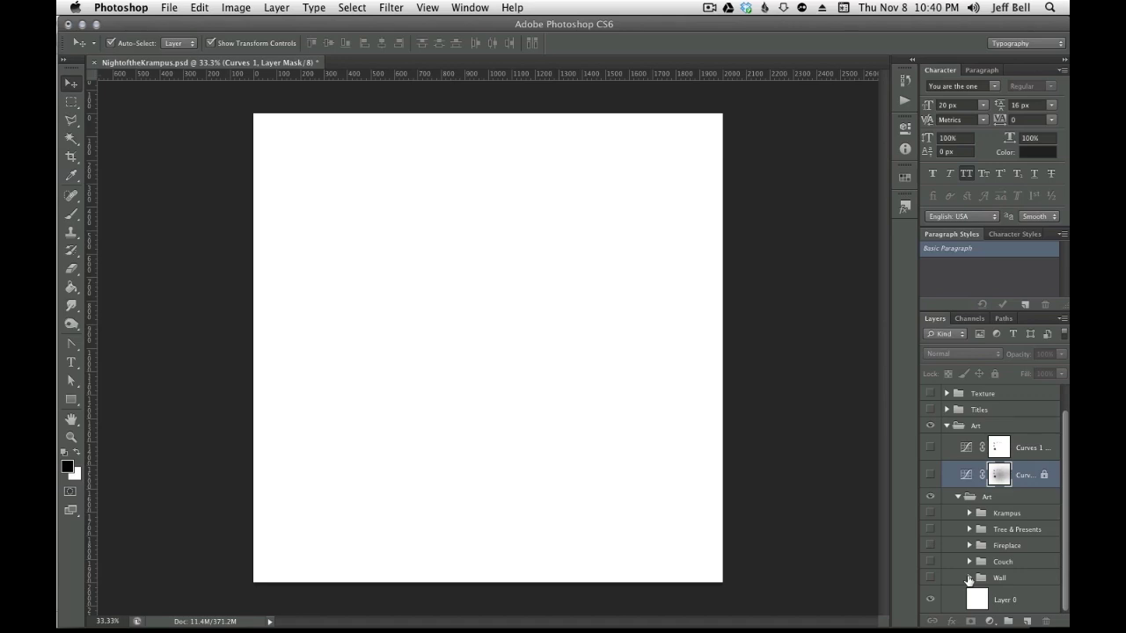
click(933, 546)
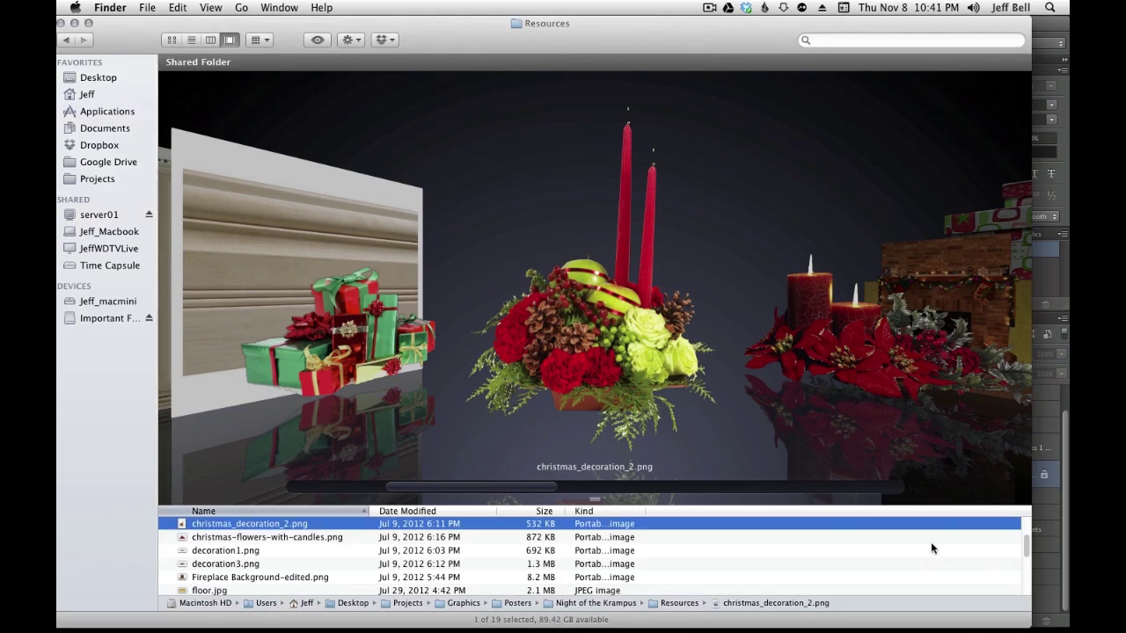
Preview Fireplace Background-edited.png in Cover Flow, then go back to Photoshop
scroll(689, 347, right, 1)
scroll(689, 347, right, 2)
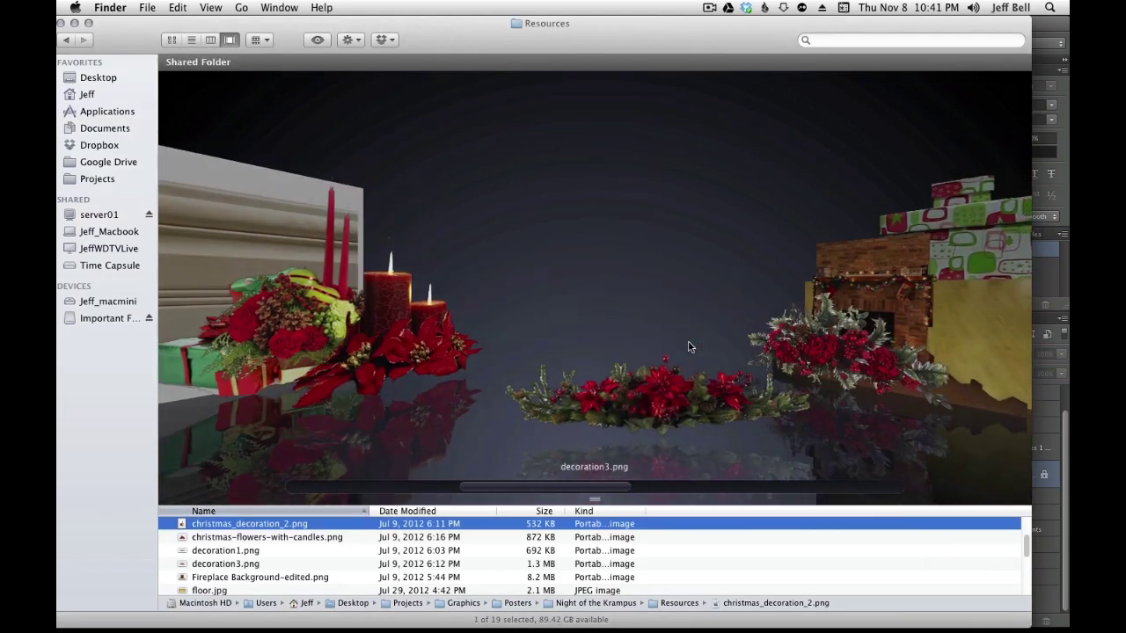
scroll(688, 347, right, 1)
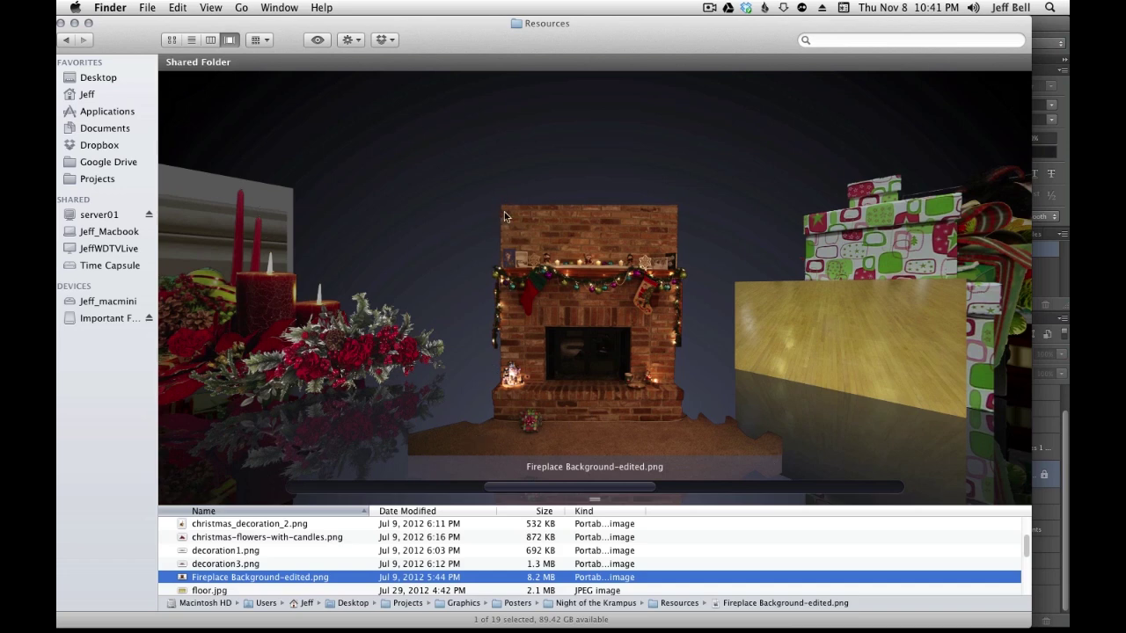
key(super+Tab)
Zoom in on the chimney and mantel, then expand the Fireplace group's layers
scroll(548, 209, up, 5)
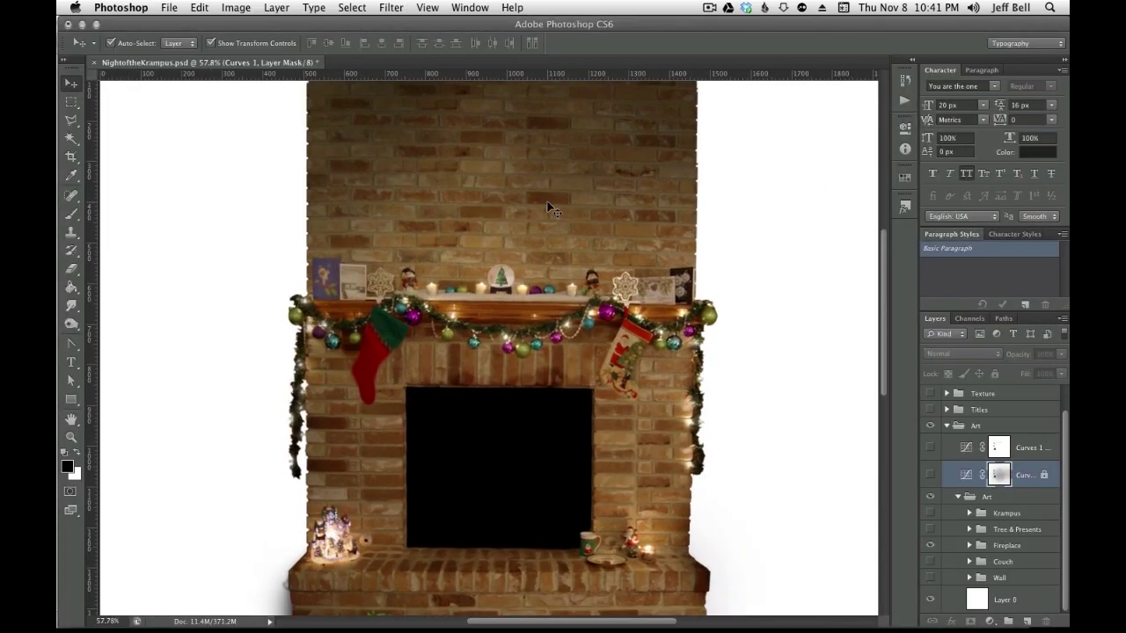
scroll(548, 208, up, 2)
drag(538, 184, 554, 311)
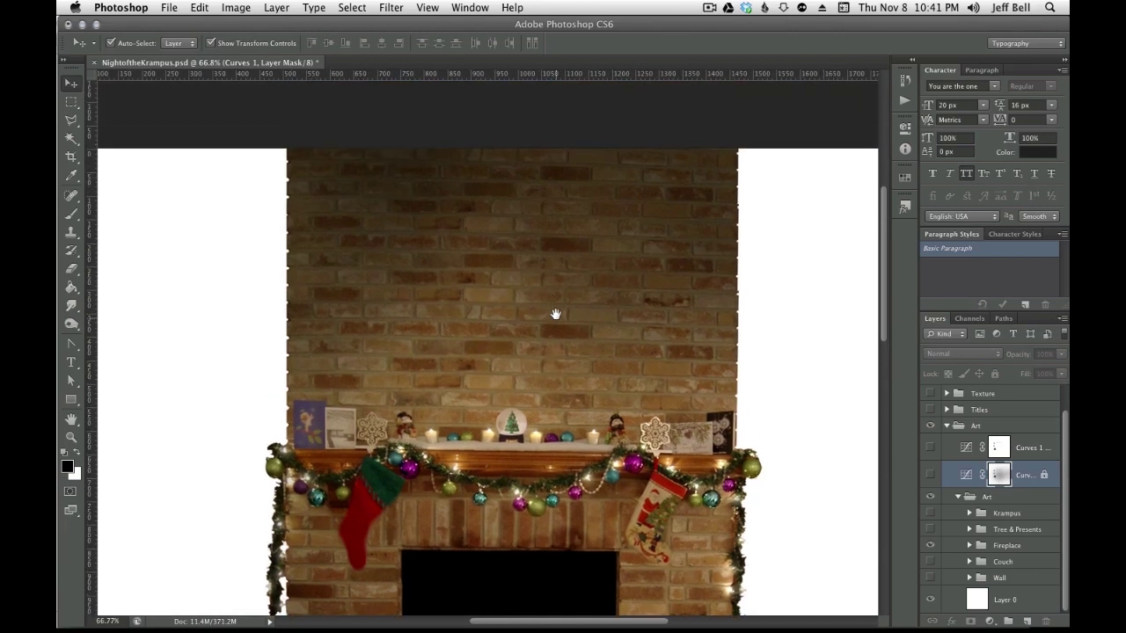
scroll(531, 307, up, 1)
scroll(531, 308, up, 3)
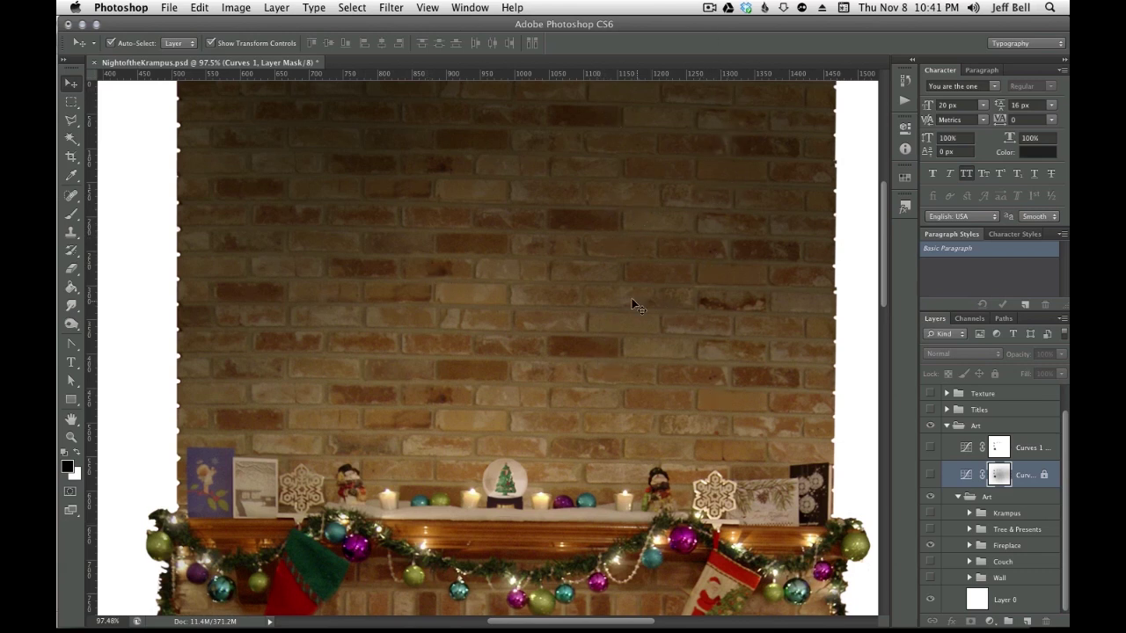
scroll(648, 291, up, 3)
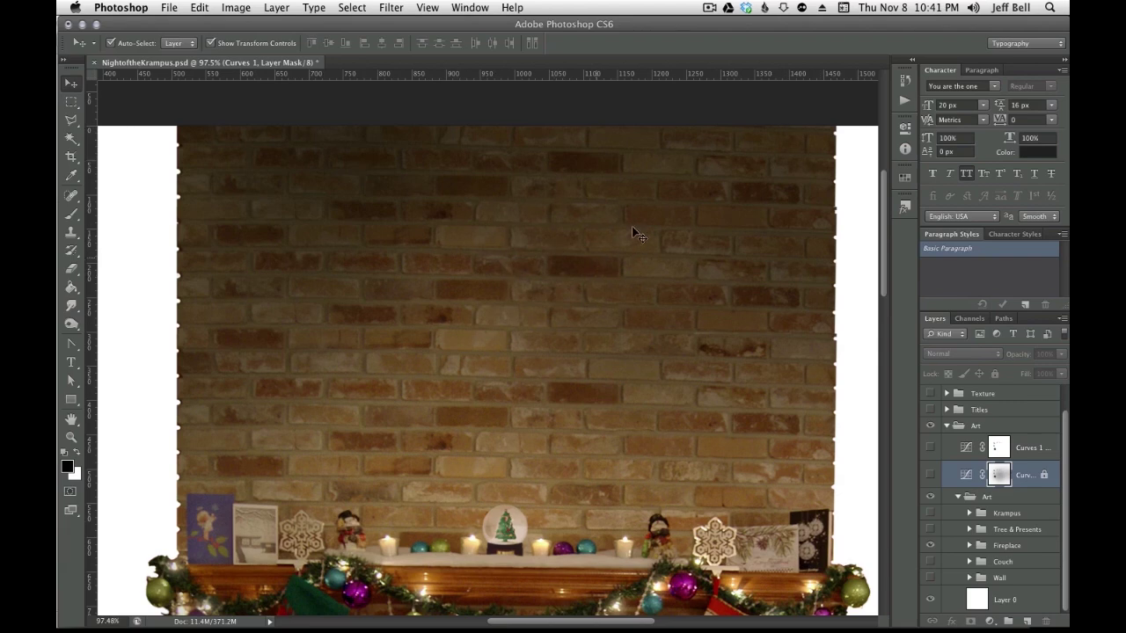
drag(602, 429, 606, 212)
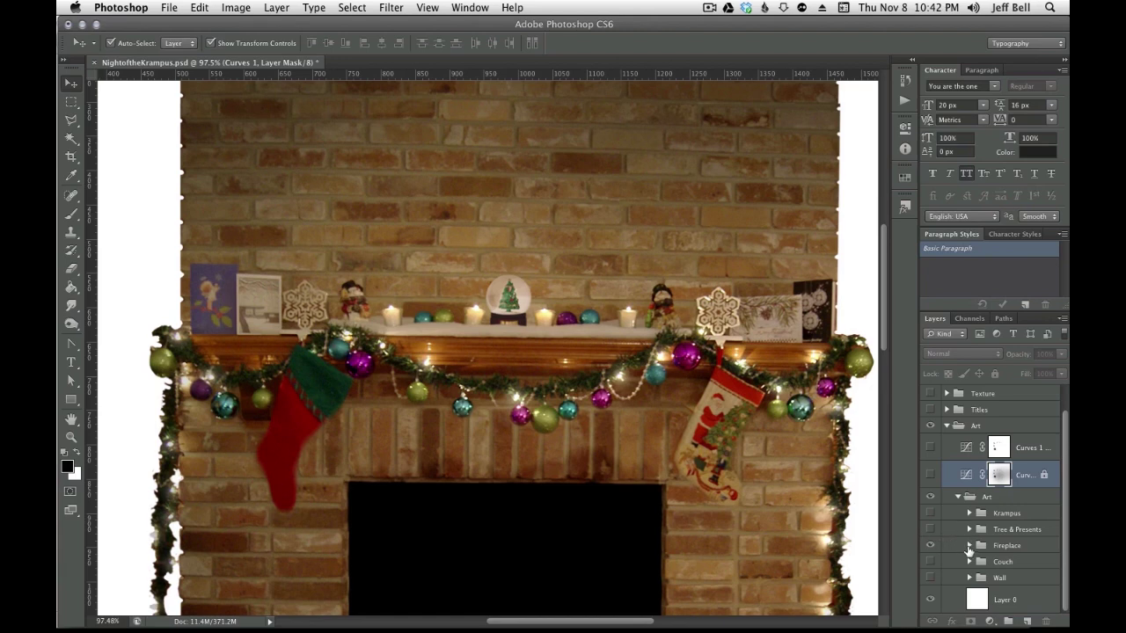
click(969, 545)
Hide the Xmas Lights, Snowglobe, Top Shadow, Curves and masked layers
scroll(969, 511, down, 3)
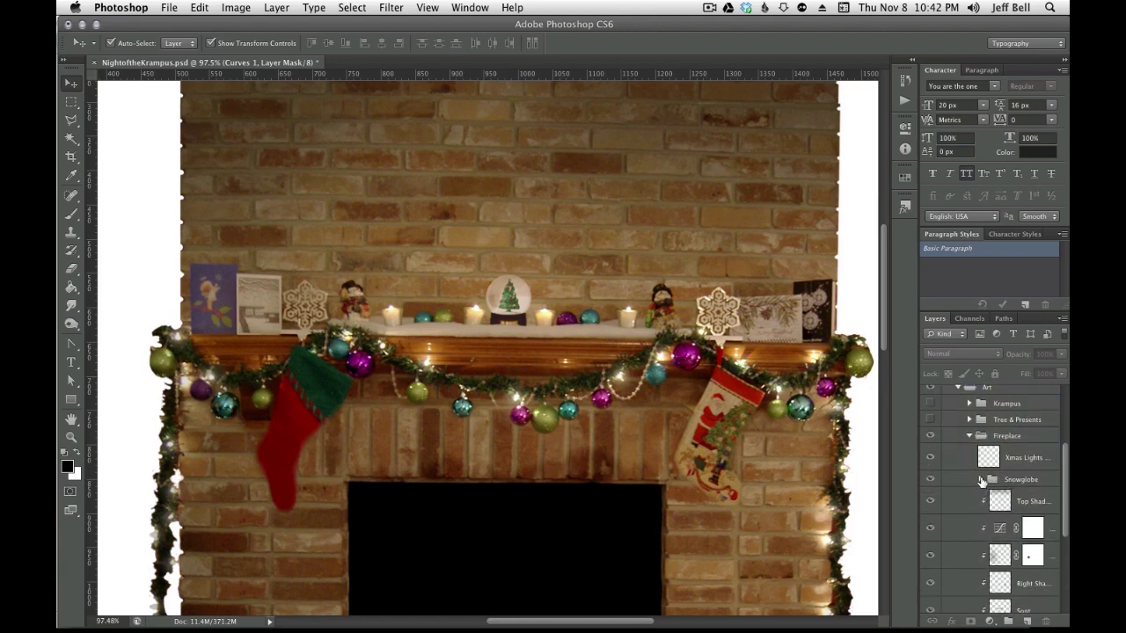
click(929, 458)
click(930, 479)
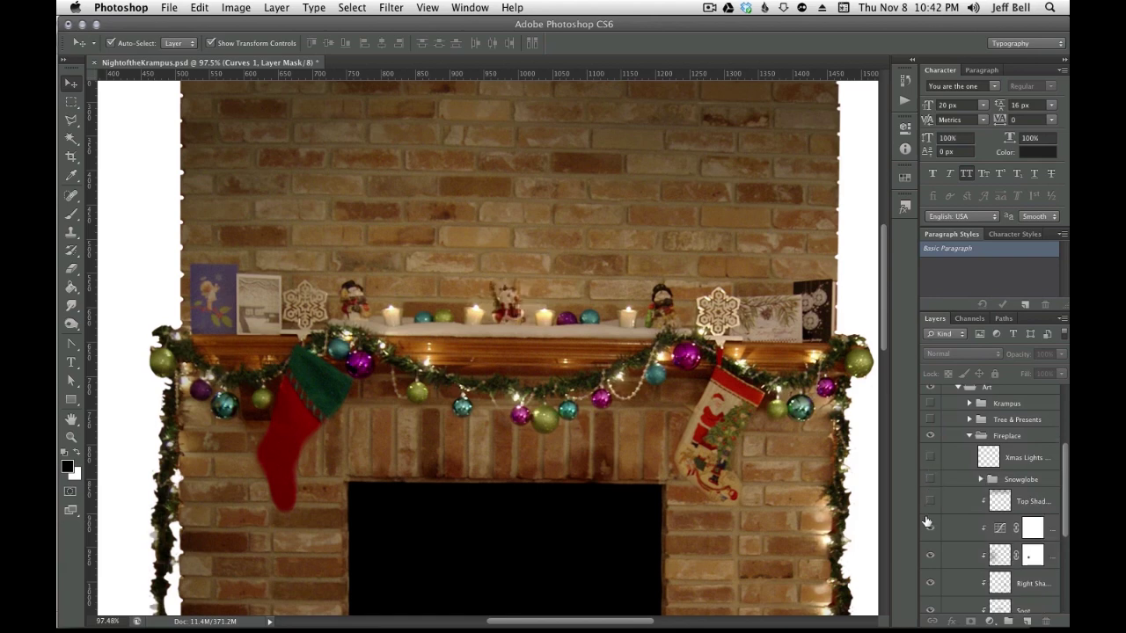
click(930, 501)
click(930, 528)
click(930, 555)
Hide the Right Shadow, Soot and both lower shadow layers, then view the original image in Finder
scroll(930, 585, down, 3)
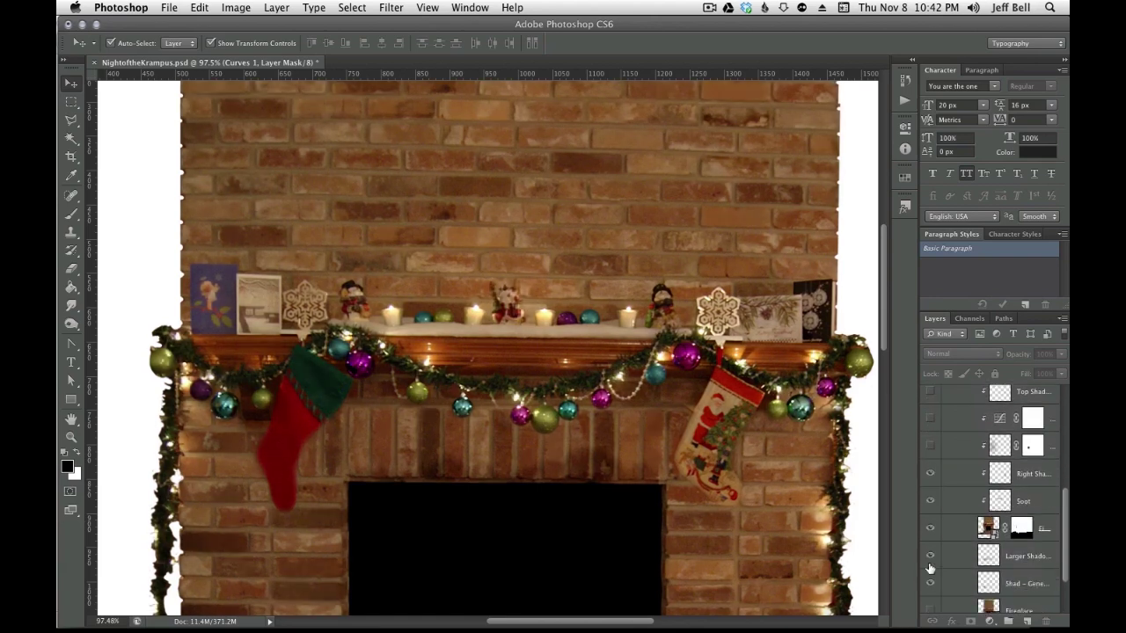
click(929, 475)
click(930, 500)
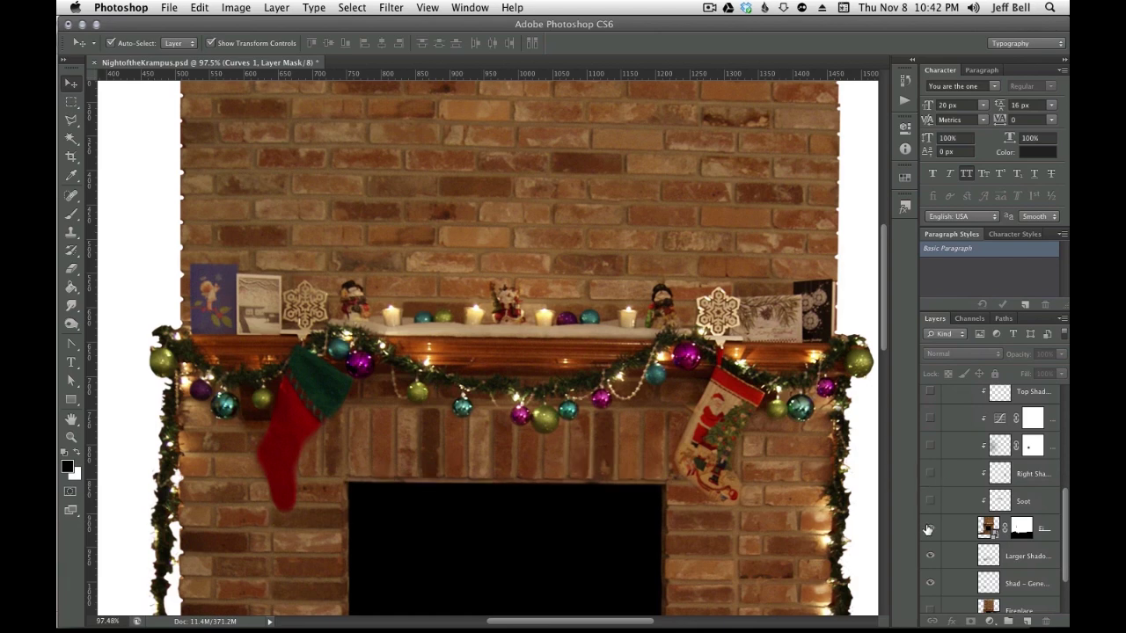
click(930, 528)
click(930, 526)
scroll(930, 581, down, 2)
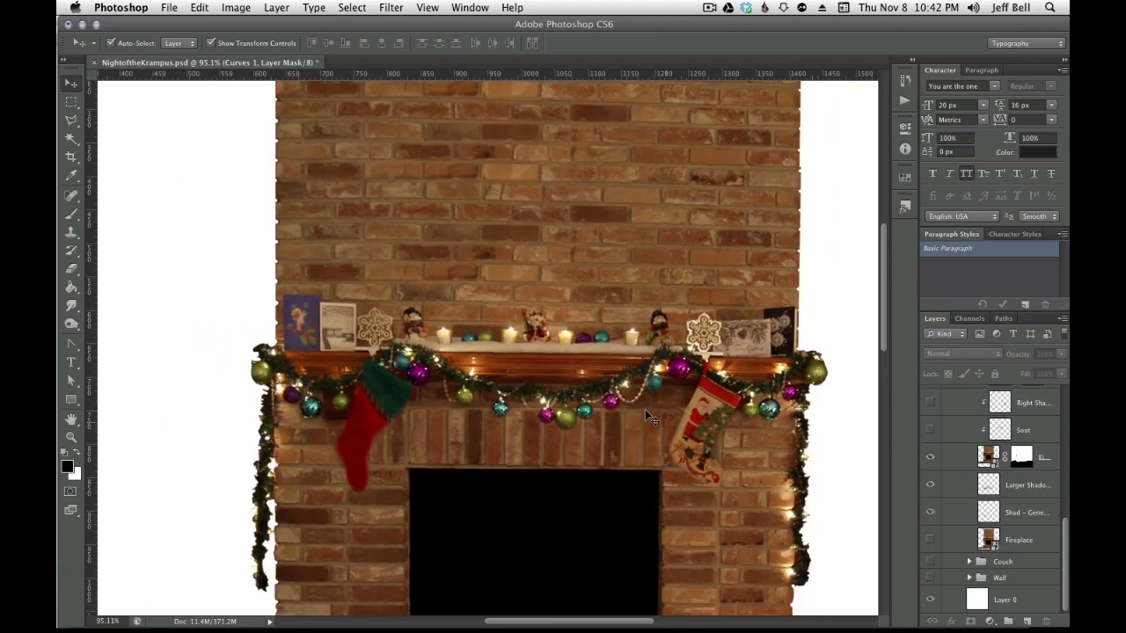
scroll(654, 416, down, 5)
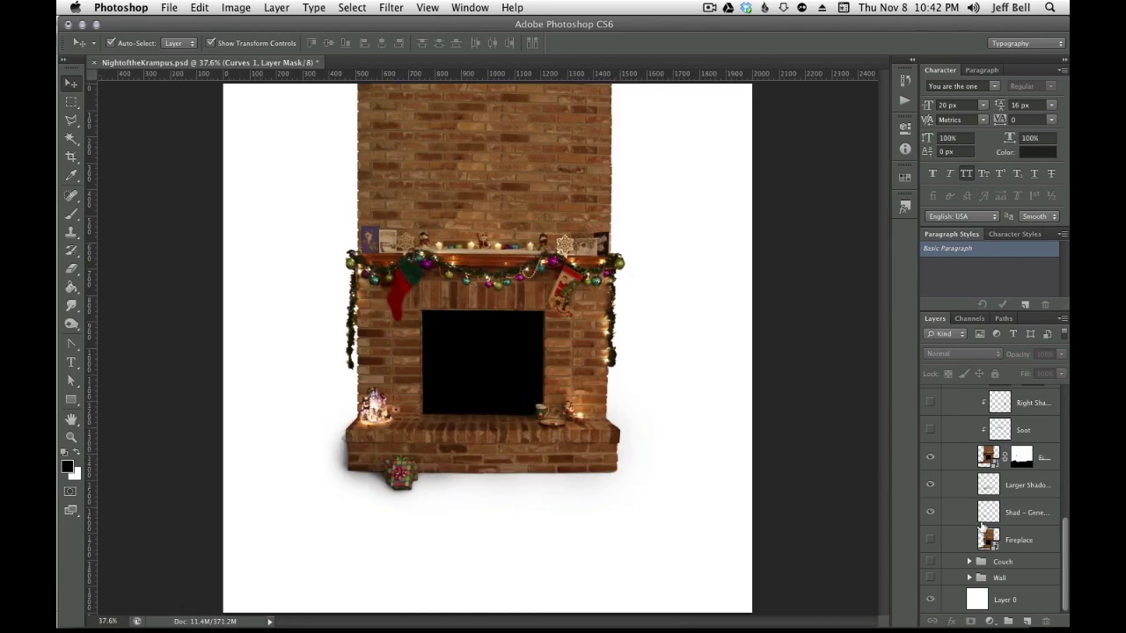
drag(930, 512, 929, 487)
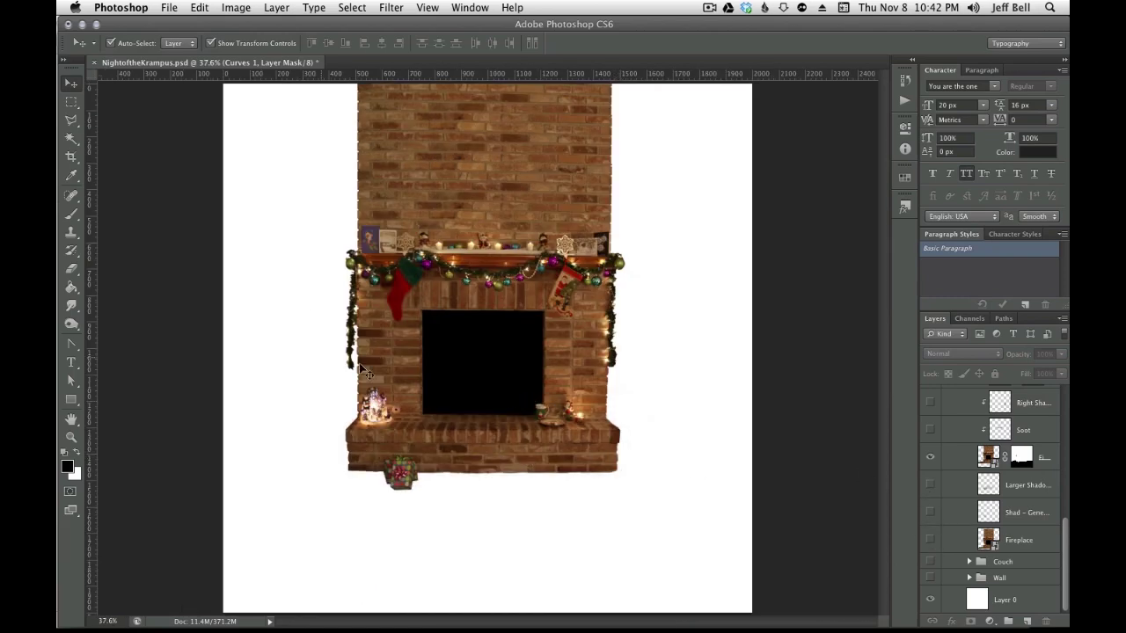
scroll(628, 324, up, 3)
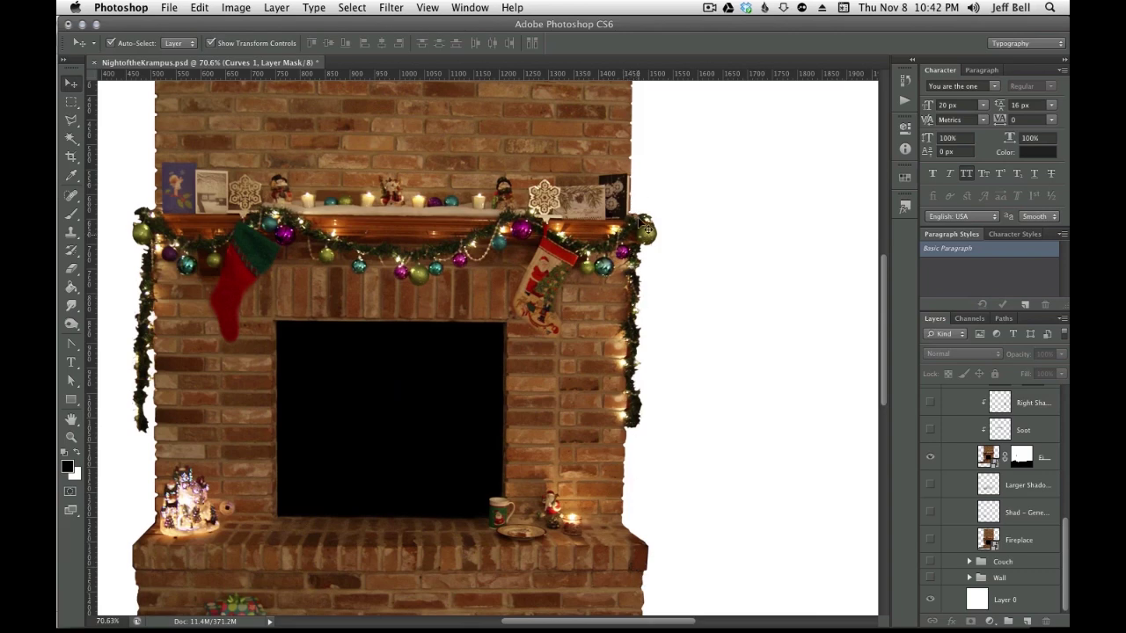
key(super+Tab)
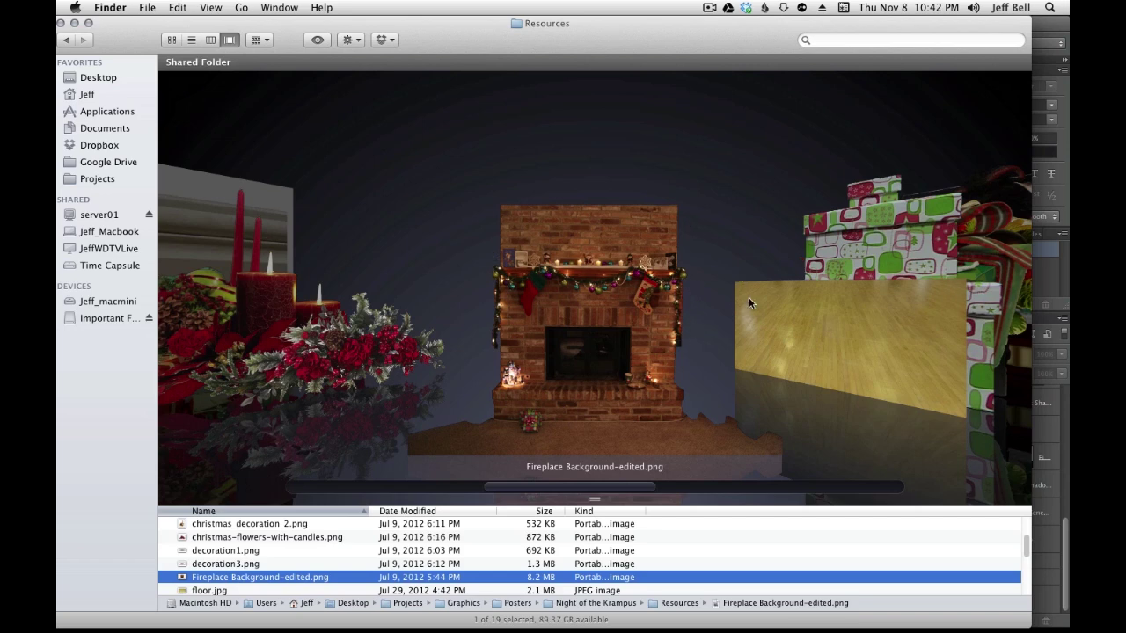
key(super+Tab)
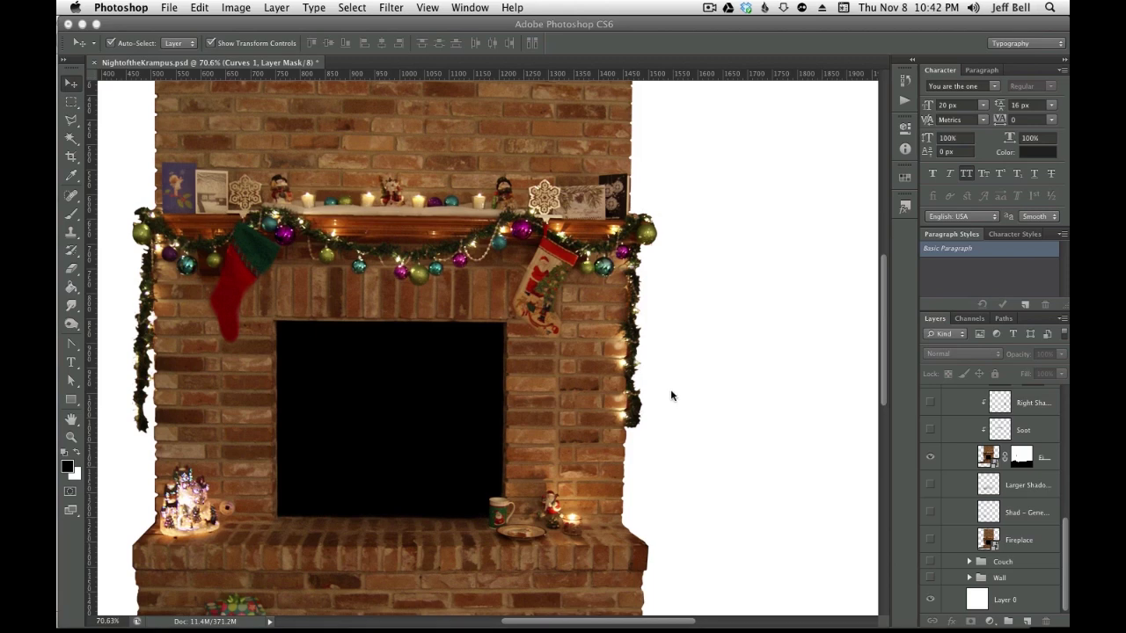
scroll(640, 351, up, 2)
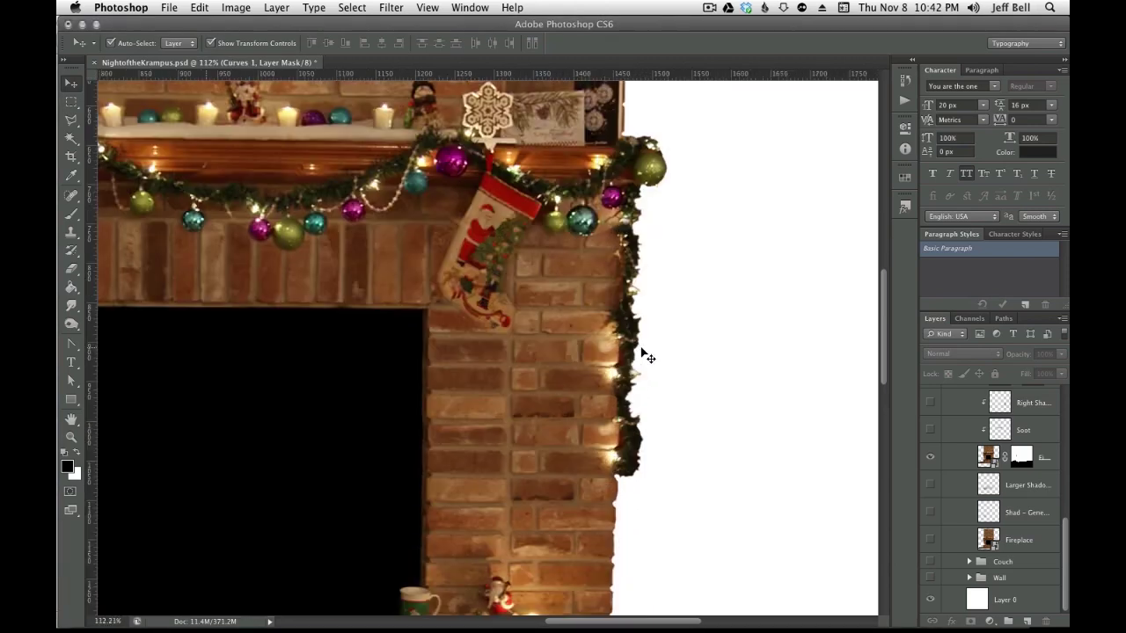
scroll(629, 422, up, 2)
scroll(635, 448, up, 2)
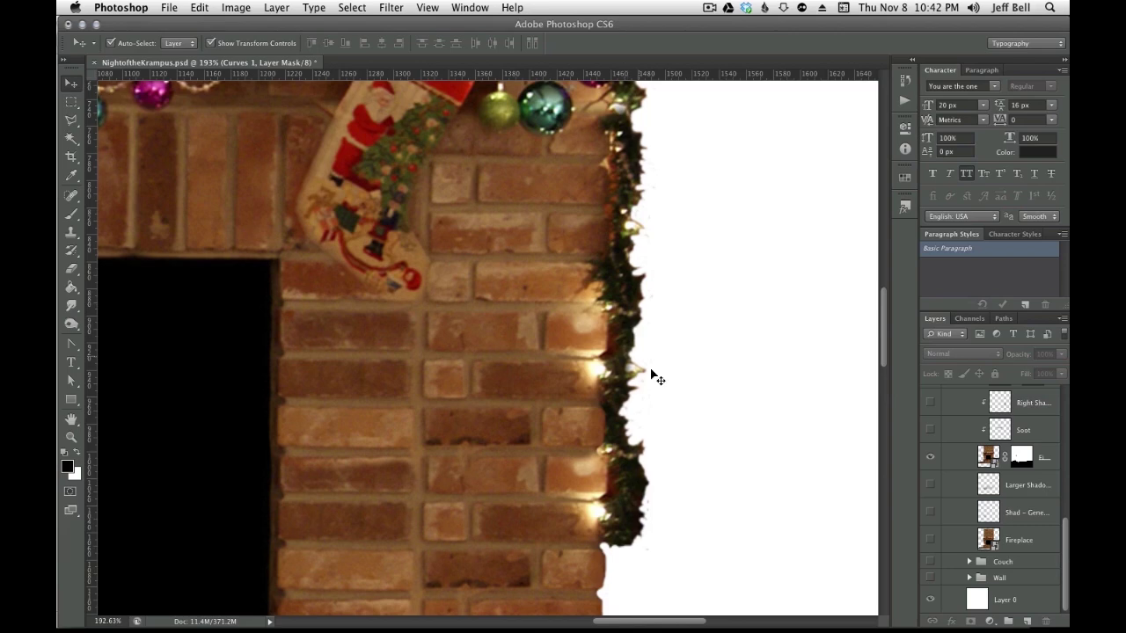
scroll(651, 372, down, 2)
scroll(651, 372, down, 2)
mouse_move(567, 407)
mouse_down()
mouse_move(694, 458)
mouse_move(780, 464)
mouse_up()
scroll(534, 465, down, 1)
scroll(528, 466, down, 3)
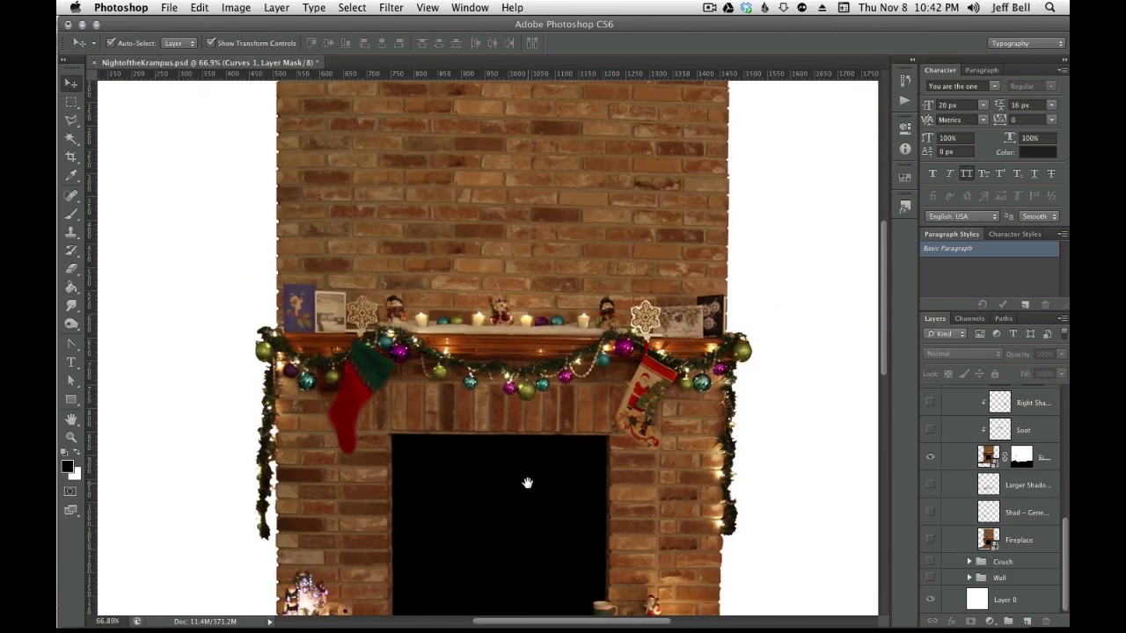
scroll(536, 488, down, 1)
scroll(546, 495, down, 1)
scroll(548, 500, down, 1)
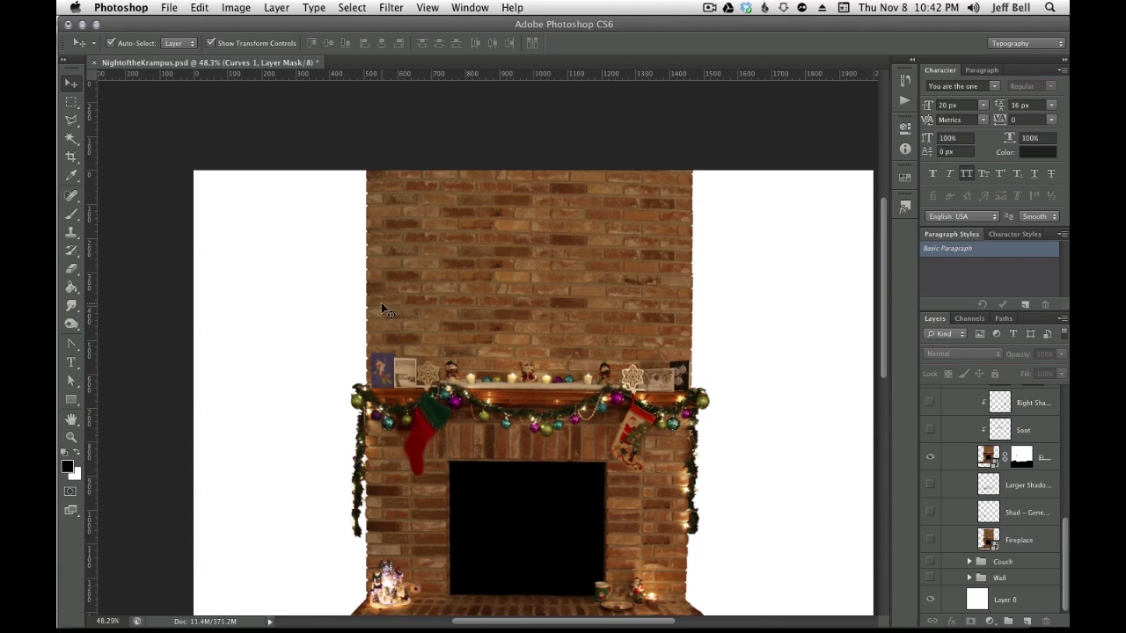
drag(492, 490, 505, 360)
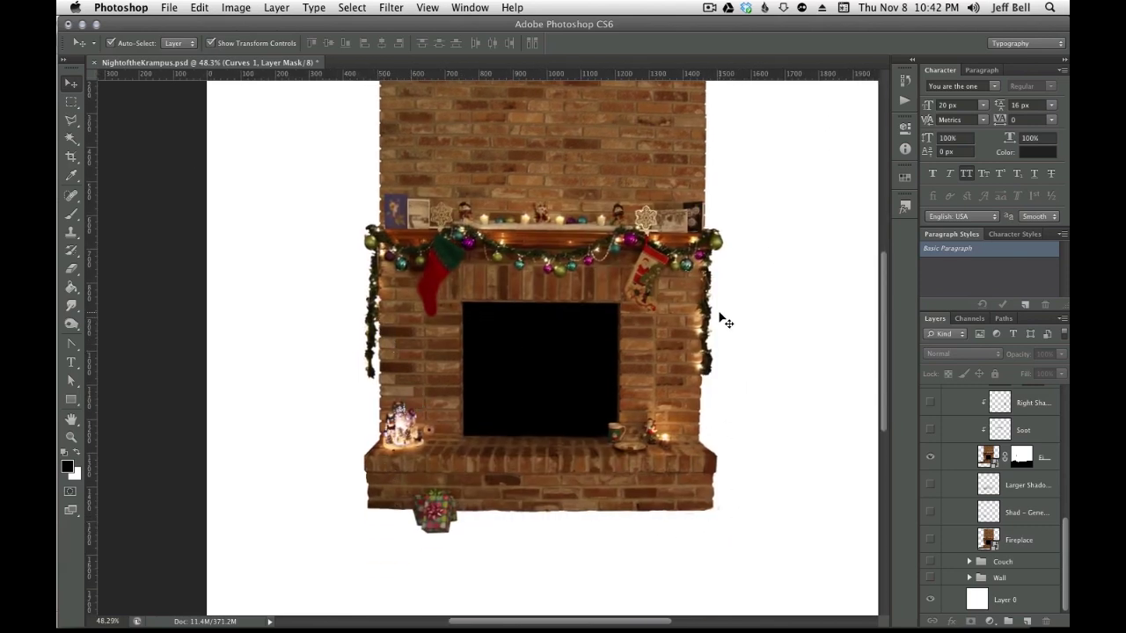
key(super+Tab)
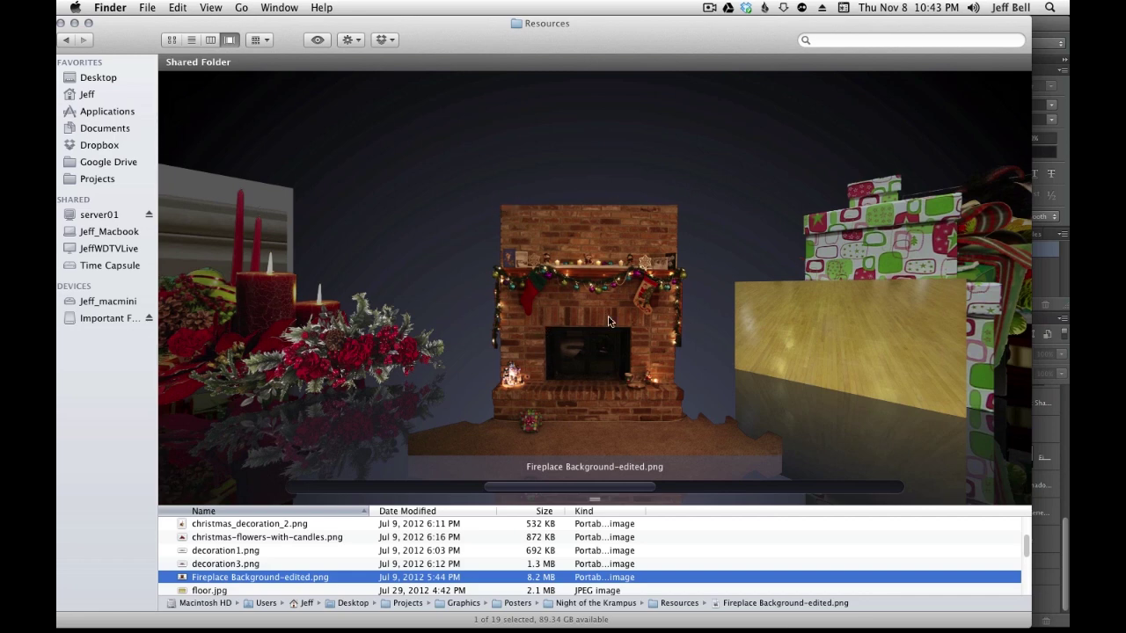
key(super+Tab)
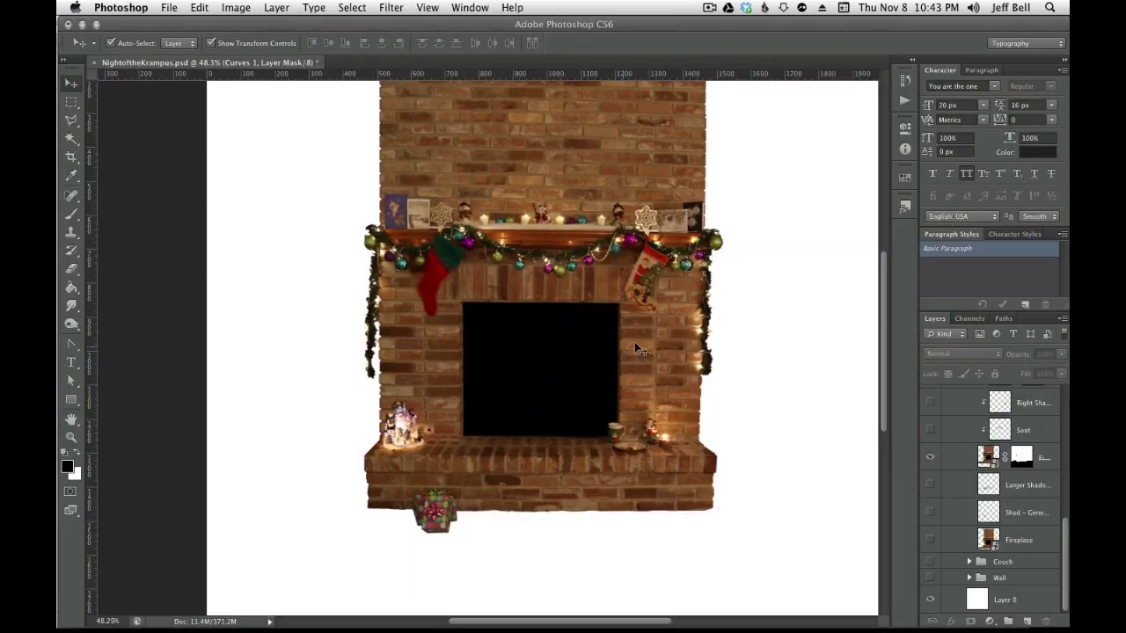
scroll(682, 356, up, 2)
scroll(726, 376, up, 1)
scroll(726, 377, up, 1)
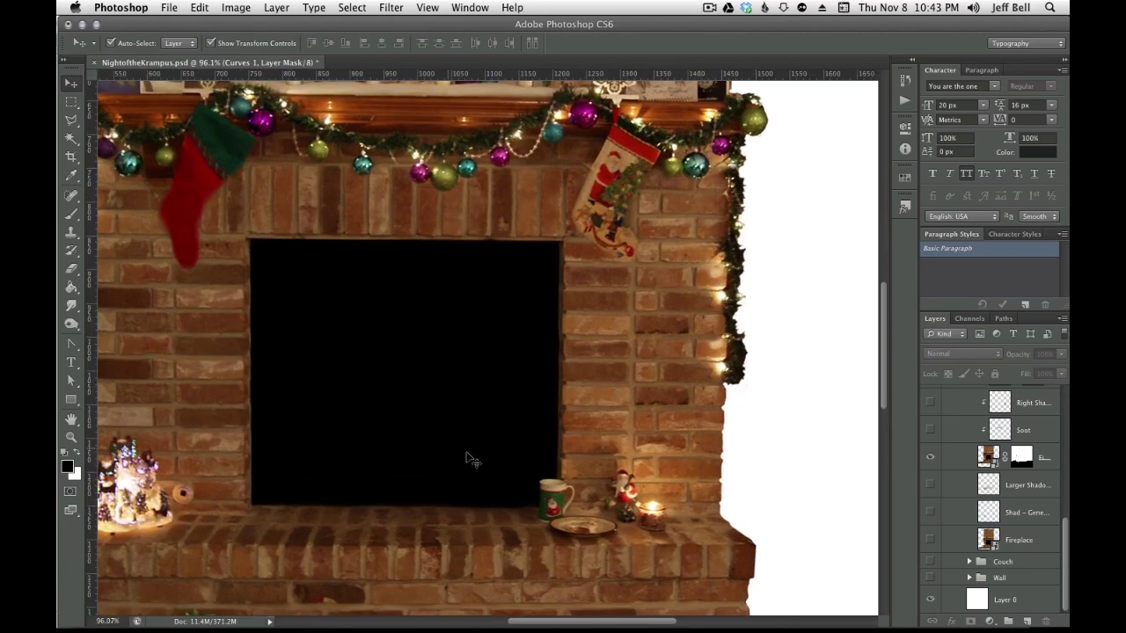
drag(443, 369, 598, 371)
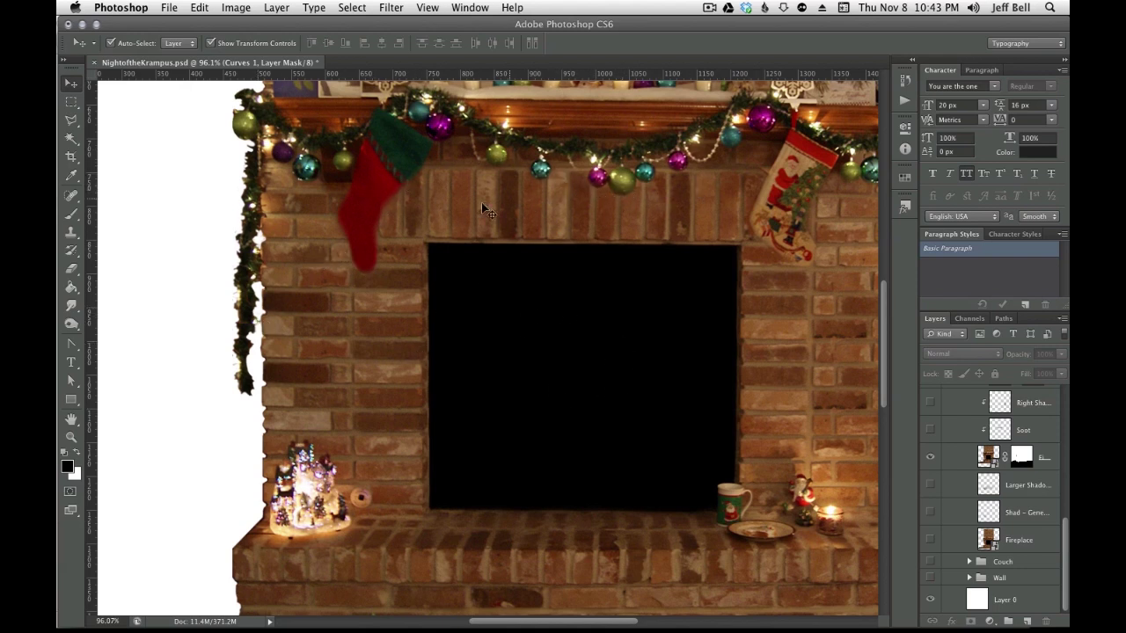
key(super+Tab)
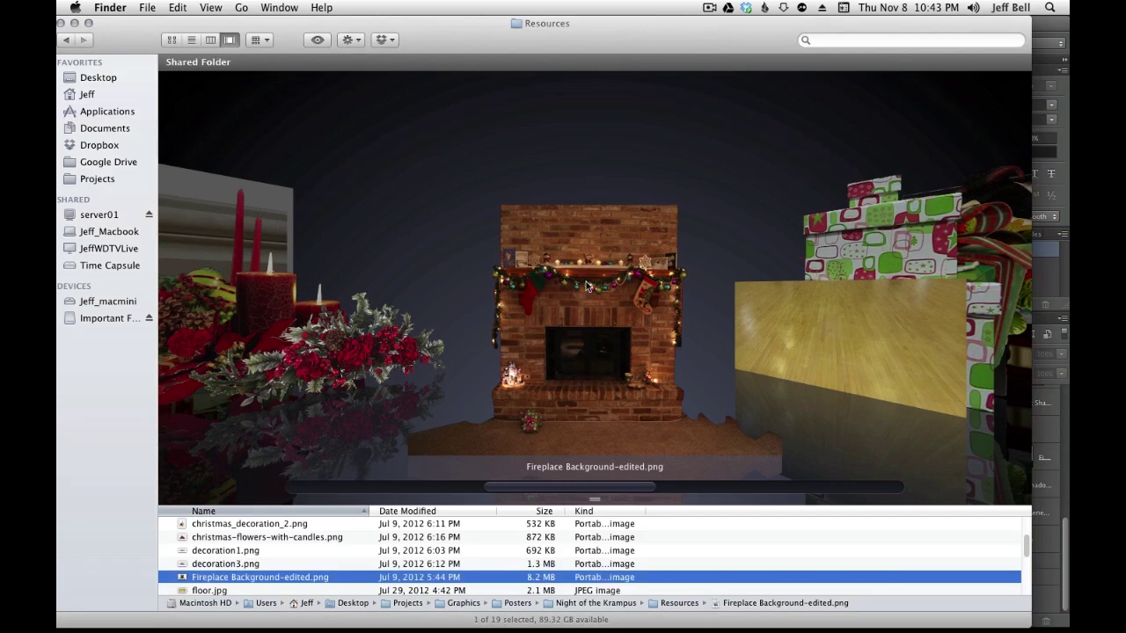
key(super+Tab)
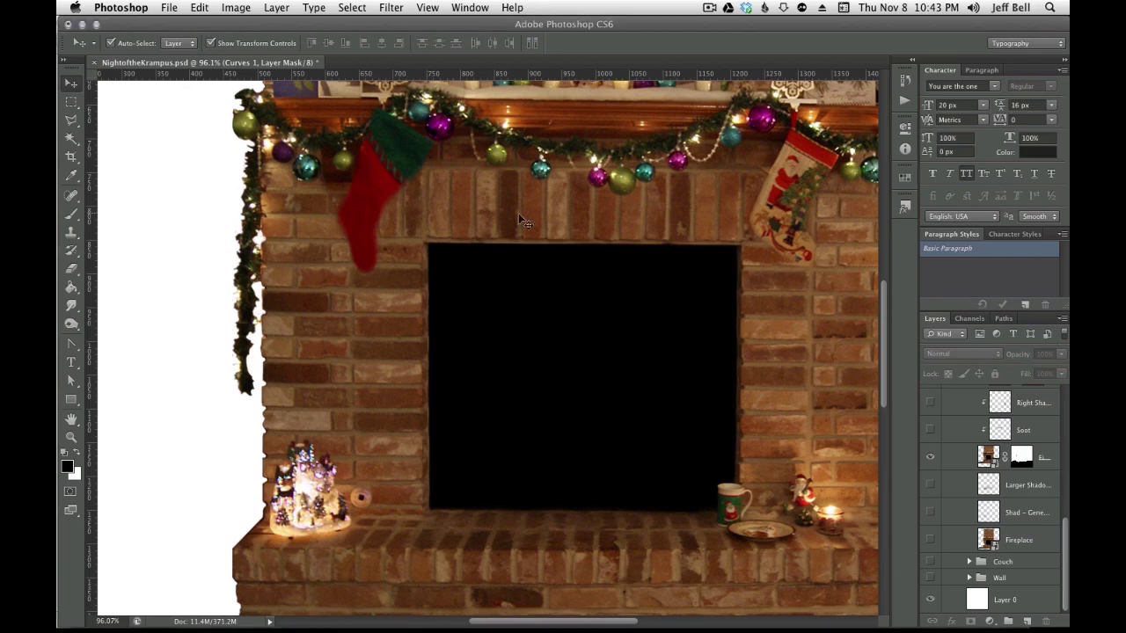
scroll(628, 334, down, 3)
scroll(613, 382, down, 3)
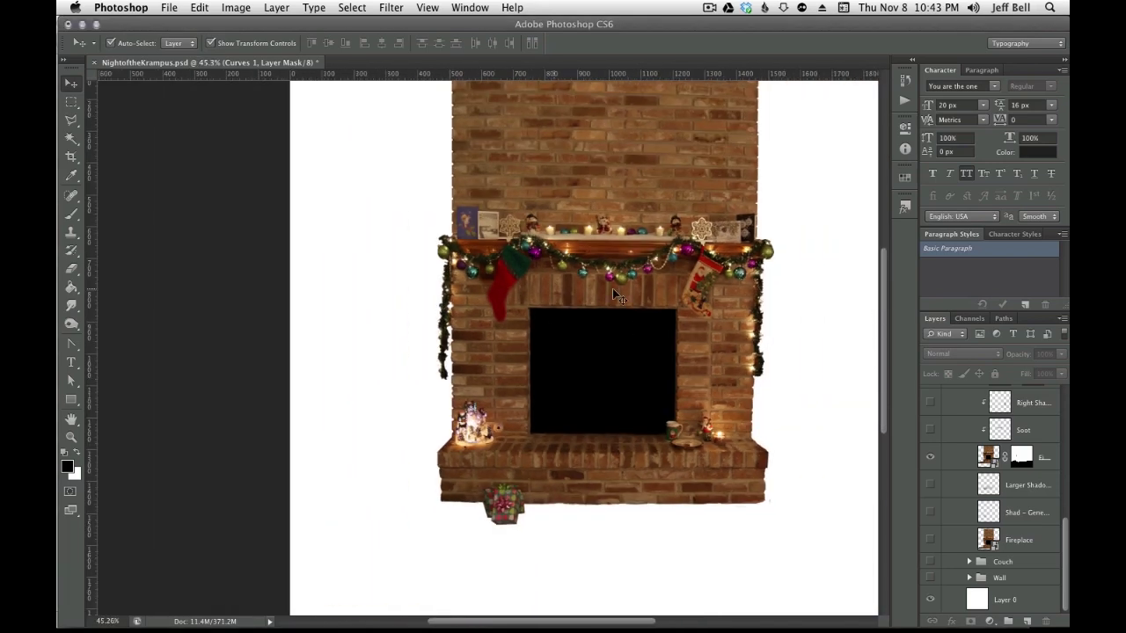
scroll(613, 294, down, 1)
scroll(555, 291, down, 1)
scroll(448, 377, up, 1)
scroll(447, 378, up, 2)
scroll(447, 377, down, 1)
scroll(447, 377, down, 1)
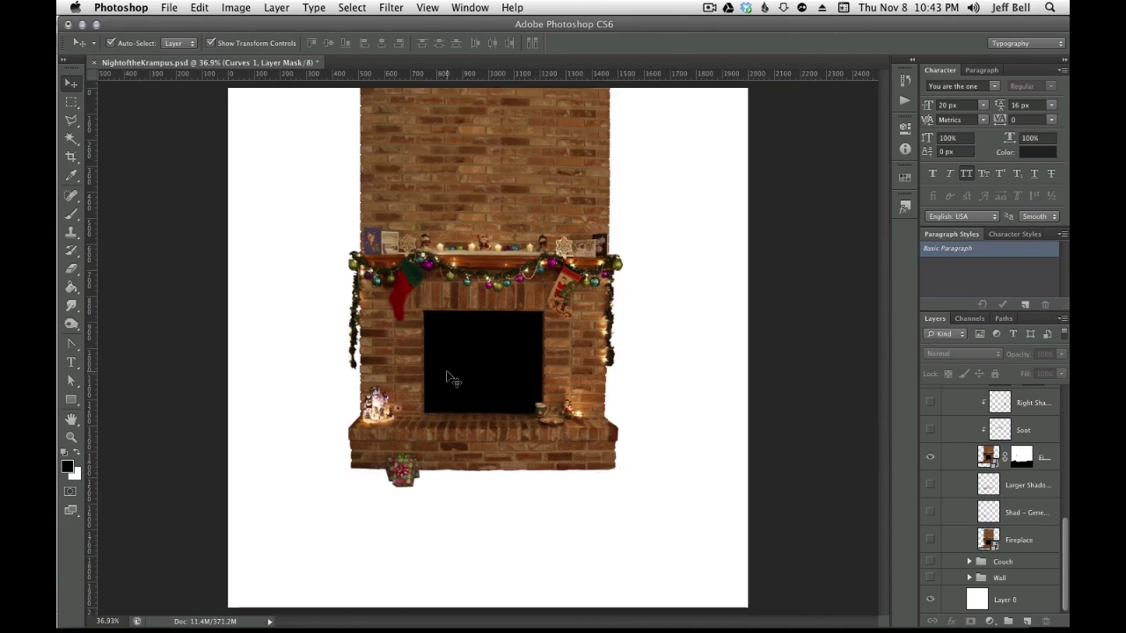
scroll(448, 377, down, 1)
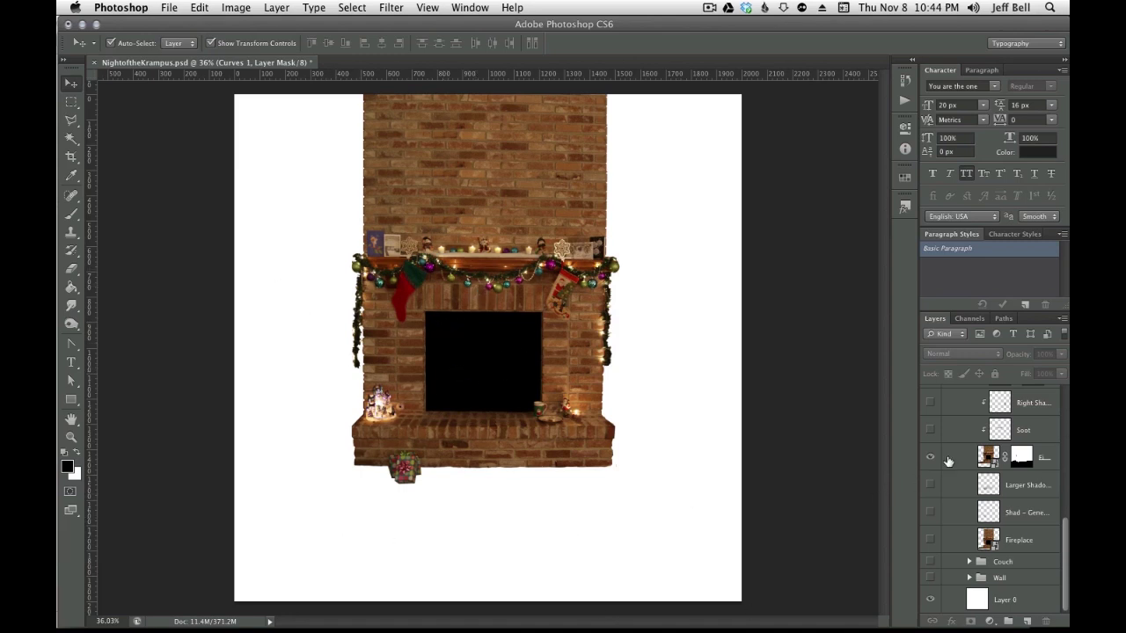
Compare the fireplace with and without Soot and Right Shadow, then show the masked left-side layer
scroll(949, 461, up, 3)
click(930, 503)
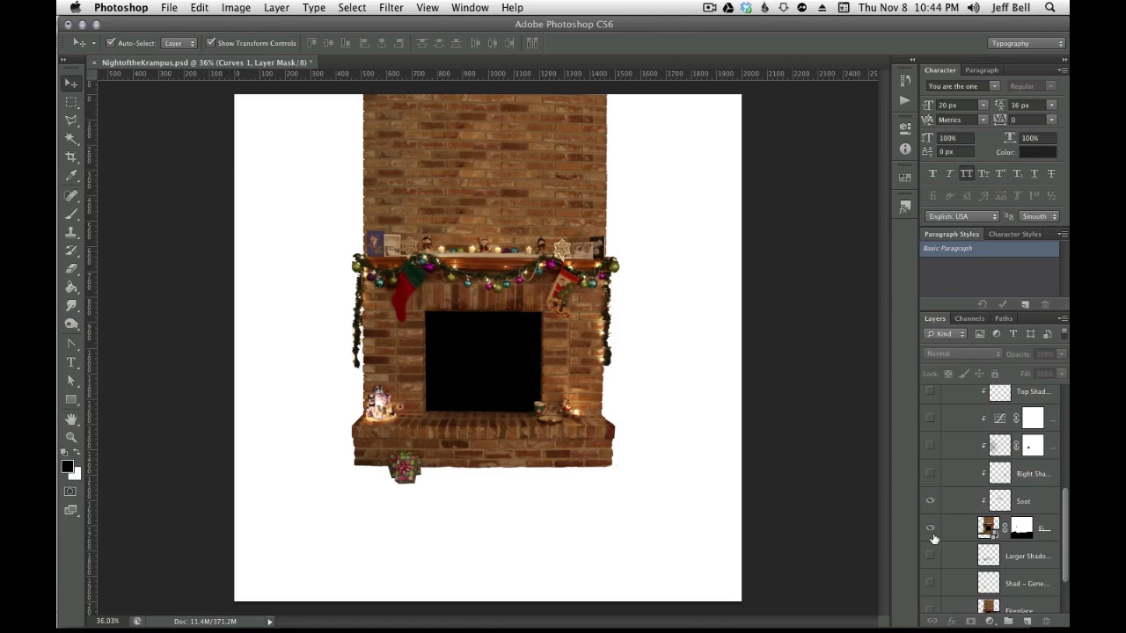
scroll(440, 322, up, 3)
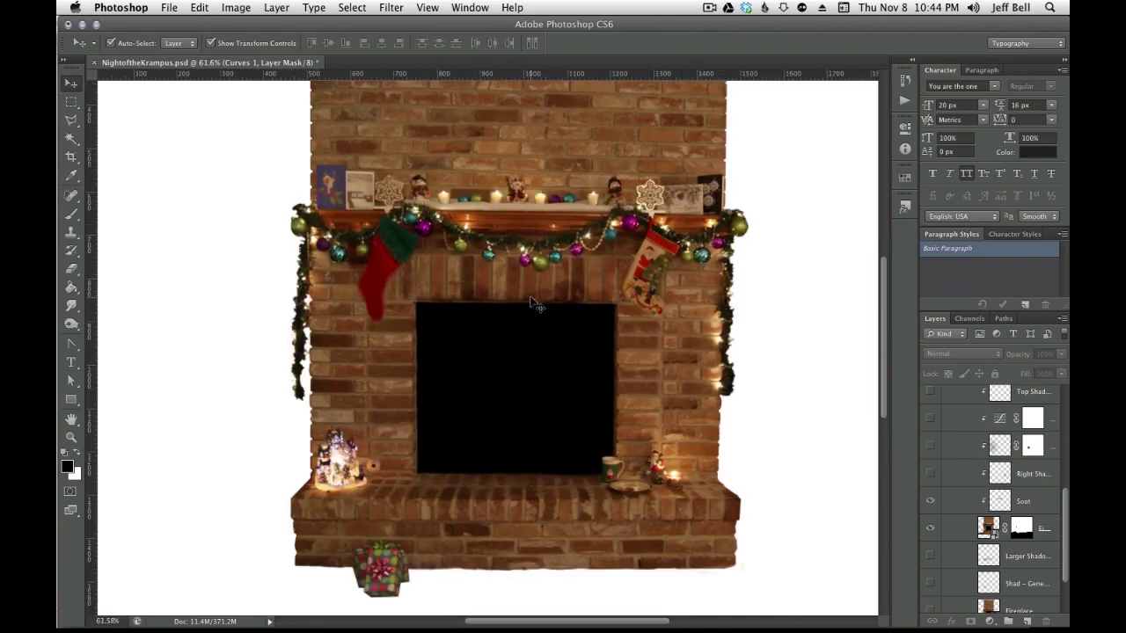
scroll(538, 305, up, 1)
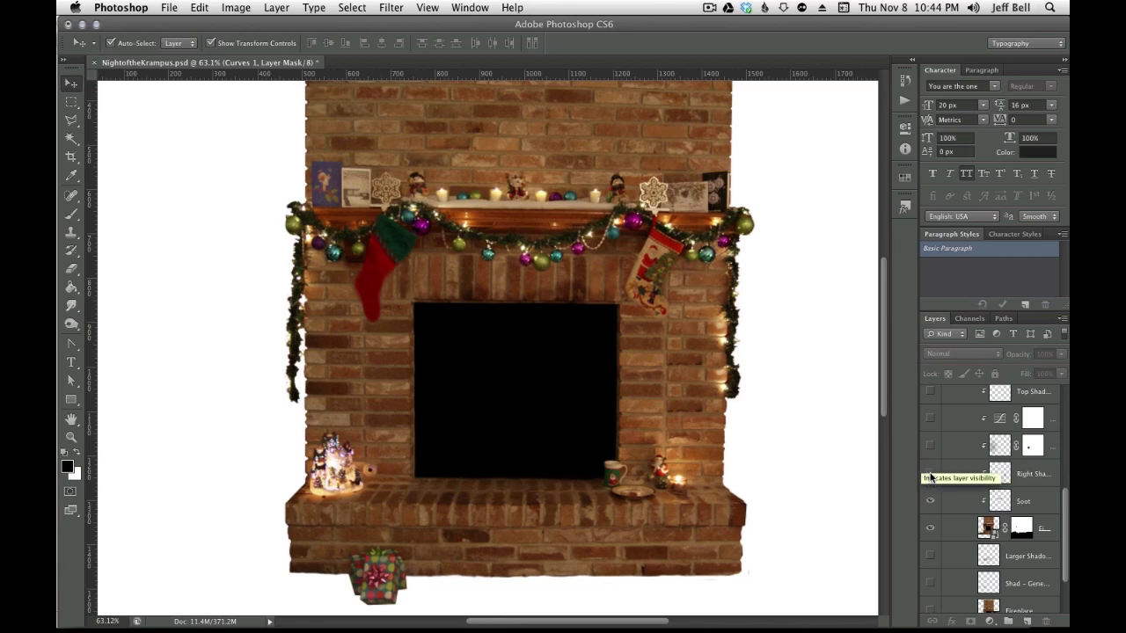
click(931, 502)
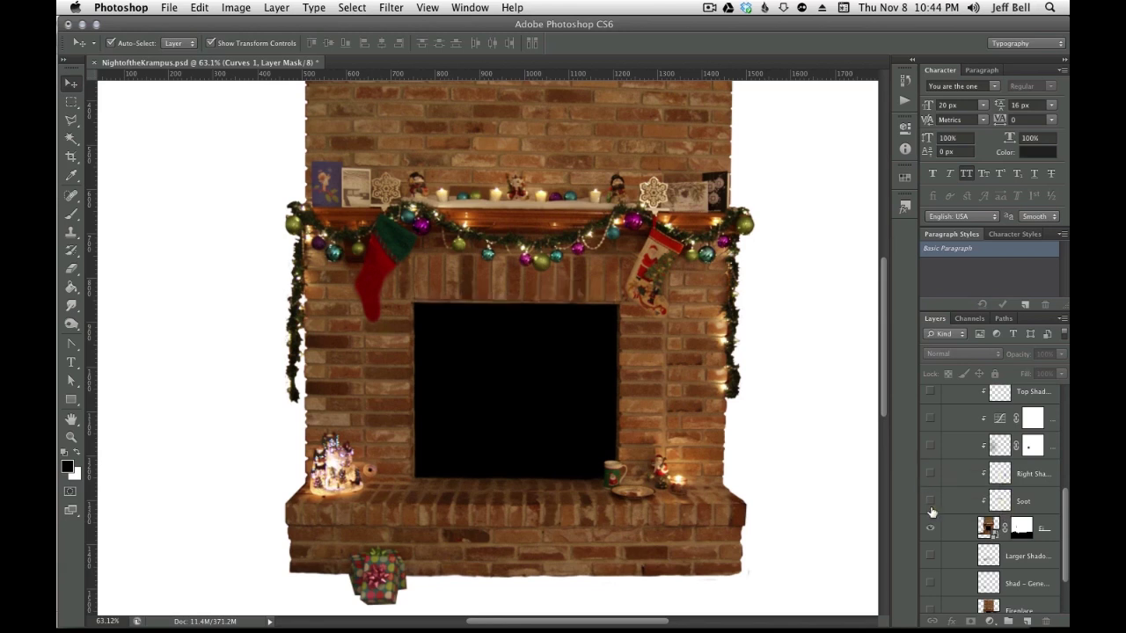
click(931, 507)
click(930, 507)
click(931, 509)
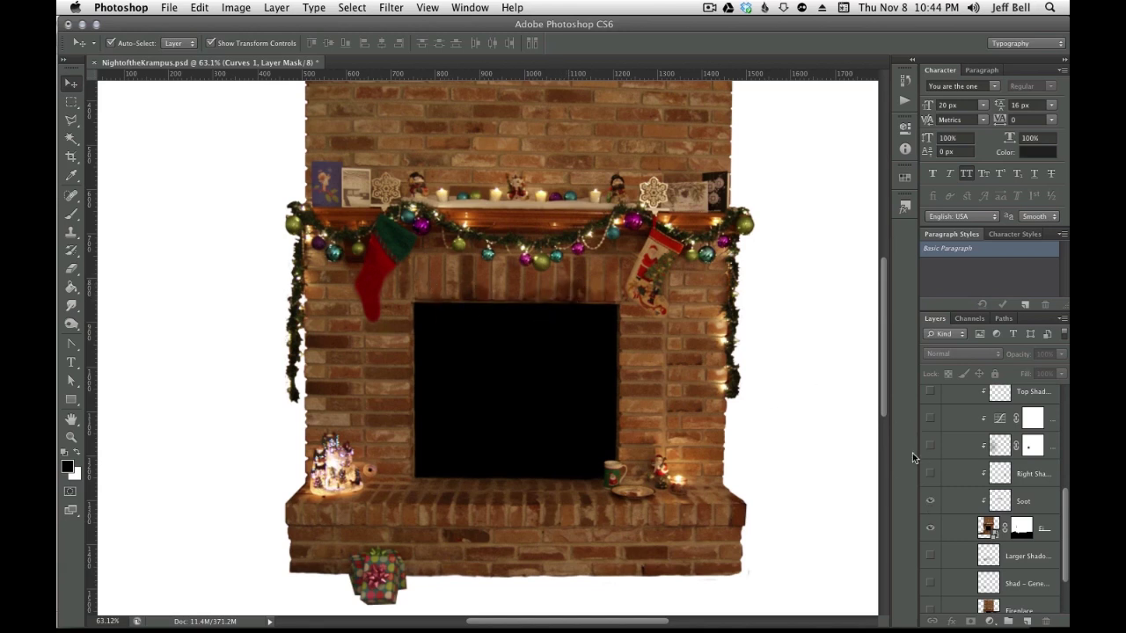
click(931, 475)
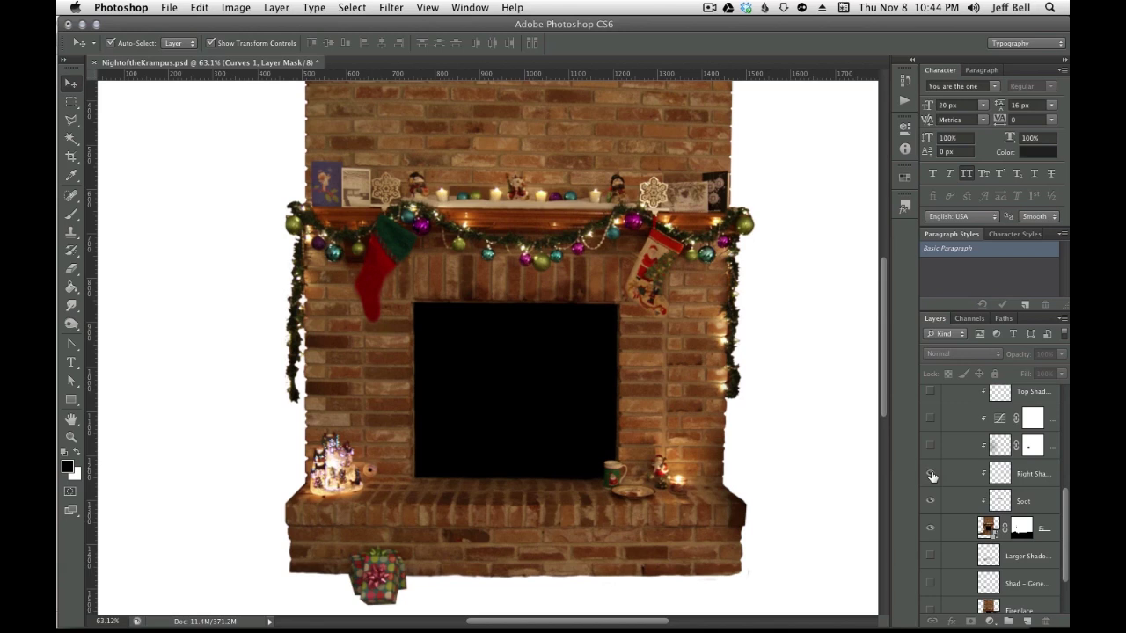
click(931, 474)
click(931, 446)
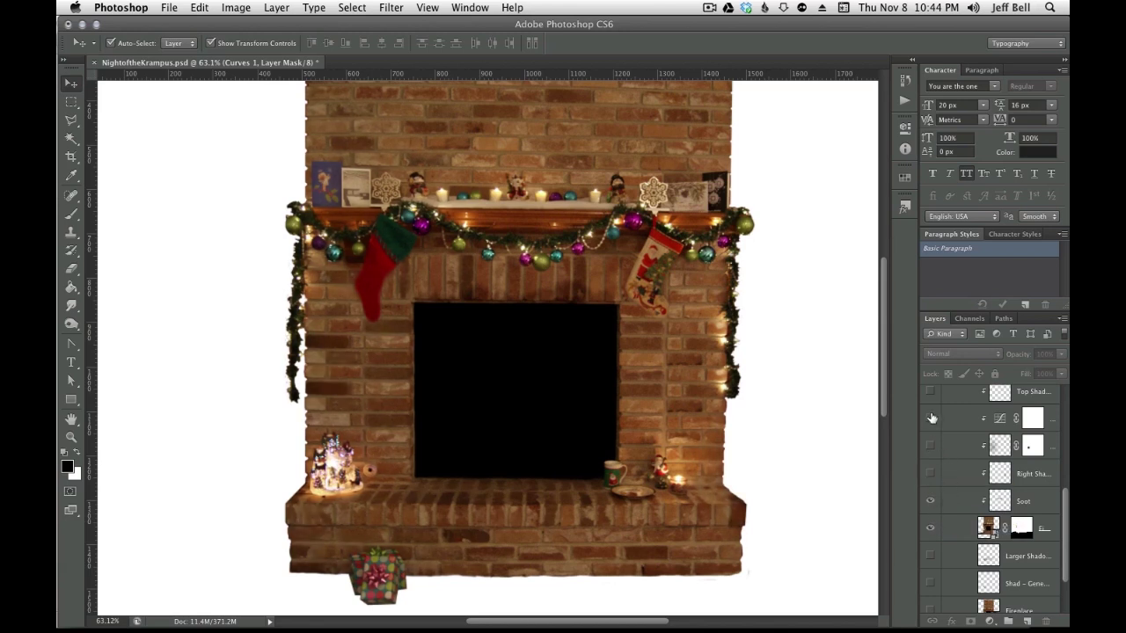
Show the snow globe, zoom in on the mantel, and preview snowglobe.png in Finder
scroll(931, 417, up, 3)
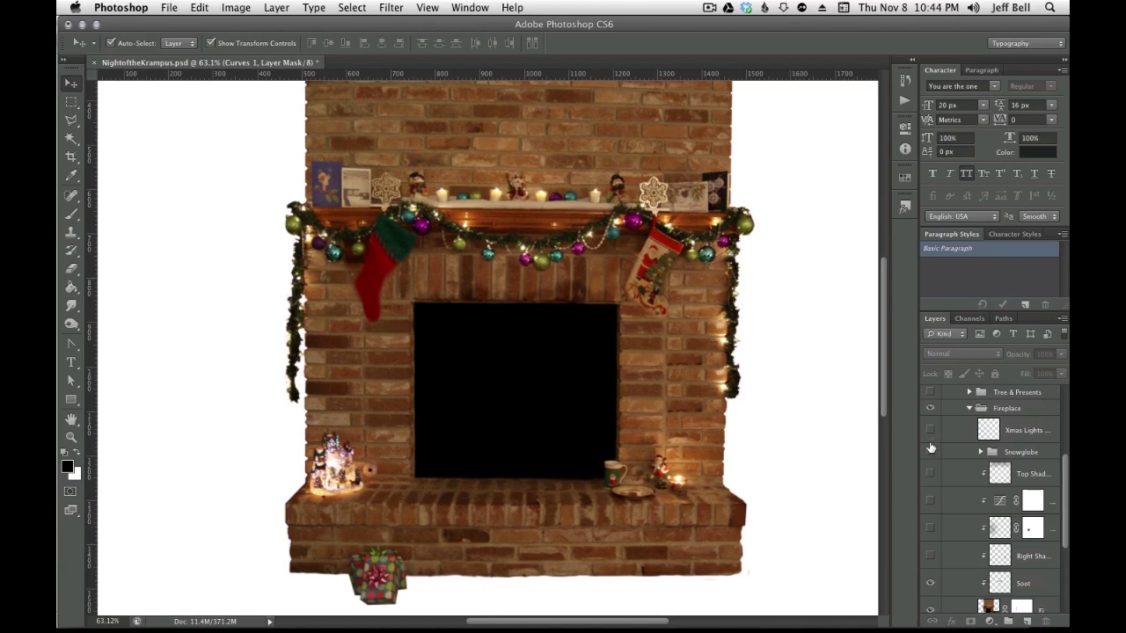
click(930, 452)
click(931, 452)
scroll(541, 189, up, 1)
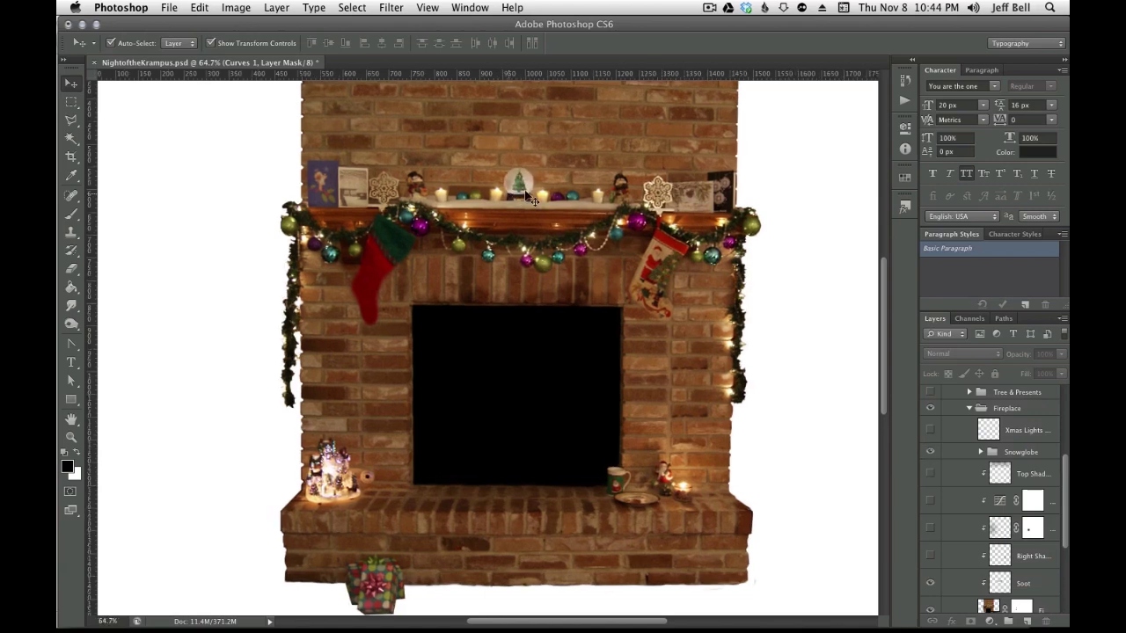
scroll(541, 190, up, 3)
scroll(541, 189, up, 1)
scroll(541, 189, up, 1)
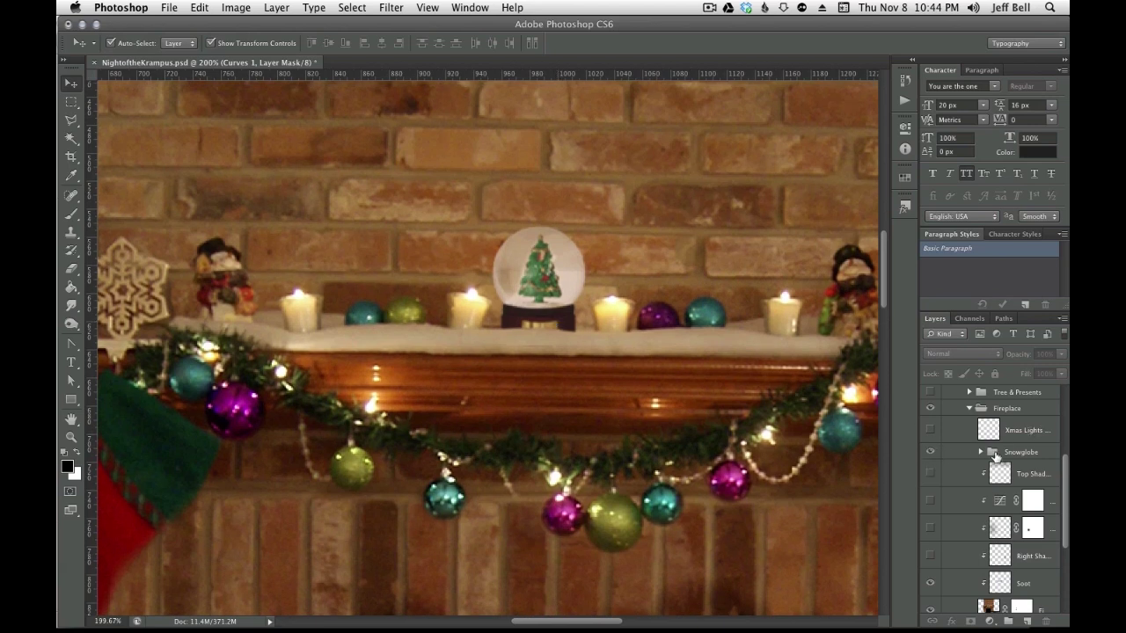
key(t)
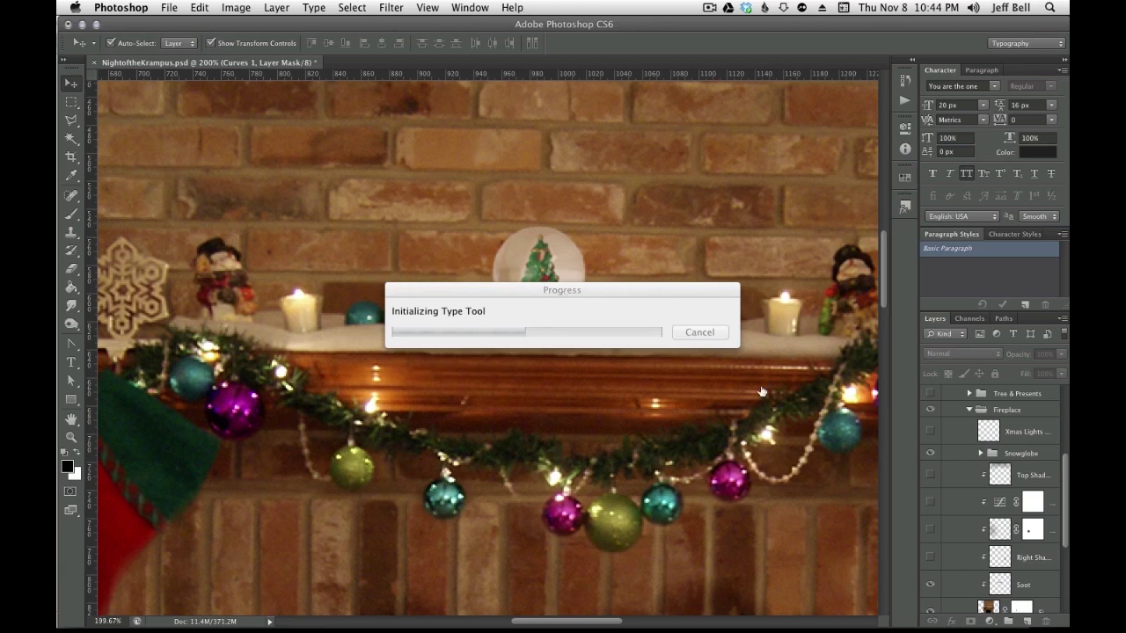
drag(503, 298, 725, 554)
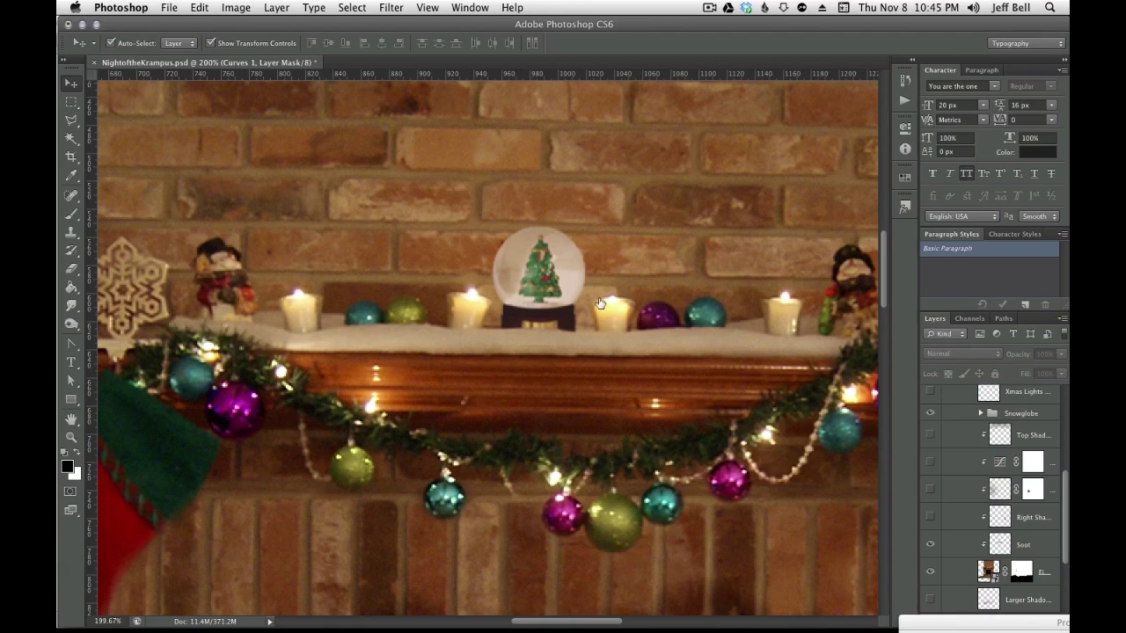
key(super+Tab)
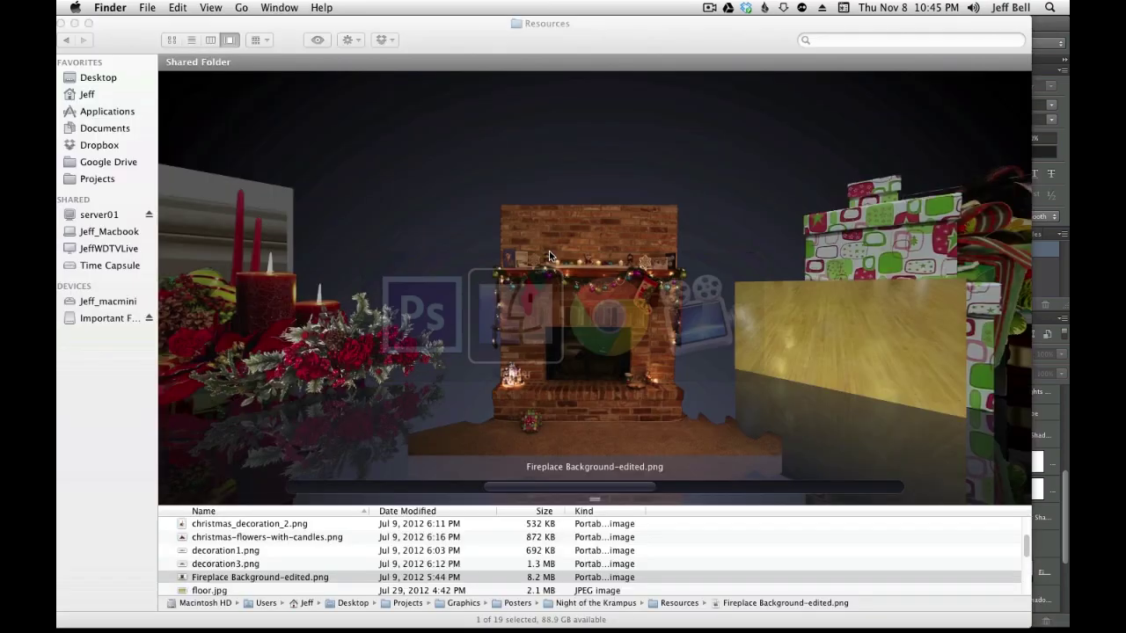
scroll(529, 323, right, 2)
scroll(528, 328, right, 2)
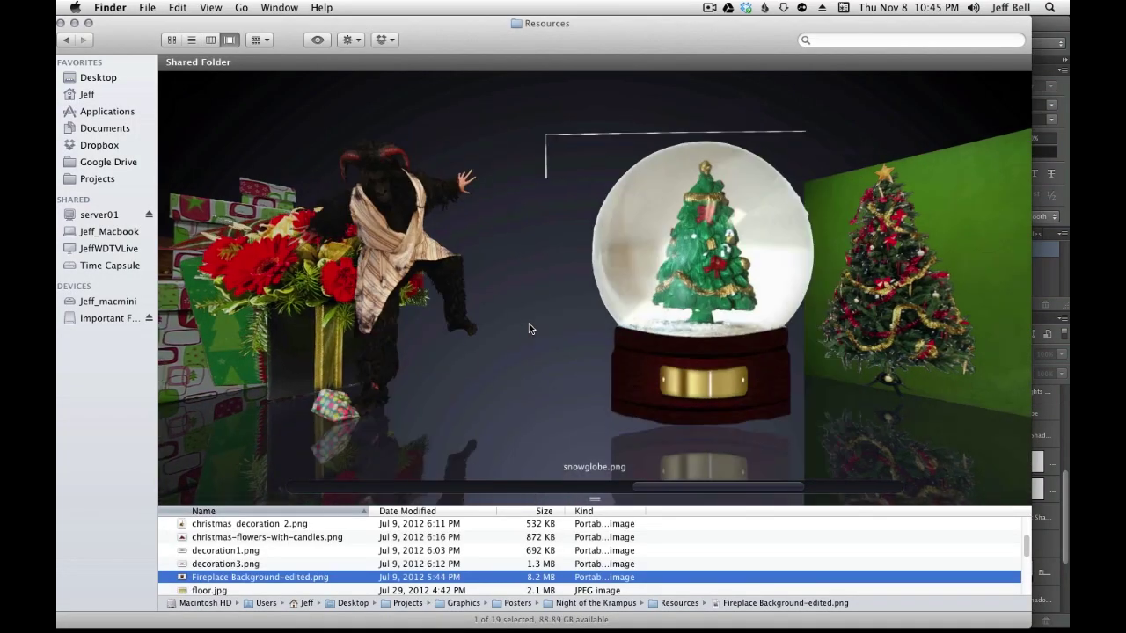
Turn the Snowglobe layer back on and zoom out to about 45% to see the whole fireplace
key(super+Tab)
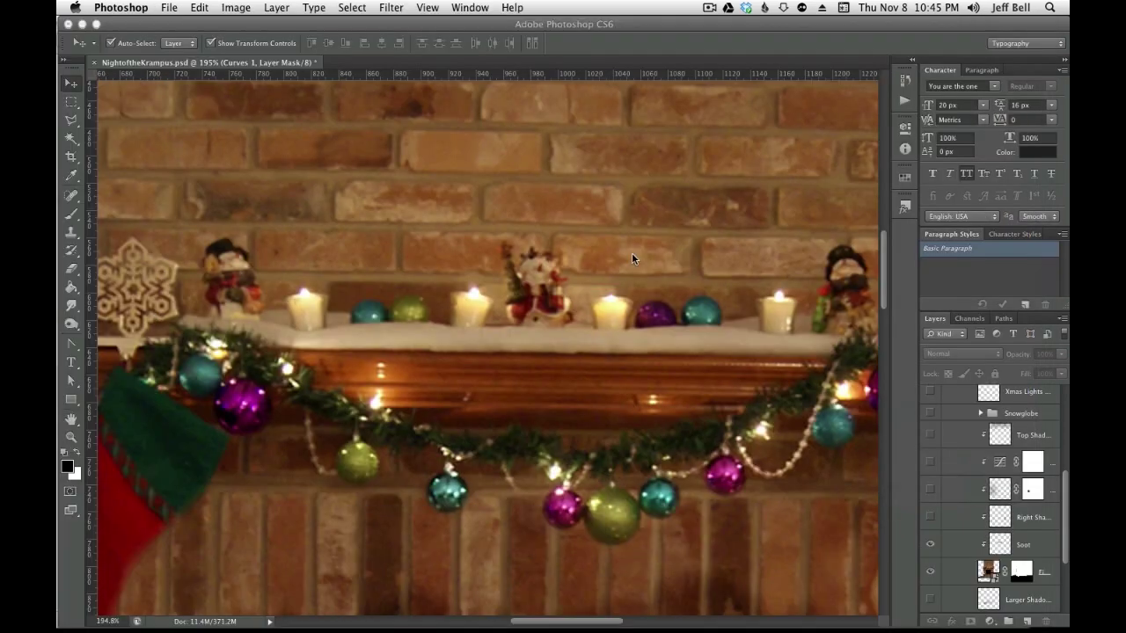
click(930, 413)
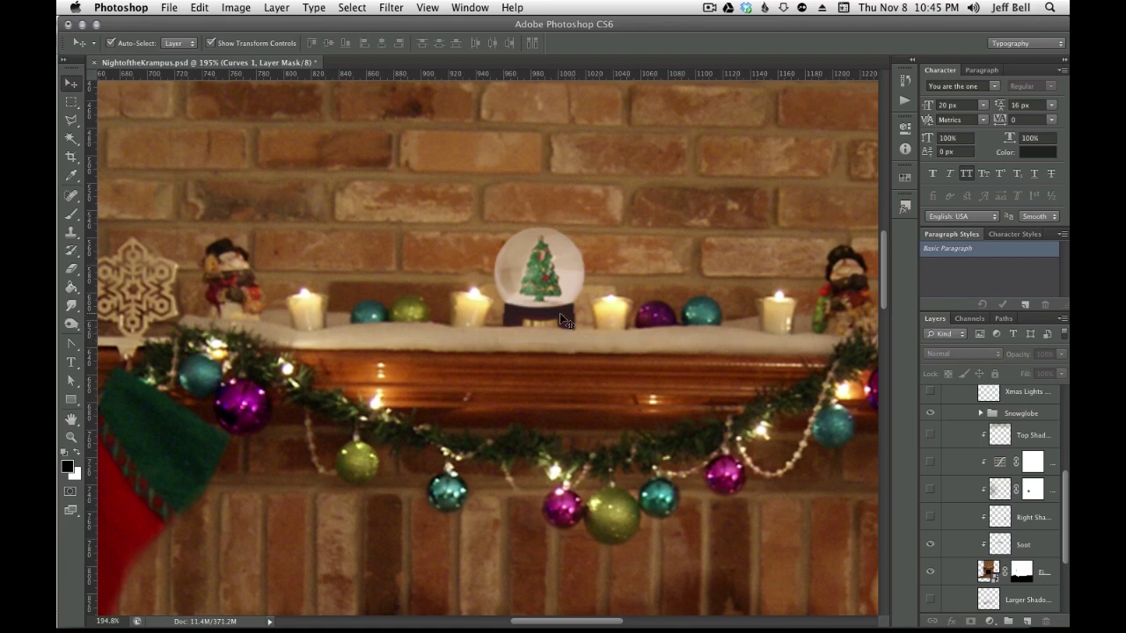
scroll(550, 362, down, 1)
scroll(550, 362, down, 3)
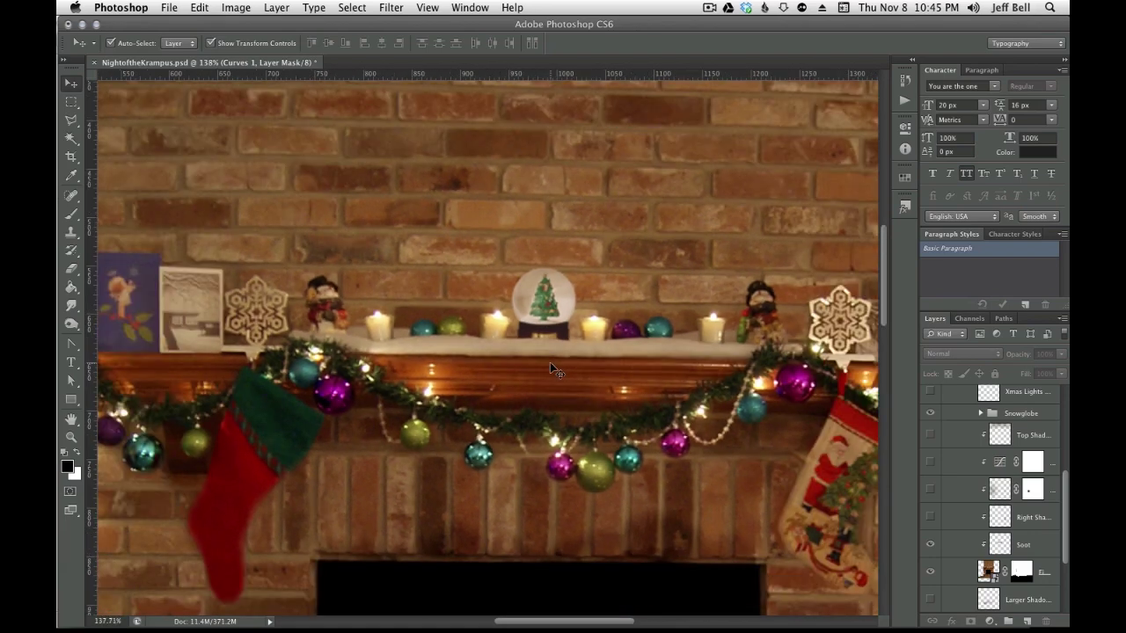
scroll(550, 362, down, 3)
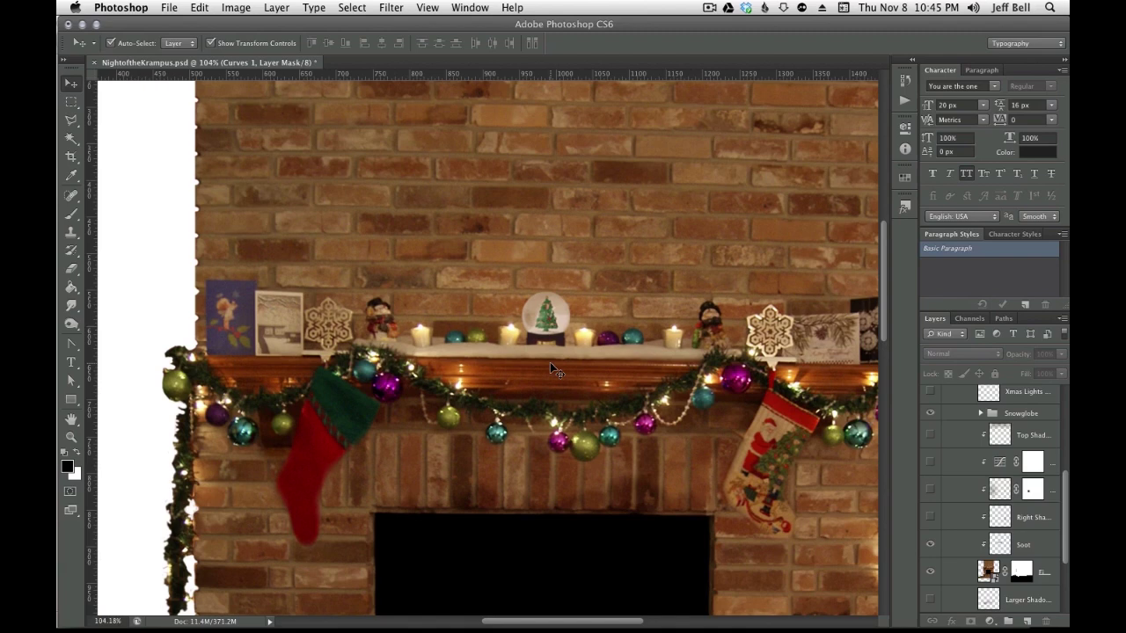
scroll(550, 363, down, 1)
scroll(549, 362, down, 1)
scroll(550, 362, down, 1)
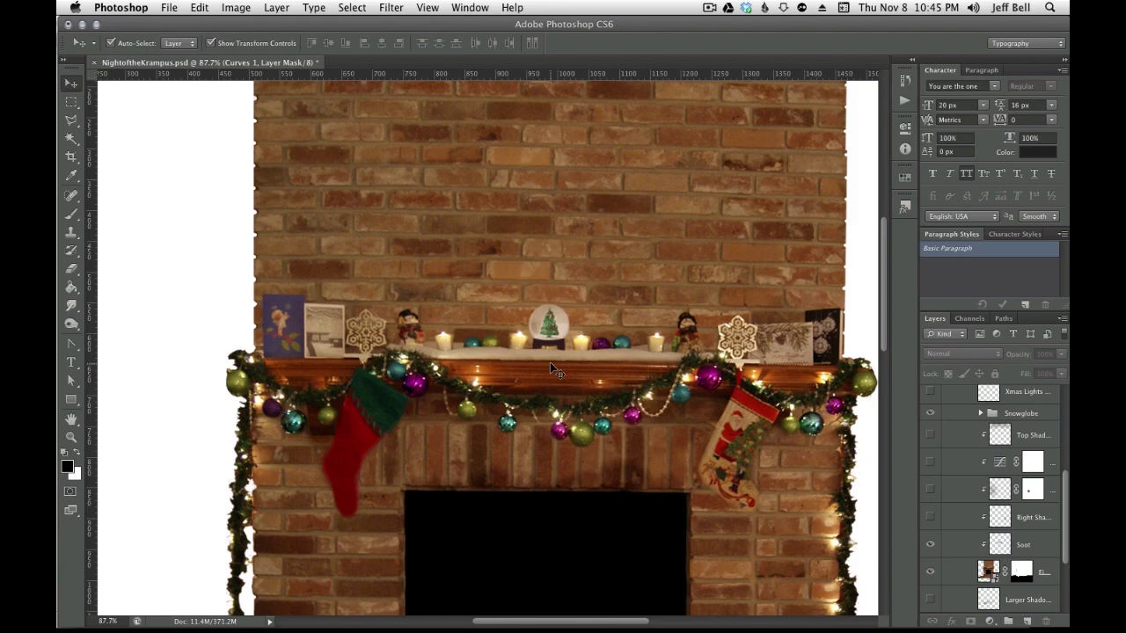
scroll(550, 362, down, 1)
scroll(547, 356, down, 1)
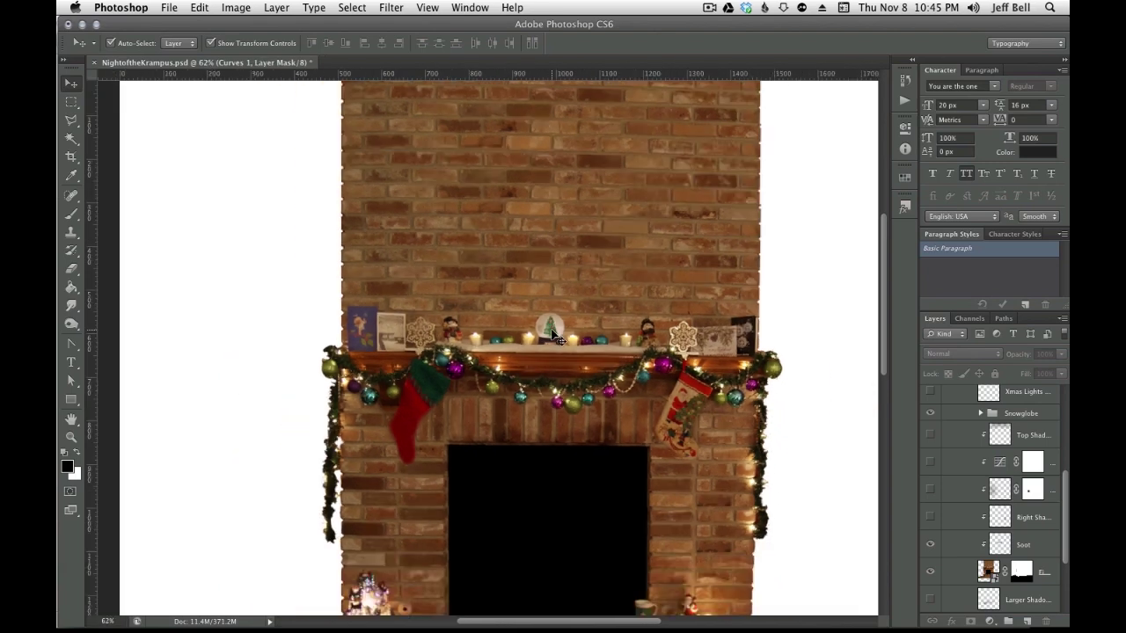
scroll(593, 472, down, 1)
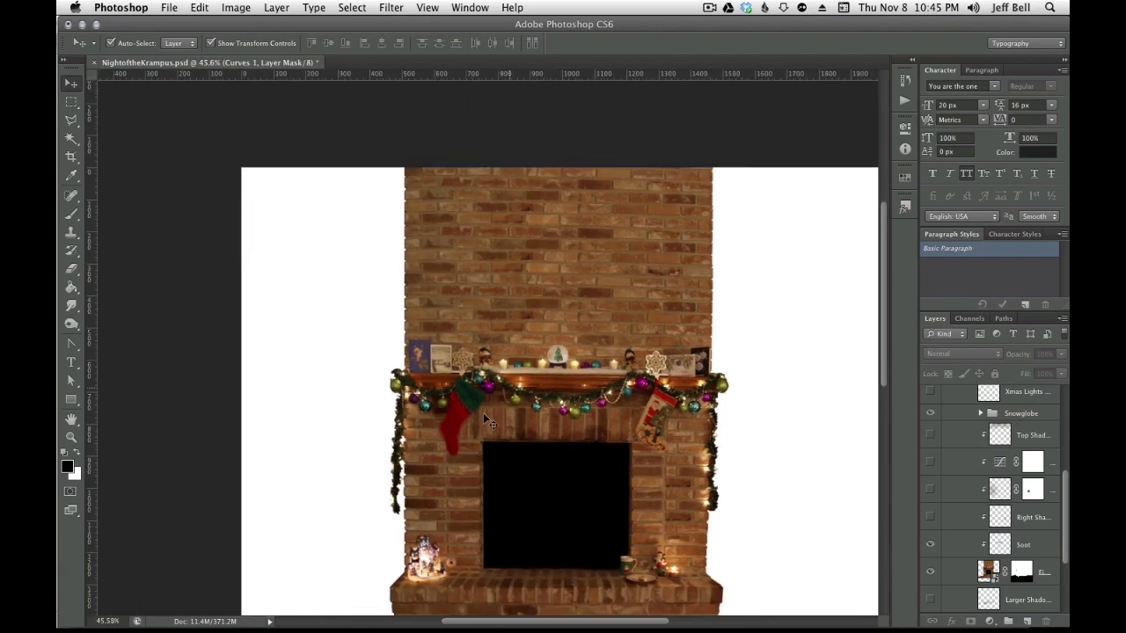
scroll(620, 475, down, 3)
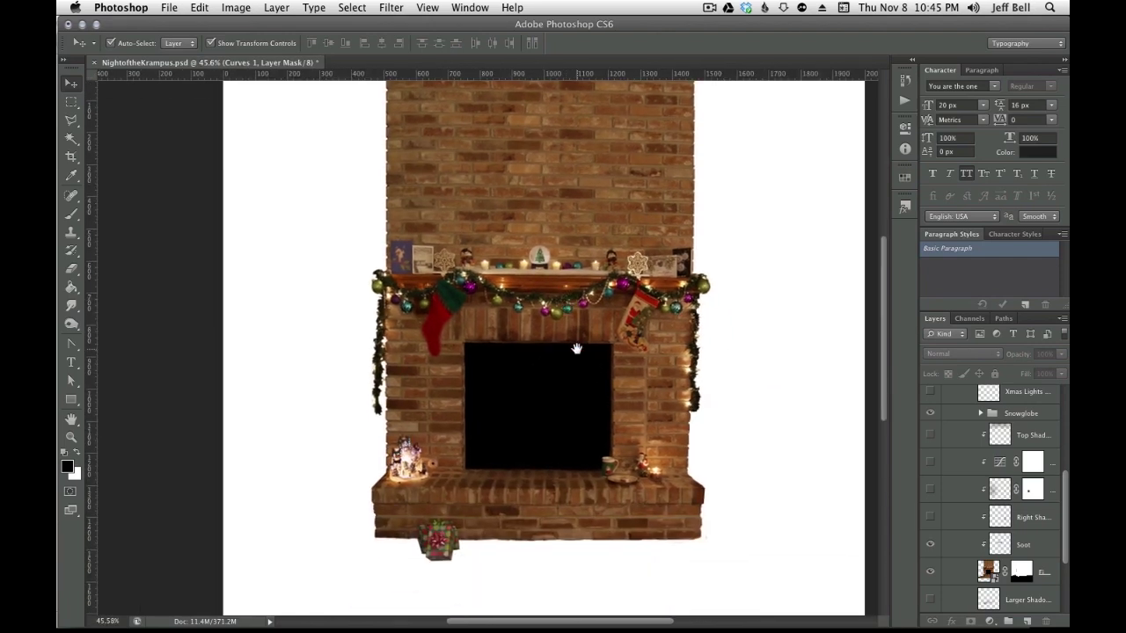
scroll(990, 561, down, 3)
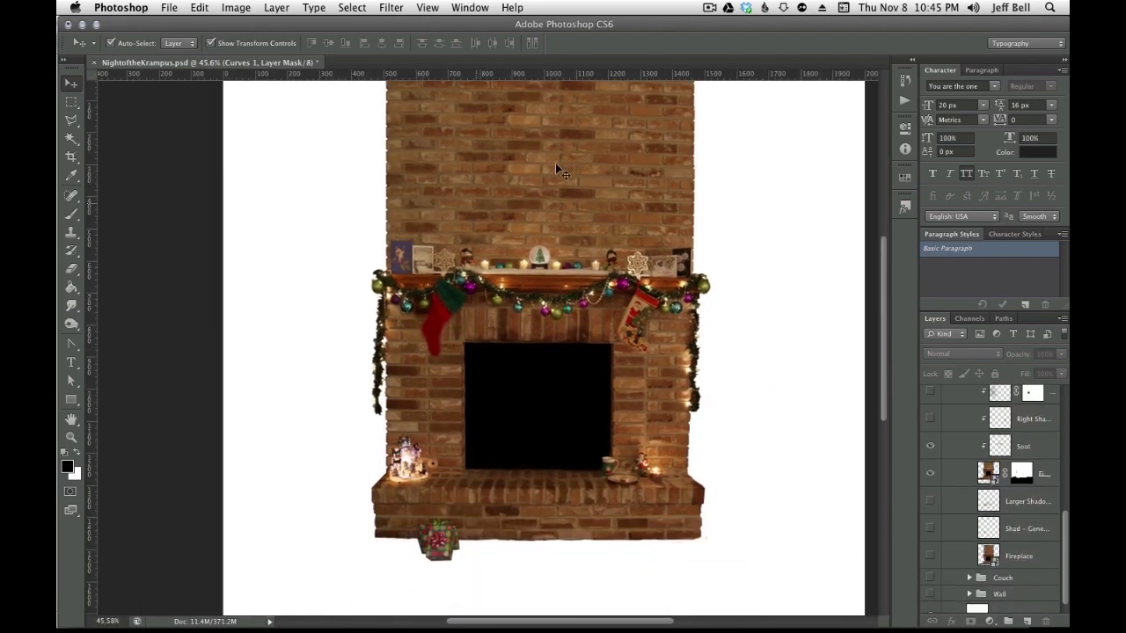
scroll(994, 480, down, 1)
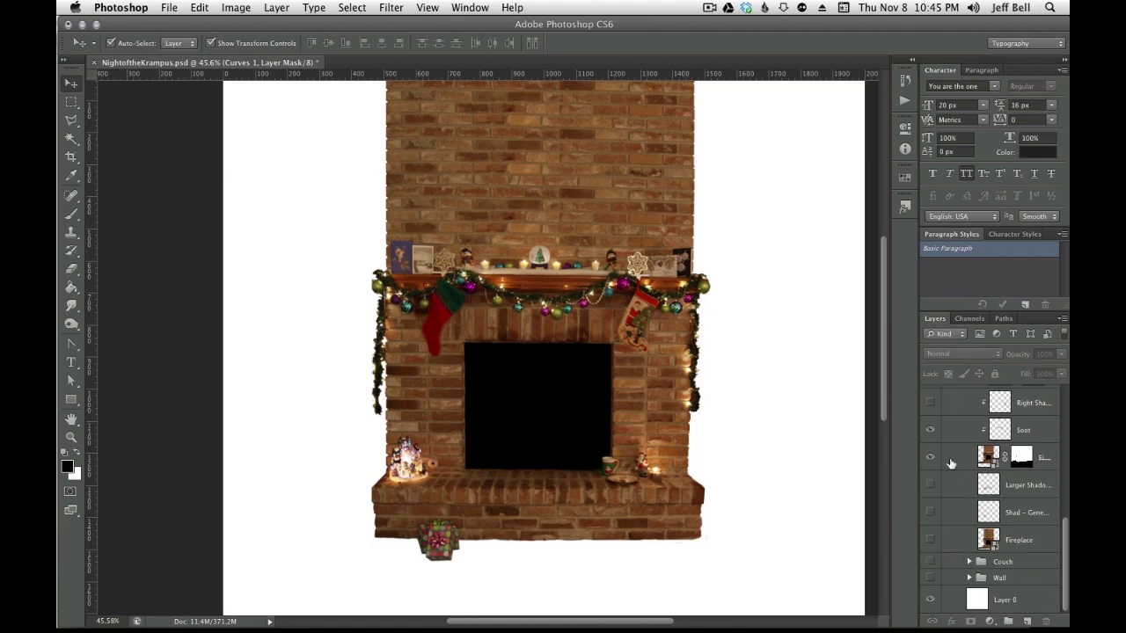
Select, expand and show the Wall group, hiding its sublayers to leave the plain green wall
click(971, 579)
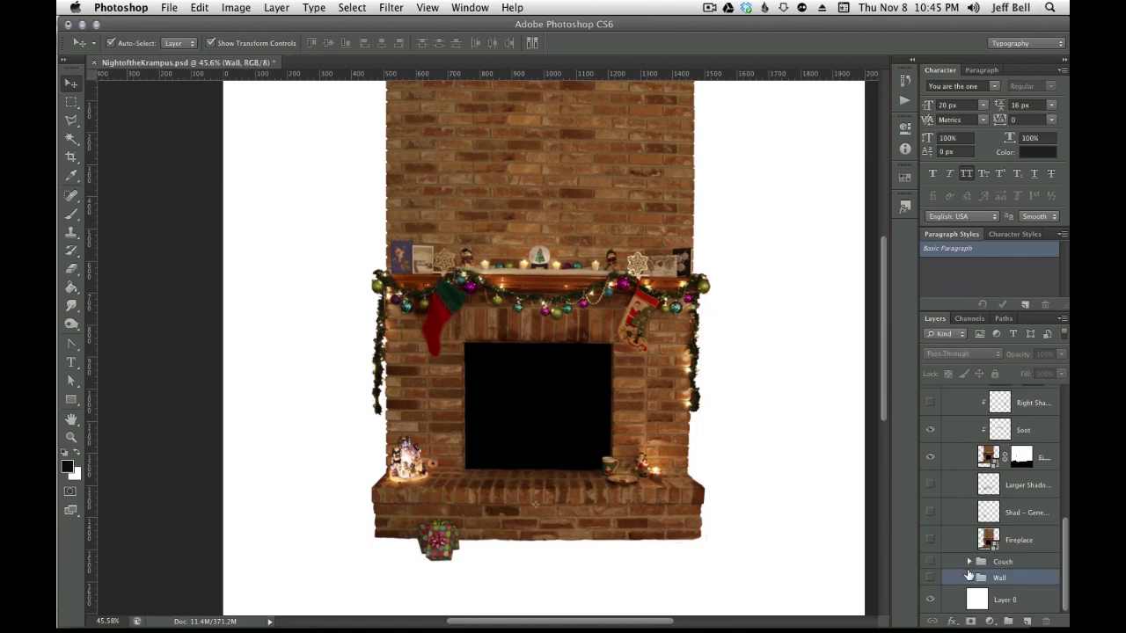
click(969, 578)
scroll(954, 519, down, 3)
scroll(939, 490, down, 1)
click(931, 458)
drag(931, 478, 932, 602)
scroll(934, 589, down, 2)
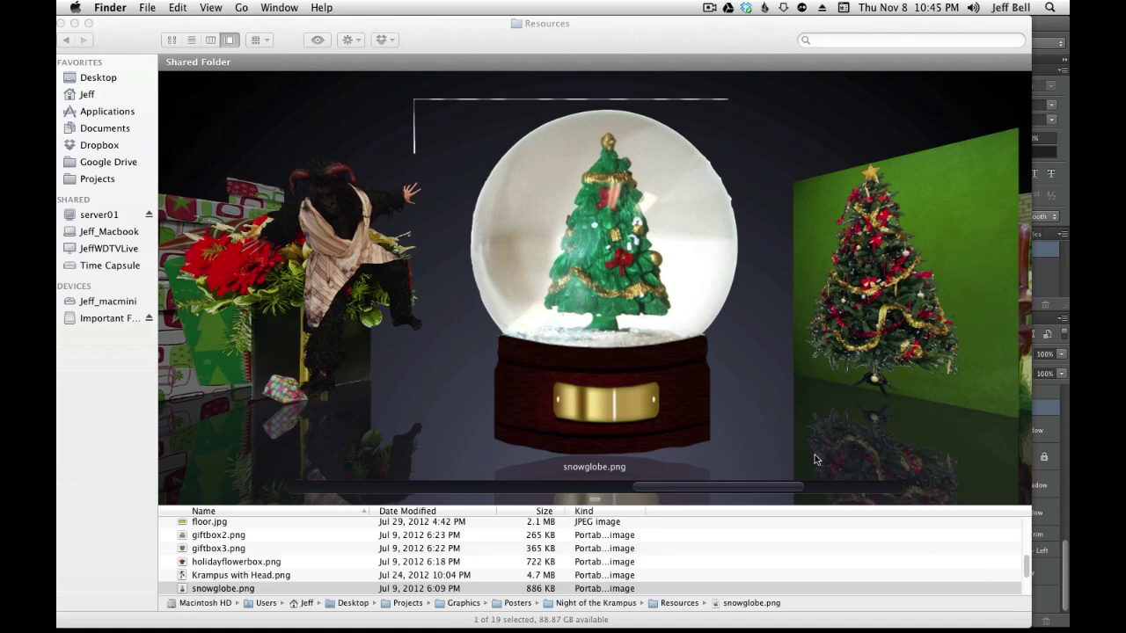
scroll(634, 317, down, 2)
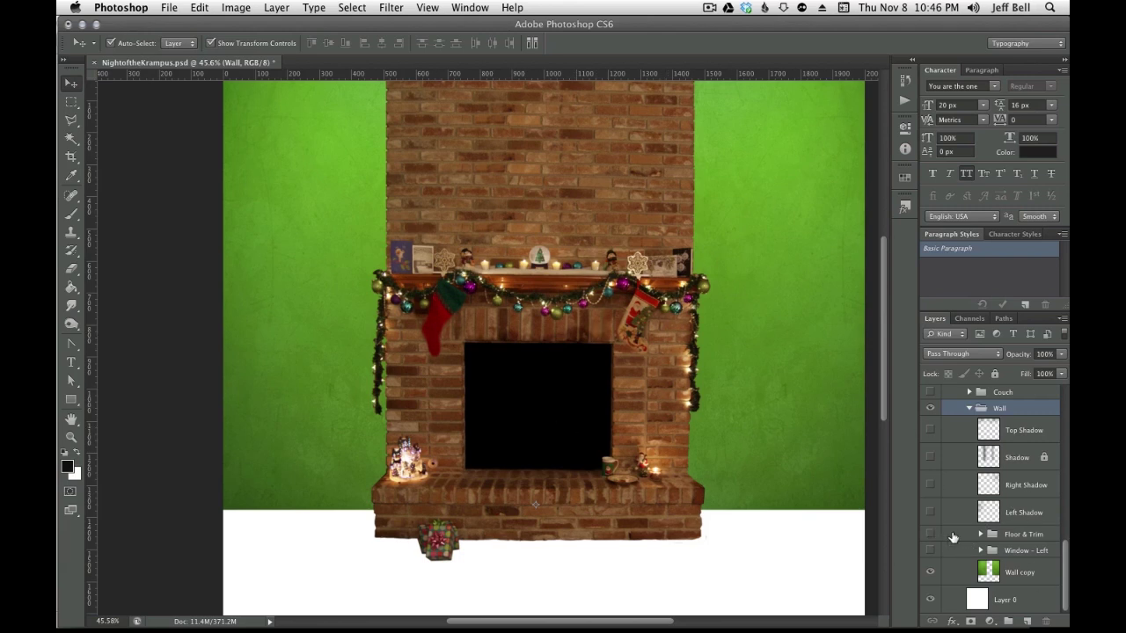
Show Floor & Trim with only the wood floor layer visible, then bring up Finder's resource images
click(976, 537)
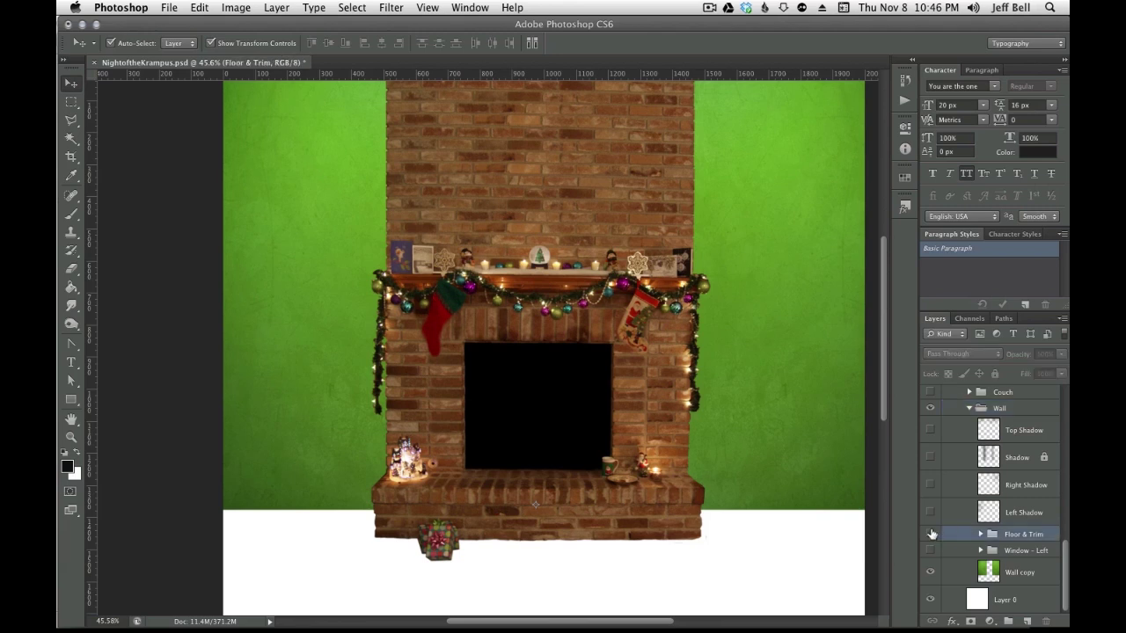
click(931, 533)
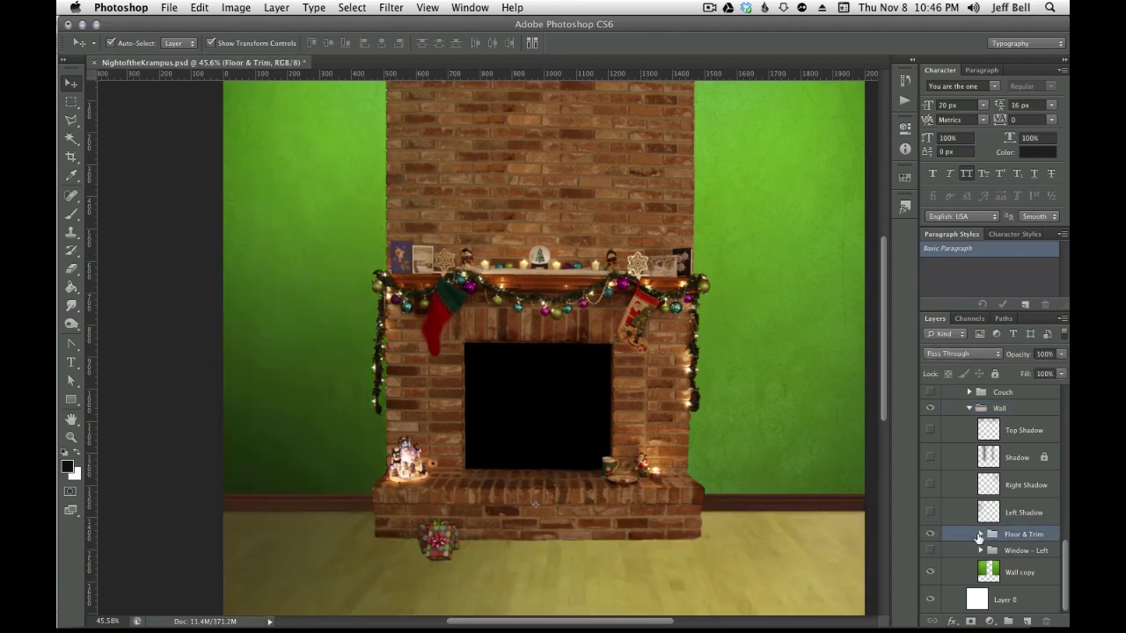
click(980, 534)
scroll(950, 475, down, 3)
scroll(946, 457, down, 1)
drag(930, 439, 933, 551)
click(931, 550)
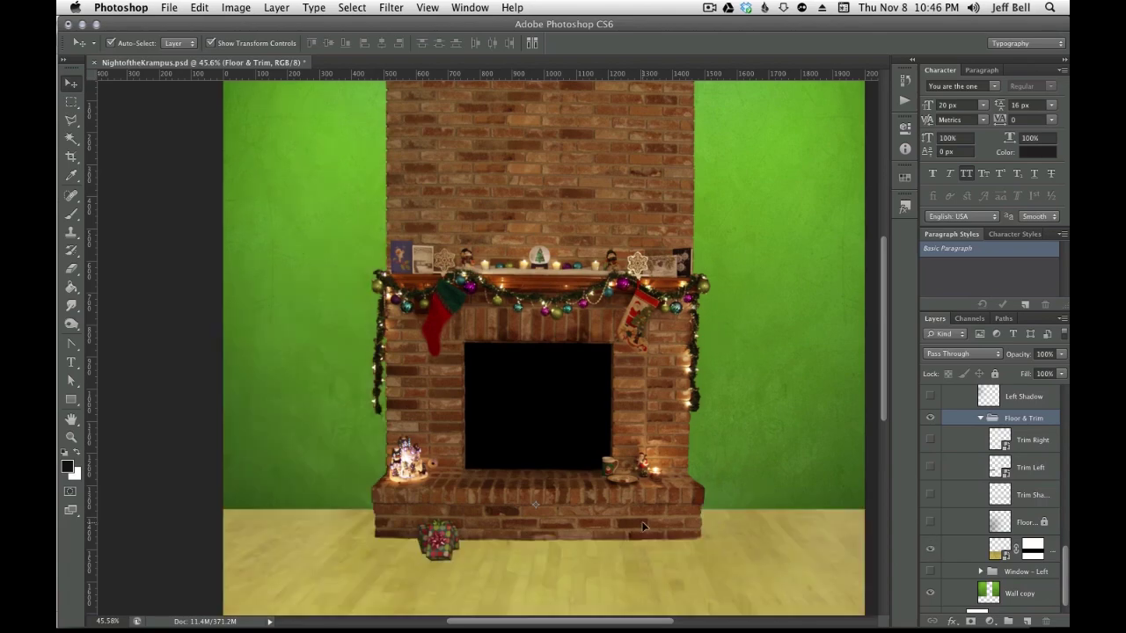
key(super+Tab)
scroll(631, 369, up, 10)
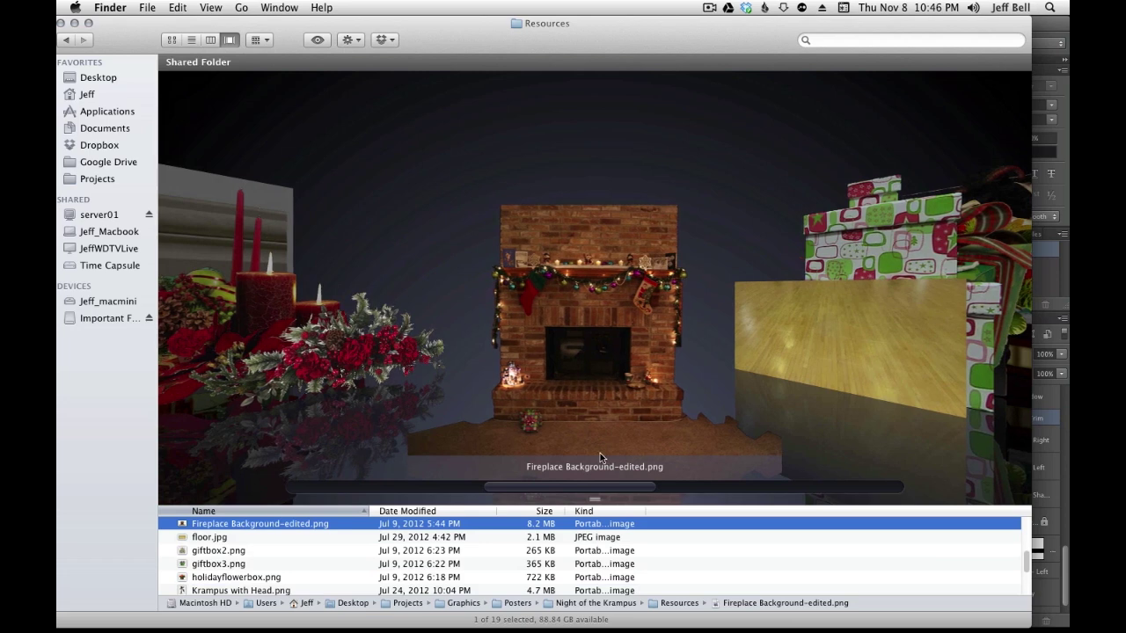
Preview floor.jpg and window sill.png in Finder, comparing with the poster's wood floor in Photoshop
click(952, 374)
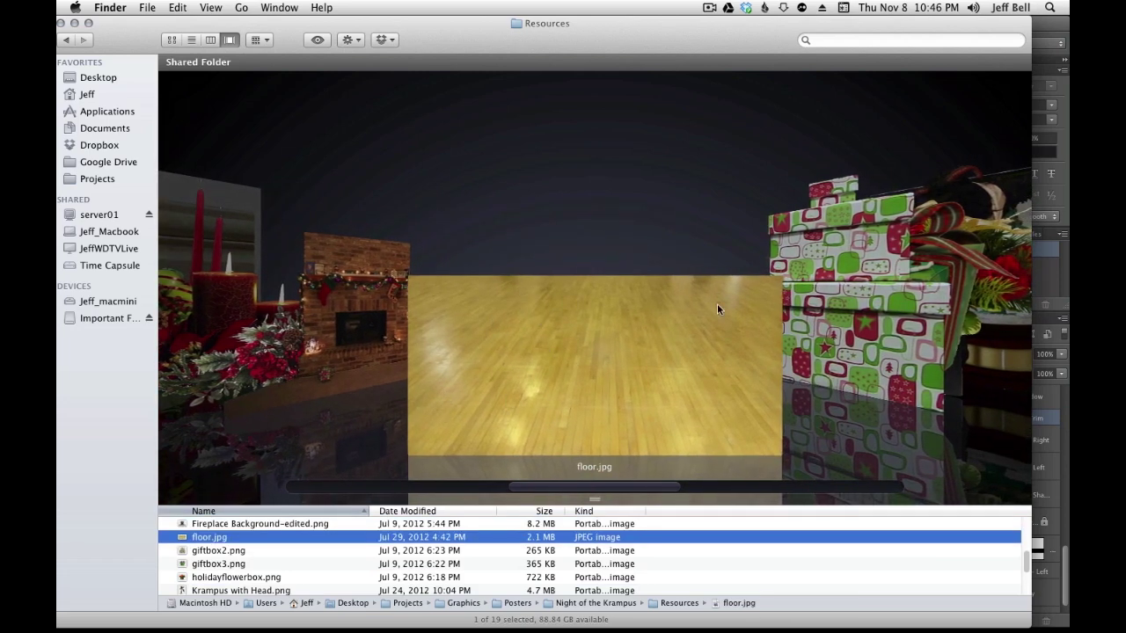
key(super+Tab)
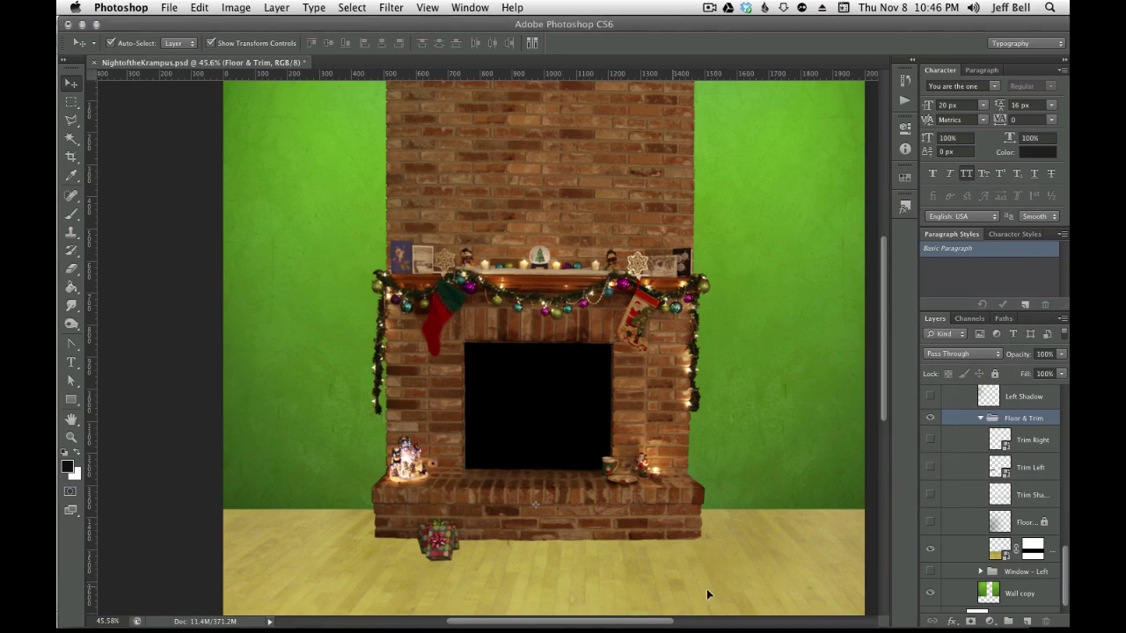
drag(647, 529, 644, 362)
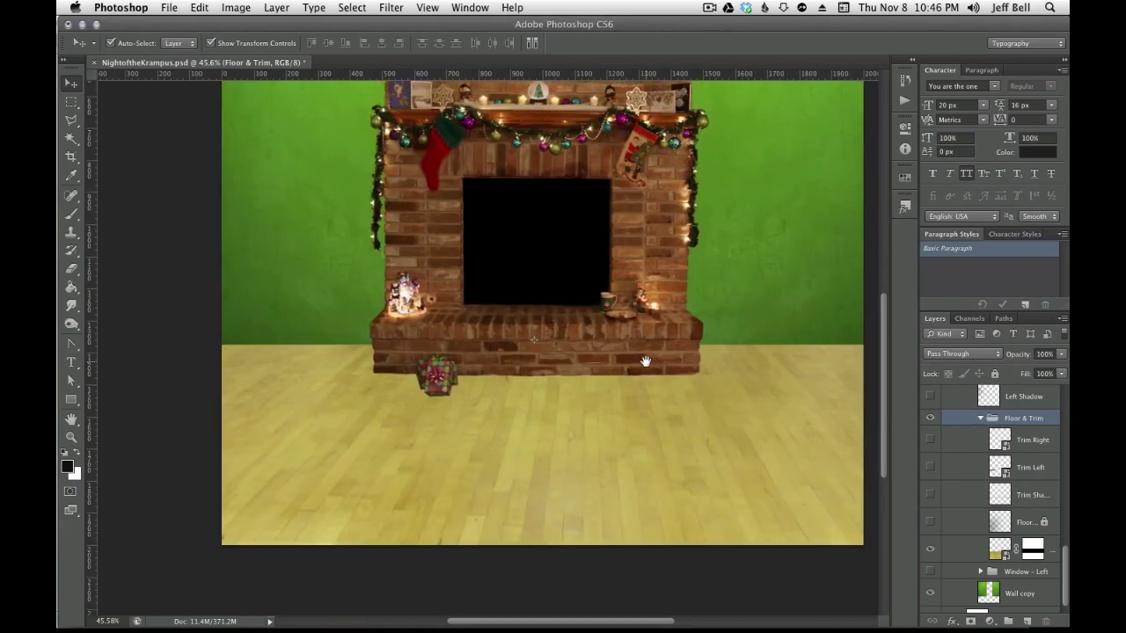
key(super+Tab)
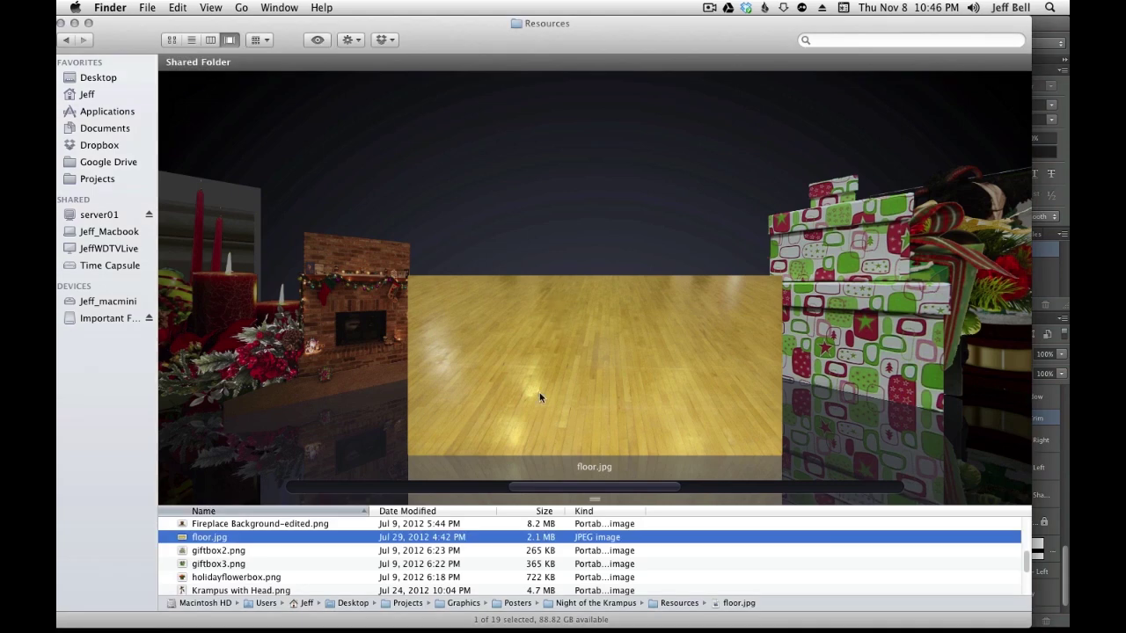
key(super+Tab)
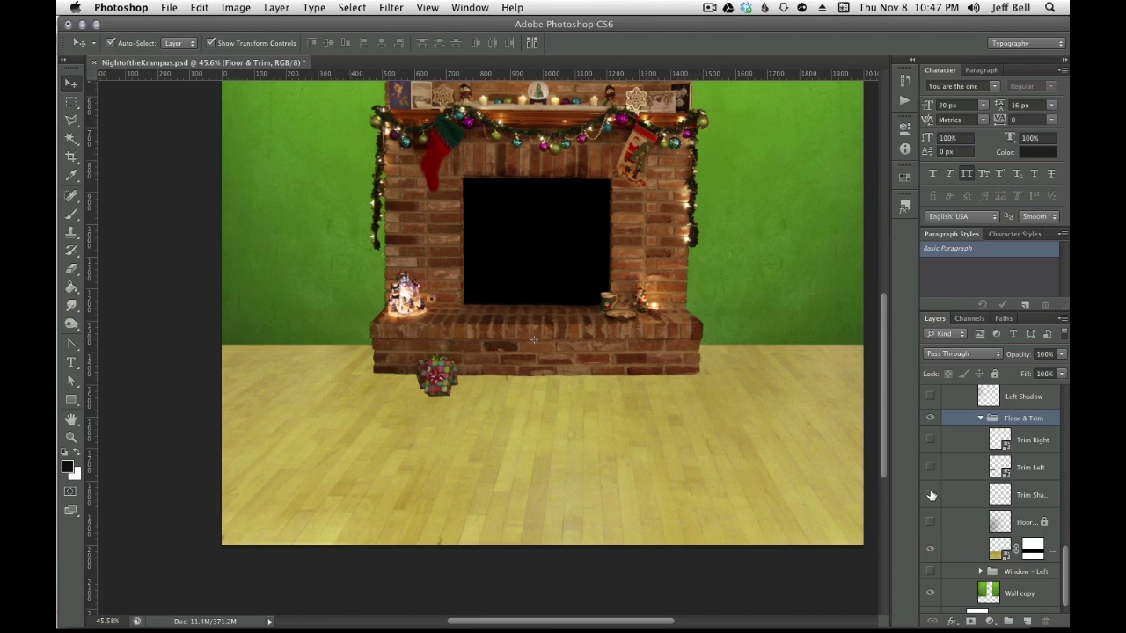
scroll(779, 321, right, 10)
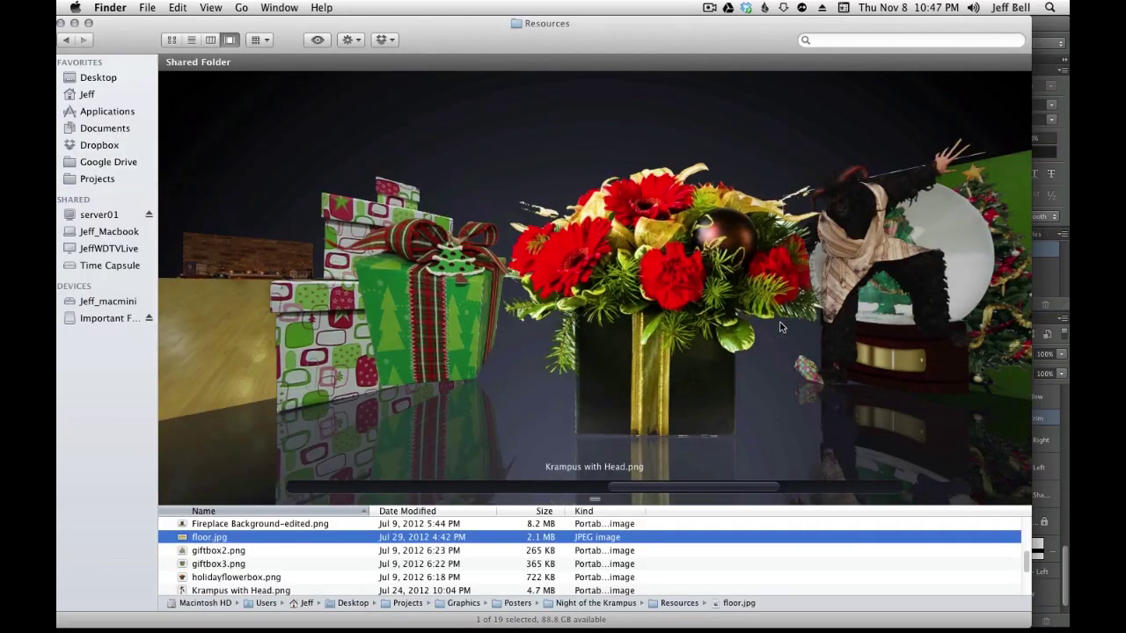
scroll(711, 344, left, 10)
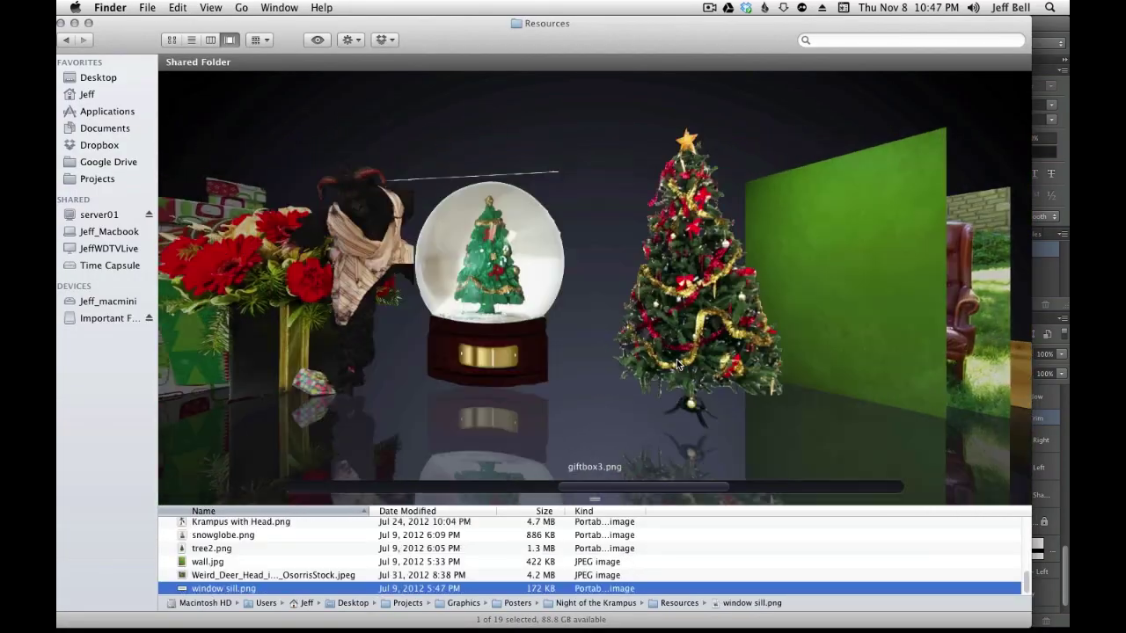
scroll(677, 359, left, 5)
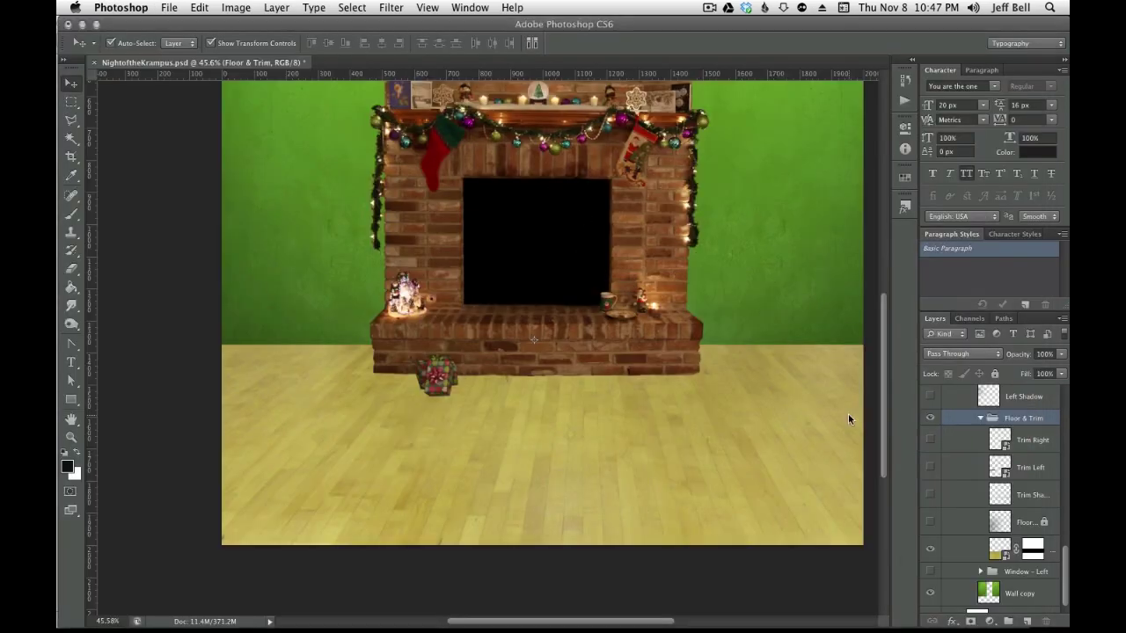
Show the Trim Left and Trim Right baseboard layers and open the Trim Left smart object
click(930, 467)
click(930, 439)
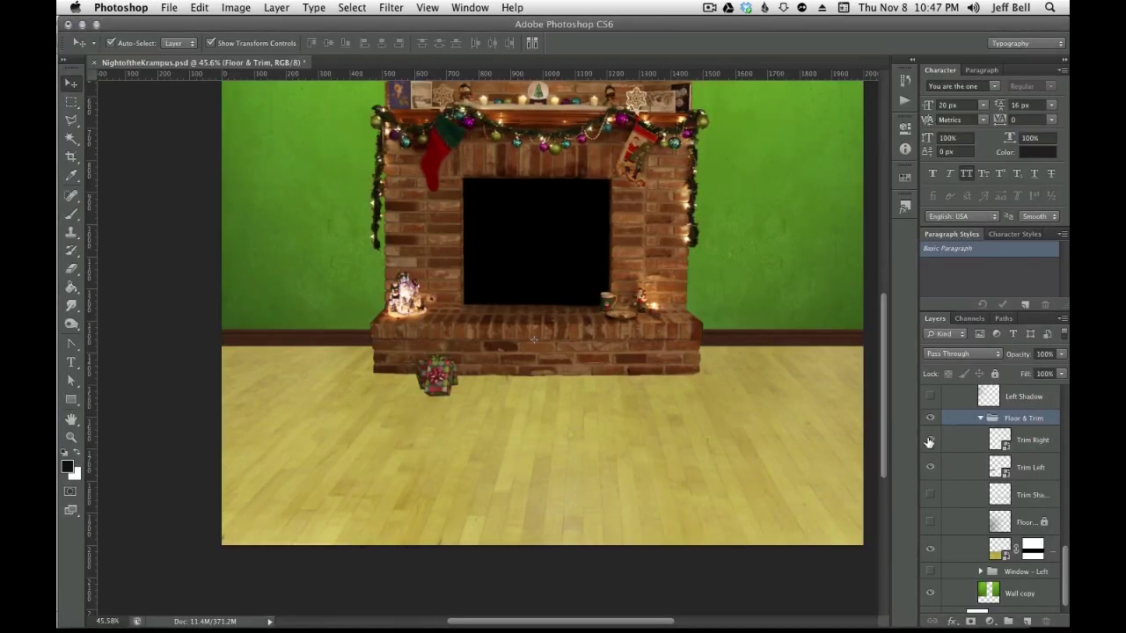
double_click(999, 467)
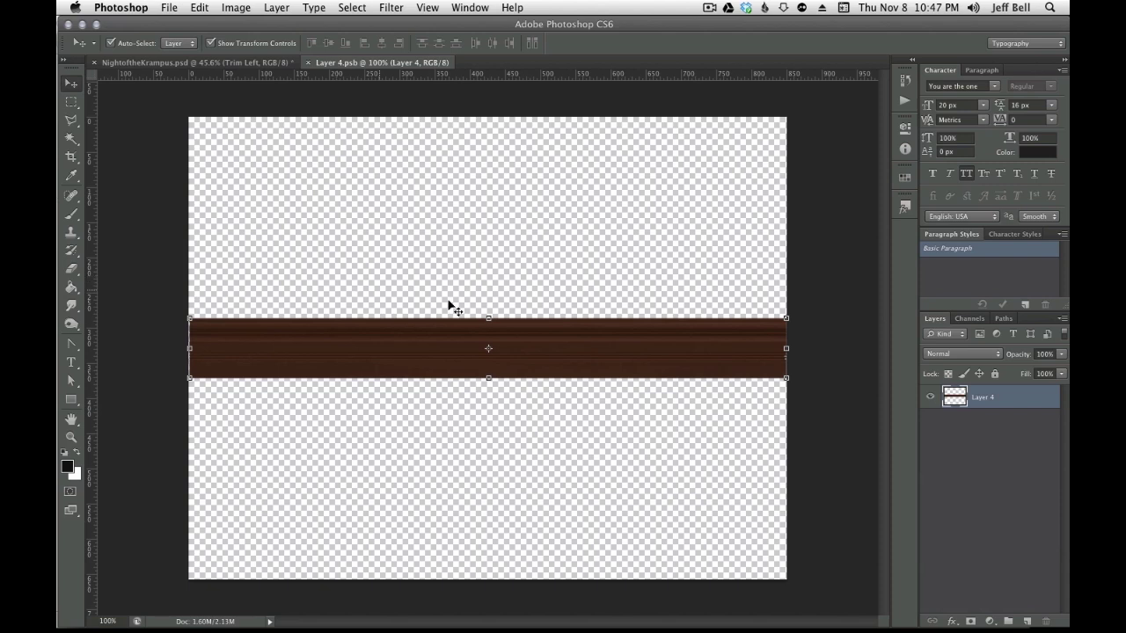
scroll(325, 366, up, 5)
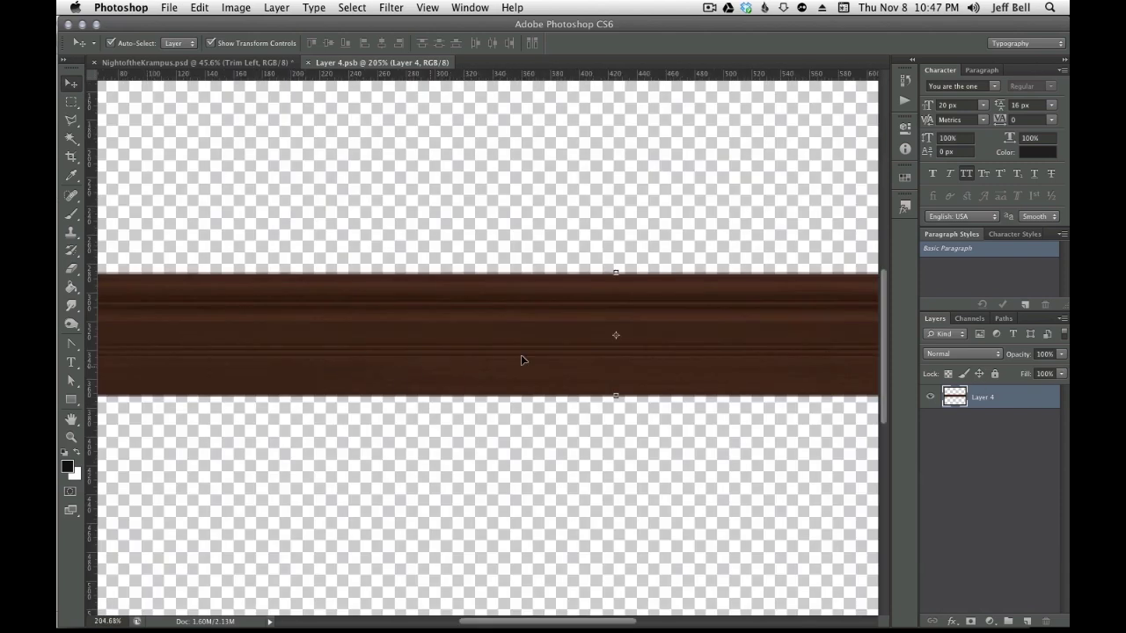
ctrl+click(1022, 394)
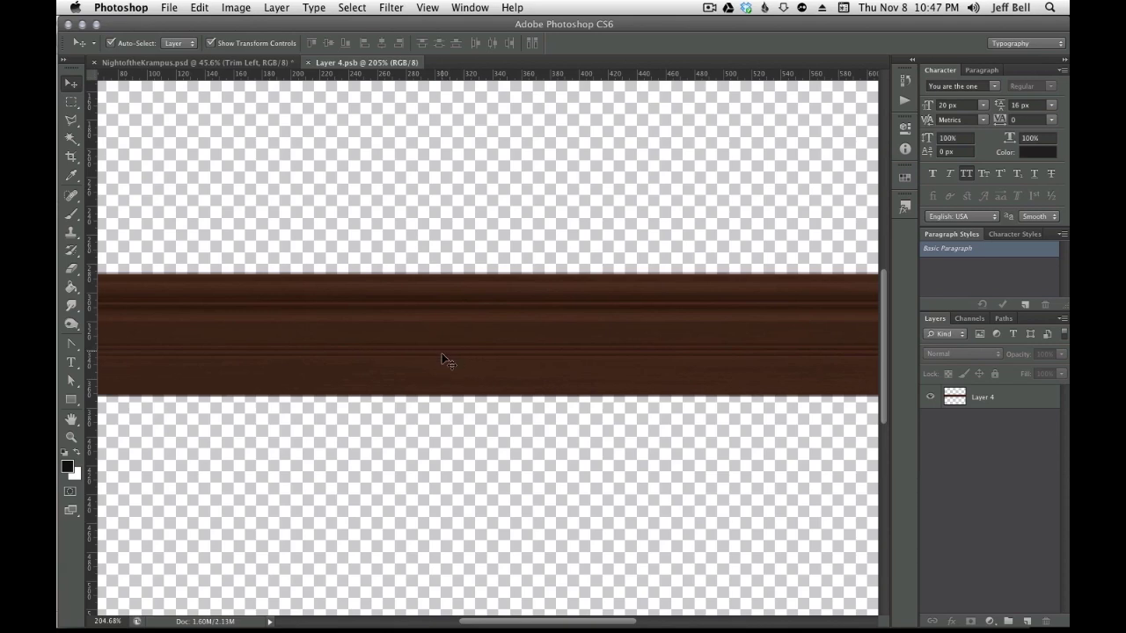
key(super+0)
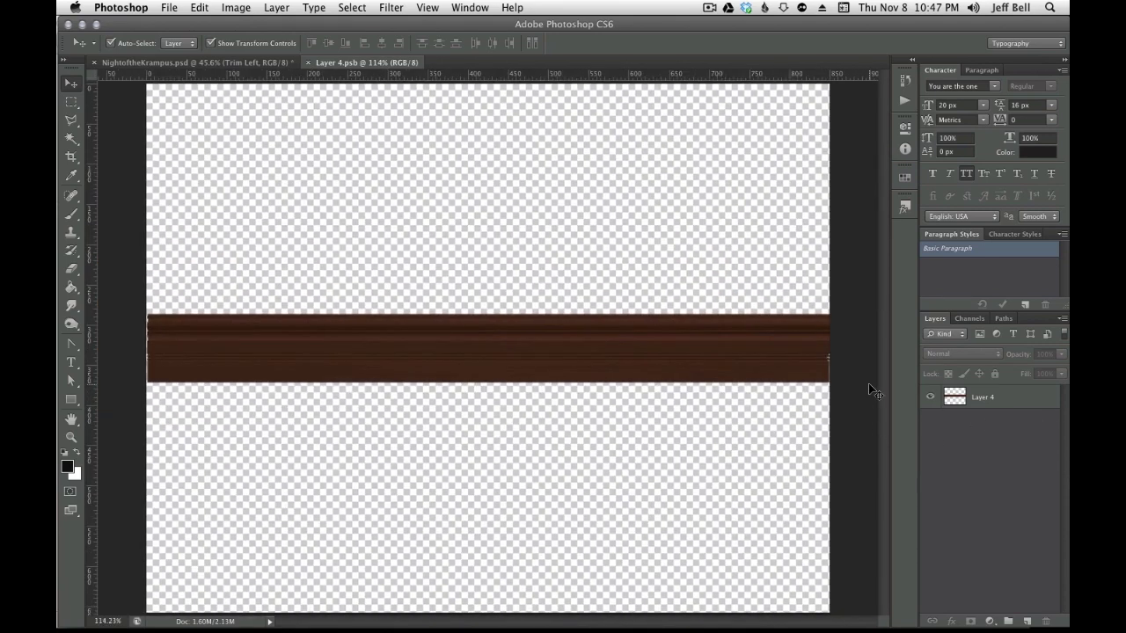
Inspect the wood strip at fit and actual size, comparing it with baseboard.jpeg
scroll(868, 383, up, 3)
drag(871, 387, 631, 362)
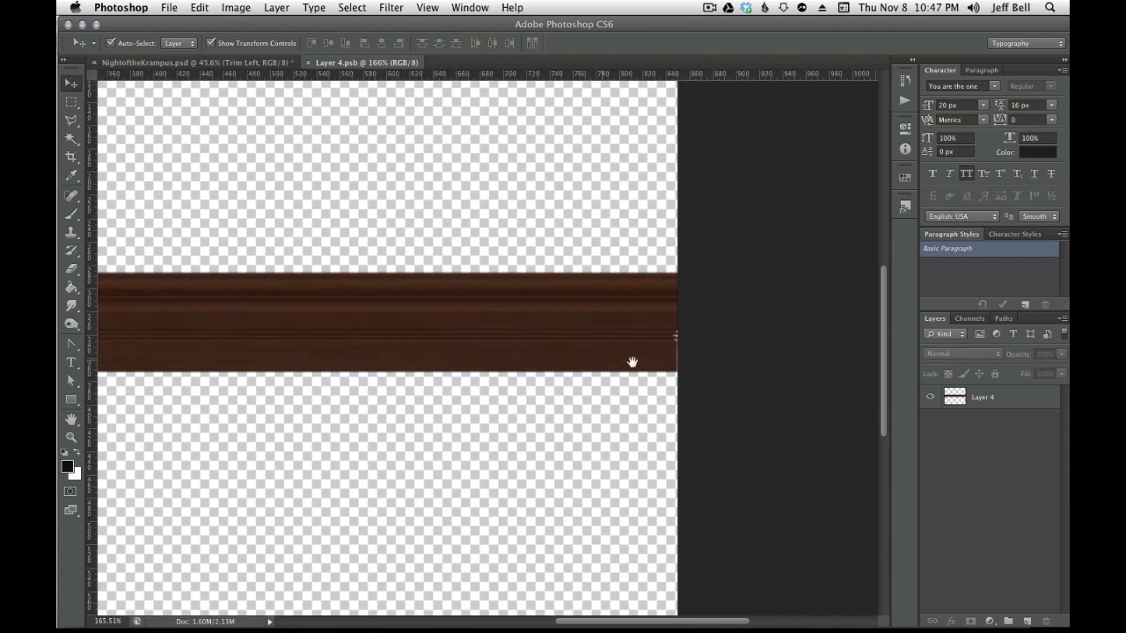
scroll(686, 364, up, 3)
scroll(686, 365, up, 2)
scroll(686, 364, down, 5)
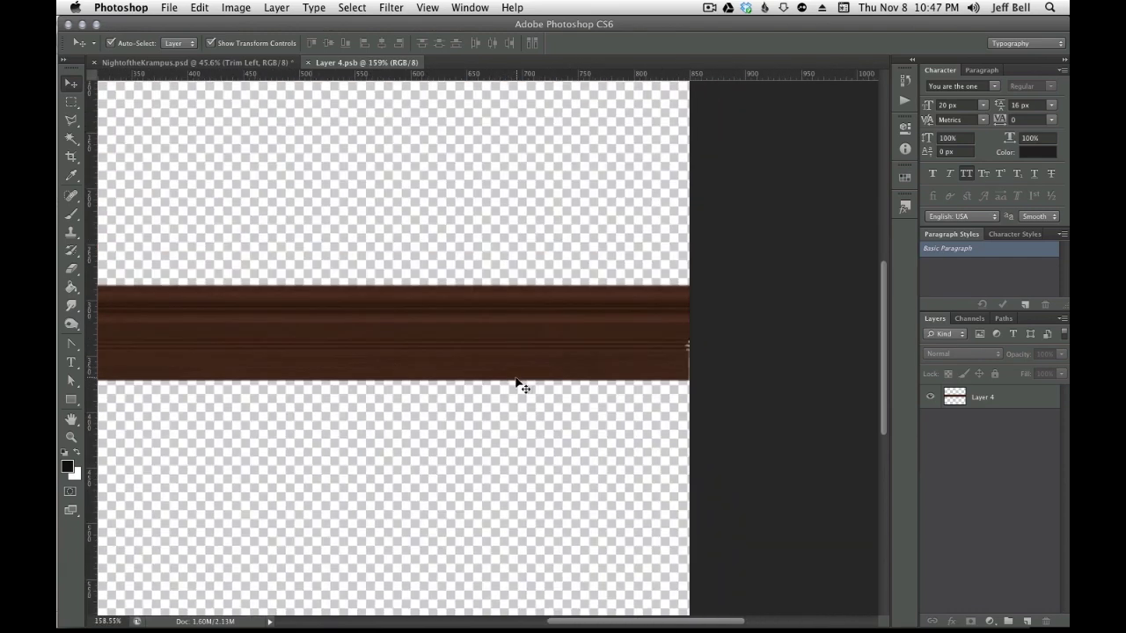
key(super+Tab)
key(super+Tab)
key(super+0)
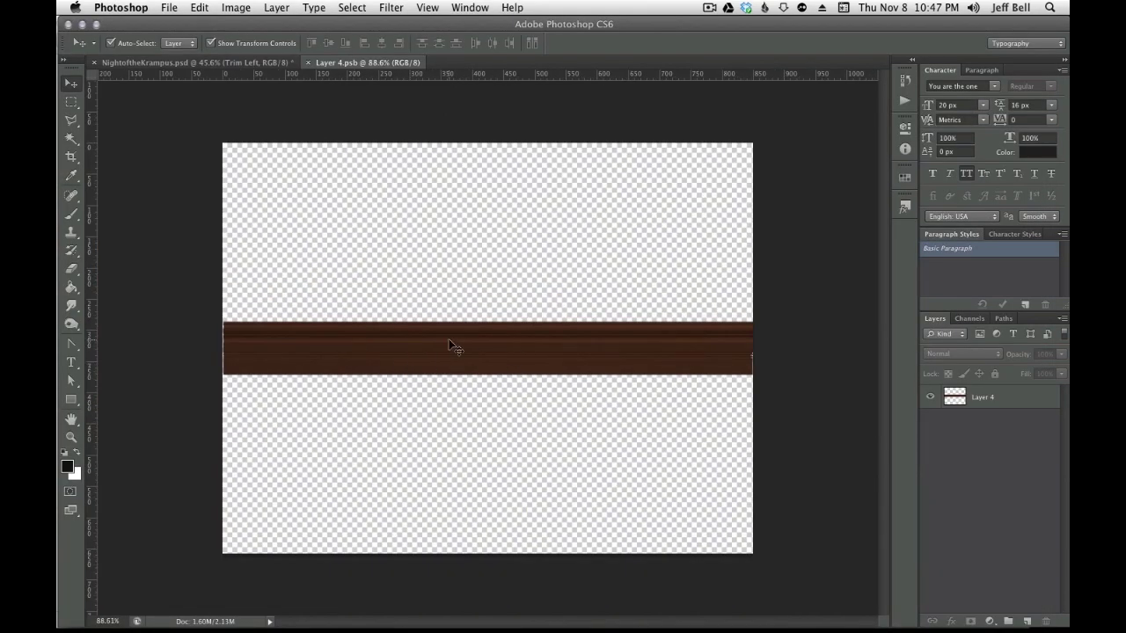
key(super+1)
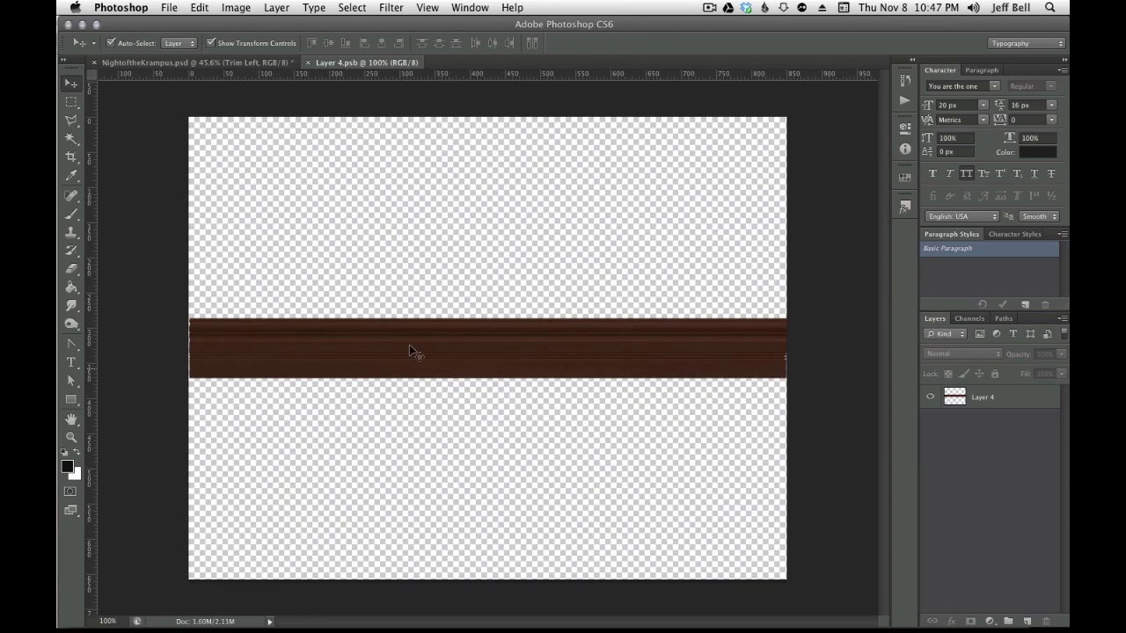
key(super+Tab)
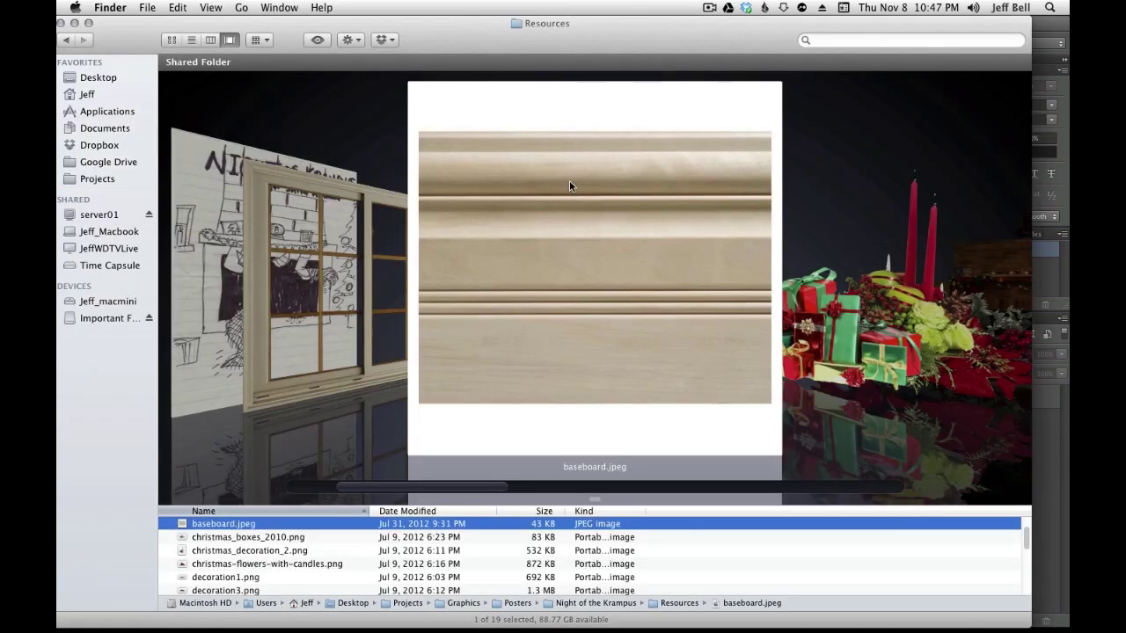
key(super+Tab)
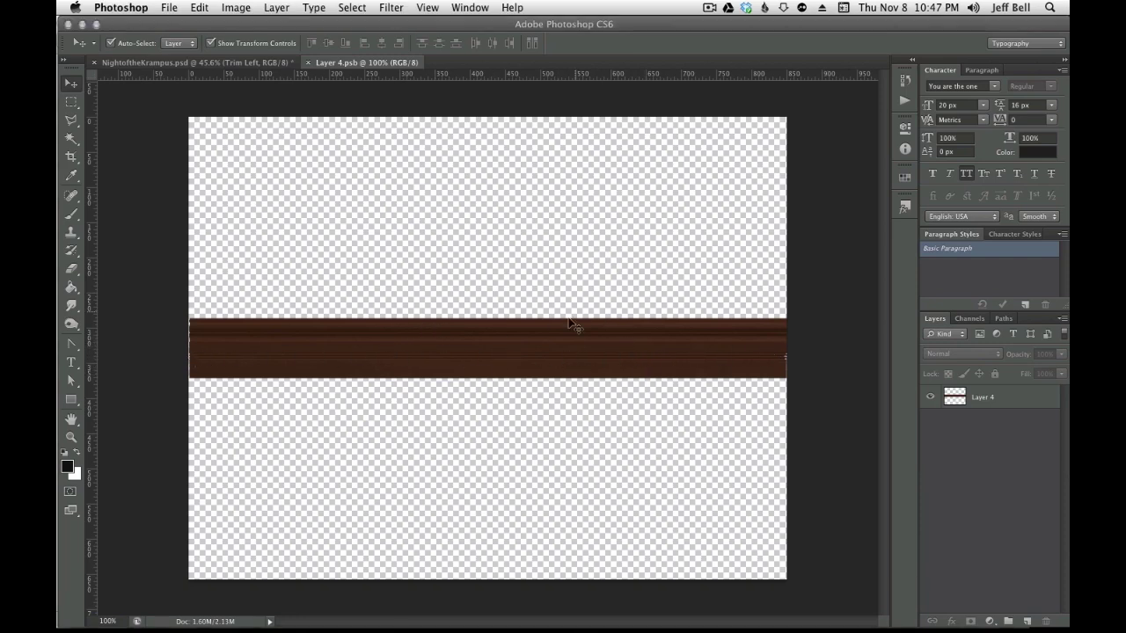
Zoom along the strip, compare again with baseboard.jpeg, then close the Layer 4.psb document
scroll(559, 362, up, 1)
scroll(559, 362, up, 4)
scroll(558, 363, up, 1)
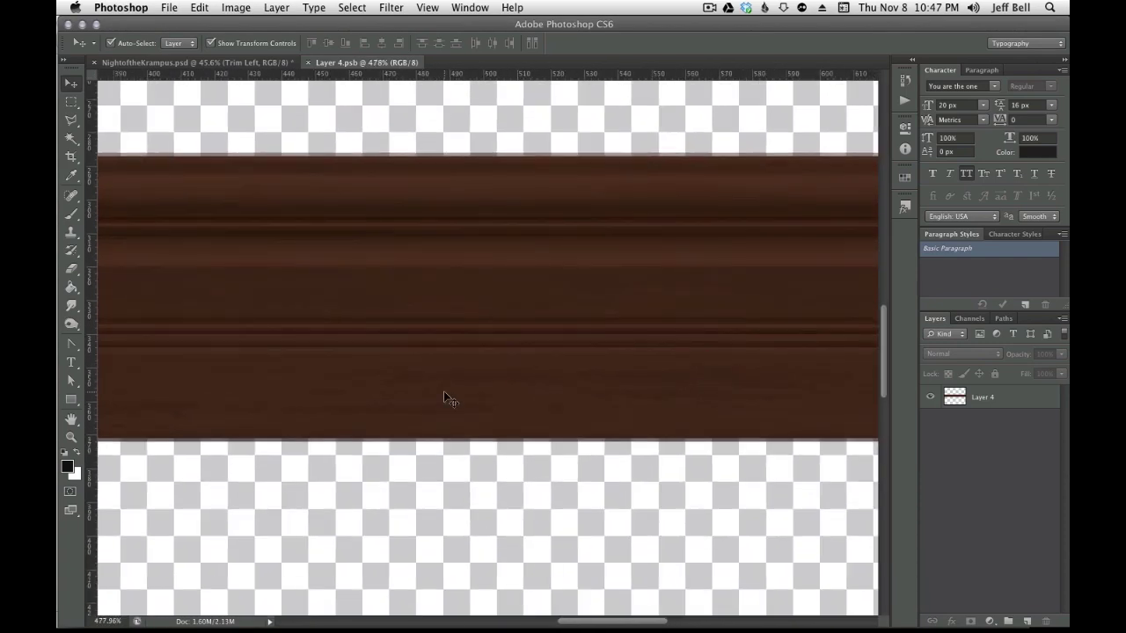
scroll(442, 343, up, 1)
scroll(518, 330, down, 1)
scroll(510, 369, down, 2)
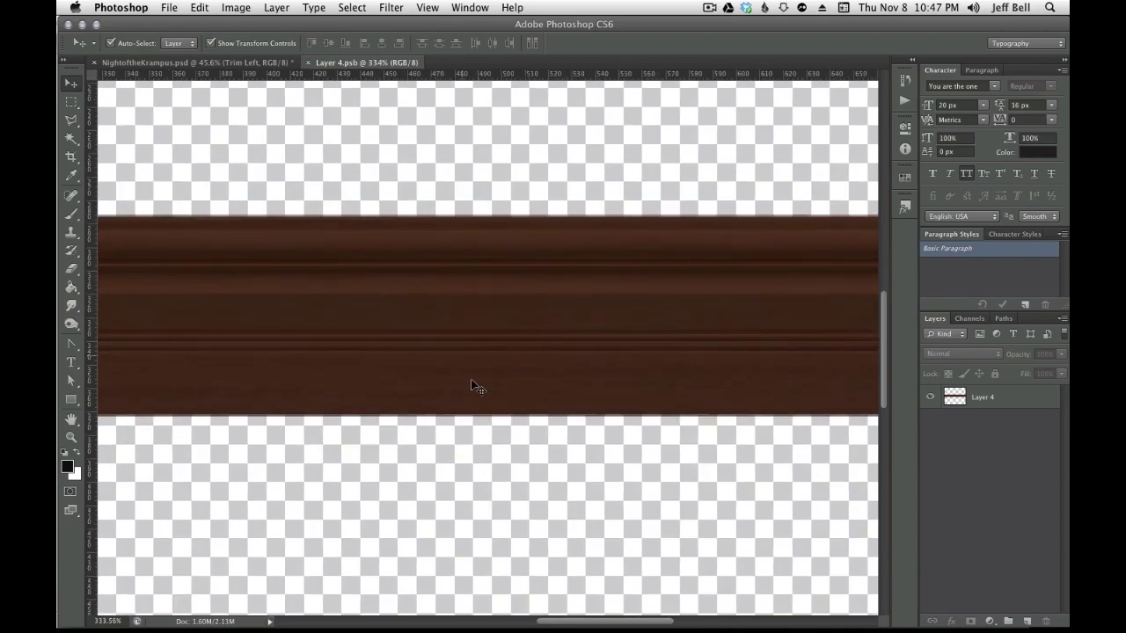
scroll(536, 338, down, 3)
scroll(538, 349, down, 1)
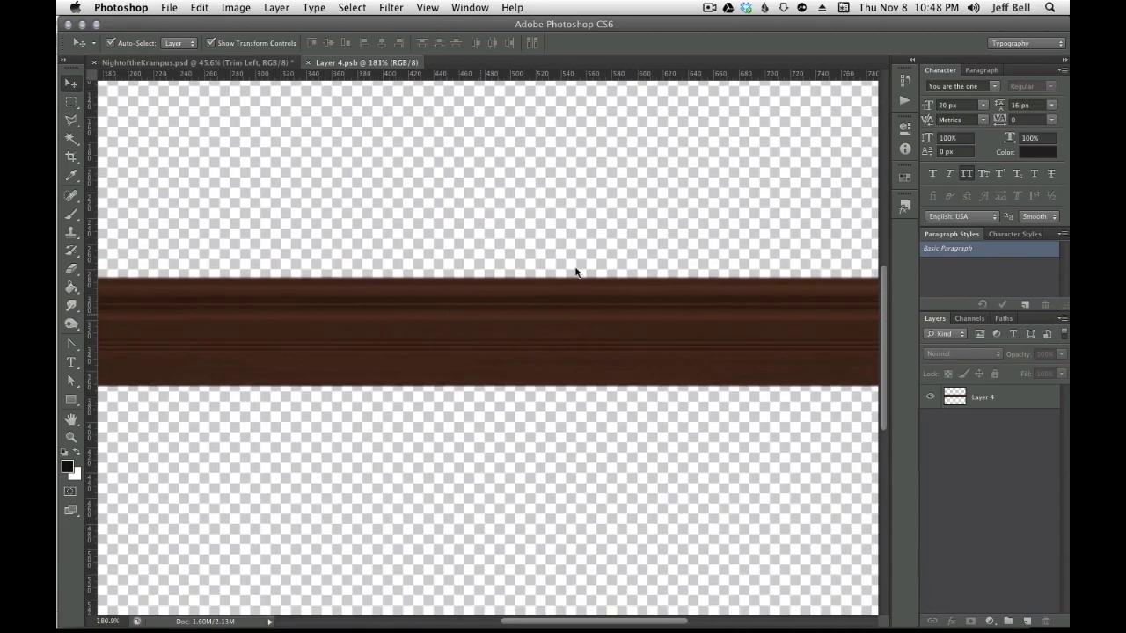
key(super+Tab)
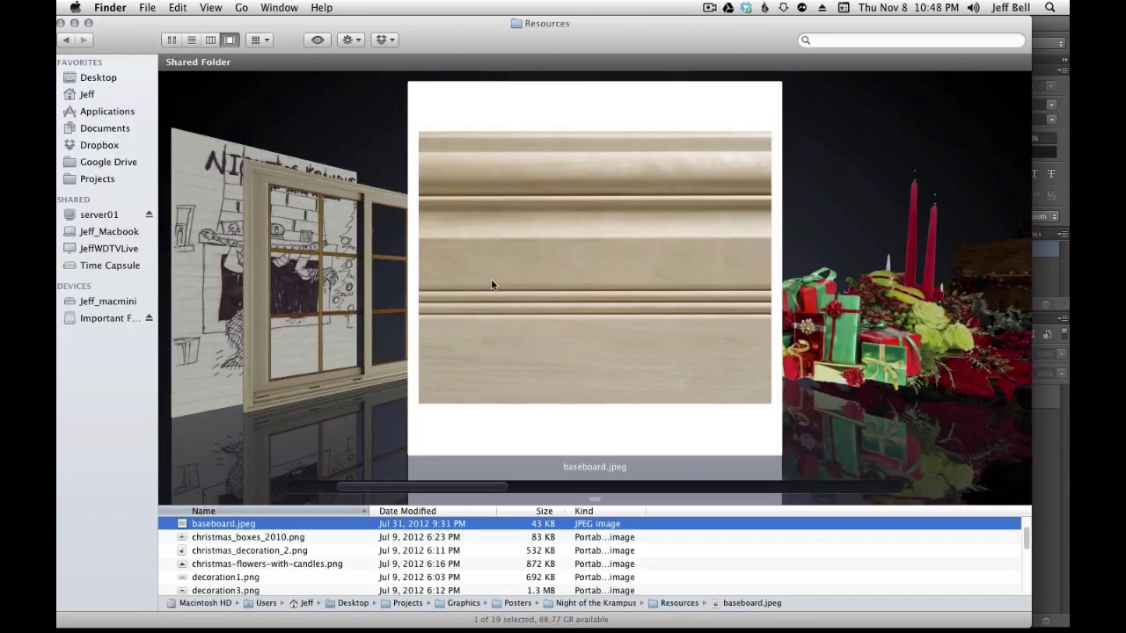
key(super+Tab)
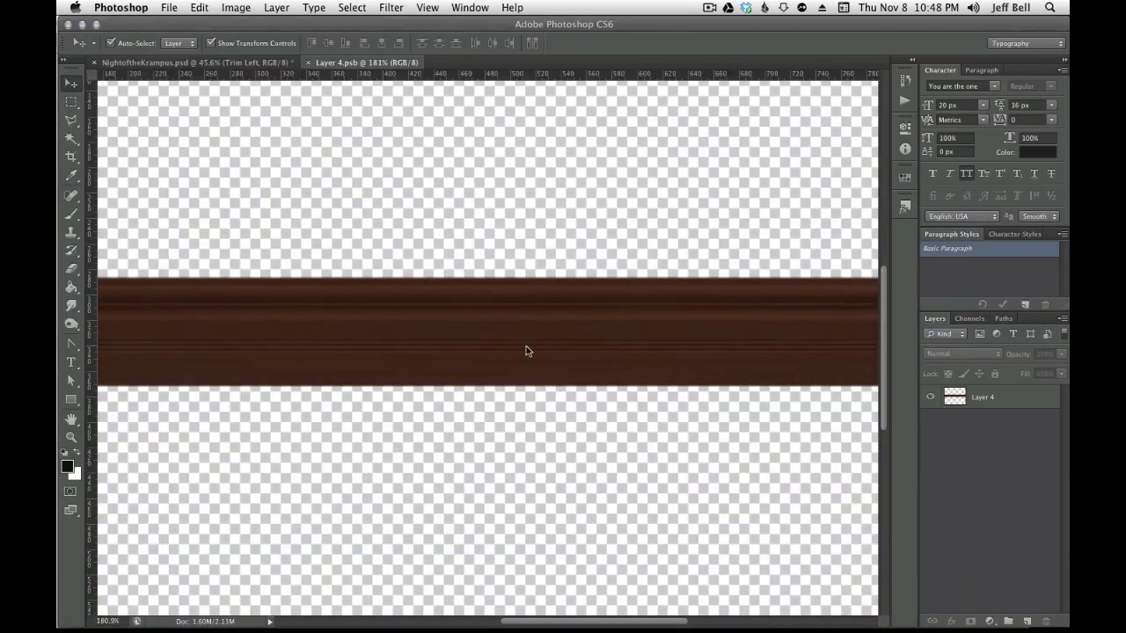
scroll(528, 347, down, 2)
scroll(580, 348, down, 1)
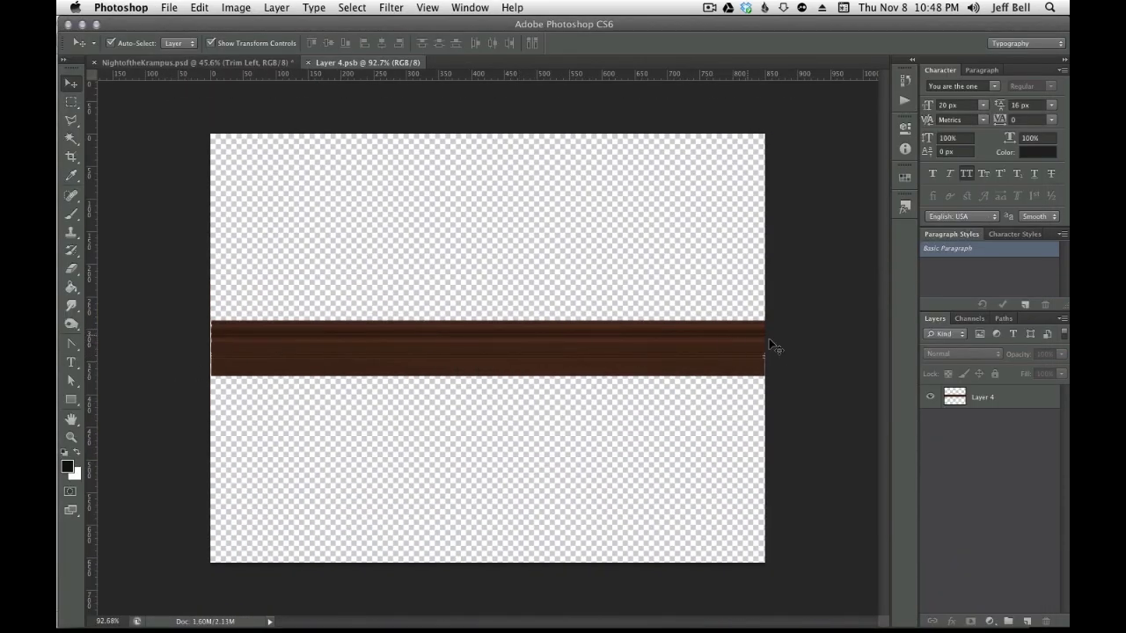
click(308, 64)
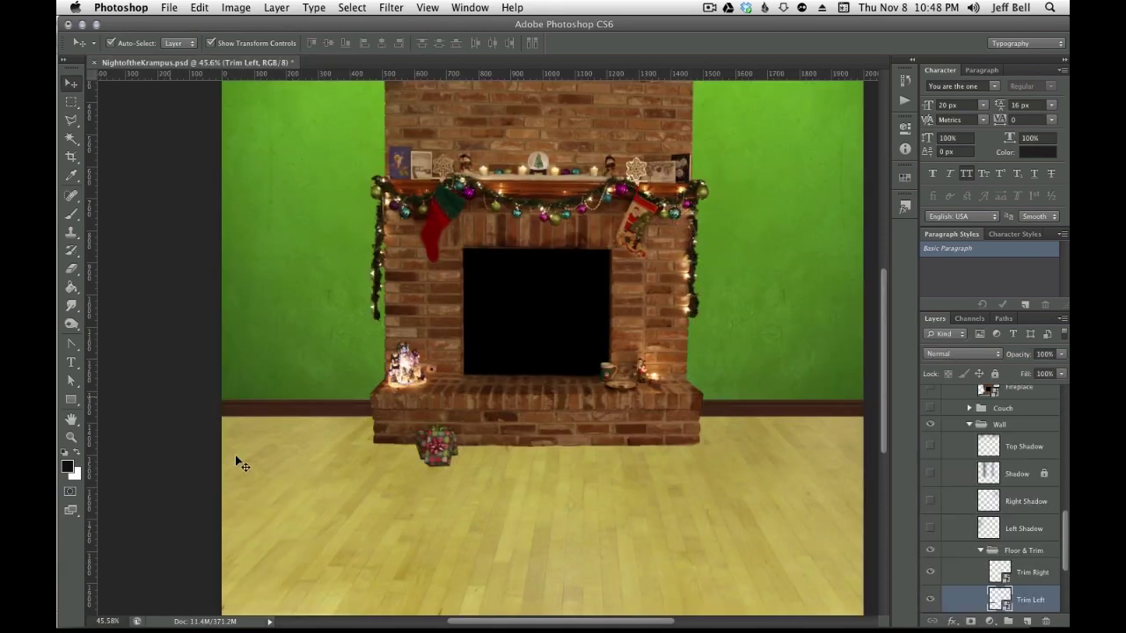
key(ctrl+1)
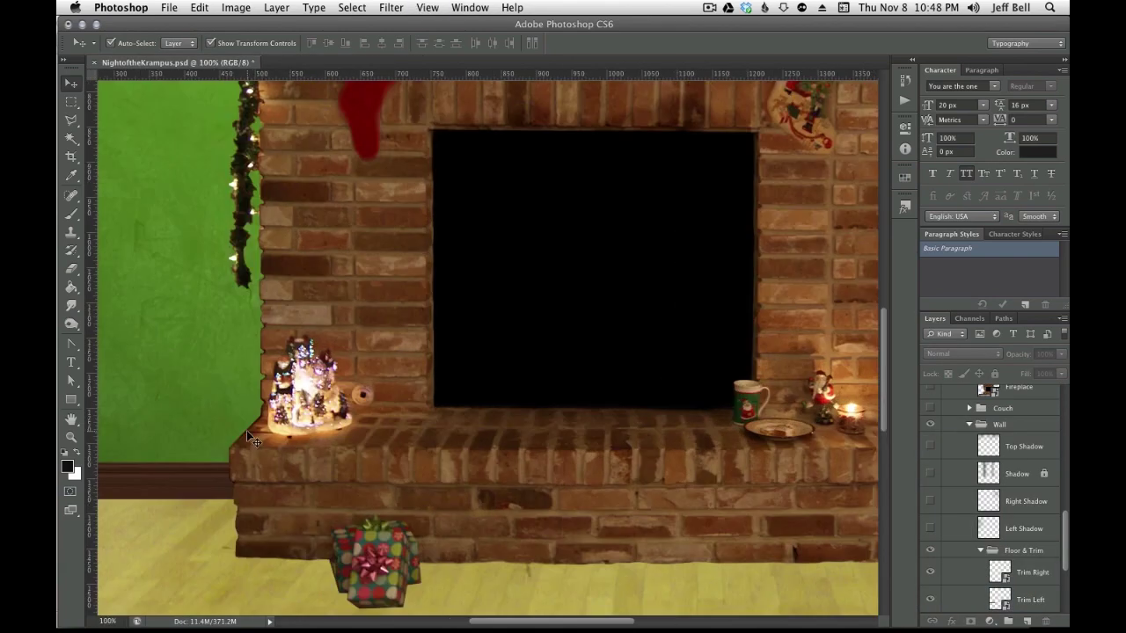
drag(232, 435, 644, 229)
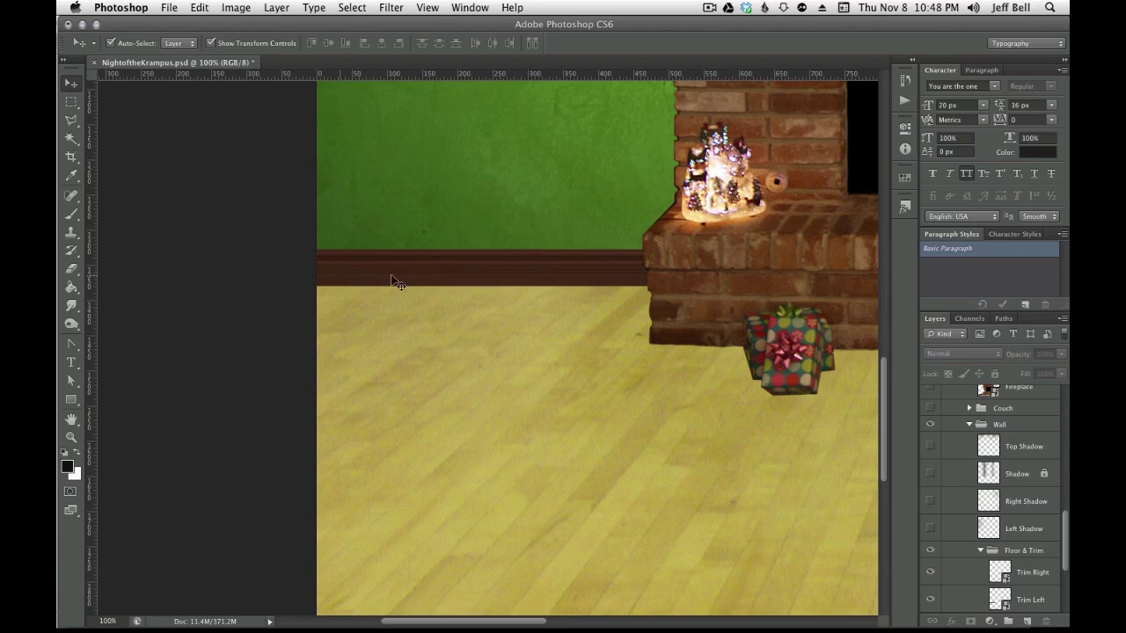
scroll(671, 312, down, 5)
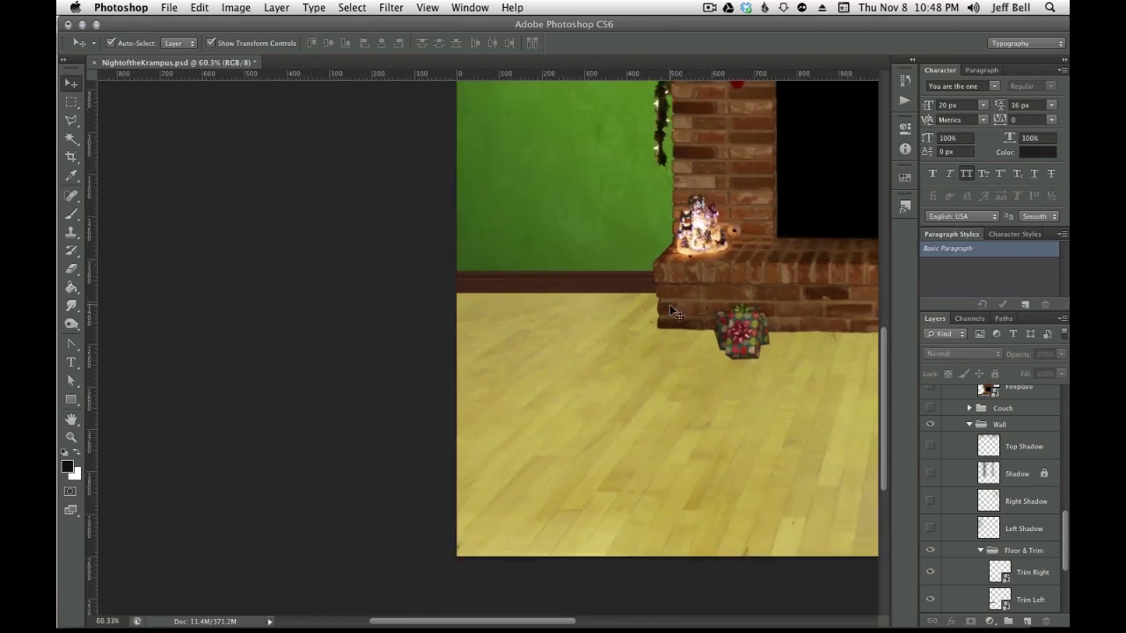
scroll(578, 297, down, 9)
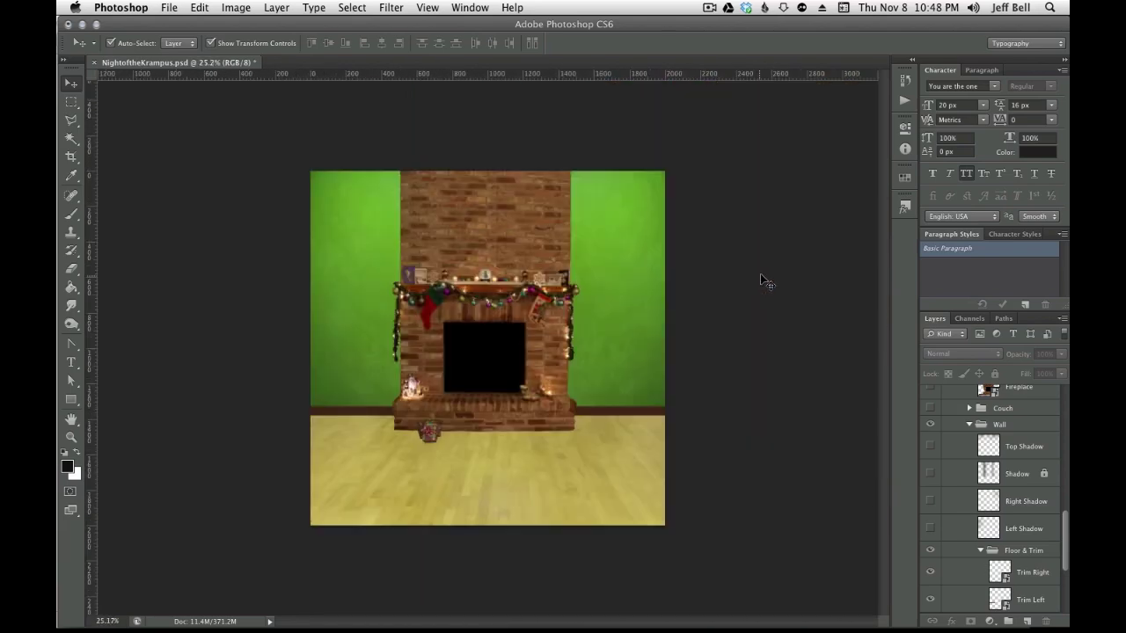
scroll(538, 409, up, 2)
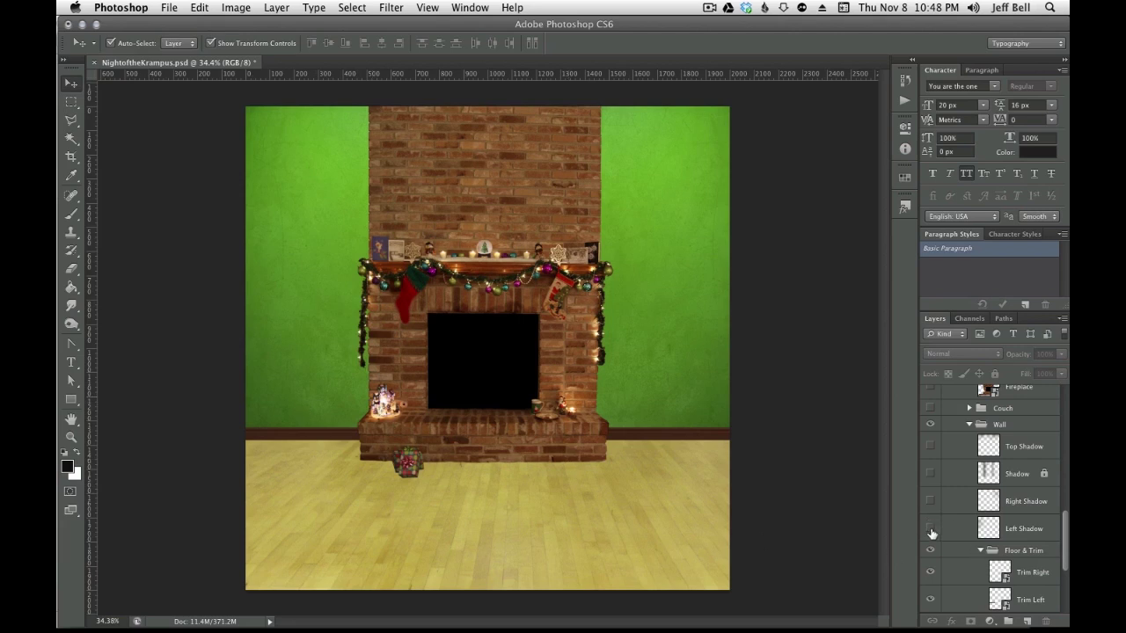
Turn on the Left Shadow, Right Shadow, Top Shadow and Shadow layers in the Wall group
click(930, 529)
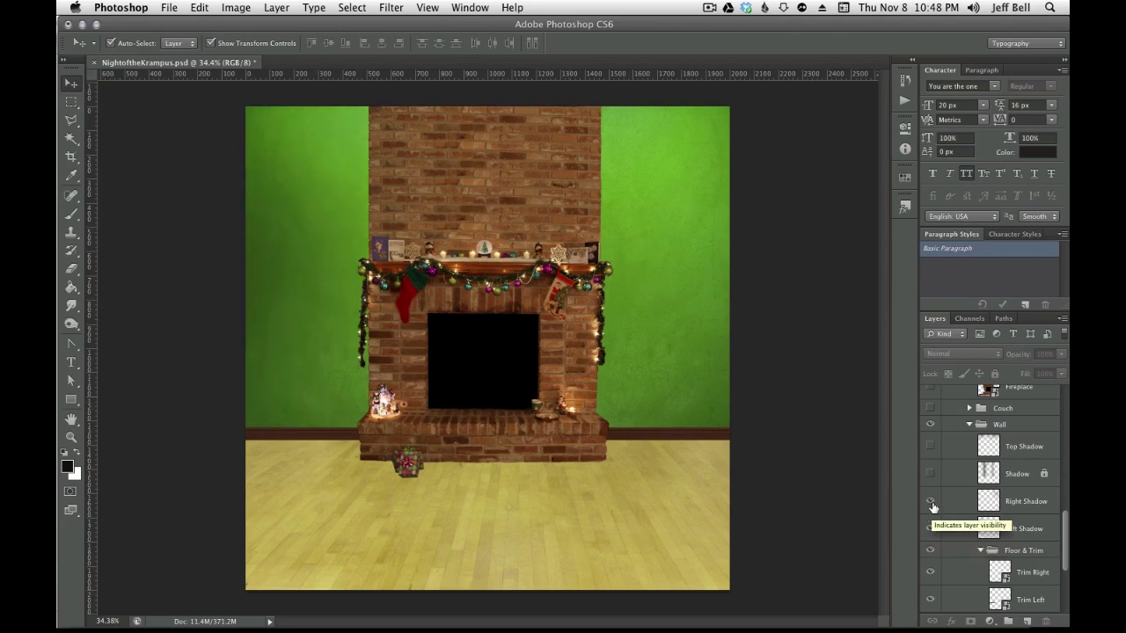
click(931, 502)
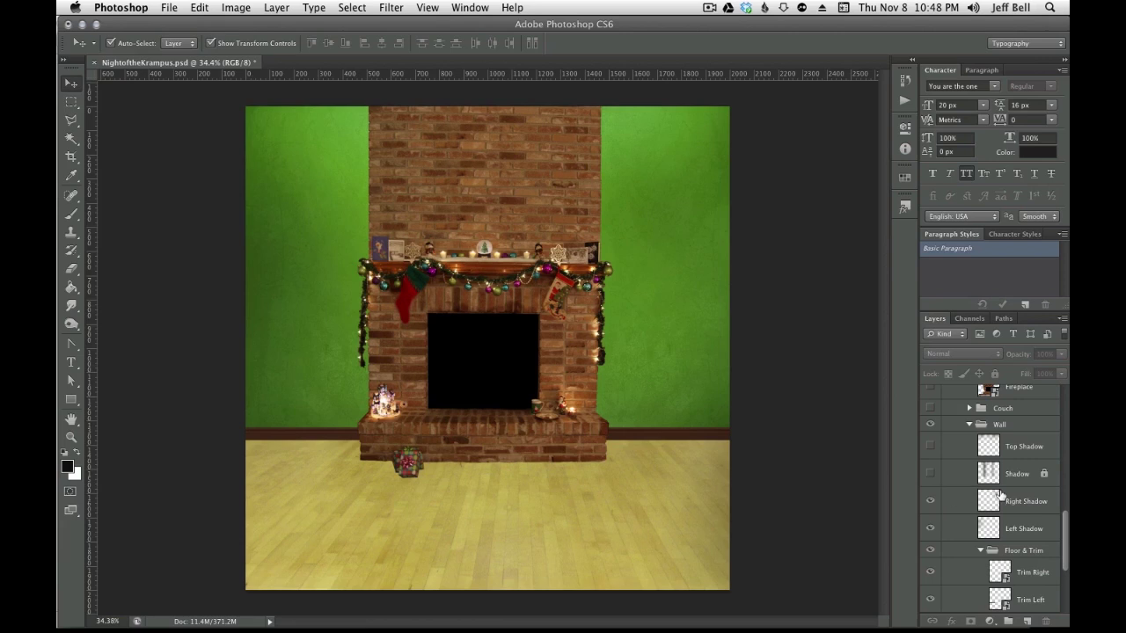
click(929, 447)
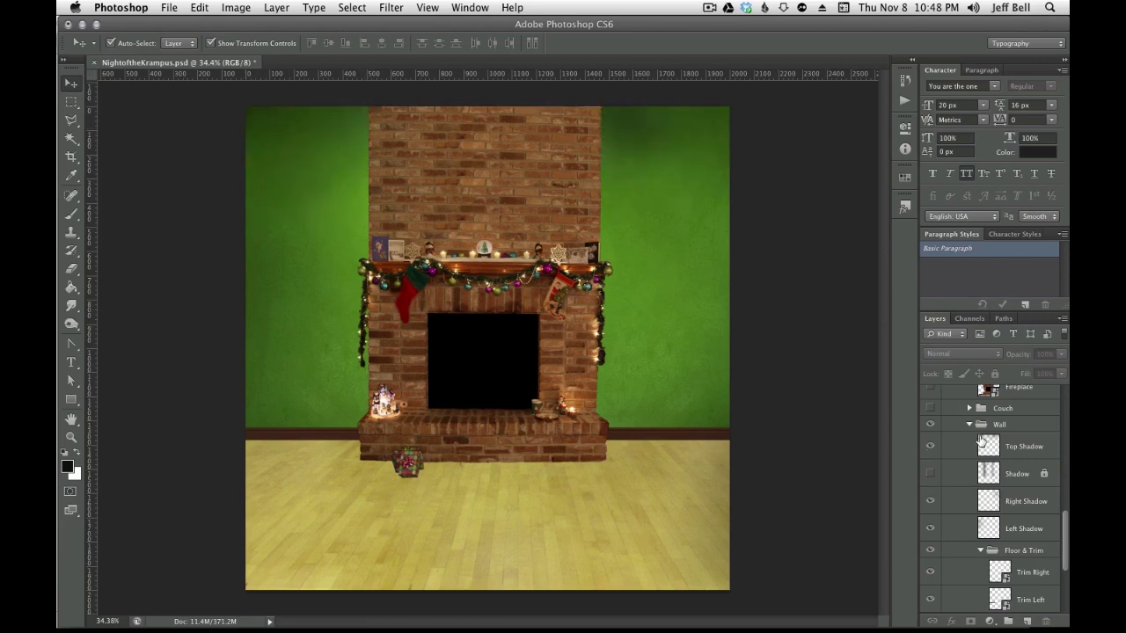
click(928, 473)
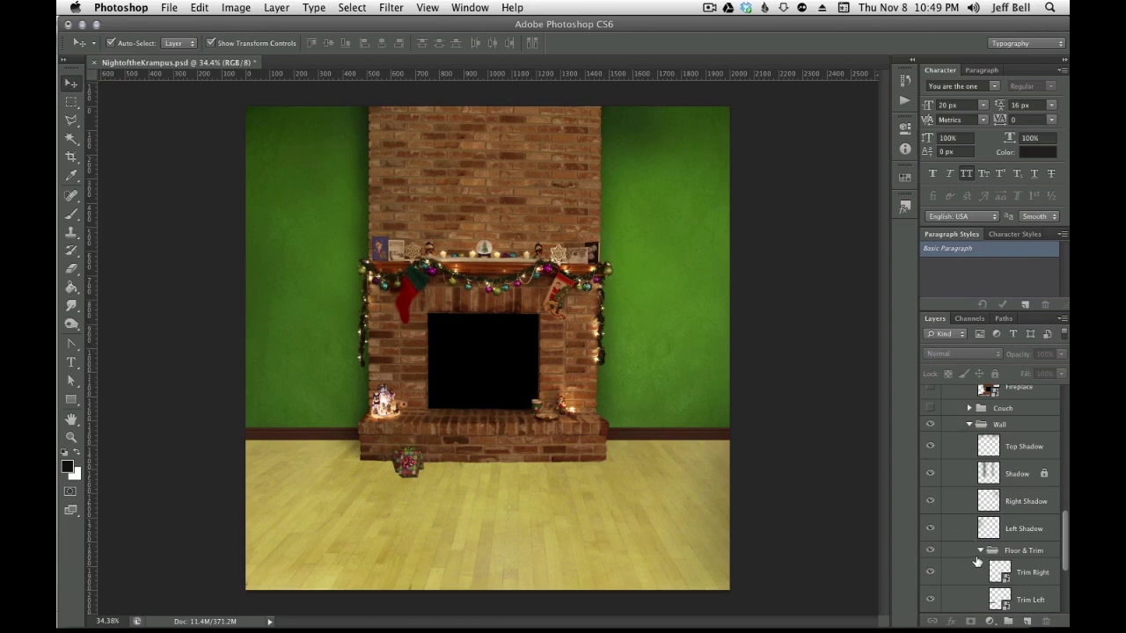
Turn on the Trim Shadow layer and zoom in on the floor edge
scroll(977, 561, down, 4)
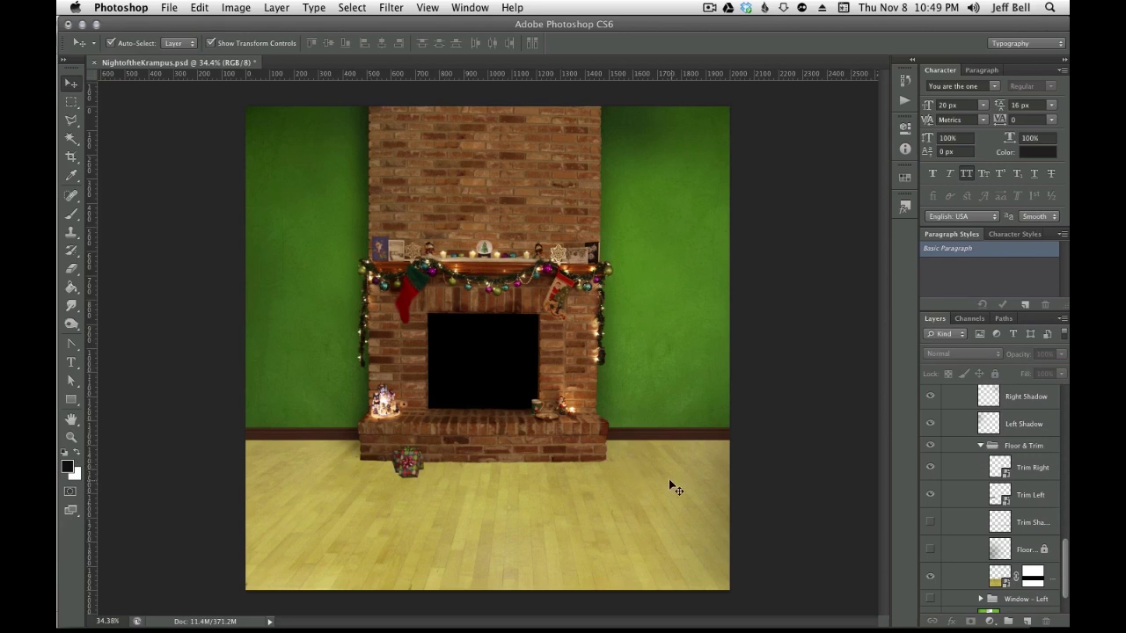
click(927, 524)
scroll(289, 472, up, 1)
scroll(284, 462, up, 1)
scroll(295, 461, up, 2)
scroll(308, 444, up, 1)
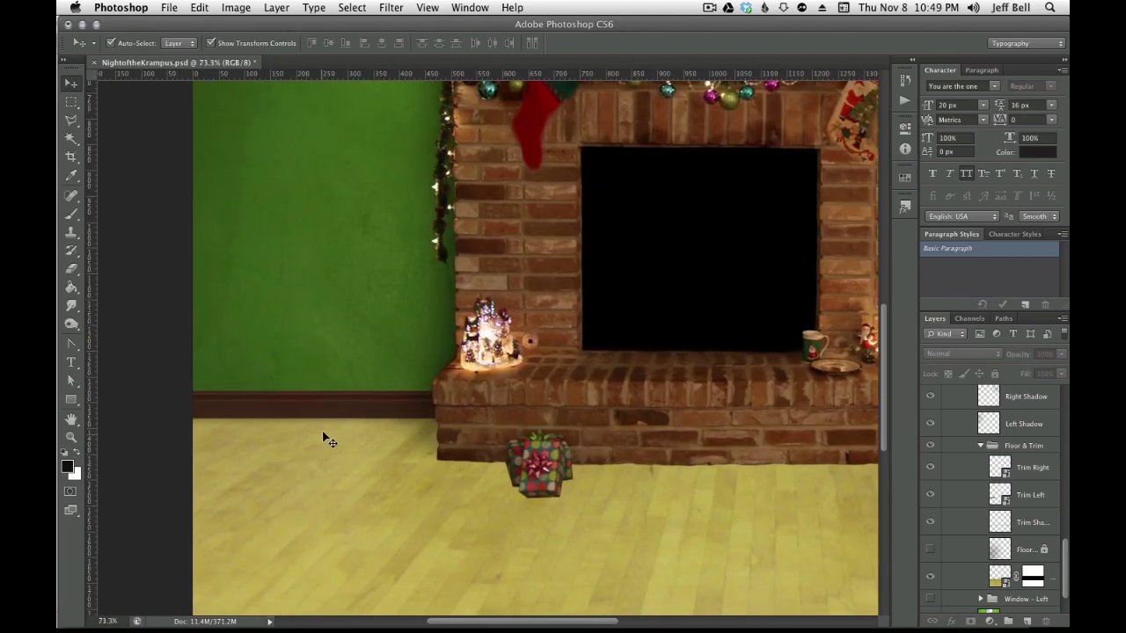
scroll(327, 432, up, 2)
scroll(332, 428, up, 2)
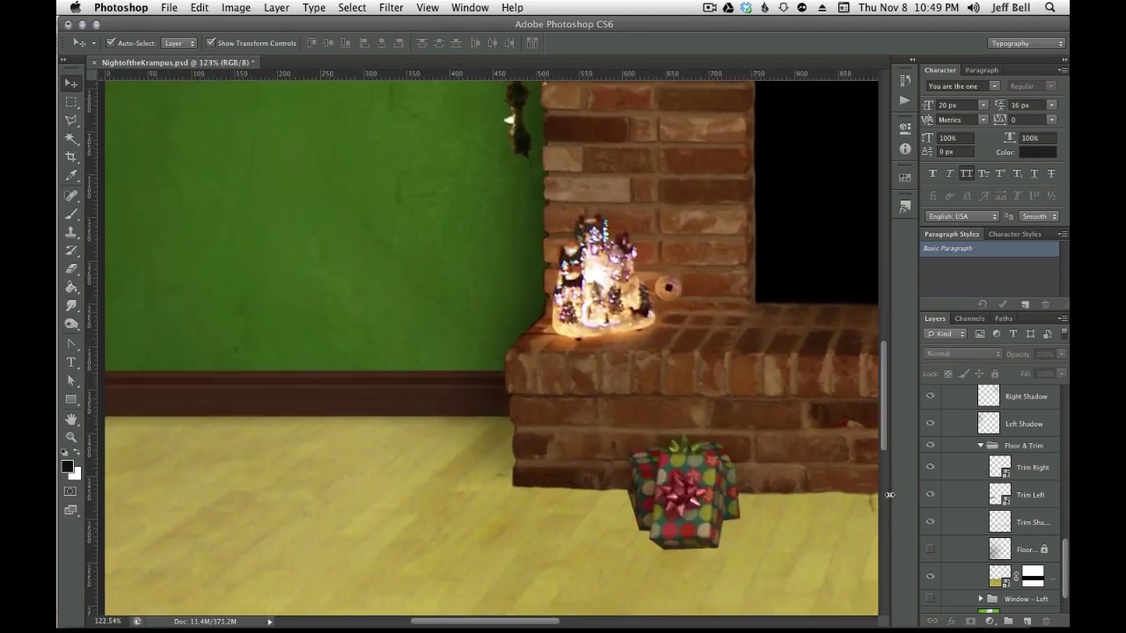
Toggle Trim Shadow on and off to compare, leaving it visible, then zoom back out
click(930, 524)
click(930, 524)
click(931, 523)
click(931, 523)
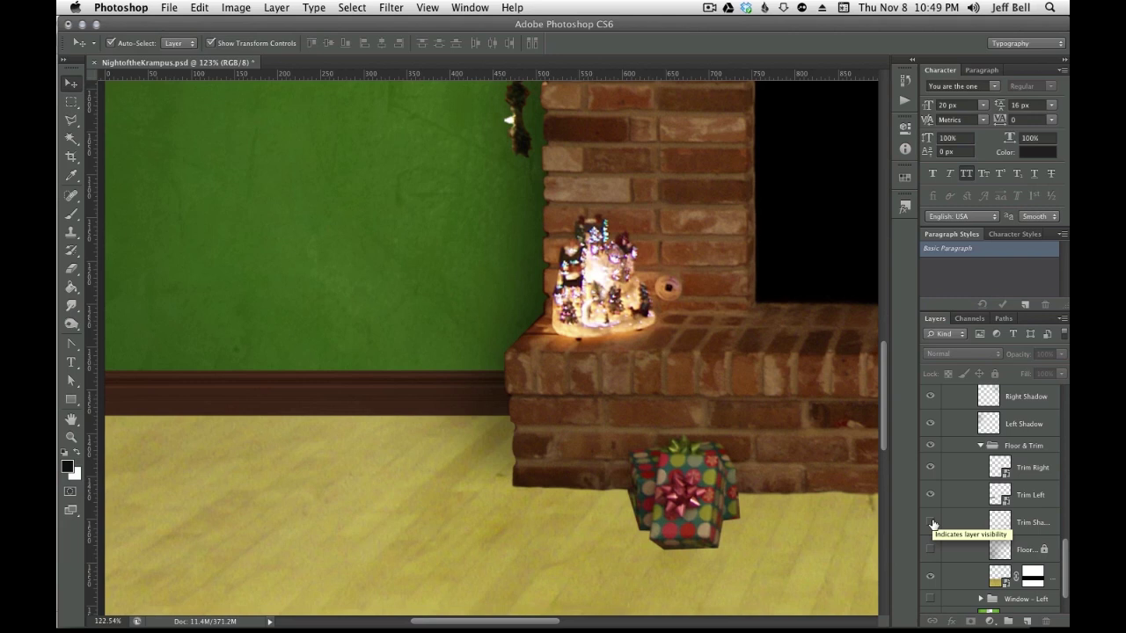
click(931, 523)
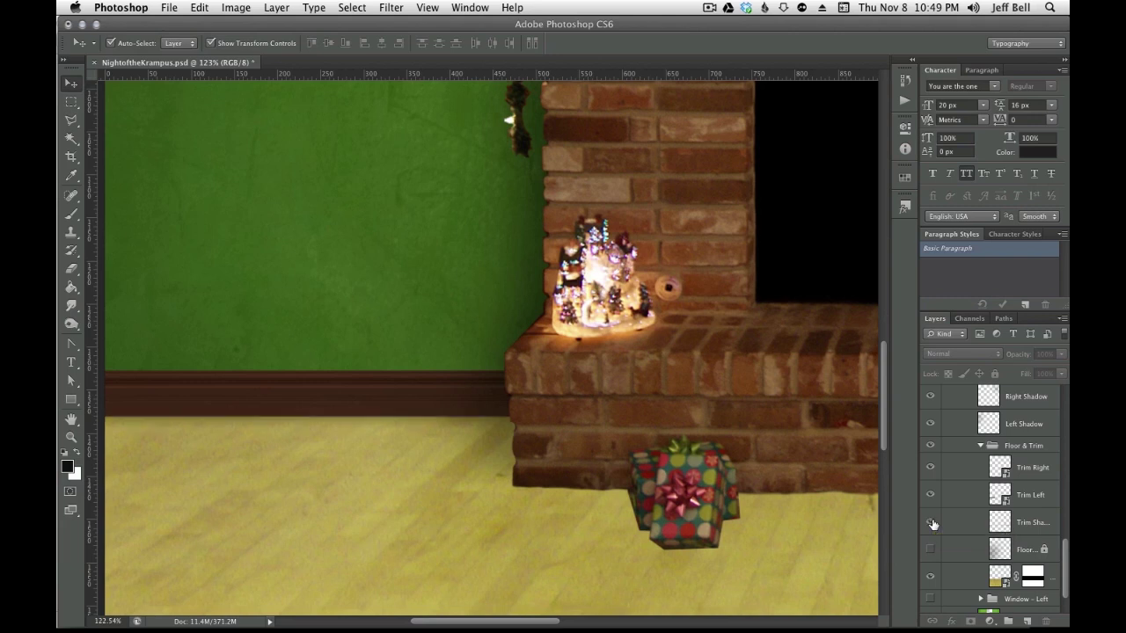
scroll(438, 420, up, 5)
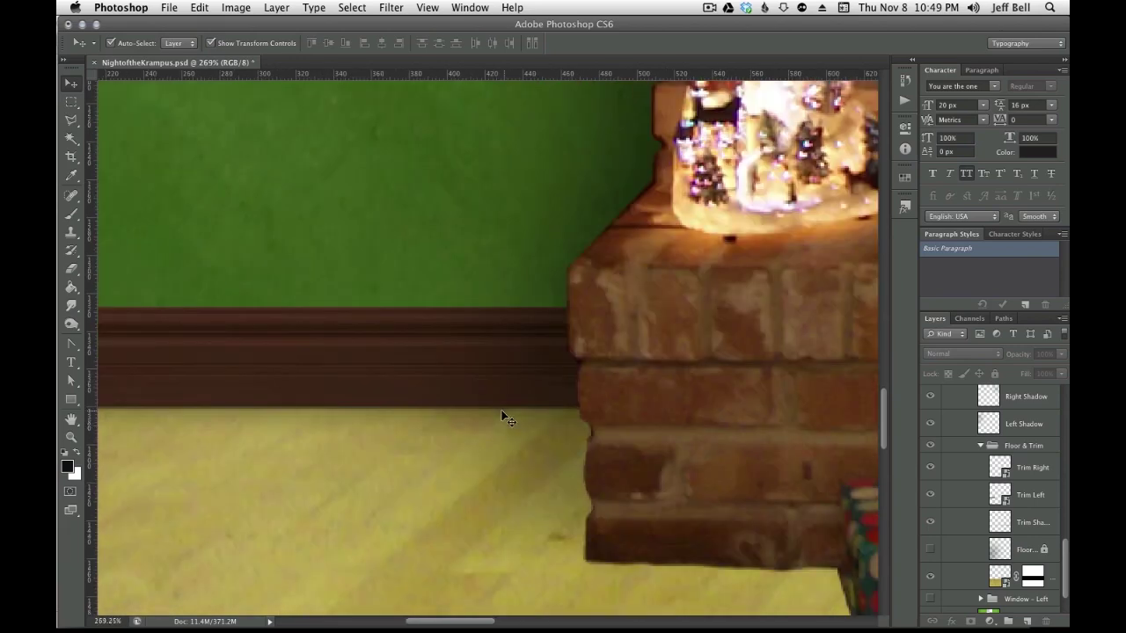
scroll(449, 430, down, 5)
scroll(468, 438, down, 5)
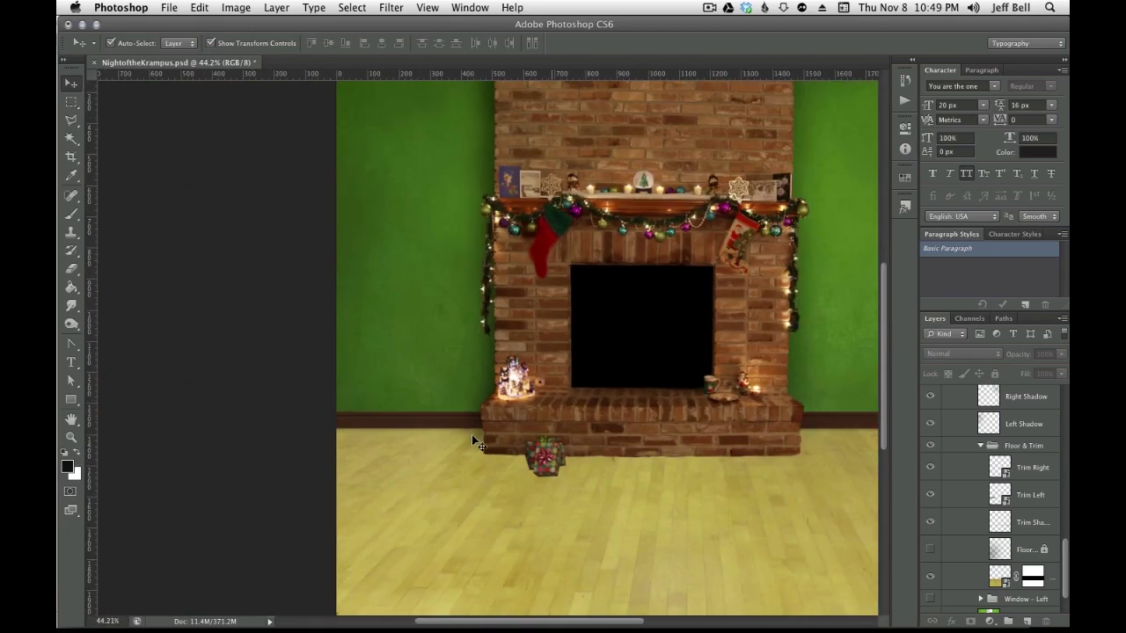
scroll(472, 439, down, 3)
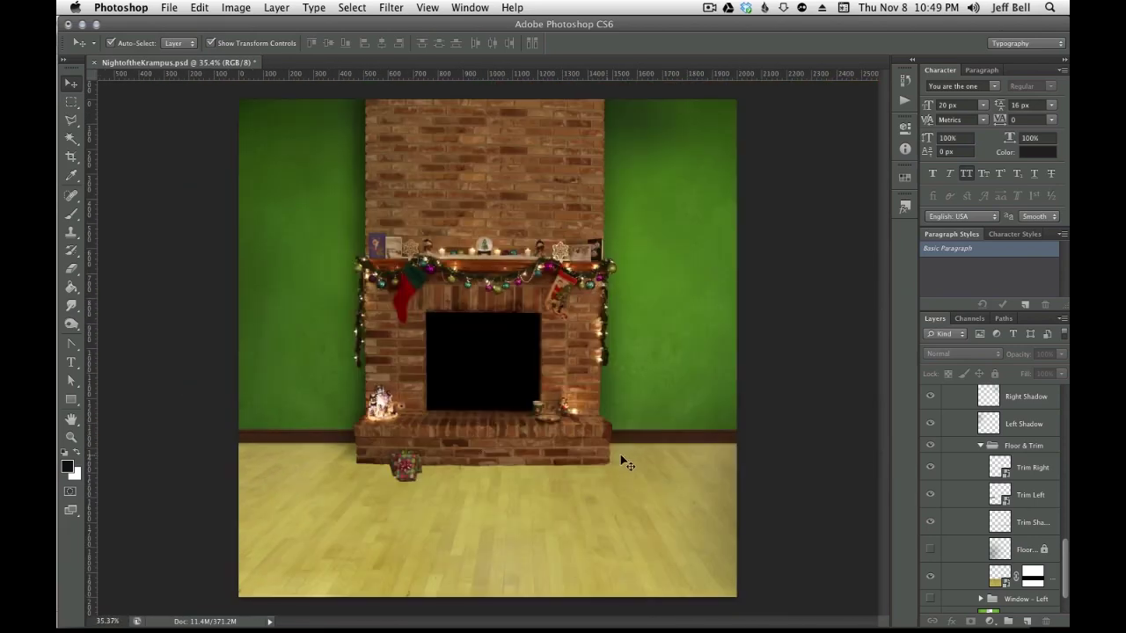
Toggle the Trim Shadow and Floor shading layers to compare, leaving both visible
click(932, 524)
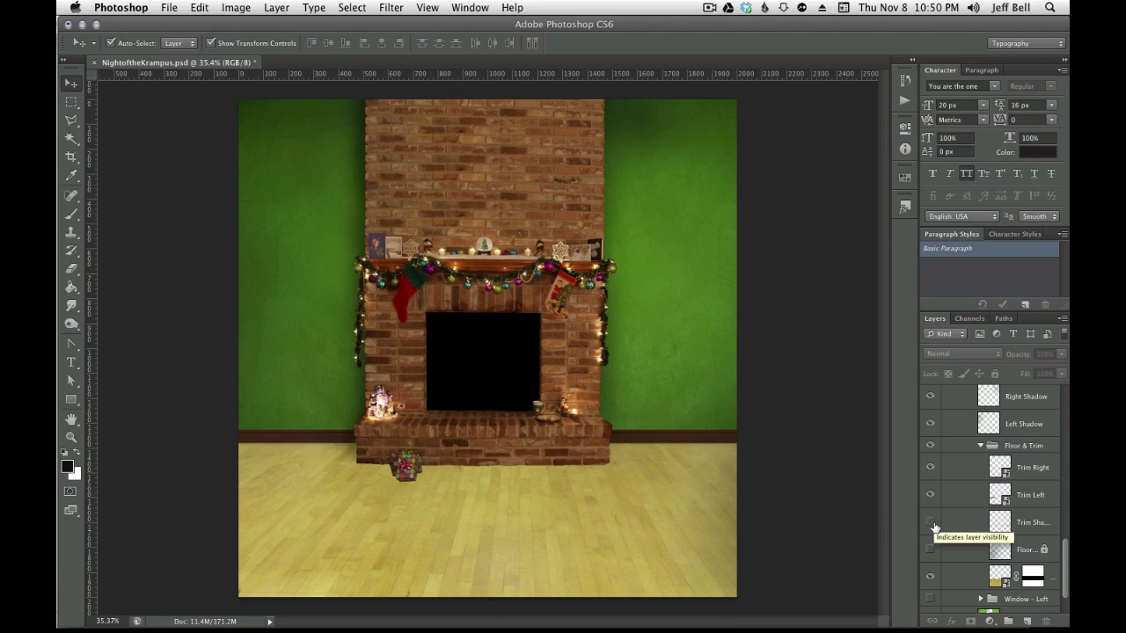
click(933, 523)
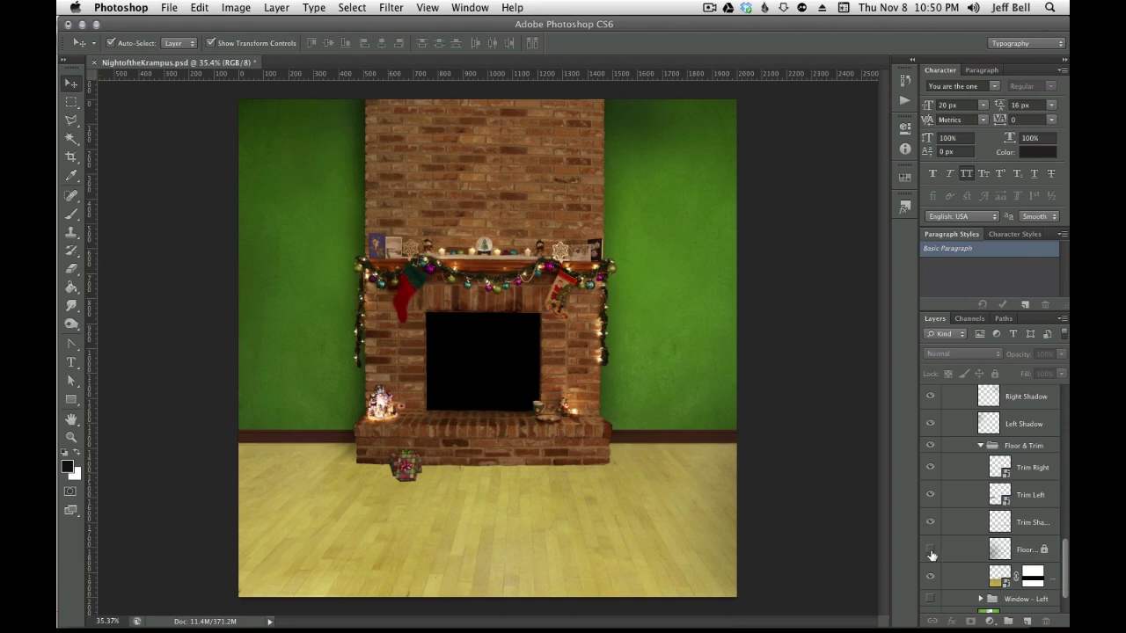
click(931, 550)
click(931, 551)
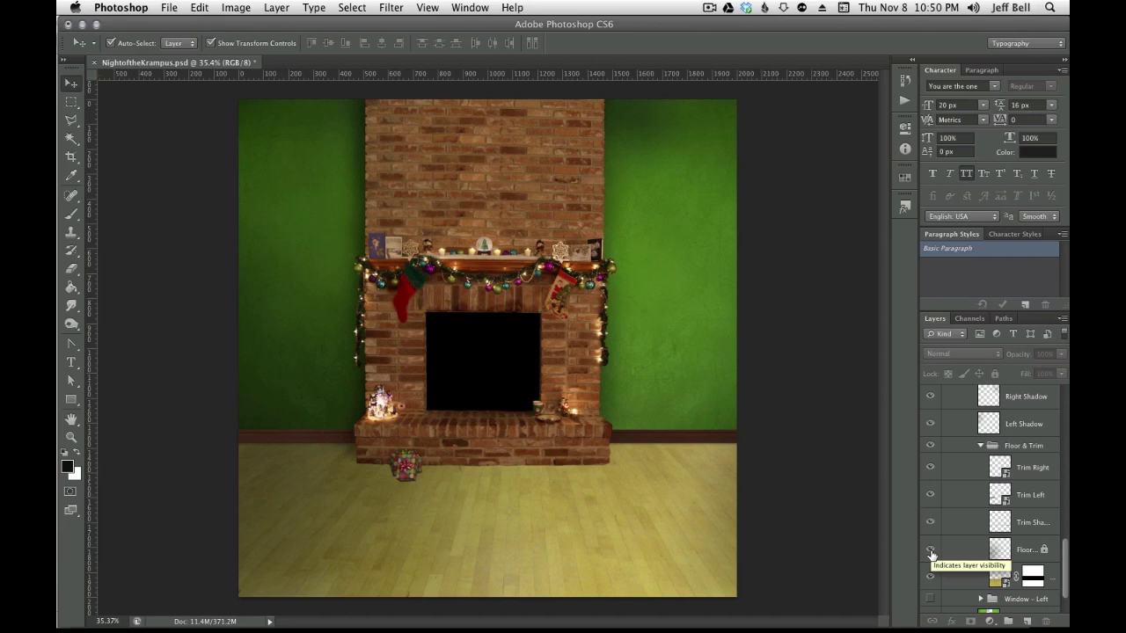
click(931, 552)
click(931, 552)
click(930, 552)
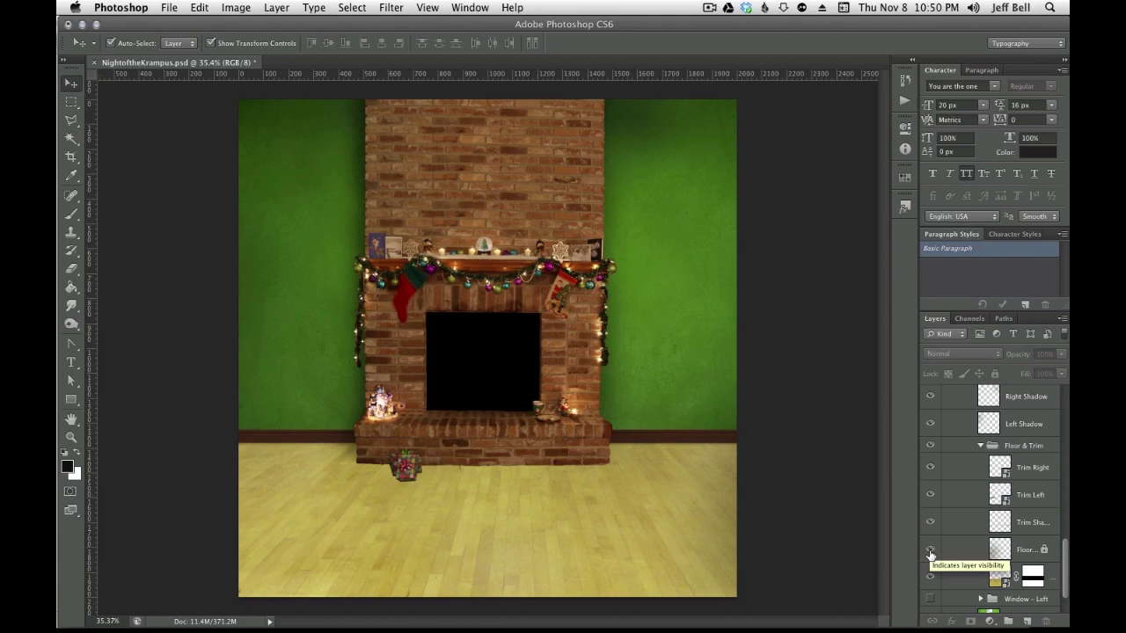
click(931, 552)
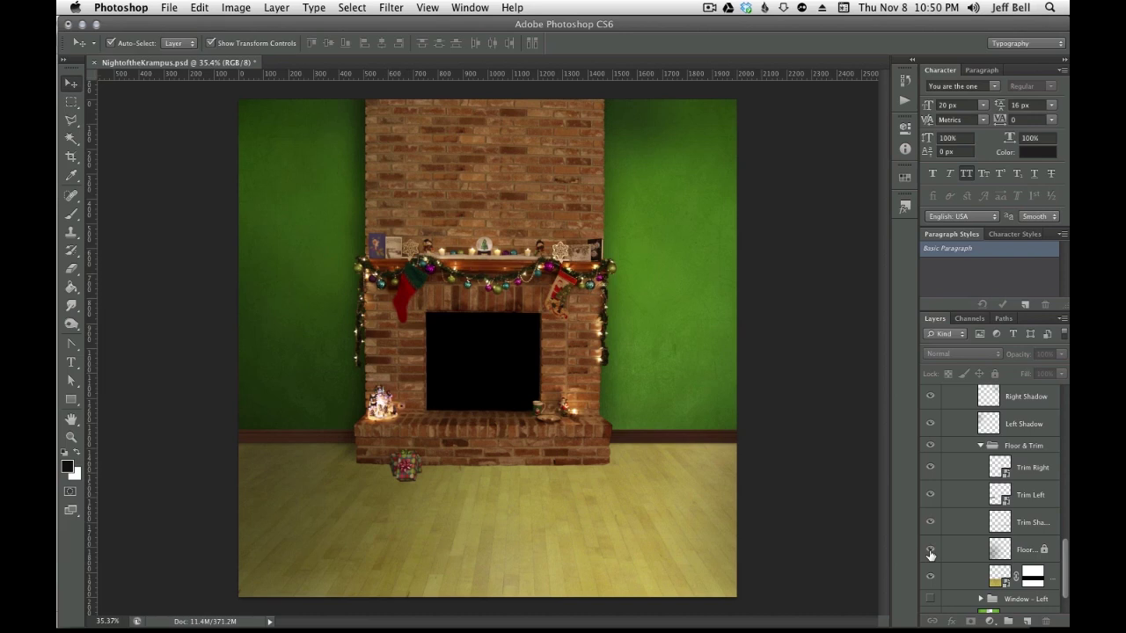
Collapse the Floor & Trim group and expand the Wall and Window - Left groups
click(981, 447)
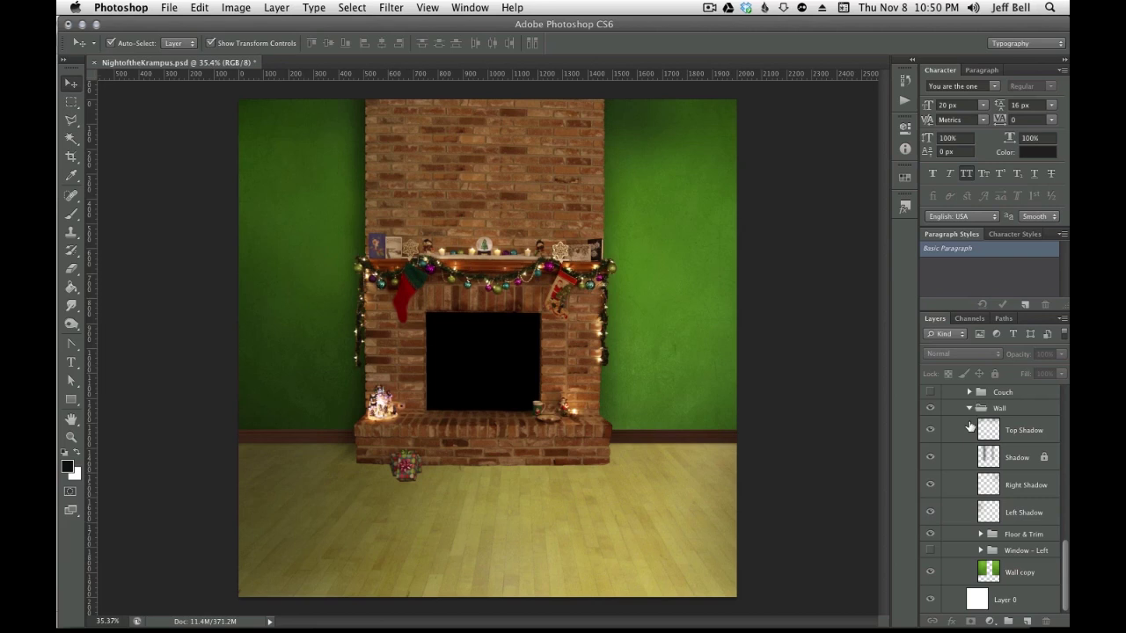
click(969, 408)
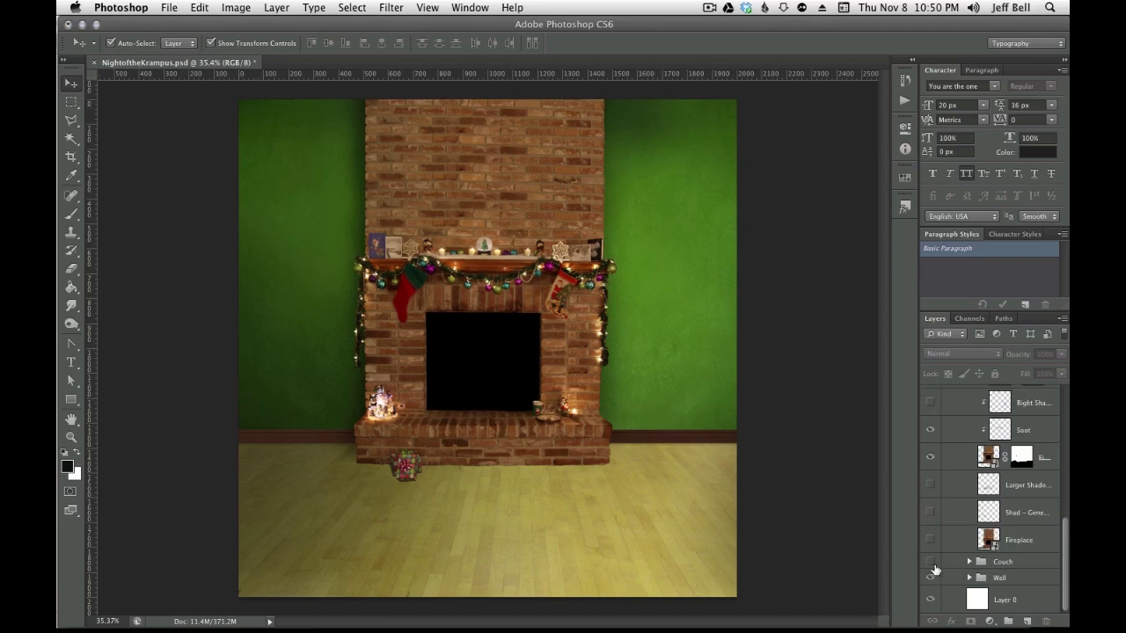
click(968, 578)
scroll(963, 563, down, 2)
scroll(961, 548, down, 3)
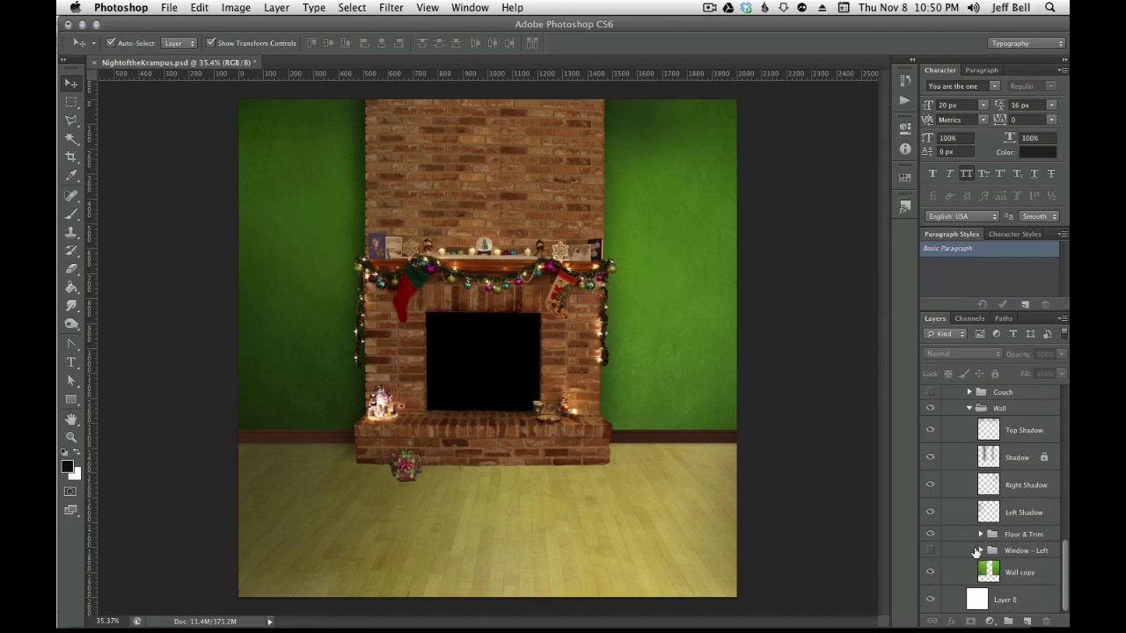
click(975, 552)
scroll(954, 536, down, 3)
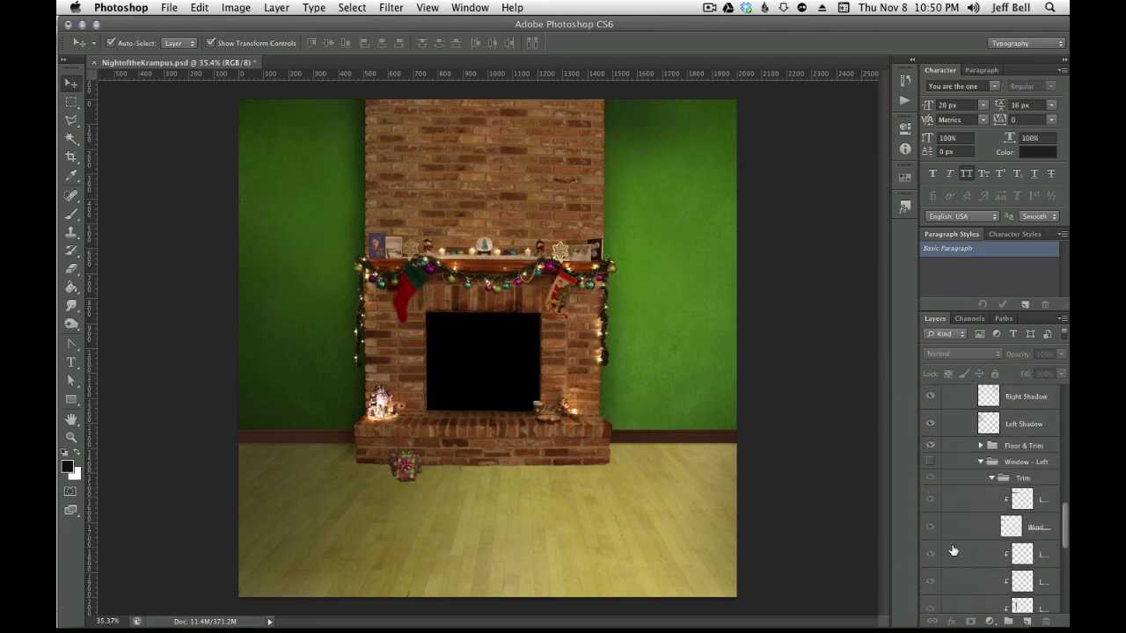
Show the Window - Left group but hide its trim, window, frost, snow and Dark/Out layers
click(929, 497)
click(930, 479)
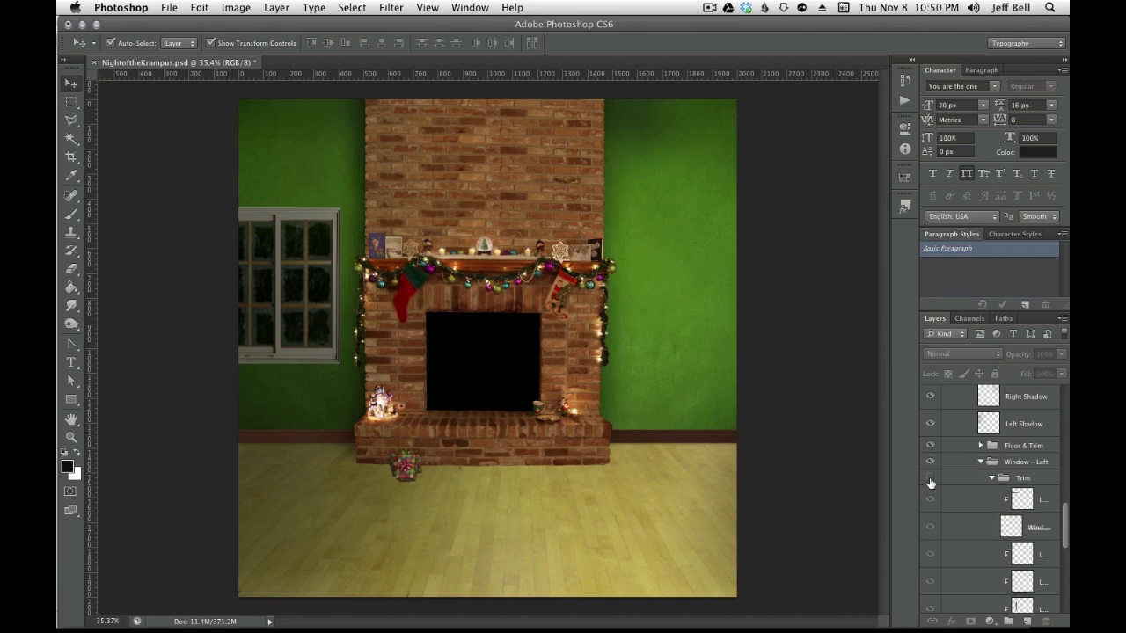
click(930, 478)
click(929, 478)
scroll(933, 498, down, 3)
scroll(932, 501, down, 2)
scroll(932, 505, down, 2)
drag(929, 461, 934, 551)
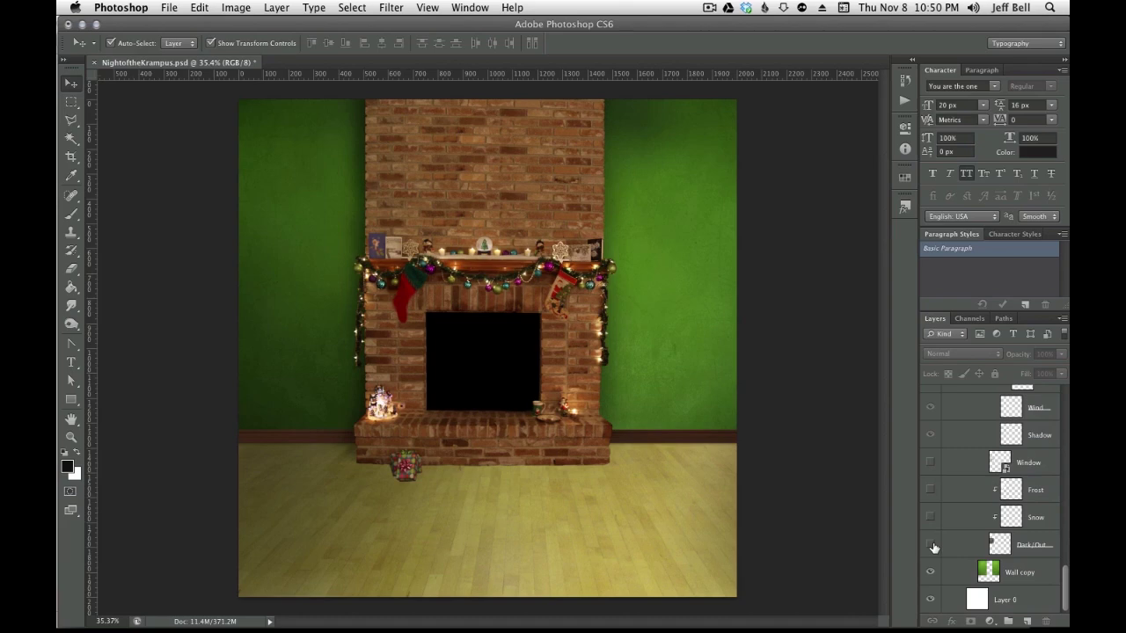
click(931, 546)
key(super+Tab)
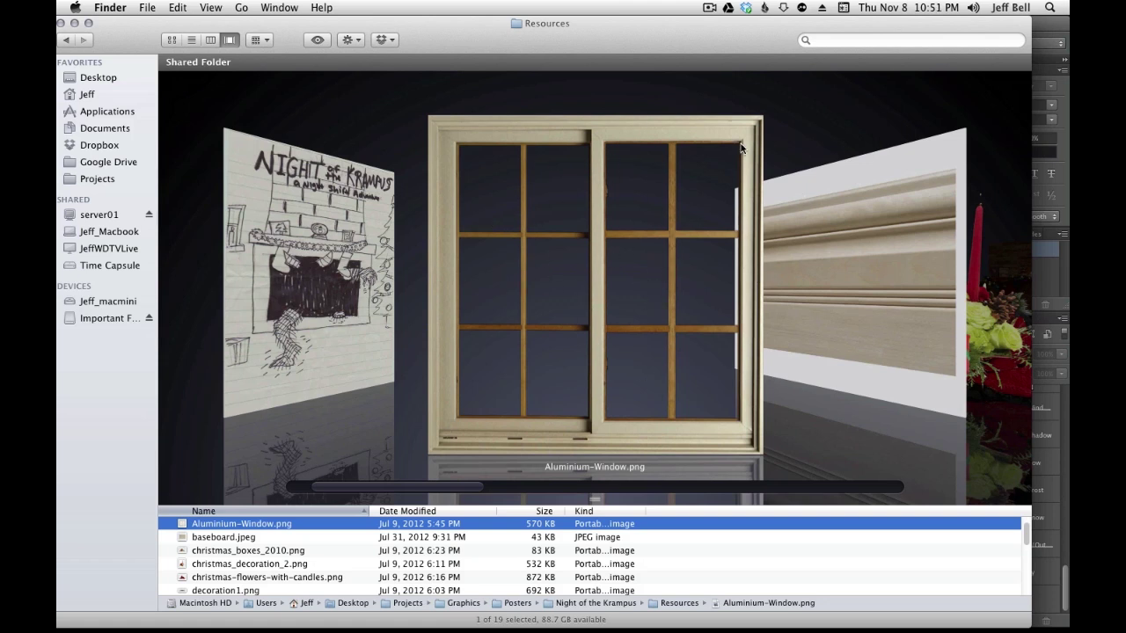
key(super+Tab)
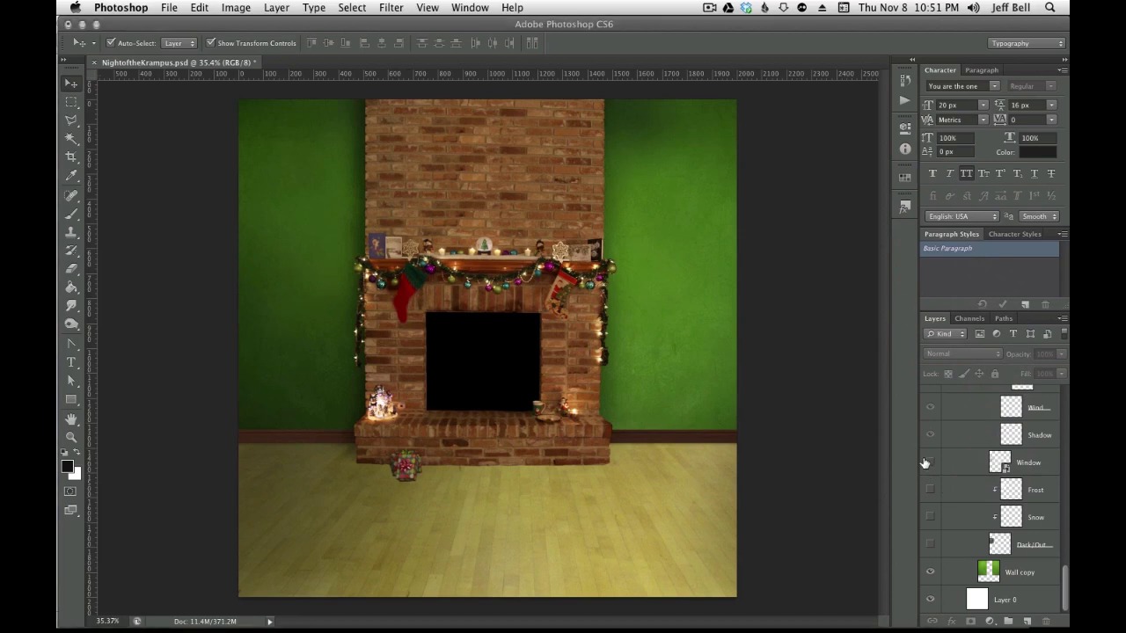
Show the Window and Dark/Out layers, then zoom in on the left window
click(930, 463)
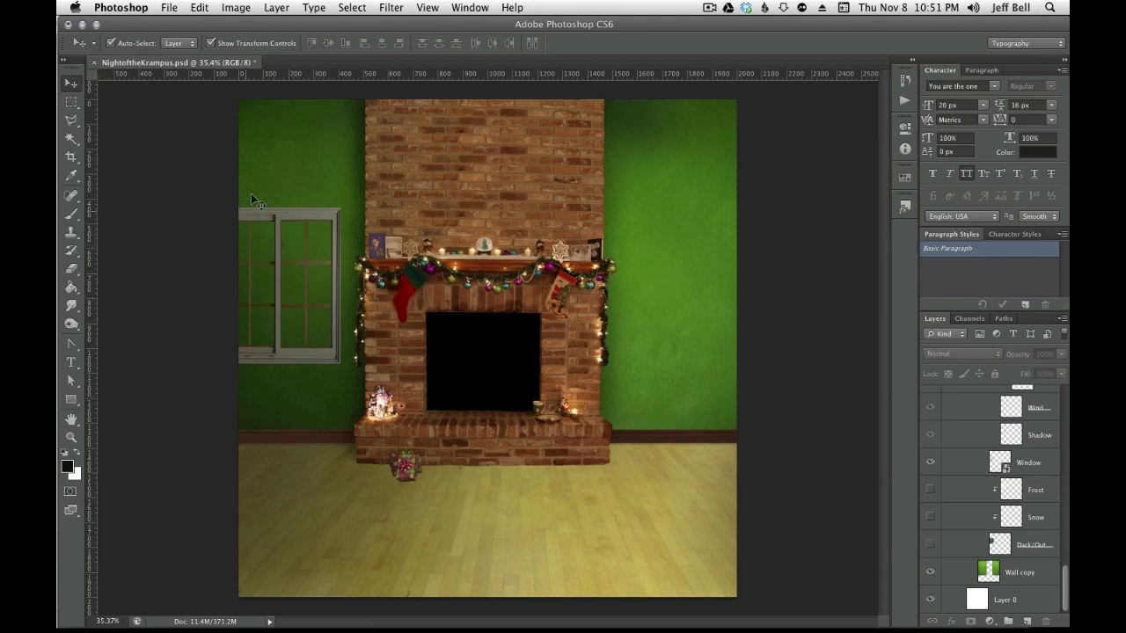
click(930, 545)
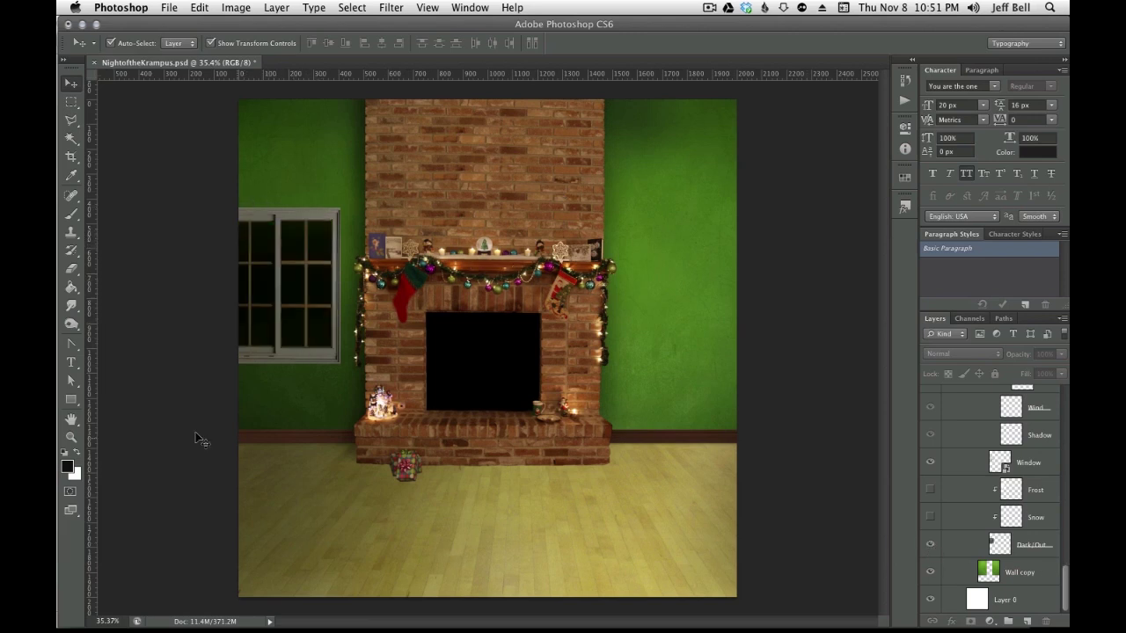
mouse_move(244, 339)
mouse_down()
mouse_move(261, 326)
mouse_move(397, 402)
mouse_up()
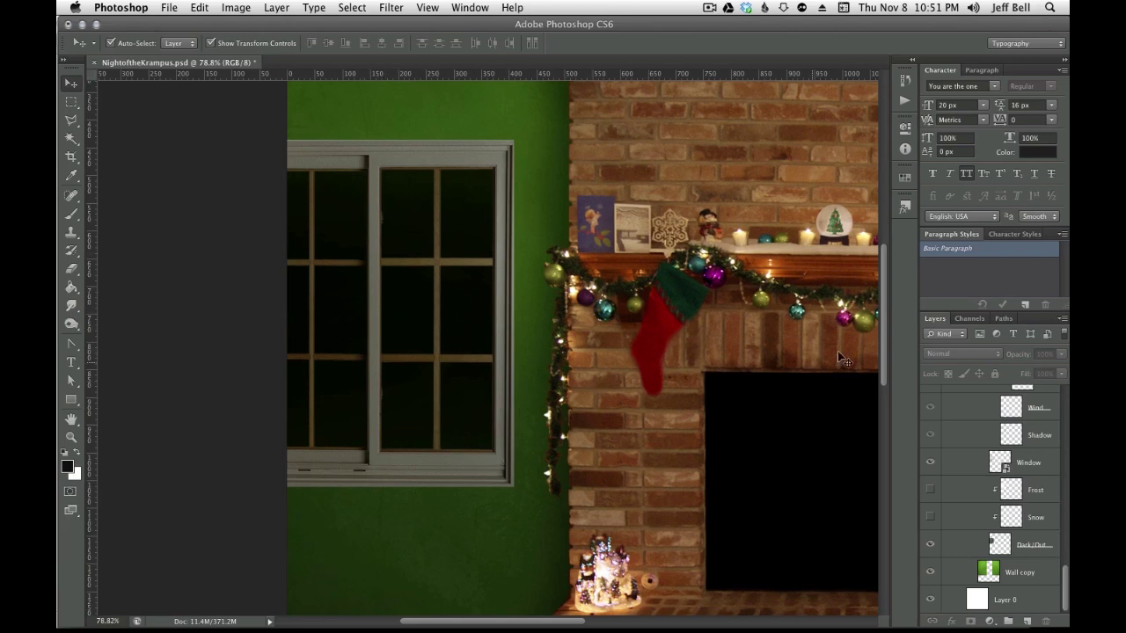
Turn on the Snow layer and check the window at actual and fit-to-screen sizes
click(930, 518)
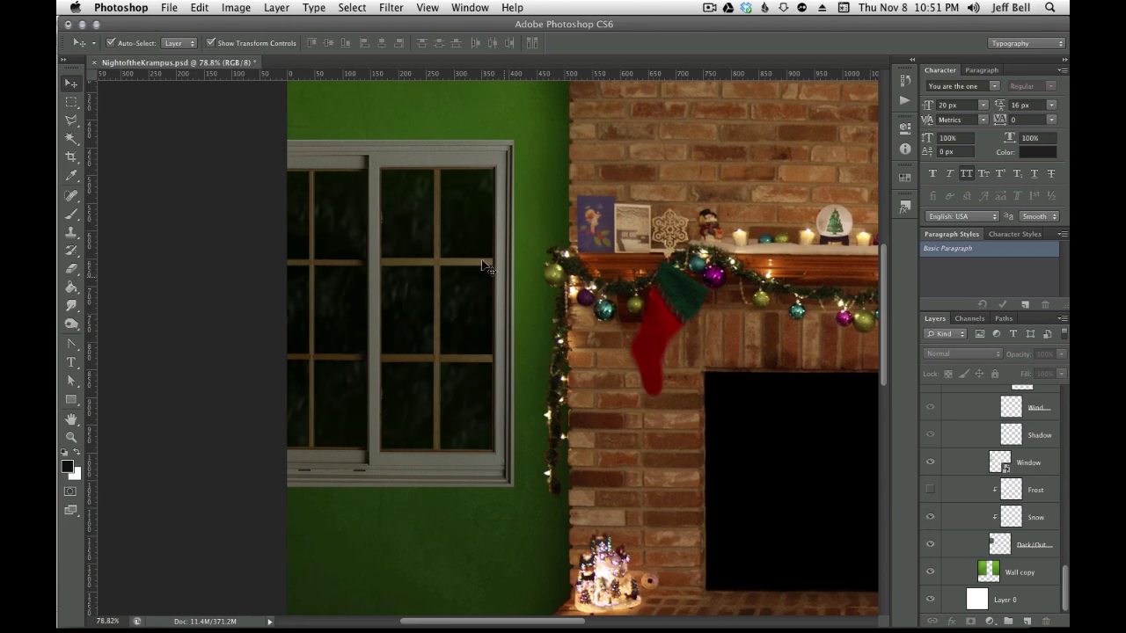
key(super+plus)
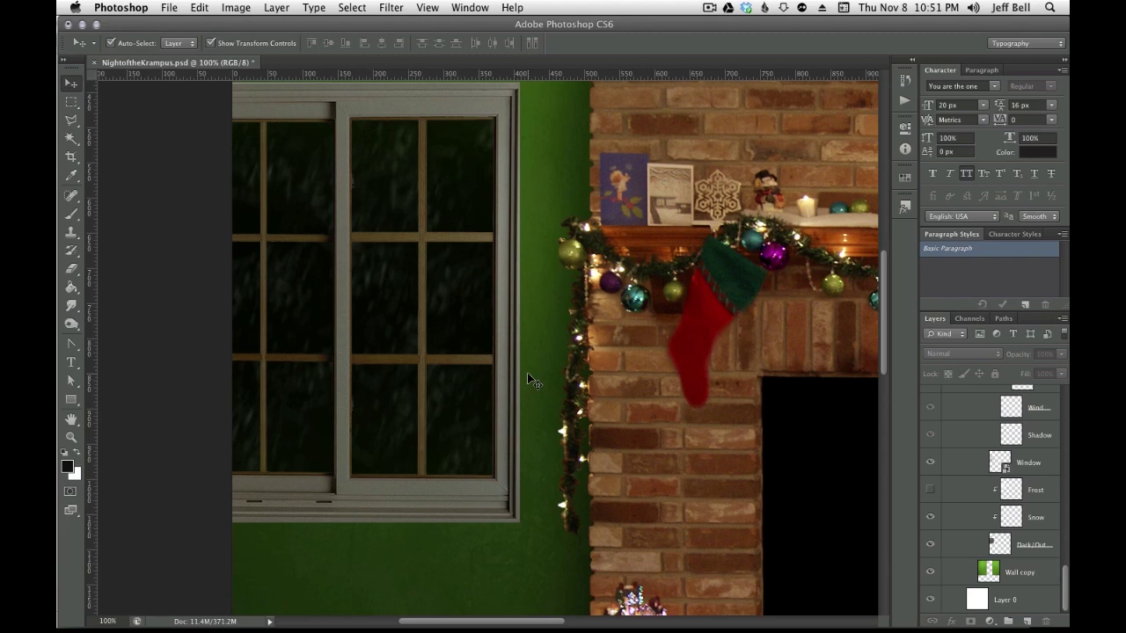
key(super+0)
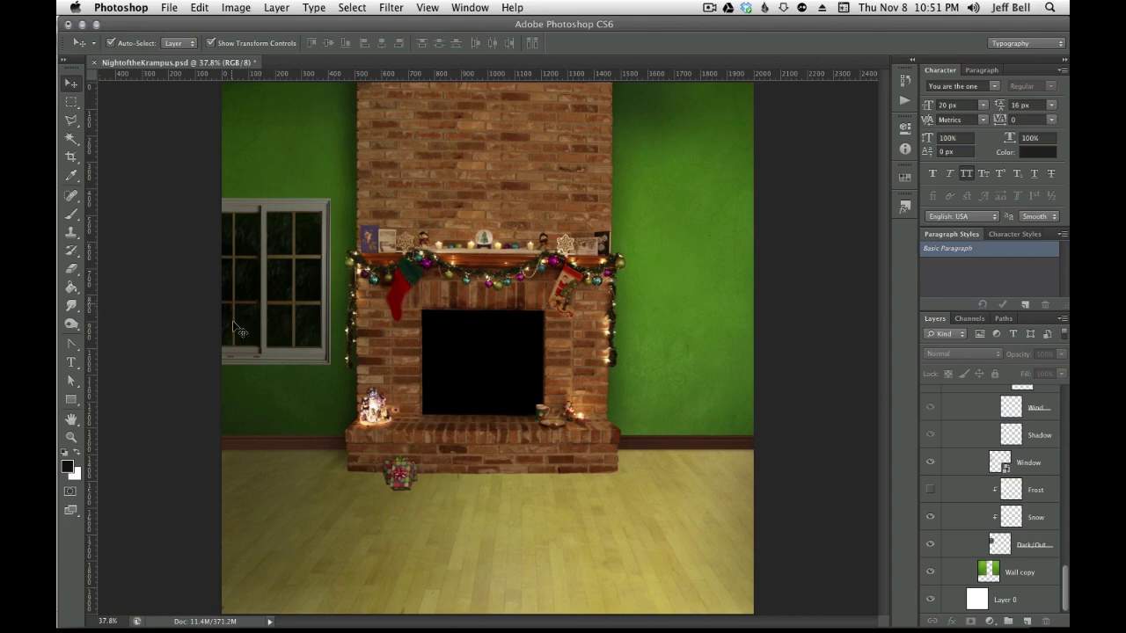
scroll(201, 246, up, 5)
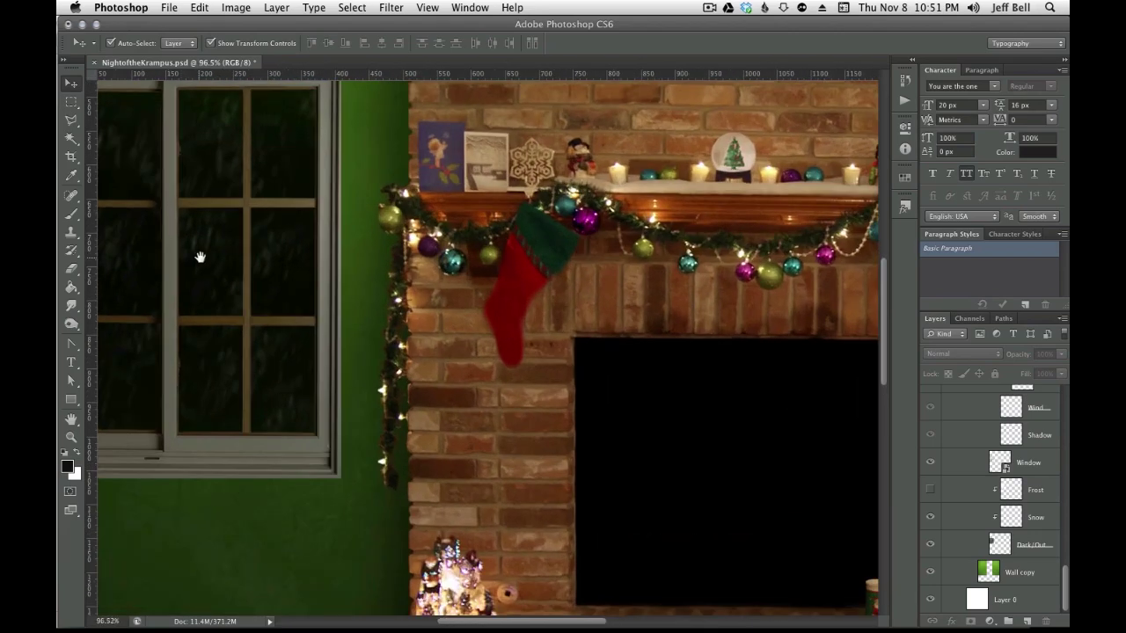
drag(200, 256, 407, 354)
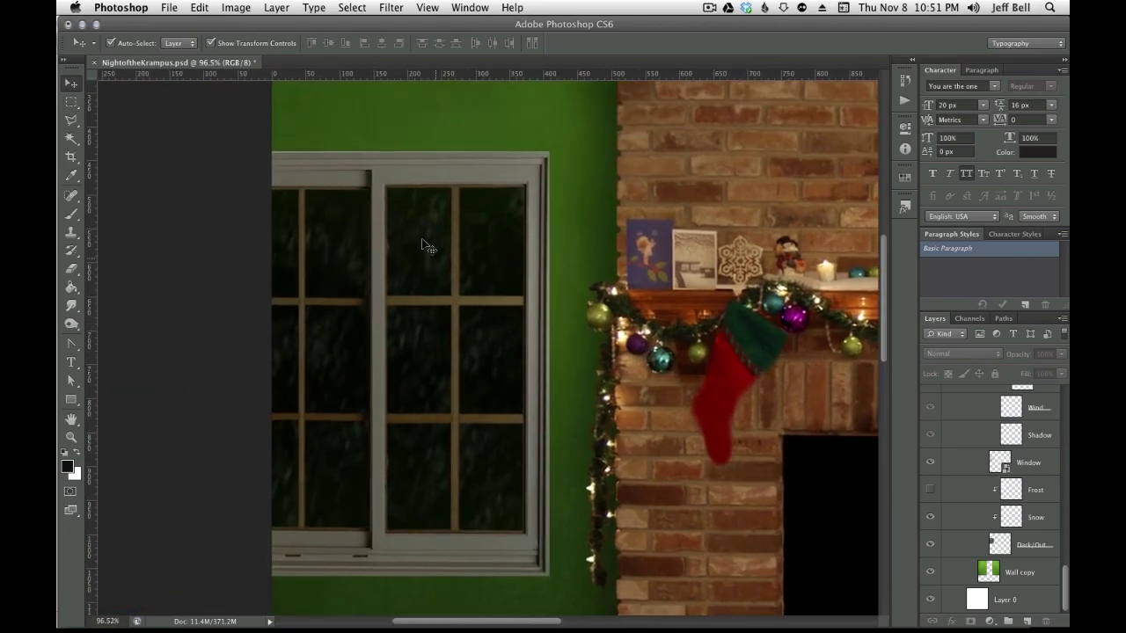
Turn on the Frost layer and zoom in to inspect the frosted panes
click(929, 489)
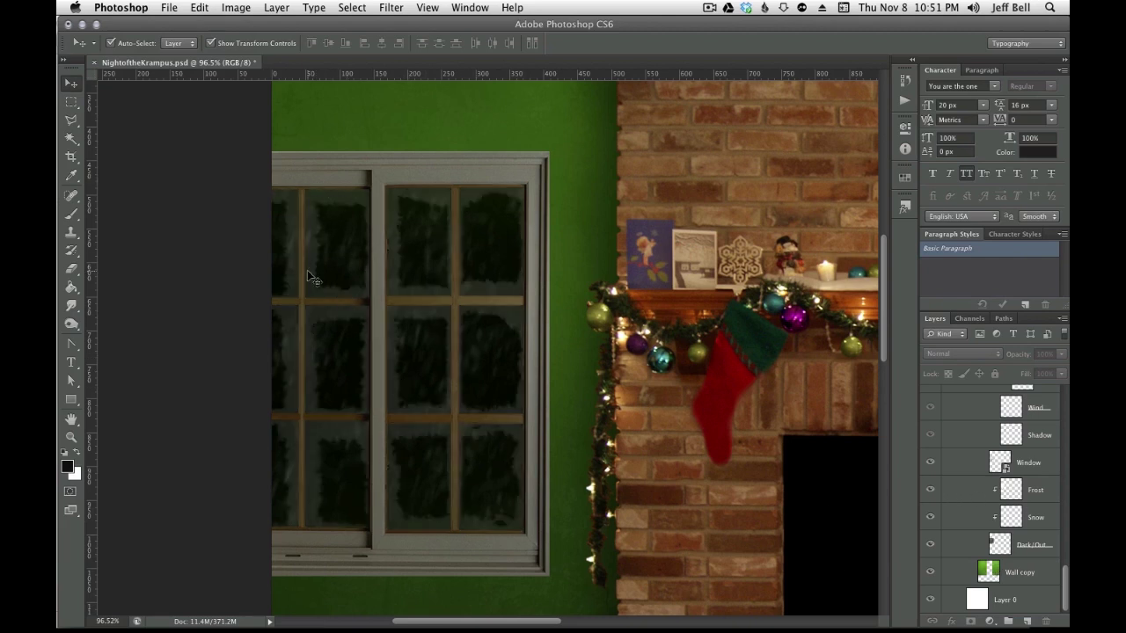
scroll(661, 374, down, 3)
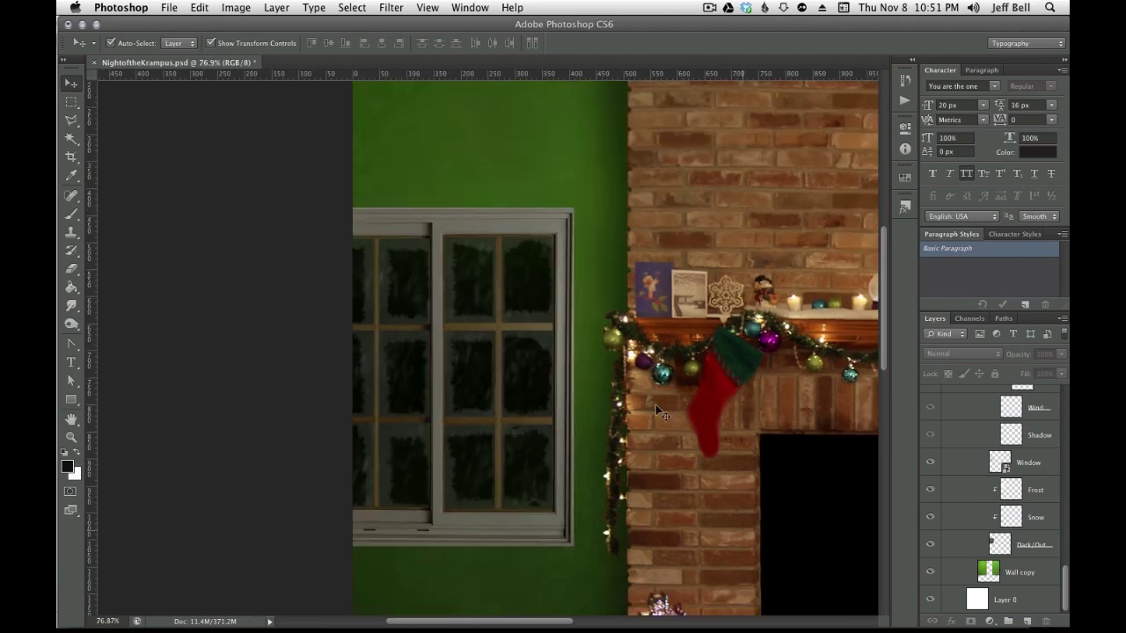
scroll(655, 404, down, 3)
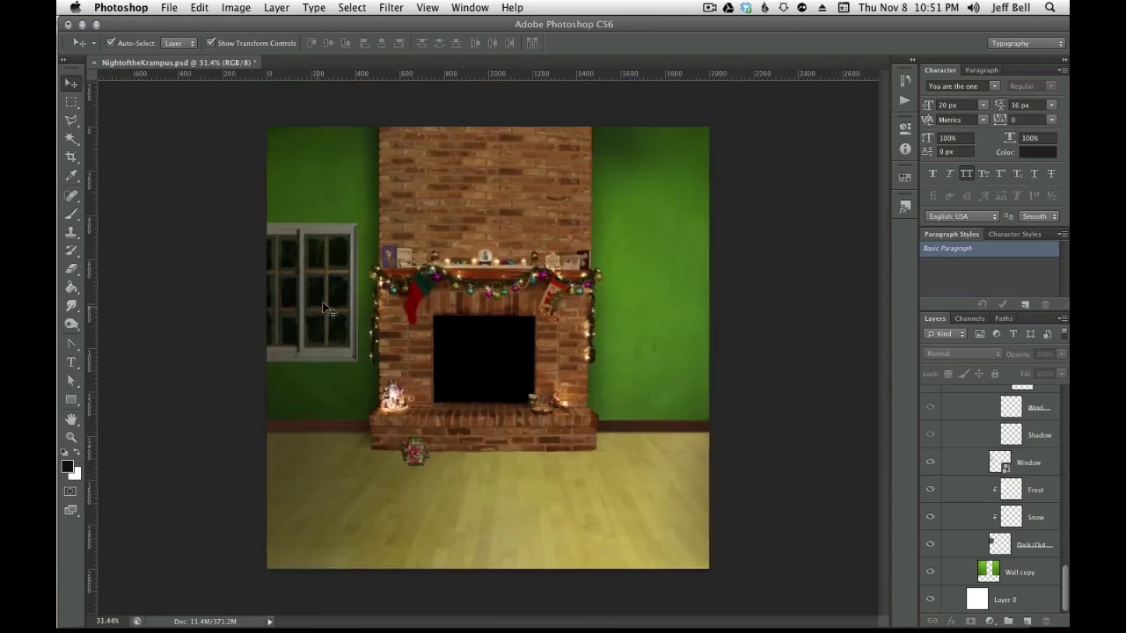
scroll(250, 286, up, 3)
scroll(250, 286, up, 2)
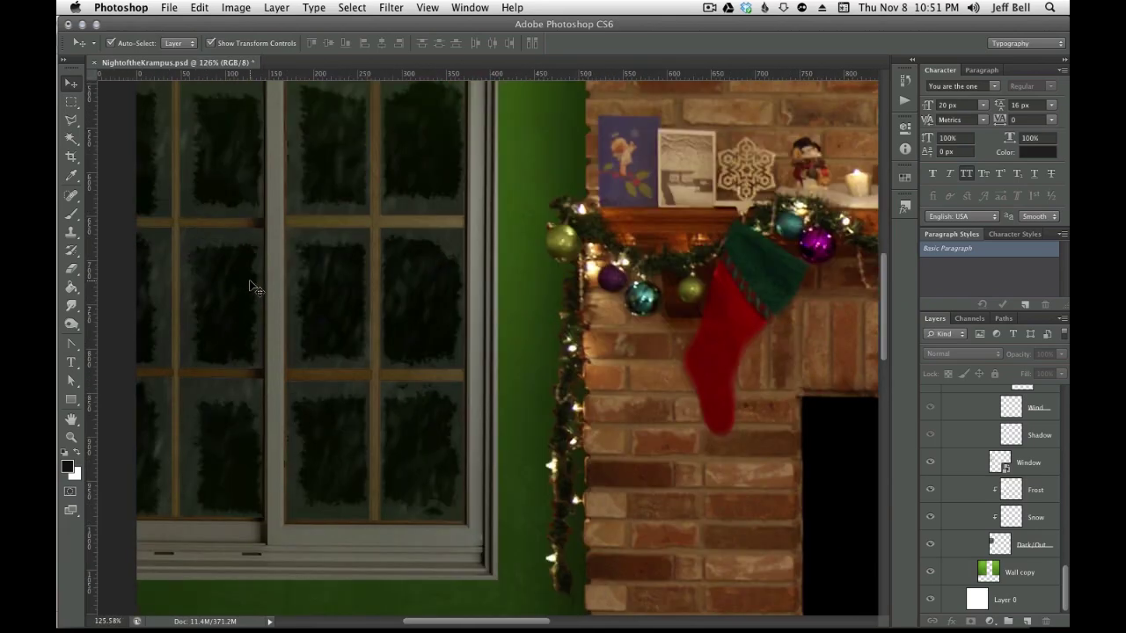
scroll(364, 334, up, 2)
mouse_move(364, 334)
mouse_down()
mouse_move(530, 432)
mouse_move(539, 511)
mouse_up()
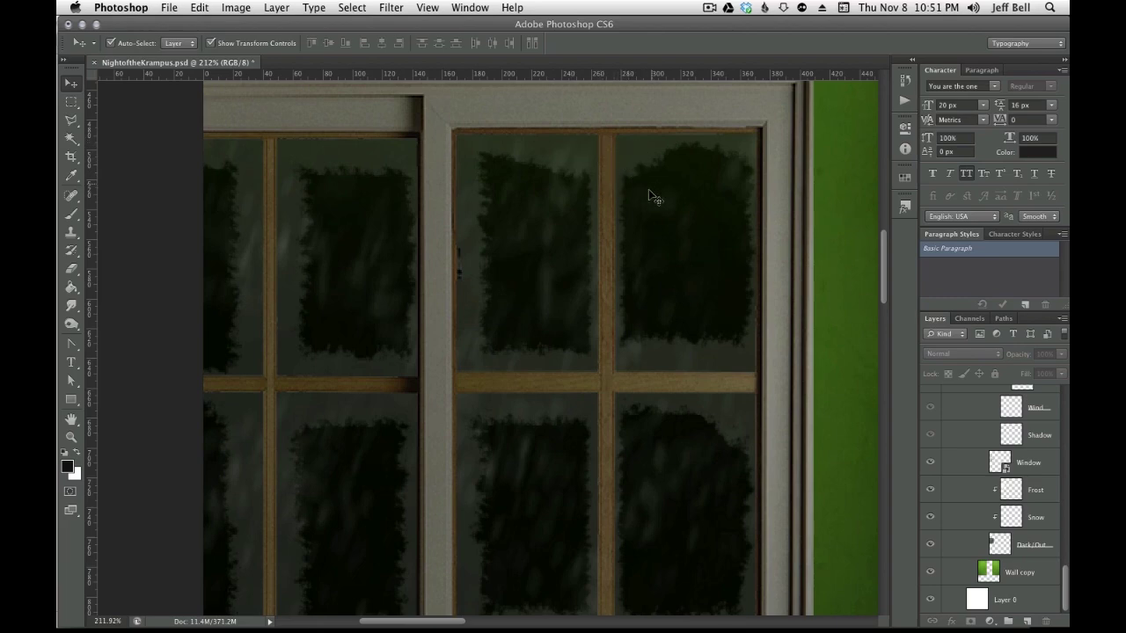
Browse the brush libraries in the brush picker, close it, and switch to the Move tool
key(b)
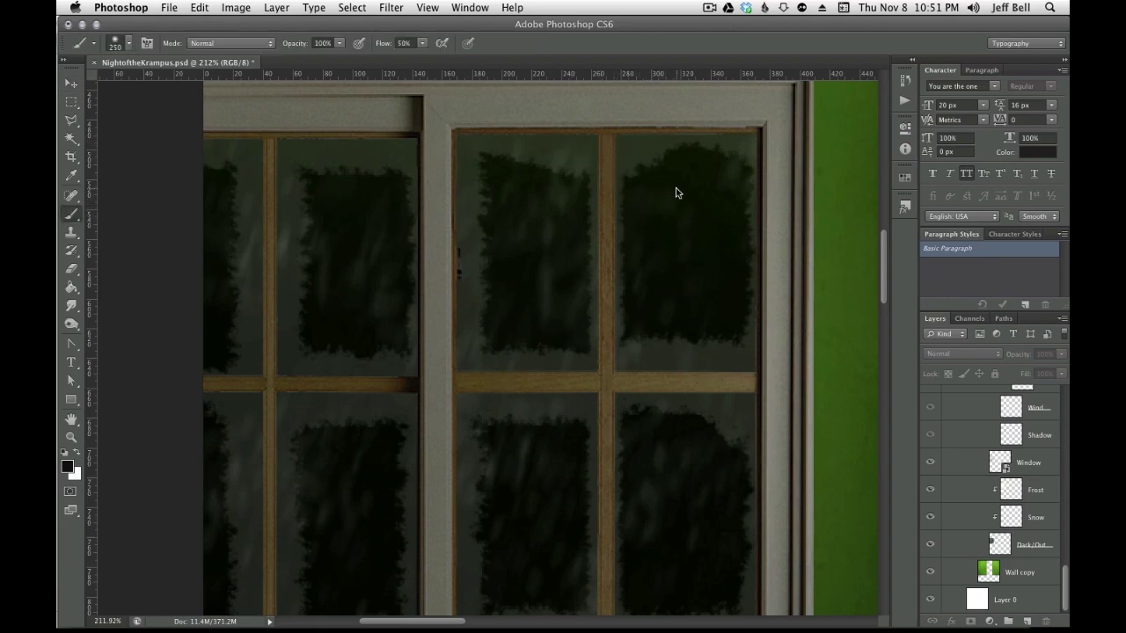
right_click(676, 188)
click(855, 203)
scroll(674, 432, down, 1)
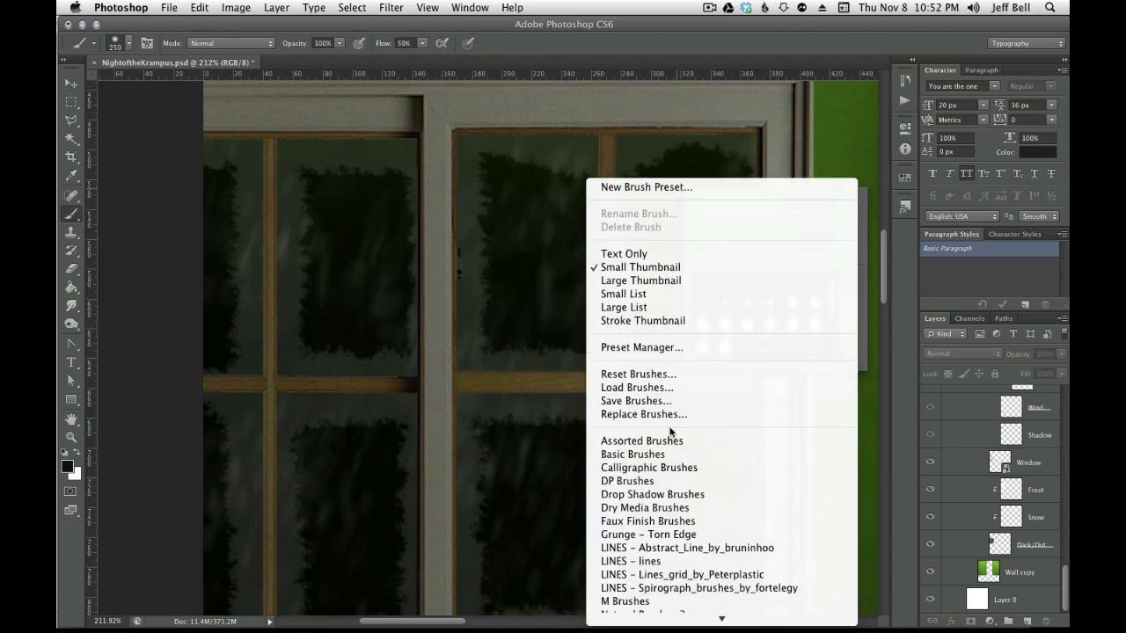
scroll(673, 440, down, 5)
scroll(671, 492, down, 5)
scroll(670, 502, down, 1)
scroll(686, 379, up, 2)
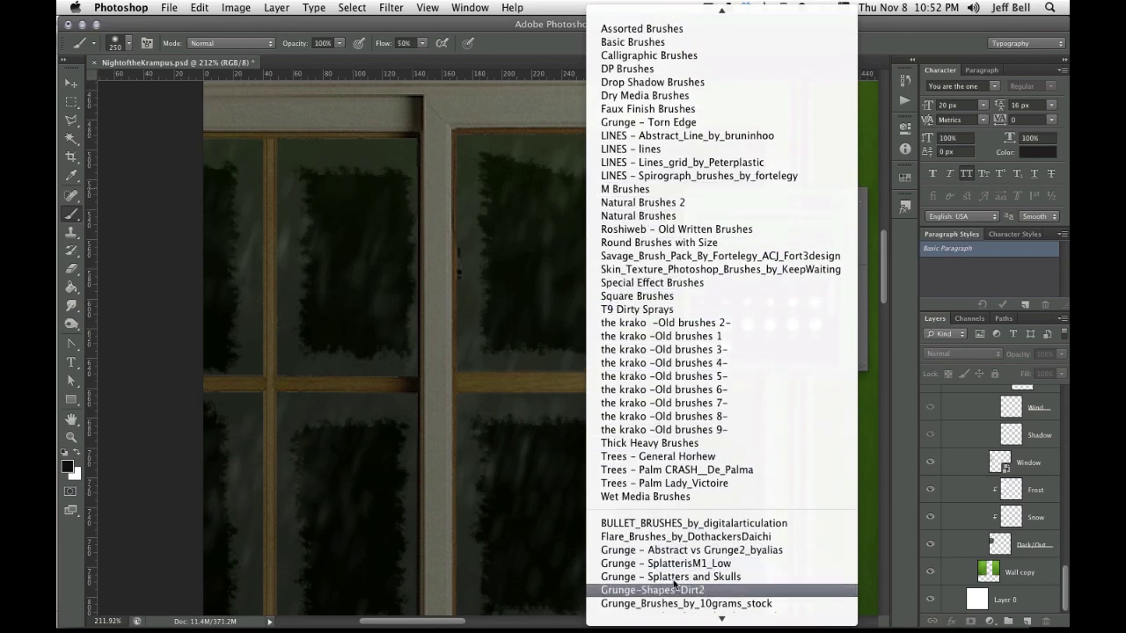
click(513, 30)
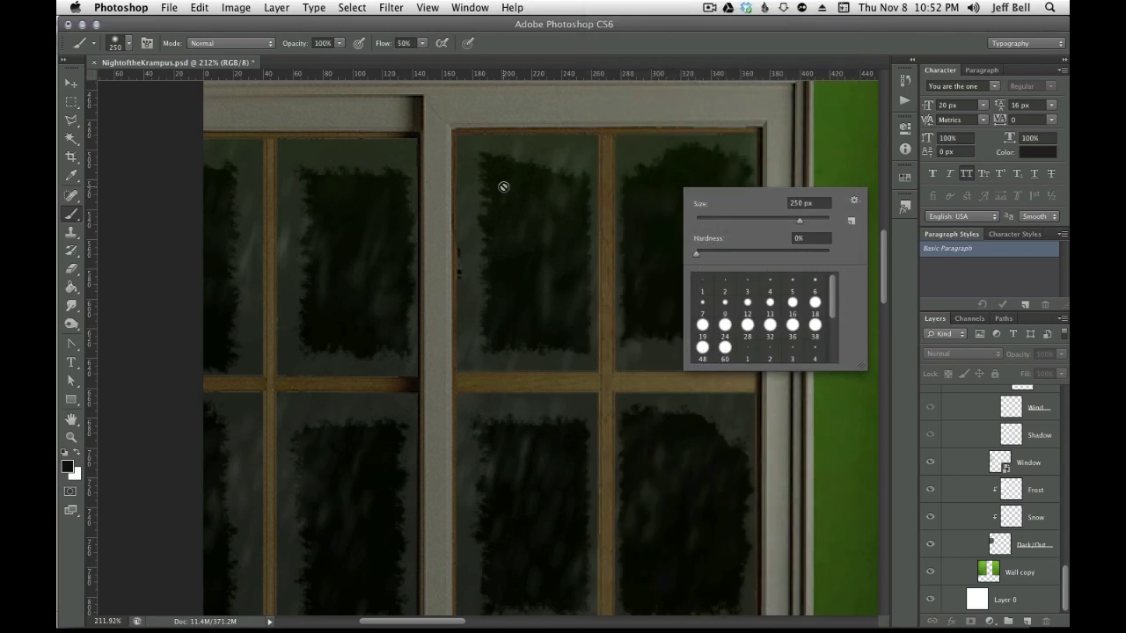
click(548, 178)
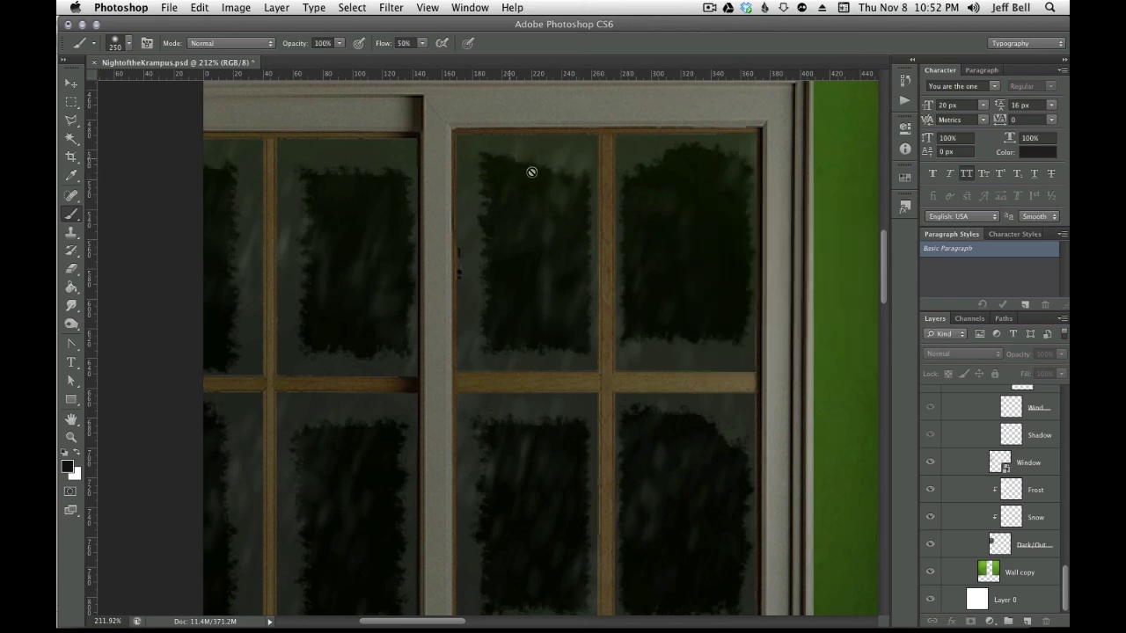
key(v)
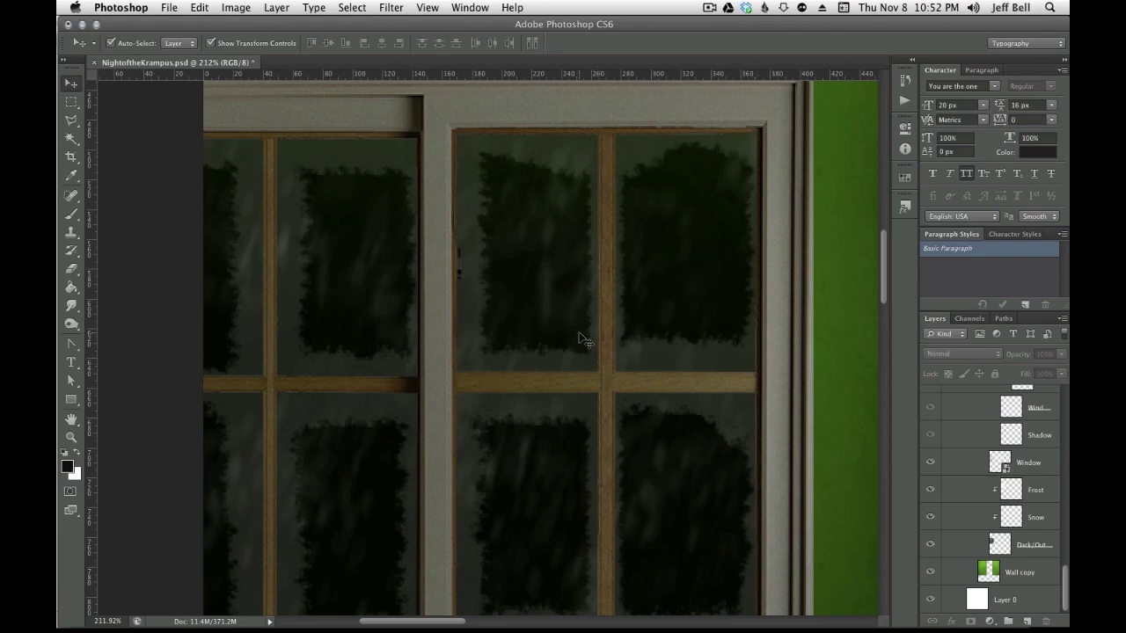
drag(587, 448, 590, 215)
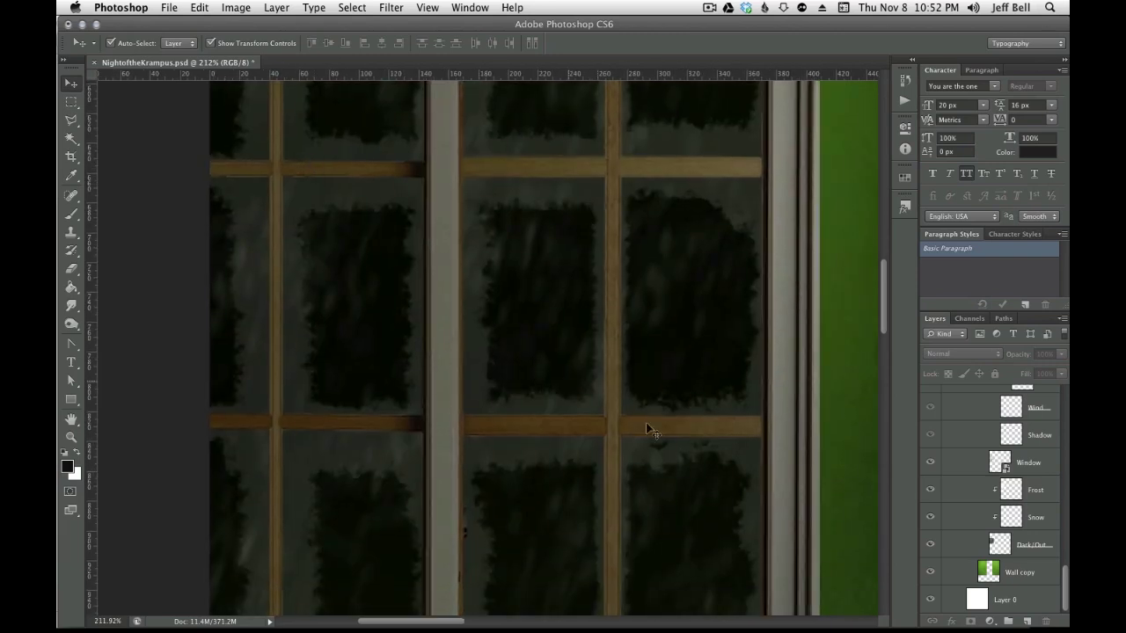
drag(609, 527, 608, 362)
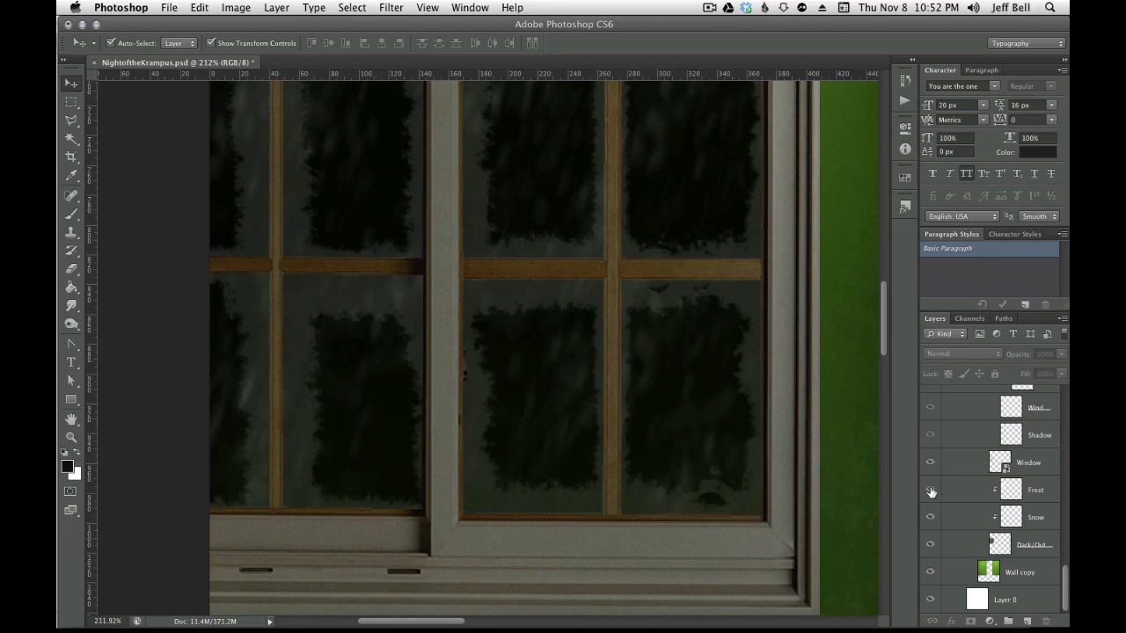
scroll(463, 246, down, 3)
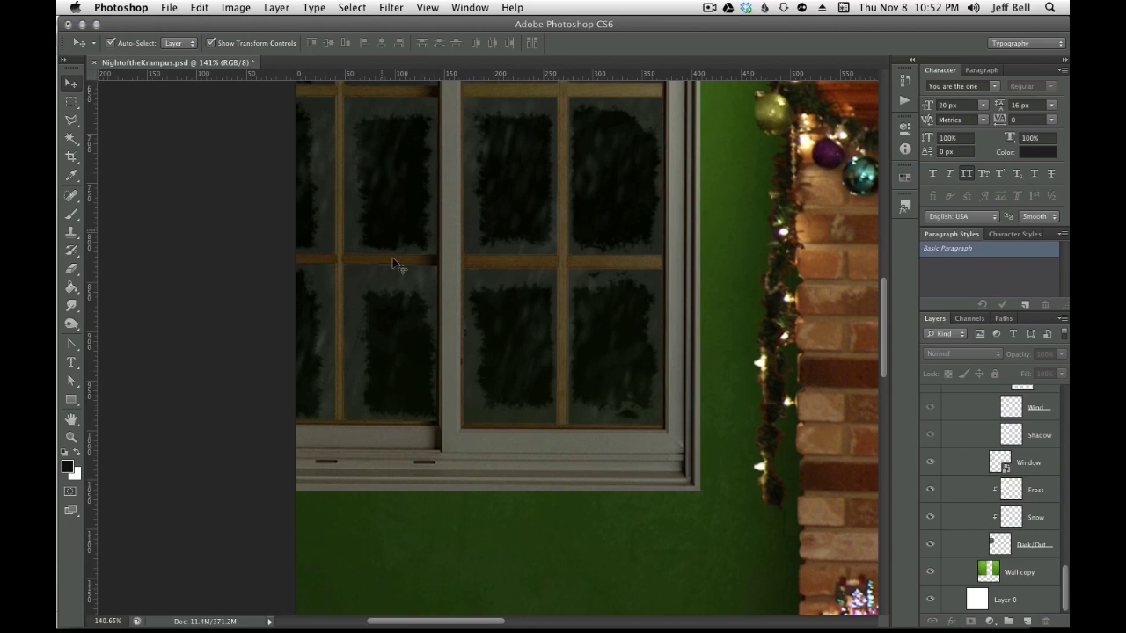
drag(578, 232, 561, 325)
scroll(562, 325, down, 2)
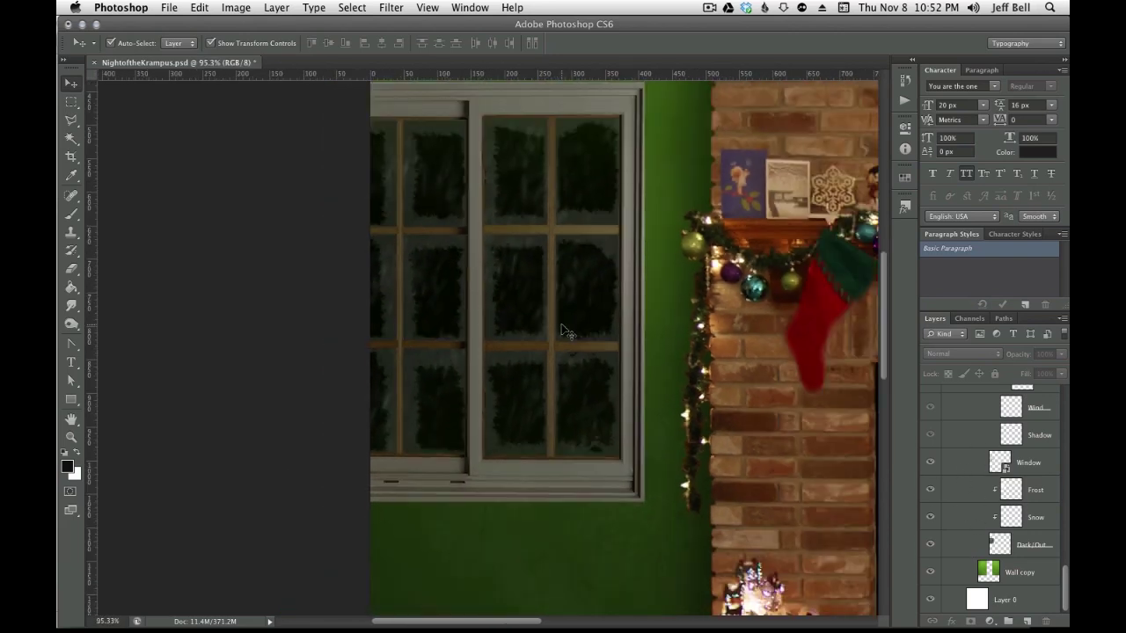
scroll(561, 325, down, 2)
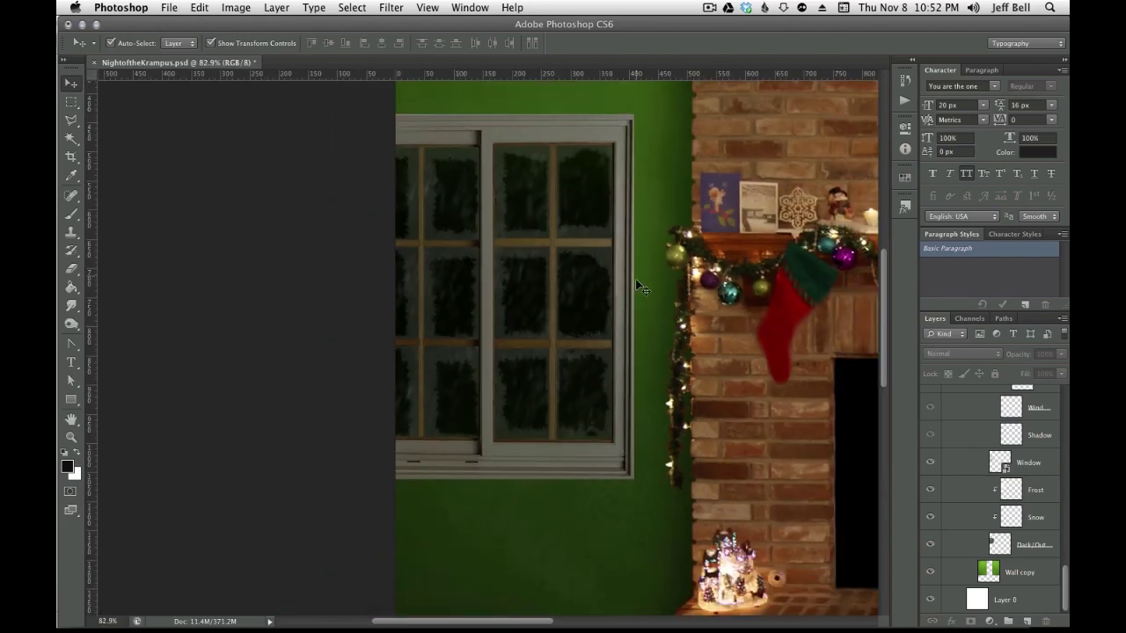
scroll(649, 445, down, 4)
scroll(664, 475, down, 1)
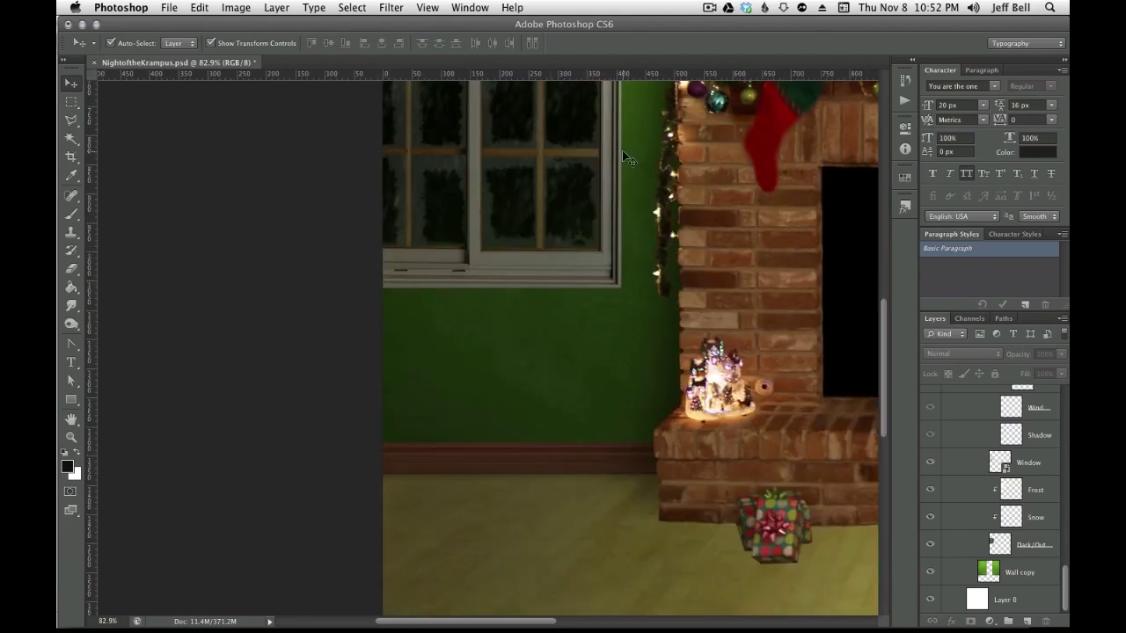
scroll(605, 290, up, 1)
scroll(605, 289, up, 3)
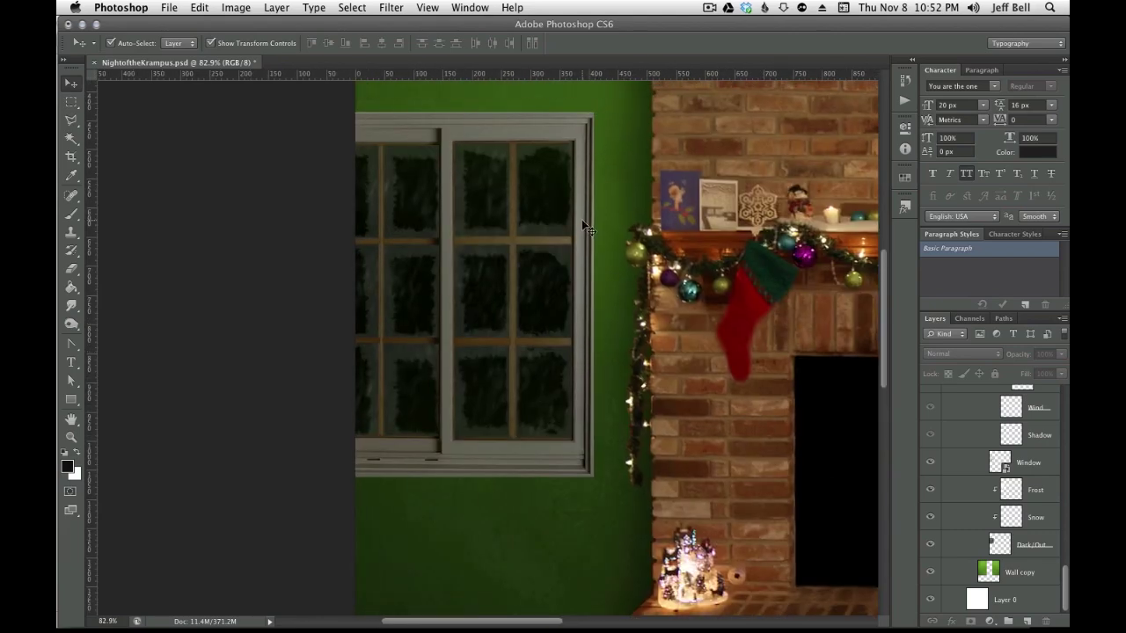
key(super+Tab)
key(super+Tab)
scroll(962, 479, up, 3)
scroll(962, 483, up, 2)
scroll(962, 484, up, 3)
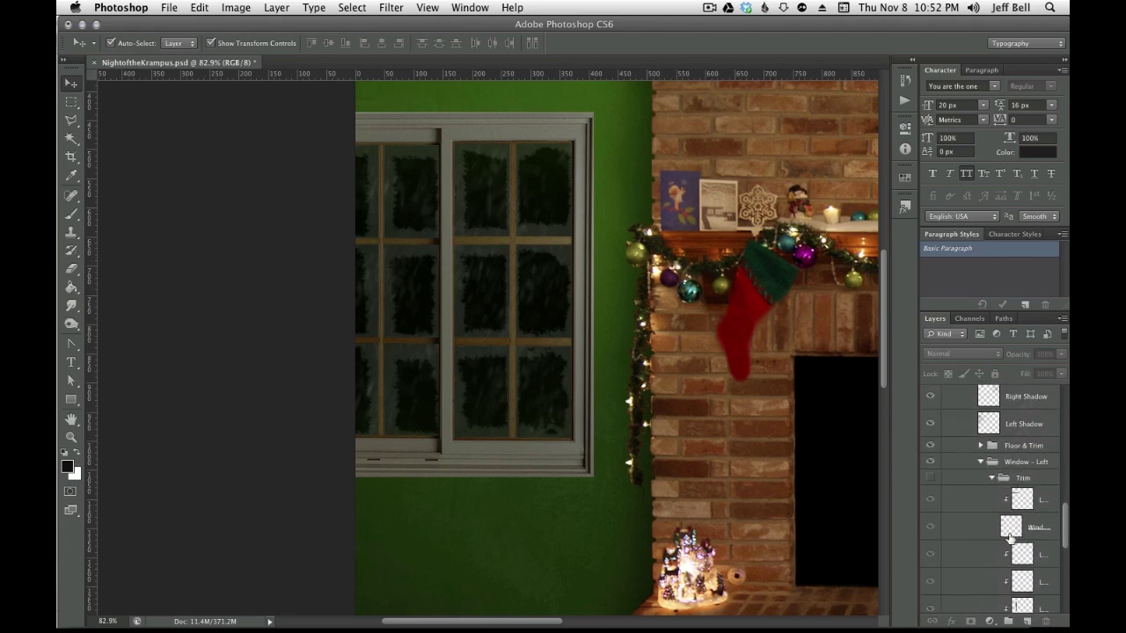
Make the left window's Trim group visible and expand it
scroll(1012, 519, down, 2)
click(990, 426)
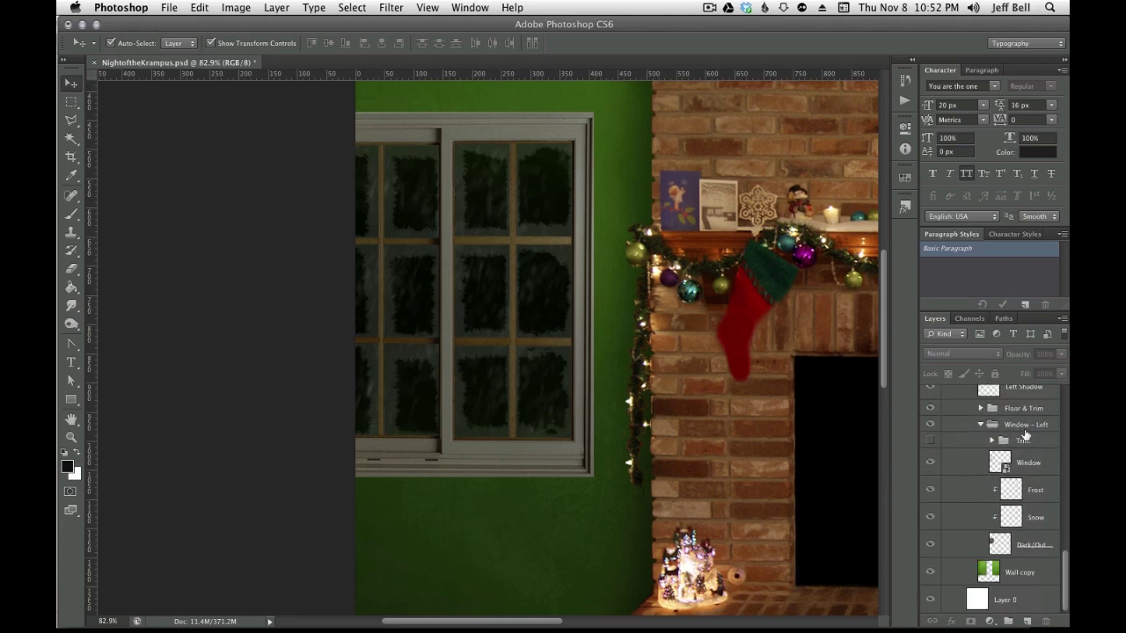
click(988, 441)
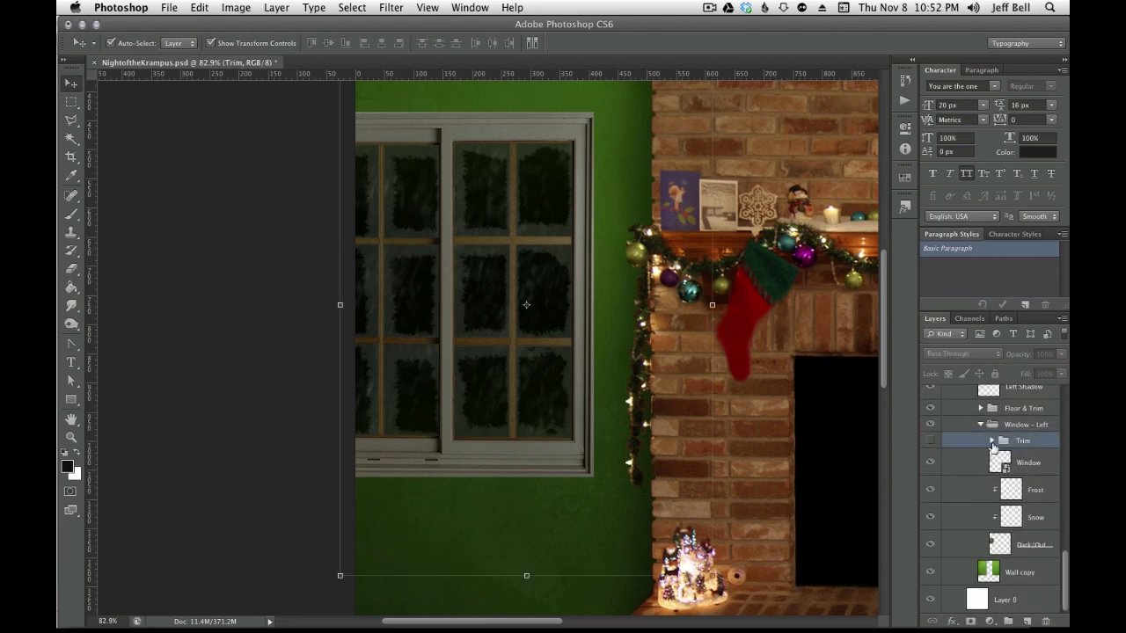
click(931, 441)
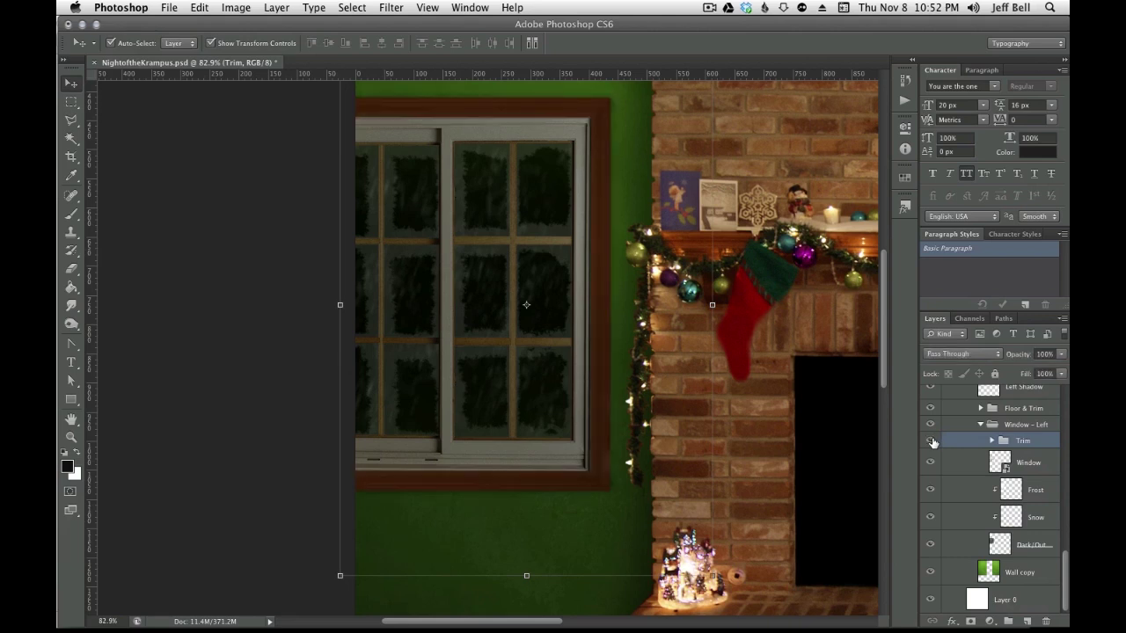
click(992, 441)
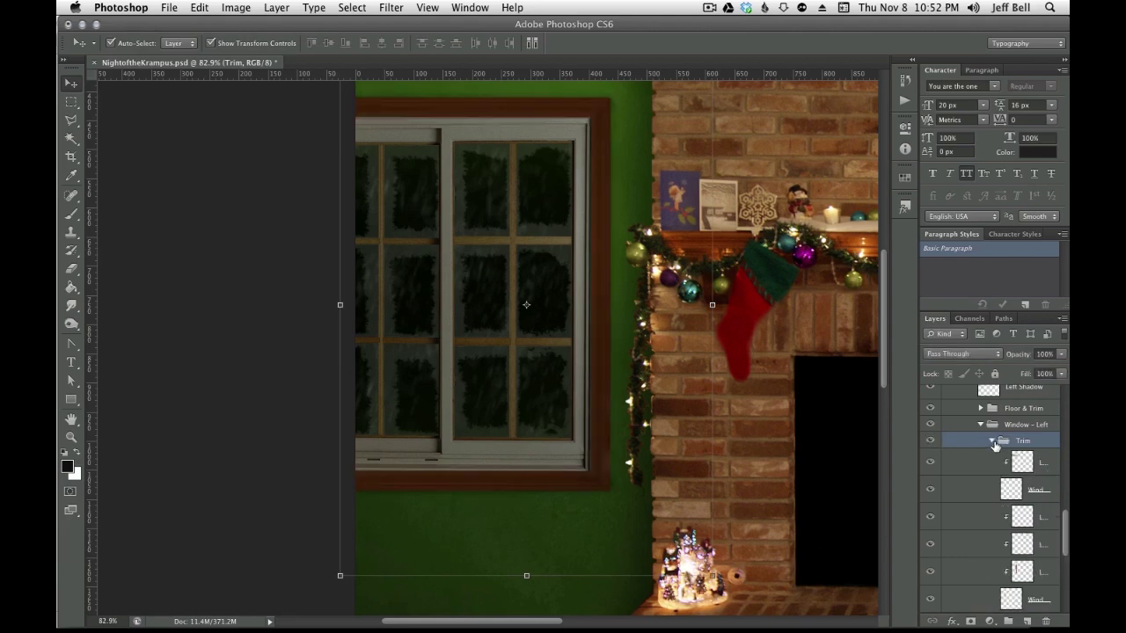
Hide every trim layer except the sill, then preview window sill.png in Finder
click(931, 461)
drag(931, 493, 931, 546)
click(932, 572)
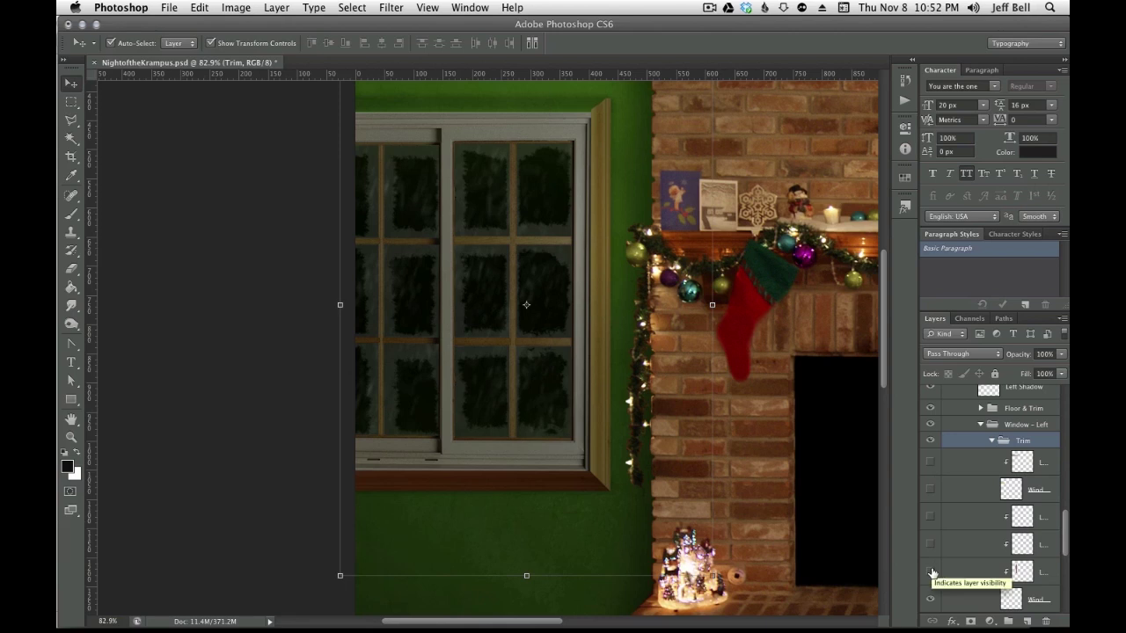
scroll(930, 563, down, 2)
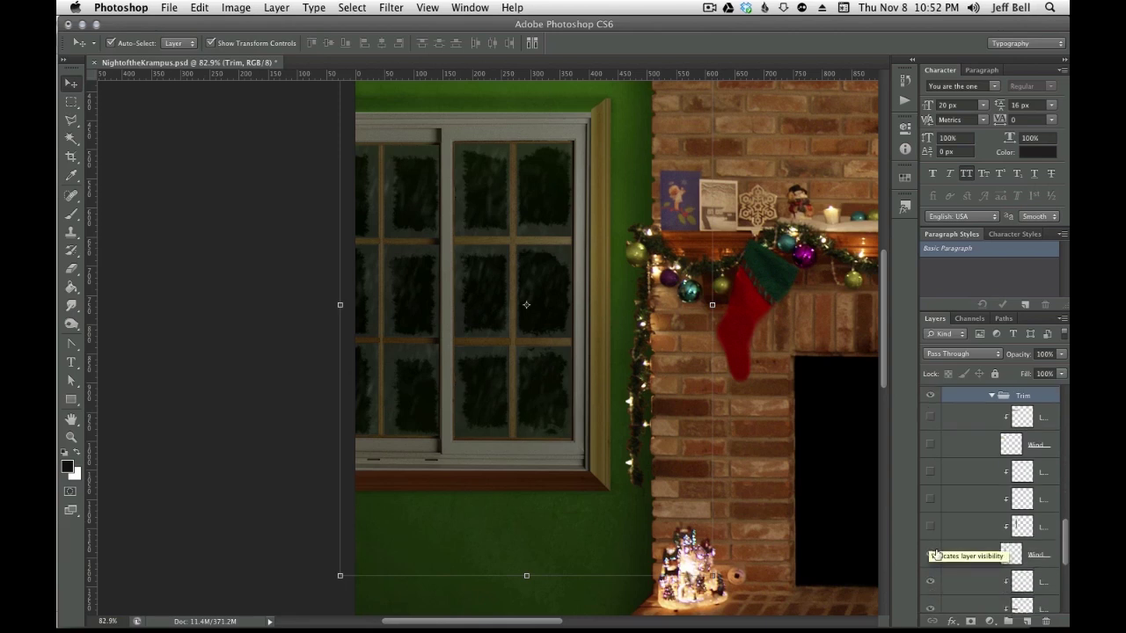
click(932, 555)
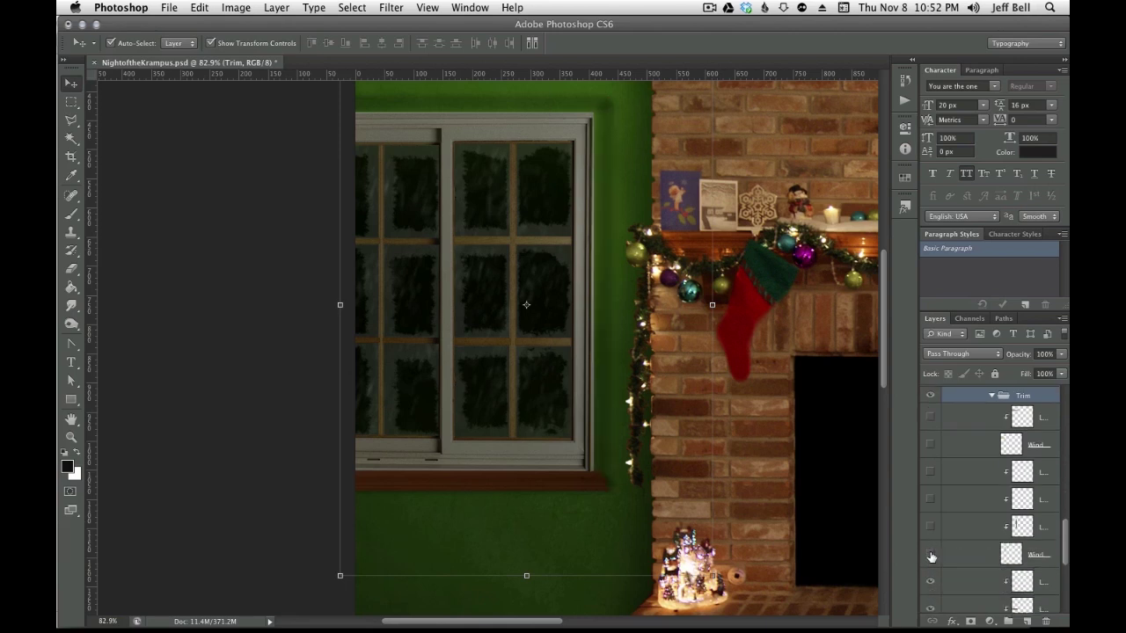
key(super+Tab)
scroll(601, 280, right, 10)
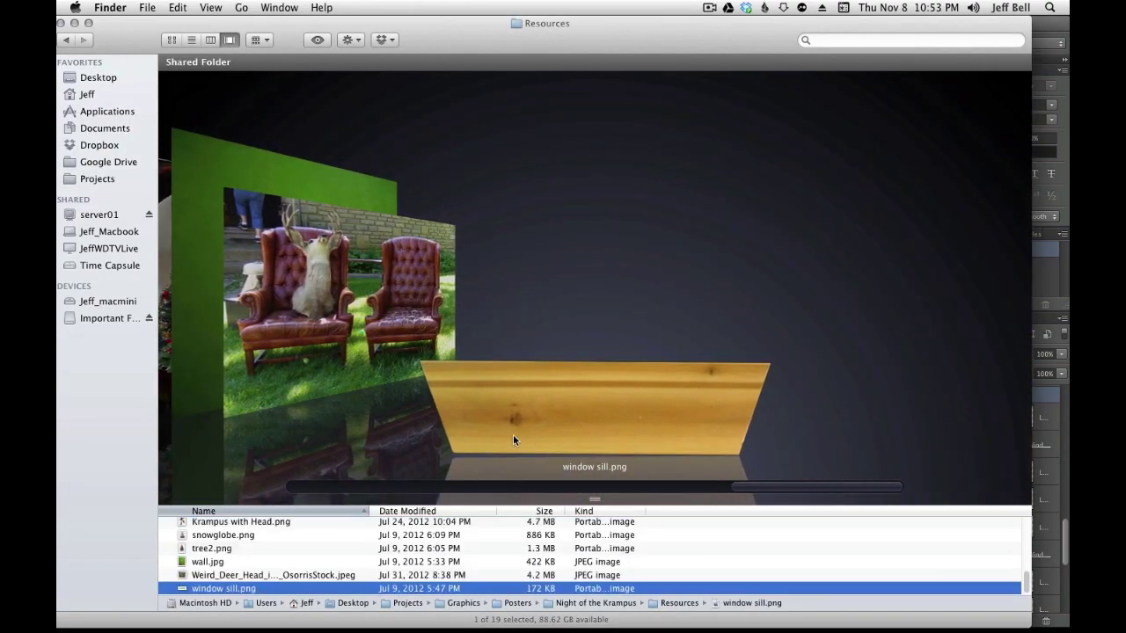
key(super+Tab)
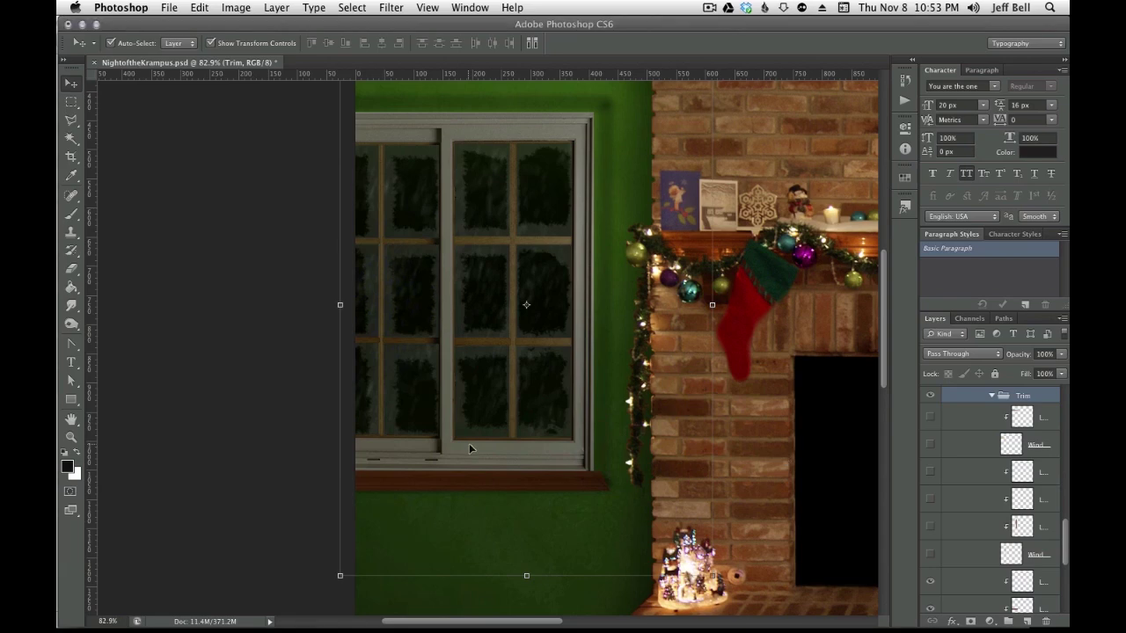
scroll(577, 481, up, 5)
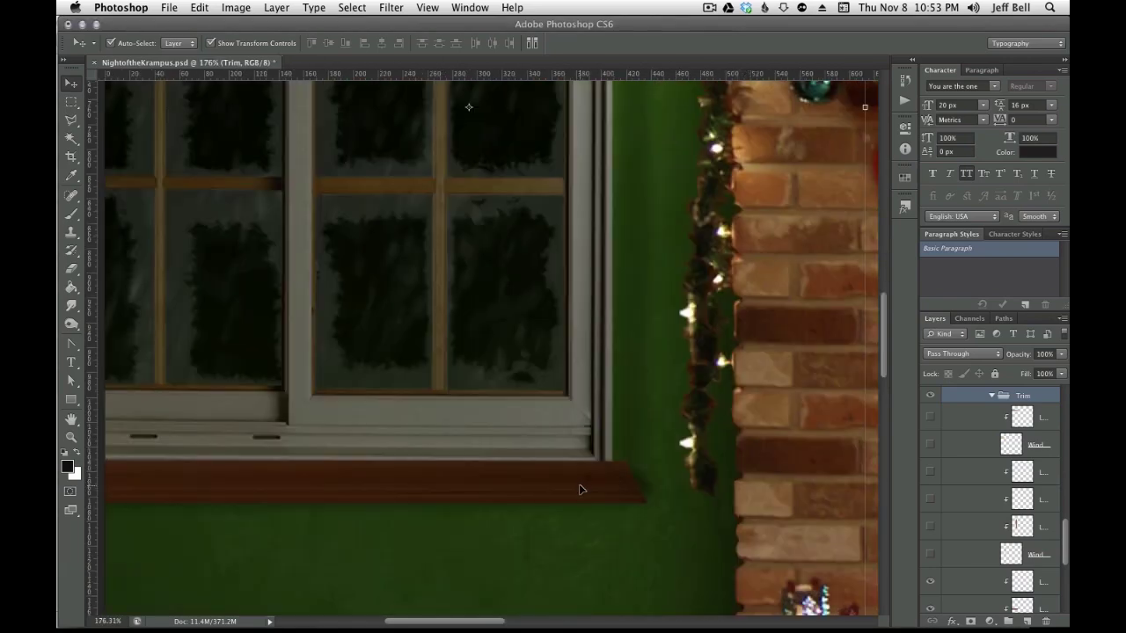
key(super+Tab)
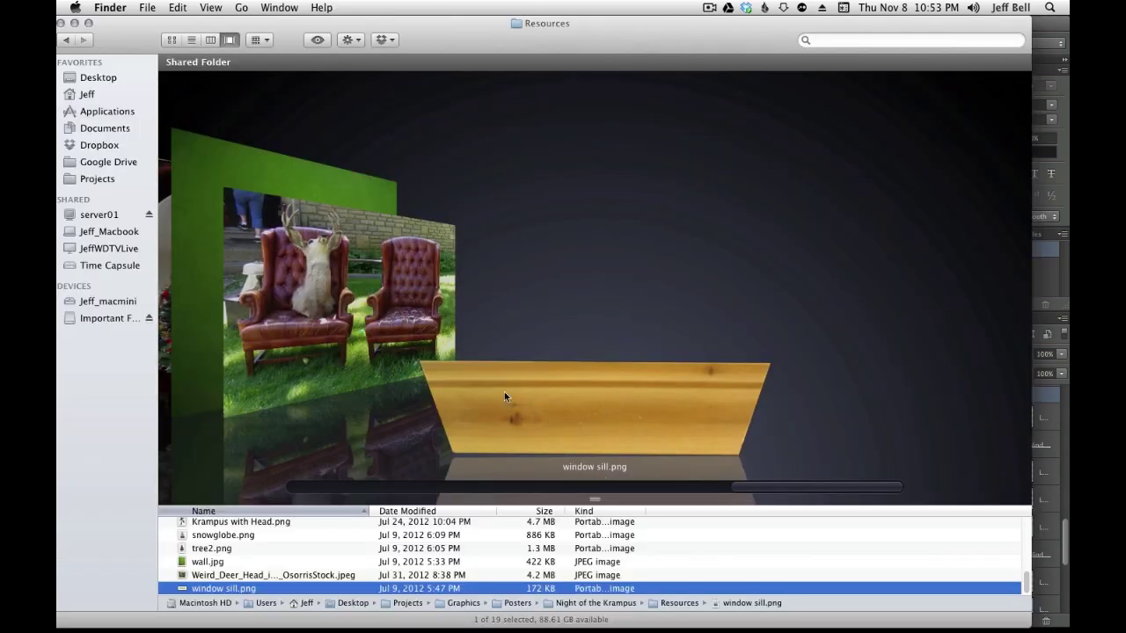
key(super+Tab)
scroll(495, 463, down, 4)
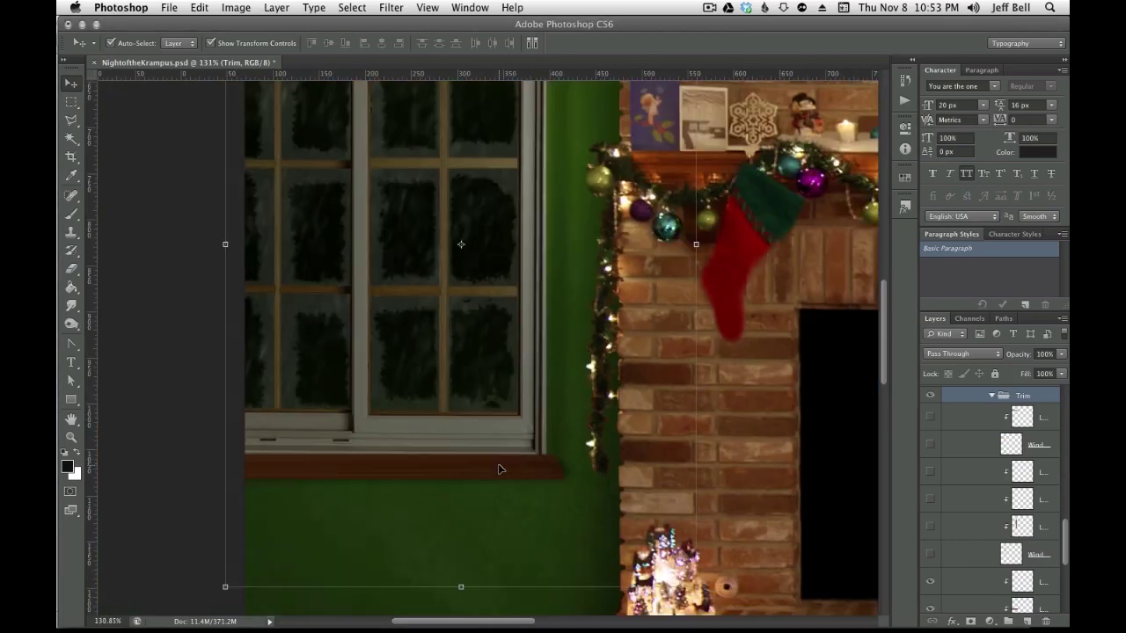
scroll(502, 467, down, 3)
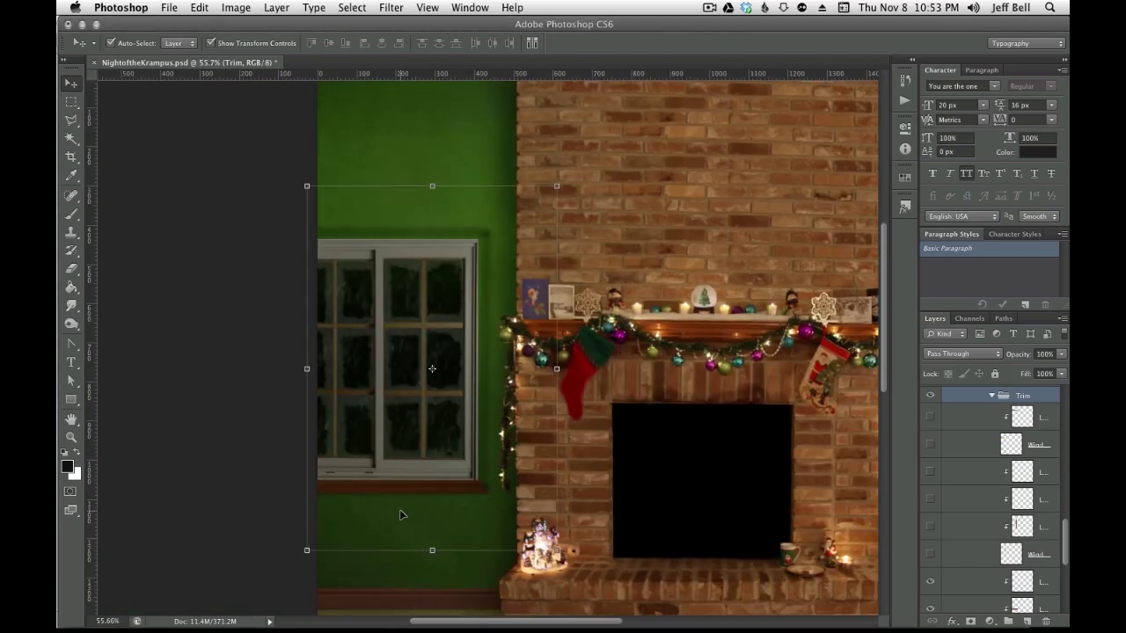
drag(386, 495, 415, 414)
scroll(415, 419, up, 3)
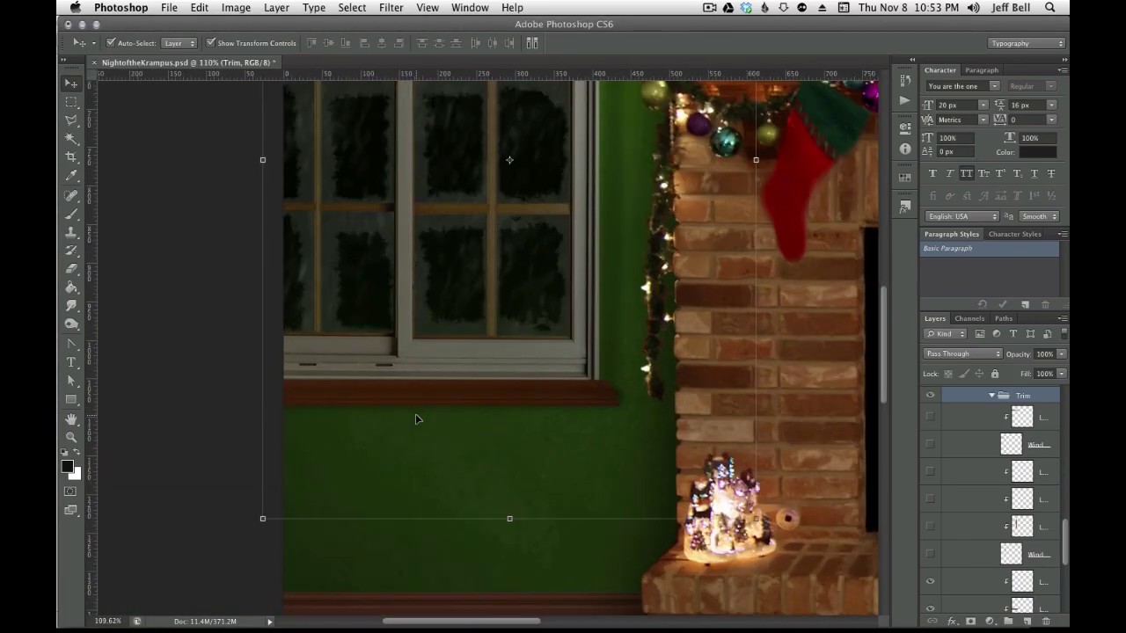
scroll(528, 309, down, 2)
scroll(533, 309, up, 3)
key(super+Tab)
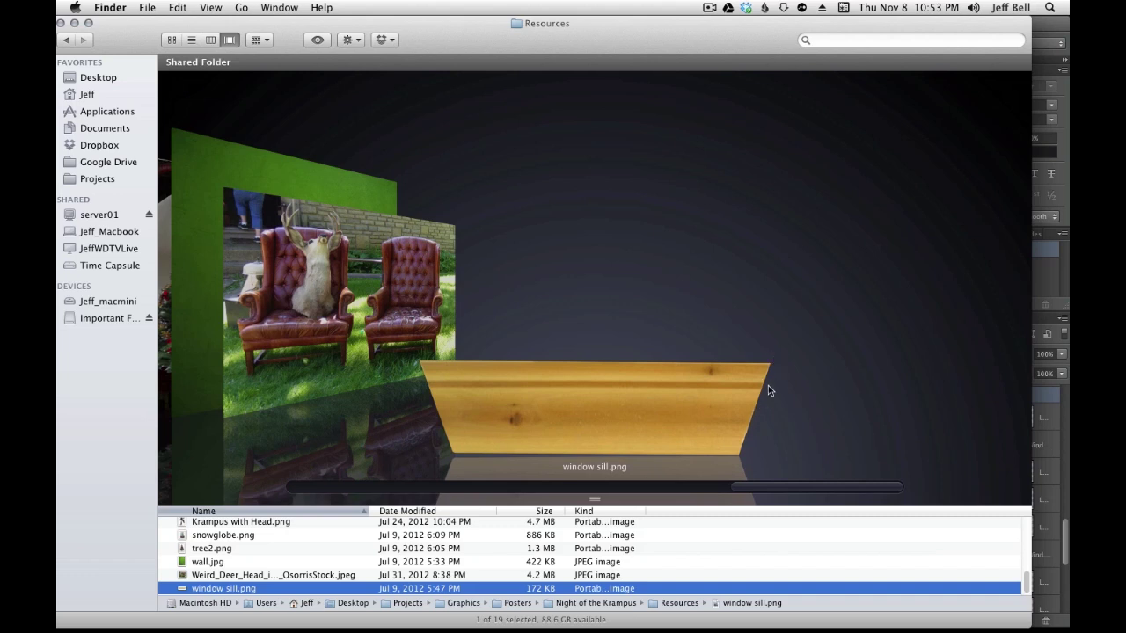
key(super+Tab)
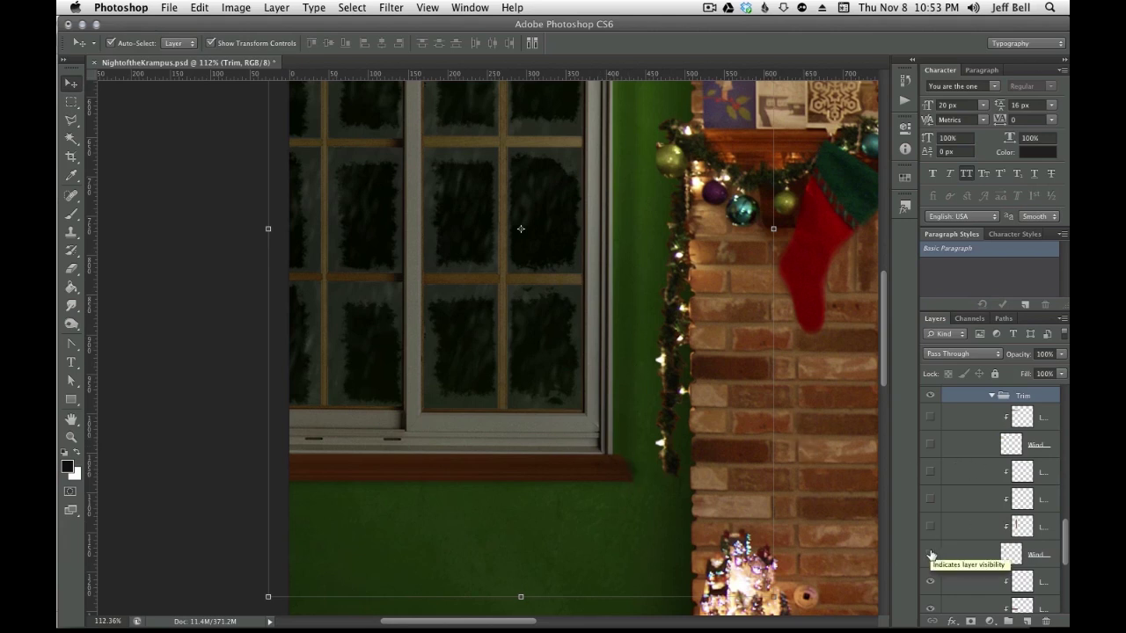
Show the gold side trim and the hidden Layer 9 shading layer
scroll(931, 555, down, 3)
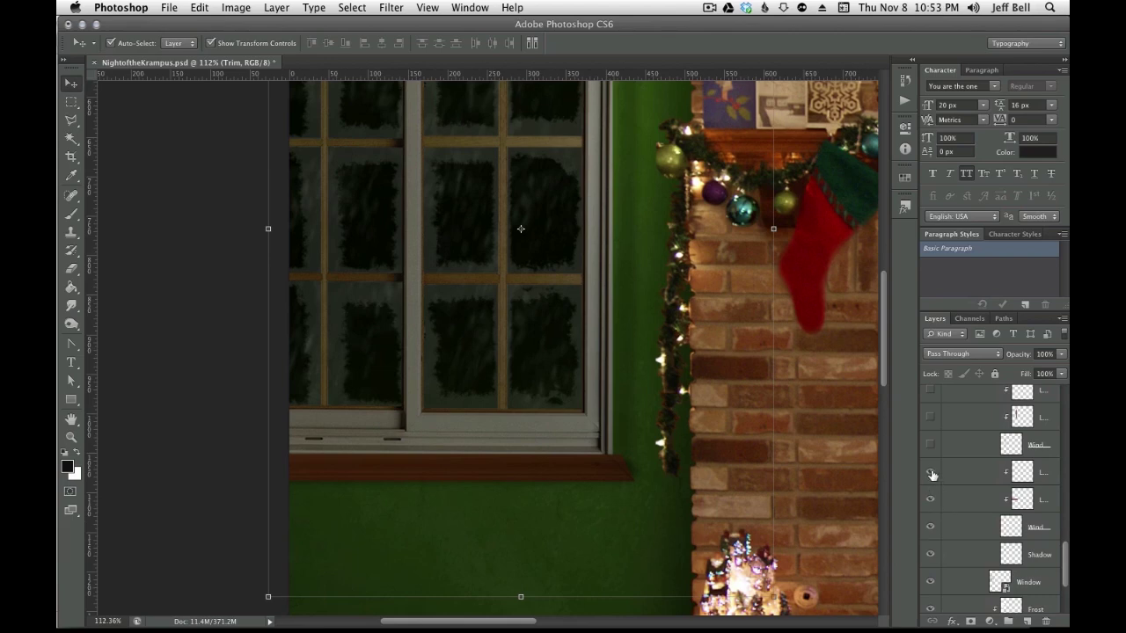
click(931, 445)
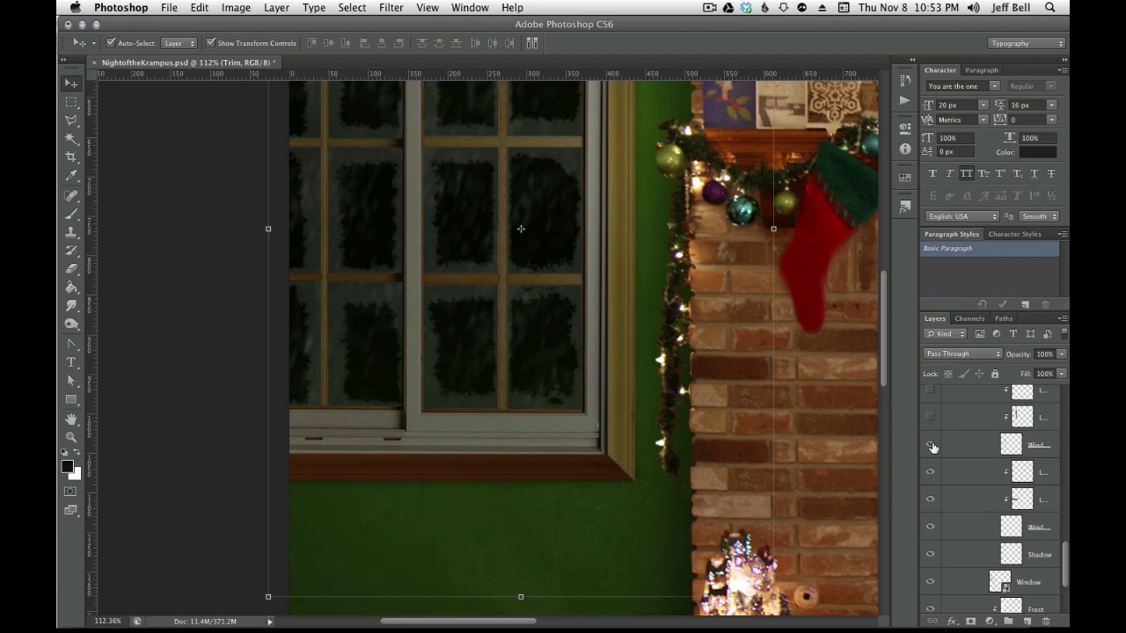
scroll(607, 448, up, 3)
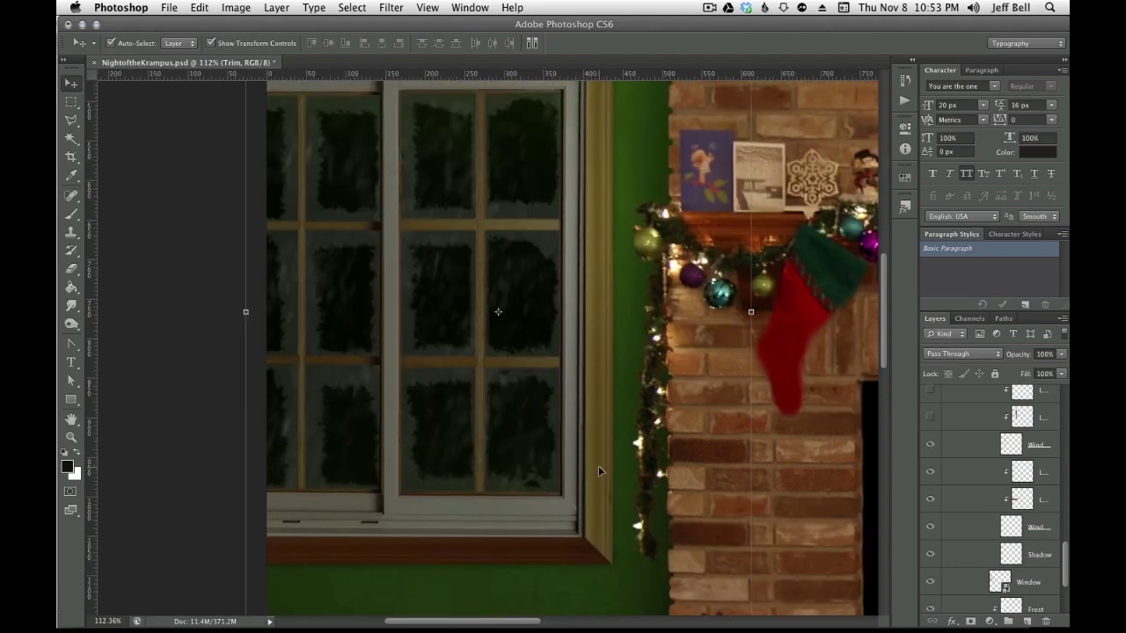
scroll(598, 465, down, 3)
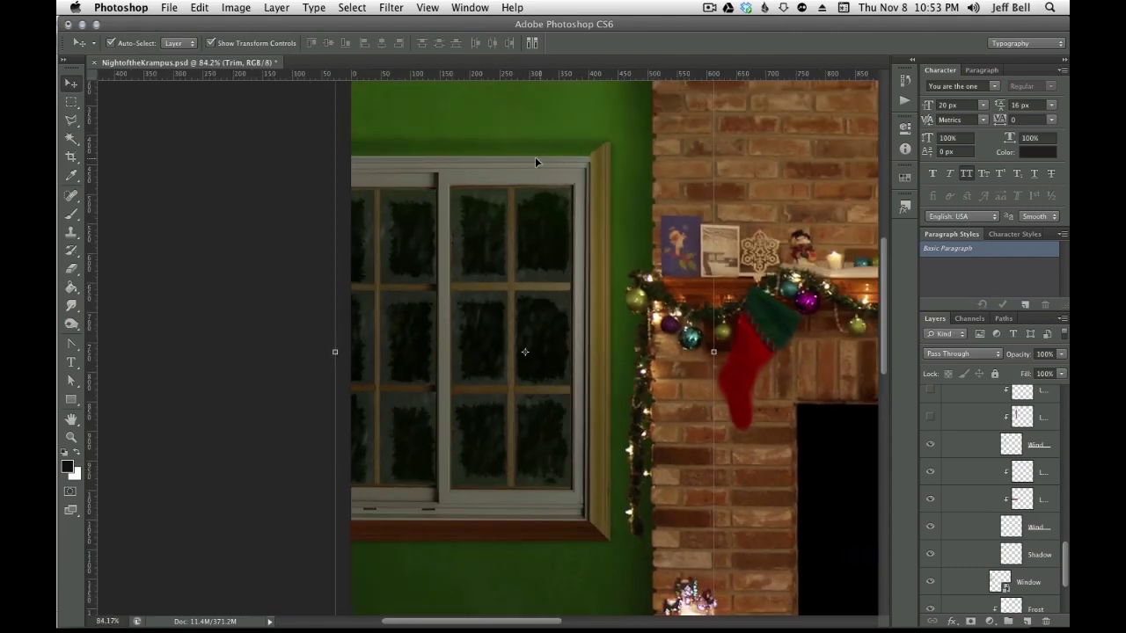
scroll(951, 478, up, 3)
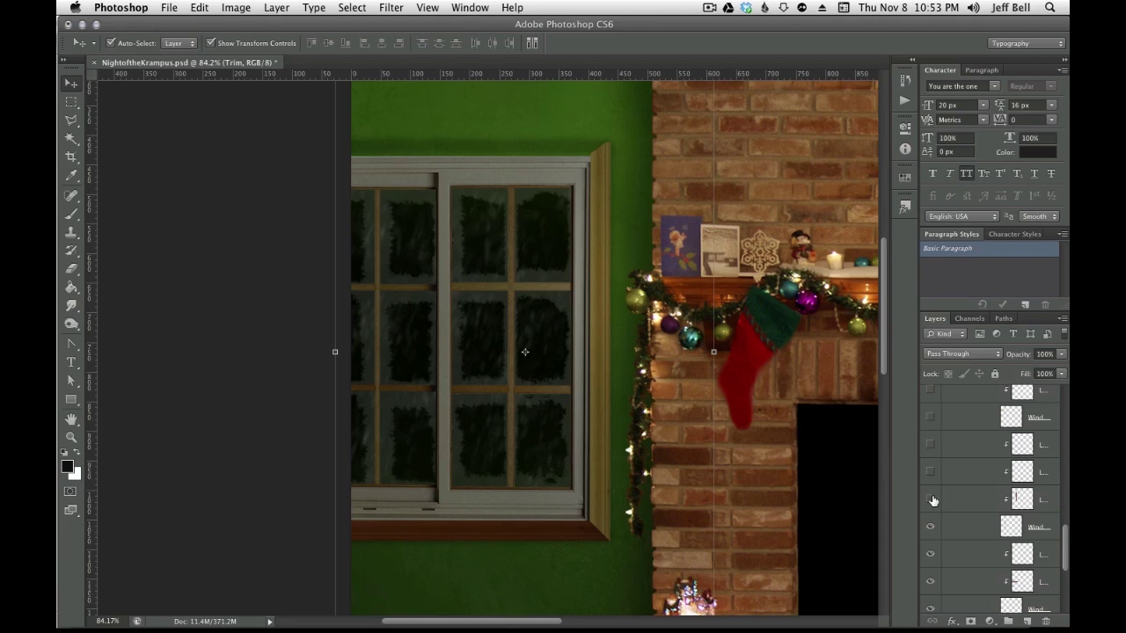
click(930, 500)
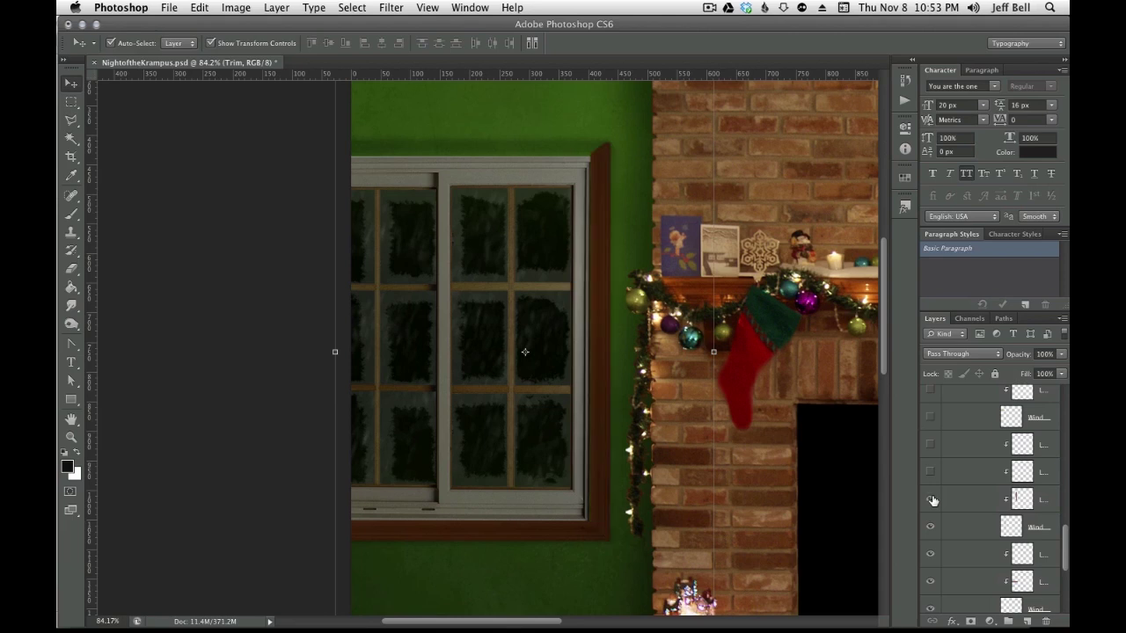
Change Layer 9's blend mode from Multiply to Normal, then deselect it
click(1021, 499)
click(963, 354)
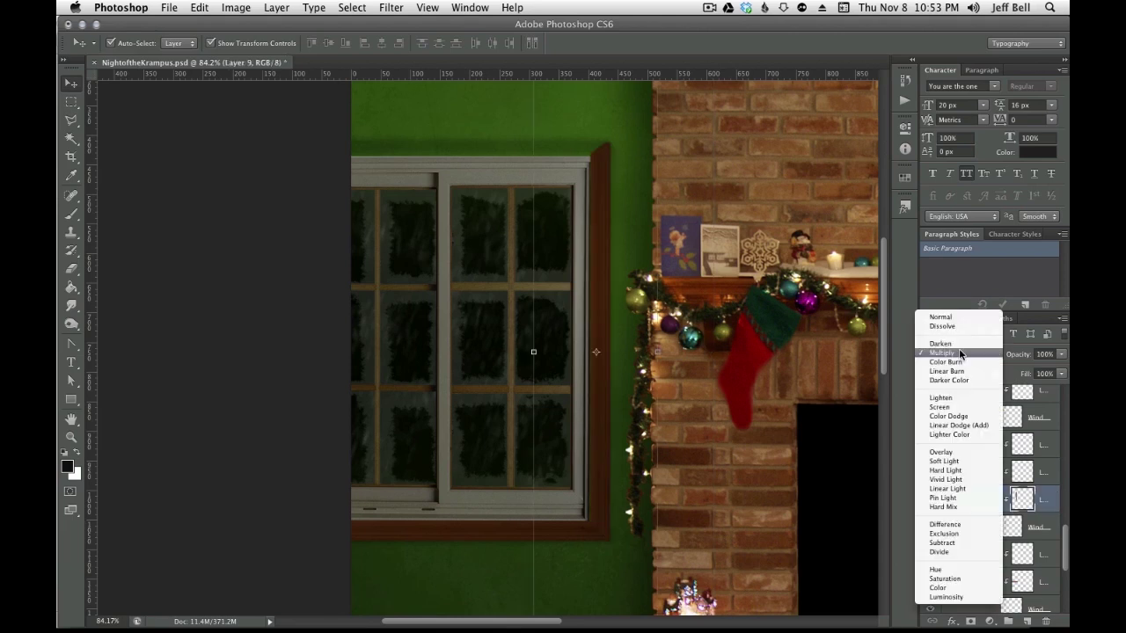
click(959, 317)
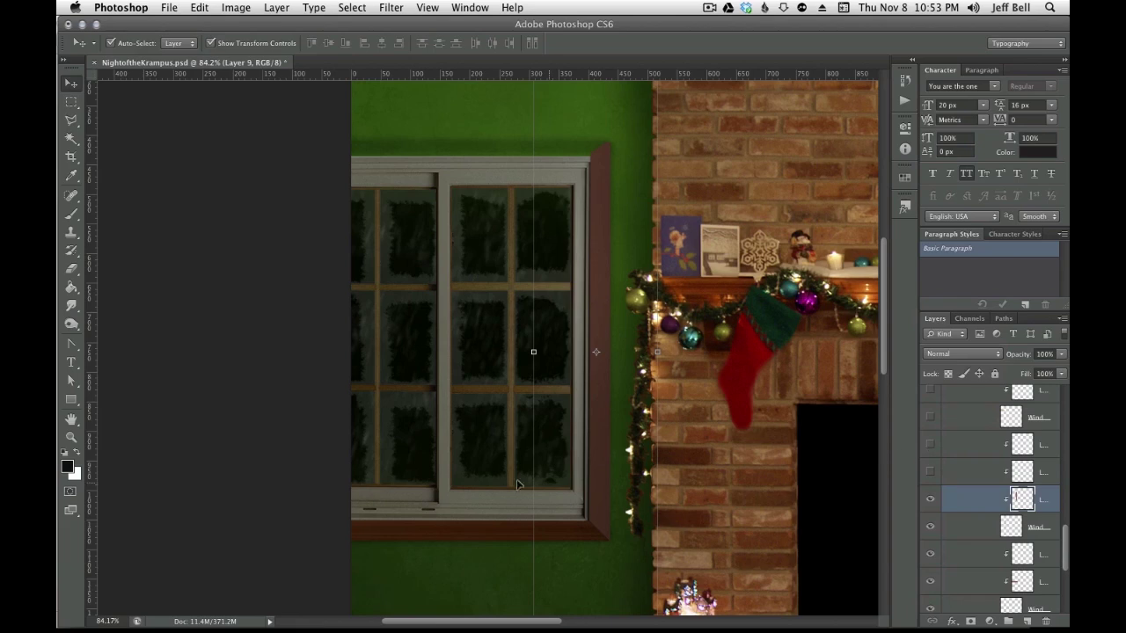
click(295, 364)
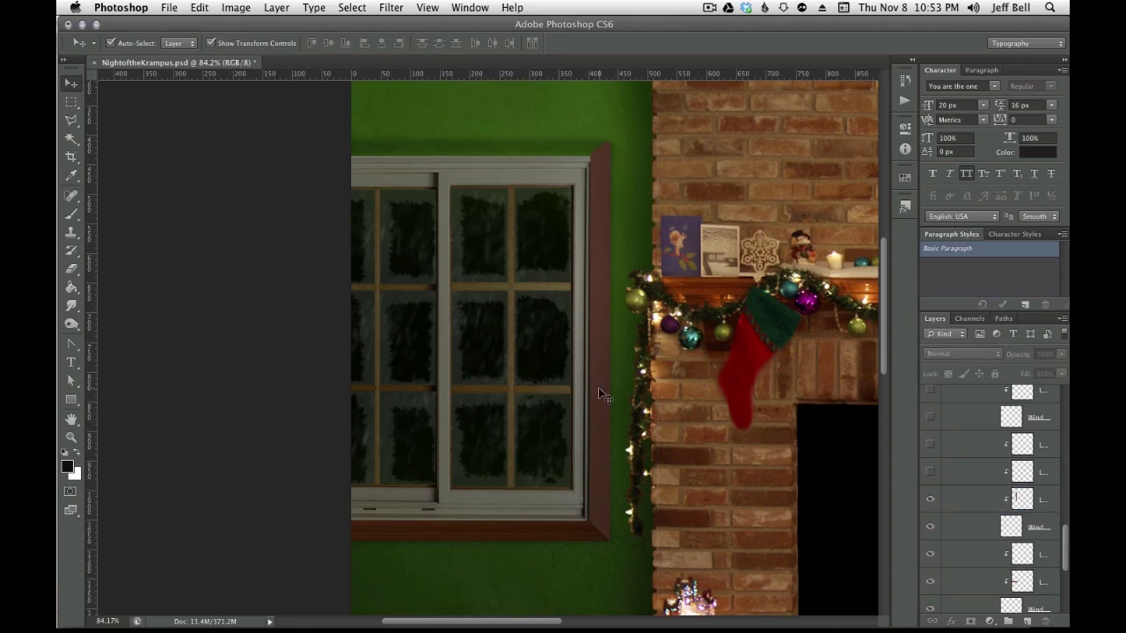
drag(577, 576, 562, 320)
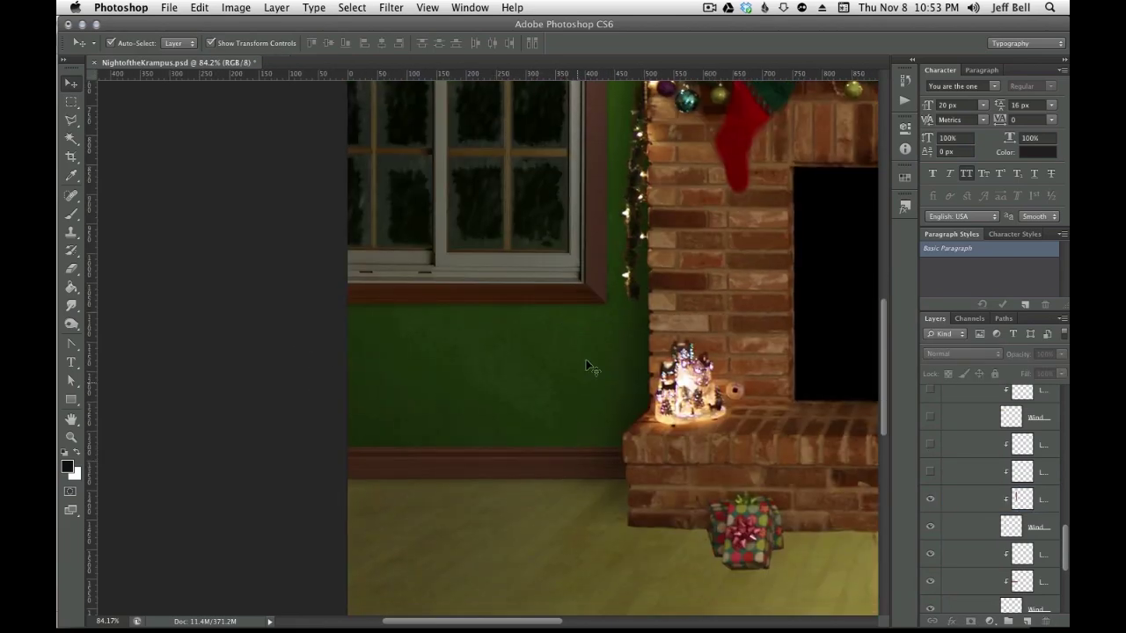
Clip Layer 9 and the shading layer above it to the window frame
scroll(589, 368, up, 3)
drag(579, 415, 655, 515)
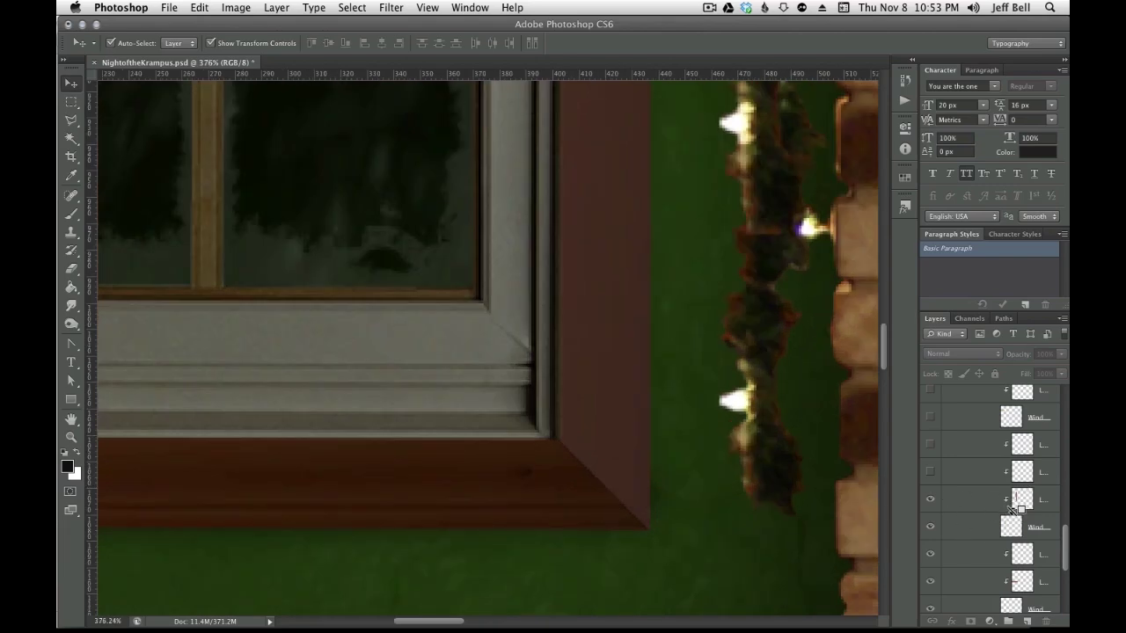
alt+click(1020, 511)
scroll(591, 478, down, 5)
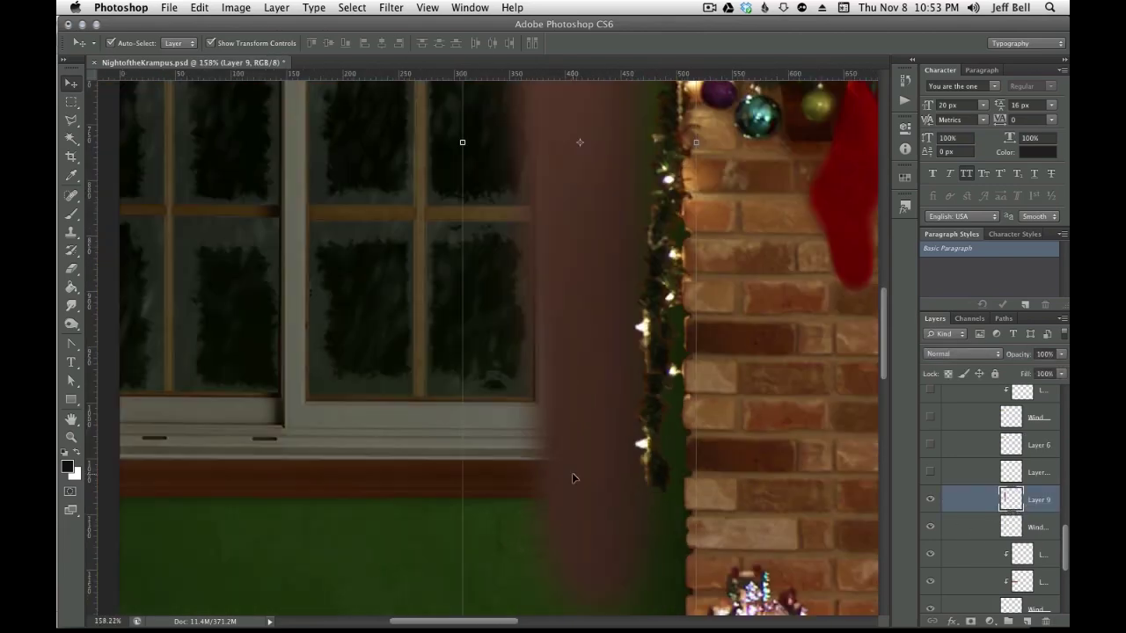
scroll(572, 478, down, 5)
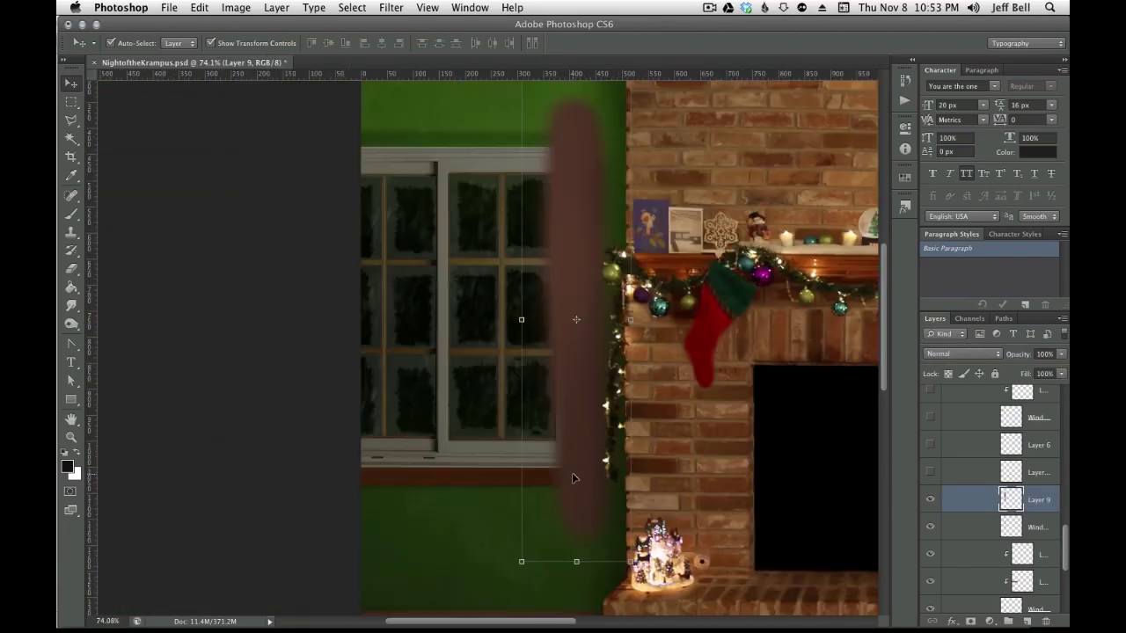
alt+click(1012, 513)
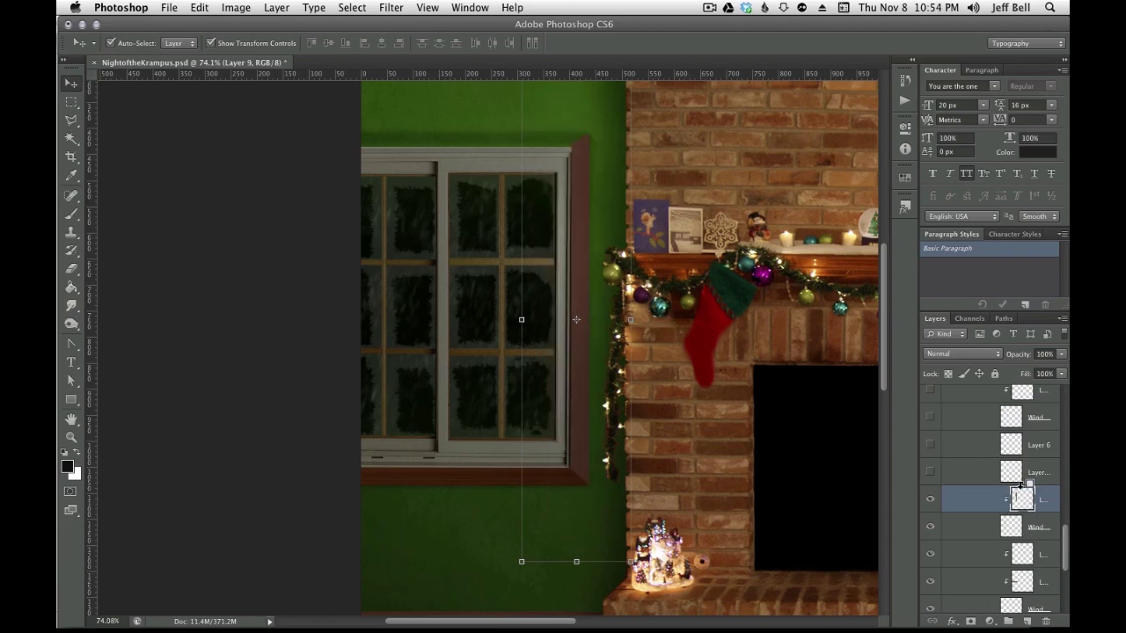
alt+click(1021, 486)
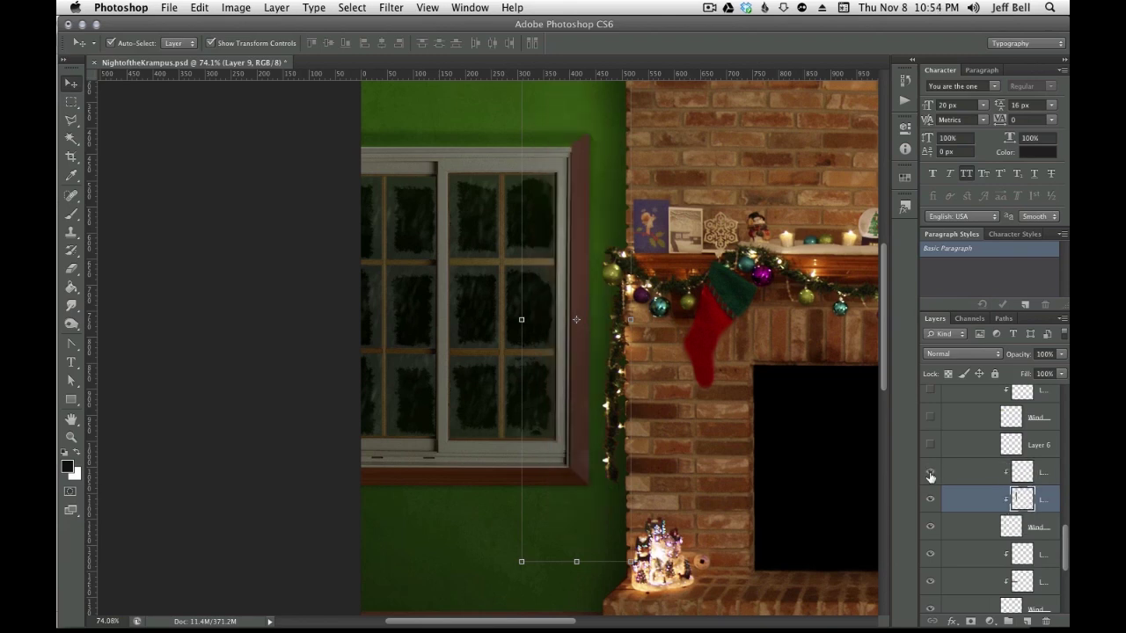
Set the shading layer to Multiply, then toggle its visibility to compare
click(965, 353)
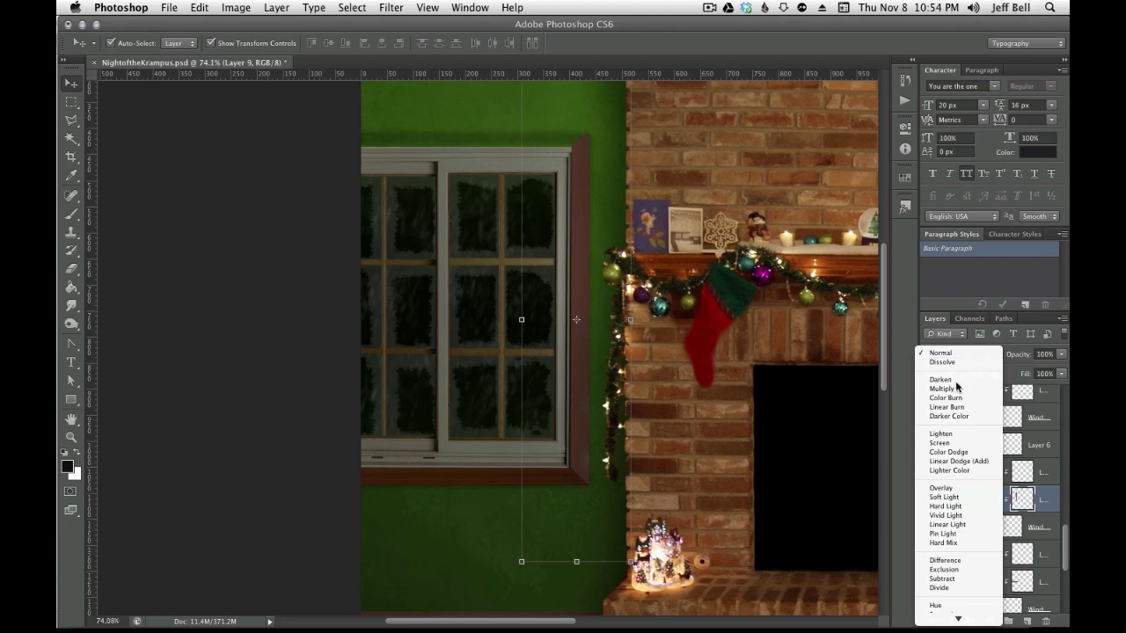
click(959, 391)
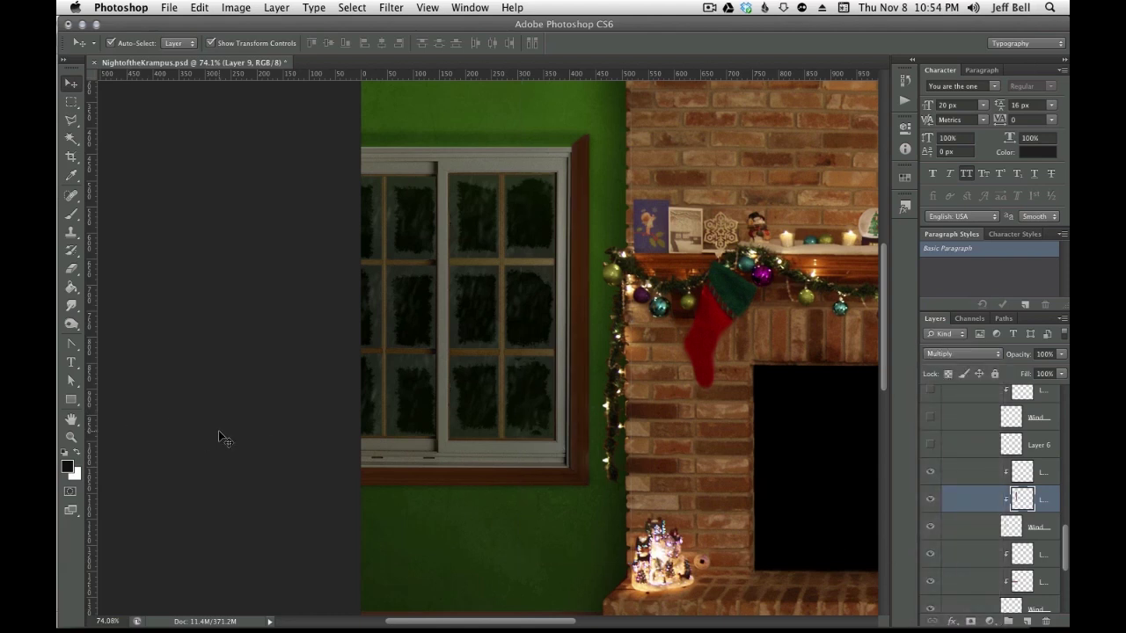
click(930, 499)
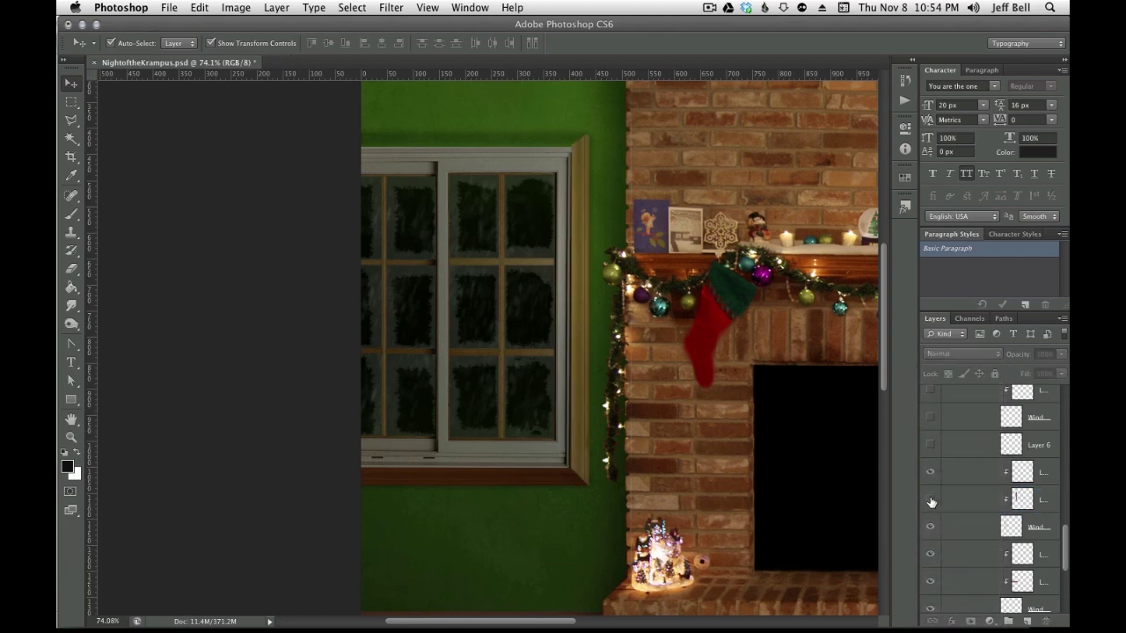
click(930, 500)
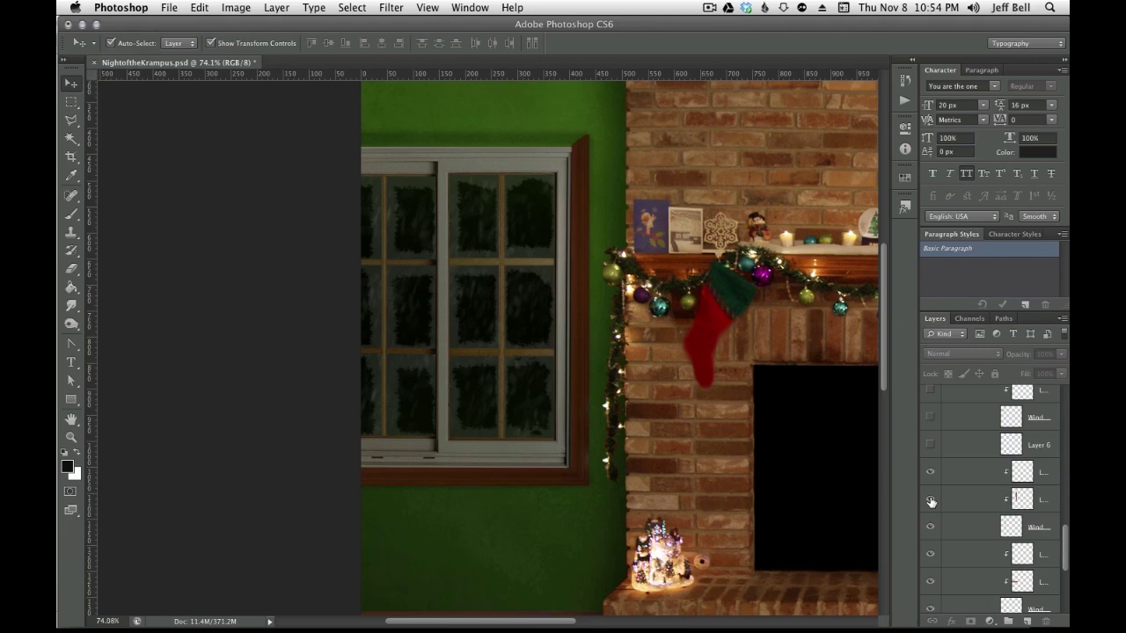
Clip Layer 6 to the window layer, hide the lower trim layer, and inspect the top frame
drag(581, 515, 586, 379)
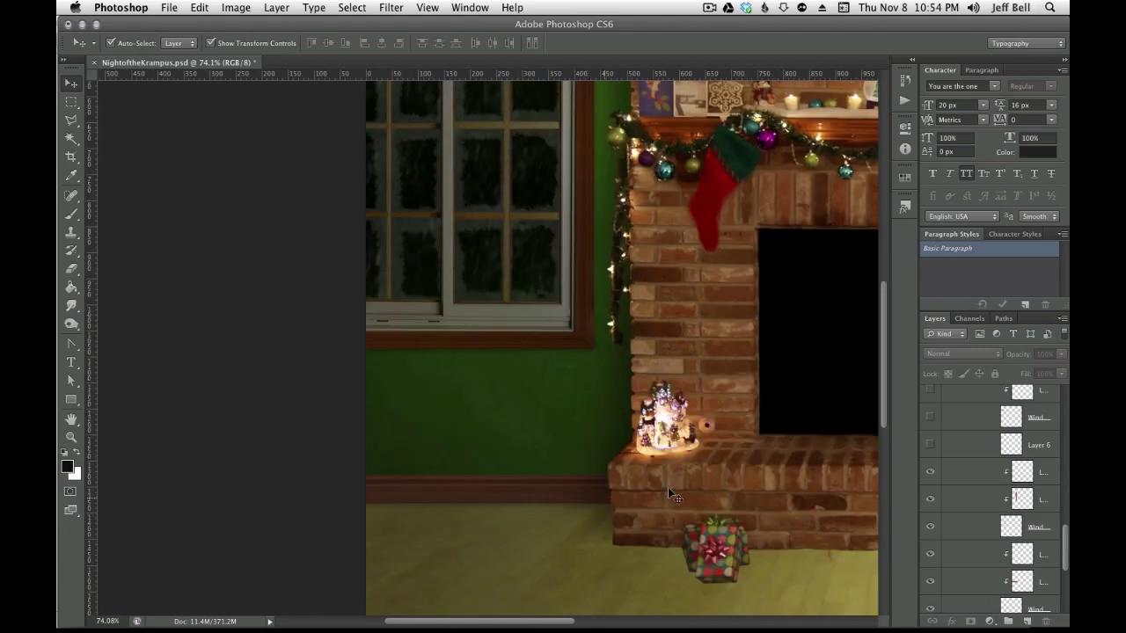
click(930, 473)
alt+click(985, 430)
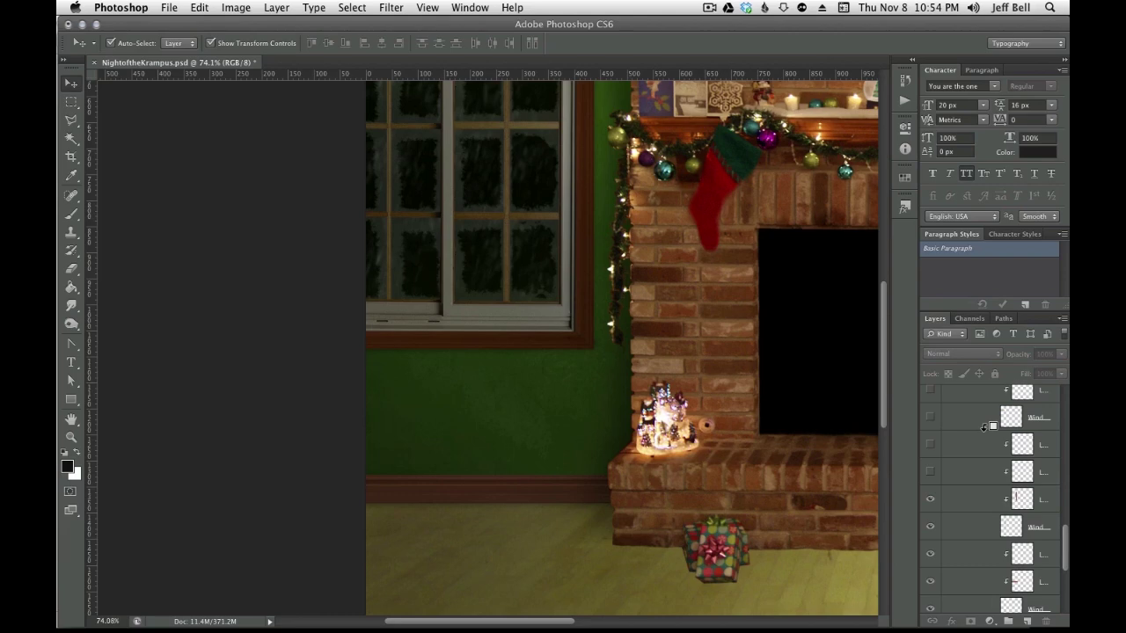
drag(575, 322, 577, 431)
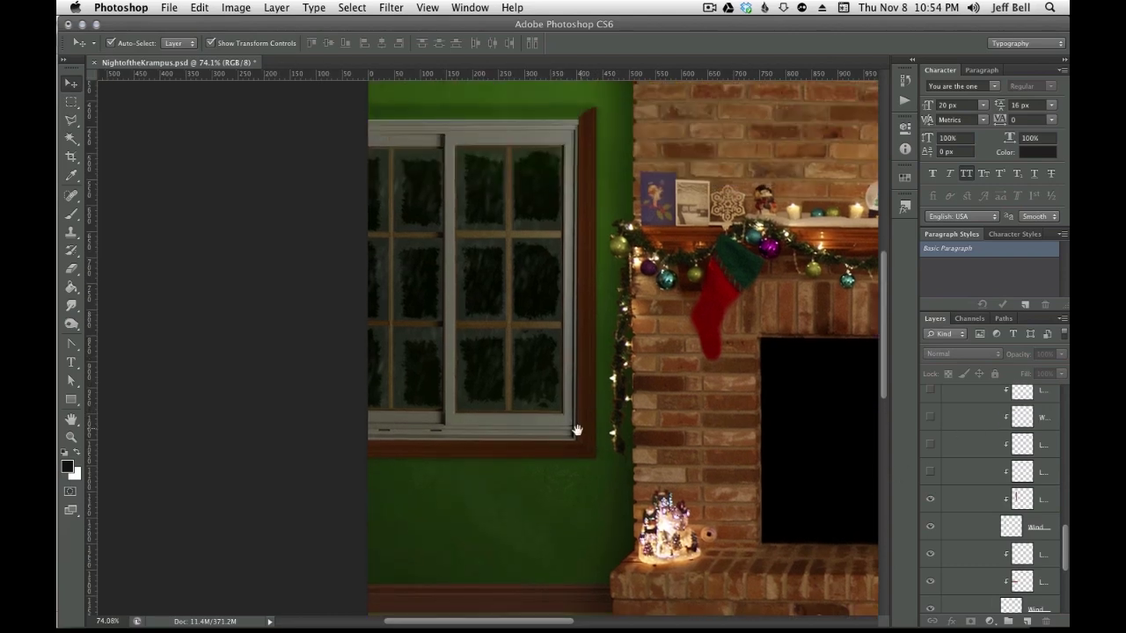
scroll(577, 431, up, 3)
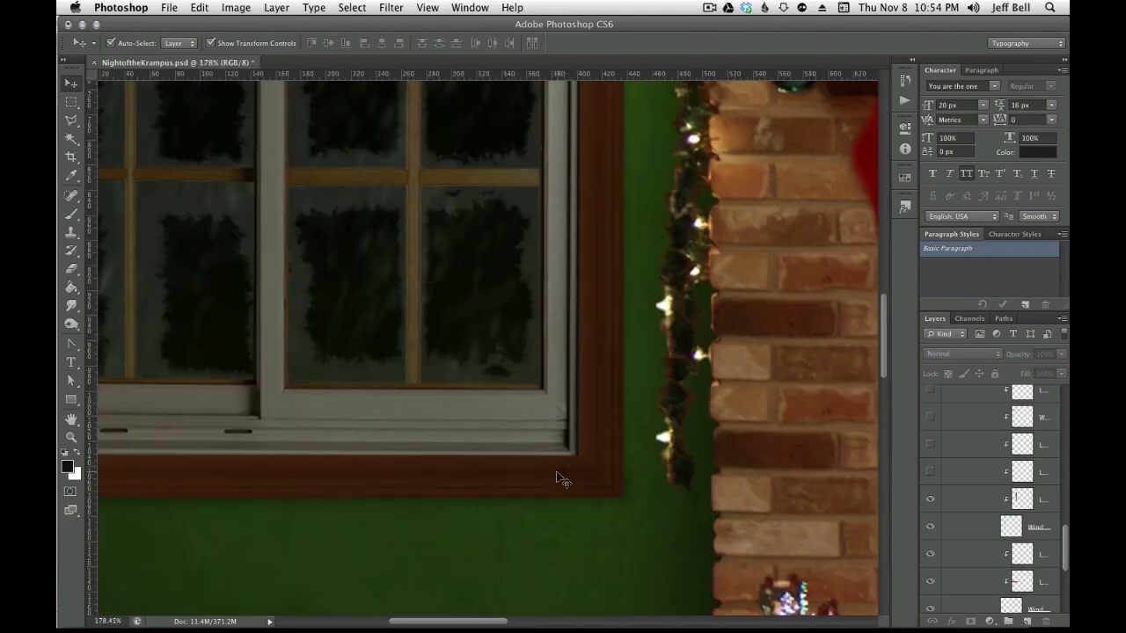
drag(591, 216, 618, 511)
drag(626, 200, 621, 447)
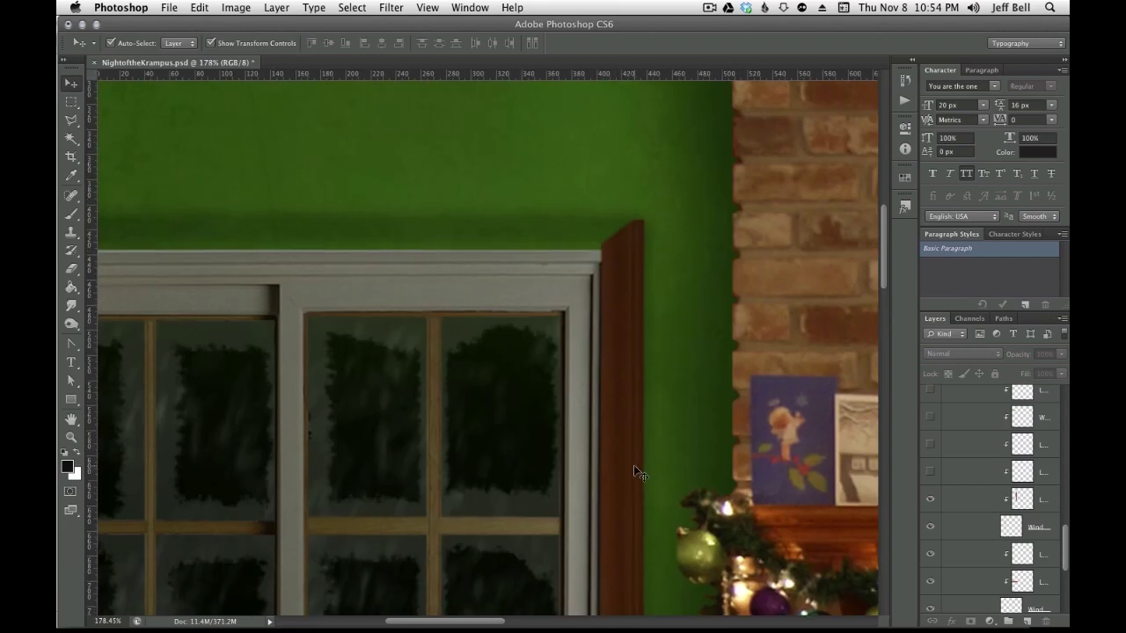
scroll(637, 477, down, 2)
scroll(975, 448, up, 1)
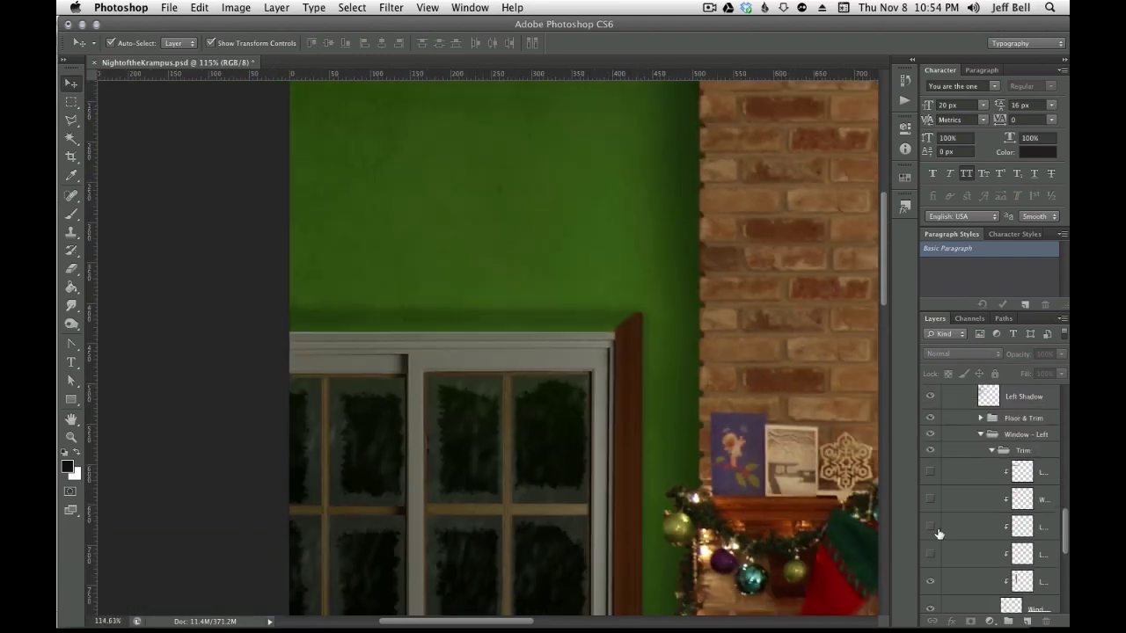
Show the four Trim group layers and clip the shading layer to the top trim
drag(930, 553, 929, 473)
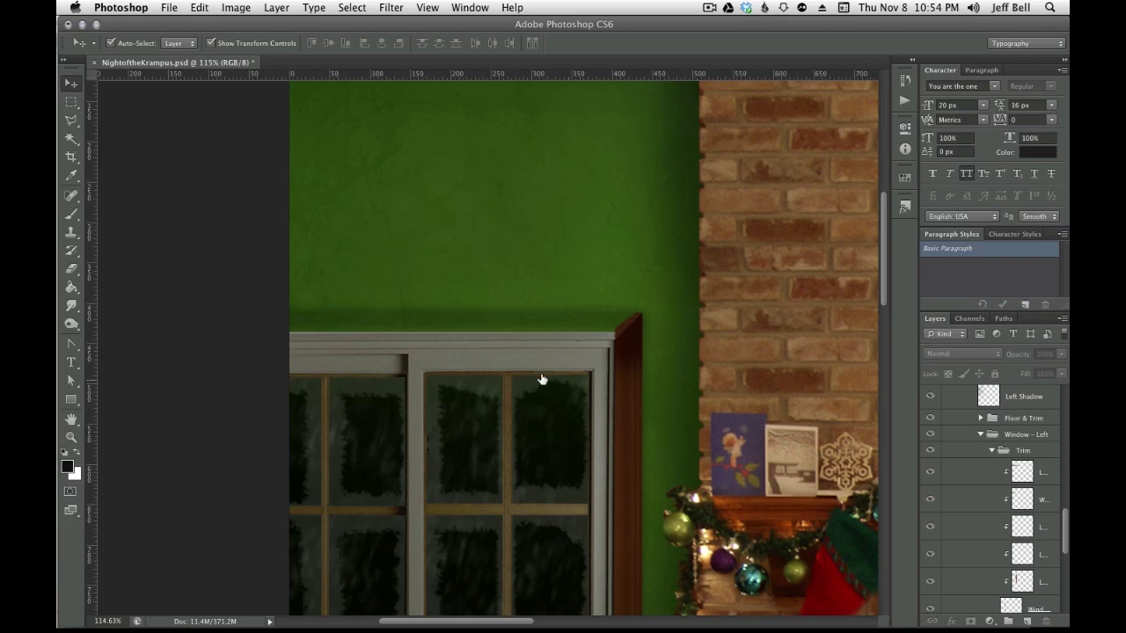
scroll(958, 514, down, 1)
scroll(971, 528, down, 1)
scroll(976, 519, up, 1)
click(974, 479)
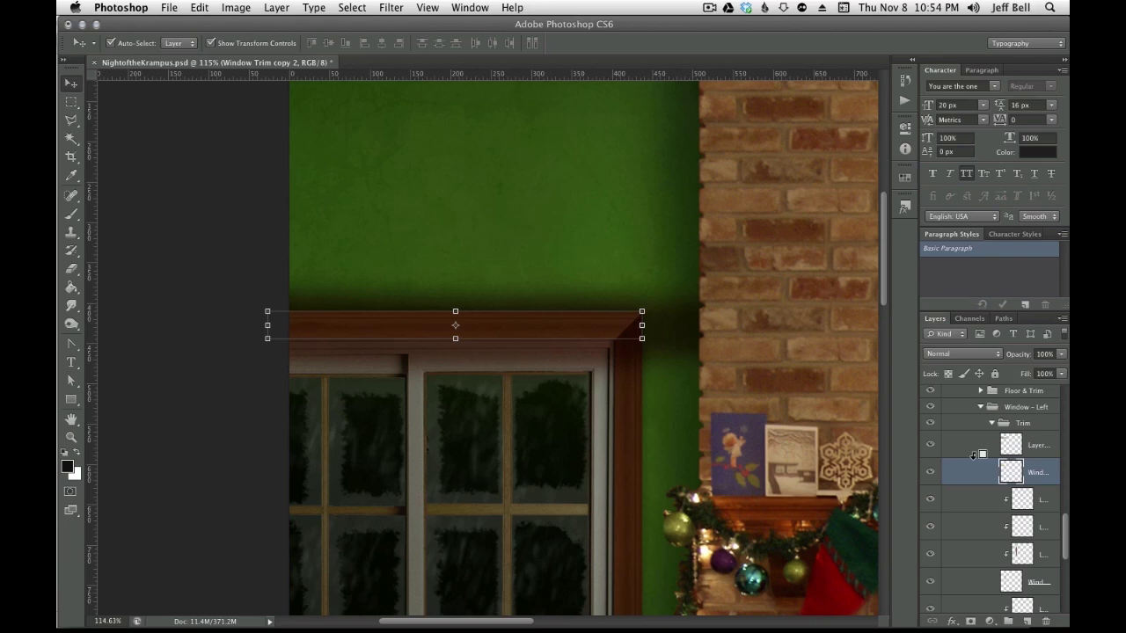
alt+click(975, 455)
click(111, 384)
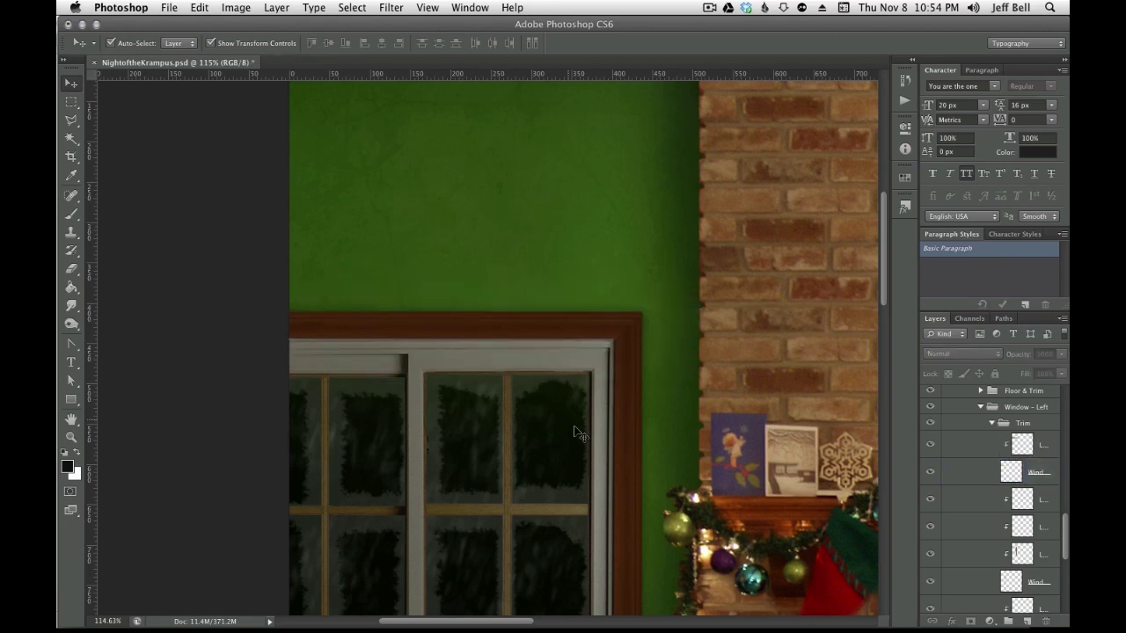
Pan and zoom to view the framed window, mantel and fireplace
scroll(630, 308, up, 5)
scroll(617, 384, up, 1)
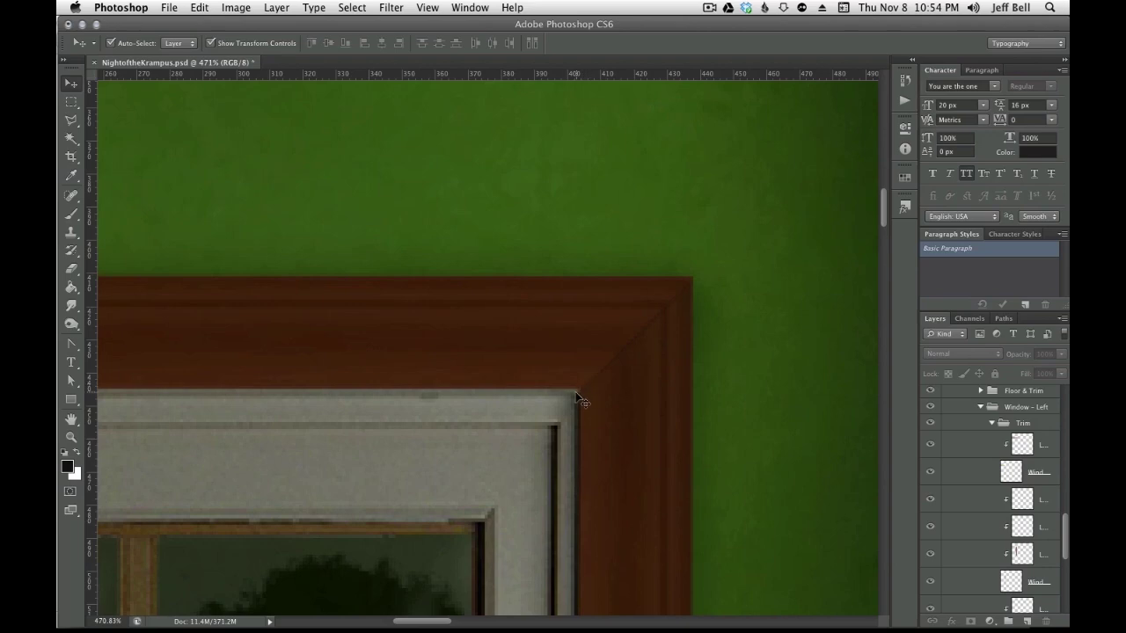
scroll(583, 440, down, 3)
scroll(585, 460, down, 3)
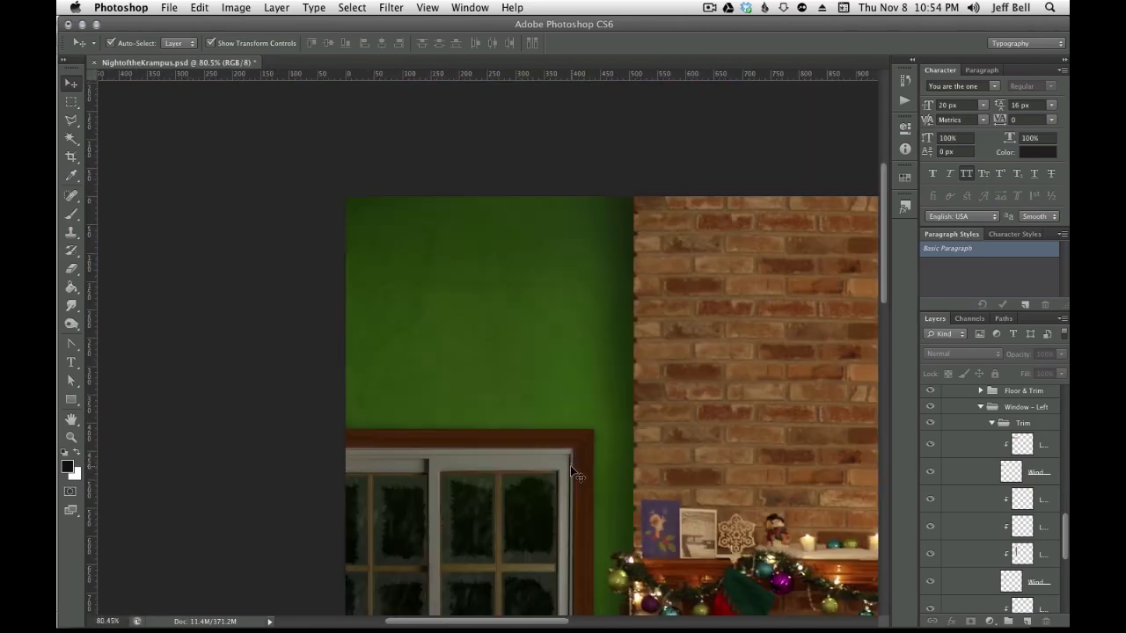
scroll(571, 471, down, 2)
drag(570, 499, 555, 291)
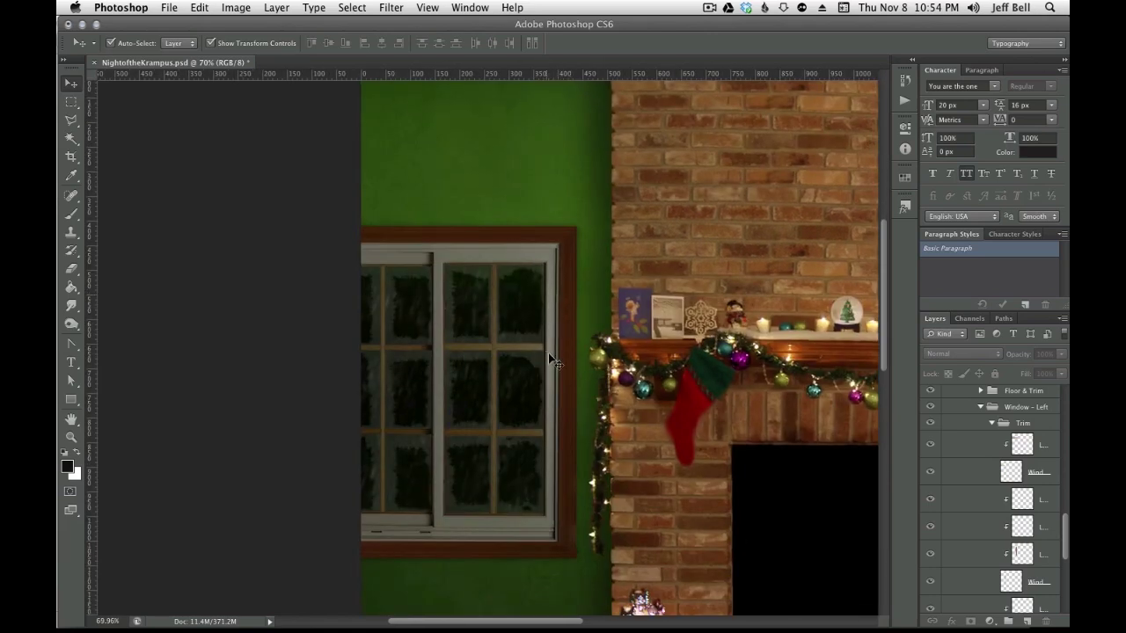
drag(552, 356, 479, 270)
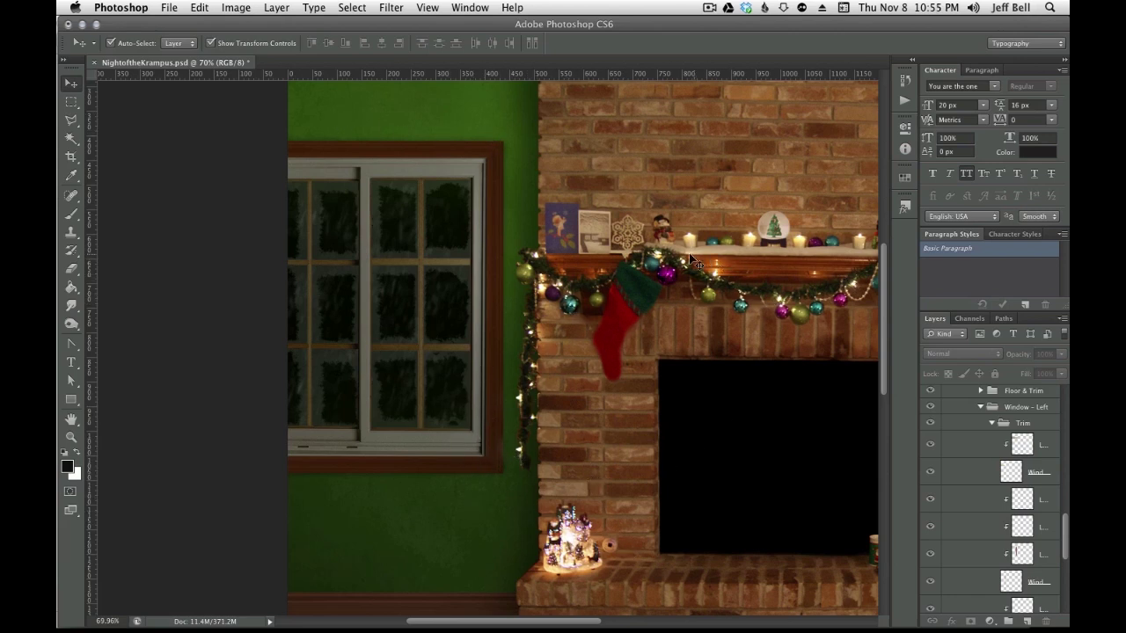
Toggle layer visibility at the window corner to find the trim strip, then select Layer 13
scroll(769, 370, right, 10)
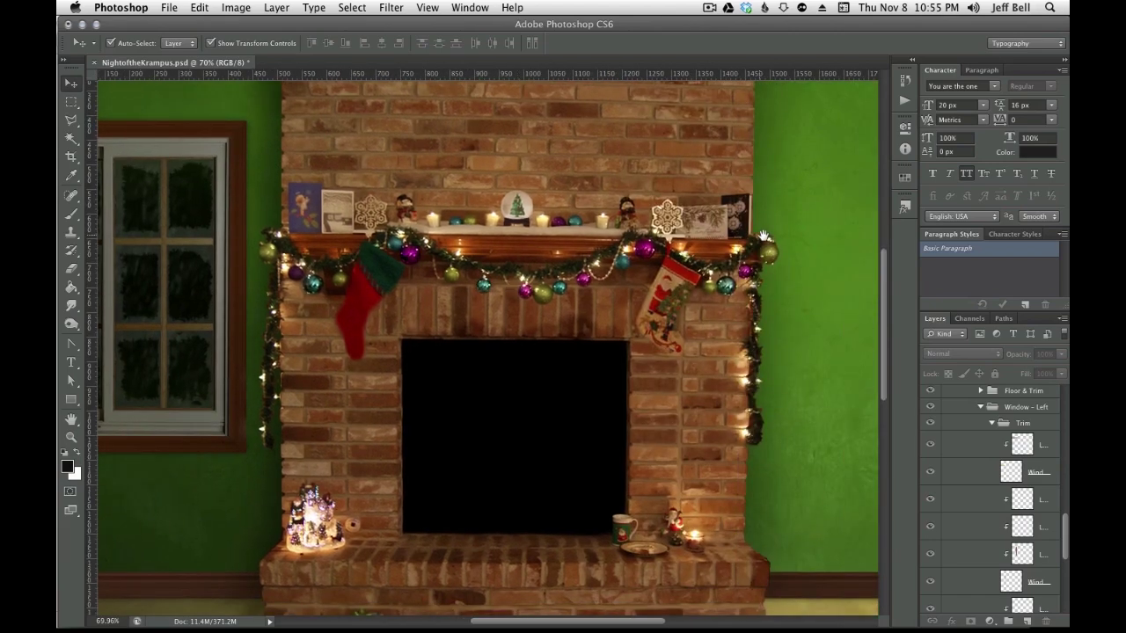
scroll(479, 476, up, 5)
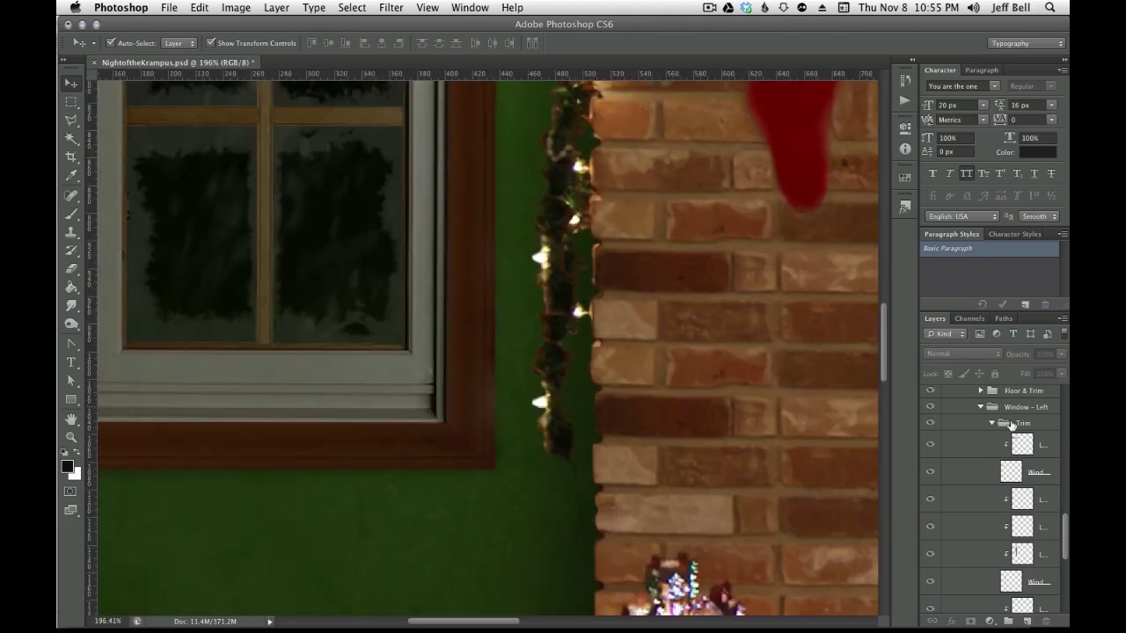
click(930, 473)
click(929, 529)
click(929, 528)
scroll(603, 434, down, 1)
scroll(603, 434, down, 2)
scroll(603, 434, down, 1)
scroll(603, 434, down, 1)
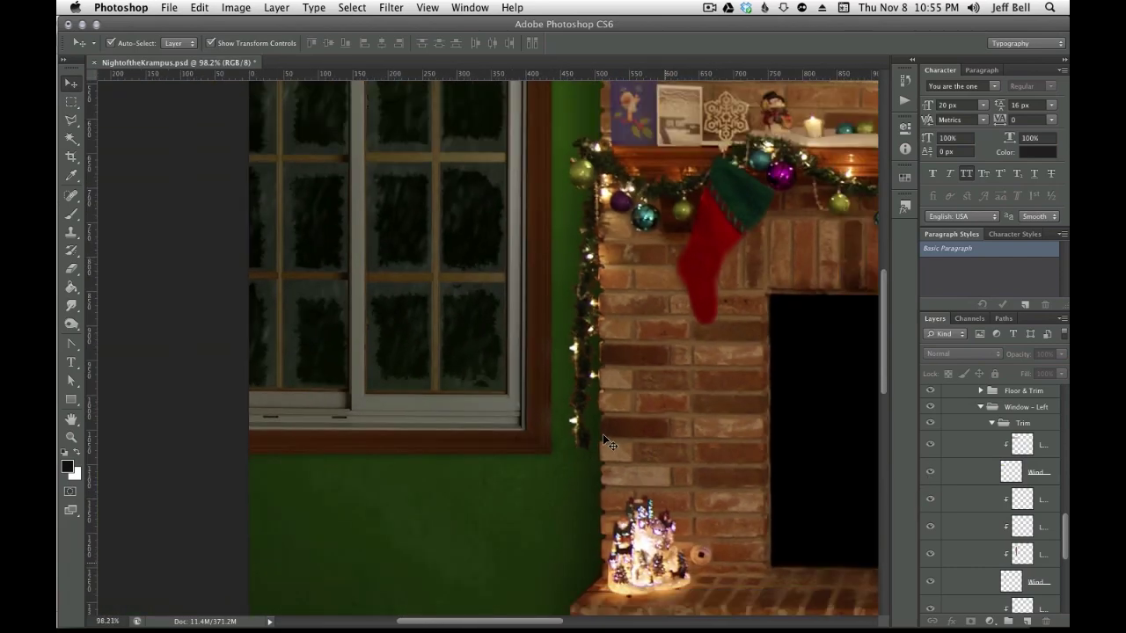
click(932, 528)
click(932, 528)
click(978, 528)
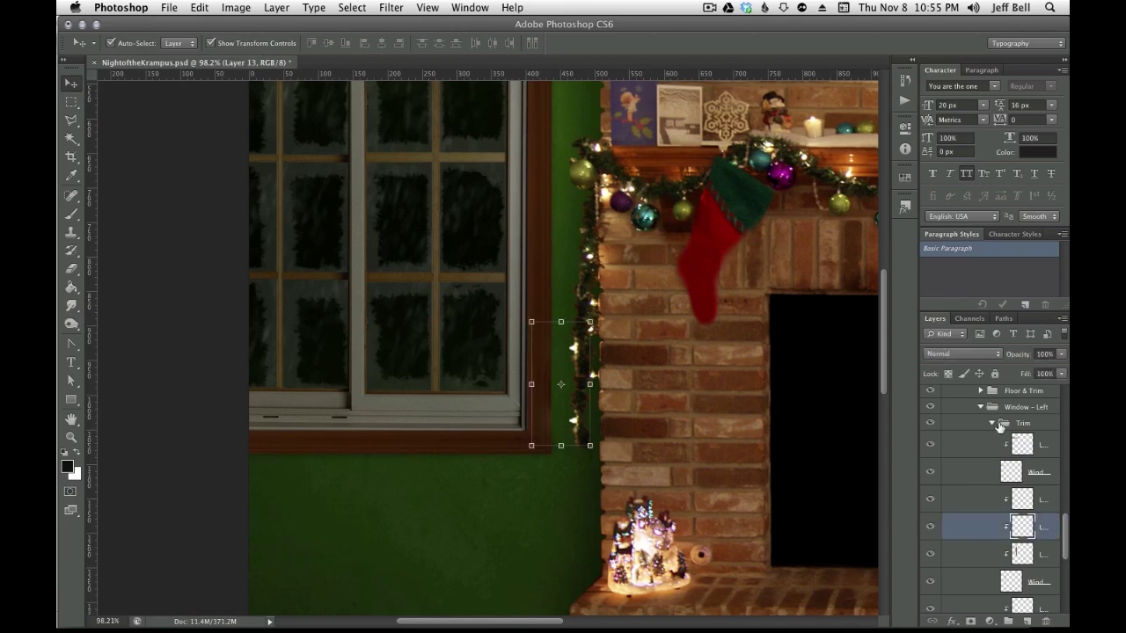
Switch to the Brush with white as the paint colour at a smaller size
click(71, 213)
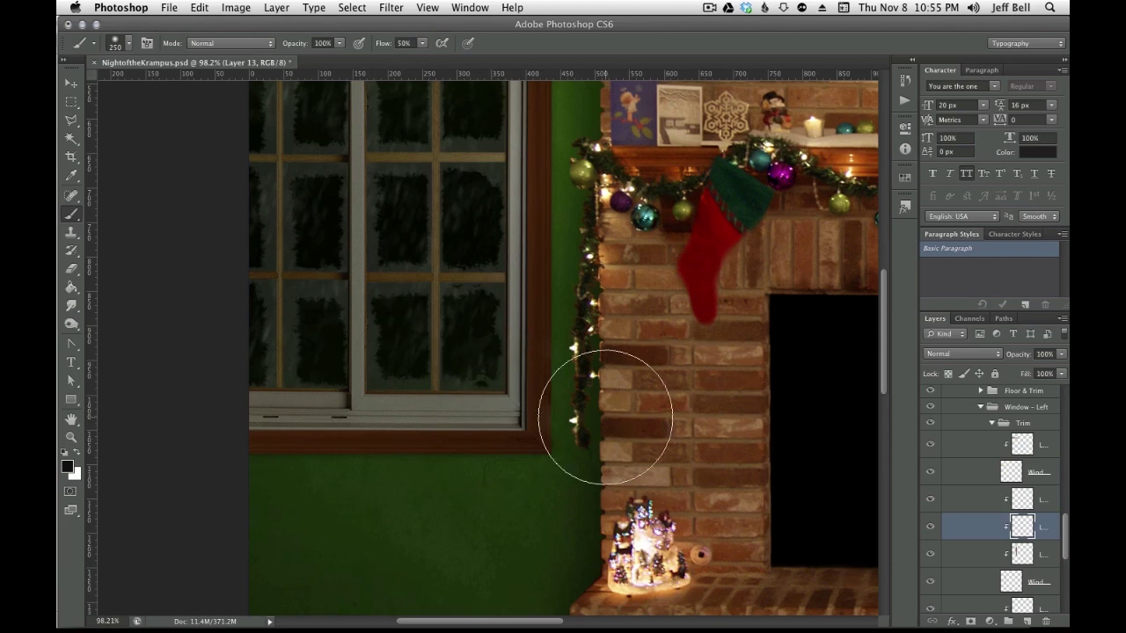
key(x)
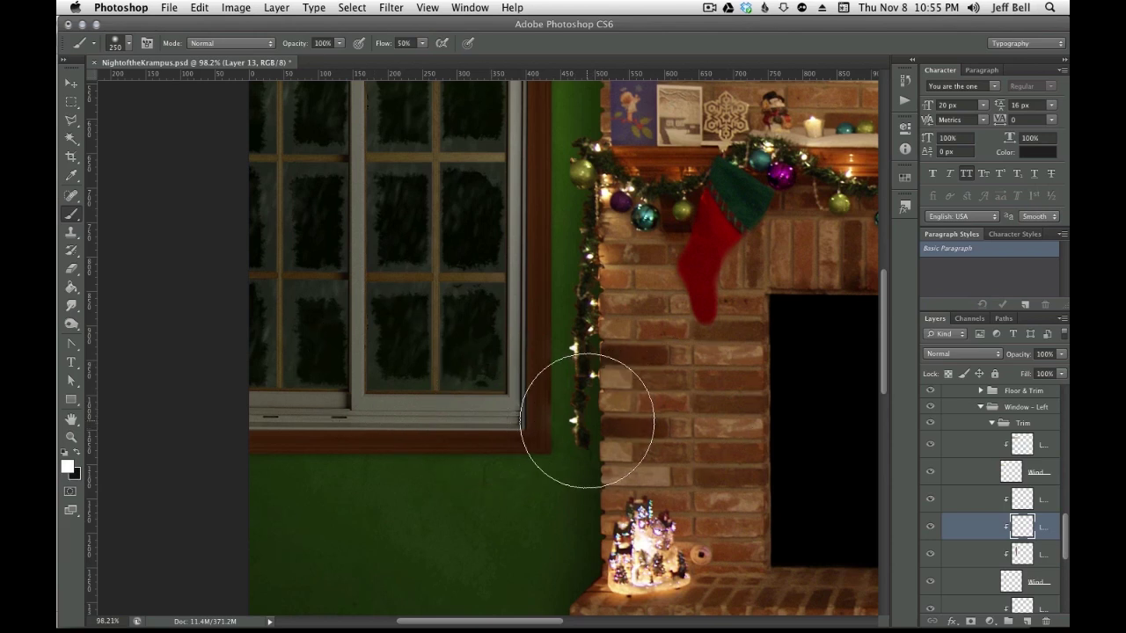
key(bracketleft)
key(bracketleft)
key(bracketleft)
key(bracketleft)
key(bracketleft)
key(bracketleft)
key(bracketleft)
key(bracketleft)
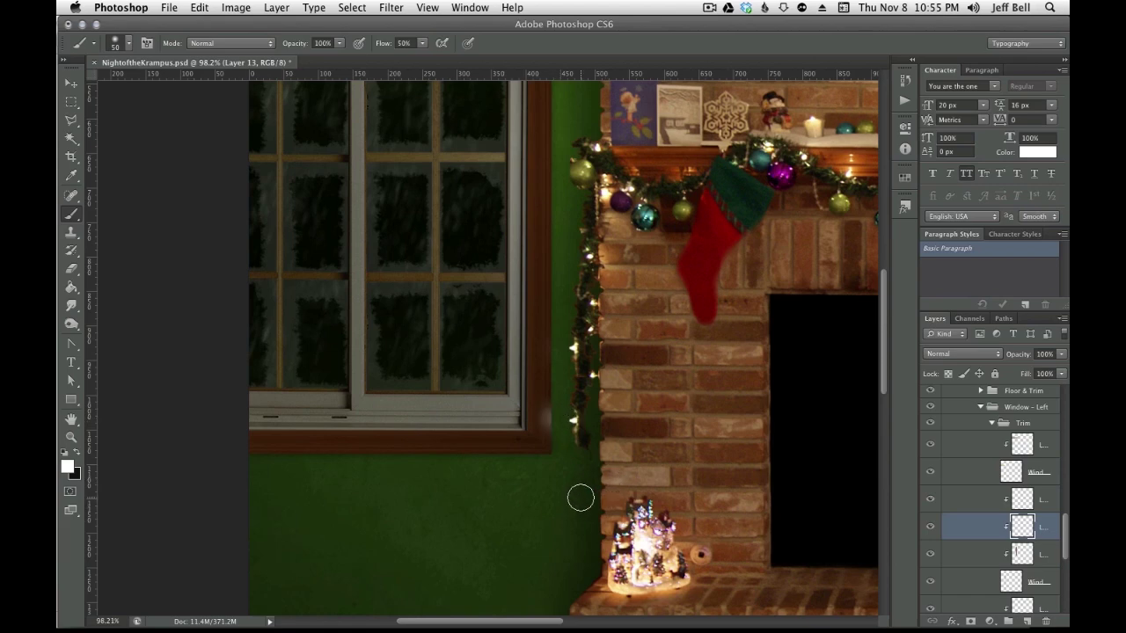
scroll(542, 409, up, 5)
scroll(546, 420, up, 5)
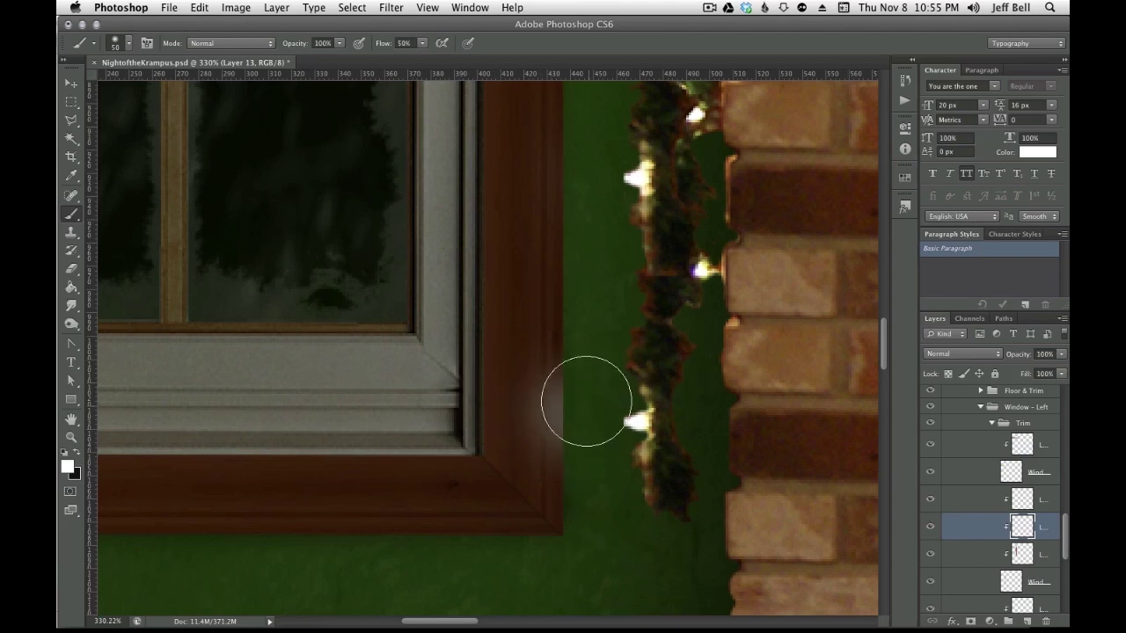
Make Window Trim copy 2 the working layer, adjust paint opacity, and switch to the Move tool
super+click(555, 411)
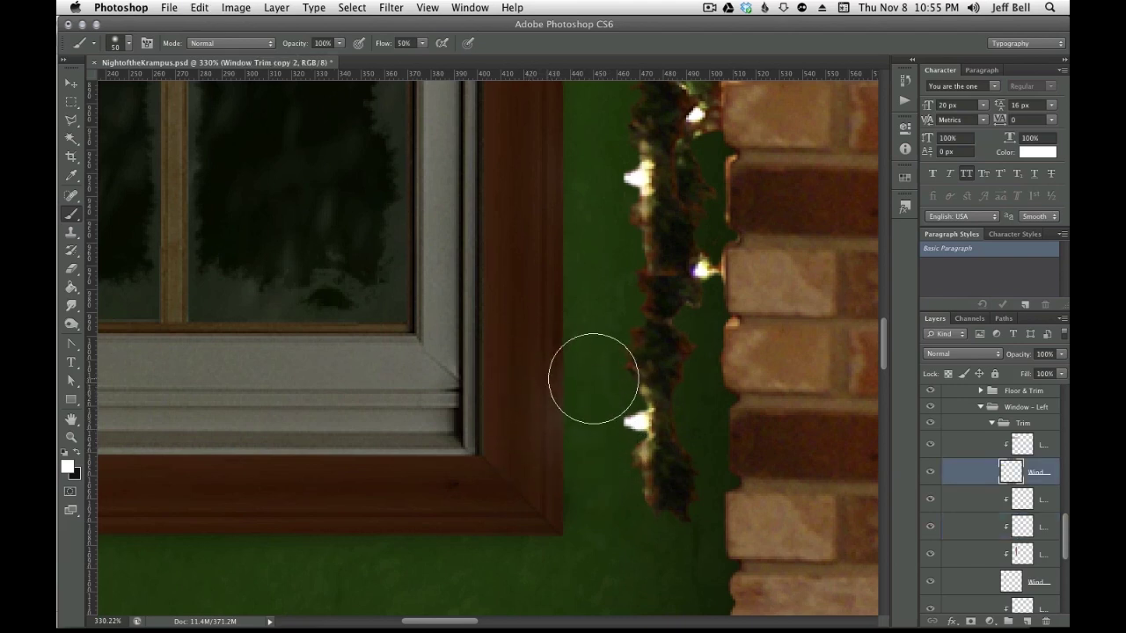
click(317, 43)
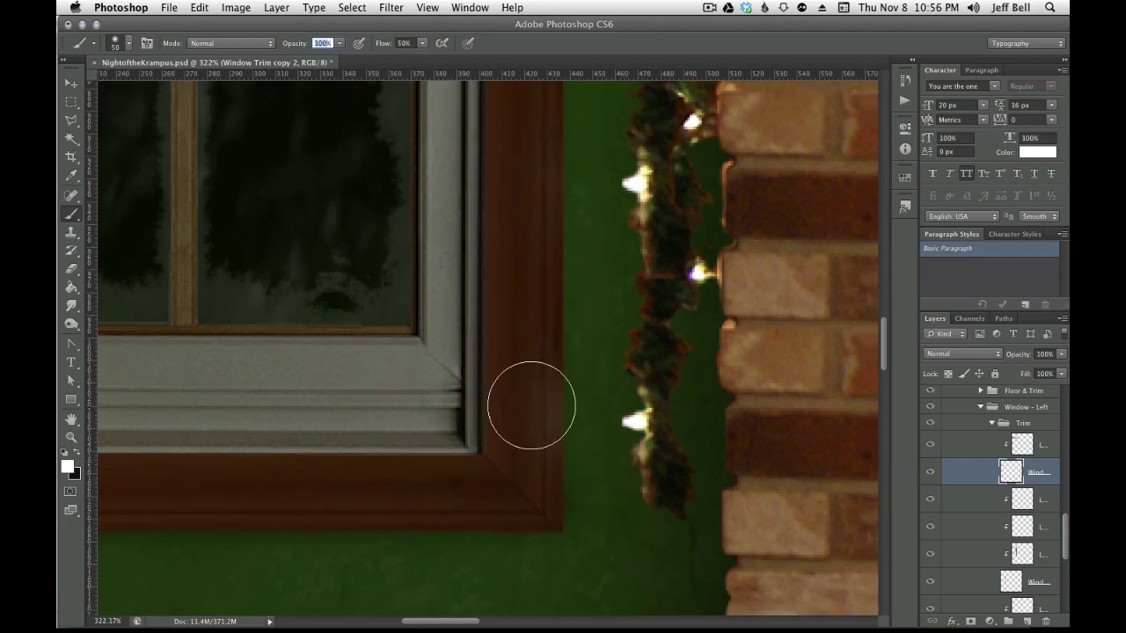
scroll(531, 406, down, 2)
scroll(531, 406, down, 3)
click(71, 83)
scroll(457, 434, down, 4)
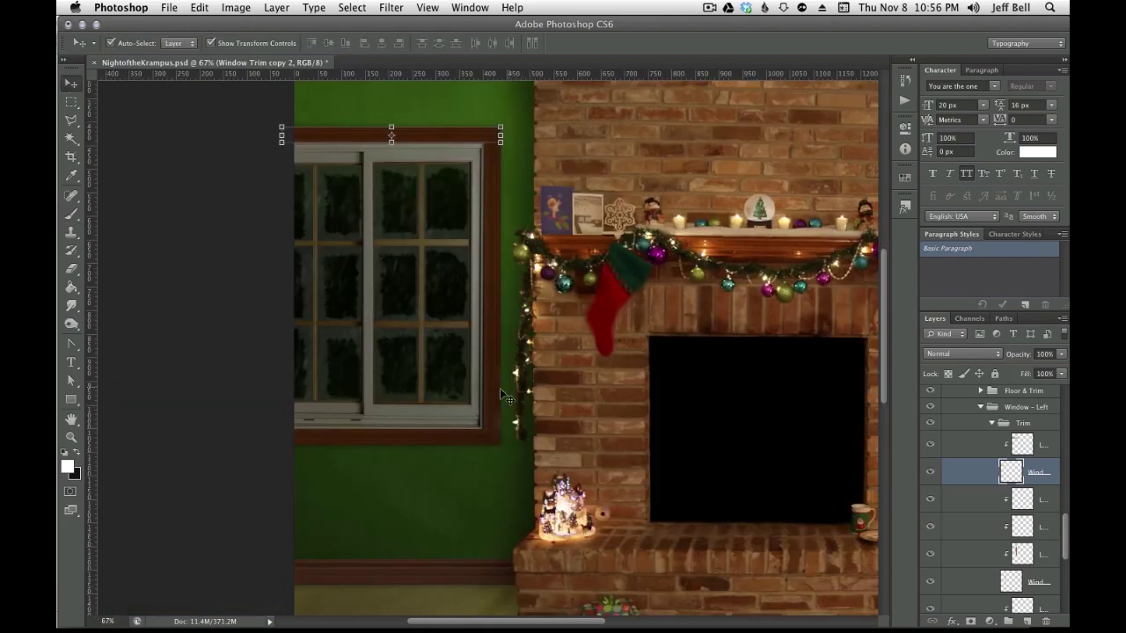
Collapse the Trim and Window – Left groups and select the Wall group
click(993, 424)
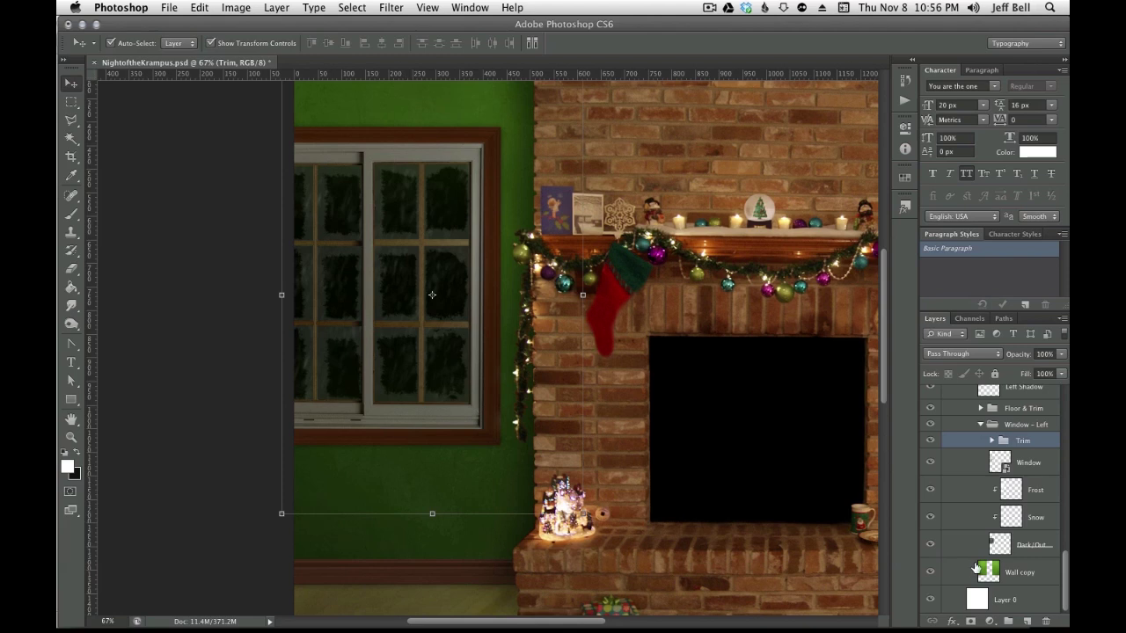
click(982, 425)
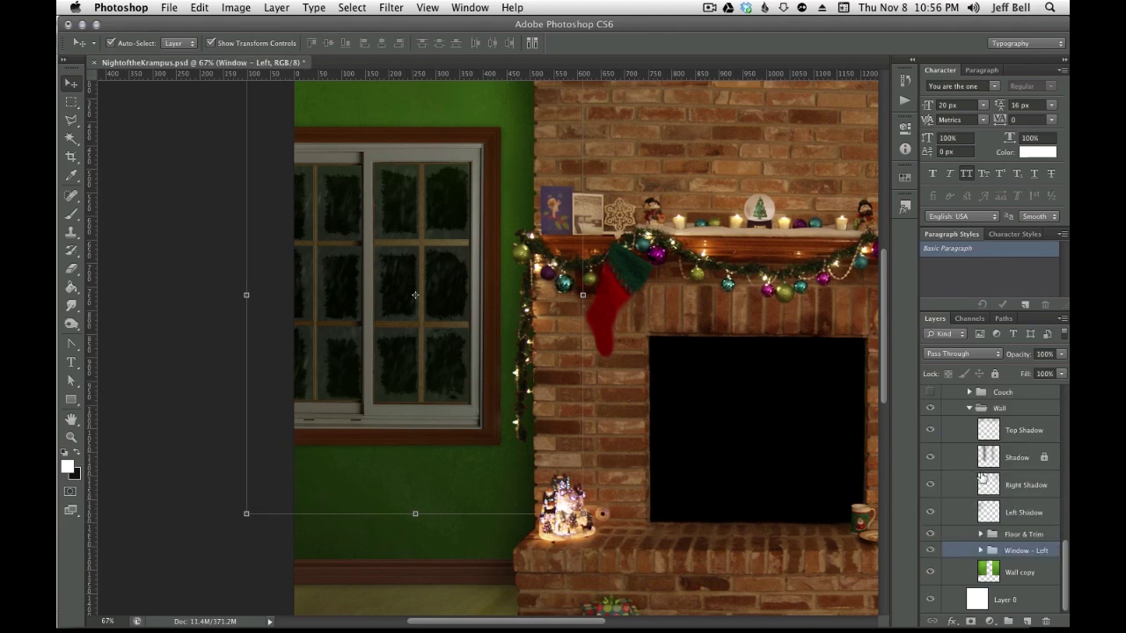
click(971, 409)
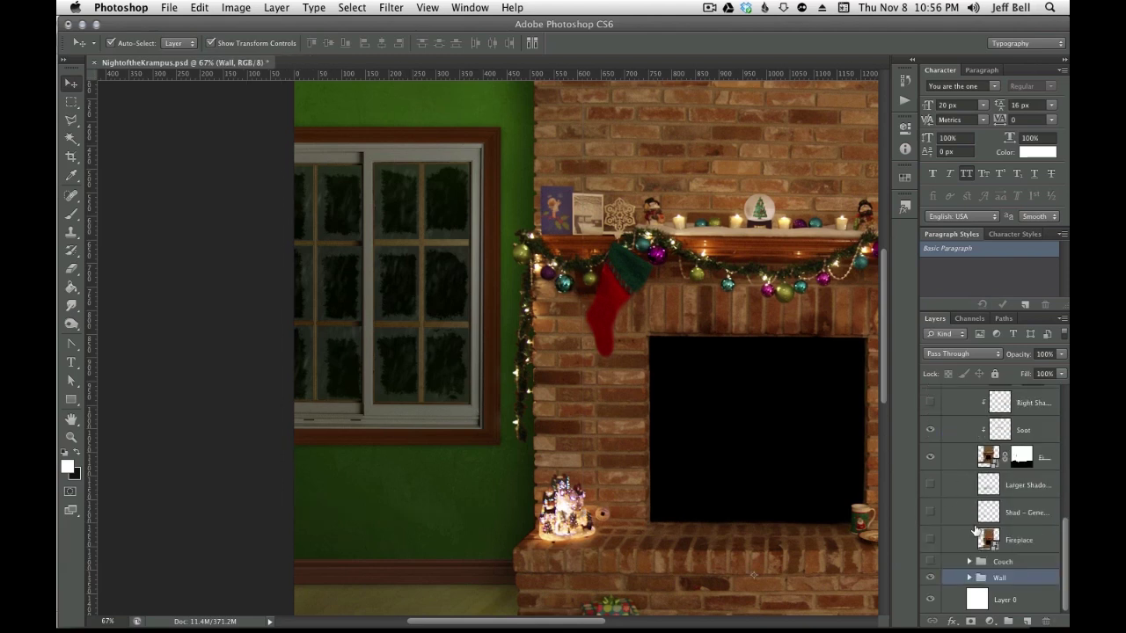
scroll(968, 495, up, 3)
scroll(967, 497, up, 1)
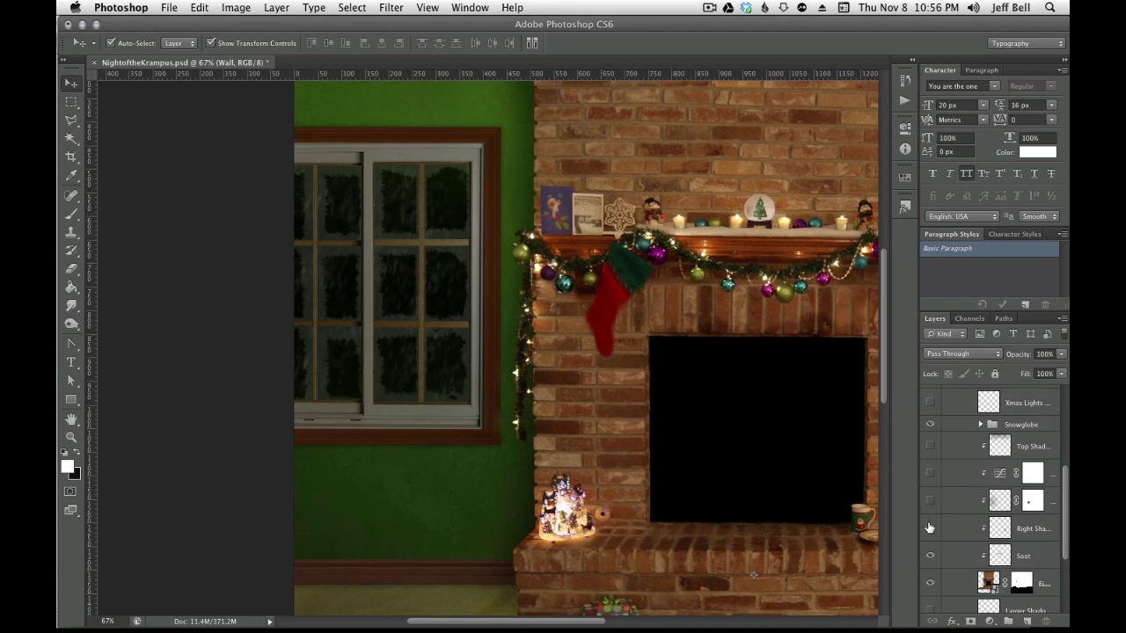
drag(650, 454, 477, 402)
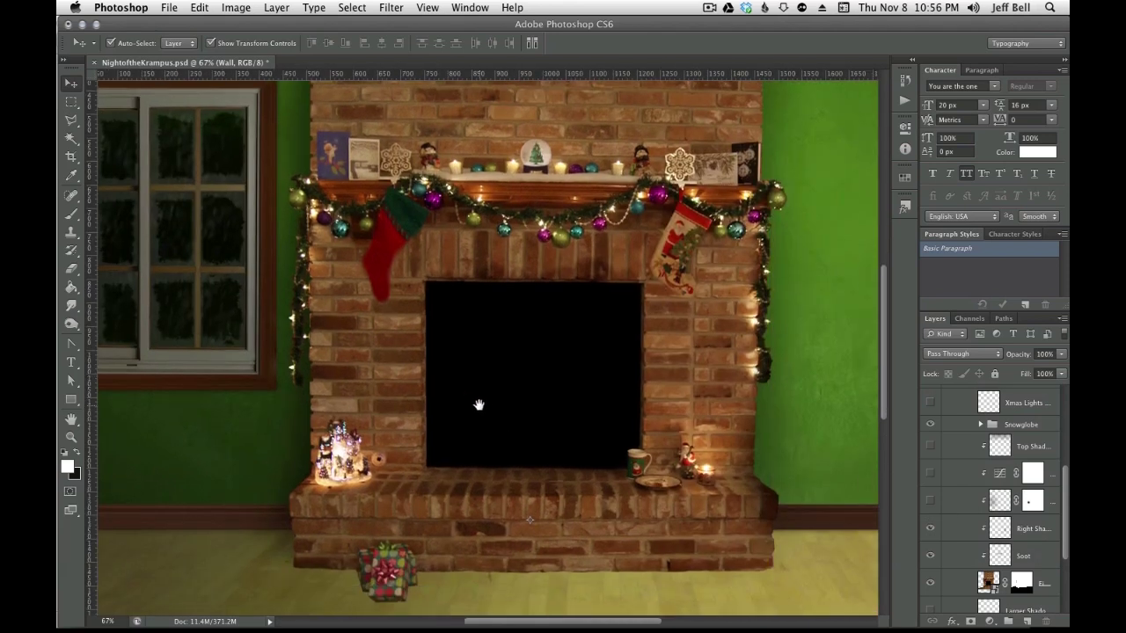
Show the fireplace's right, left/hearth and top shadows, leaving the brick-brightening adjustment hidden
click(929, 529)
click(933, 501)
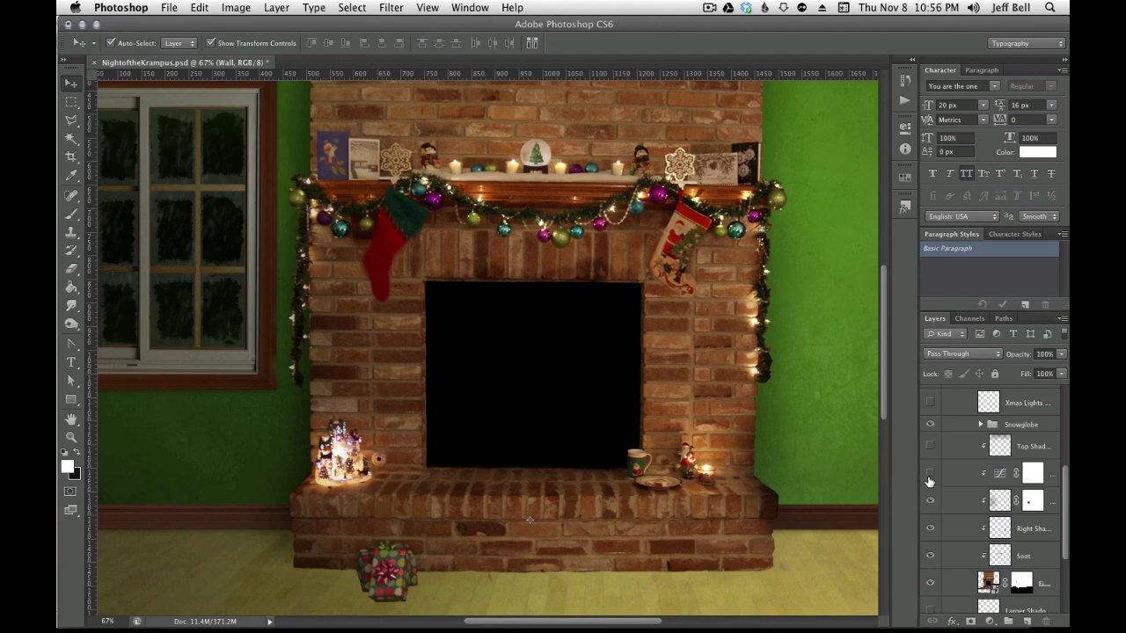
click(929, 474)
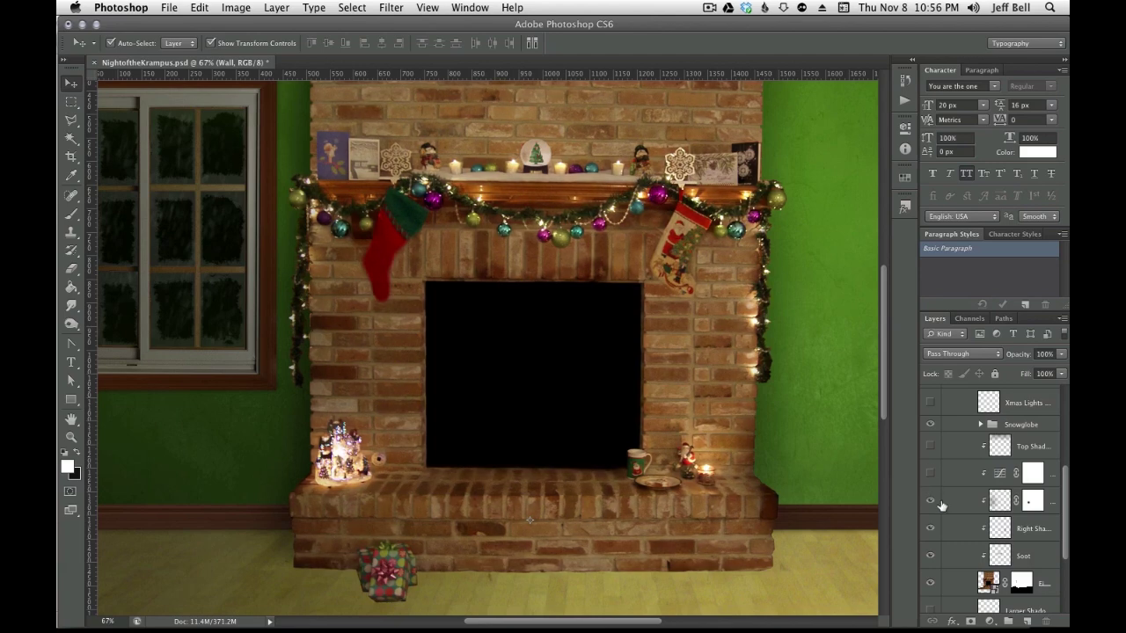
click(930, 474)
click(930, 474)
click(929, 474)
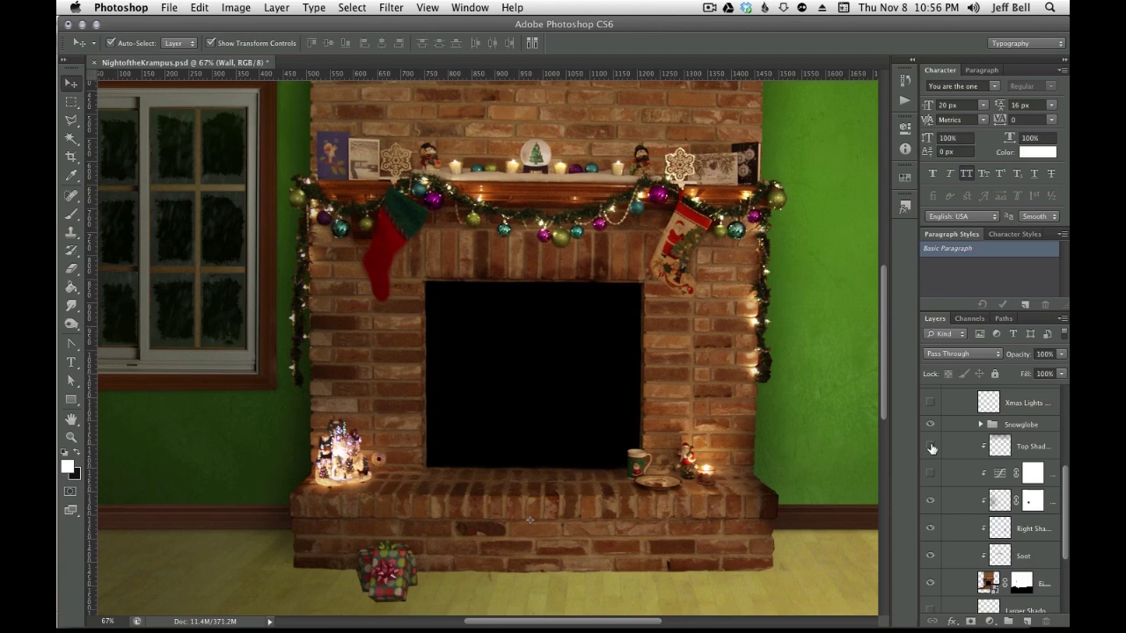
click(932, 449)
Show the larger floor shadow and second fireplace shadow, then fit the image on screen
drag(590, 213, 593, 414)
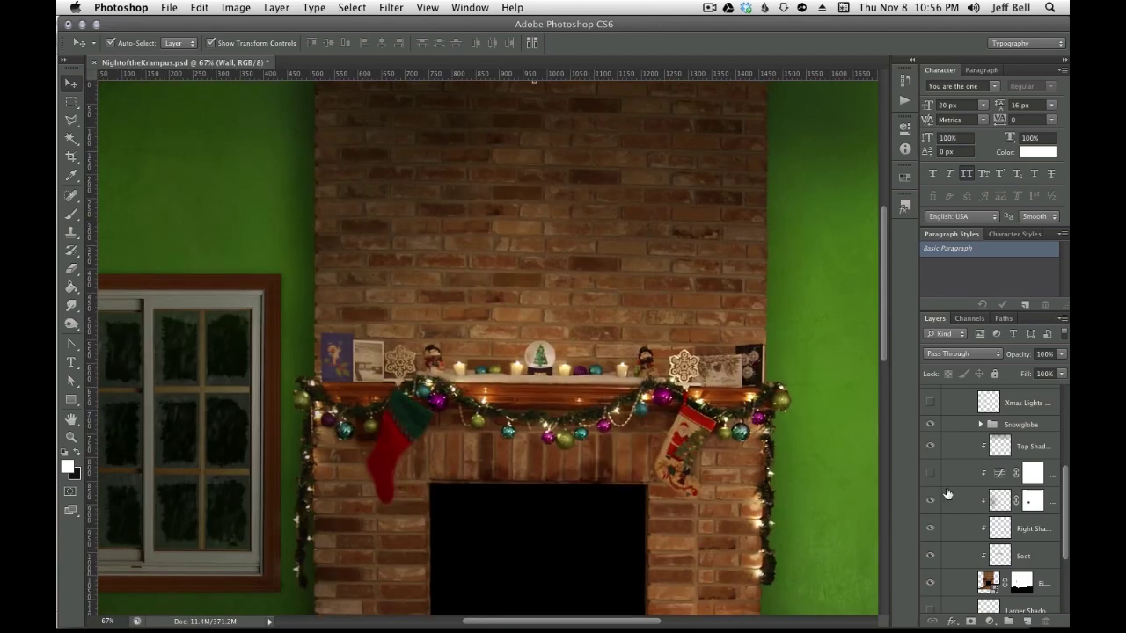
scroll(947, 494, down, 2)
scroll(947, 494, down, 1)
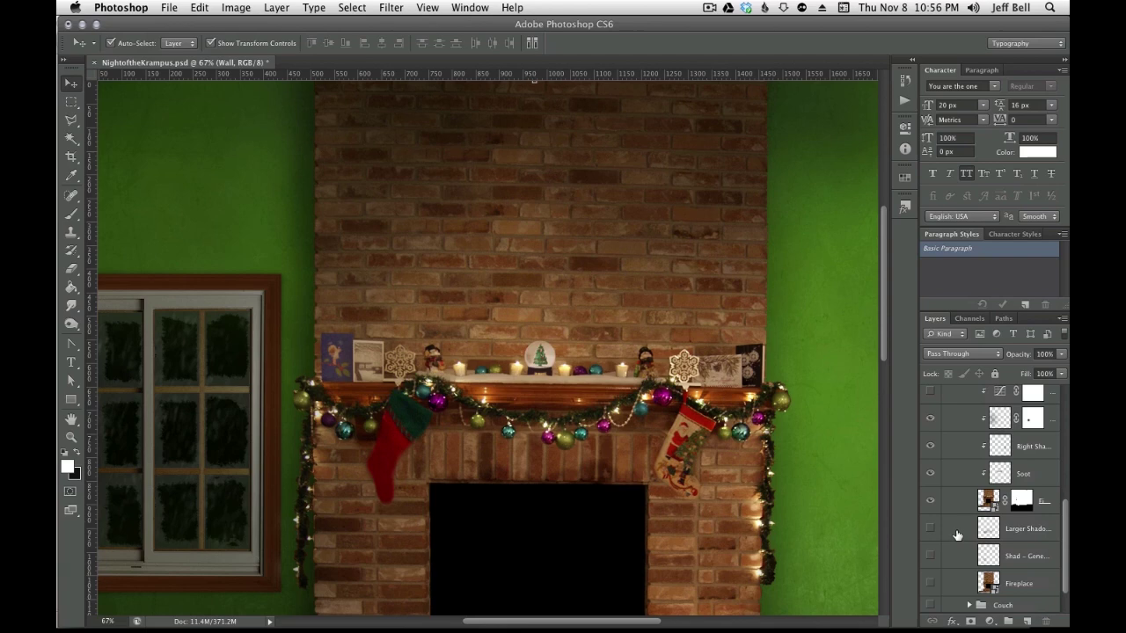
click(930, 556)
click(930, 528)
key(super+0)
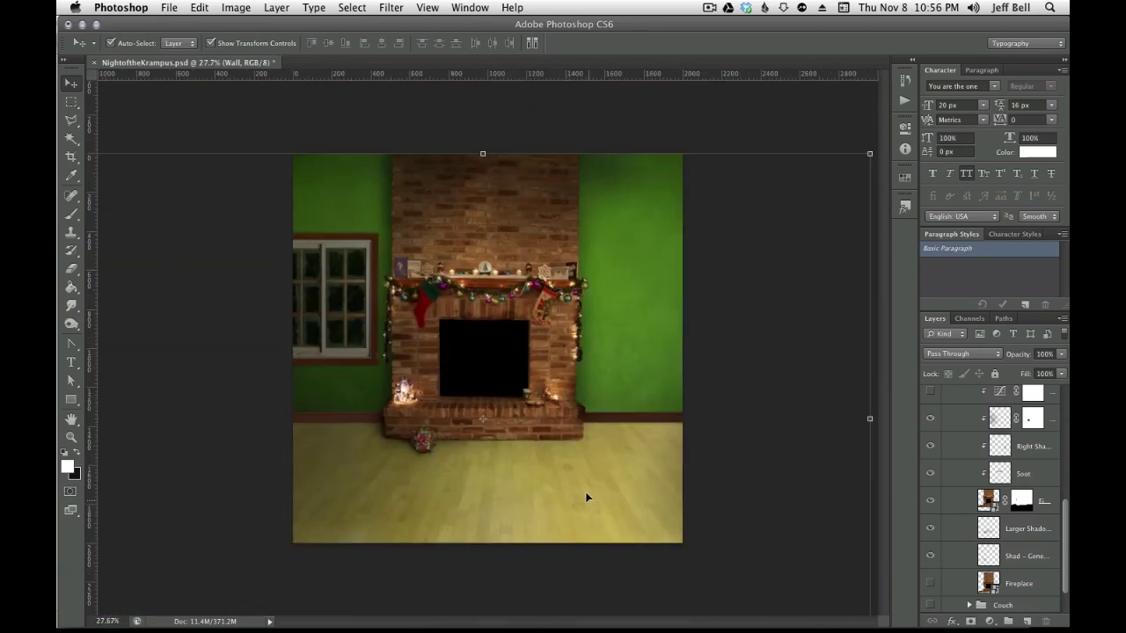
Deselect the Wall group and toggle the two floor shadow layers off and on to compare
click(397, 120)
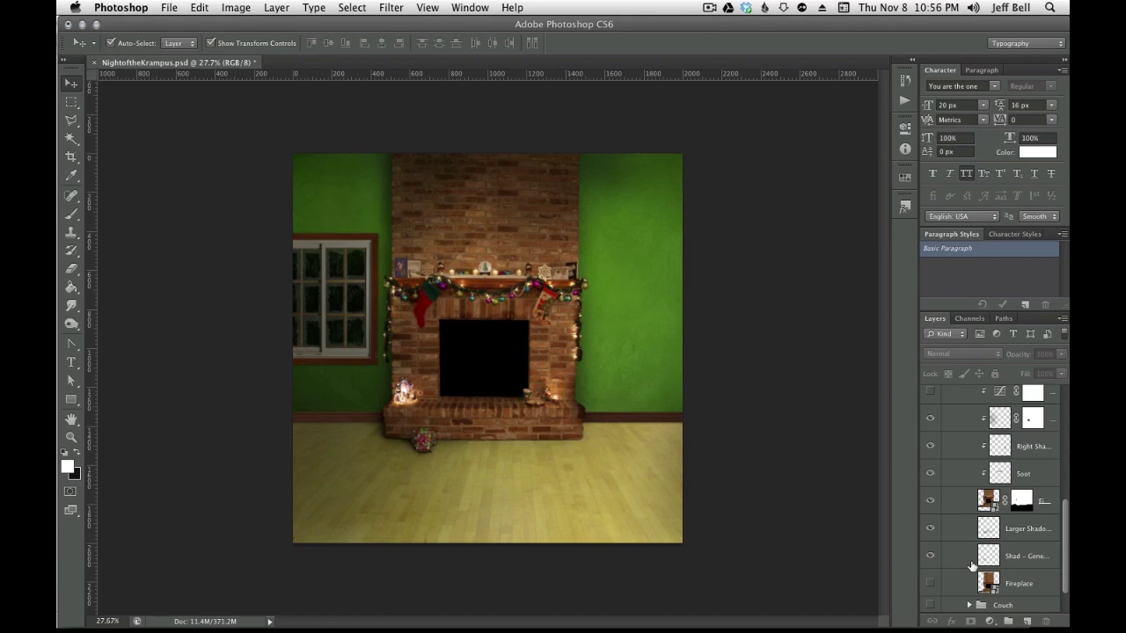
click(930, 556)
click(929, 528)
scroll(363, 464, up, 3)
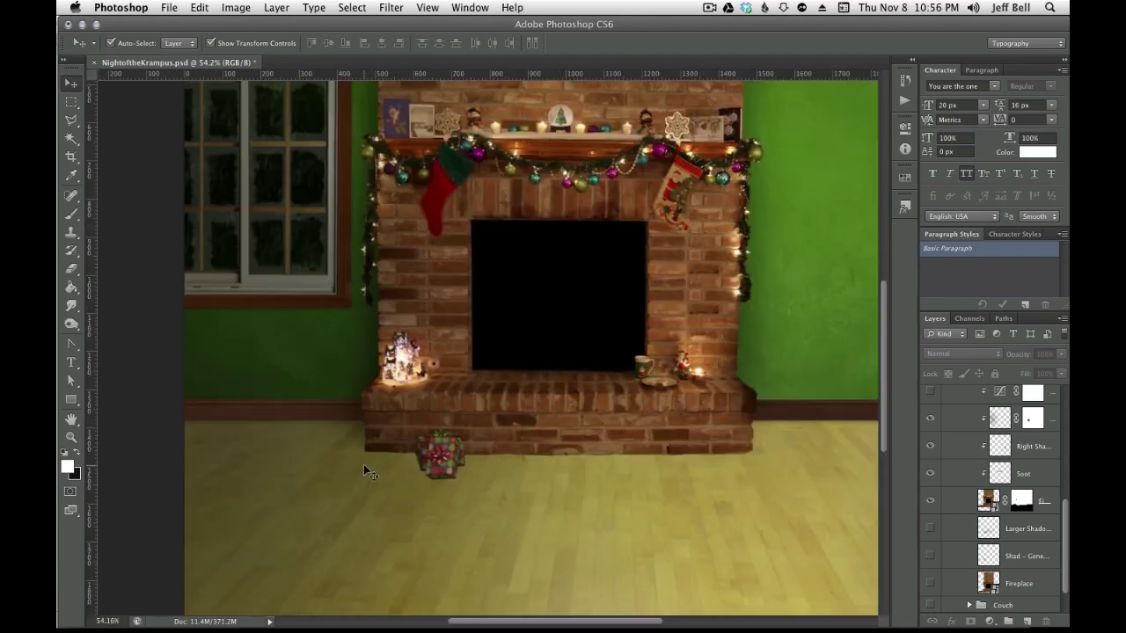
scroll(364, 464, up, 2)
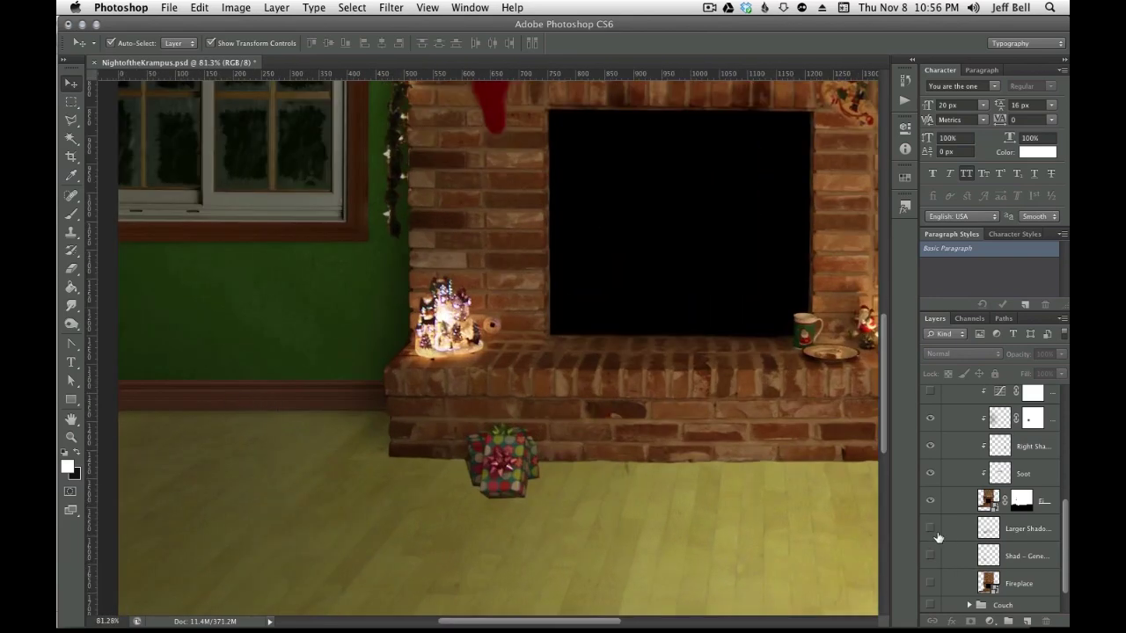
click(930, 529)
click(930, 556)
Zoom in on the hearth base and gift box, then hide the Larger Shadow layer
drag(716, 445, 522, 382)
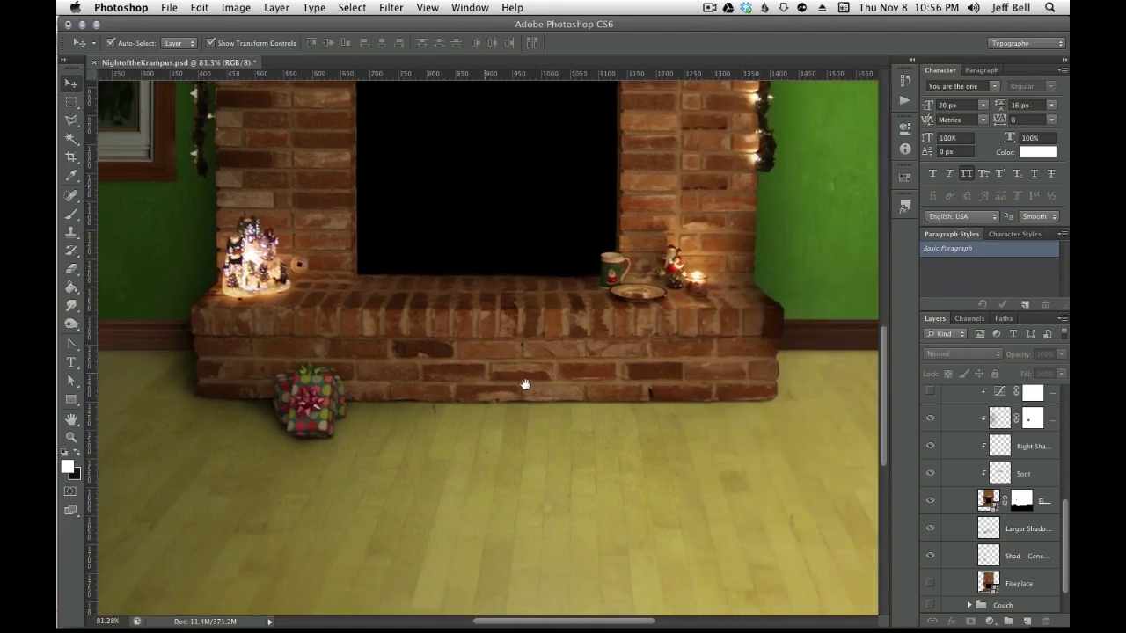
scroll(753, 406, up, 3)
scroll(727, 415, up, 2)
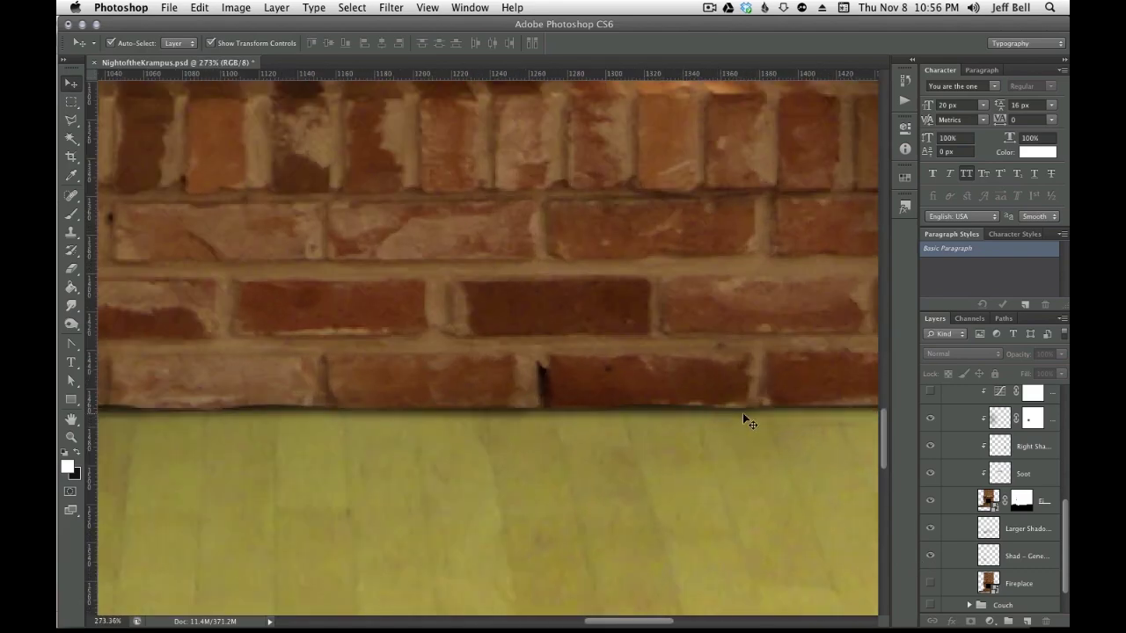
drag(583, 428, 792, 414)
drag(352, 400, 572, 395)
drag(472, 397, 829, 410)
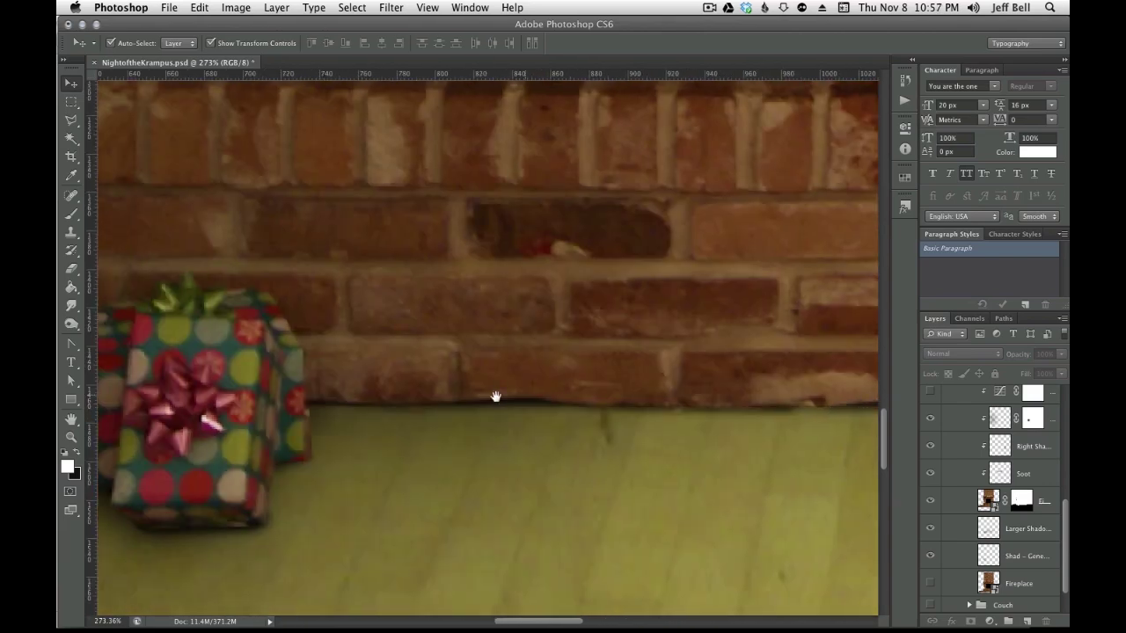
drag(458, 409, 597, 423)
scroll(546, 436, down, 2)
scroll(547, 435, down, 1)
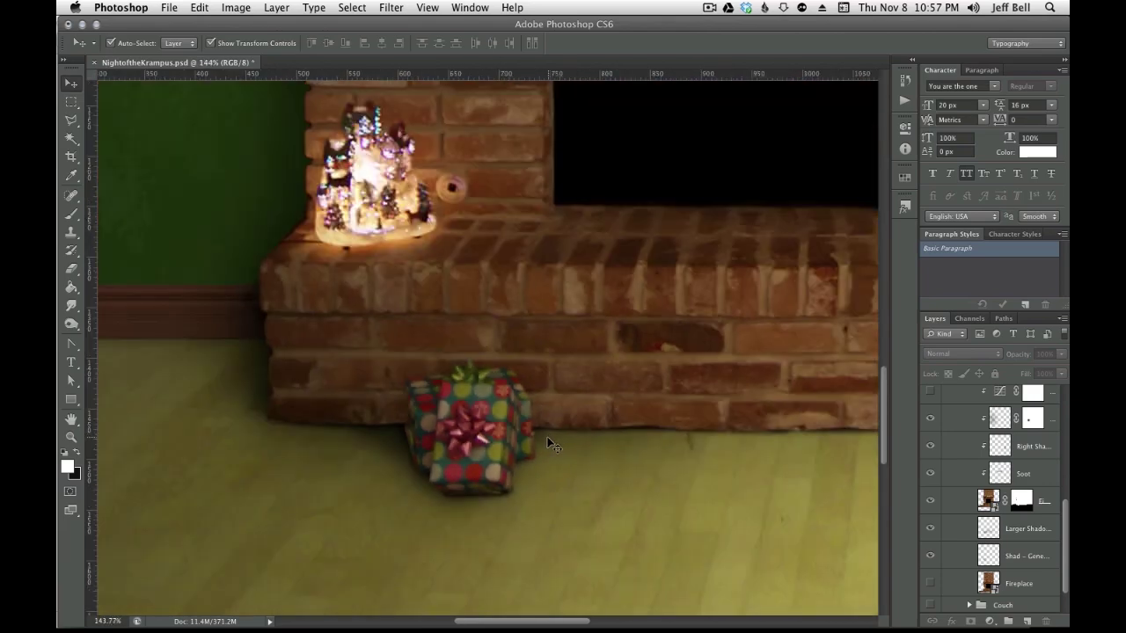
scroll(548, 445, down, 1)
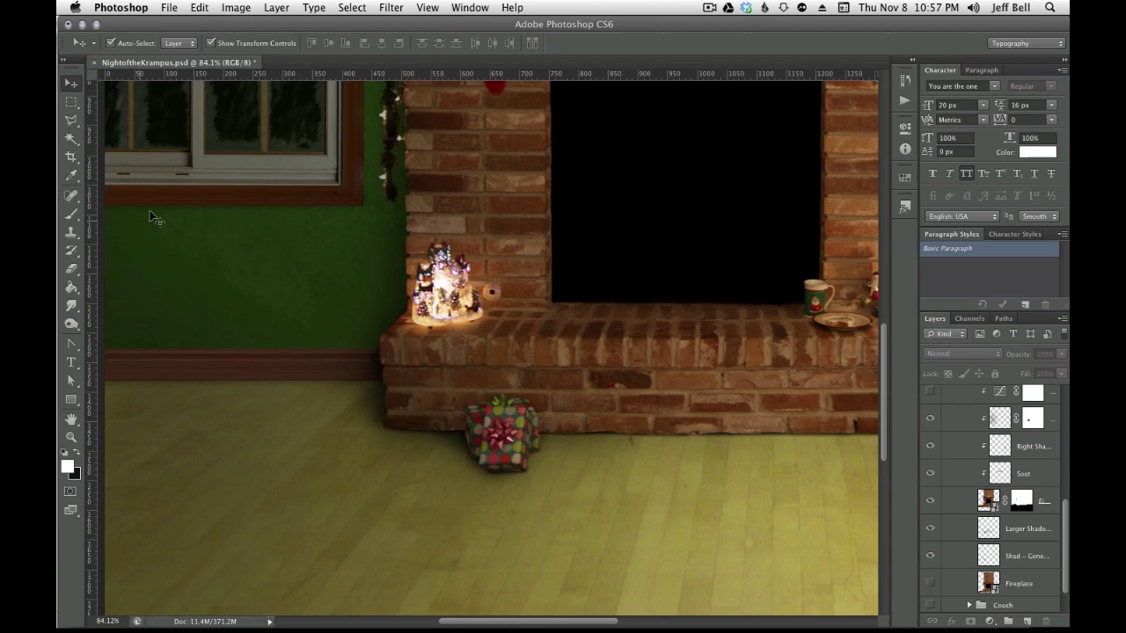
scroll(149, 215, up, 2)
scroll(176, 210, up, 1)
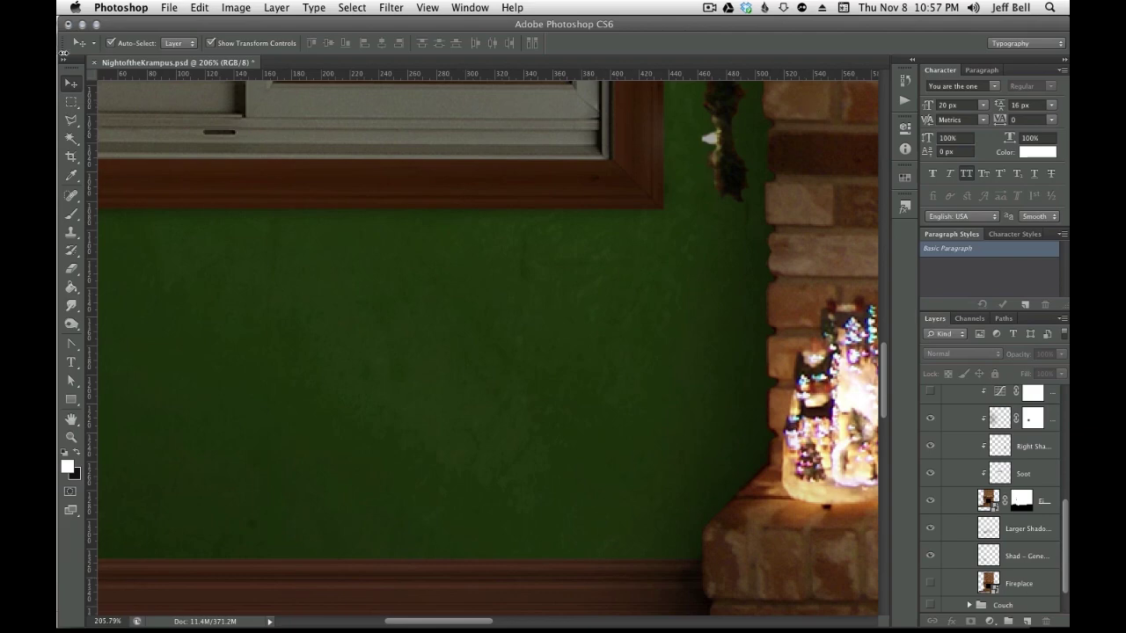
scroll(627, 428, down, 2)
scroll(627, 429, down, 1)
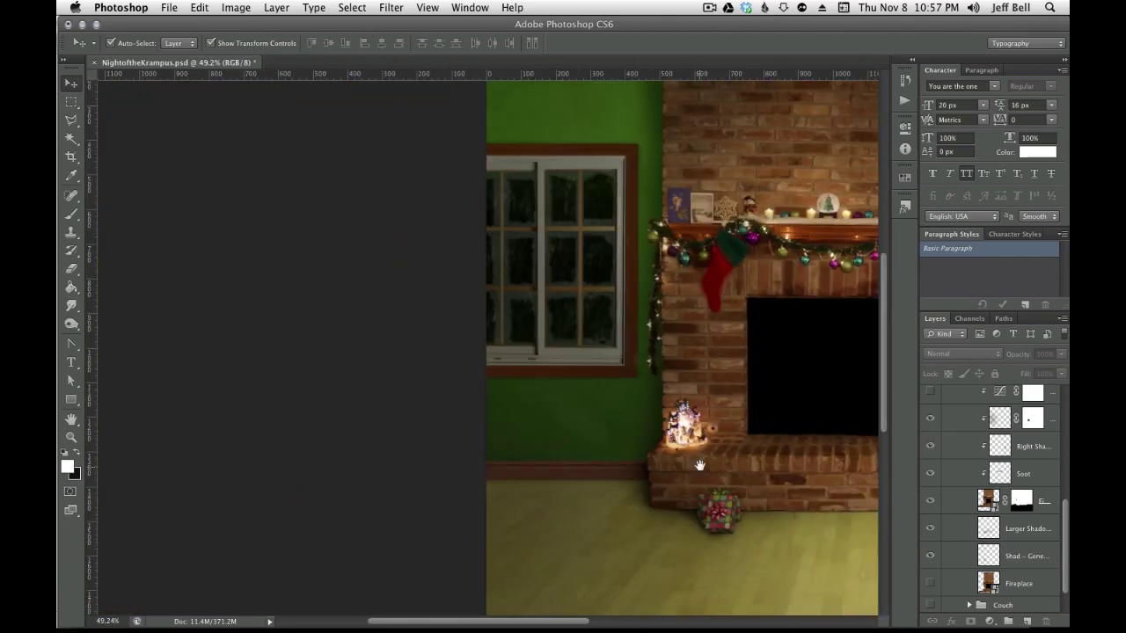
scroll(698, 468, down, 1)
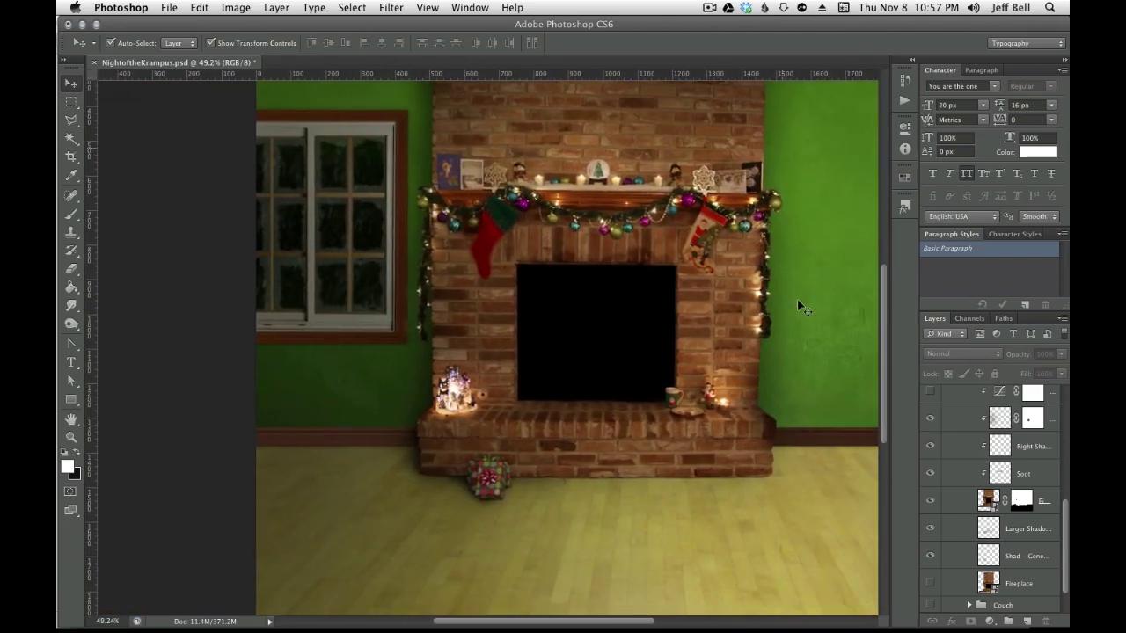
scroll(423, 475, up, 2)
scroll(350, 495, up, 1)
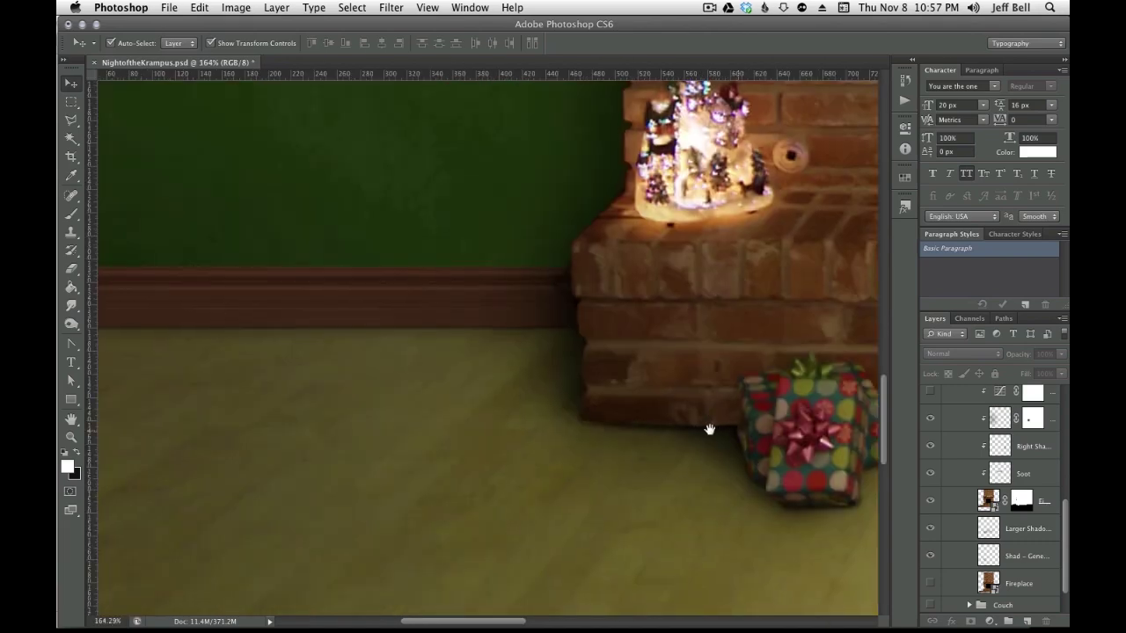
scroll(585, 421, up, 1)
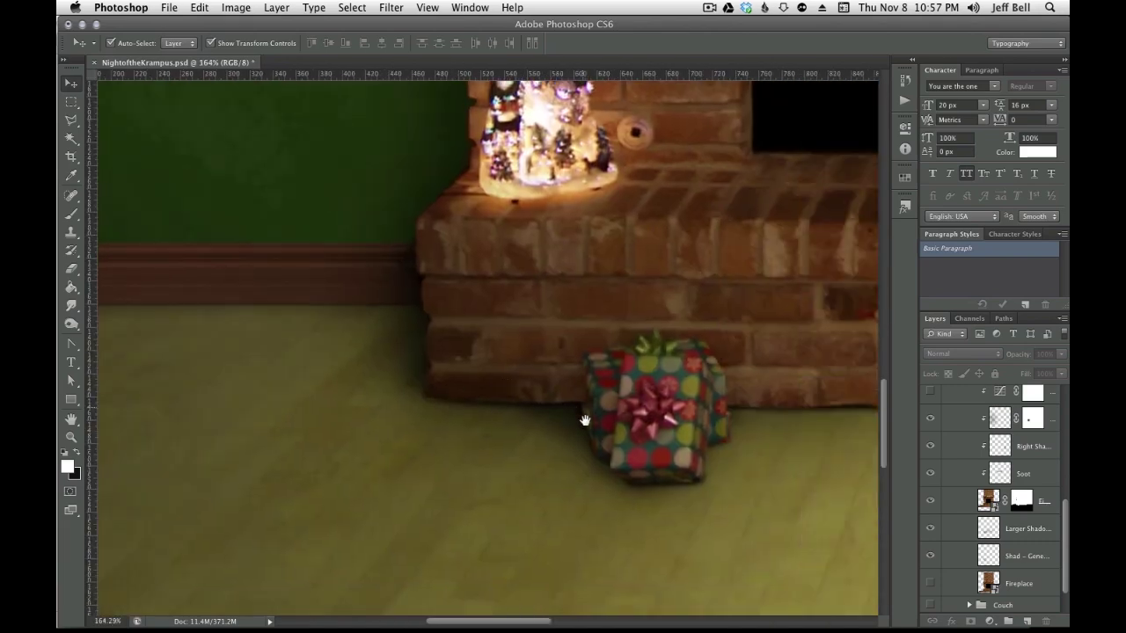
click(929, 528)
scroll(717, 464, down, 3)
scroll(528, 352, down, 2)
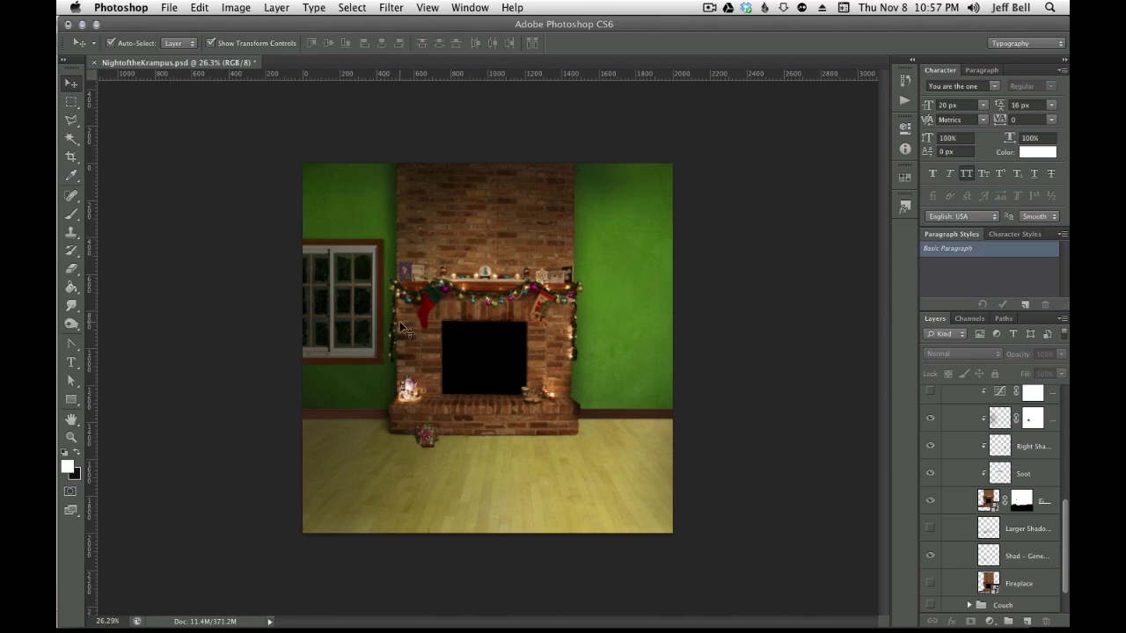
Select the Shad – Generic/Under layer with a soft 193 px brush
key(b)
click(1020, 553)
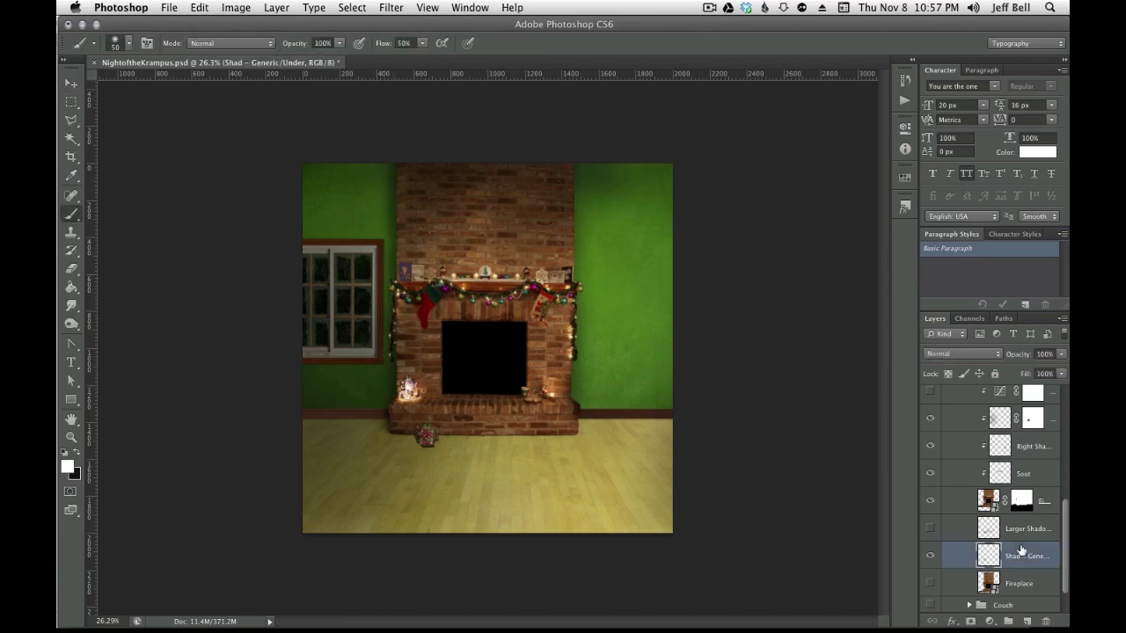
scroll(378, 453, up, 3)
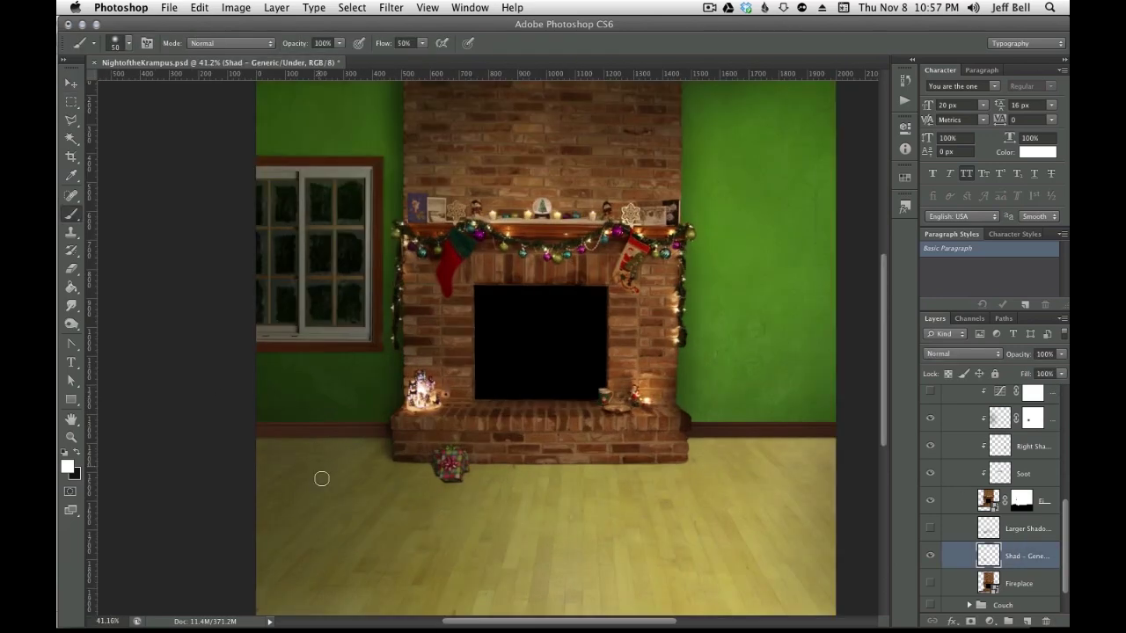
scroll(317, 471, up, 3)
scroll(318, 483, up, 1)
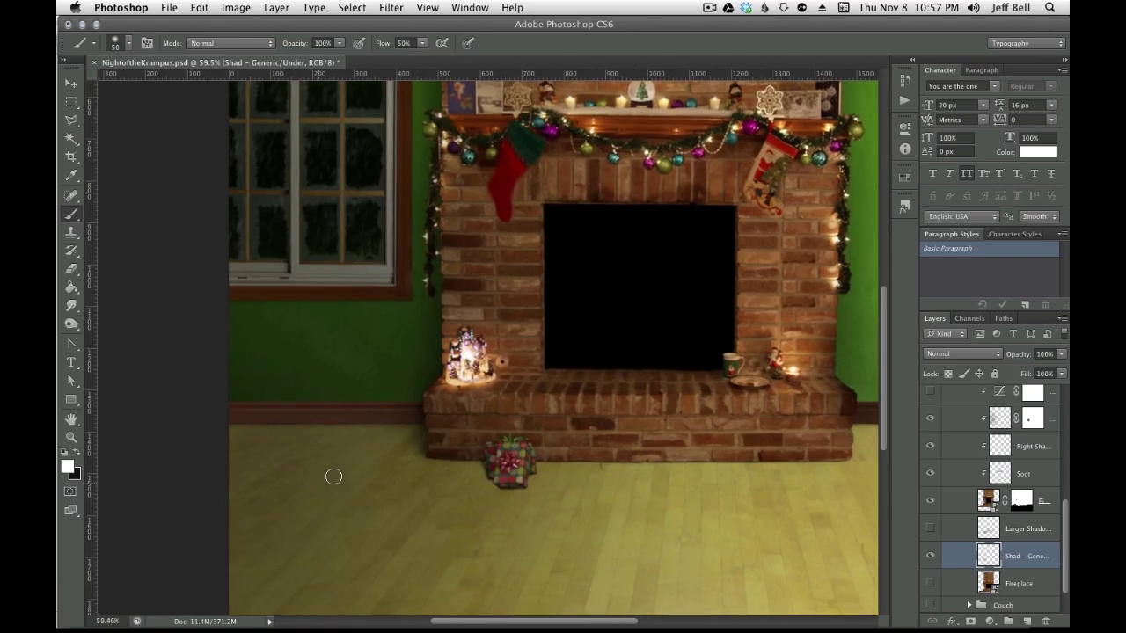
right_click(388, 452)
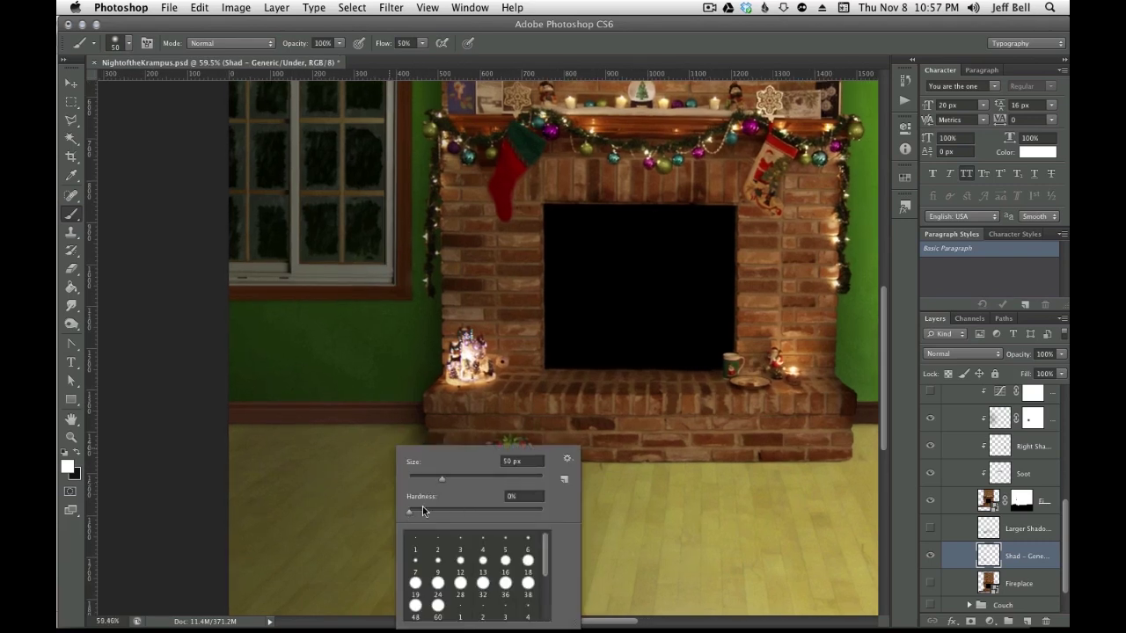
text(193)
key(Return)
key(Return)
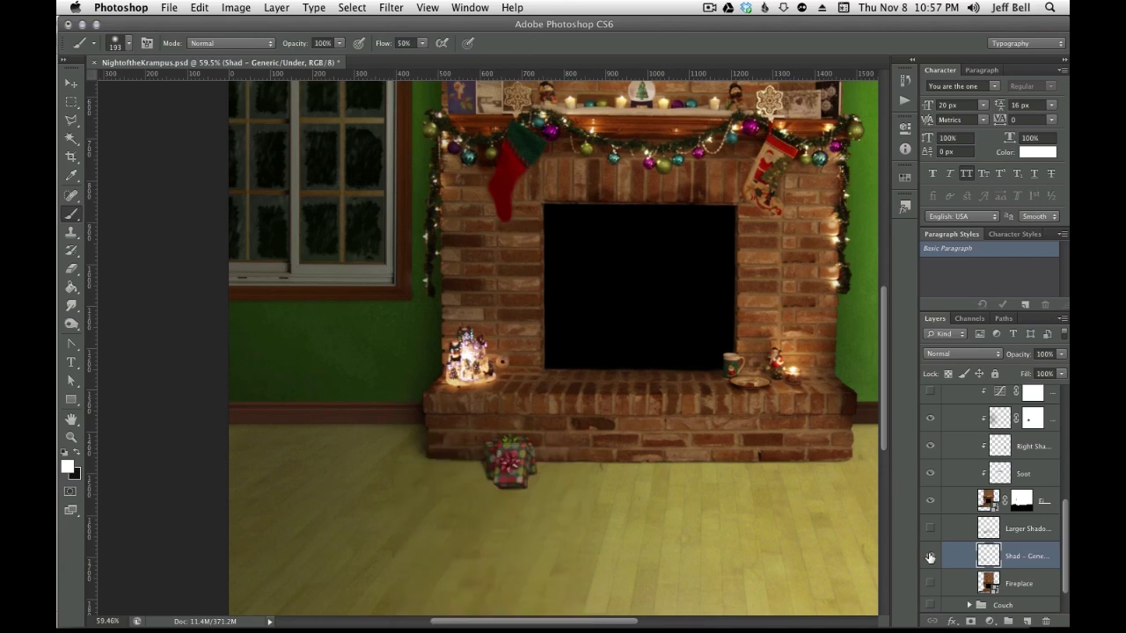
On a new layer, paint a faint black shadow at 25% opacity at the hearth corner
click(1028, 621)
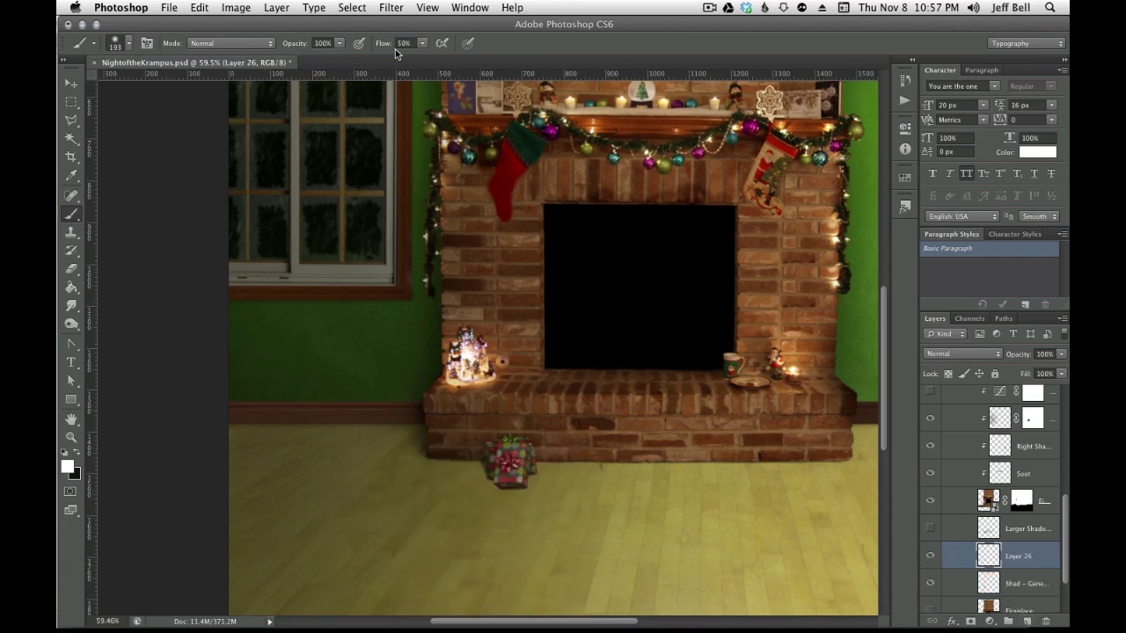
click(322, 43)
text(25)
key(Return)
click(78, 453)
drag(502, 447, 410, 417)
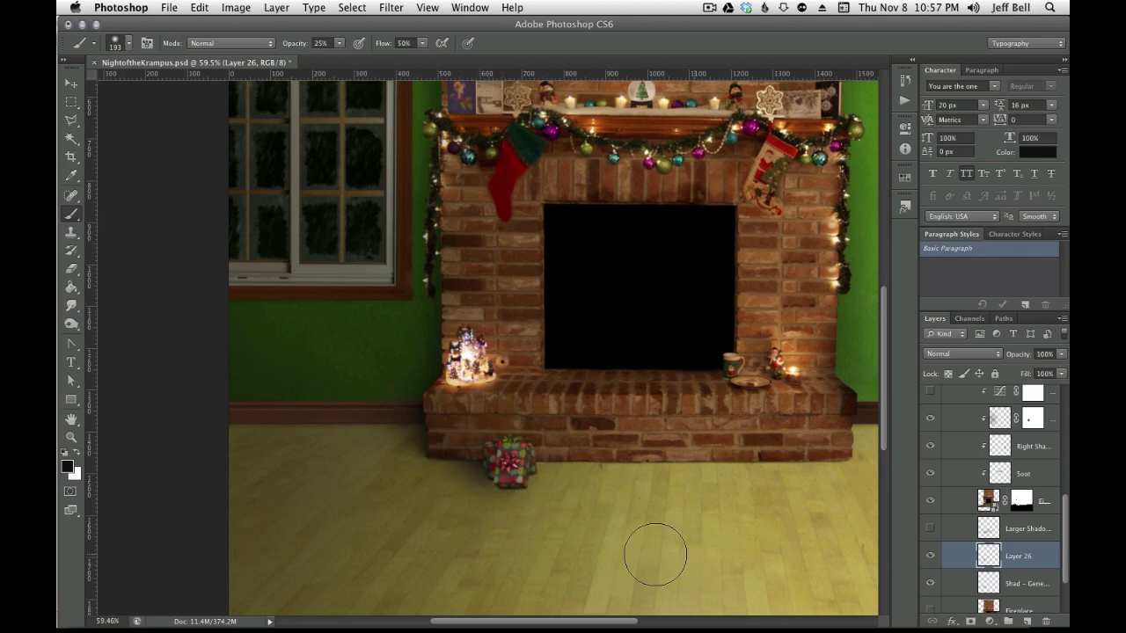
Darken the hearth's lower-left corner shadow at 75% opacity and reset colours to black and white
scroll(464, 479, up, 1)
scroll(464, 479, up, 1)
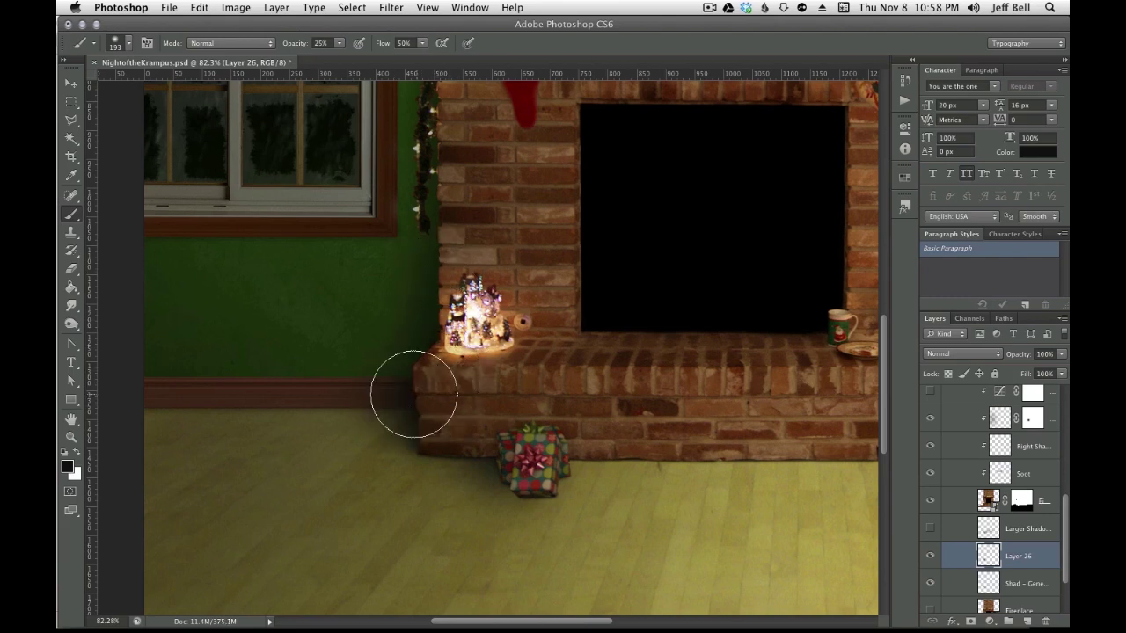
drag(548, 472, 429, 408)
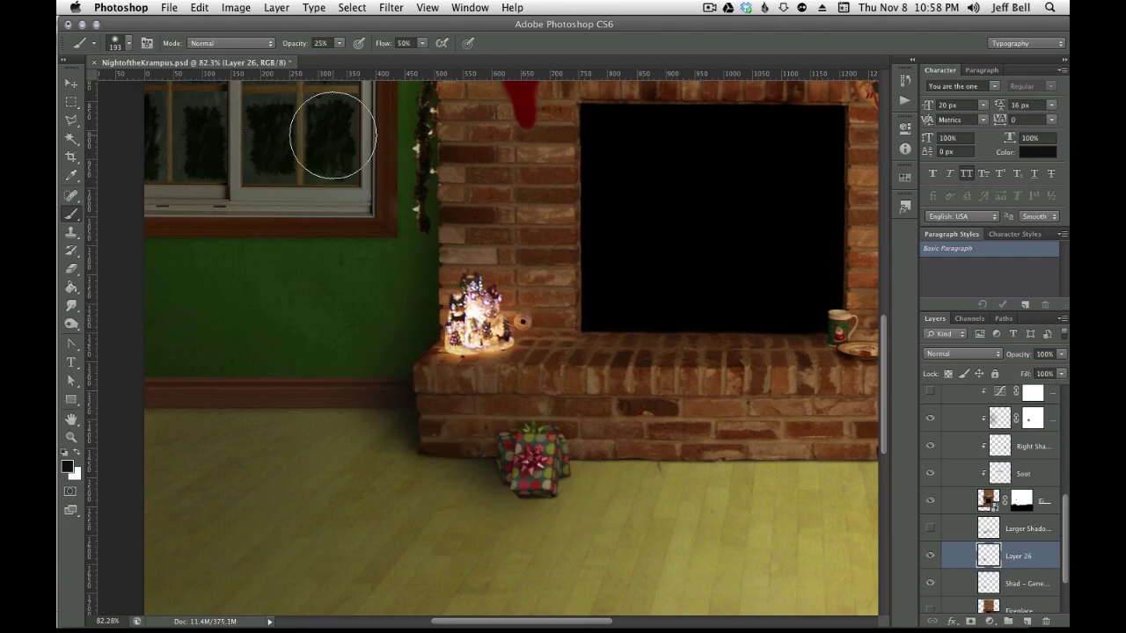
click(321, 43)
text(75)
key(Return)
click(423, 409)
click(64, 453)
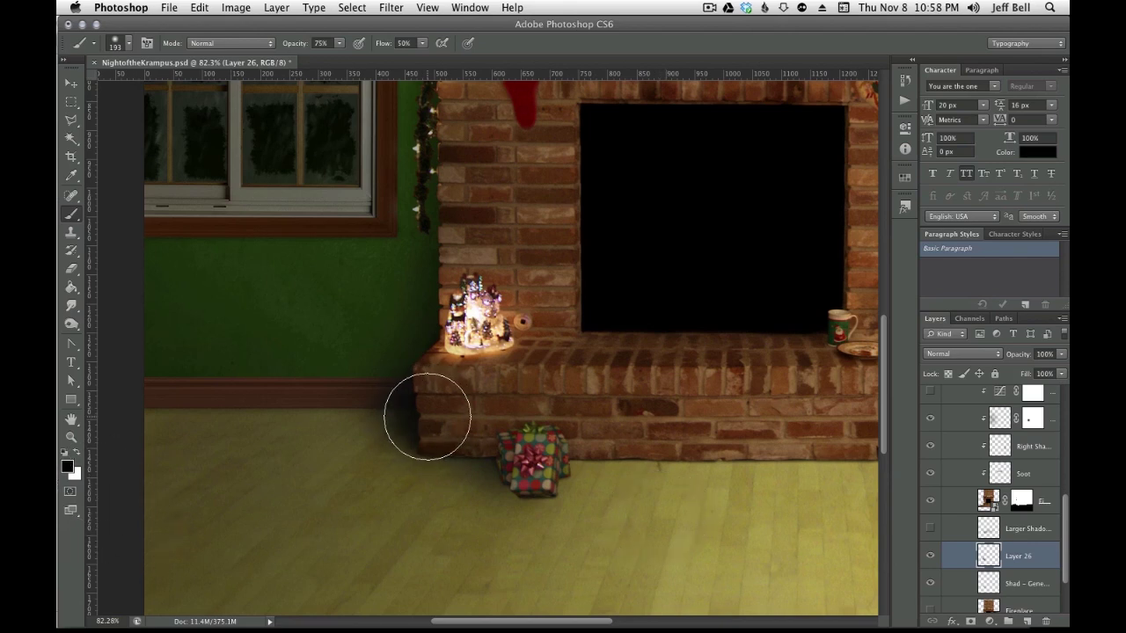
Toggle the painted shadow layer off and on to compare
scroll(577, 540, down, 3)
scroll(495, 484, down, 2)
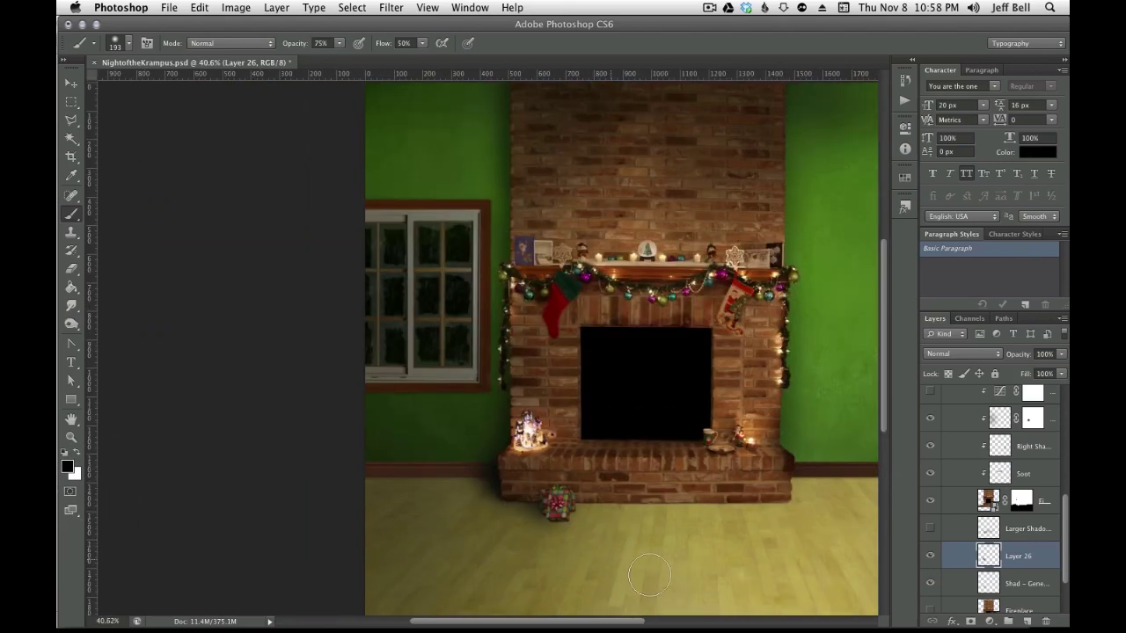
click(929, 556)
click(929, 556)
Delete Layer 26 and turn the Larger Shadow layer back on
click(1045, 622)
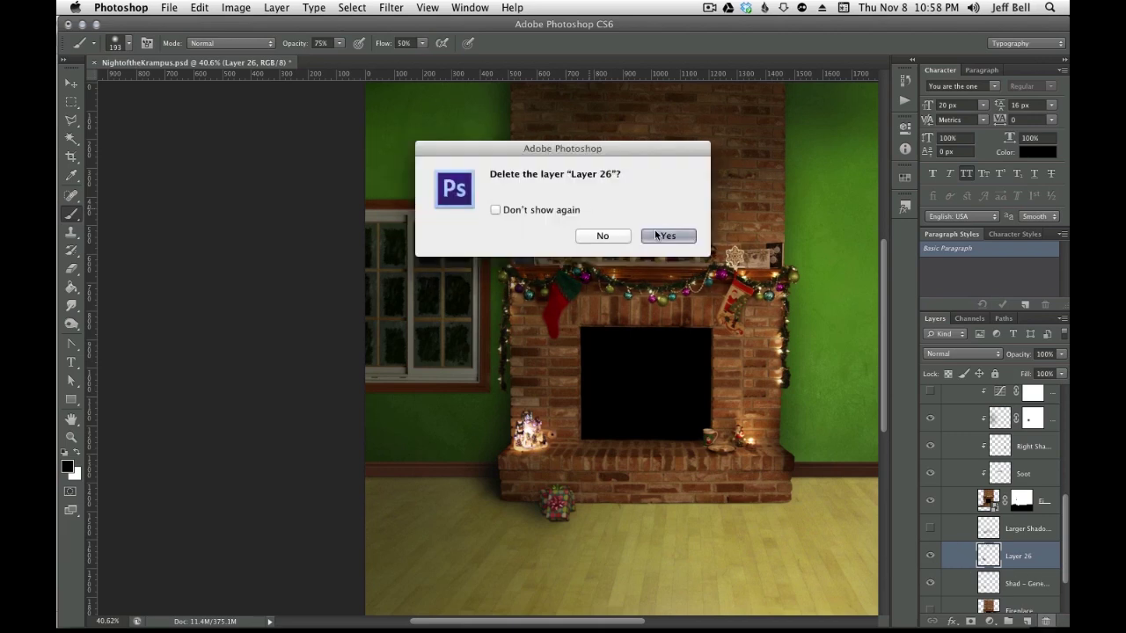
click(670, 236)
click(930, 528)
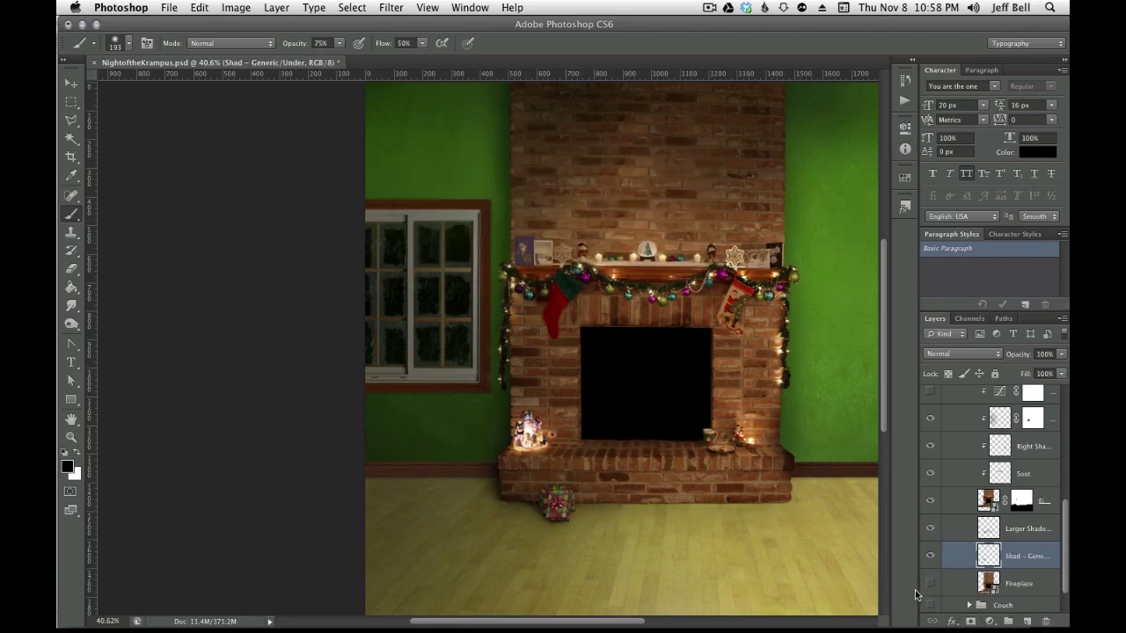
Collapse the Fireplace group, switch to the Move tool and deselect the group
scroll(951, 582, up, 3)
scroll(964, 474, up, 3)
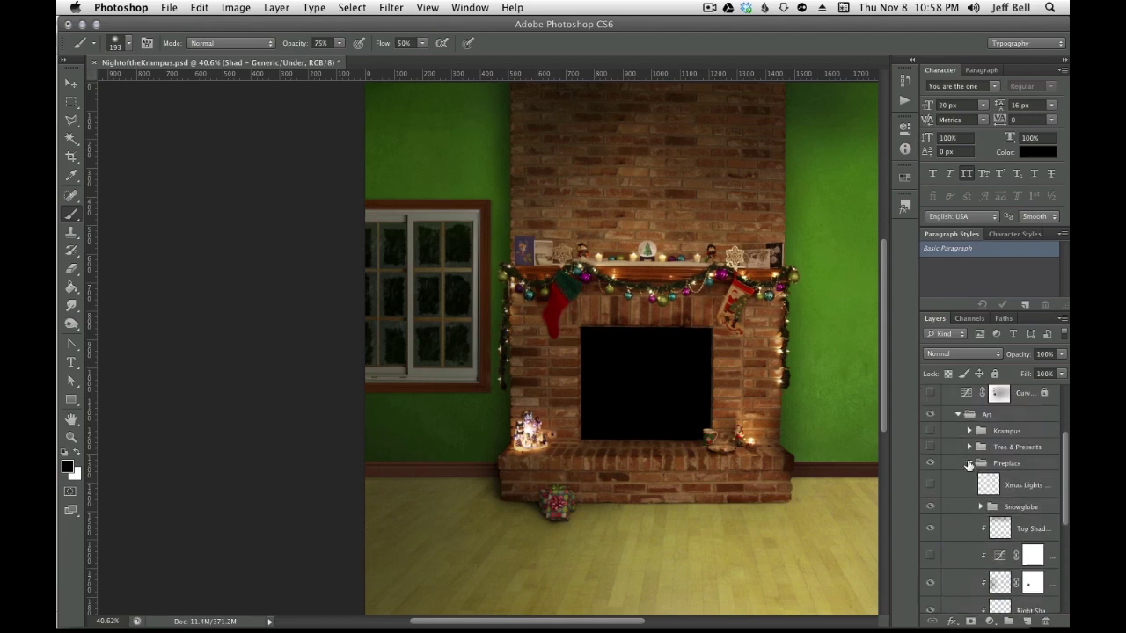
click(969, 463)
drag(743, 448, 647, 439)
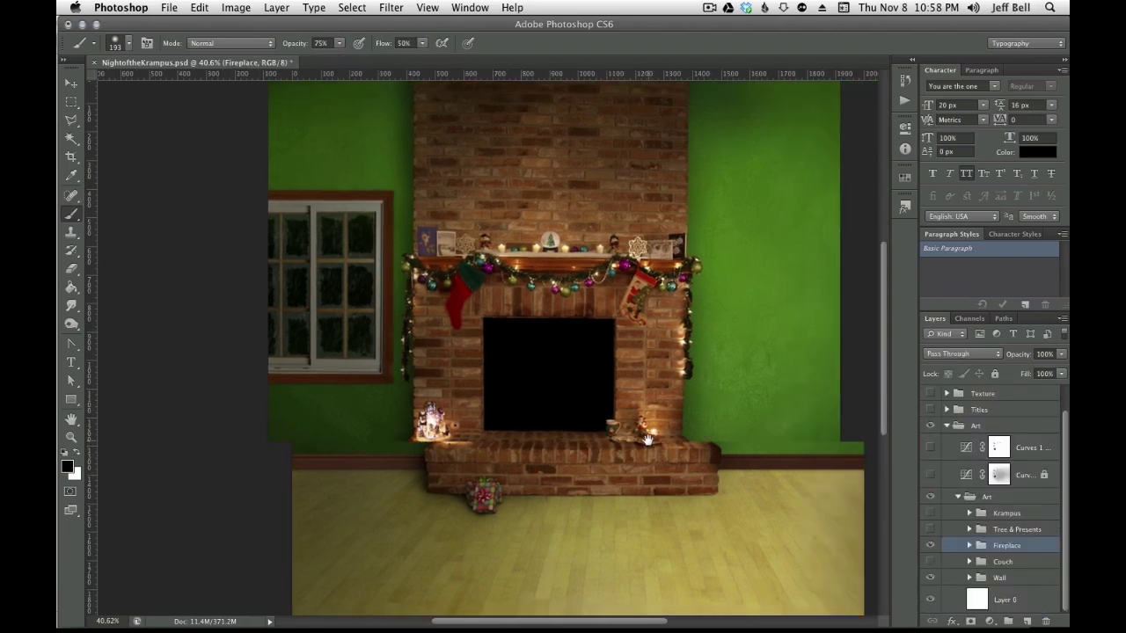
key(v)
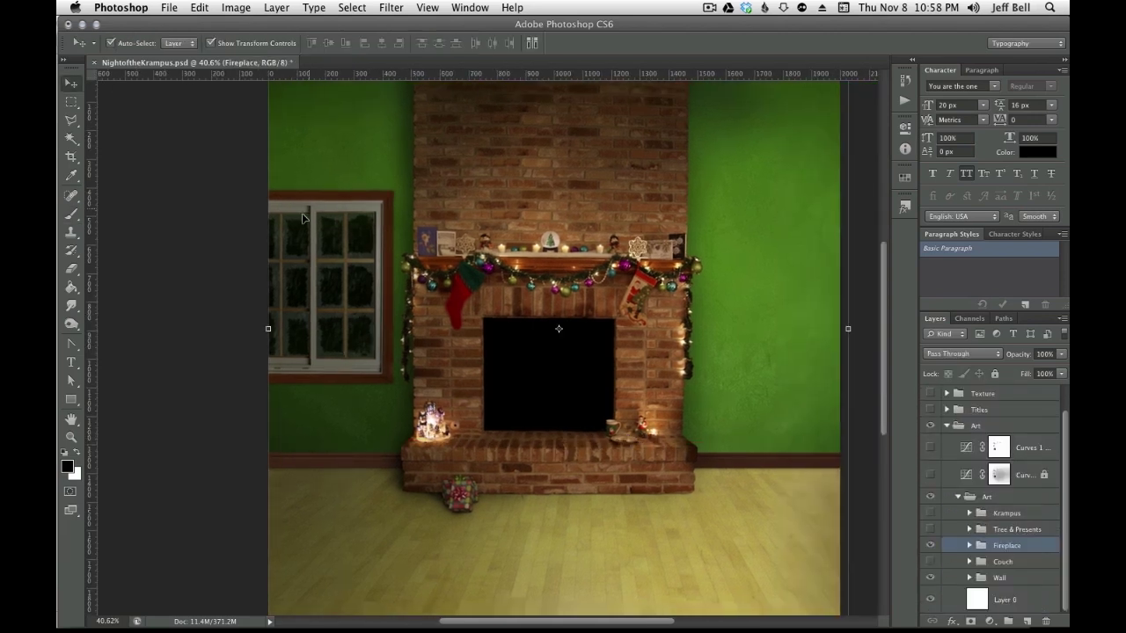
click(192, 296)
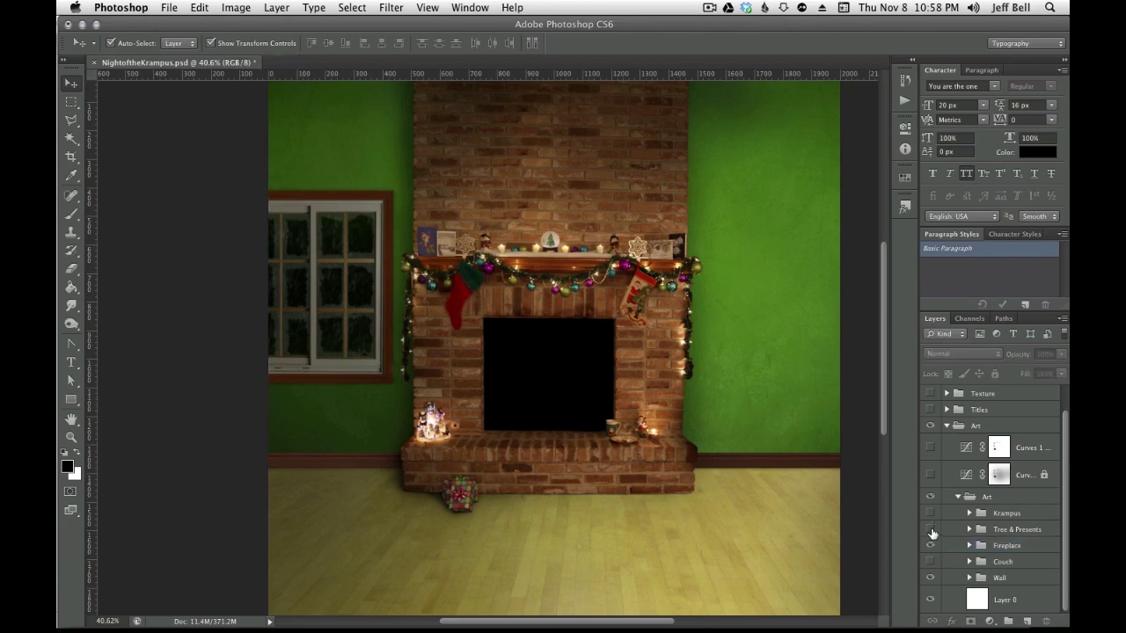
Turn on the Tree & Presents group and expand its layers
click(928, 530)
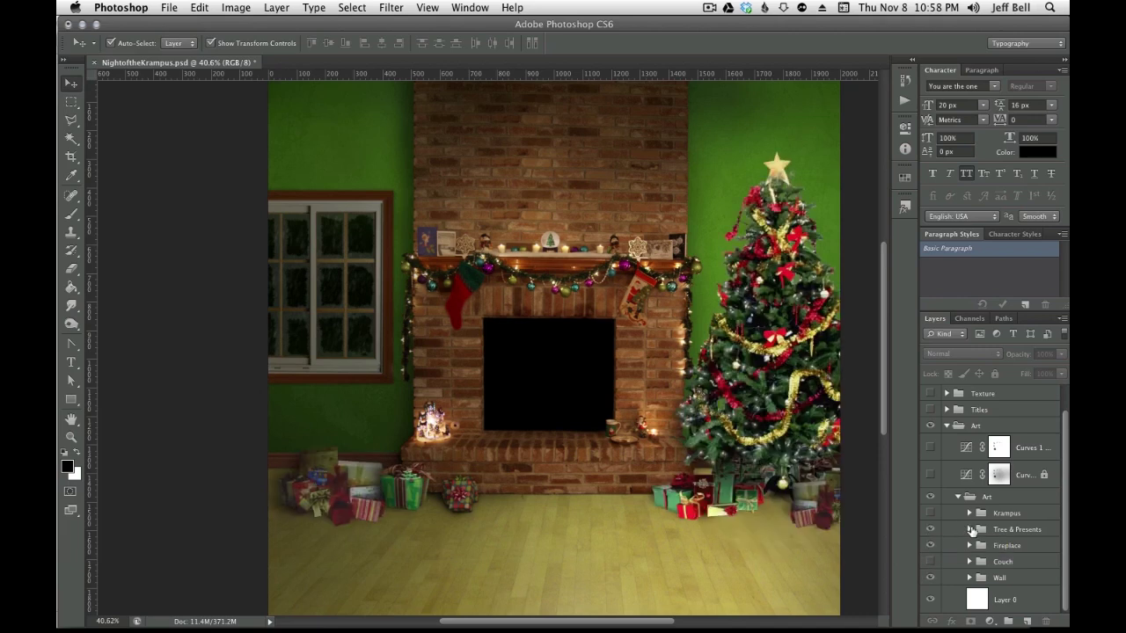
click(969, 529)
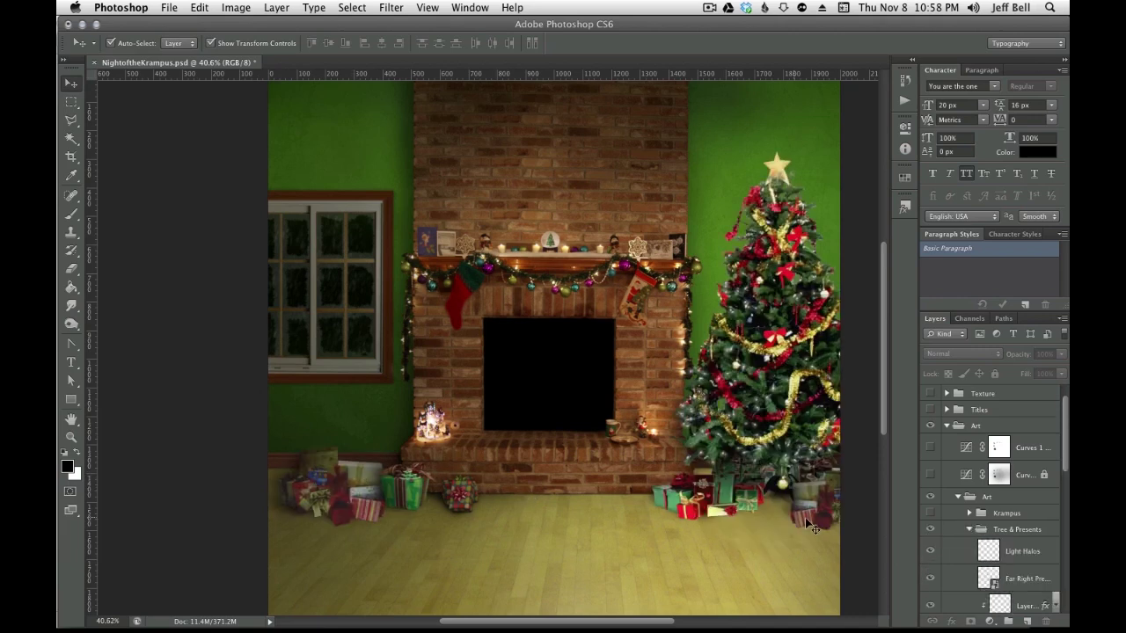
scroll(969, 554, down, 4)
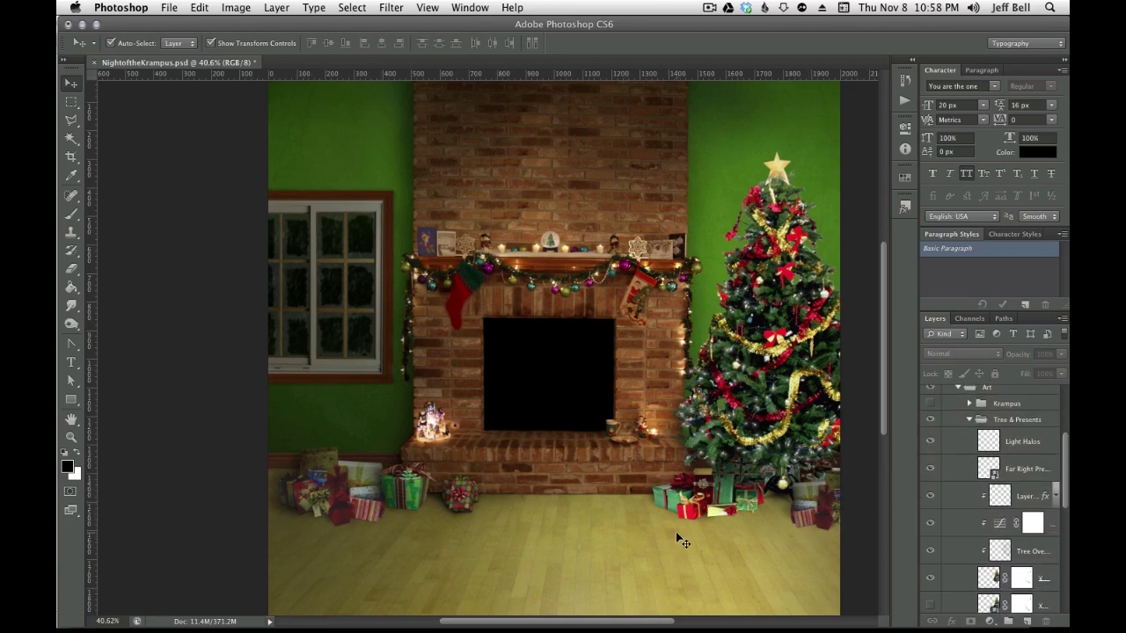
scroll(971, 540, down, 3)
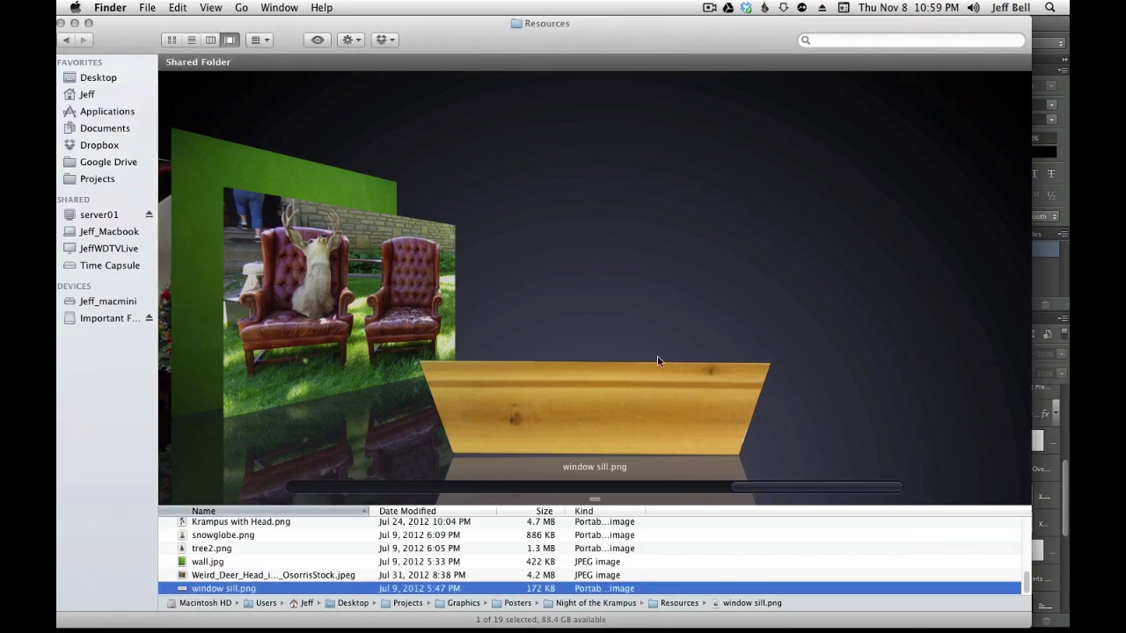
Scroll through the Resources images in Cover Flow to reach giftbox3.png
scroll(554, 362, left, 1)
scroll(553, 362, left, 1)
scroll(553, 362, left, 1)
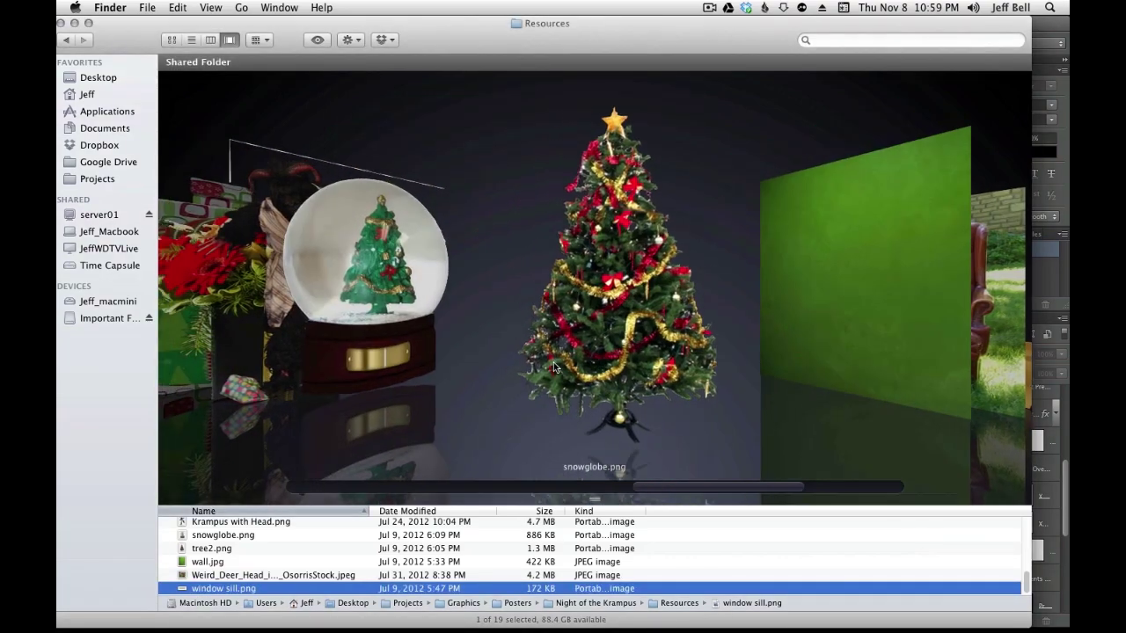
scroll(554, 363, left, 3)
scroll(554, 362, left, 1)
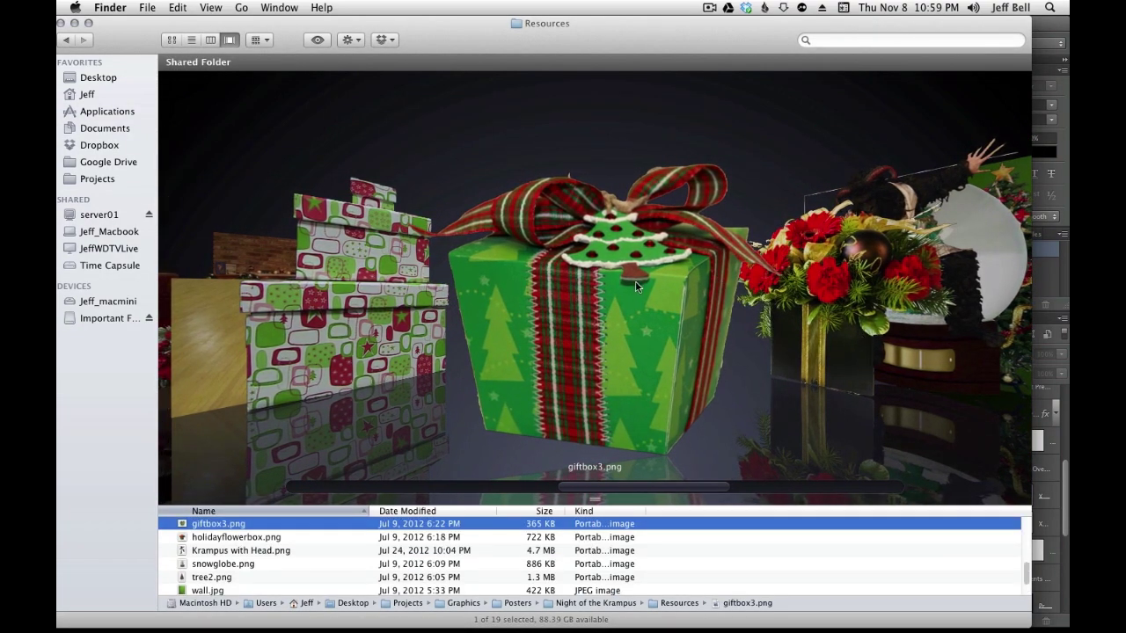
scroll(701, 284, left, 1)
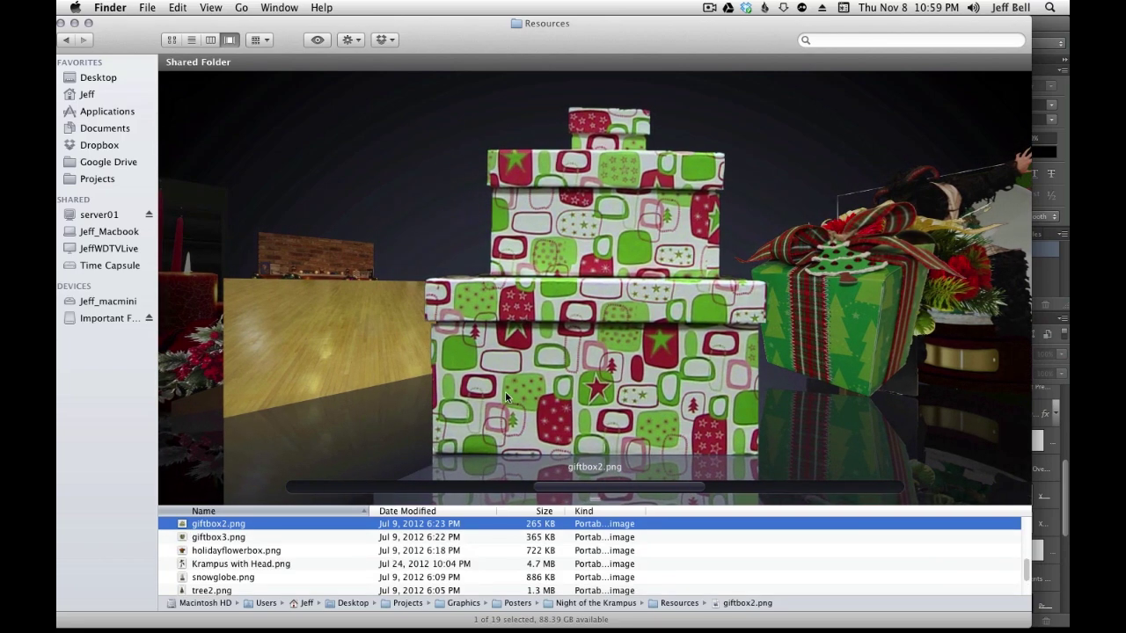
scroll(505, 392, left, 1)
scroll(505, 393, left, 1)
scroll(510, 396, right, 2)
scroll(580, 393, right, 2)
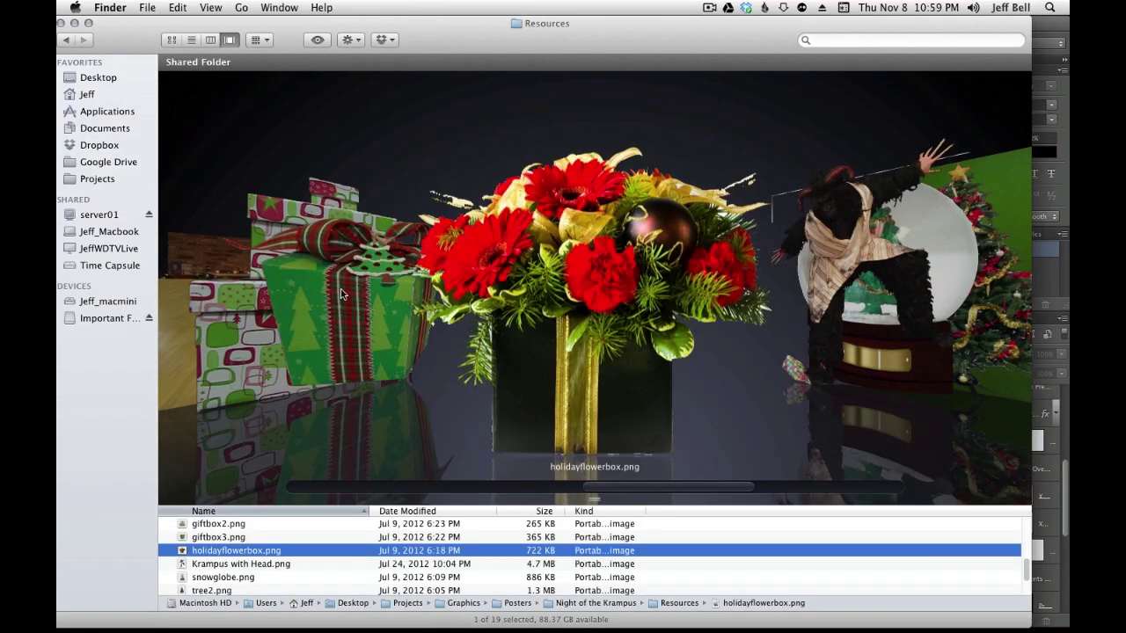
scroll(342, 290, left, 1)
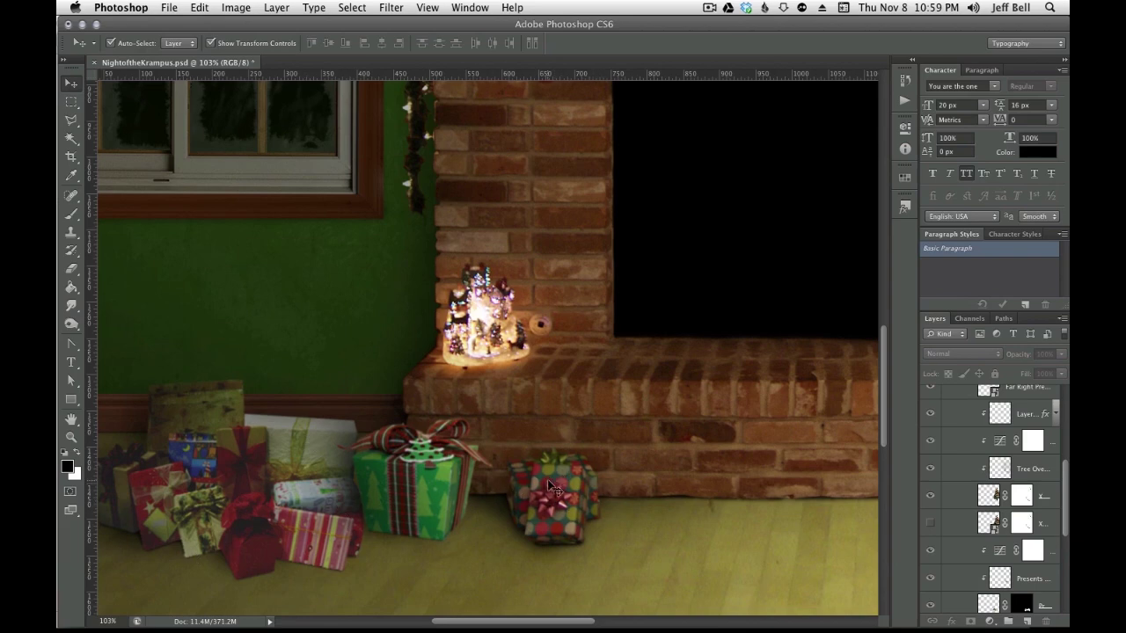
Toggle the Tree Overlay shading off and on to compare, leaving it visible
drag(780, 466, 367, 415)
drag(796, 434, 618, 434)
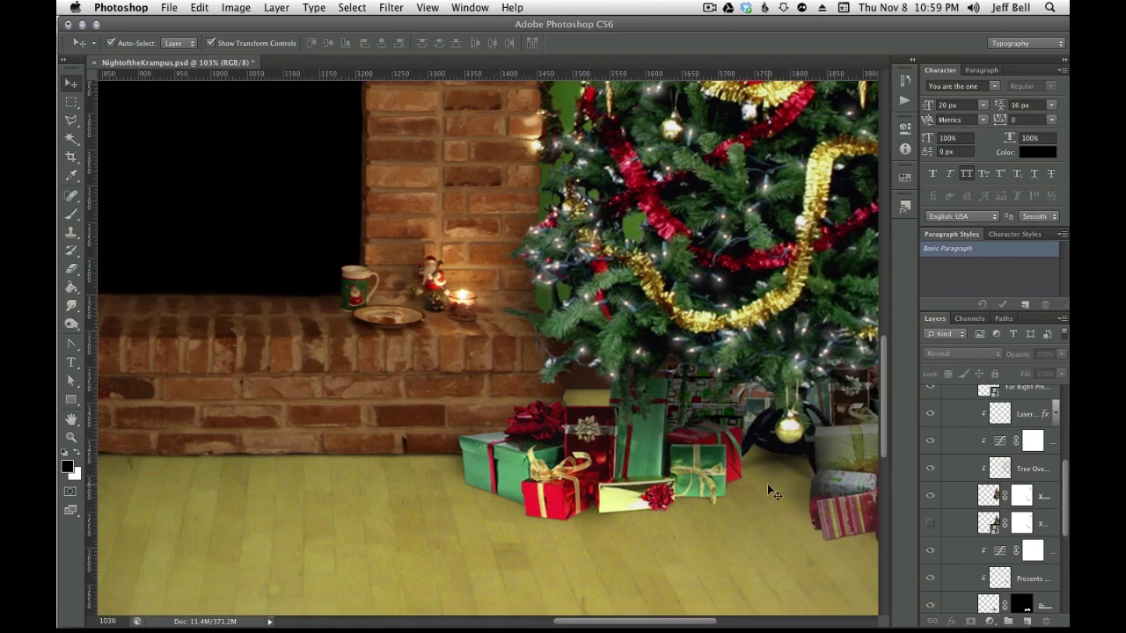
scroll(704, 220, right, 5)
scroll(703, 220, up, 4)
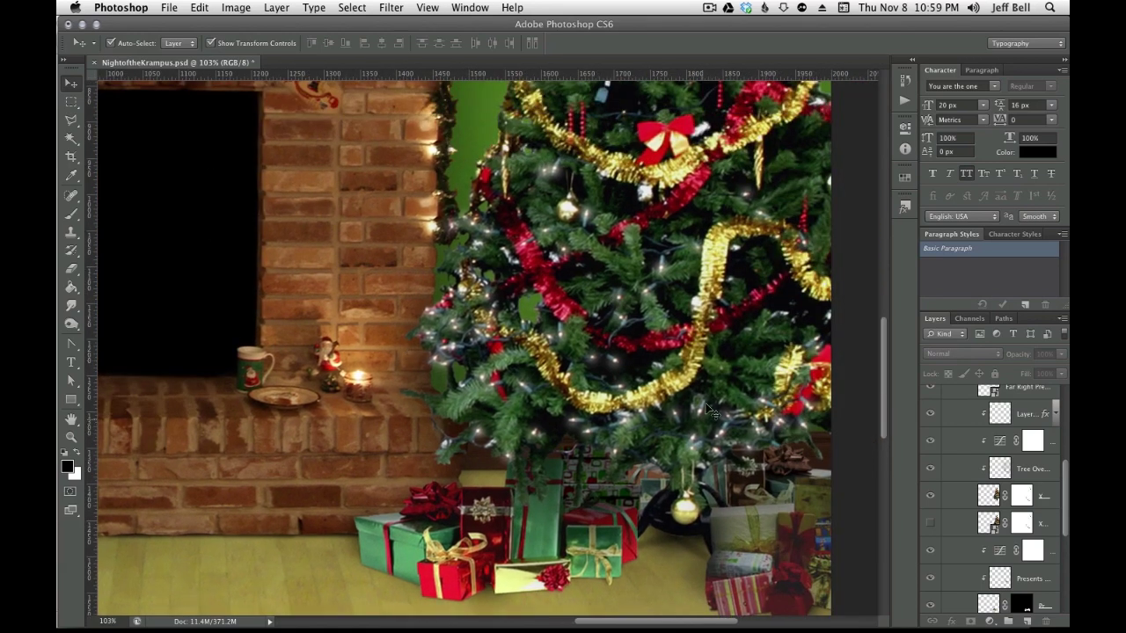
drag(667, 275, 676, 478)
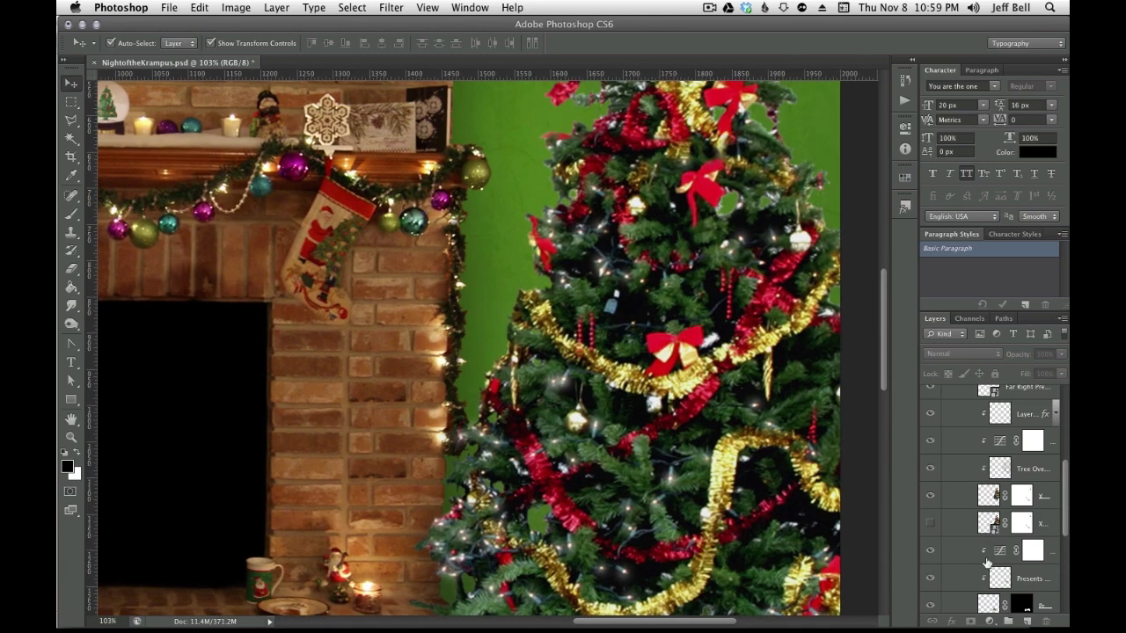
click(931, 470)
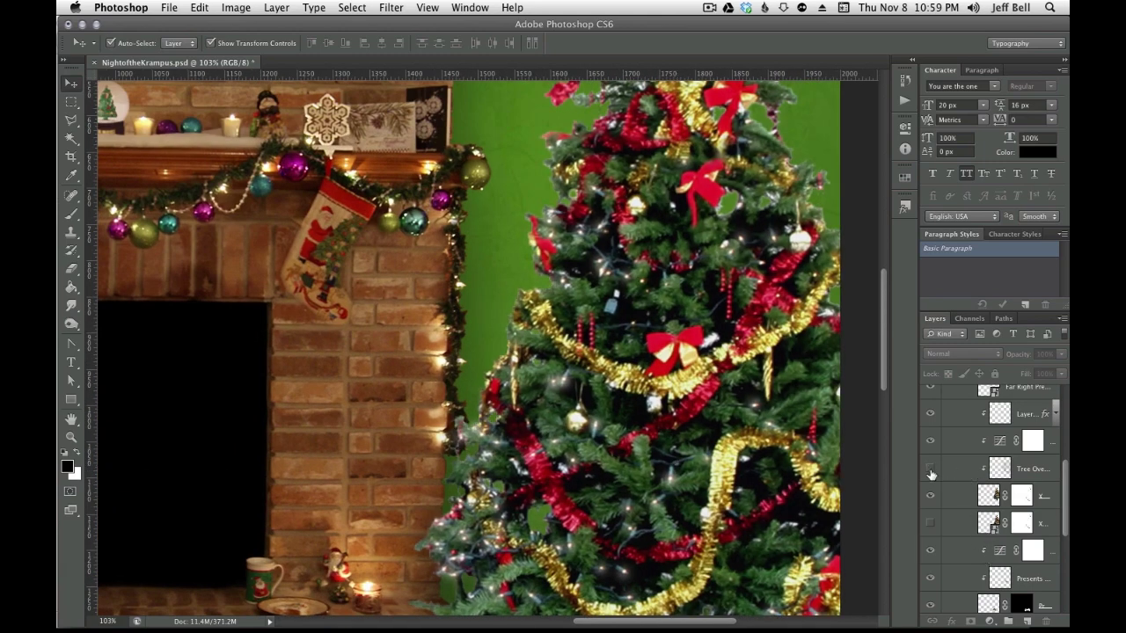
click(931, 471)
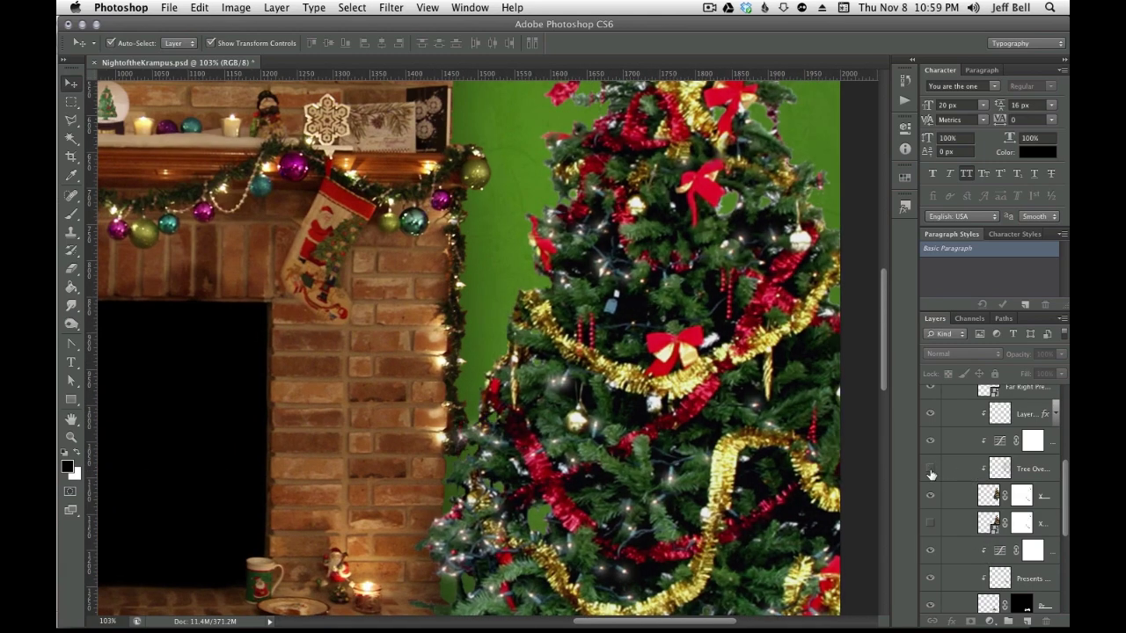
click(931, 471)
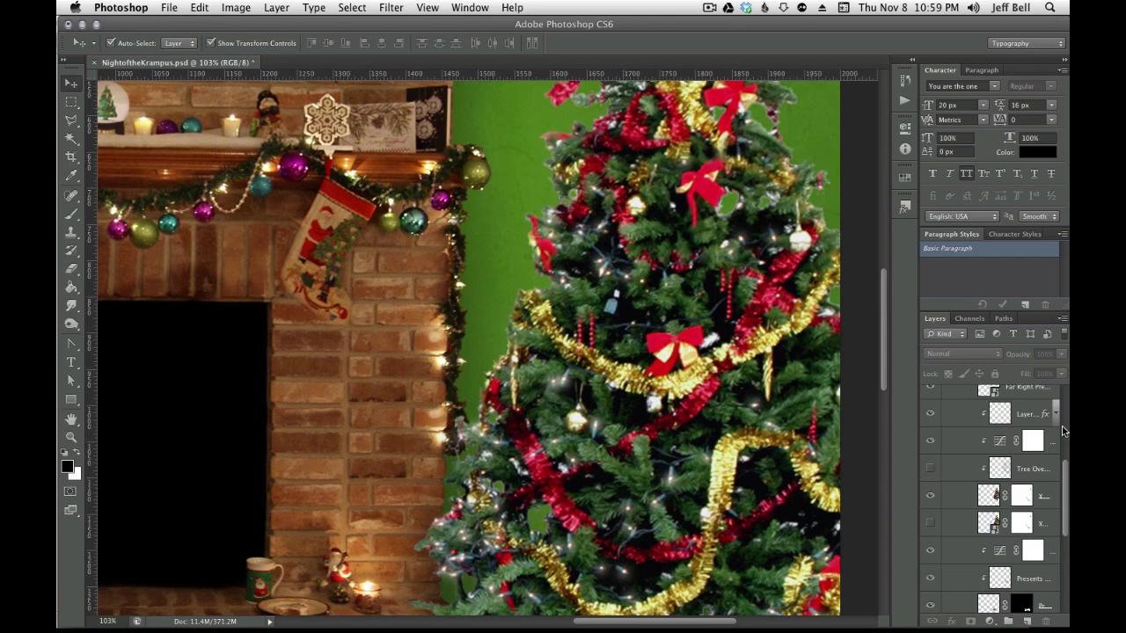
click(928, 470)
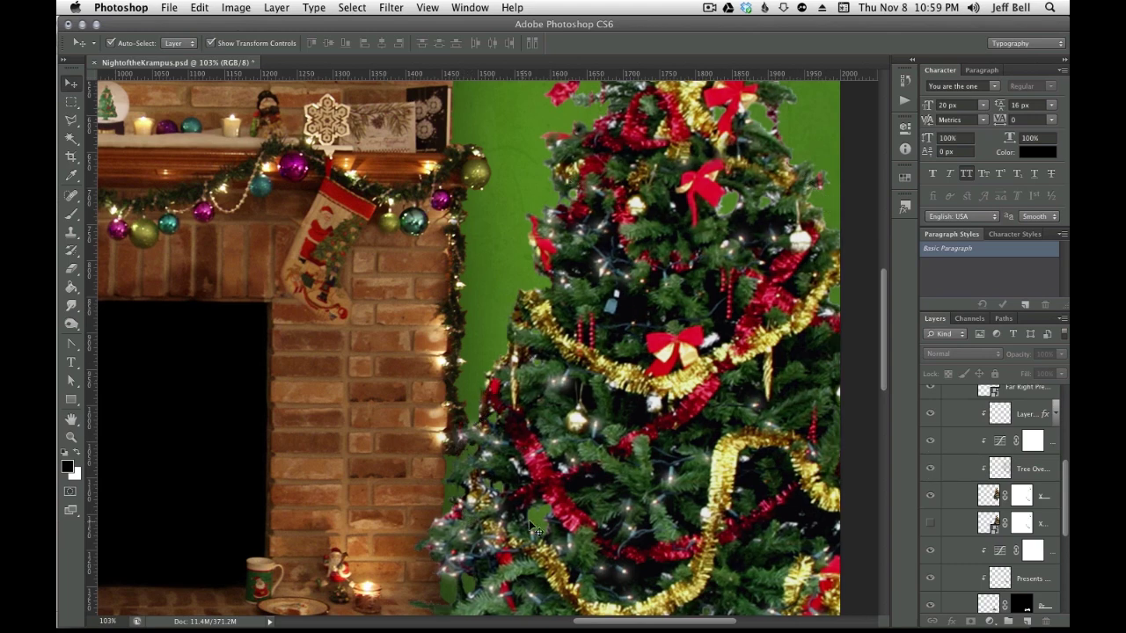
Hide and restore the tree's darkening adjustment, then turn Light Halos off and back on
click(932, 441)
click(932, 442)
scroll(944, 455, up, 4)
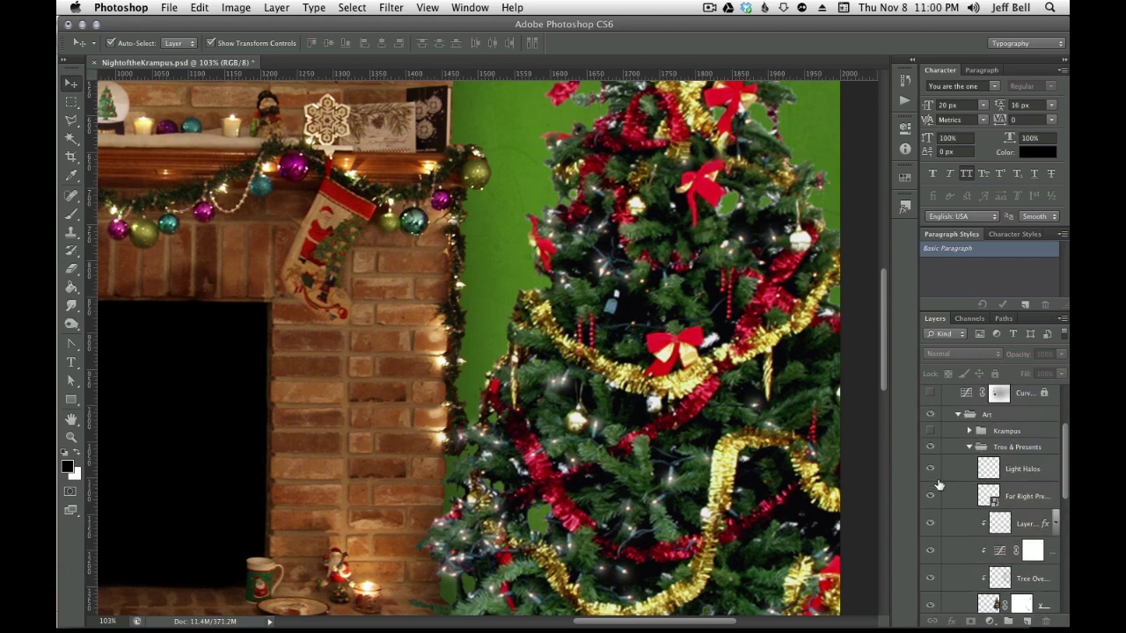
click(932, 469)
scroll(633, 469, down, 3)
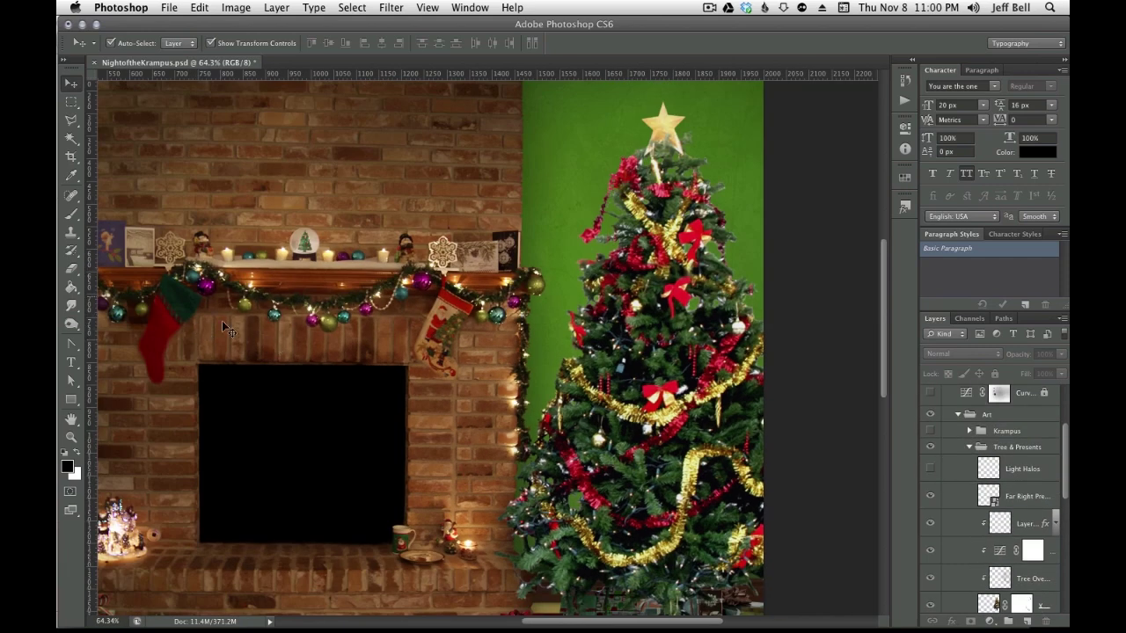
click(931, 470)
Compare the tree with and without Light Halos, leaving the halo layer hidden
scroll(642, 557, up, 2)
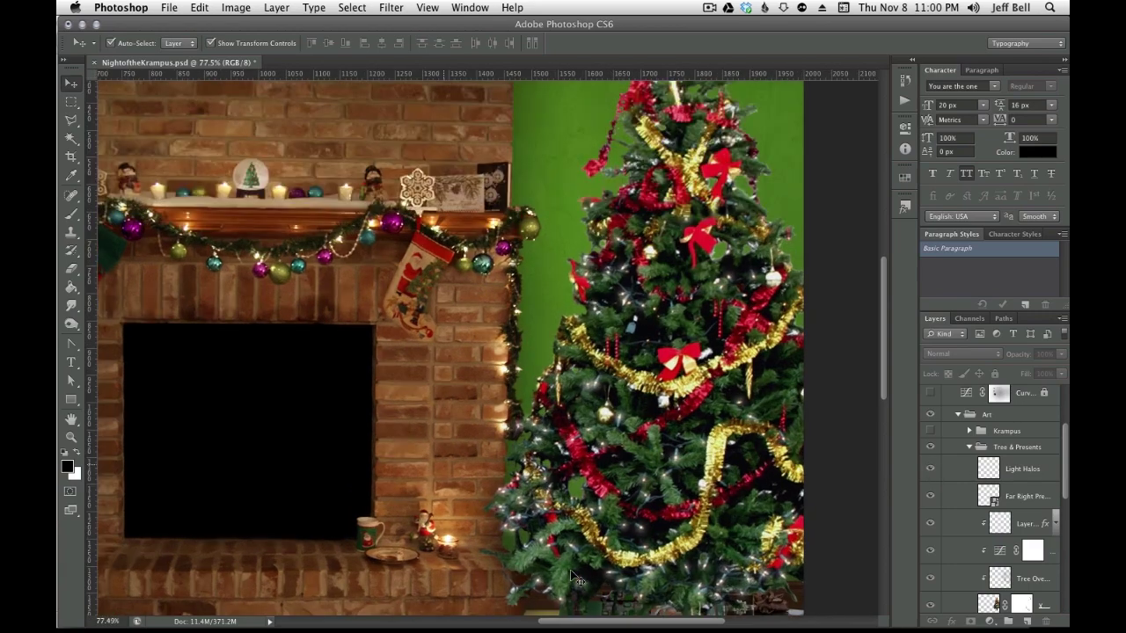
scroll(642, 527, up, 2)
scroll(642, 493, up, 2)
scroll(643, 434, up, 2)
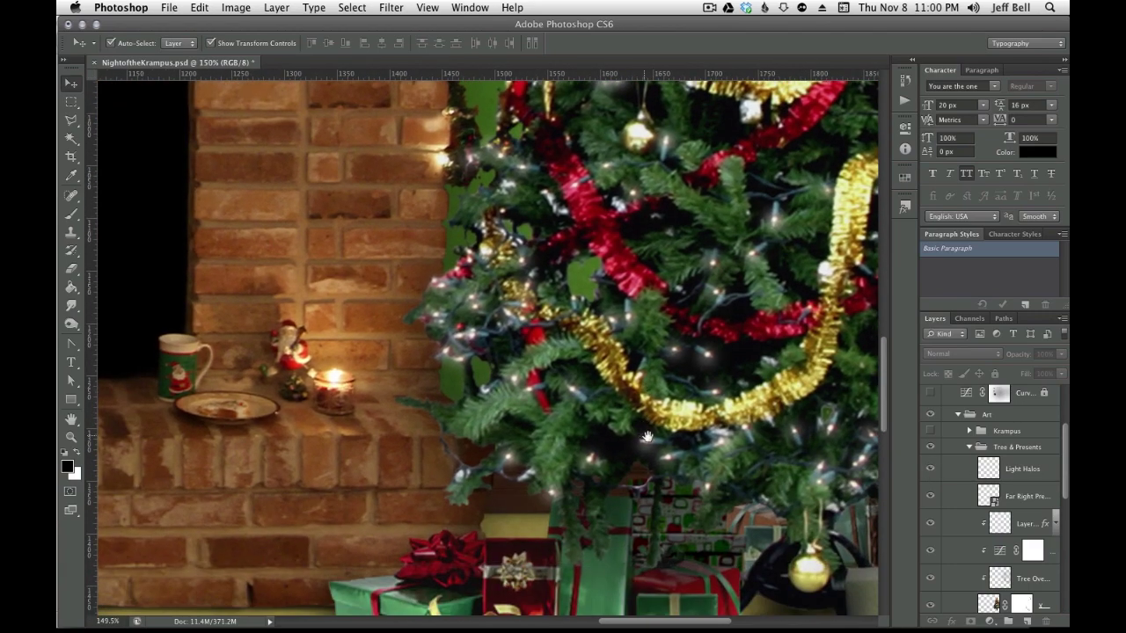
click(930, 468)
scroll(629, 407, down, 3)
scroll(629, 408, down, 2)
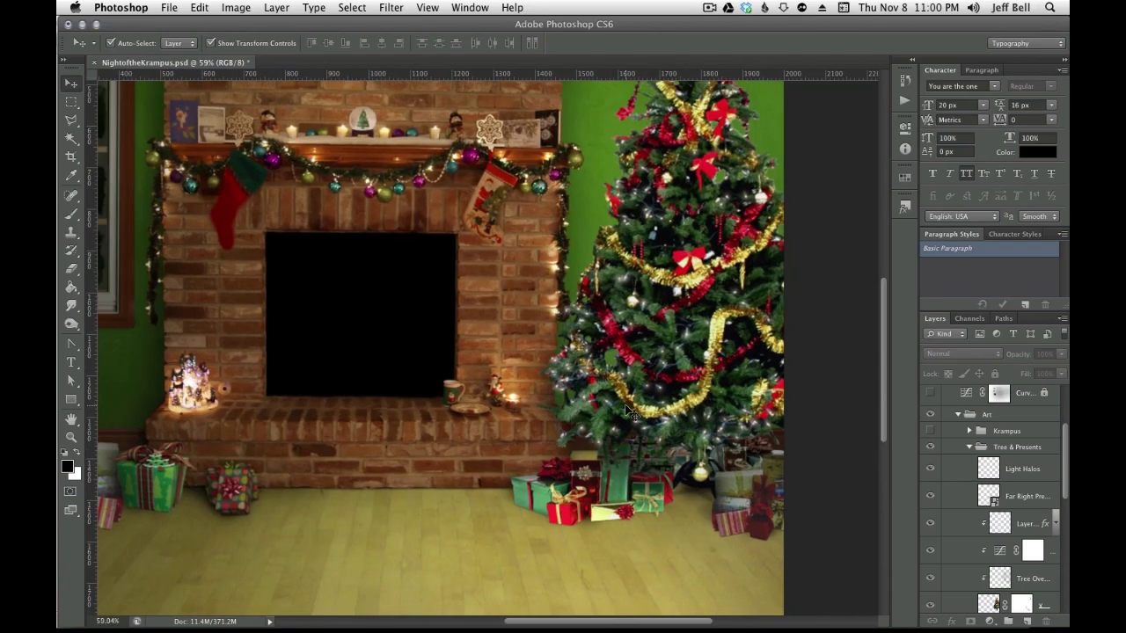
click(929, 470)
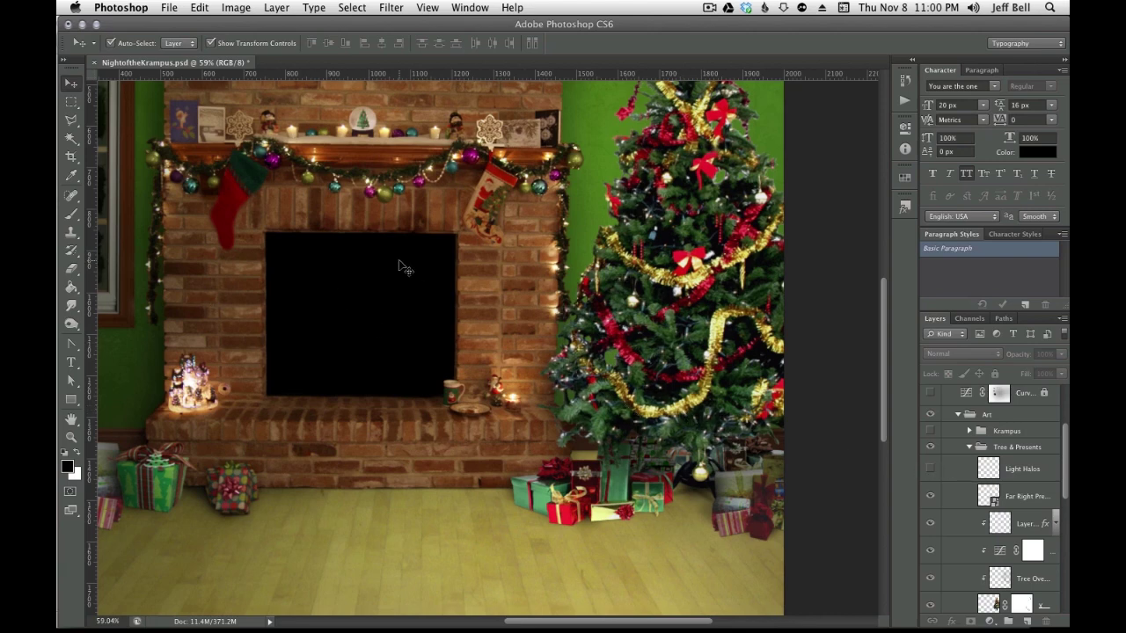
Pick the Brush tool on the Light Halos layer and shrink it to size 30
click(71, 215)
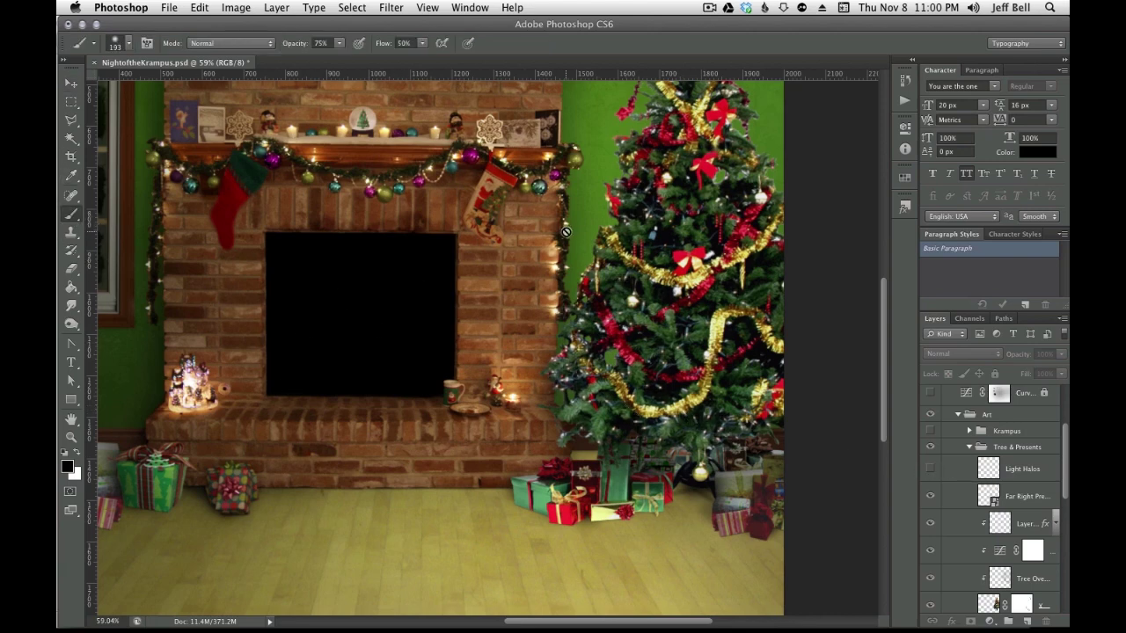
click(1030, 476)
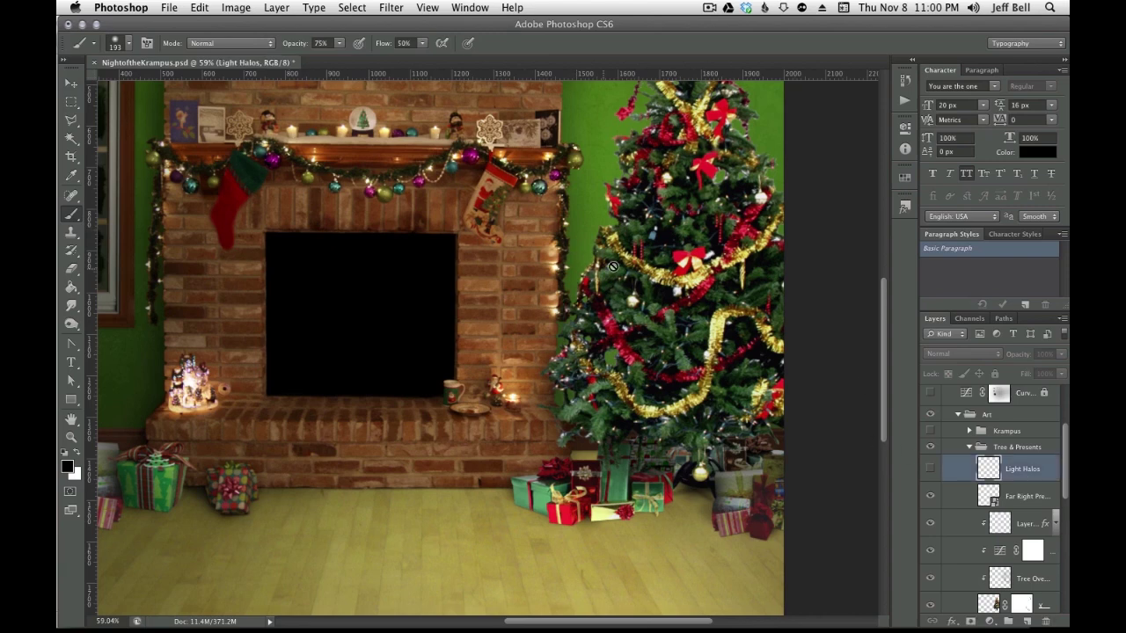
click(1048, 490)
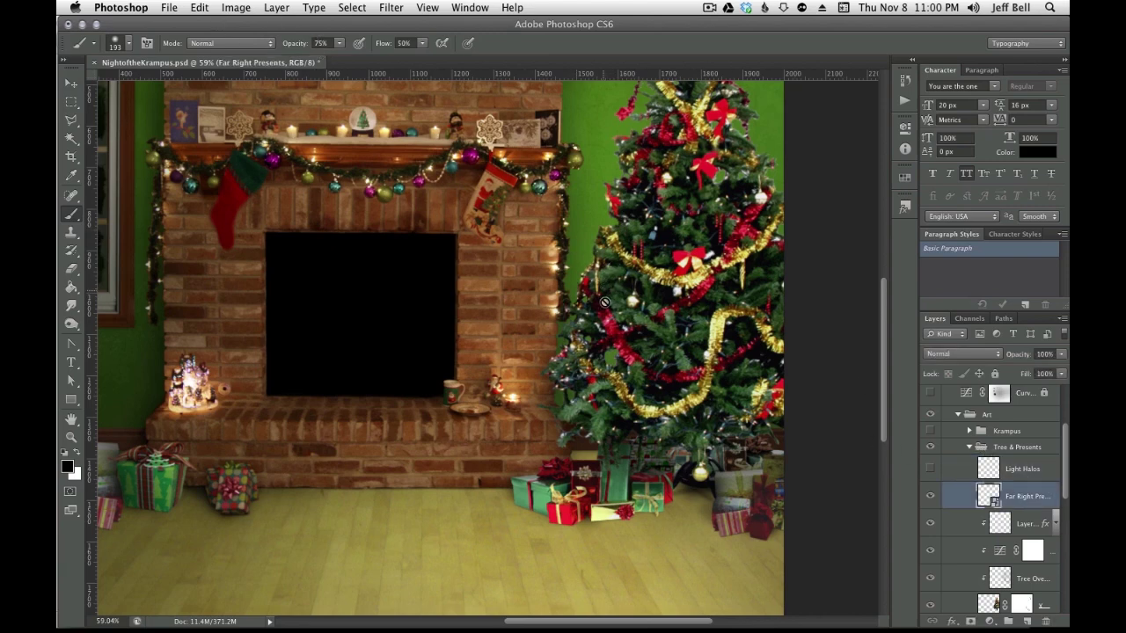
click(1016, 472)
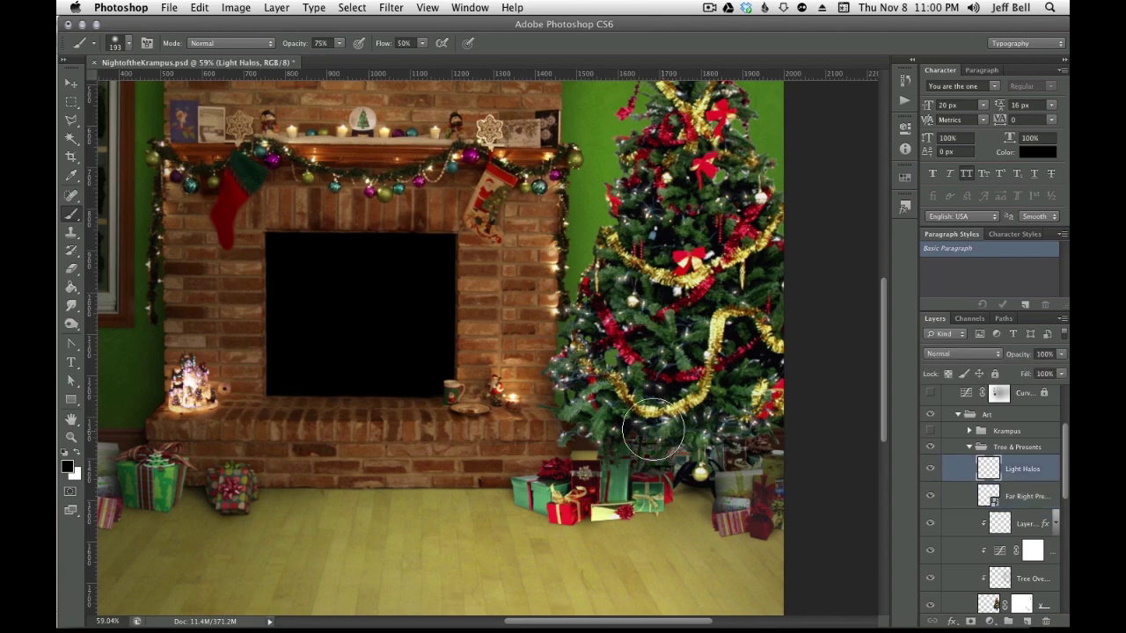
scroll(651, 405, up, 2)
key(bracketleft)
key(bracketleft)
key(bracketleft)
key(bracketleft)
key(bracketleft)
key(bracketleft)
key(bracketleft)
key(bracketleft)
key(bracketleft)
key(bracketleft)
key(bracketleft)
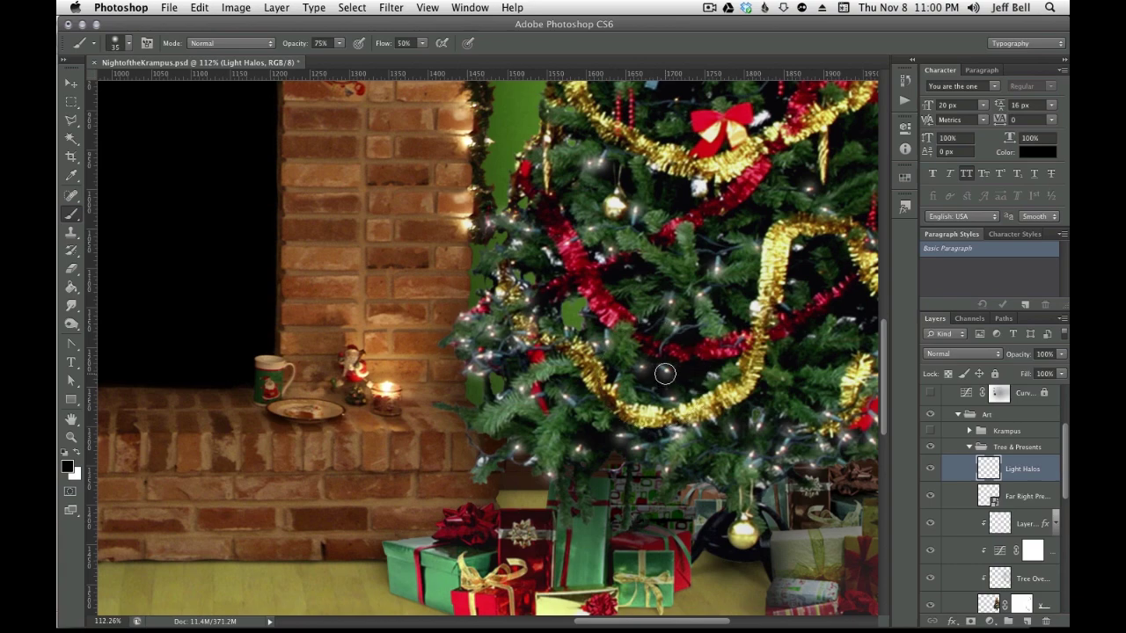
Paint a soft 40%-opacity halo over one light in the upper tree
scroll(666, 371, up, 2)
scroll(665, 372, up, 2)
scroll(666, 371, up, 2)
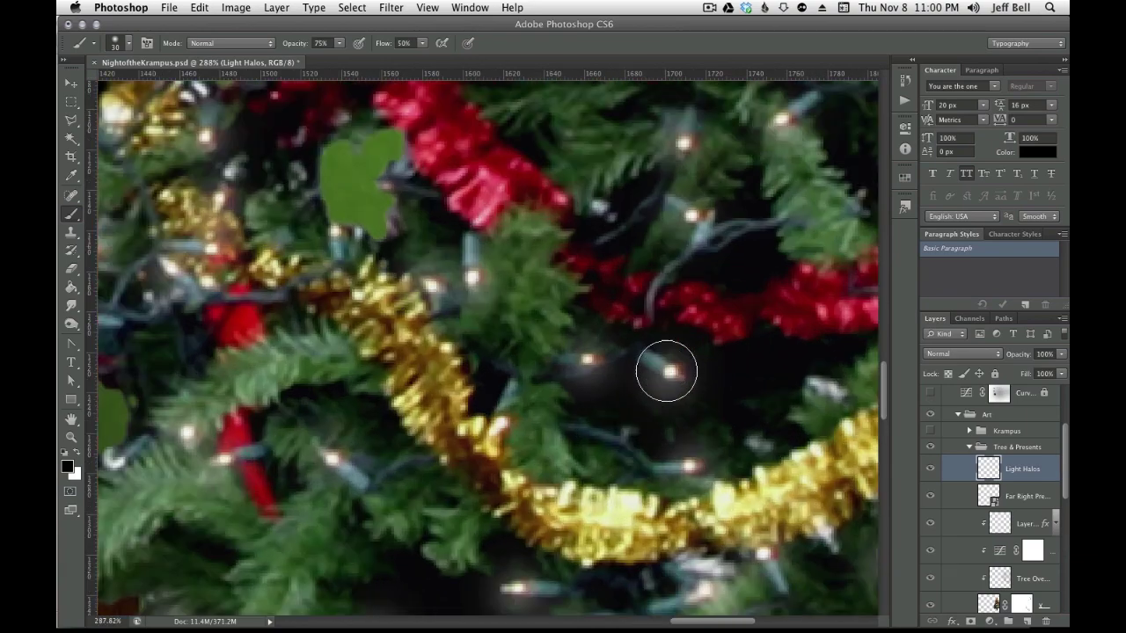
scroll(706, 349, down, 3)
scroll(707, 350, down, 3)
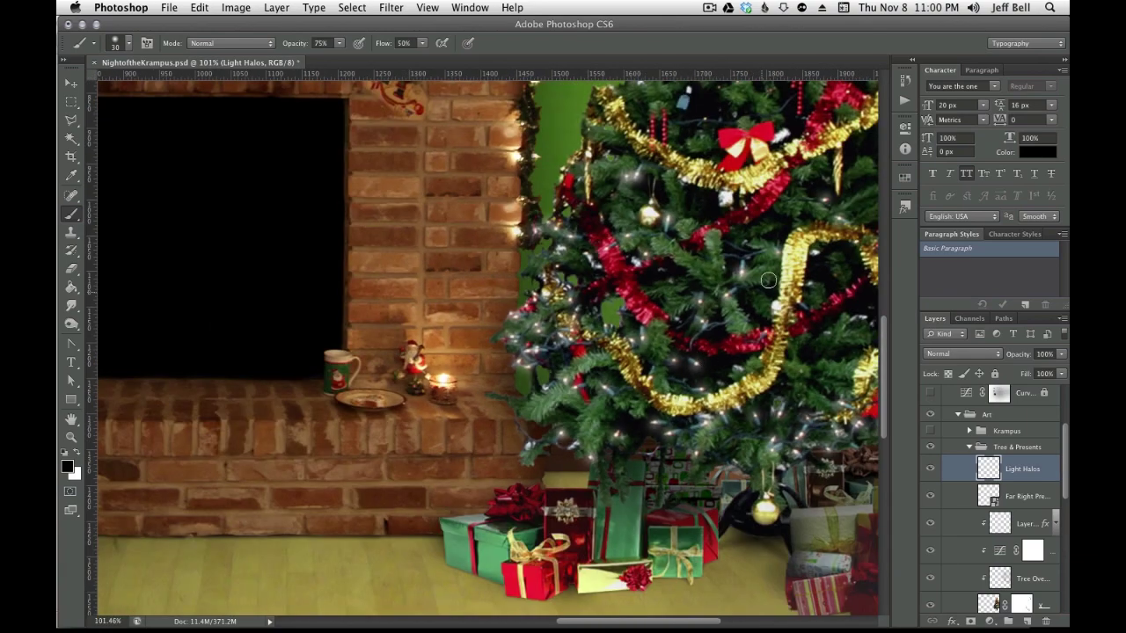
drag(763, 284, 598, 433)
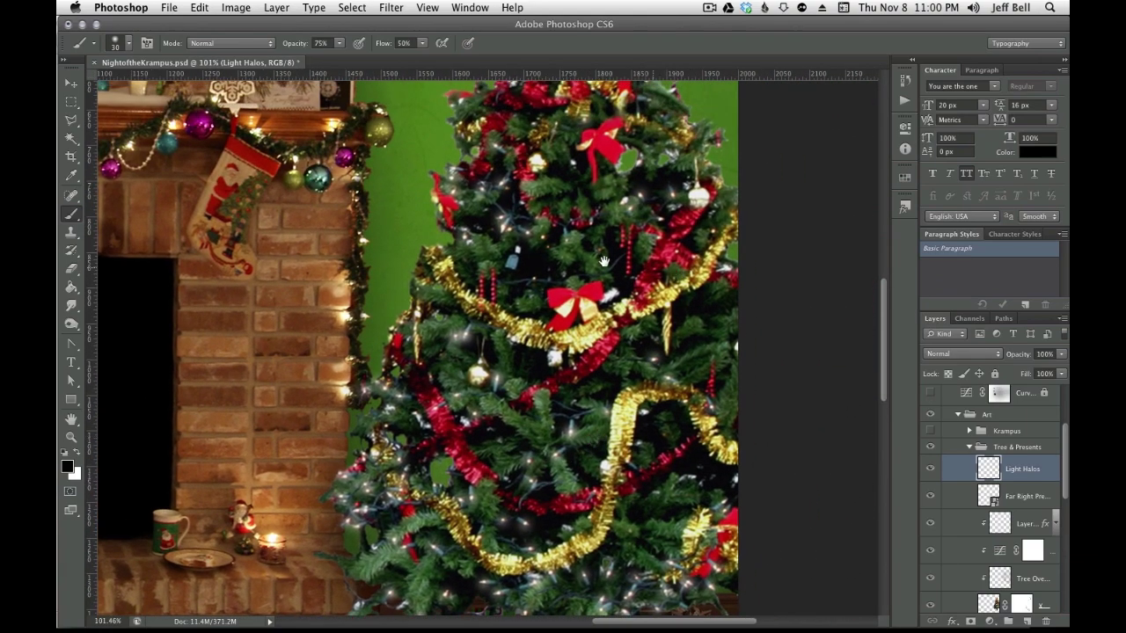
scroll(537, 279, up, 2)
scroll(535, 279, up, 2)
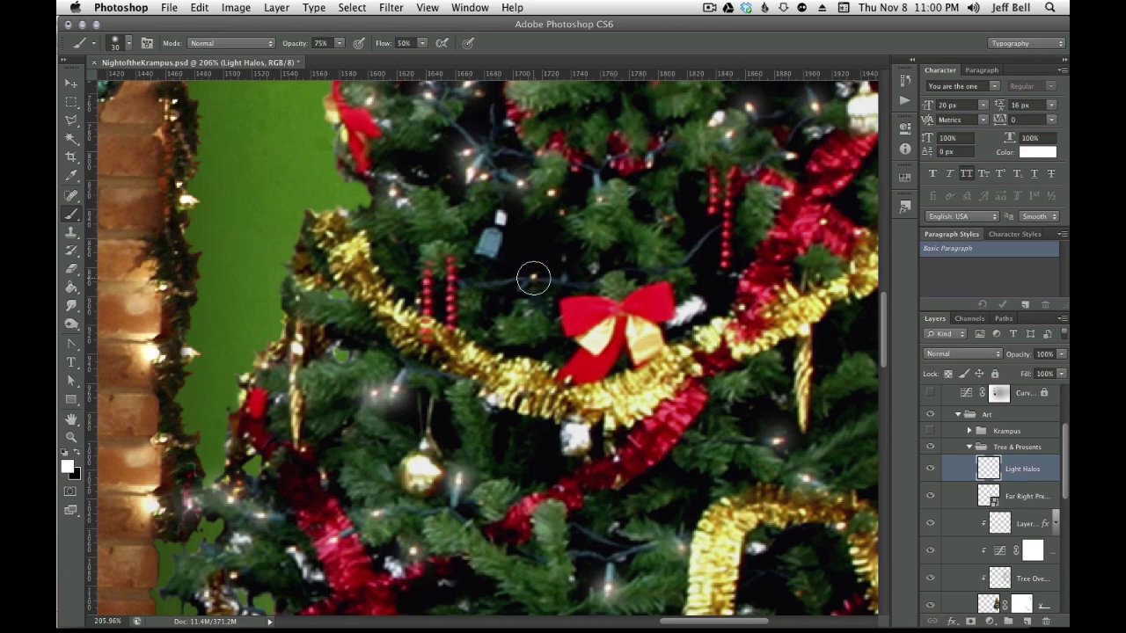
click(321, 43)
text(40)
key(Return)
click(532, 278)
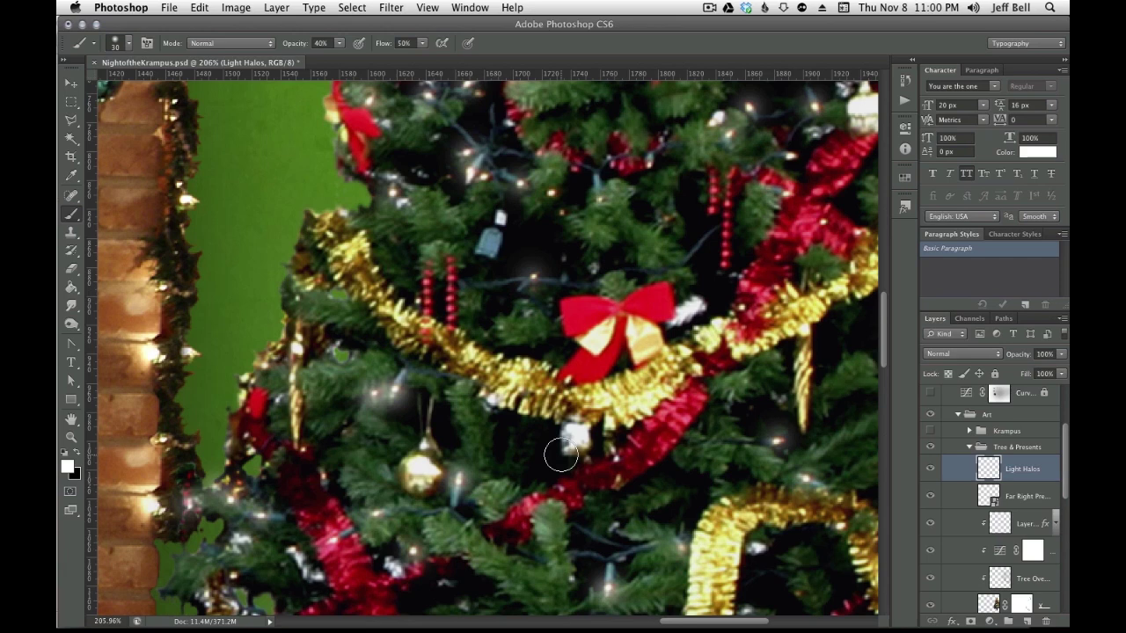
Inspect the tree's star, then switch over to Finder showing tree2.png
scroll(560, 454, down, 2)
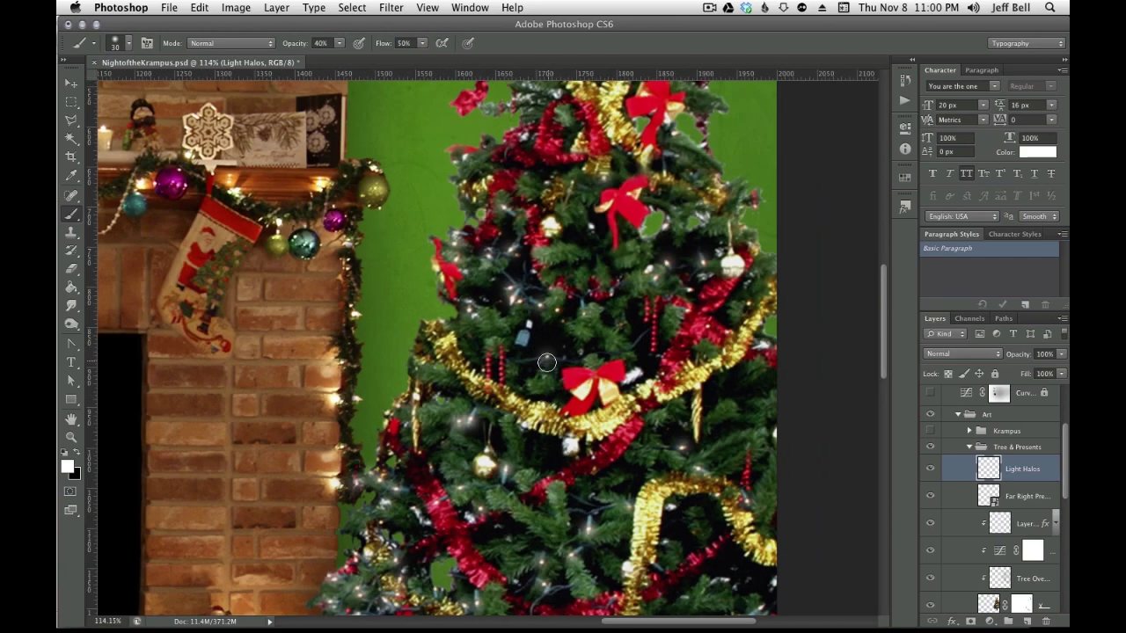
scroll(540, 425, down, 2)
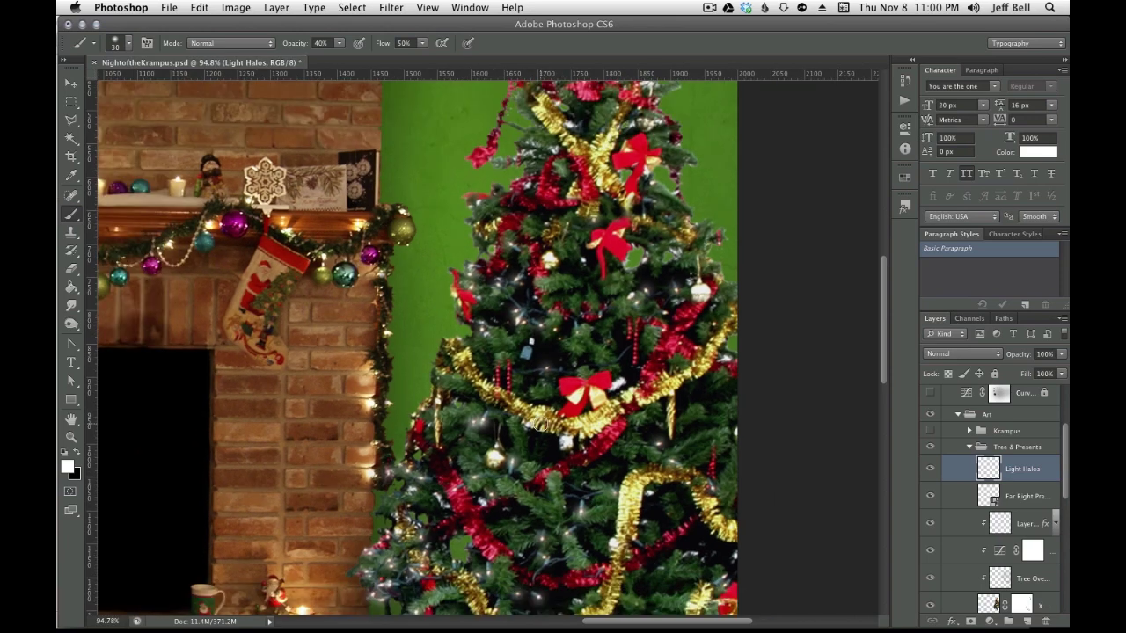
scroll(540, 425, down, 1)
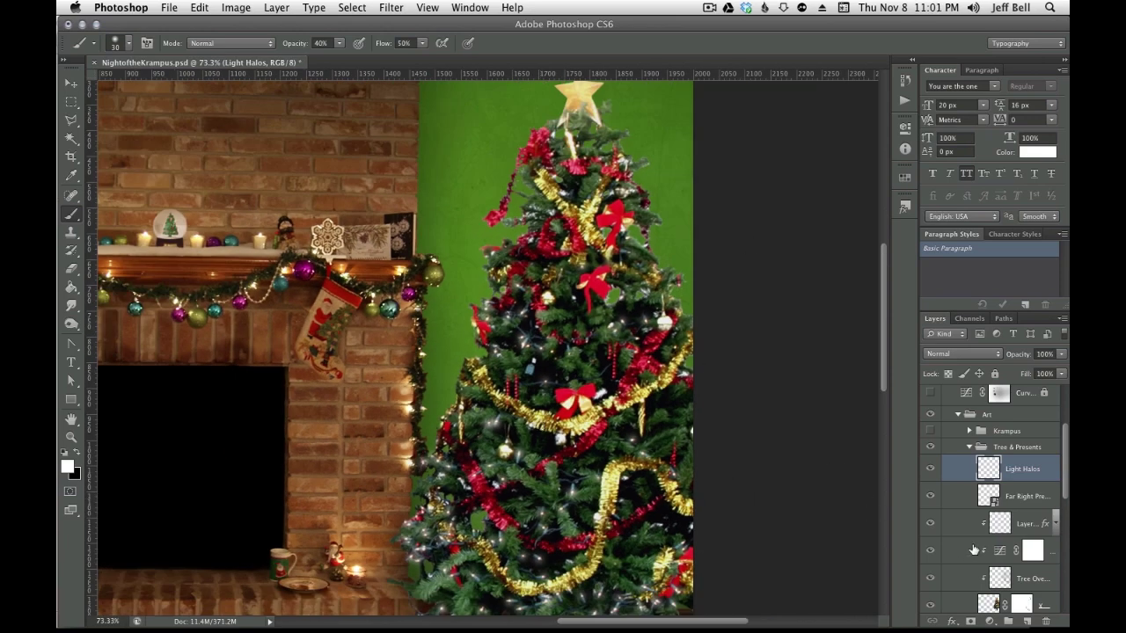
scroll(972, 549, down, 5)
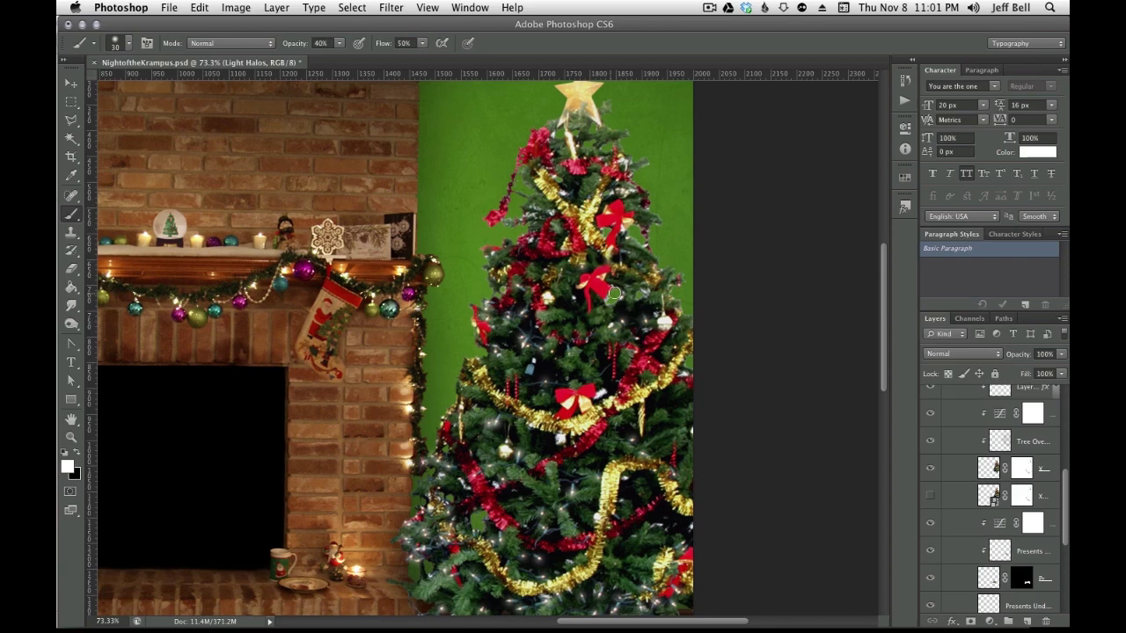
drag(586, 121, 620, 233)
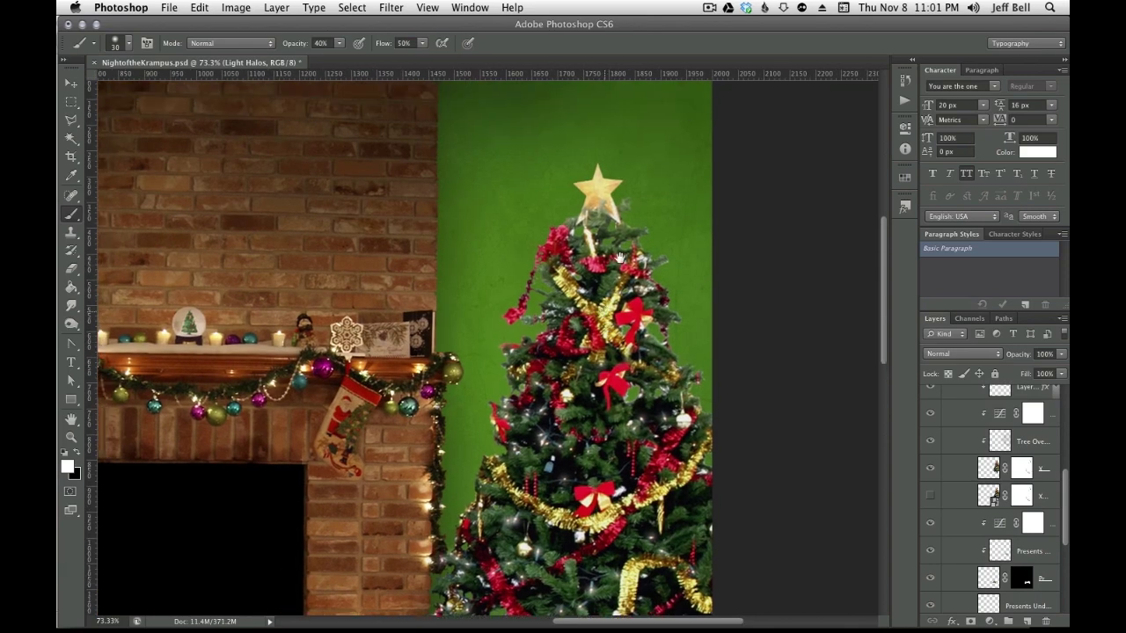
scroll(585, 187, up, 3)
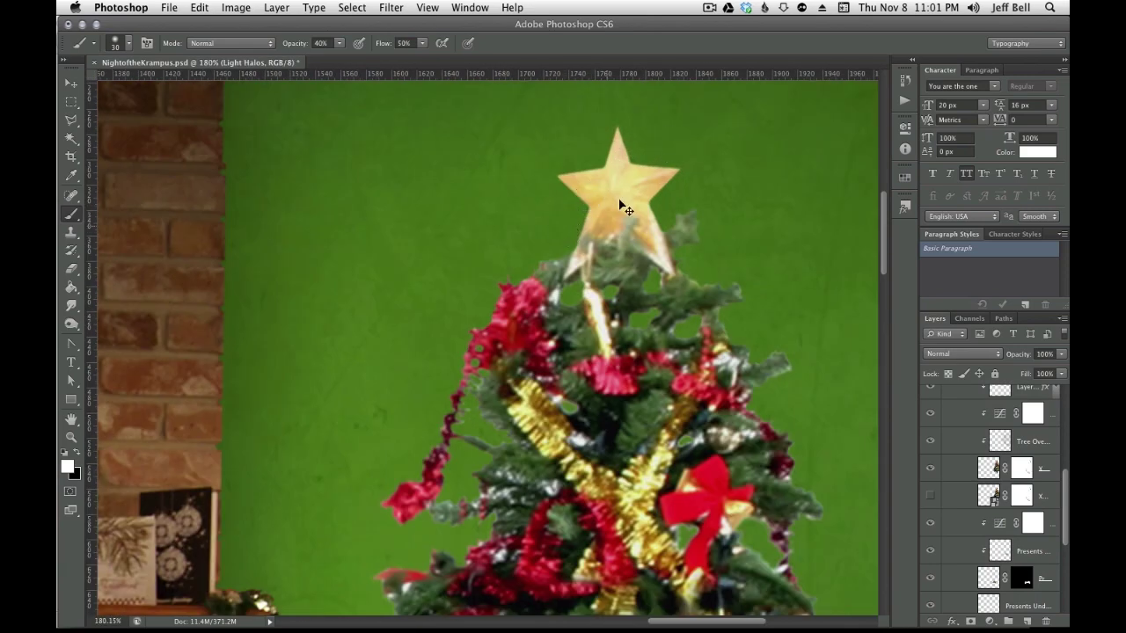
key(super+Tab)
scroll(617, 328, down, 2)
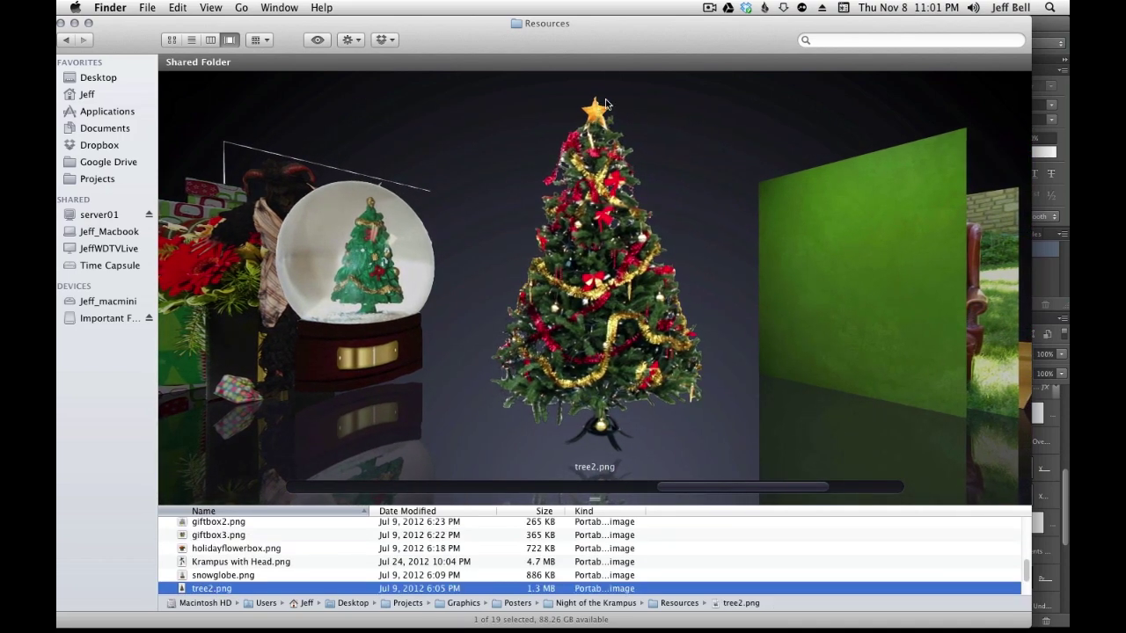
Switch from the tree2.png preview in Finder back to the Photoshop composite
key(super+Tab)
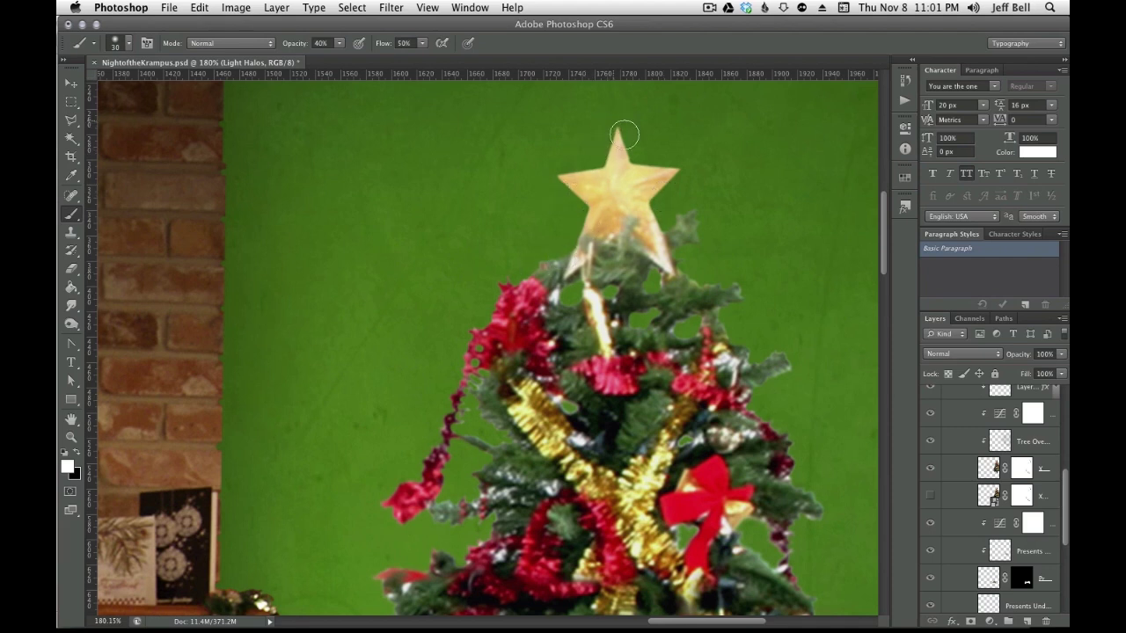
scroll(616, 454, down, 5)
scroll(615, 454, down, 5)
scroll(616, 454, up, 2)
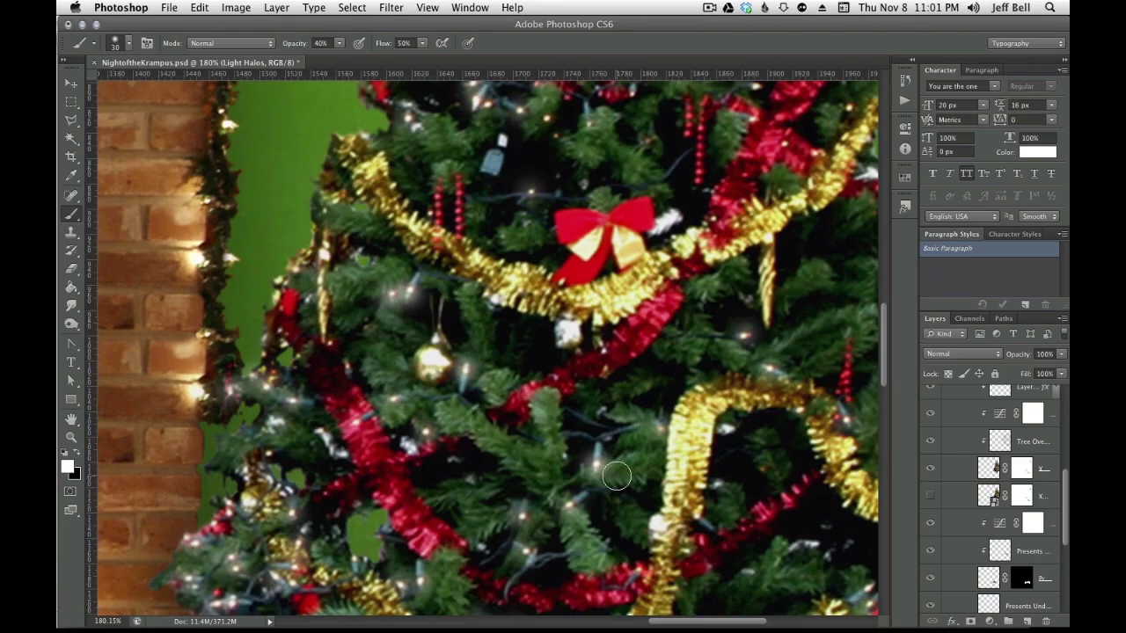
scroll(616, 454, up, 3)
drag(593, 322, 653, 246)
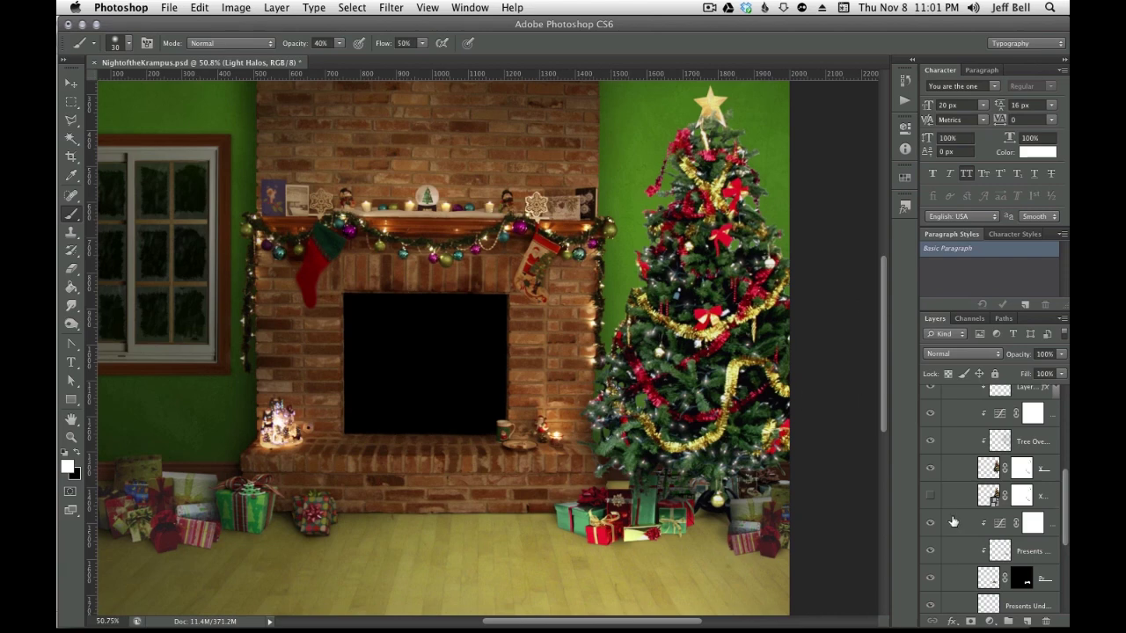
scroll(954, 523, down, 3)
scroll(611, 508, down, 2)
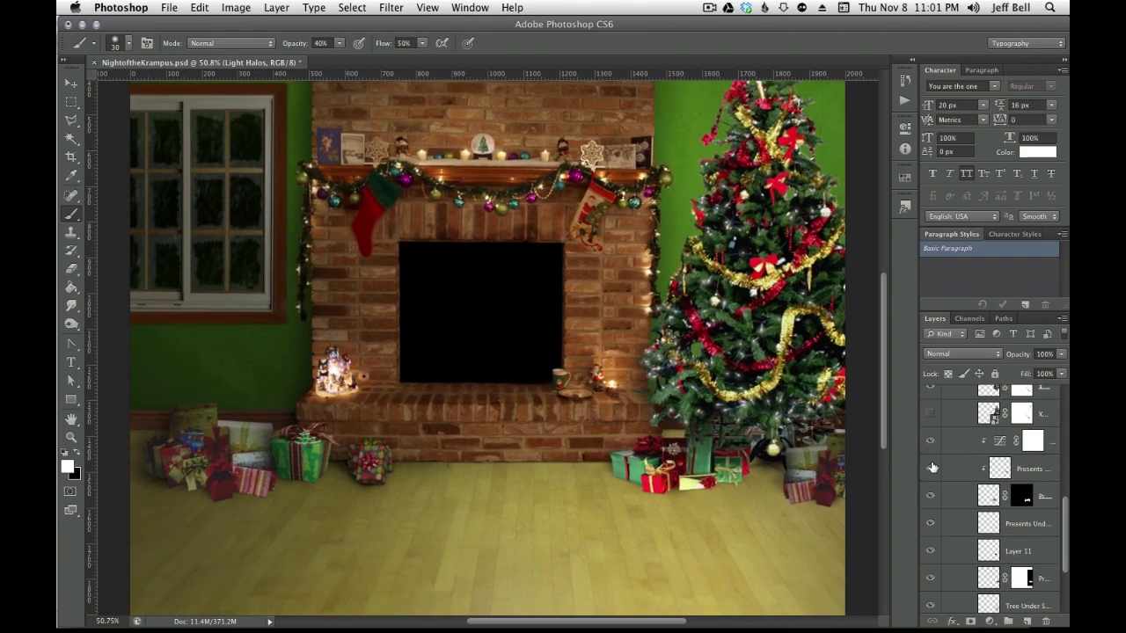
Hide several presents and tree-shadow layers, then show the presents and shading again
drag(930, 445, 932, 520)
click(931, 550)
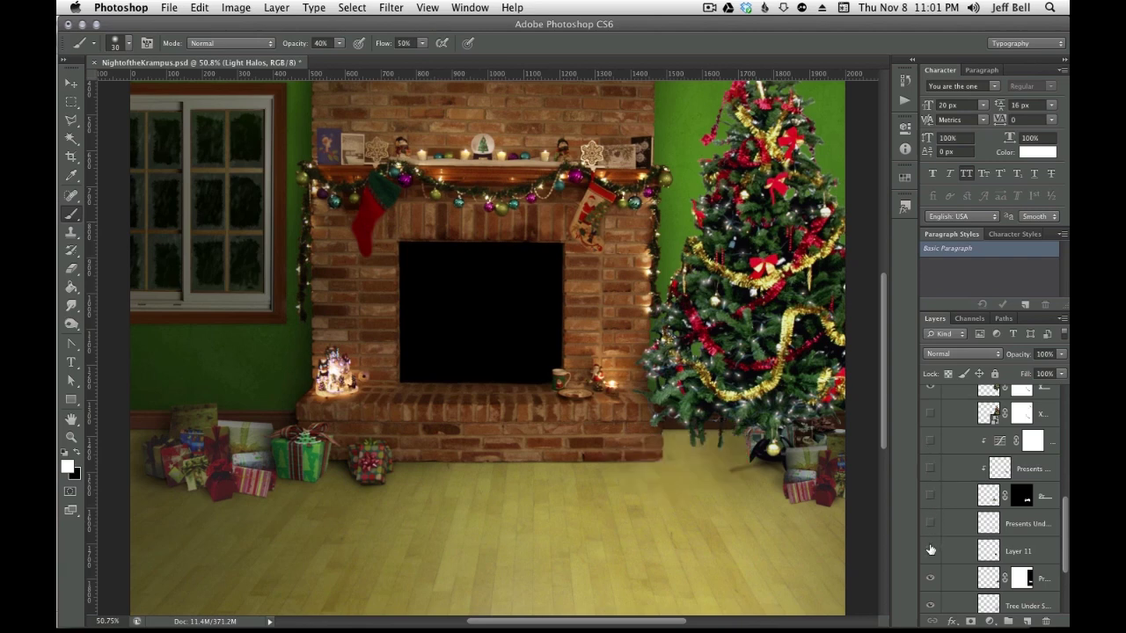
scroll(931, 547, down, 3)
click(931, 498)
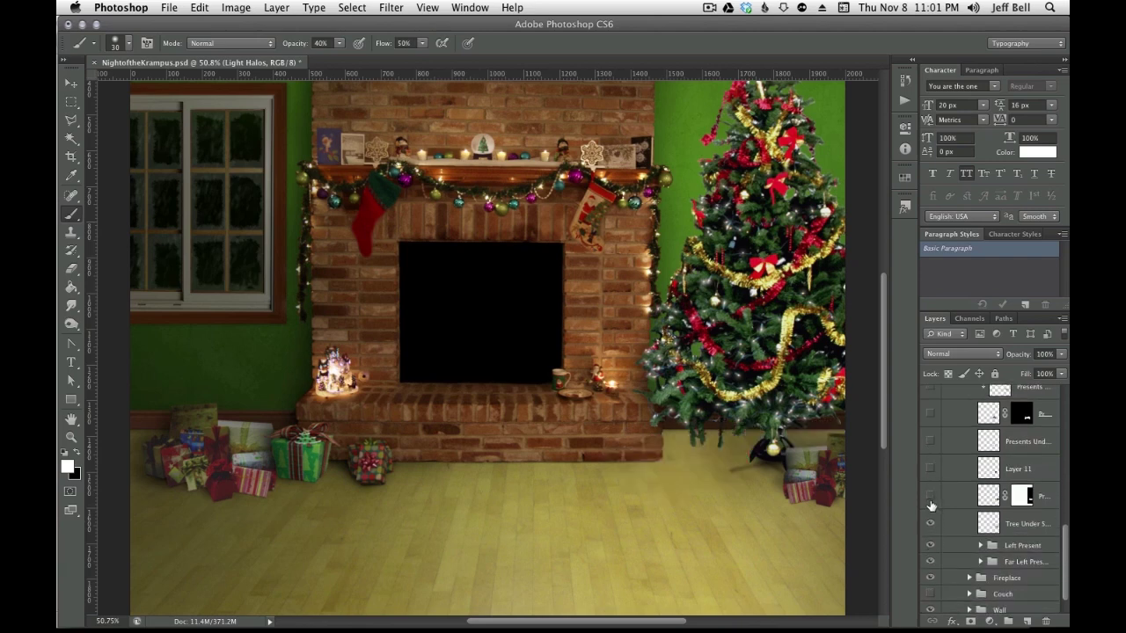
click(931, 525)
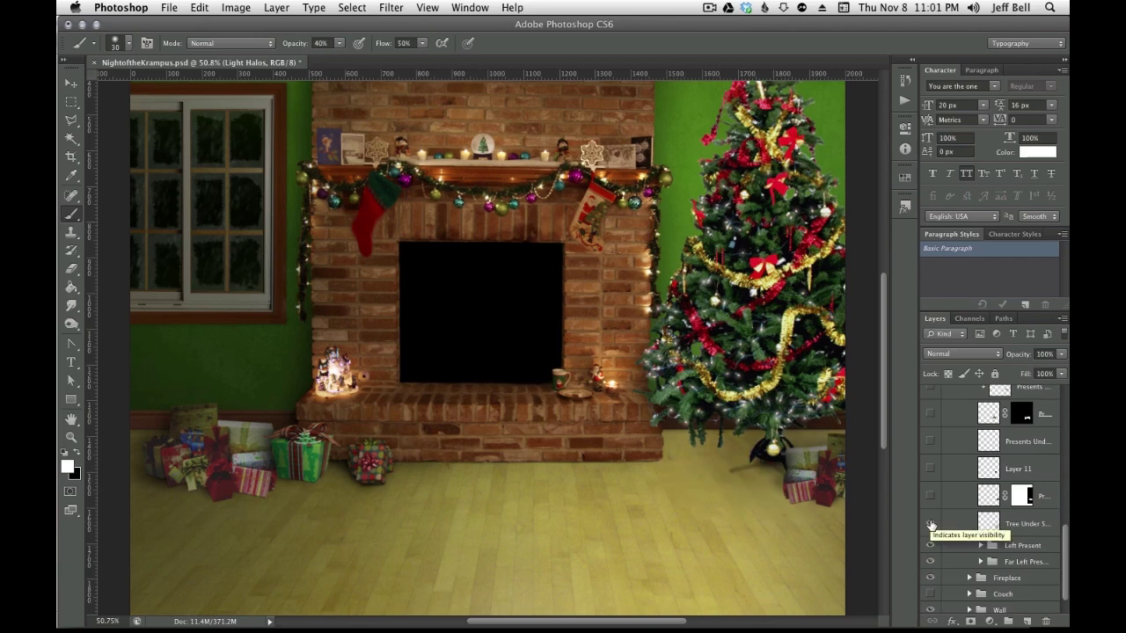
scroll(930, 525, up, 2)
scroll(931, 519, up, 3)
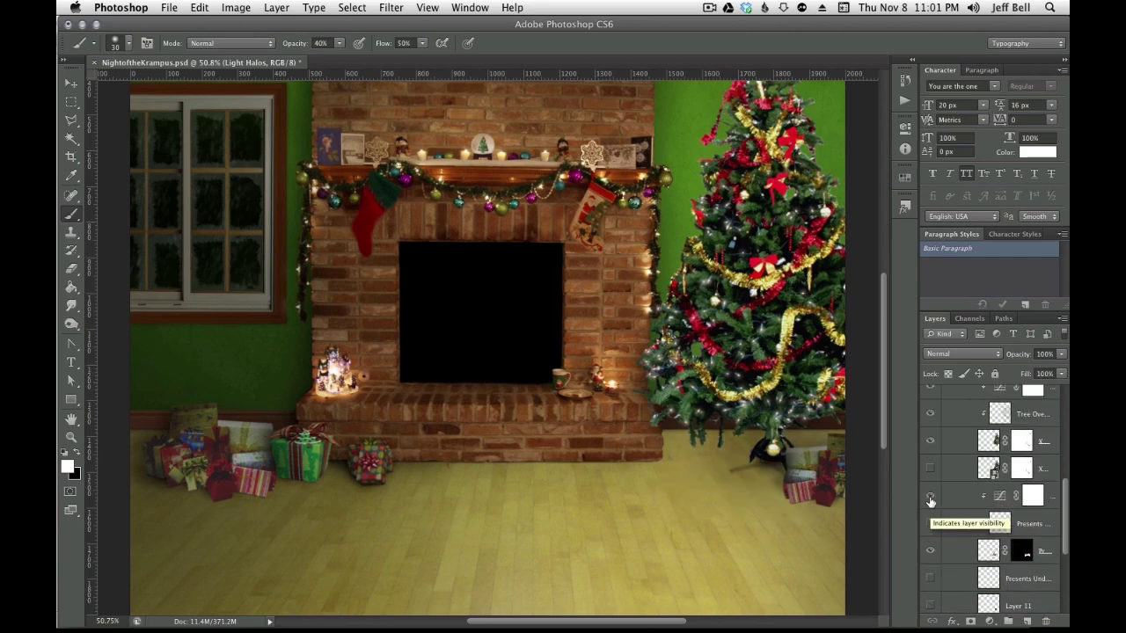
click(930, 499)
click(930, 524)
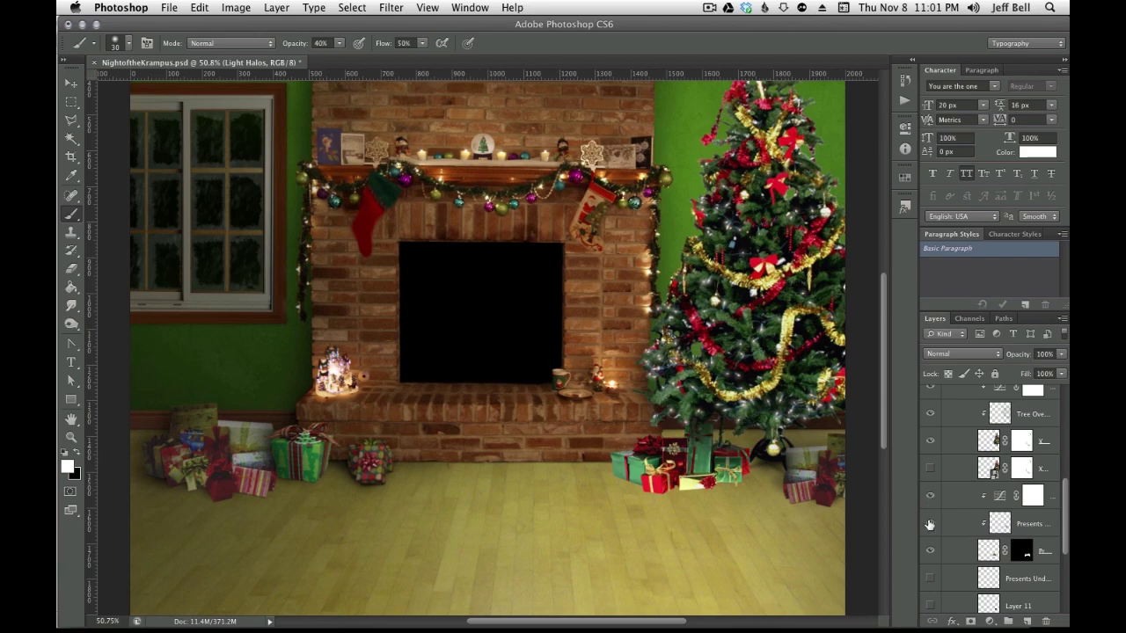
Compare the presents without darkening layers, then restore extra presents, shadows and darkening
click(929, 524)
click(929, 495)
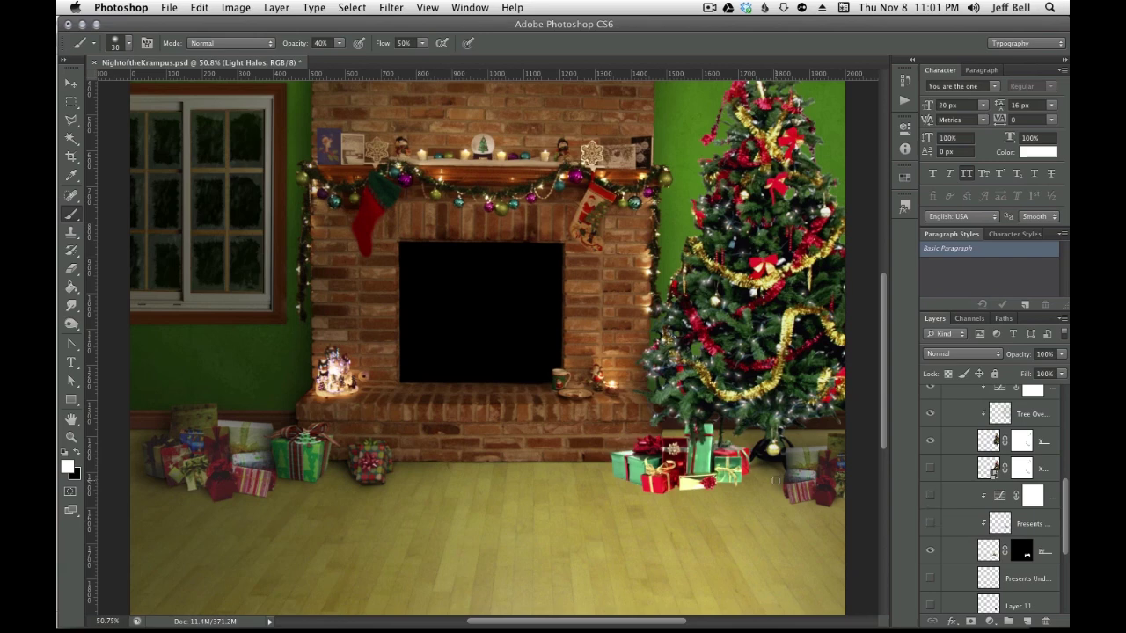
scroll(774, 456, up, 2)
scroll(774, 455, up, 2)
scroll(766, 449, up, 2)
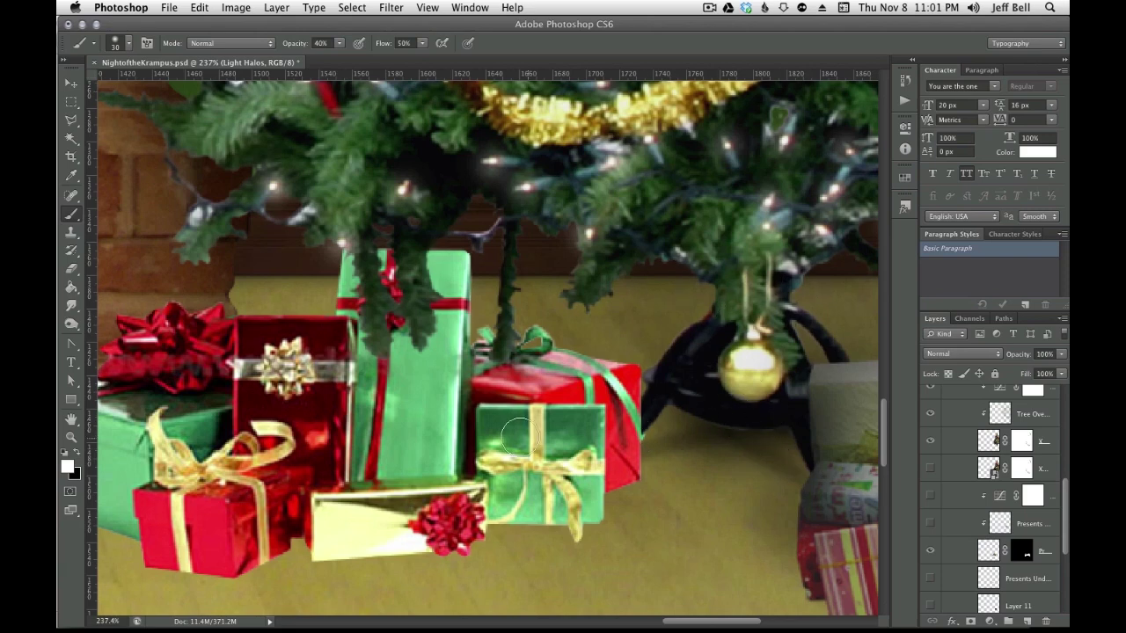
scroll(775, 505, down, 2)
scroll(949, 510, down, 3)
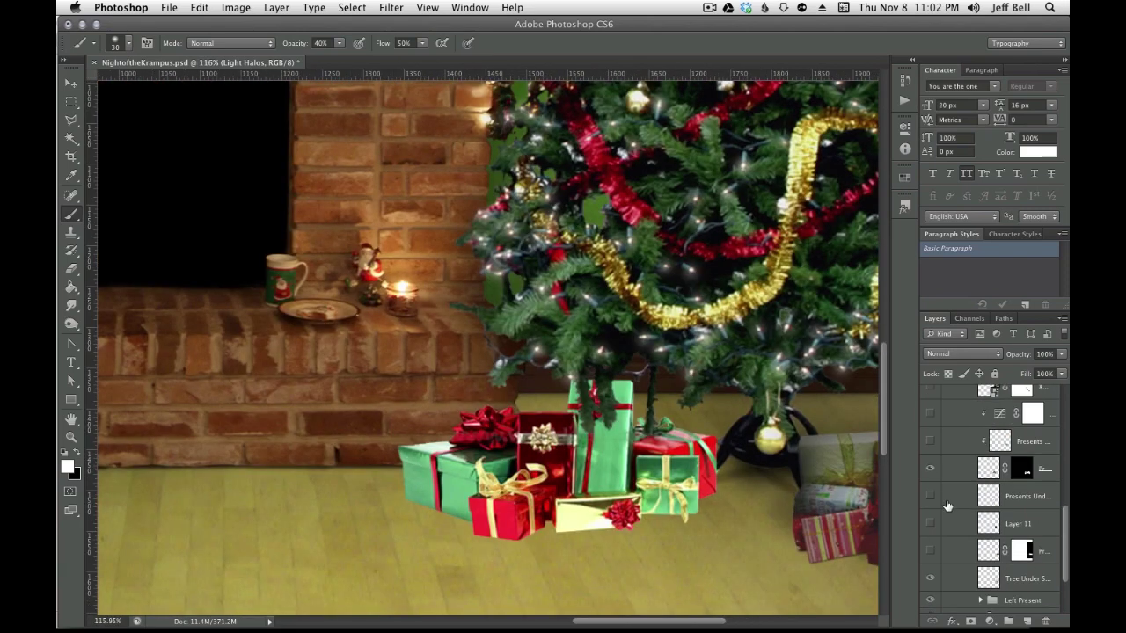
drag(932, 499, 934, 576)
scroll(933, 455, up, 1)
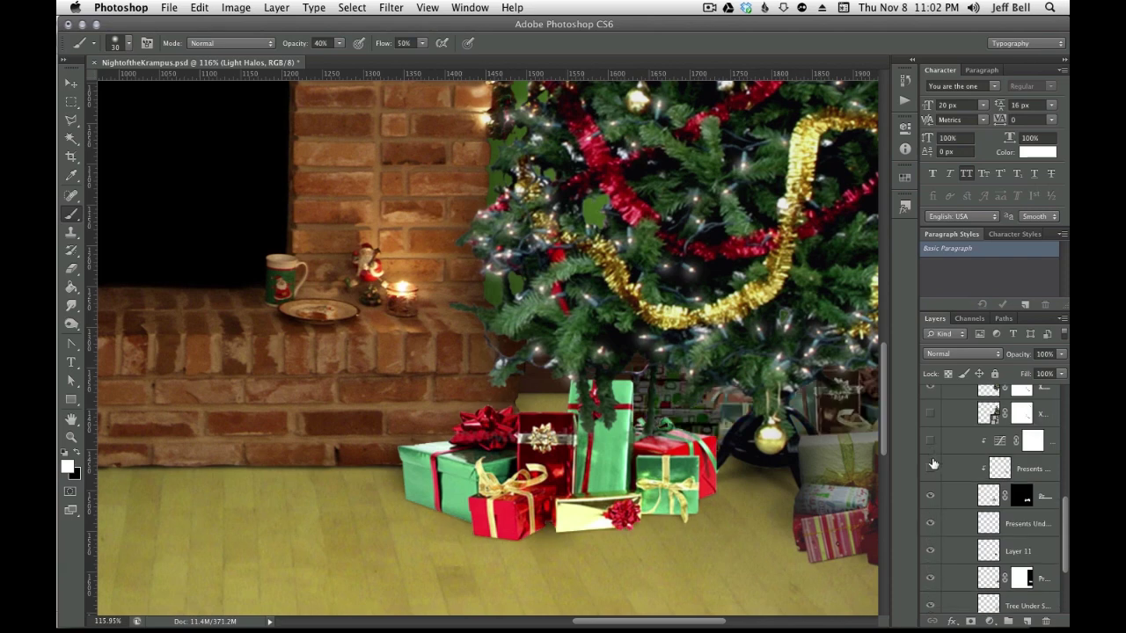
click(932, 469)
click(931, 440)
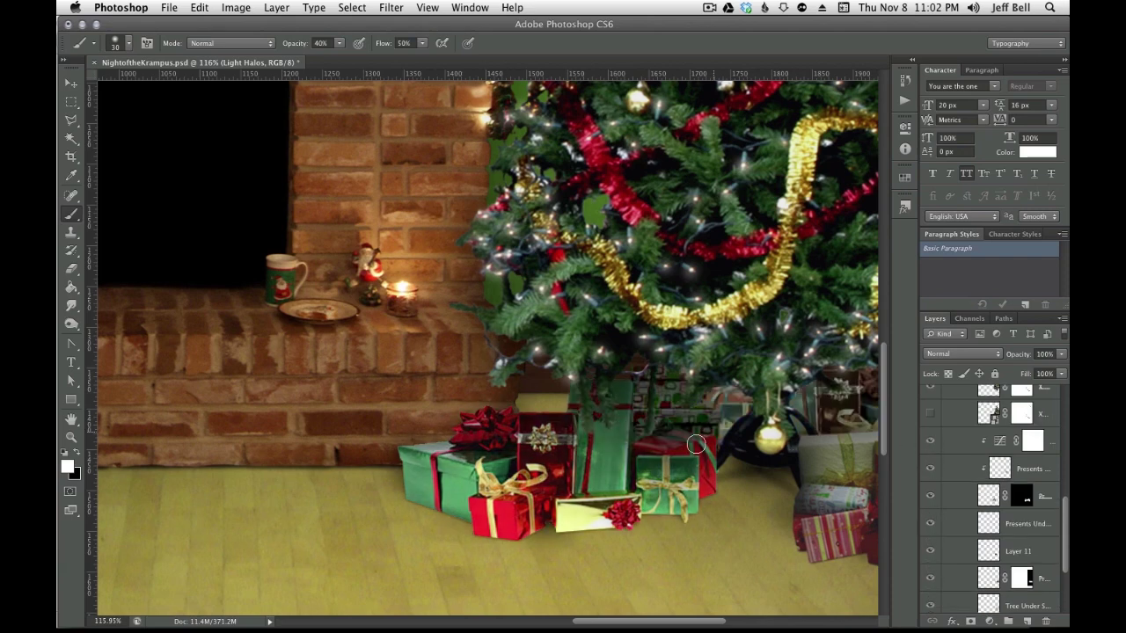
Toggle the green Left Present and far-left presents pile to compare, leaving both visible
scroll(733, 473, down, 1)
scroll(733, 474, down, 3)
scroll(134, 469, down, 2)
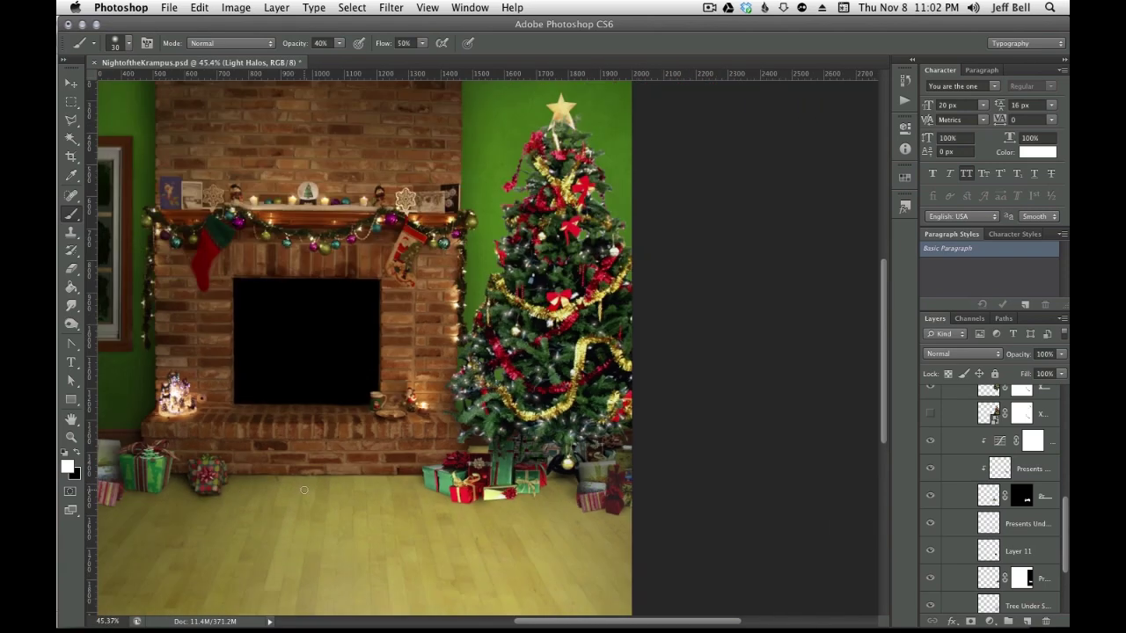
scroll(365, 497, down, 1)
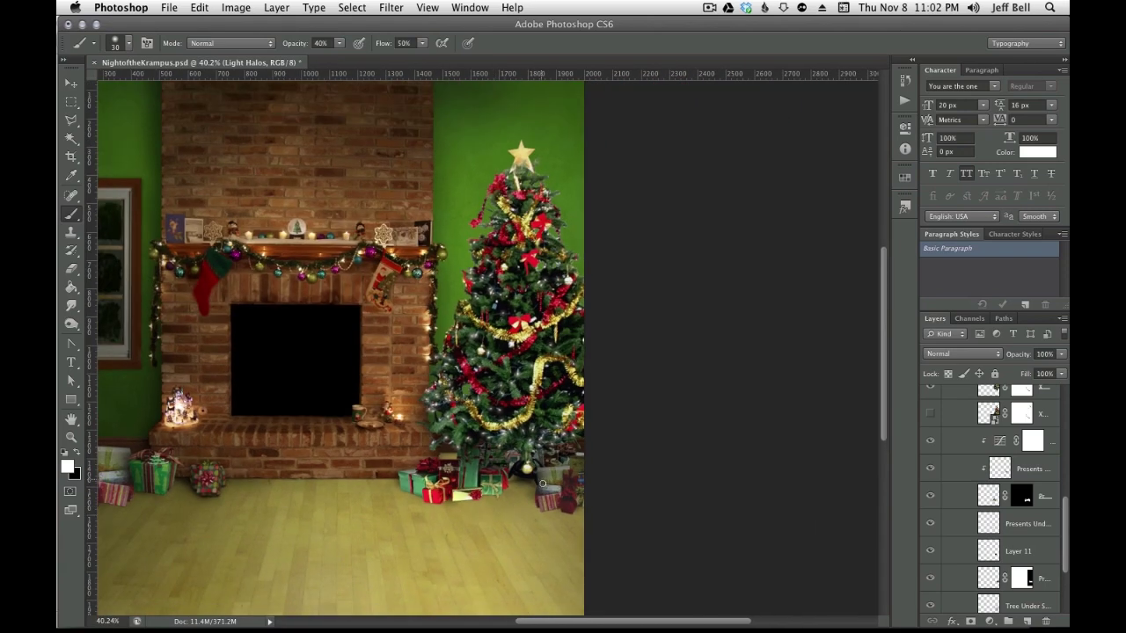
scroll(199, 437, left, 5)
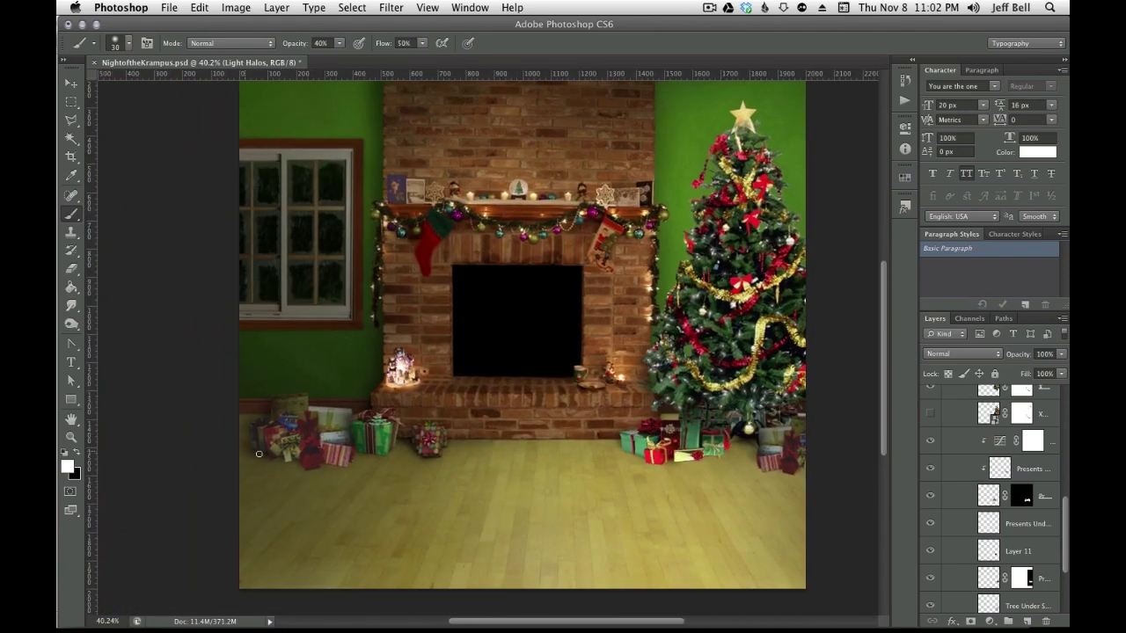
scroll(235, 448, up, 1)
scroll(236, 444, up, 1)
scroll(231, 370, up, 2)
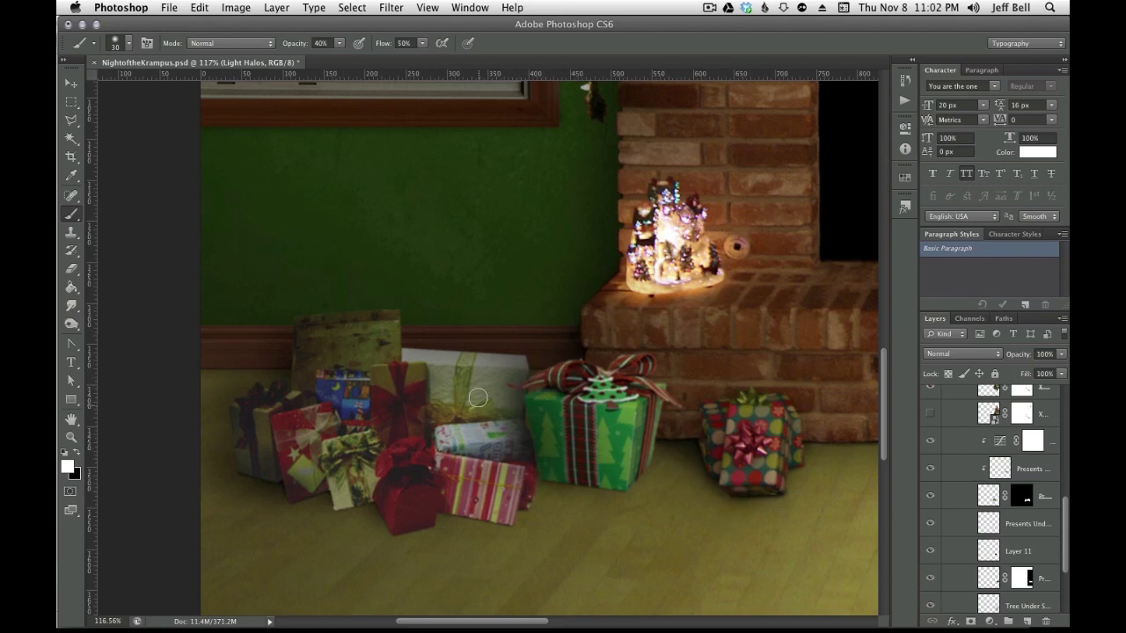
scroll(467, 437, down, 1)
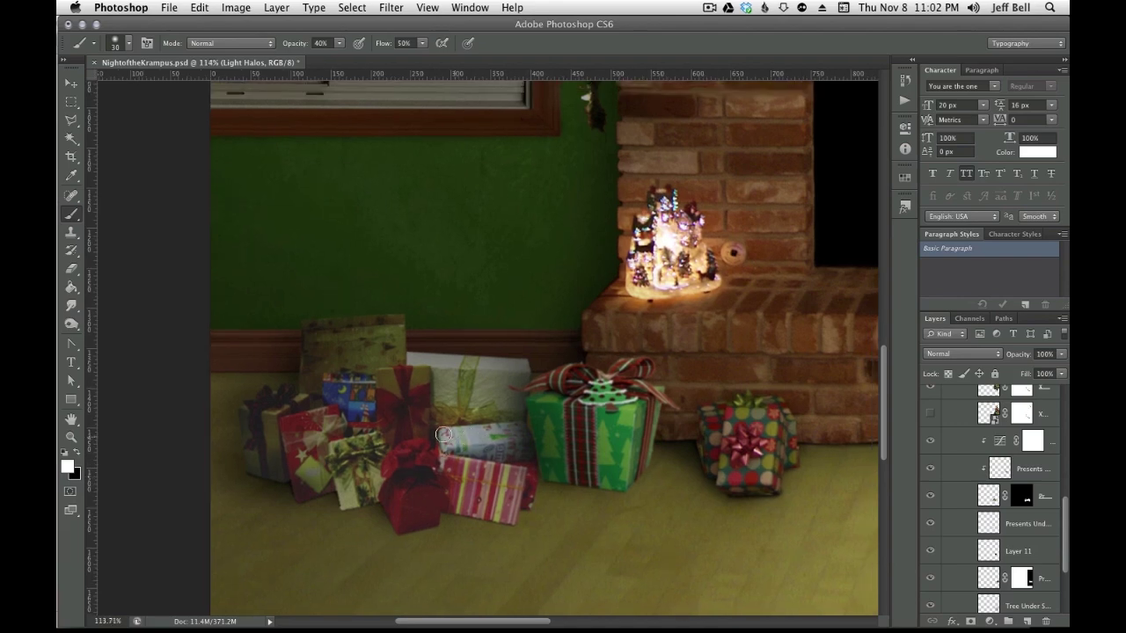
scroll(467, 437, up, 1)
scroll(334, 457, up, 3)
scroll(335, 419, up, 2)
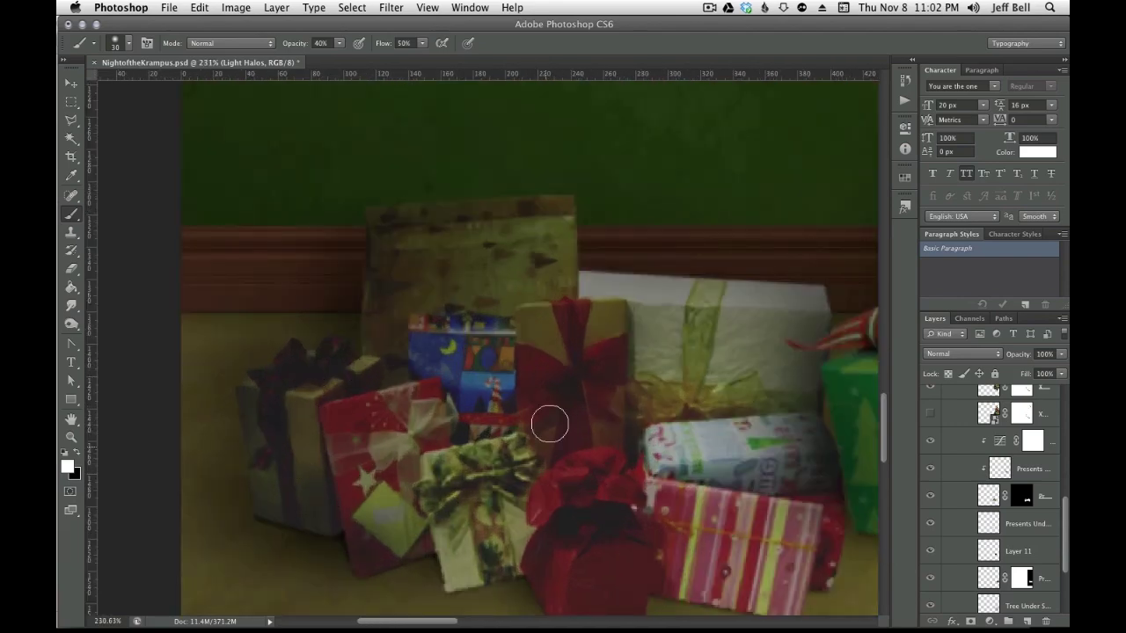
scroll(428, 466, down, 1)
scroll(767, 475, down, 4)
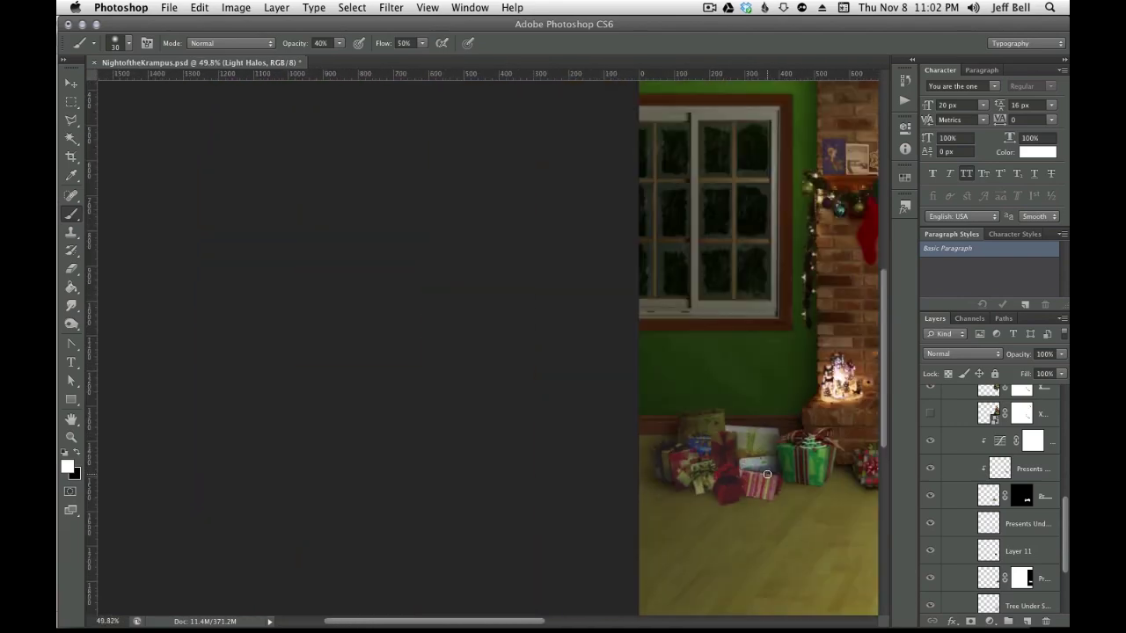
scroll(767, 475, down, 2)
scroll(674, 470, up, 1)
scroll(458, 420, up, 3)
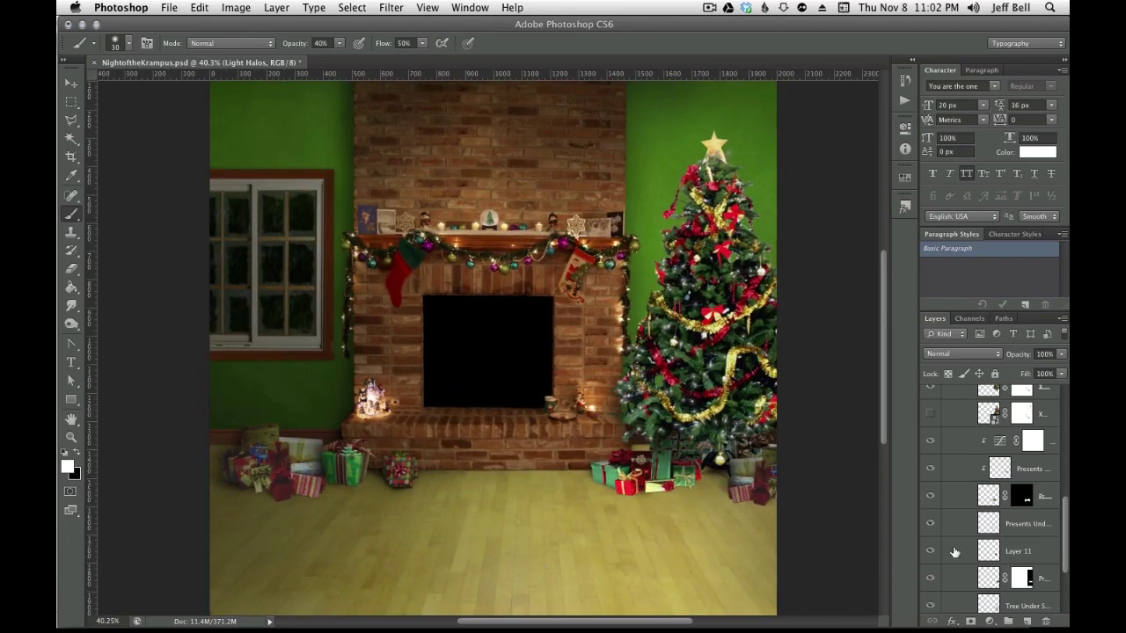
scroll(970, 546, down, 3)
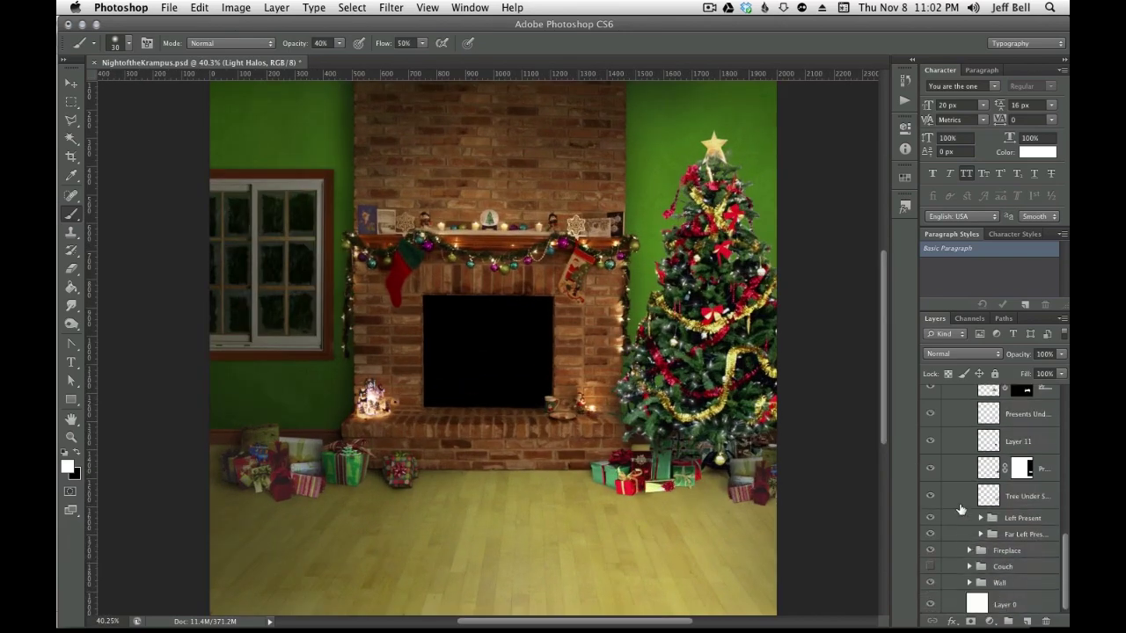
click(930, 518)
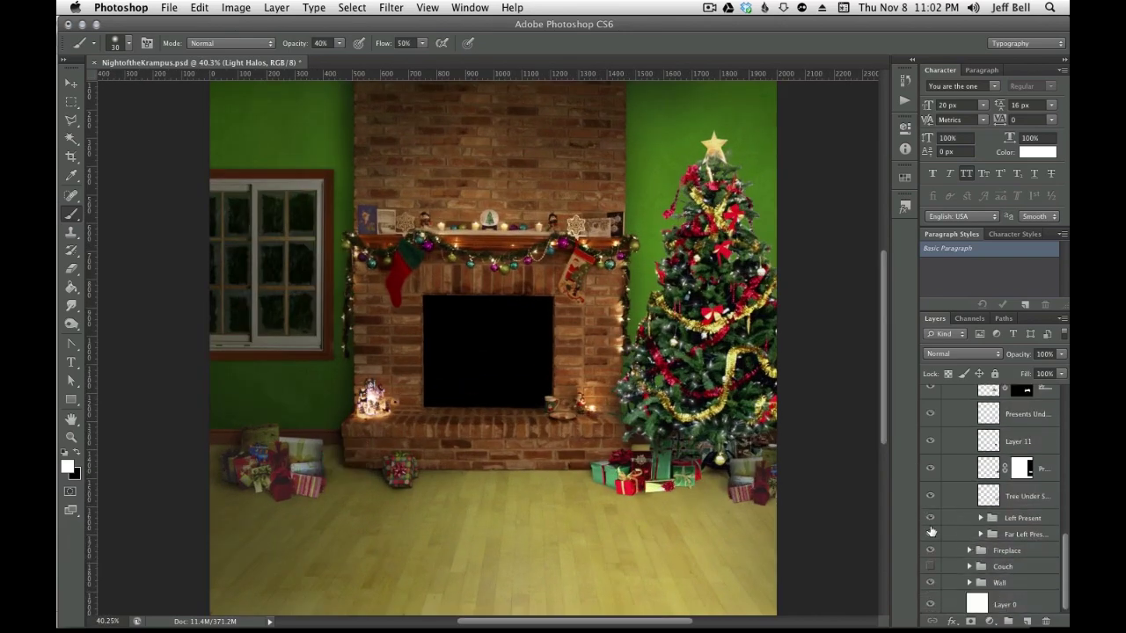
click(930, 533)
click(931, 535)
click(930, 535)
click(931, 518)
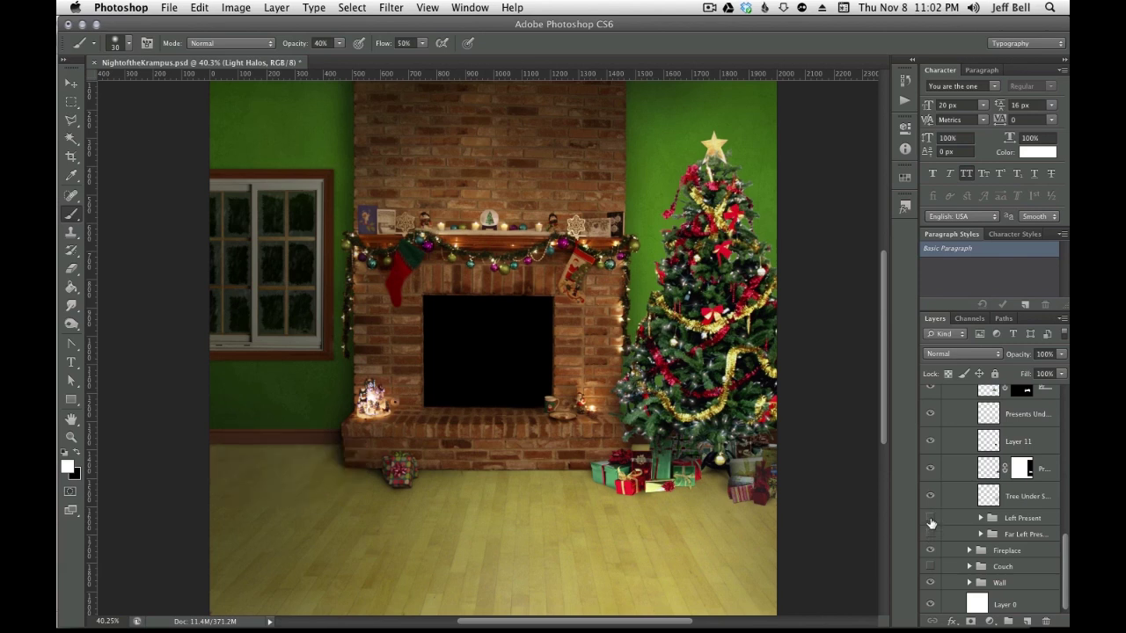
click(931, 518)
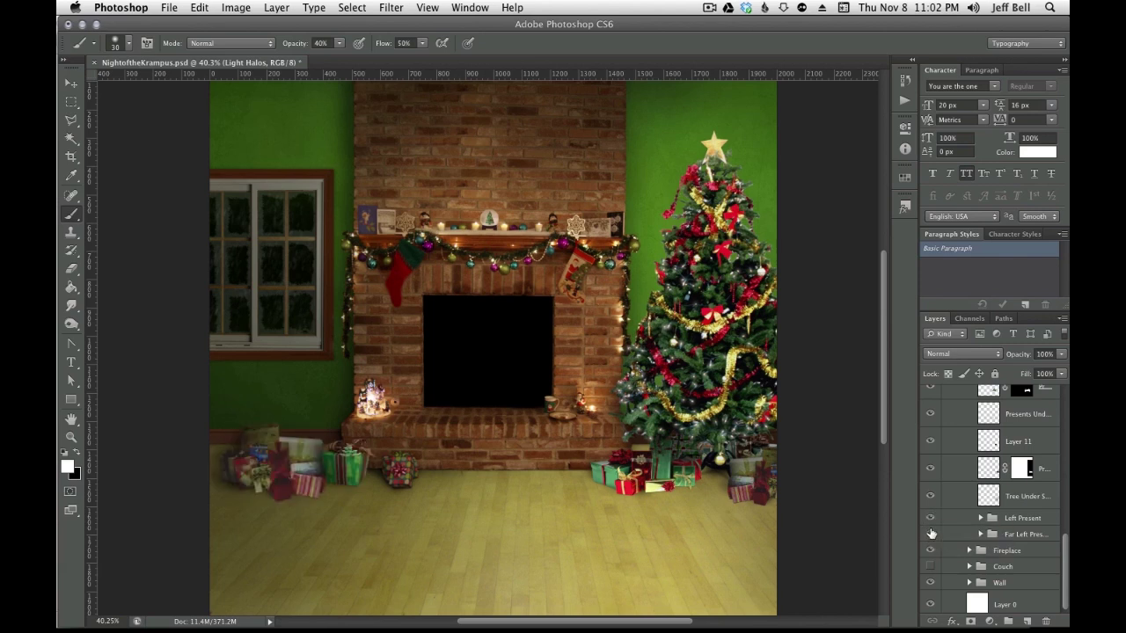
Collapse the Tree & Presents layer group
scroll(935, 524, up, 2)
scroll(934, 519, up, 3)
scroll(938, 498, up, 3)
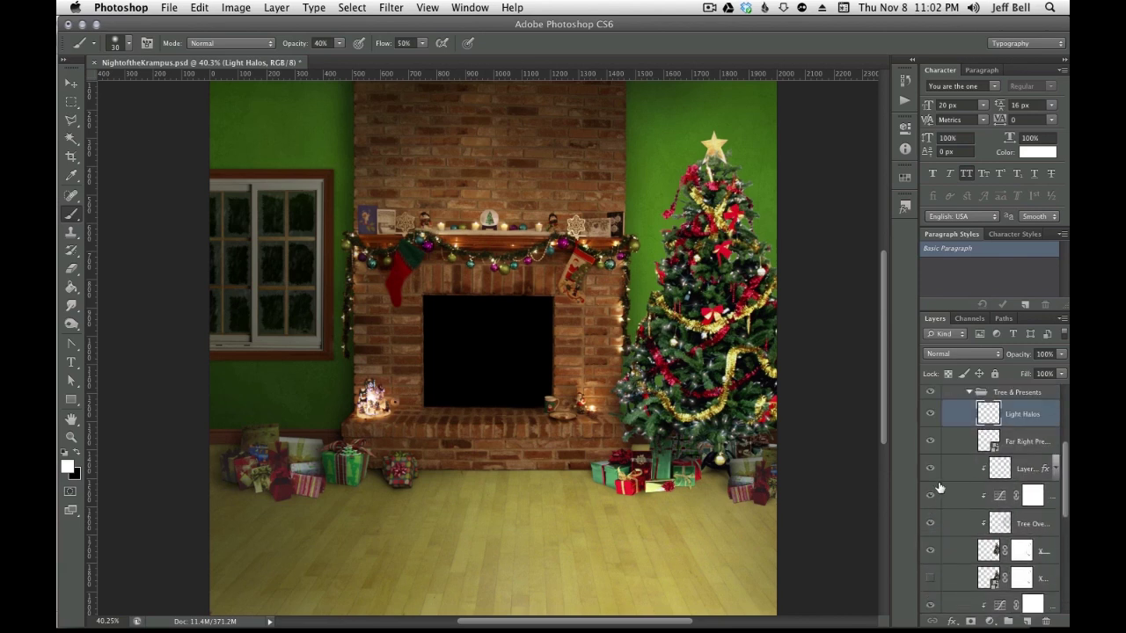
scroll(950, 470, up, 3)
click(968, 446)
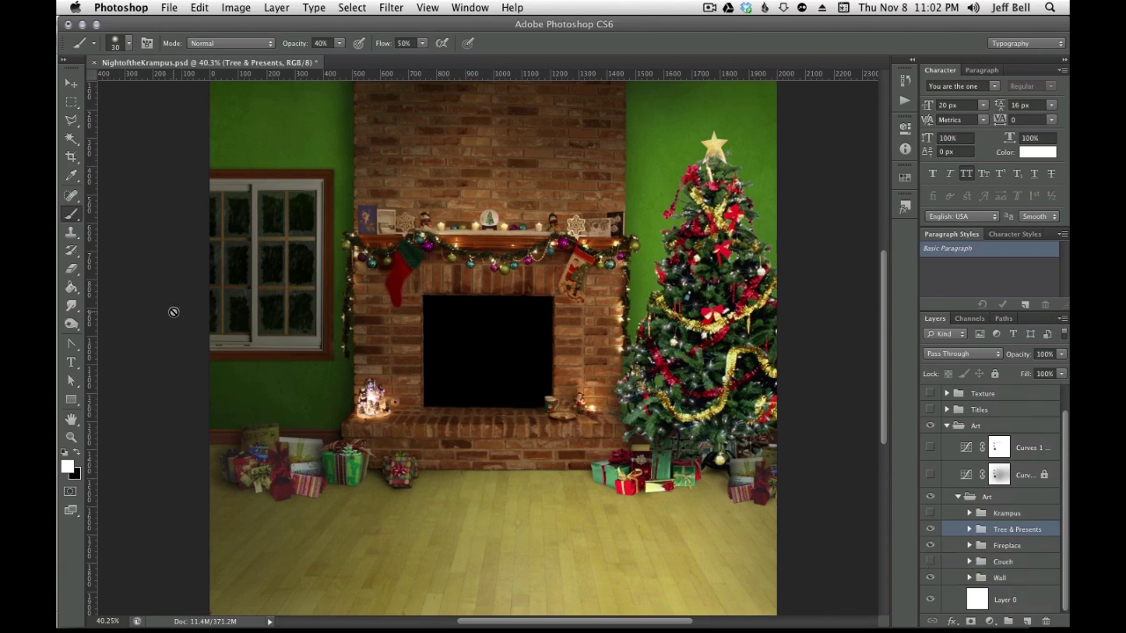
key(super+Tab)
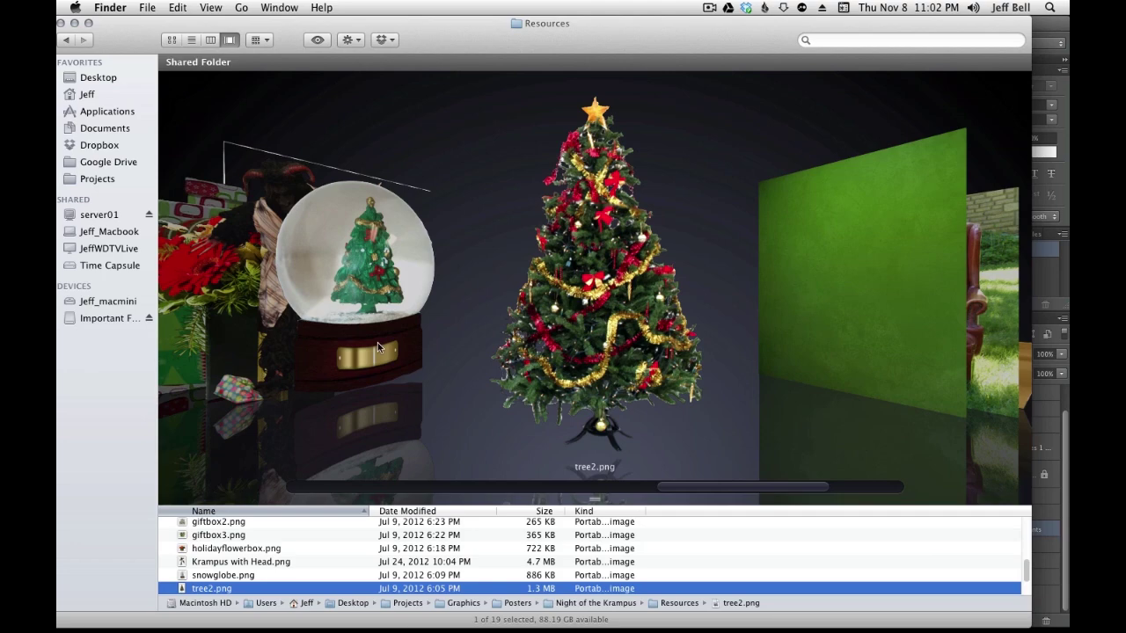
scroll(377, 347, left, 10)
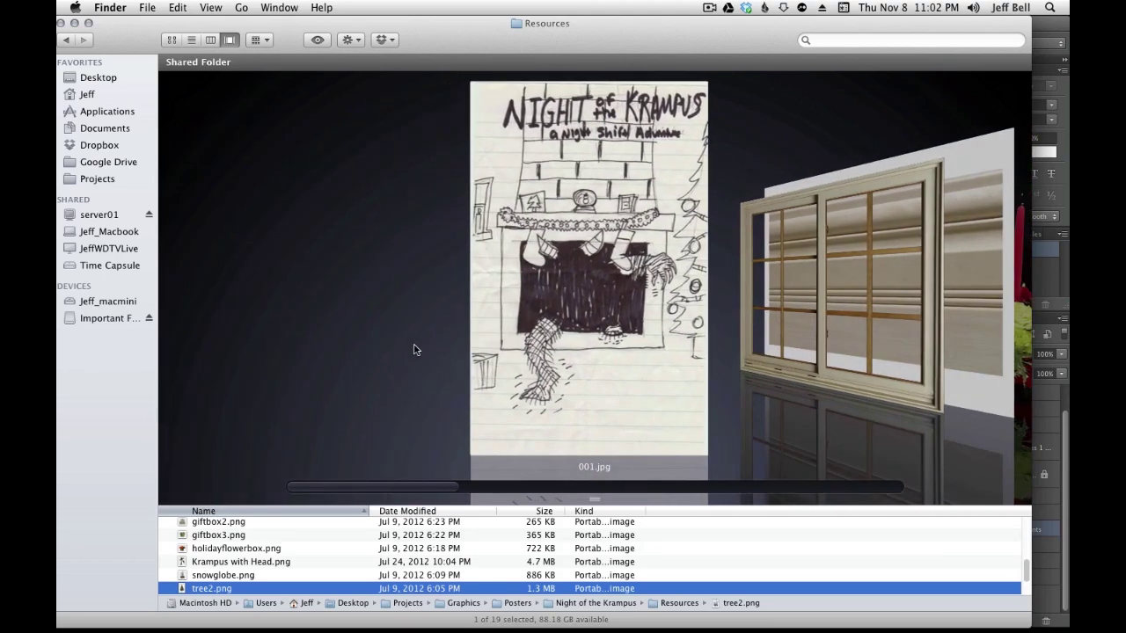
key(super+Tab)
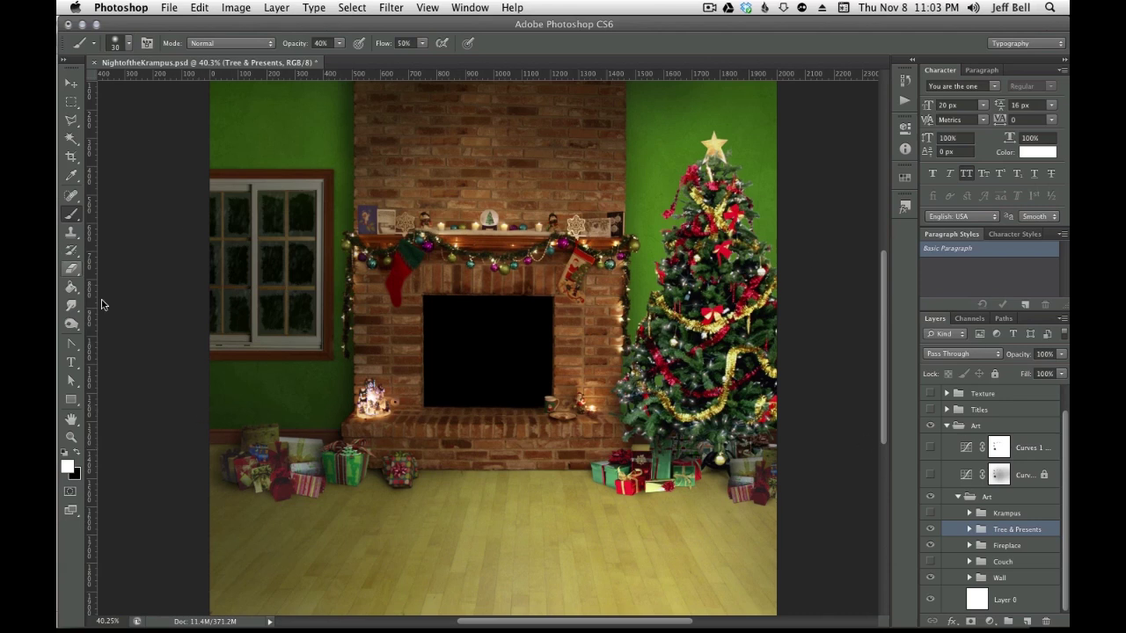
Zoom out, browse the Resources images in Finder, then return to Photoshop
scroll(631, 340, down, 2)
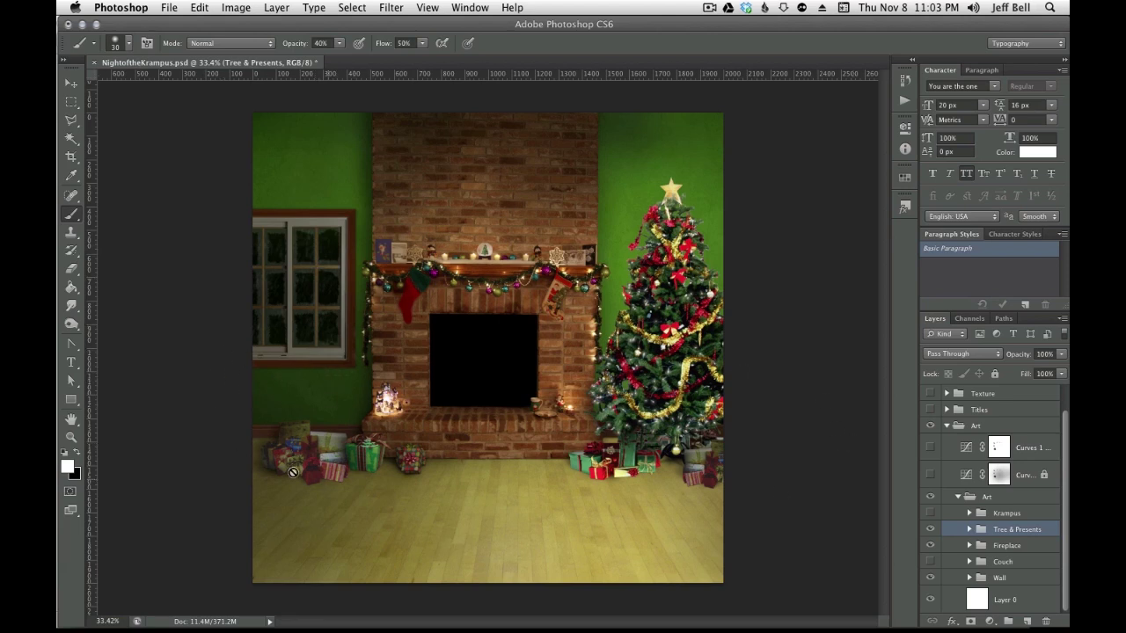
scroll(642, 396, right, 1)
scroll(642, 396, right, 4)
scroll(642, 396, right, 3)
scroll(642, 391, right, 3)
scroll(642, 391, right, 3)
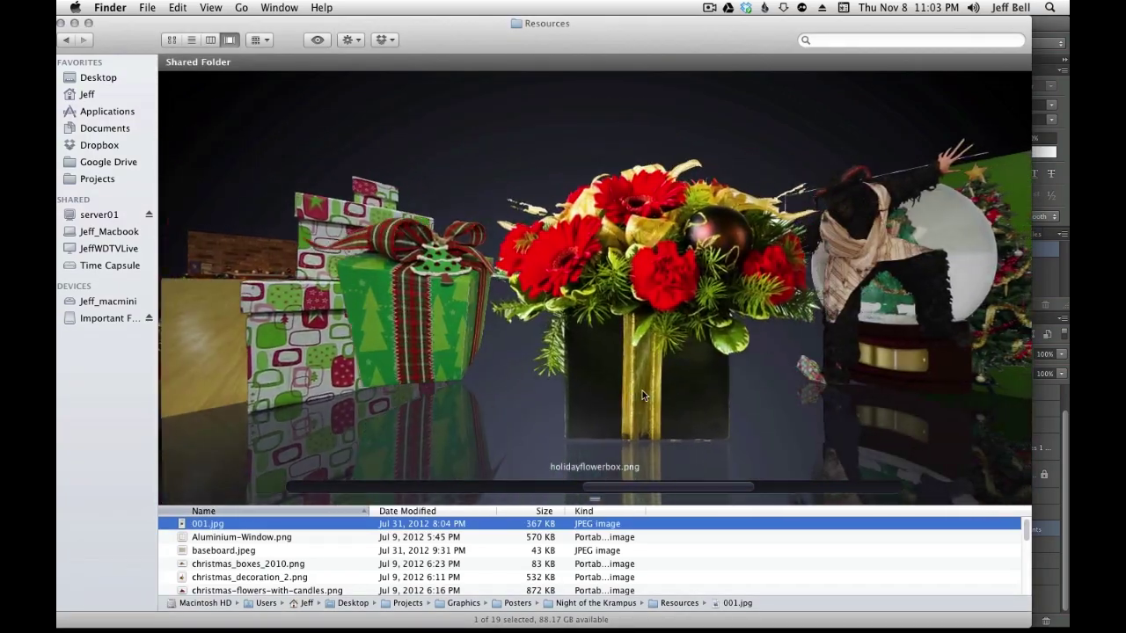
scroll(643, 391, right, 2)
scroll(642, 390, right, 2)
scroll(642, 391, left, 1)
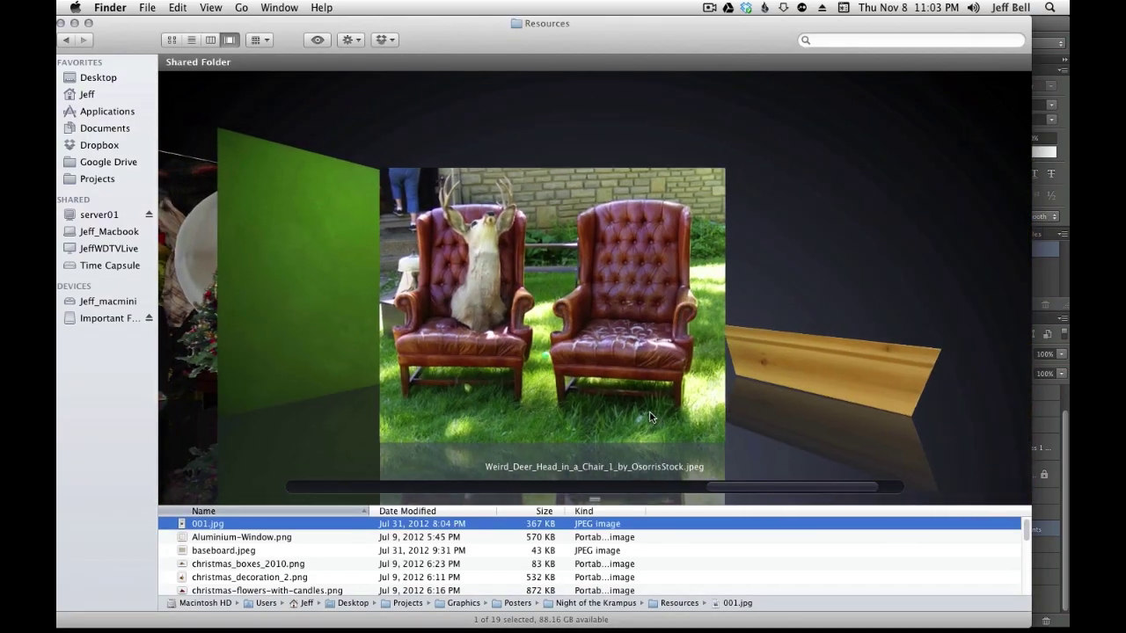
key(super+Tab)
Show the Couch group, expand it, and hide its shadow and lighting layers
click(931, 563)
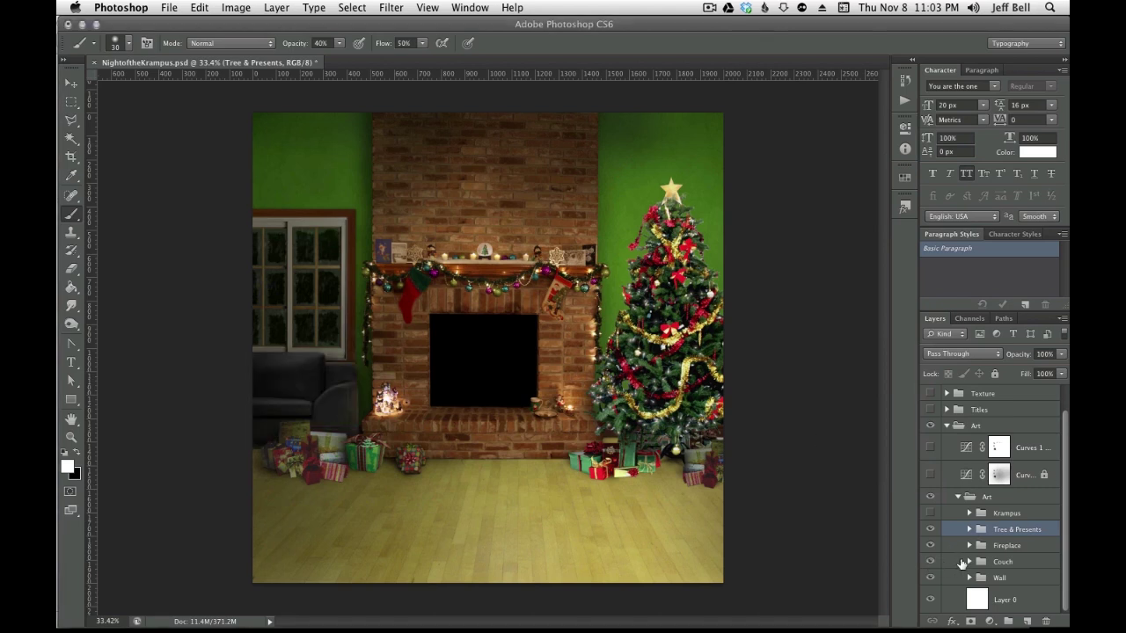
click(968, 562)
click(968, 563)
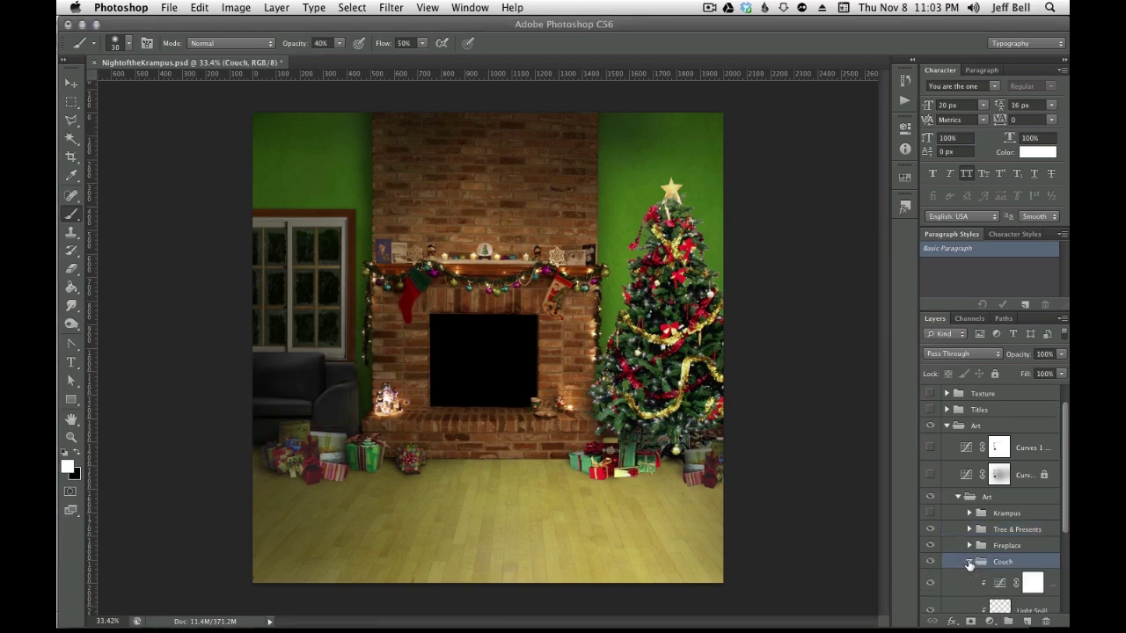
scroll(950, 528, down, 4)
drag(929, 485, 932, 556)
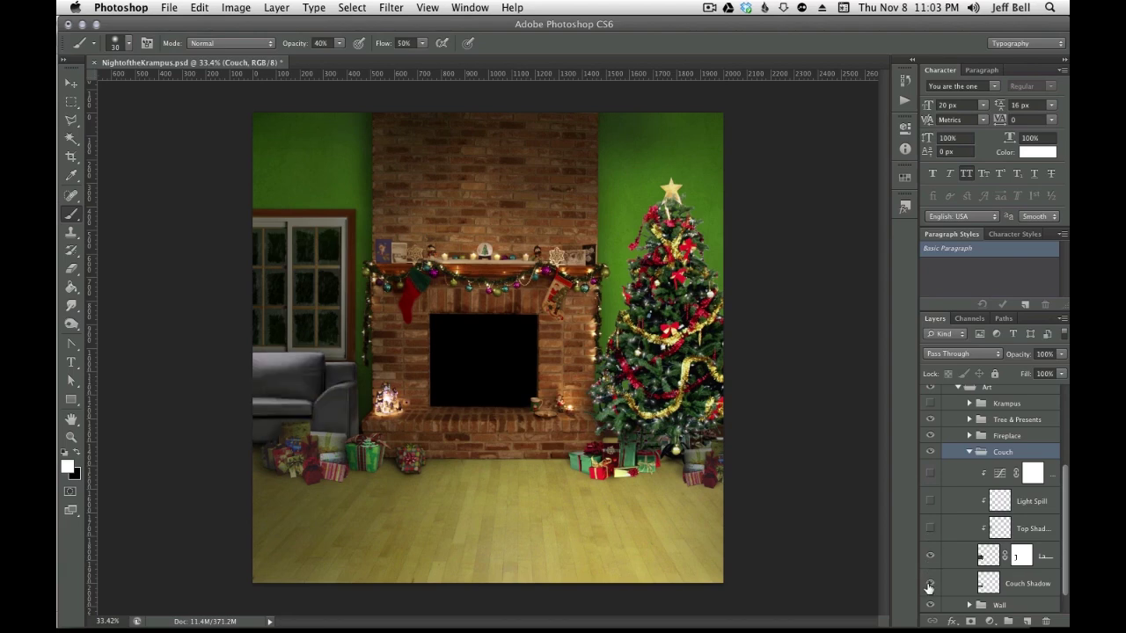
scroll(324, 396, up, 2)
scroll(323, 391, up, 4)
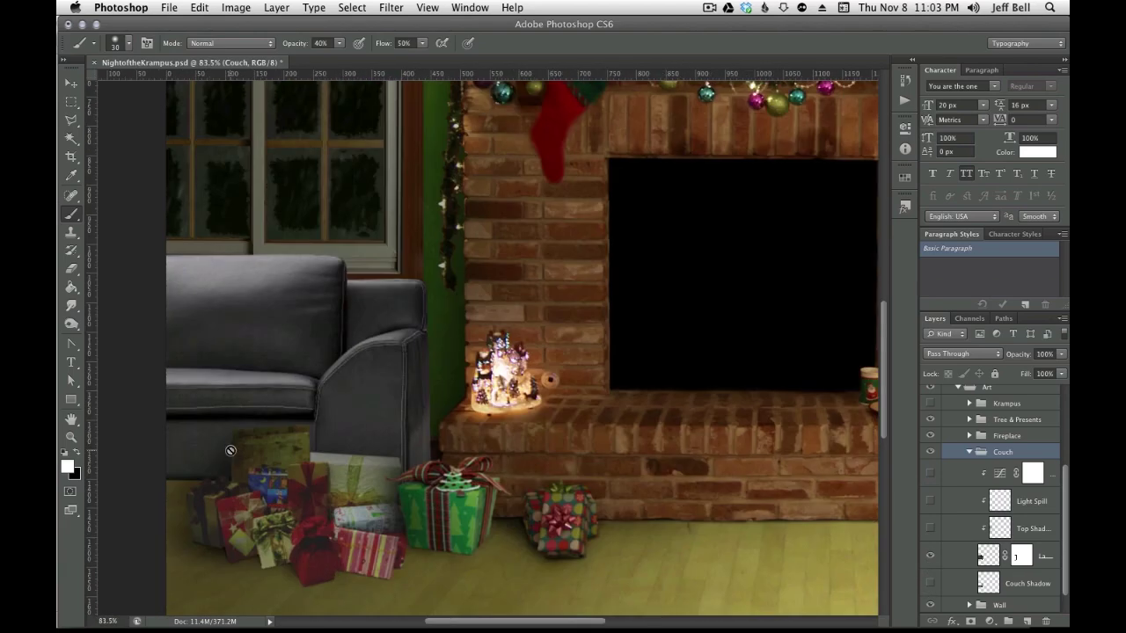
Try moving the couch onto the floor, then undo and deselect it
drag(323, 383, 449, 367)
key(v)
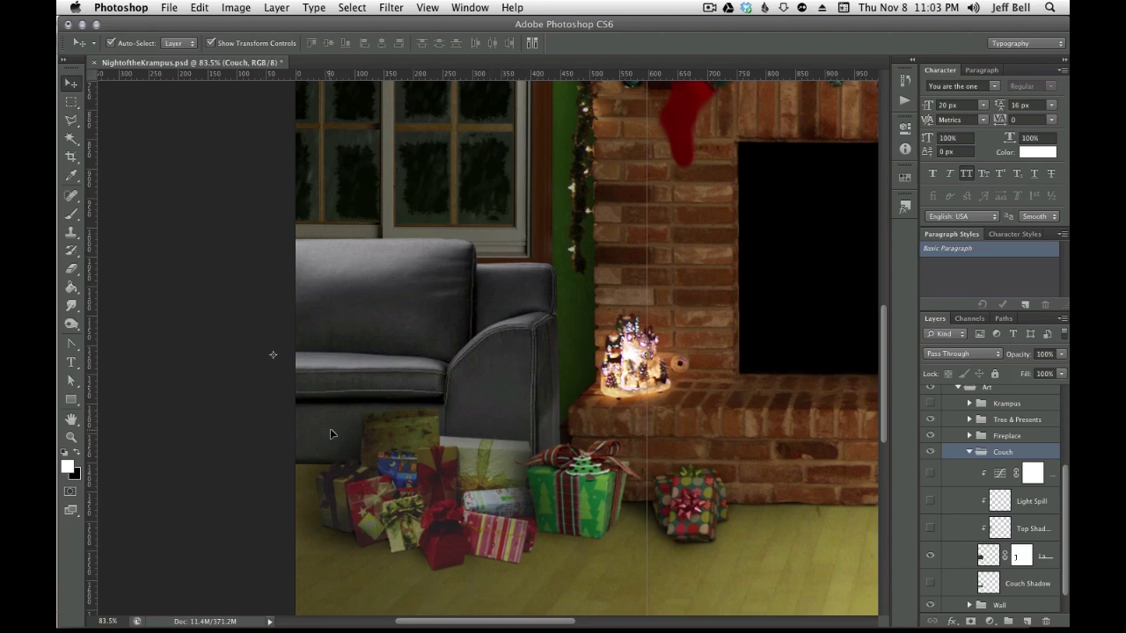
scroll(563, 426, down, 5)
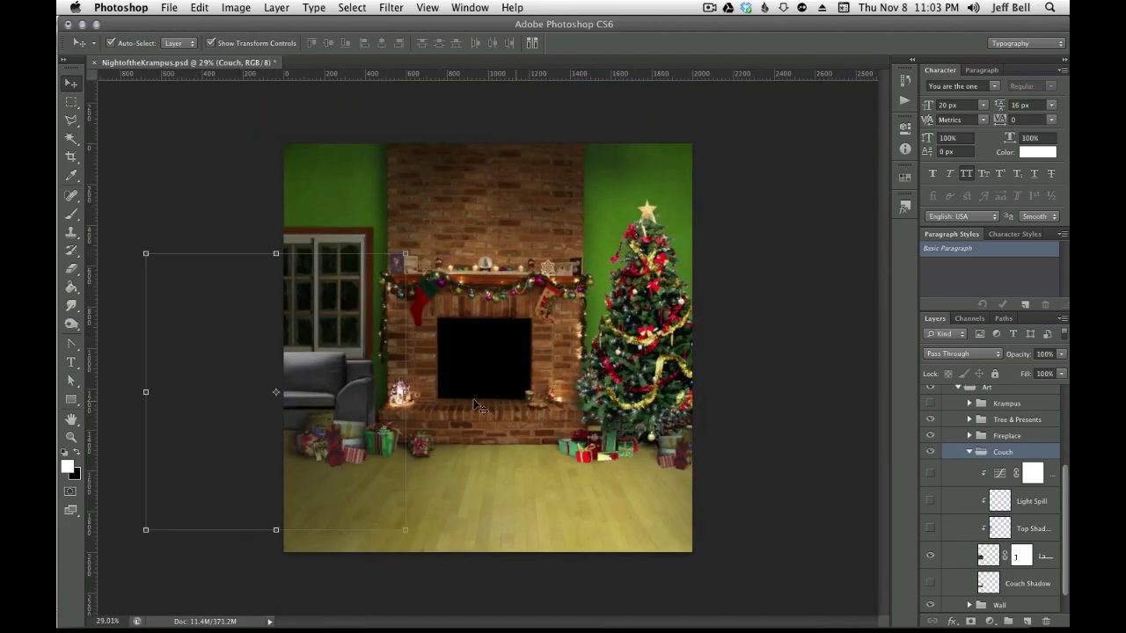
scroll(439, 396, up, 4)
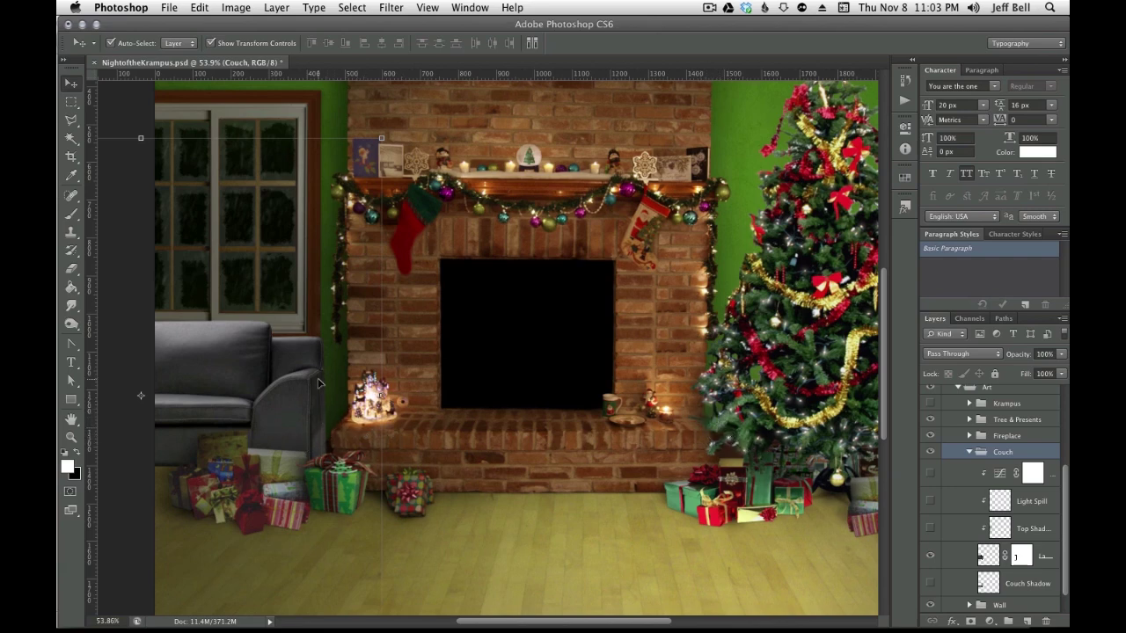
mouse_move(206, 400)
mouse_down()
mouse_move(382, 377)
mouse_move(558, 391)
mouse_up()
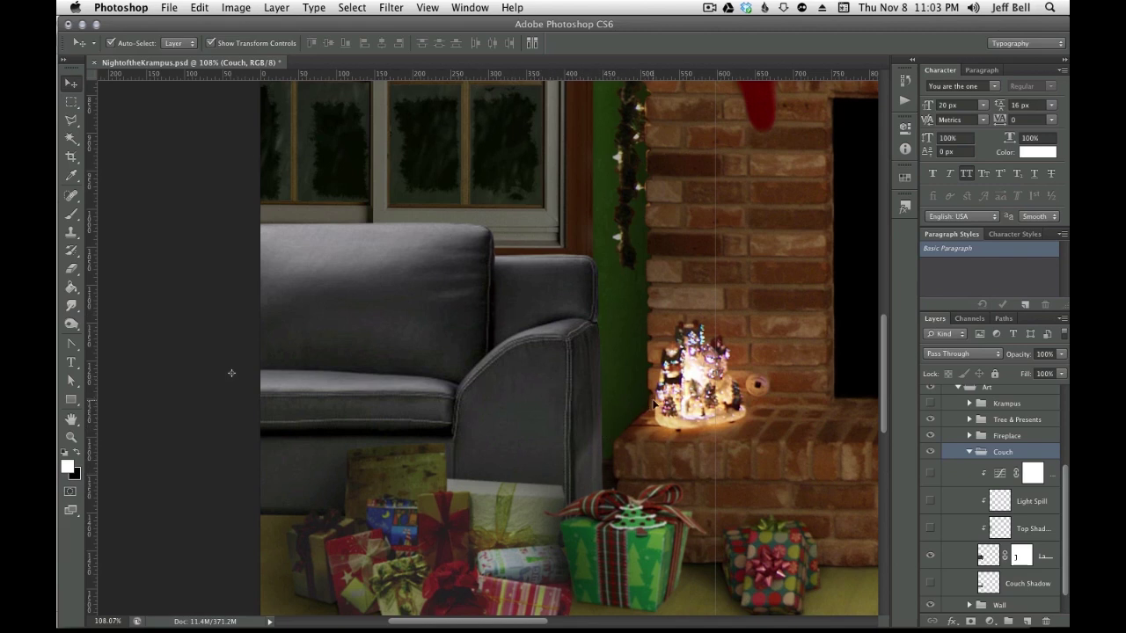
mouse_move(393, 368)
mouse_down()
mouse_move(374, 349)
mouse_move(417, 297)
mouse_up()
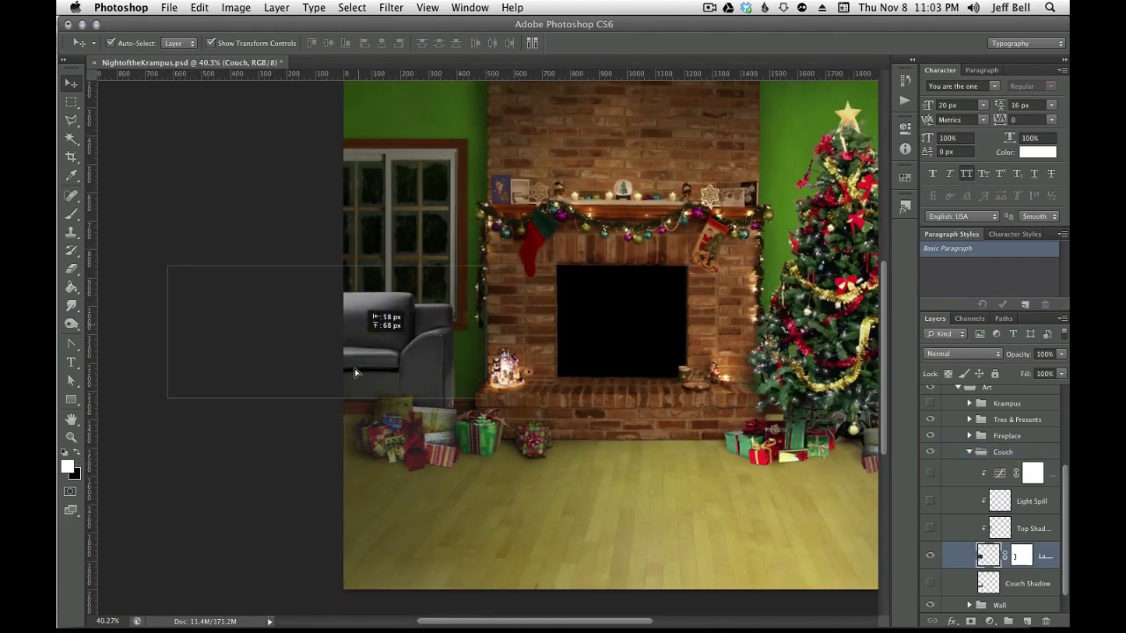
drag(417, 298, 700, 498)
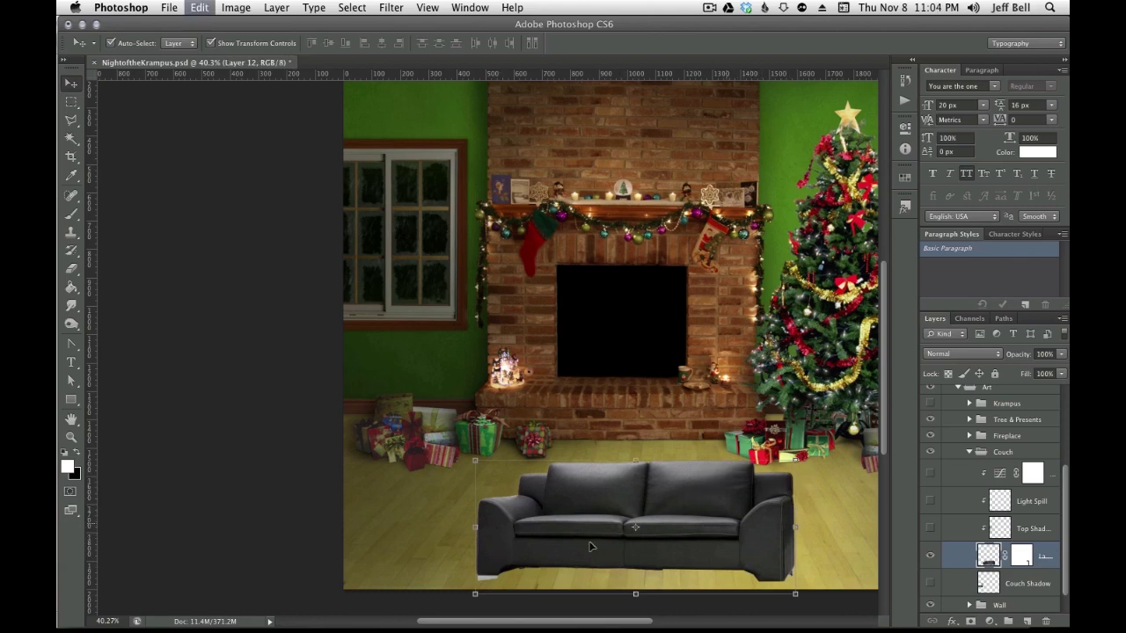
key(ctrl+z)
click(246, 537)
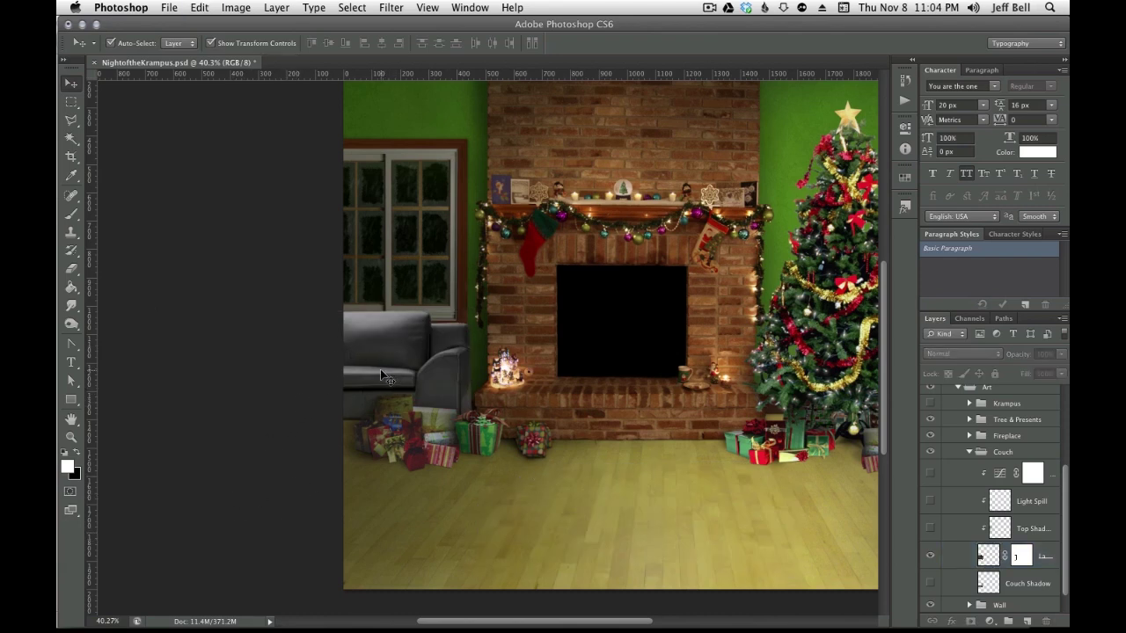
Turn the Couch Shadow layer back on beneath the couch
scroll(385, 376, up, 3)
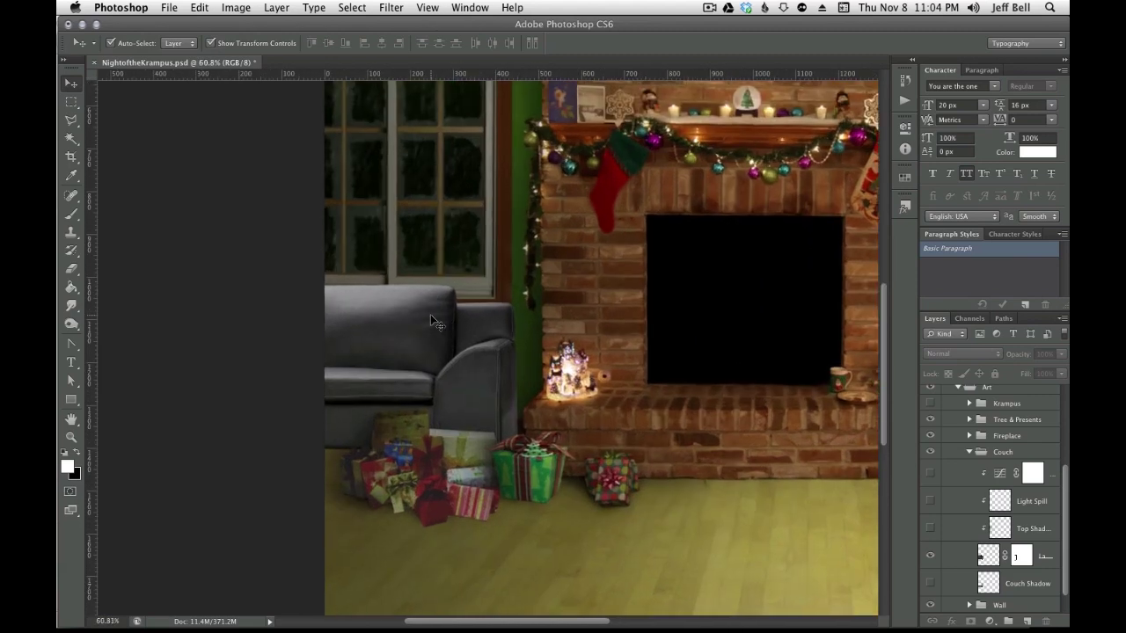
scroll(430, 314, up, 2)
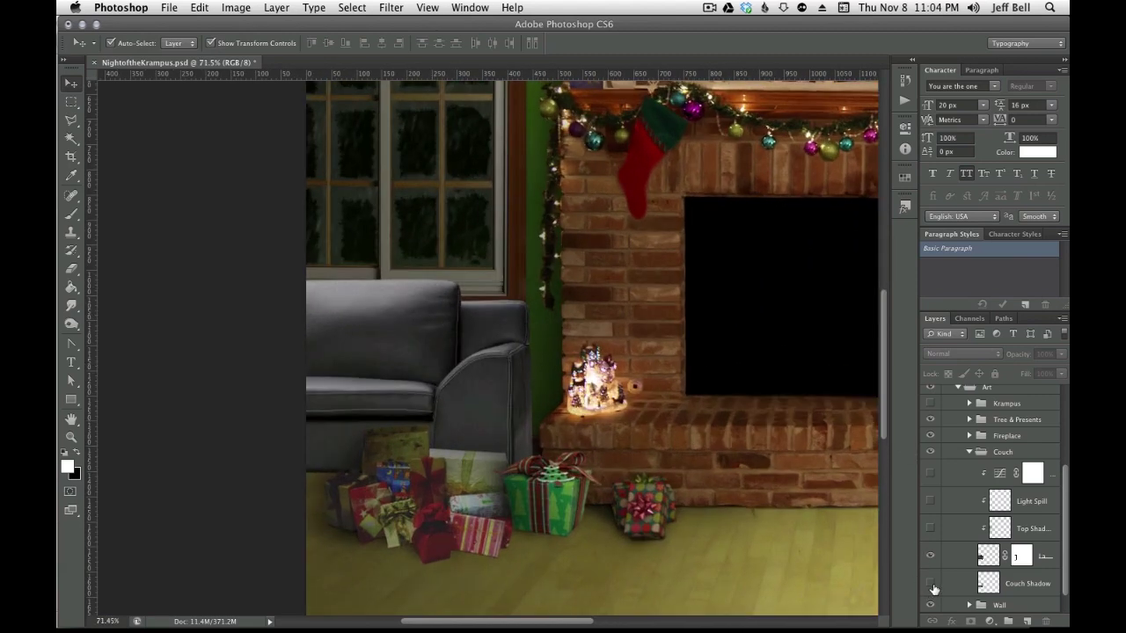
click(930, 585)
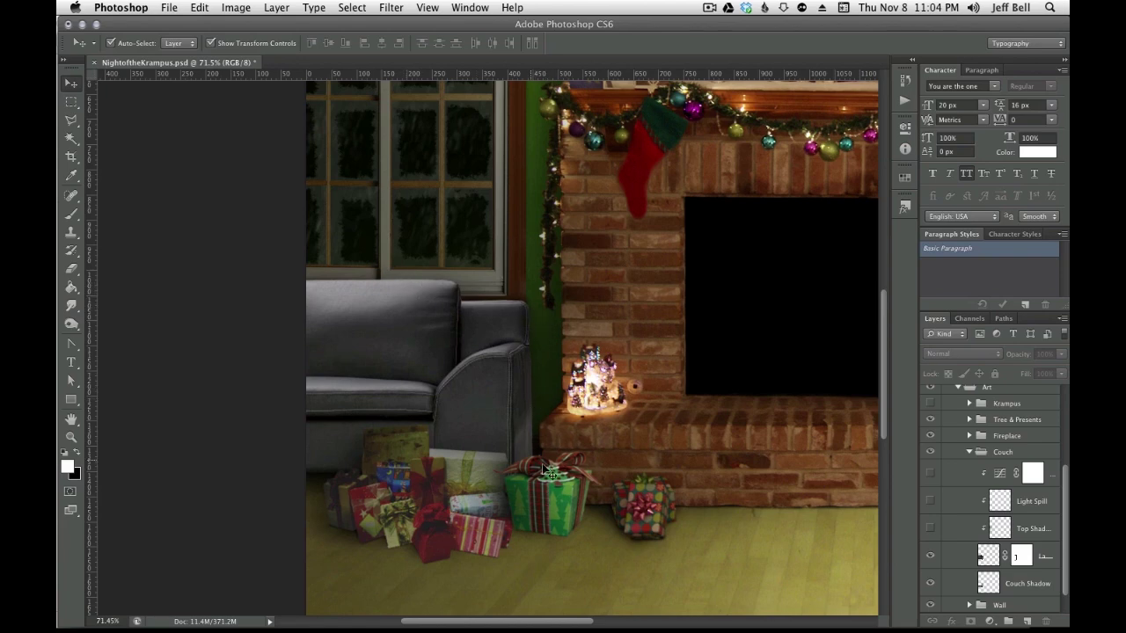
scroll(731, 469, down, 3)
scroll(732, 469, down, 1)
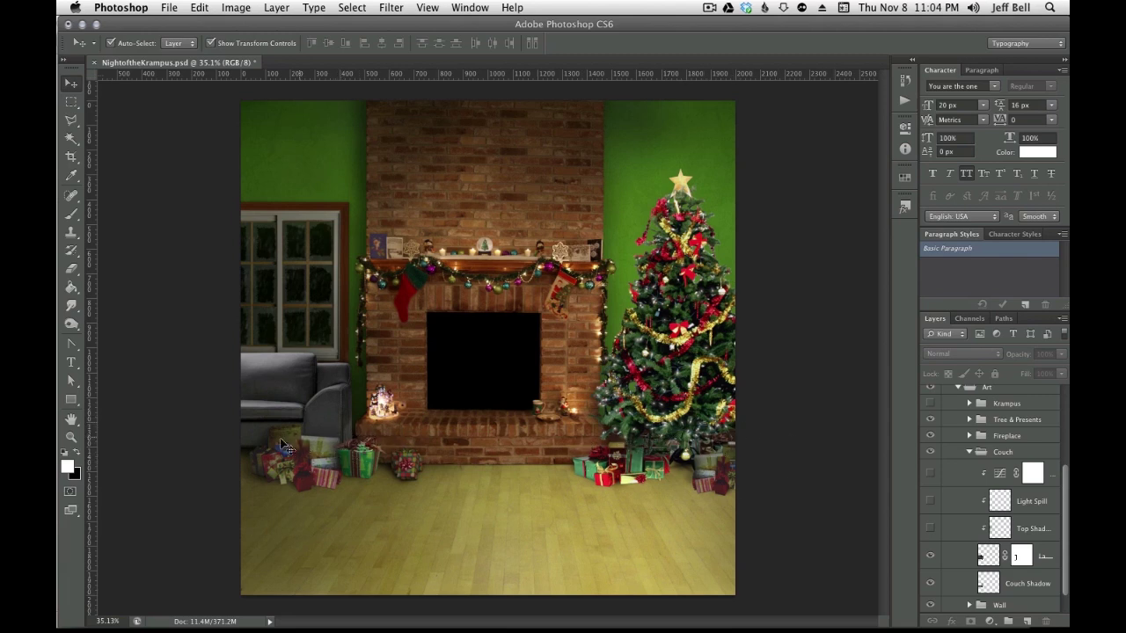
scroll(225, 430, up, 1)
scroll(225, 430, up, 2)
scroll(225, 430, up, 2)
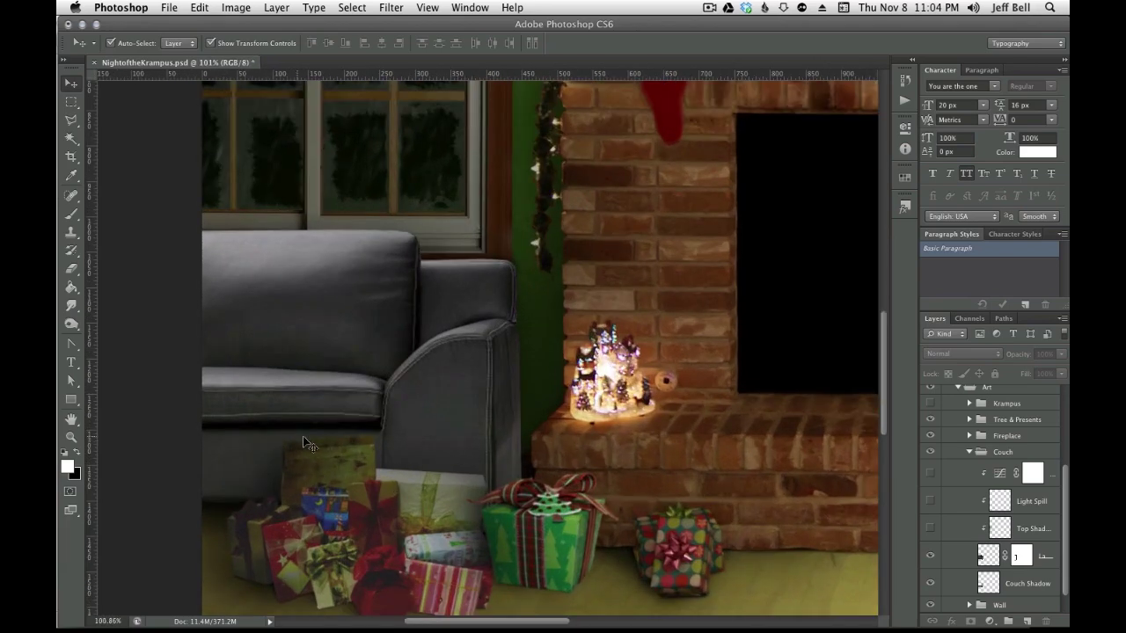
Restore the couch's Top Shadow and Light Spill layers, comparing with and without them
click(930, 556)
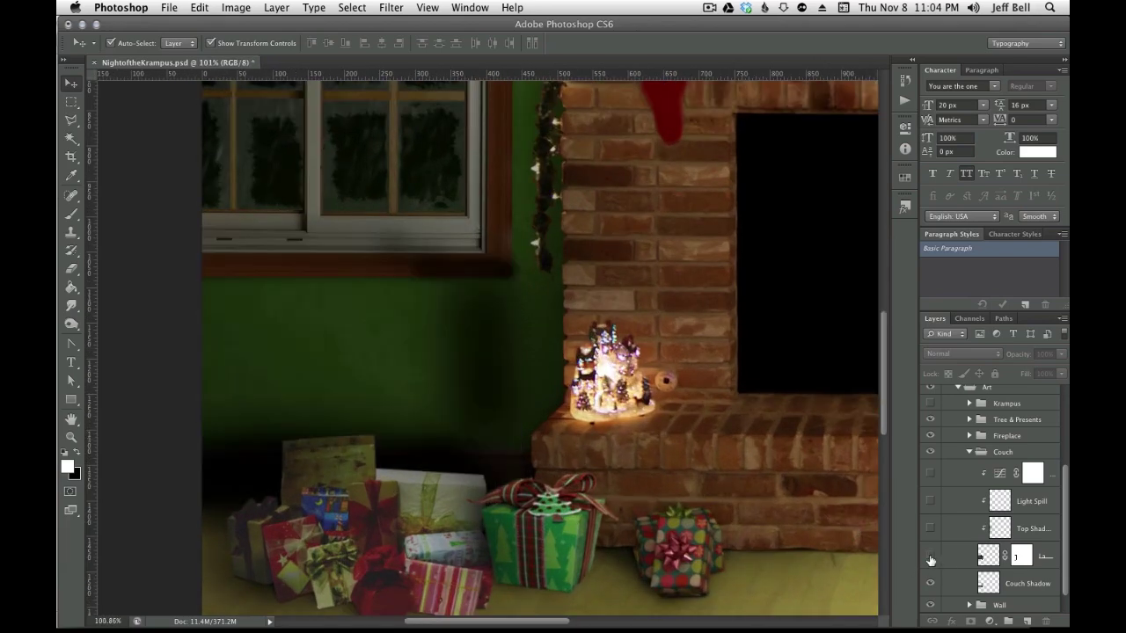
click(930, 558)
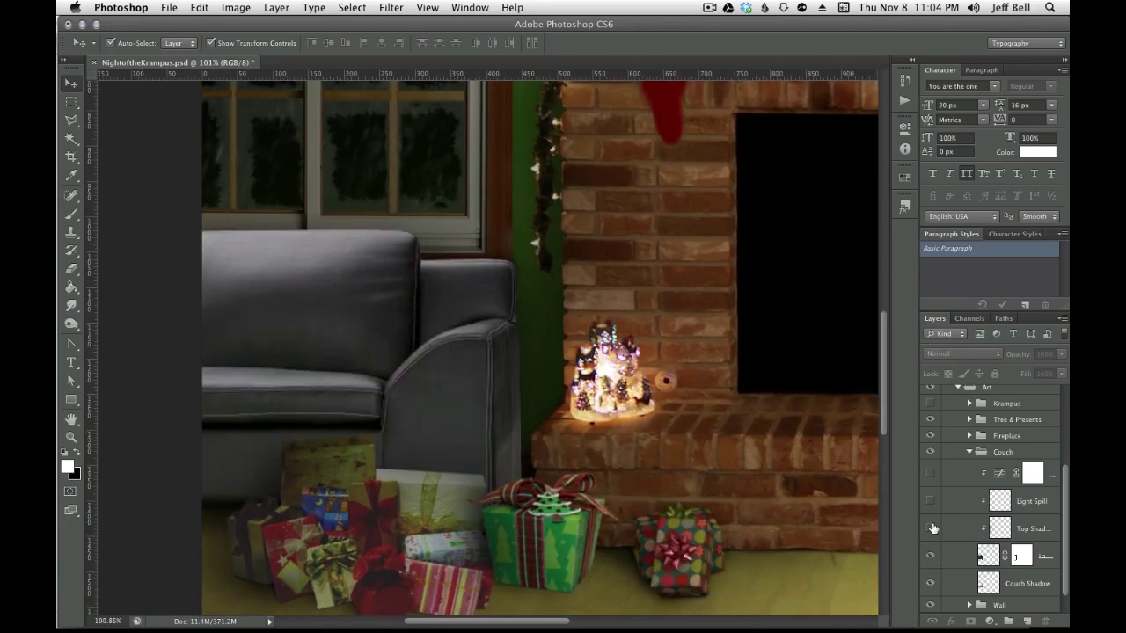
click(933, 527)
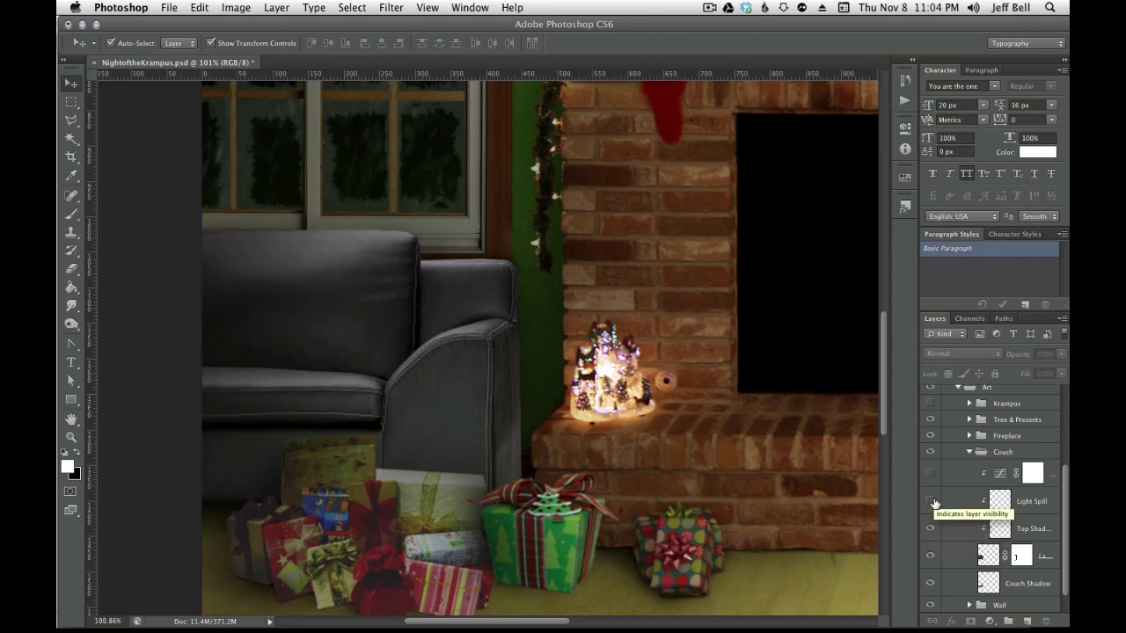
click(934, 502)
click(934, 502)
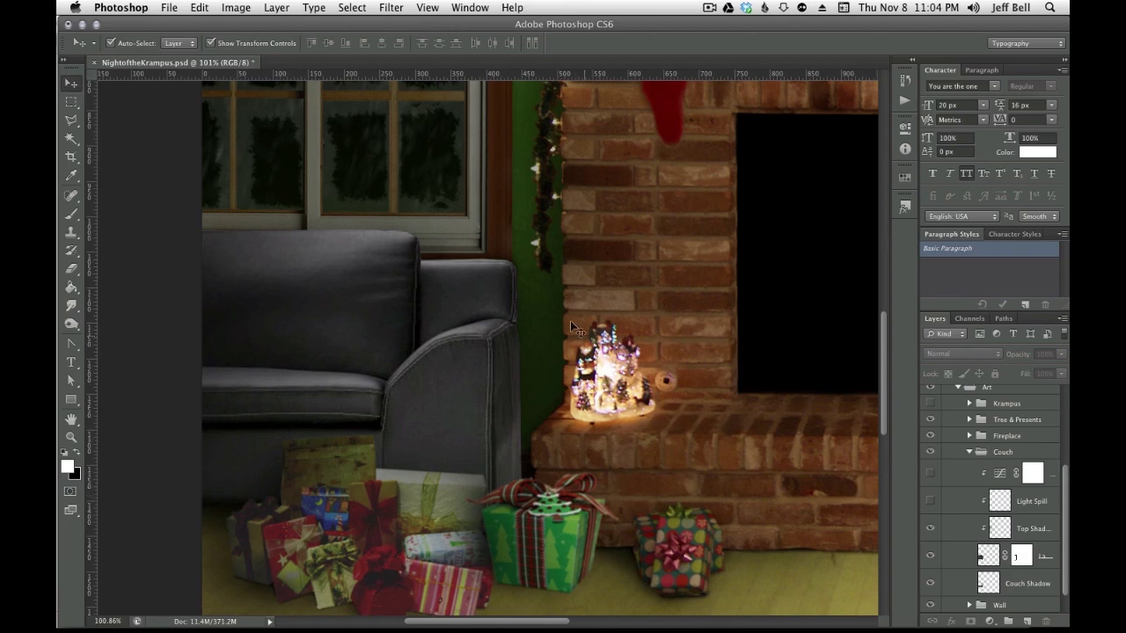
click(930, 502)
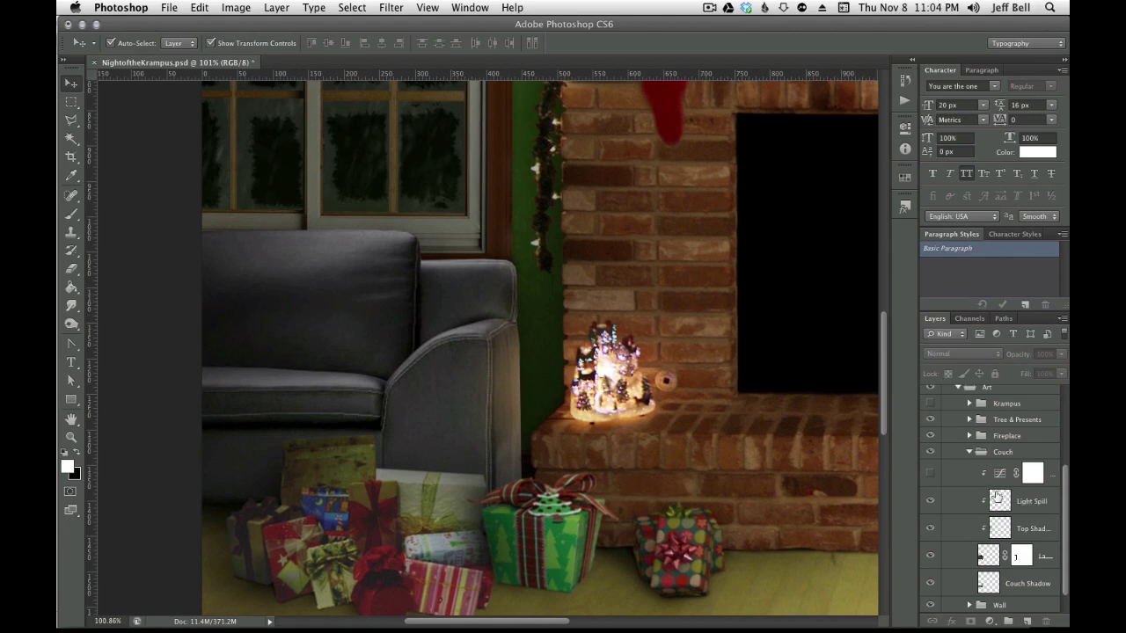
Re-enable the darkening adjustment over the couch after a before/after comparison
click(929, 473)
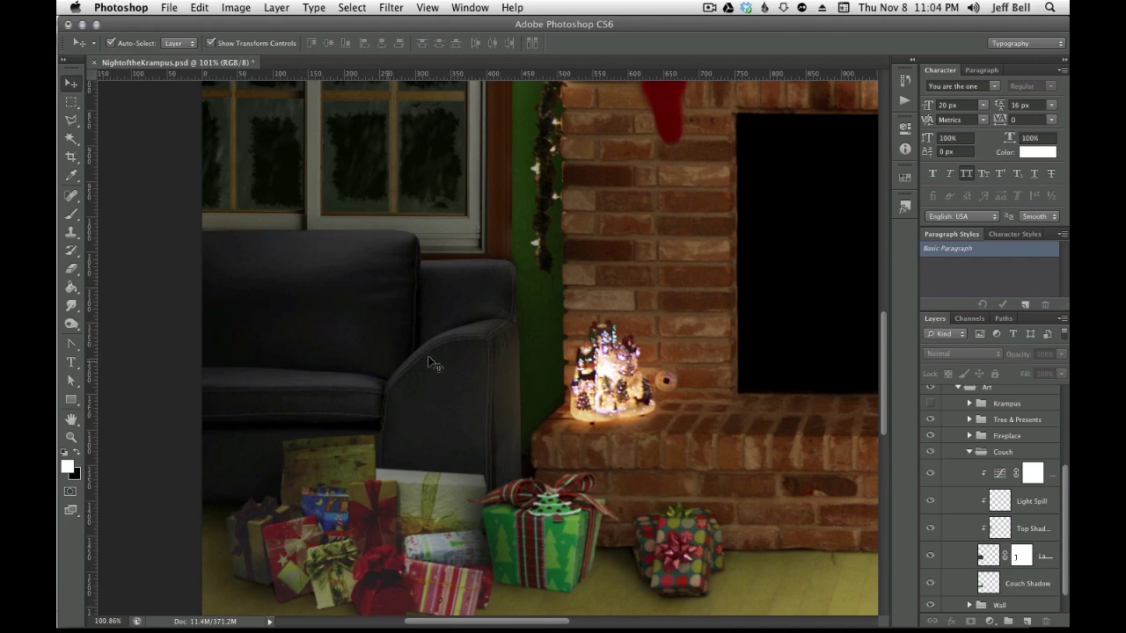
click(929, 476)
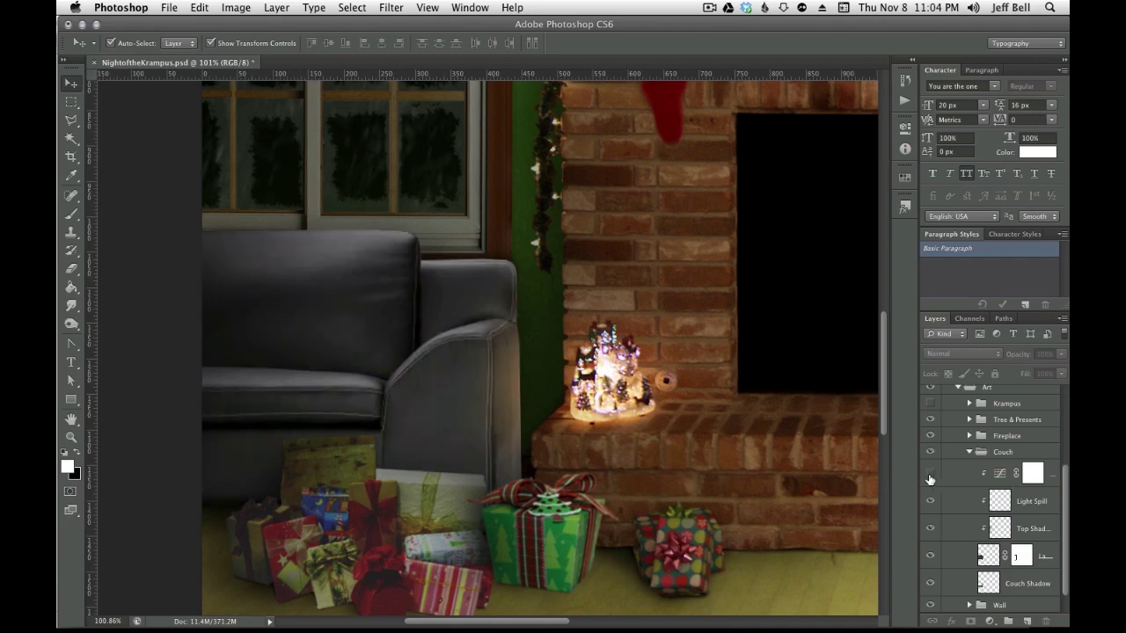
click(929, 476)
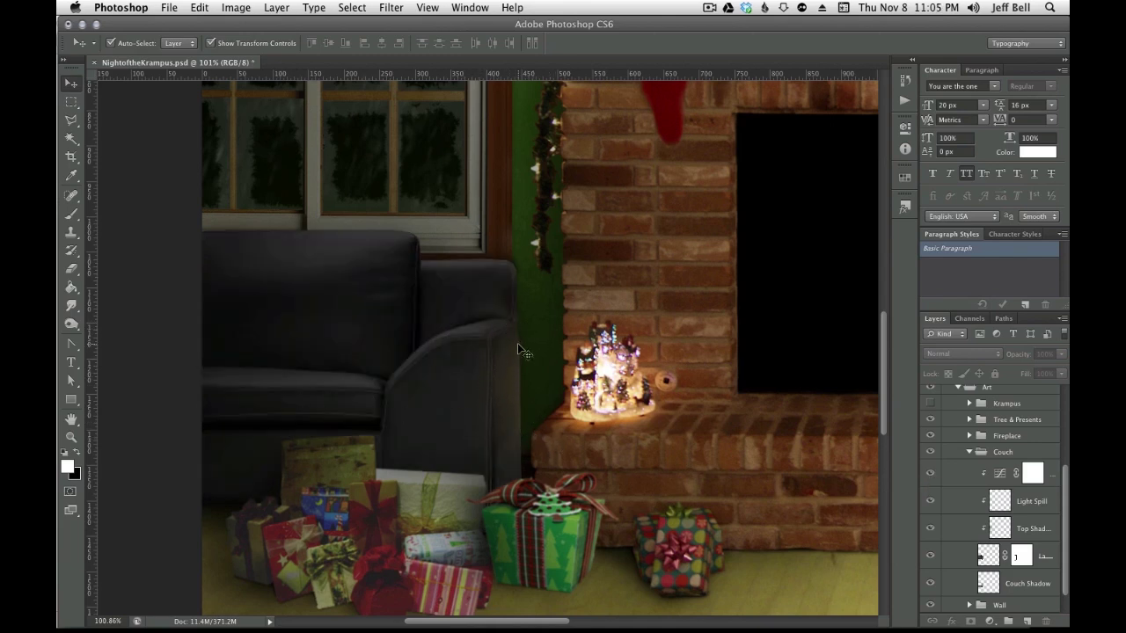
scroll(520, 350, down, 5)
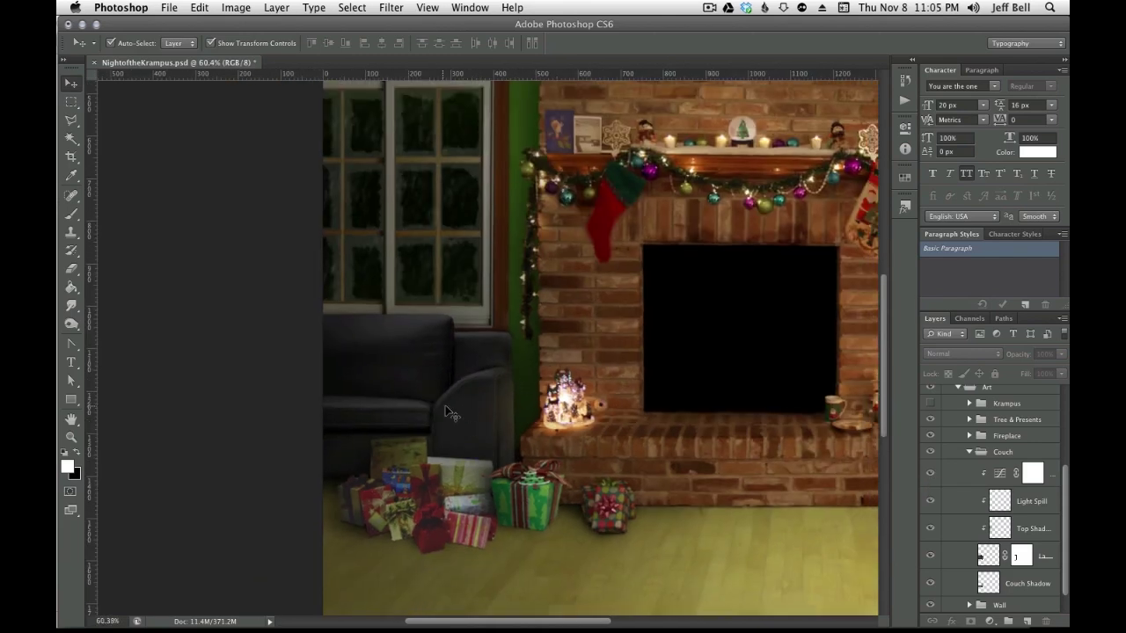
scroll(497, 483, down, 1)
scroll(580, 479, down, 1)
scroll(669, 473, down, 1)
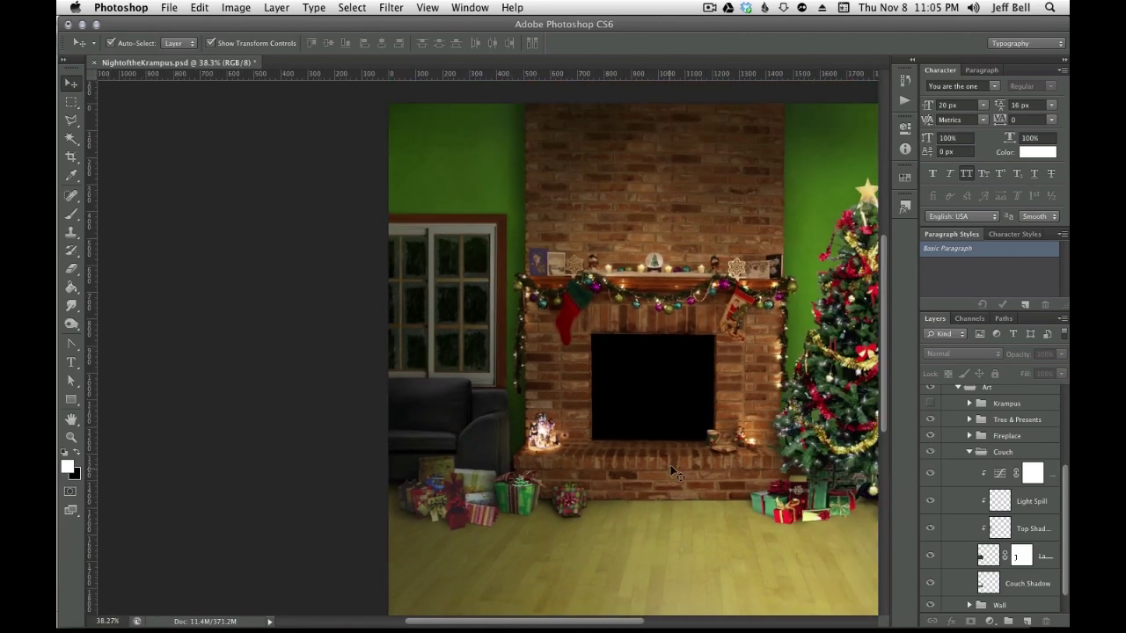
scroll(680, 449, down, 1)
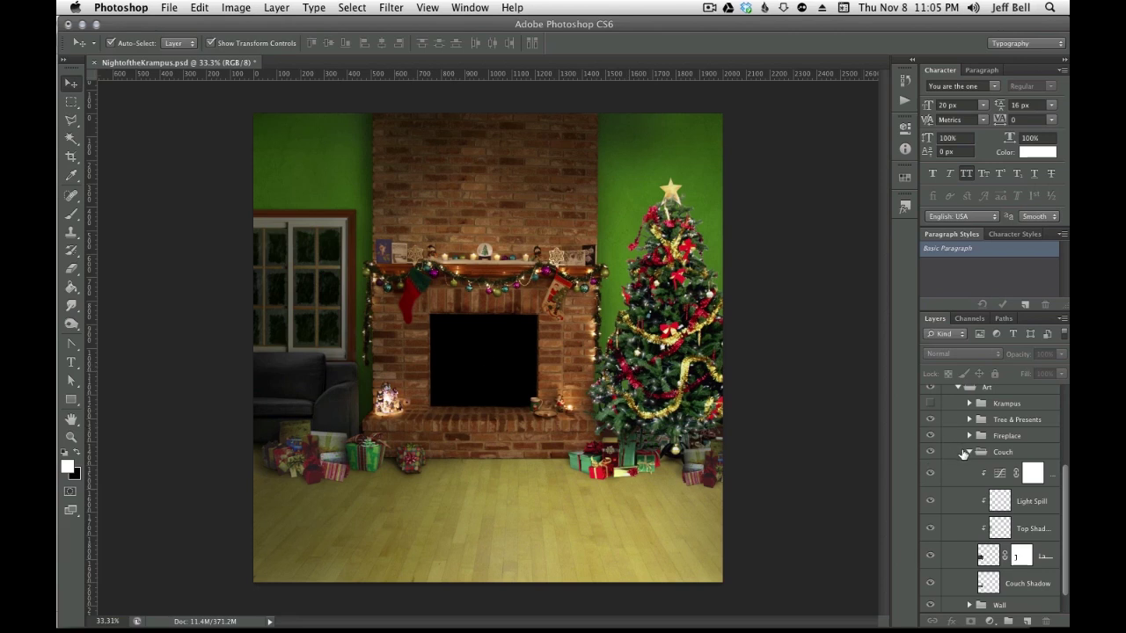
click(964, 452)
click(929, 513)
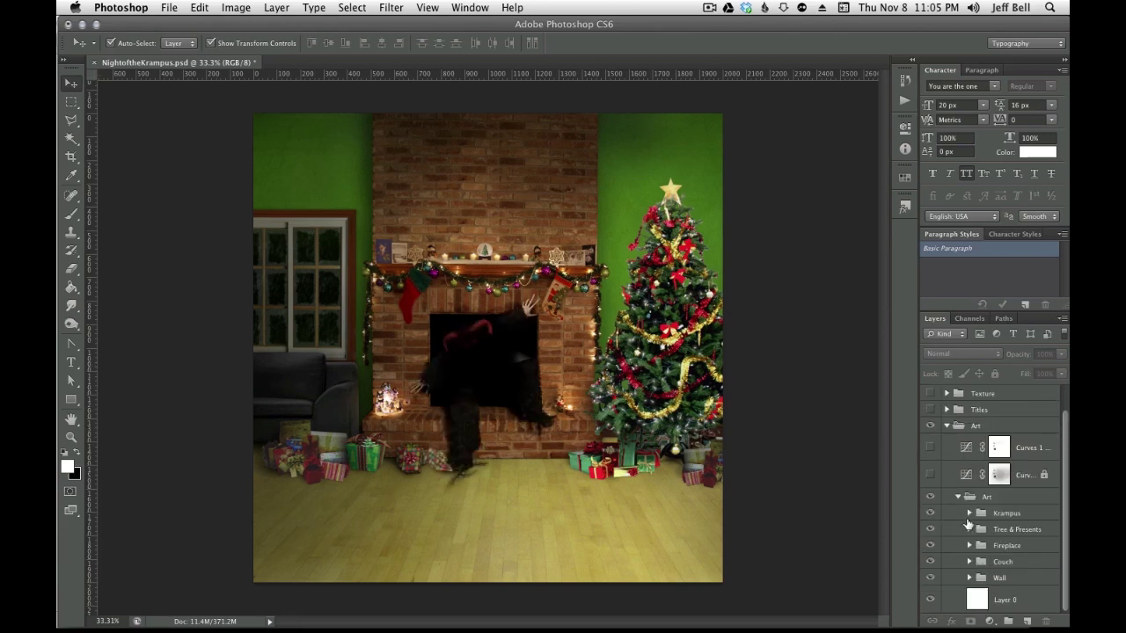
click(969, 513)
scroll(959, 528, down, 3)
scroll(962, 511, down, 2)
click(981, 398)
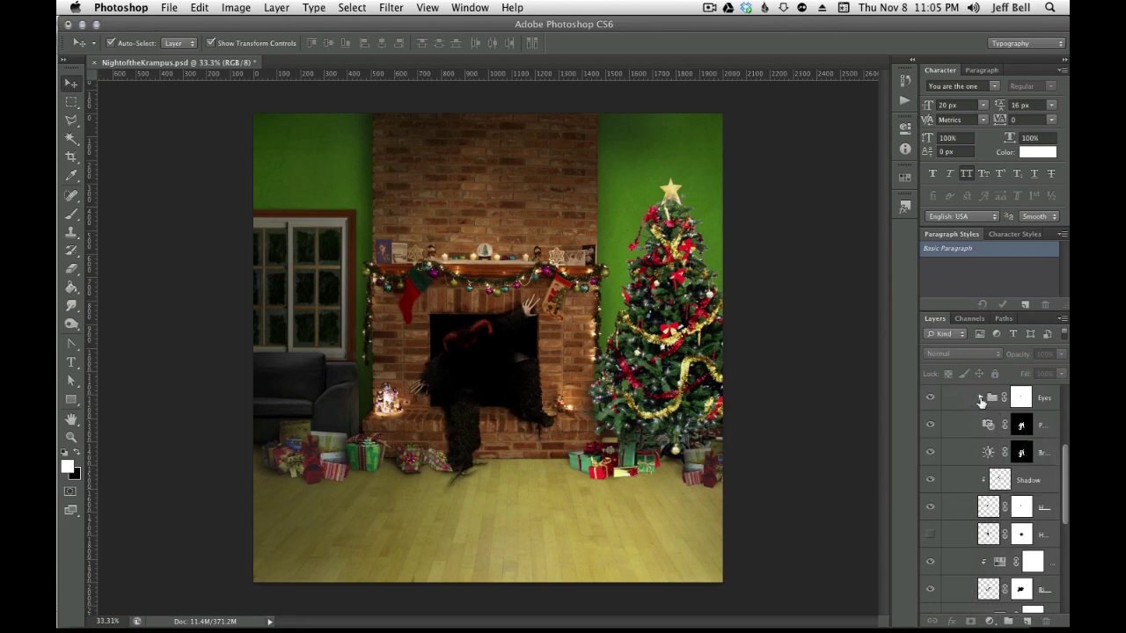
scroll(947, 482, down, 2)
scroll(948, 510, down, 2)
scroll(947, 519, down, 2)
drag(931, 562, 932, 402)
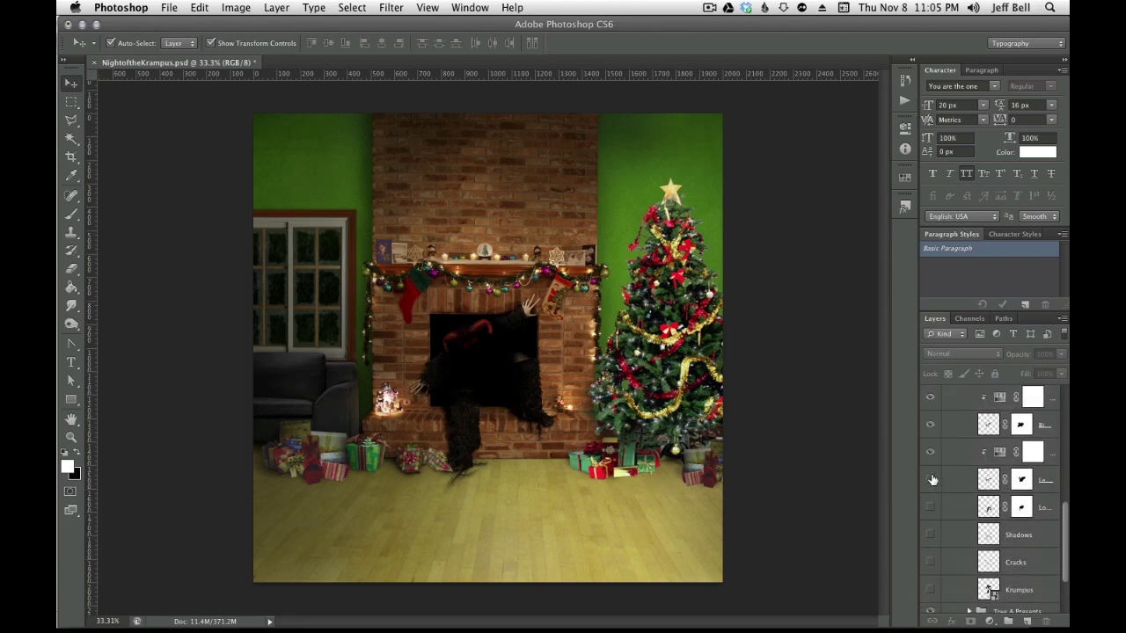
scroll(925, 477, up, 2)
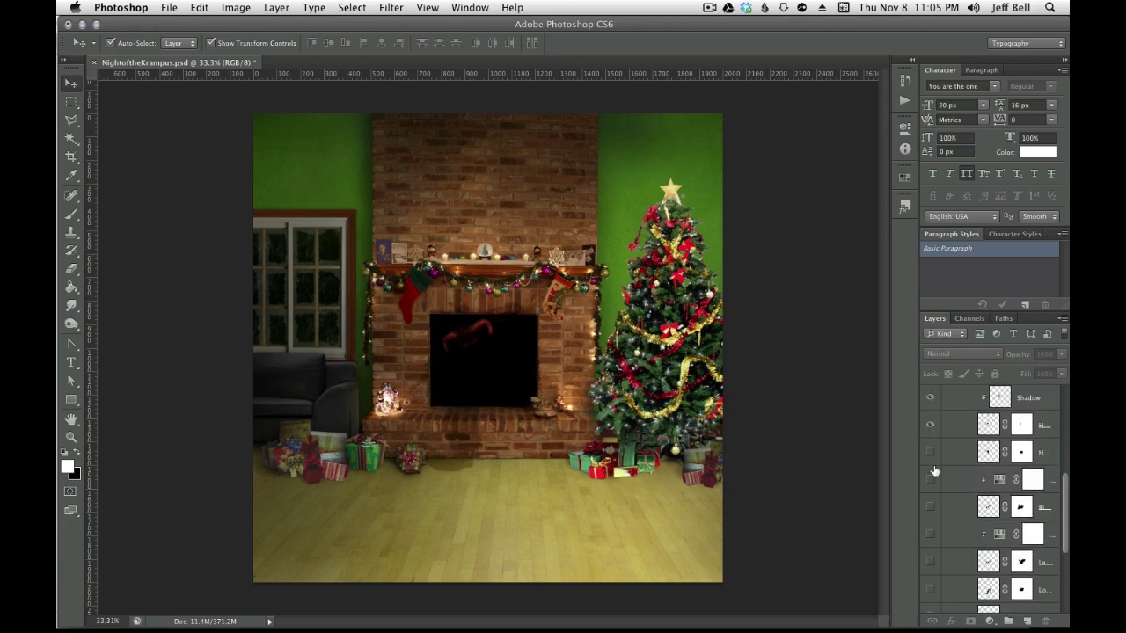
scroll(930, 484, up, 3)
scroll(930, 414, down, 4)
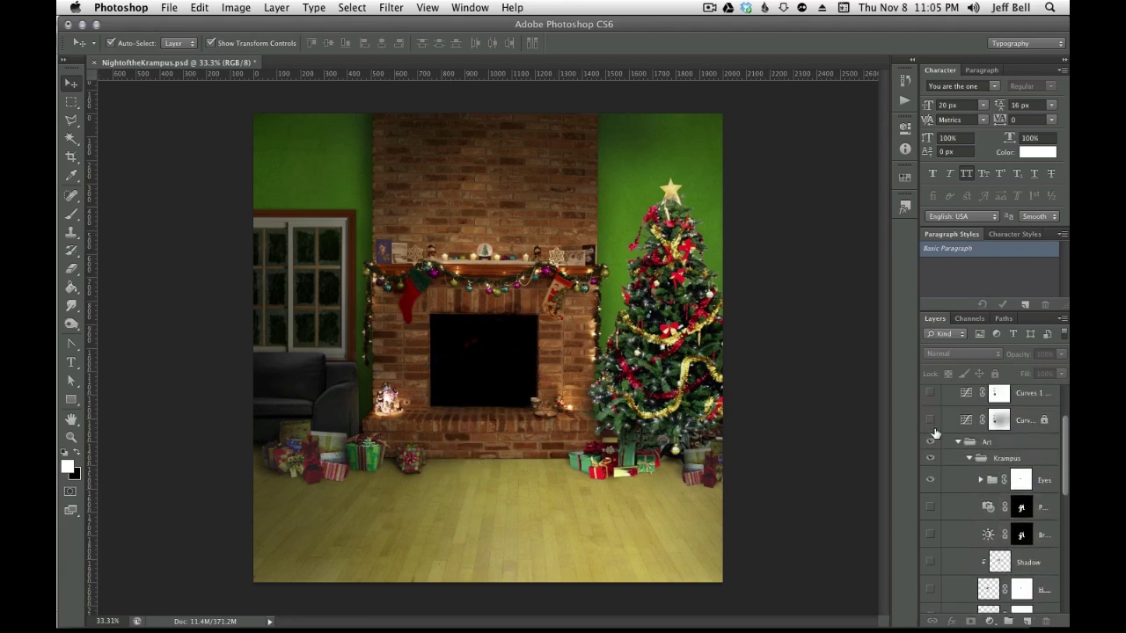
scroll(954, 532, up, 3)
scroll(955, 535, down, 3)
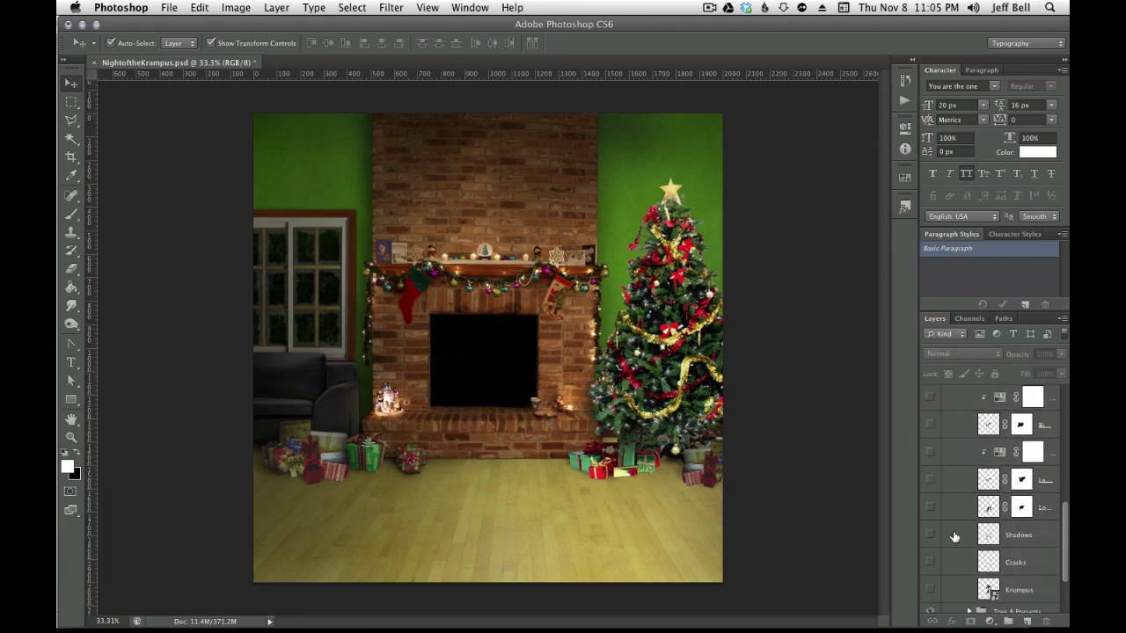
scroll(949, 538, down, 2)
click(929, 563)
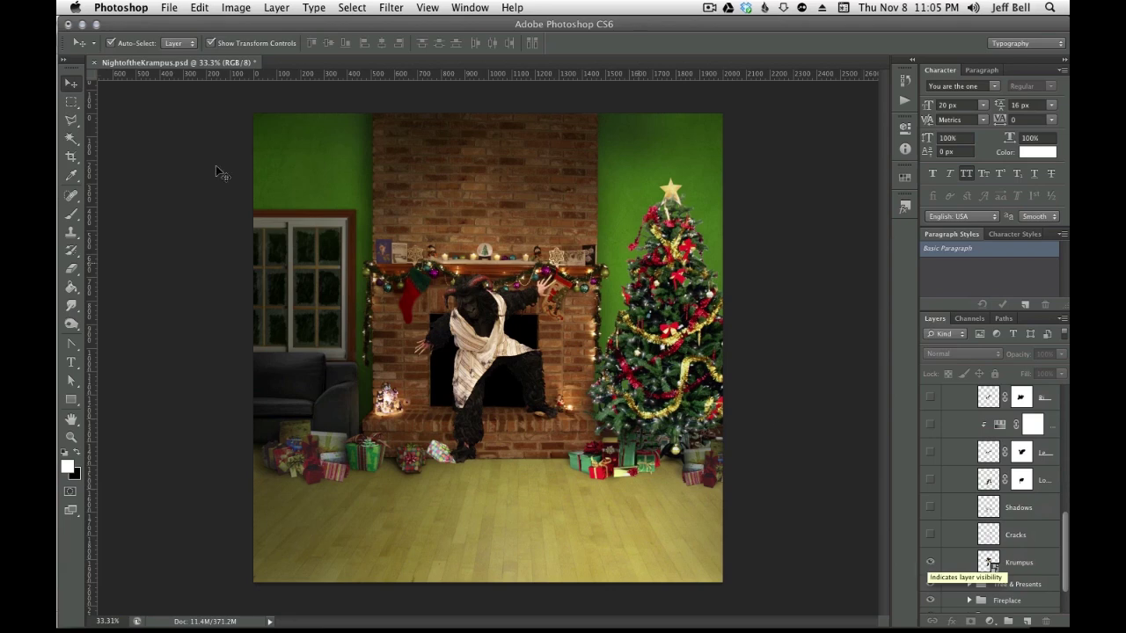
scroll(495, 384, up, 1)
scroll(495, 384, up, 5)
scroll(475, 335, up, 5)
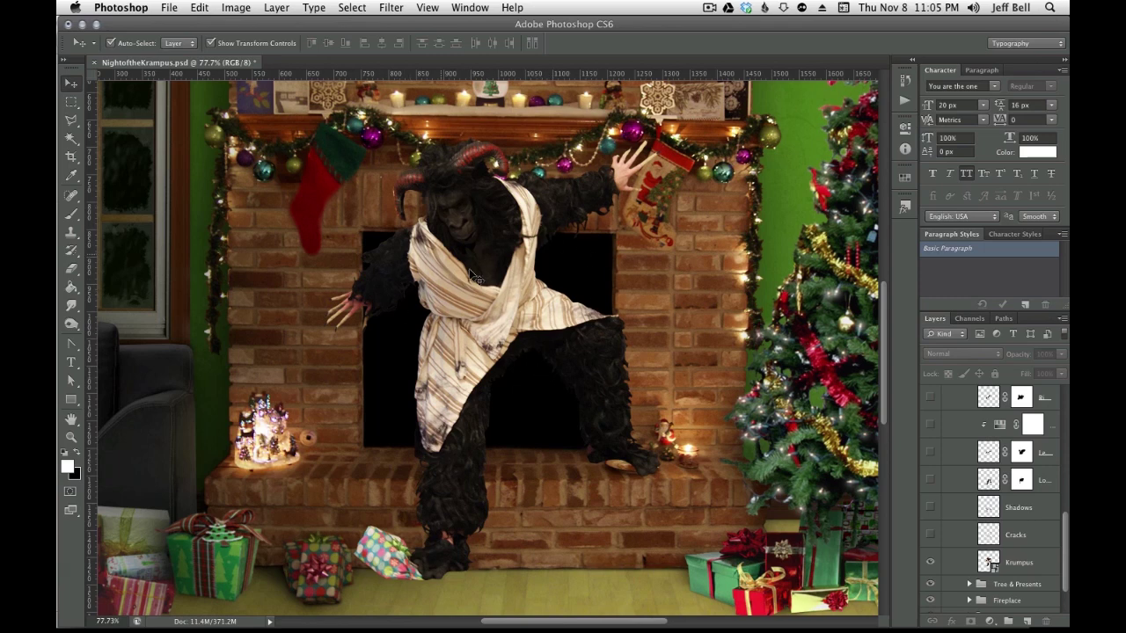
click(930, 562)
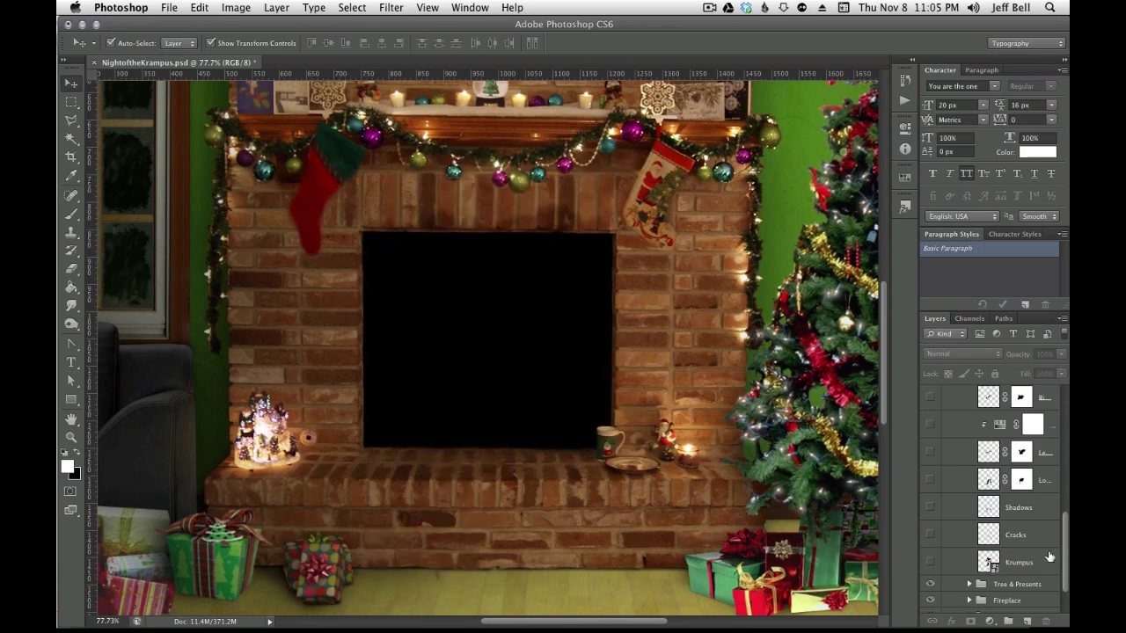
click(931, 561)
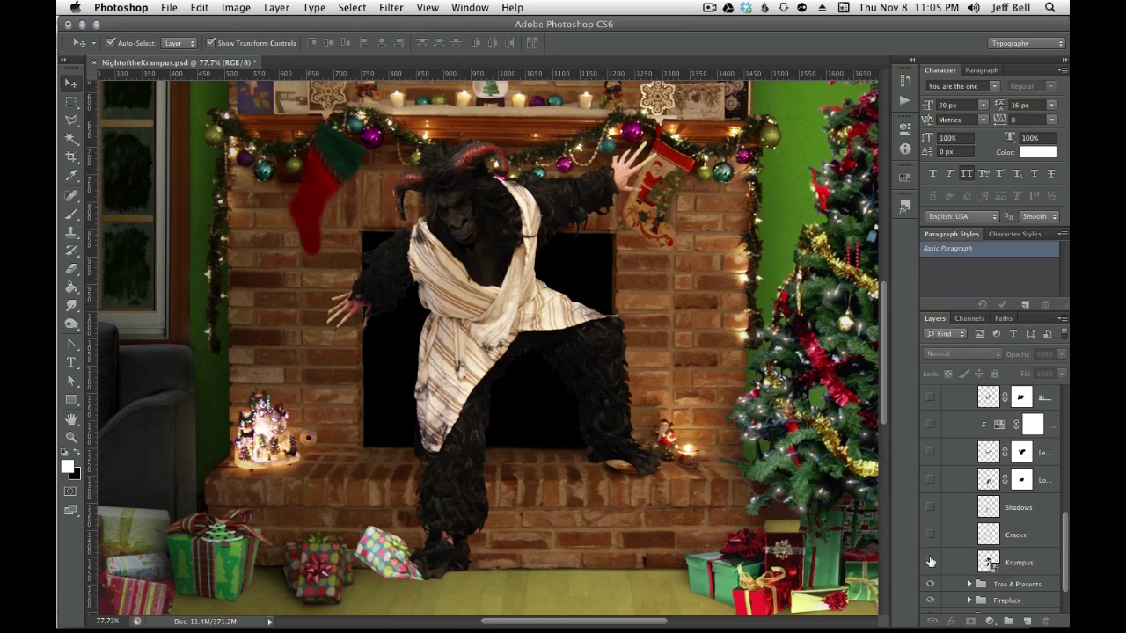
Hide the complete Krampus figure and show only his furry legs in the fireplace
click(930, 561)
click(930, 480)
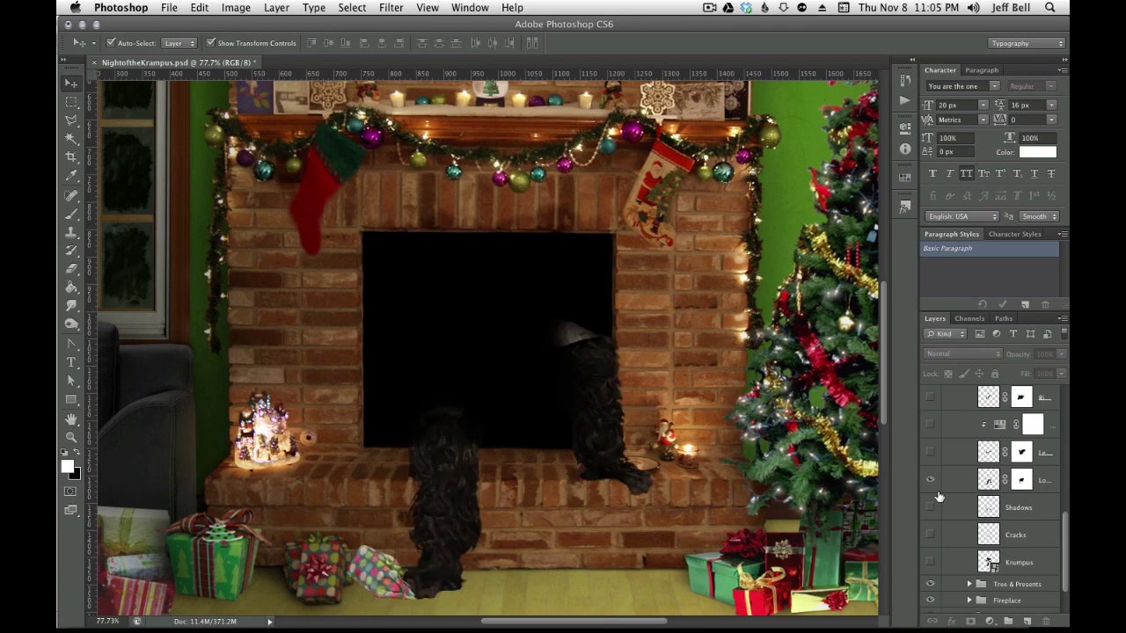
click(930, 454)
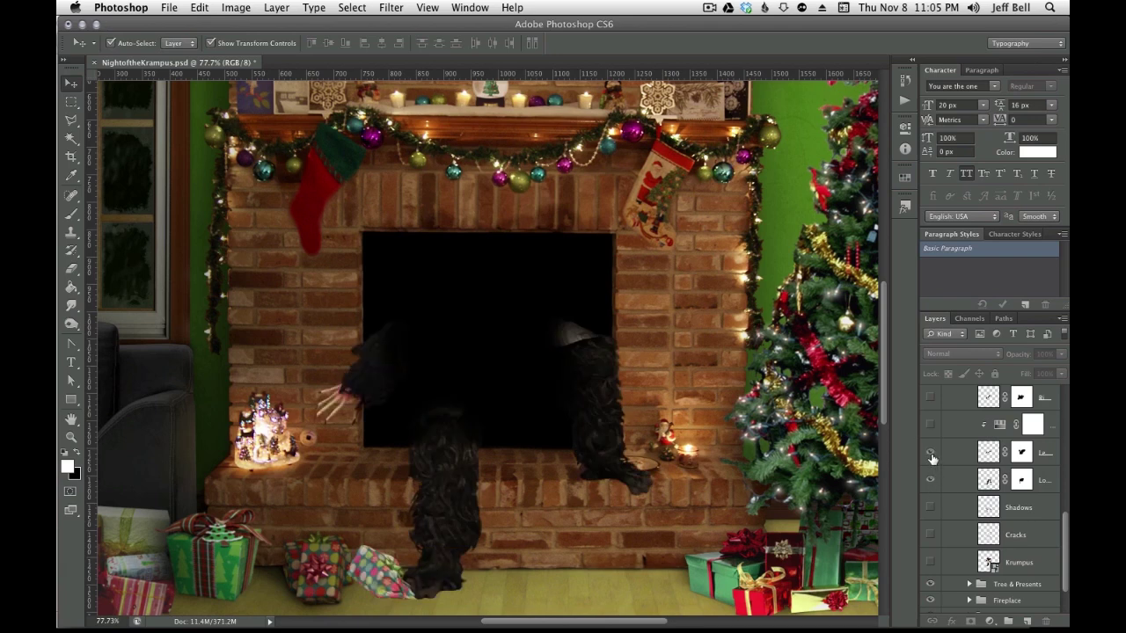
click(931, 454)
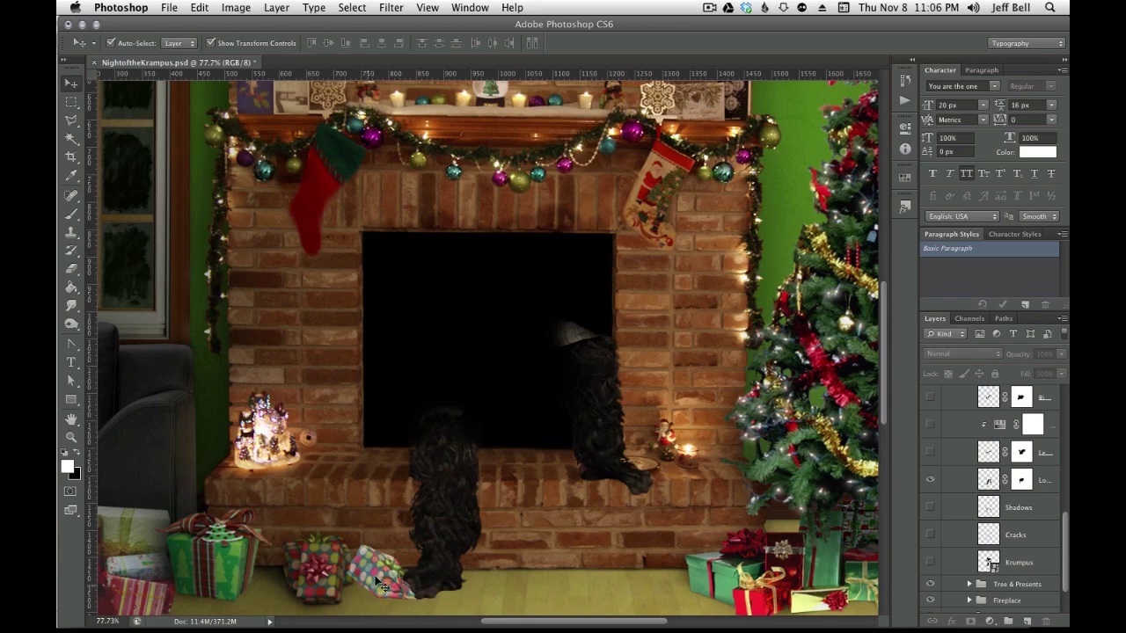
Inspect the legs, floor and fireplace up close, then show the clawed arm
scroll(378, 594, up, 3)
scroll(378, 581, up, 3)
scroll(378, 563, up, 3)
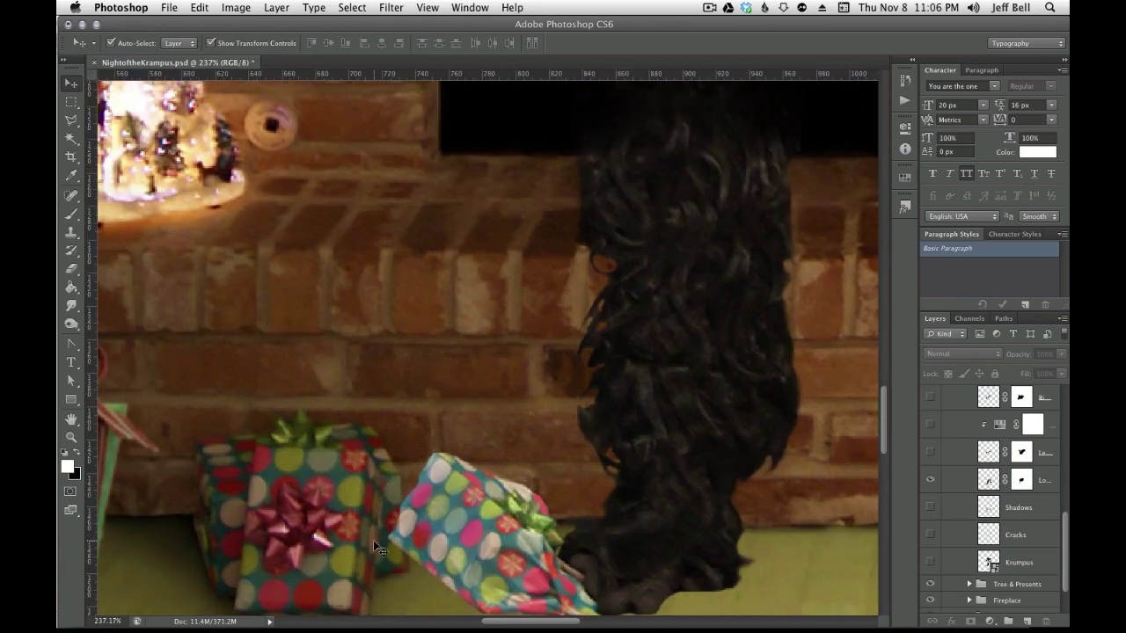
drag(373, 540, 353, 369)
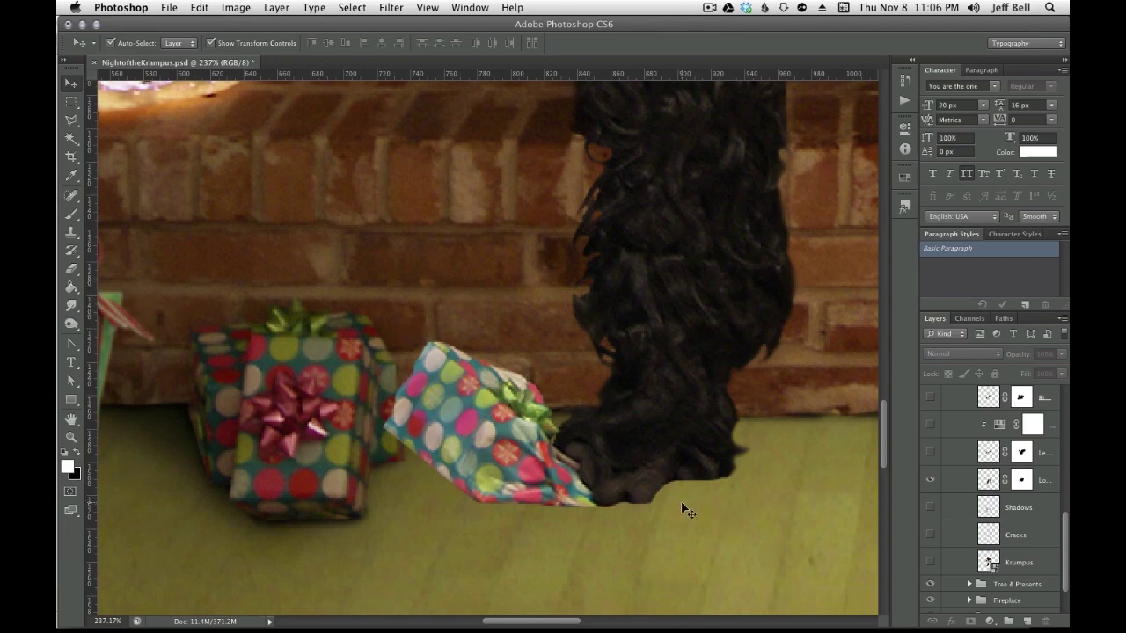
scroll(681, 508, down, 5)
drag(681, 508, 572, 482)
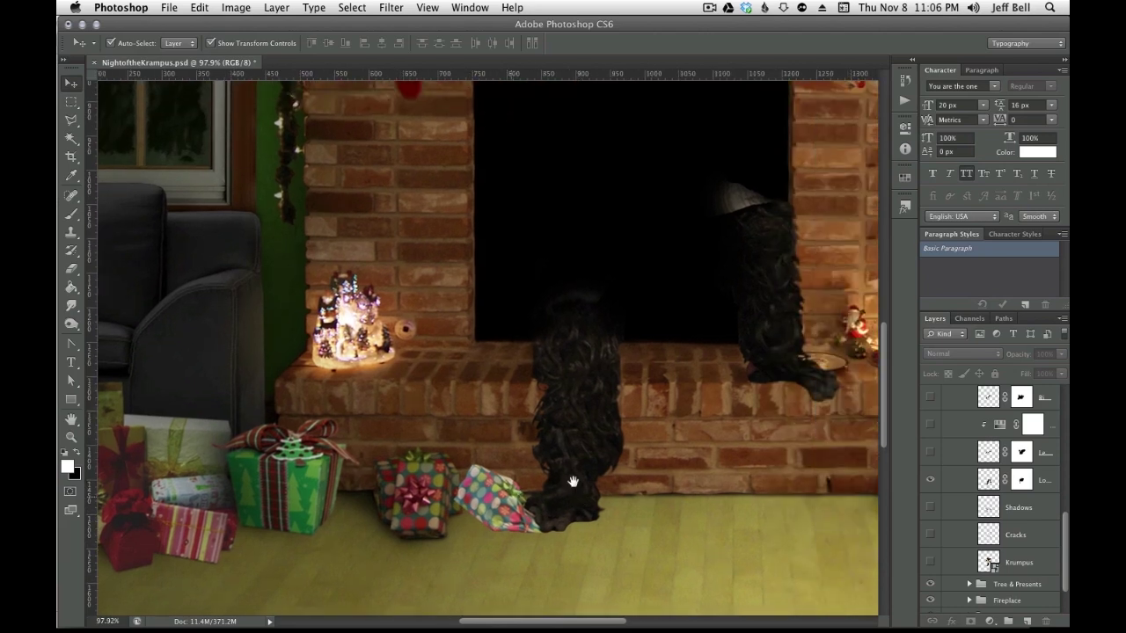
drag(713, 395, 648, 452)
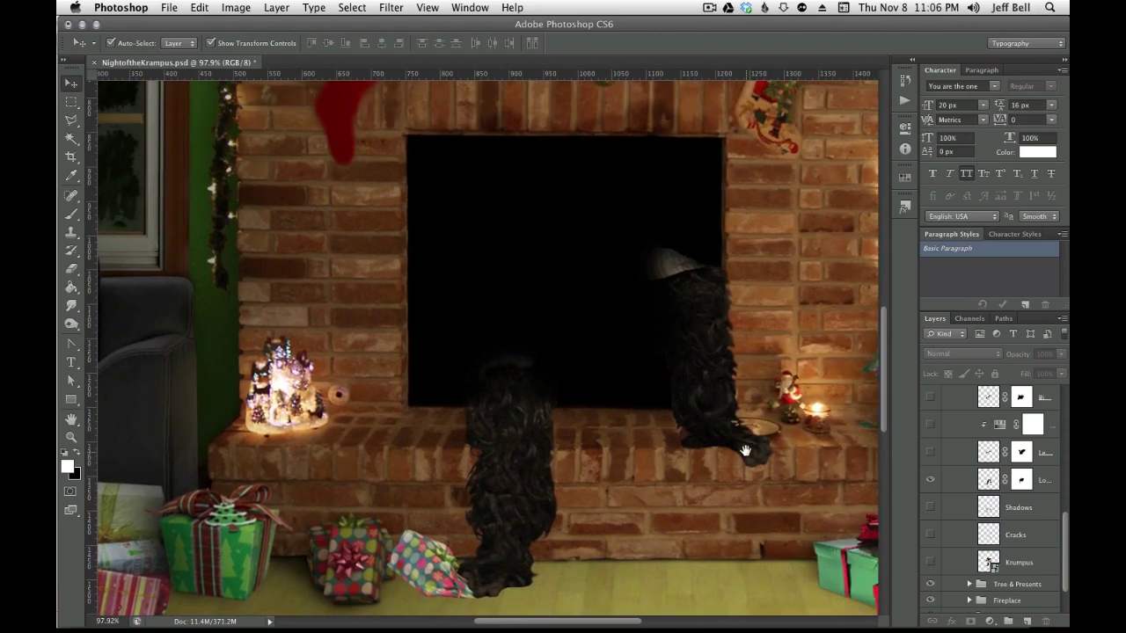
click(931, 453)
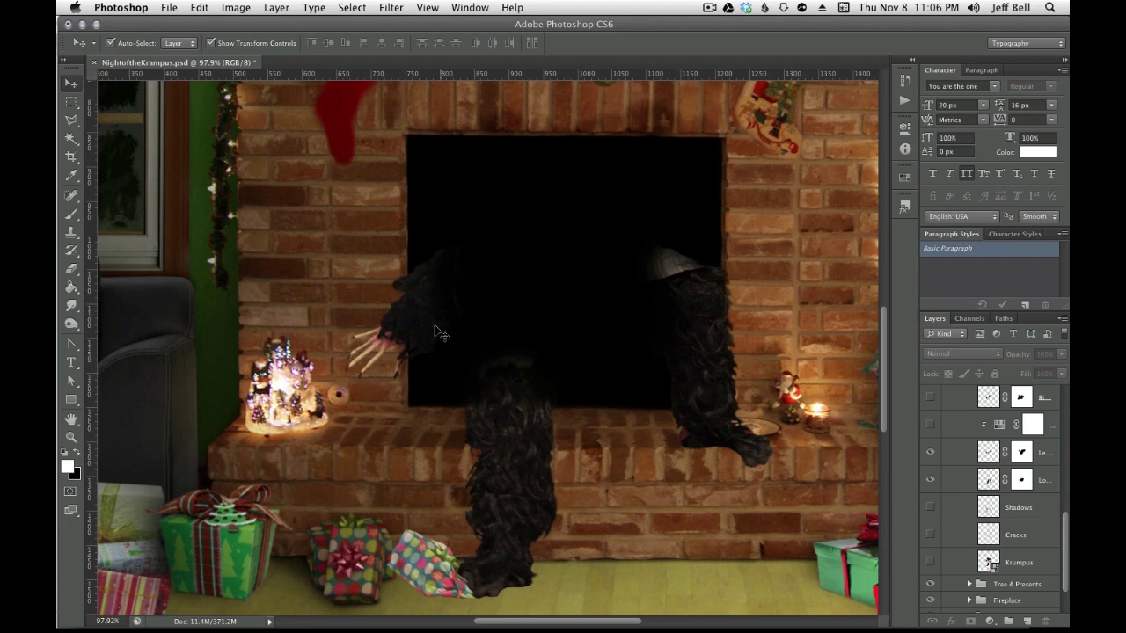
scroll(942, 467, up, 2)
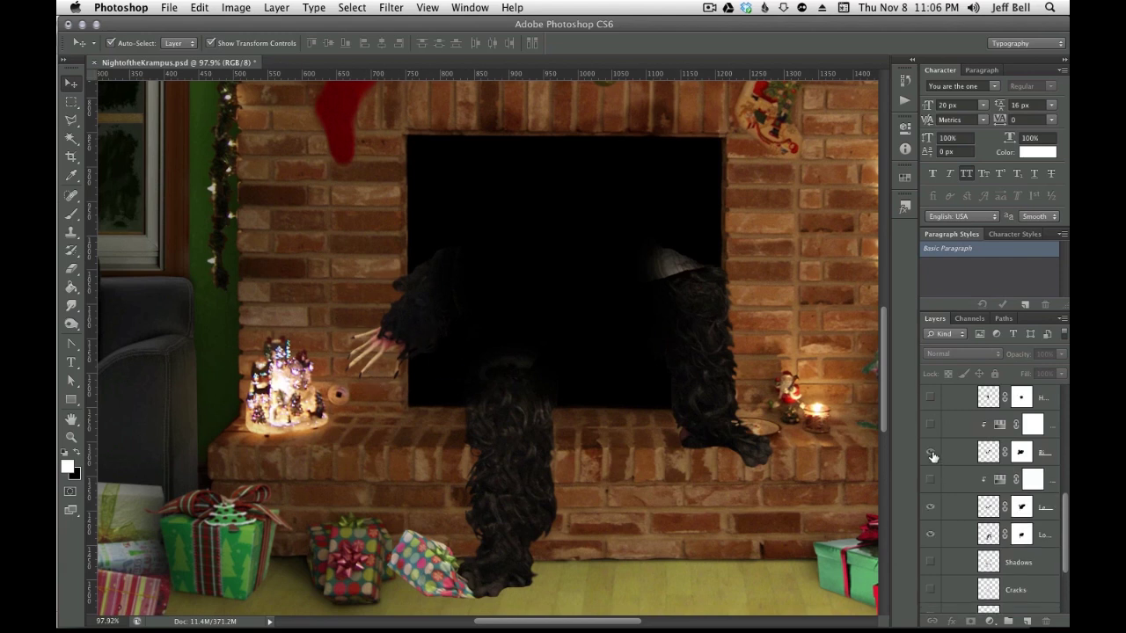
Show the raised clawed hand at the firebox top and the red horns
click(931, 452)
scroll(932, 453, up, 1)
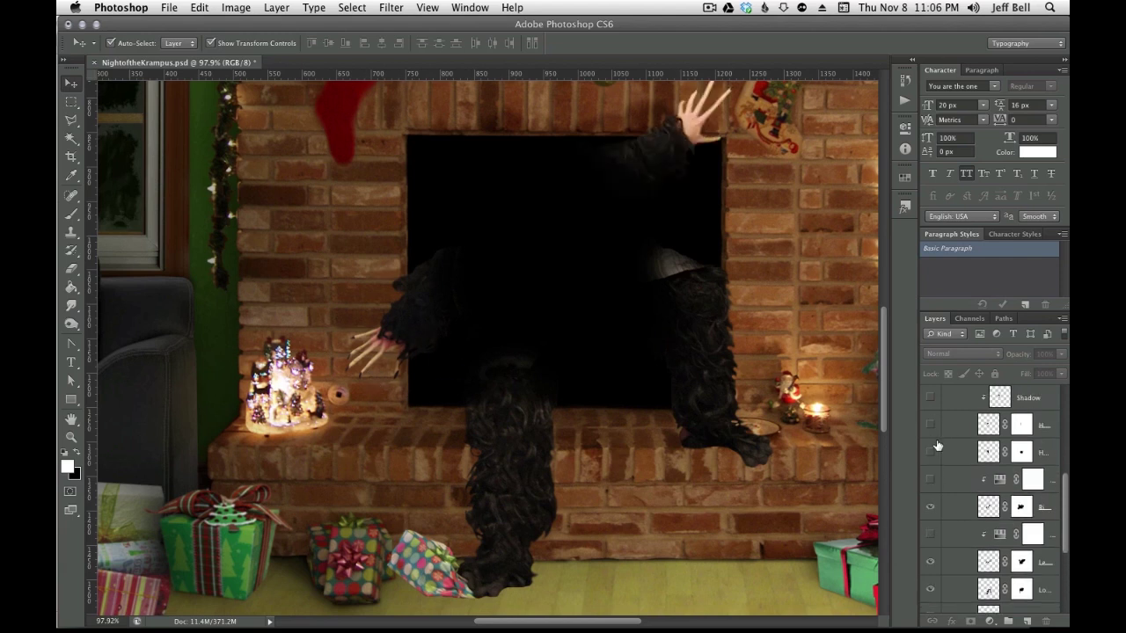
click(930, 453)
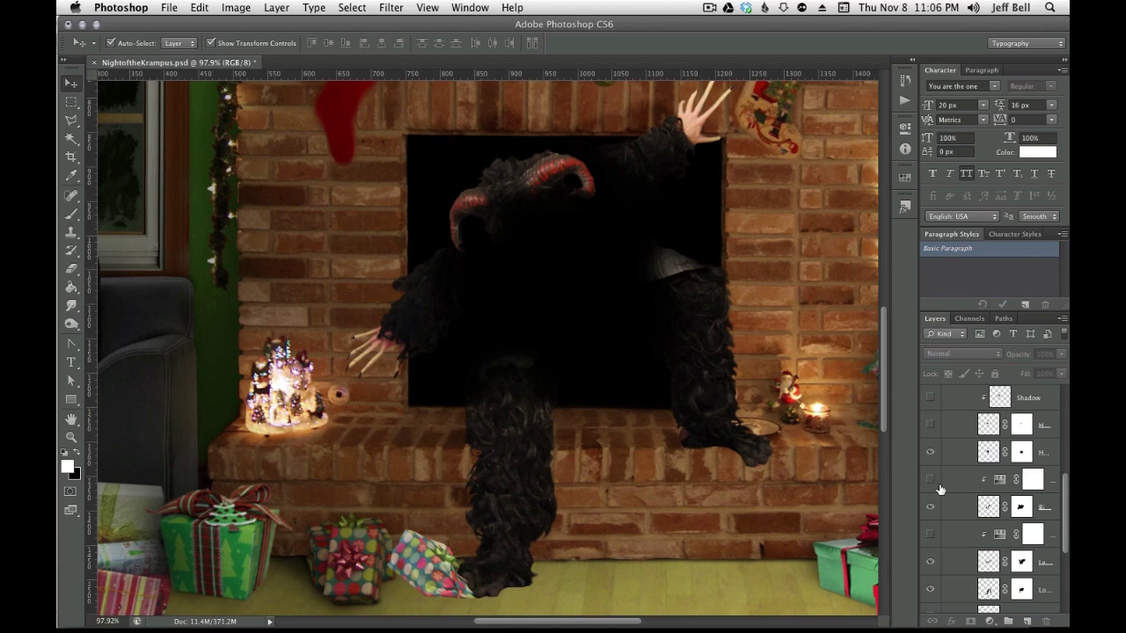
Compare brighter and muted red horn colours by toggling the horn adjustment layers
click(930, 427)
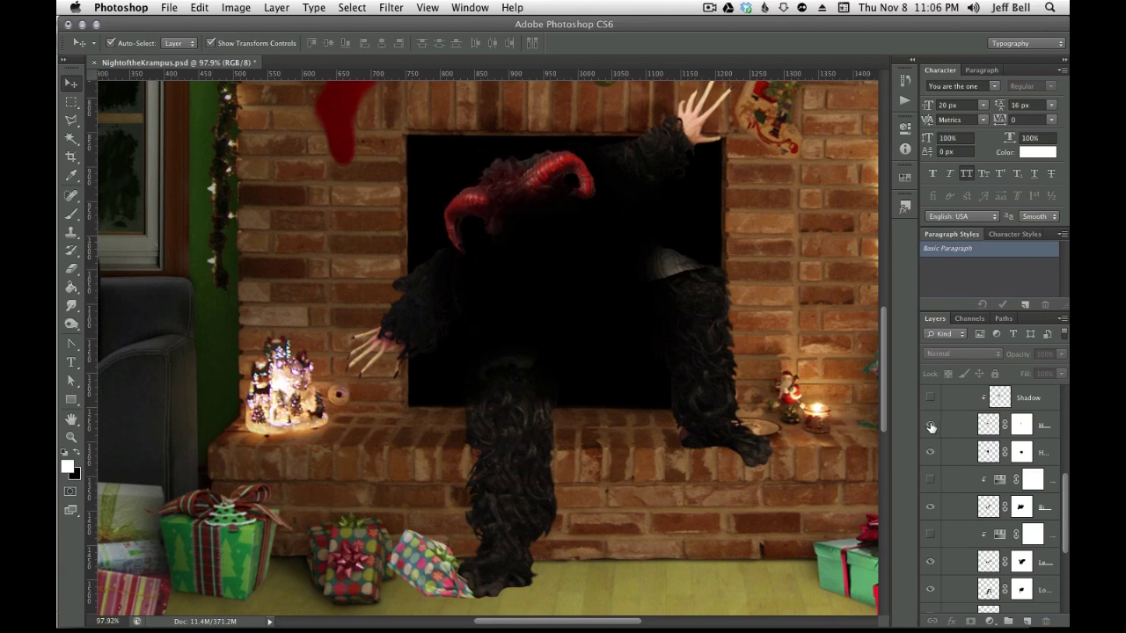
click(931, 427)
click(931, 427)
click(931, 452)
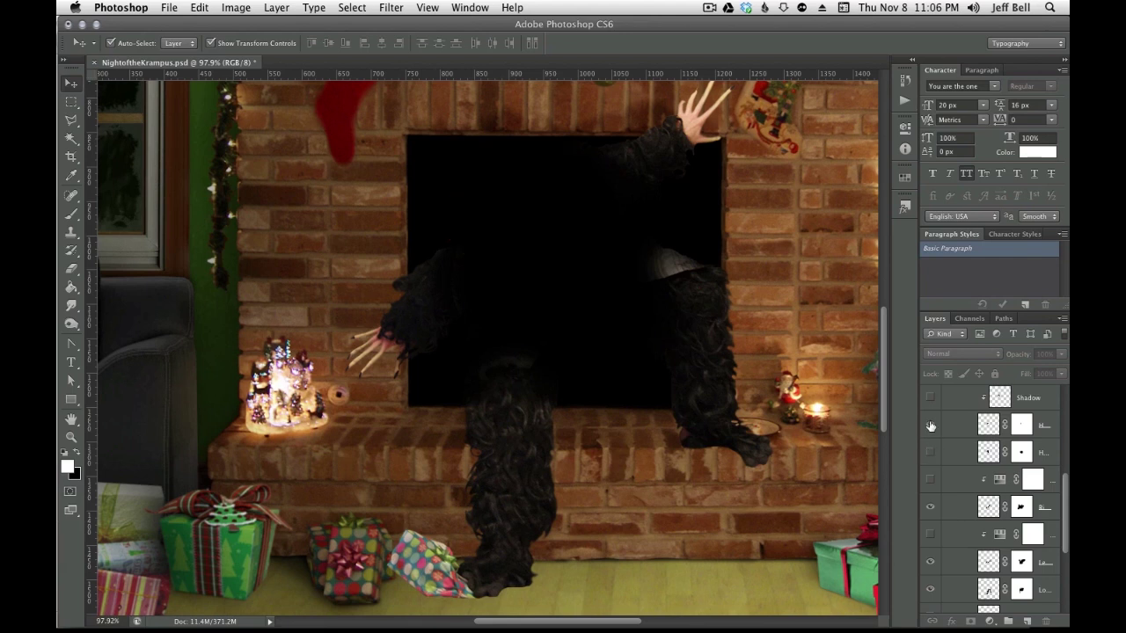
click(931, 426)
click(930, 426)
click(931, 427)
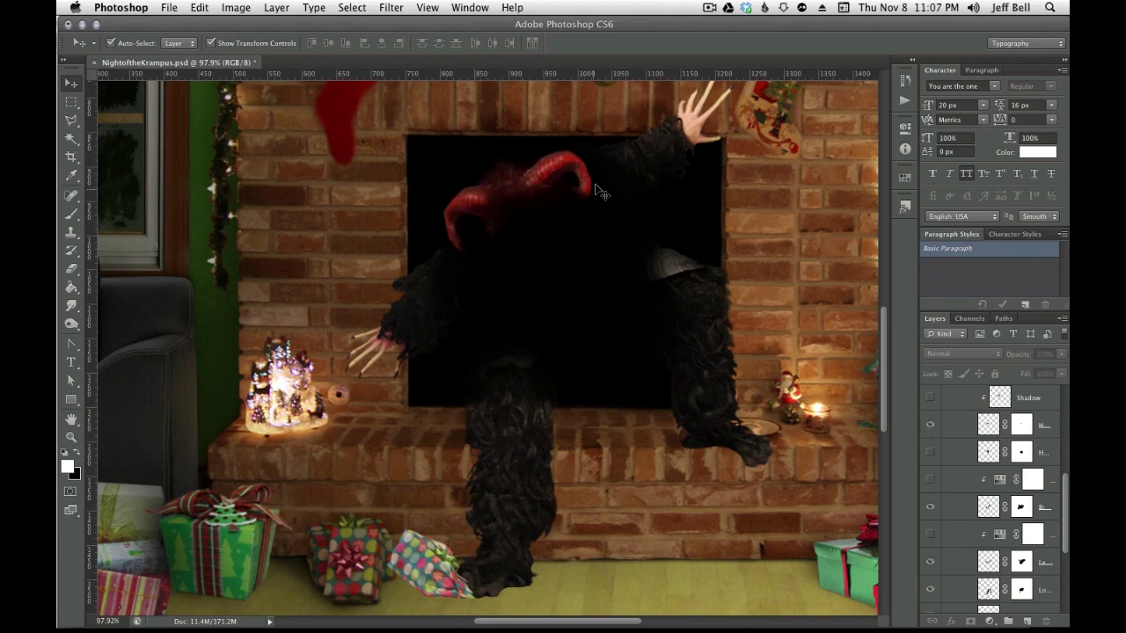
click(930, 453)
click(930, 426)
click(930, 425)
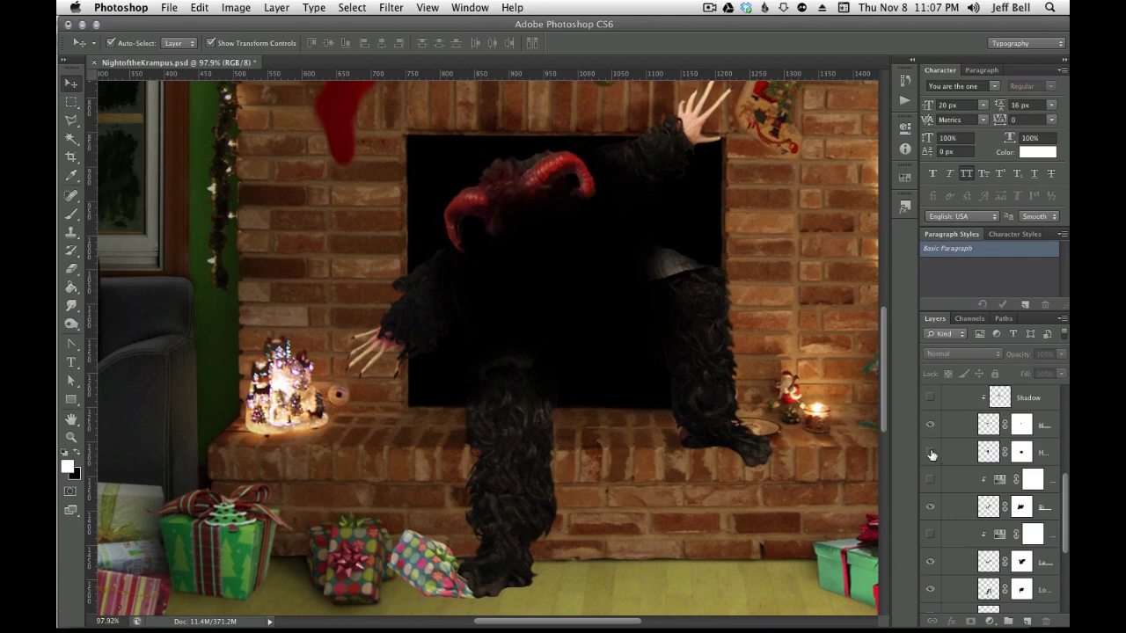
click(930, 453)
scroll(941, 437, up, 1)
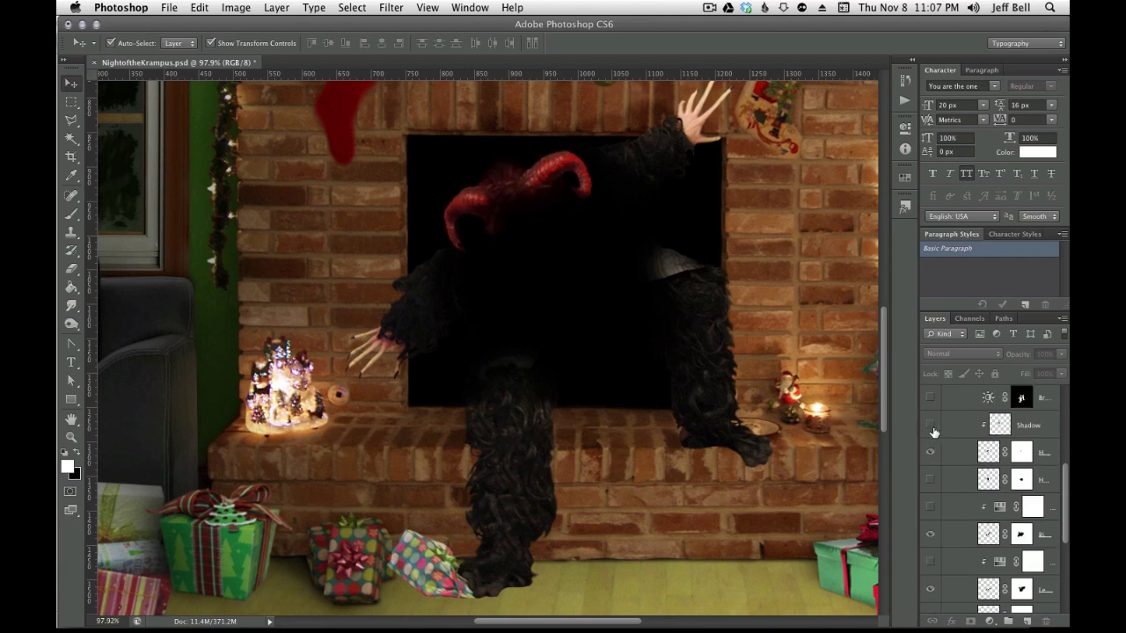
Darken the horns with their Shadow layer, comparing with layers hidden
click(930, 426)
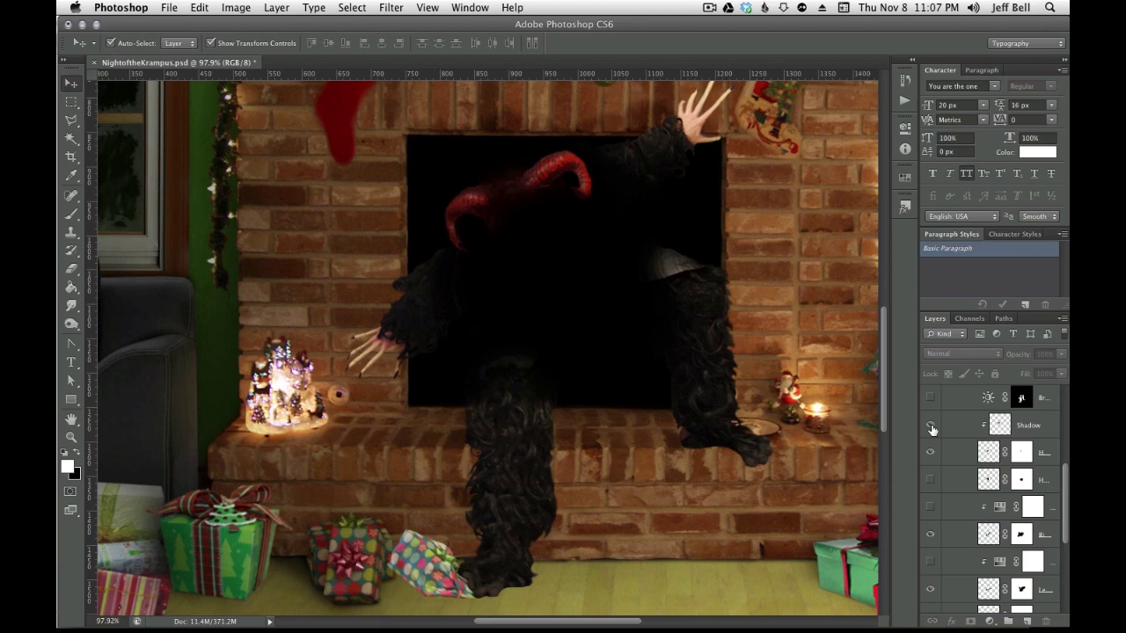
click(931, 481)
click(930, 509)
scroll(931, 564, down, 3)
scroll(931, 564, down, 2)
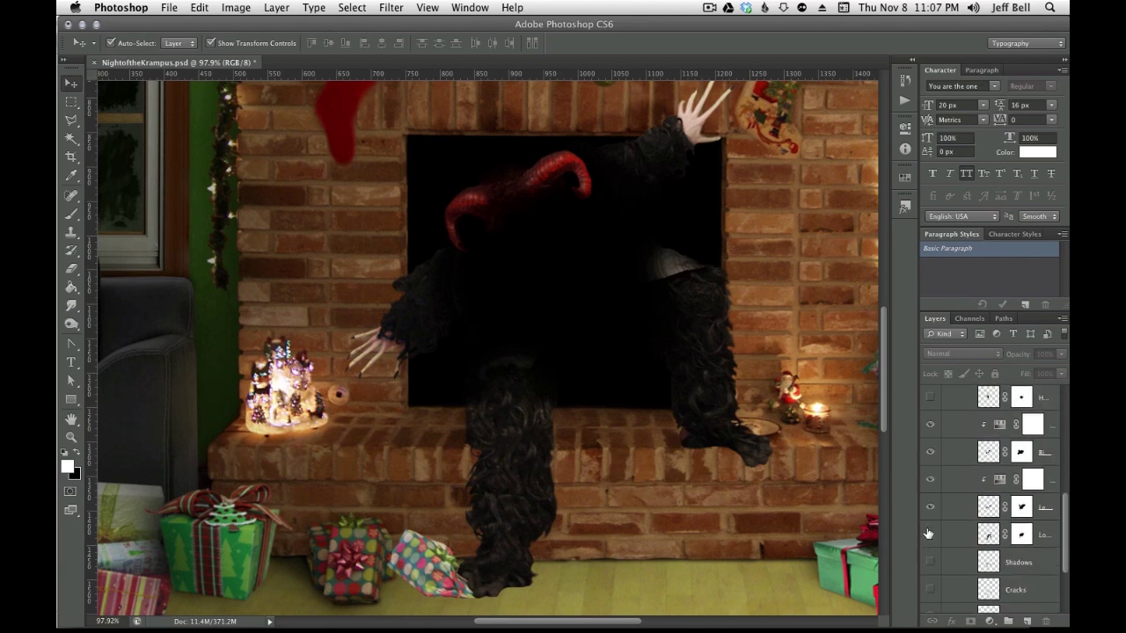
Turn on the Shadows over the legs and hearth and the floor Cracks
click(931, 509)
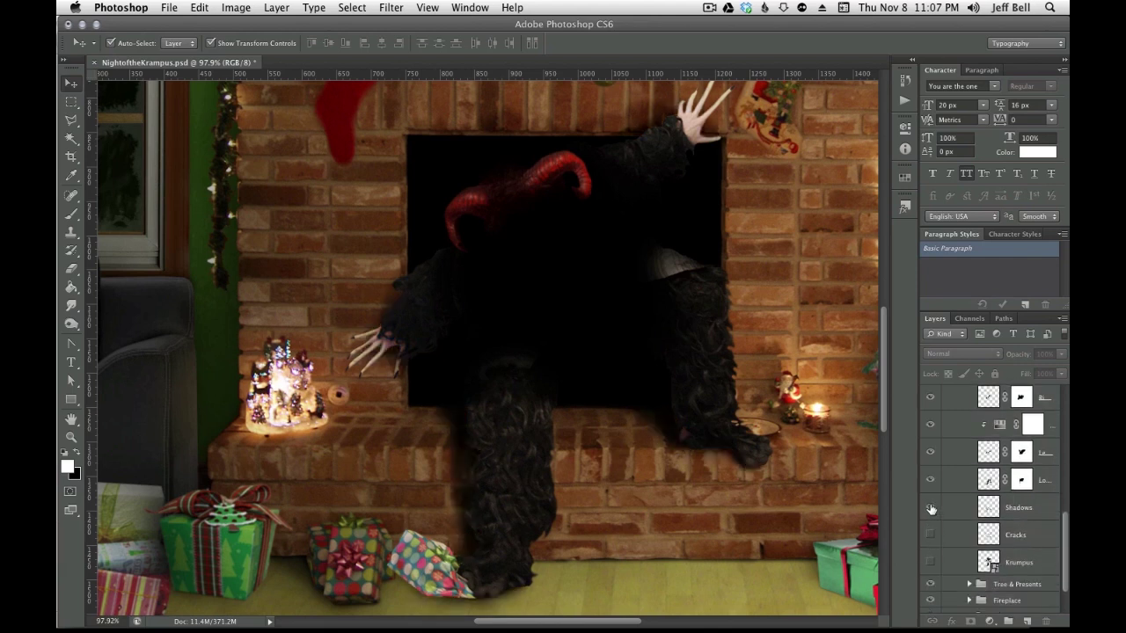
click(930, 509)
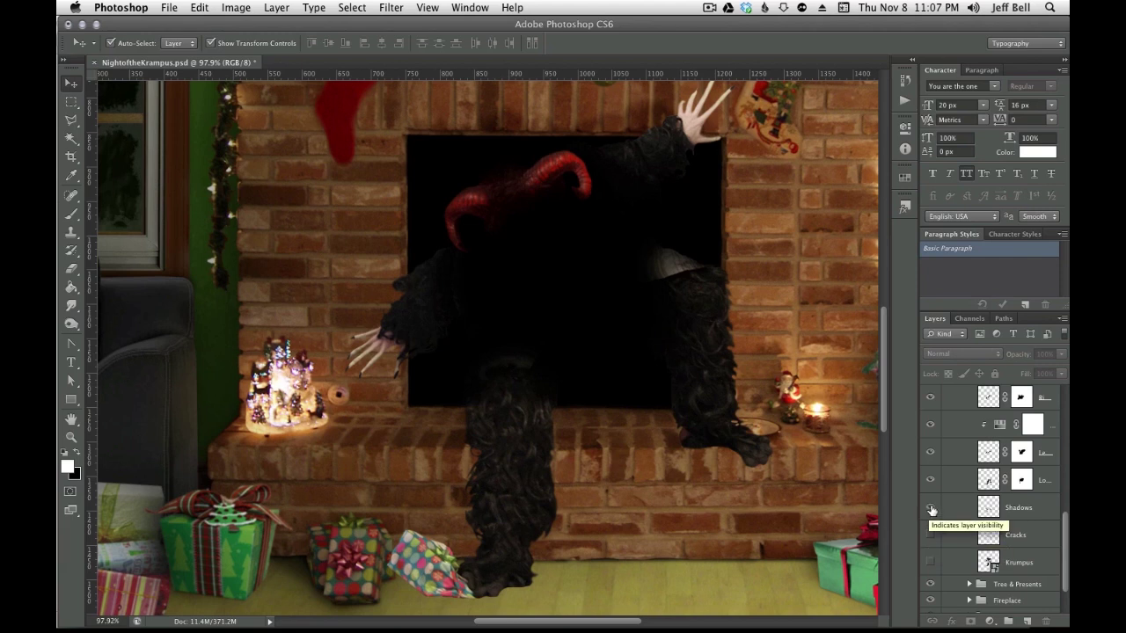
click(930, 508)
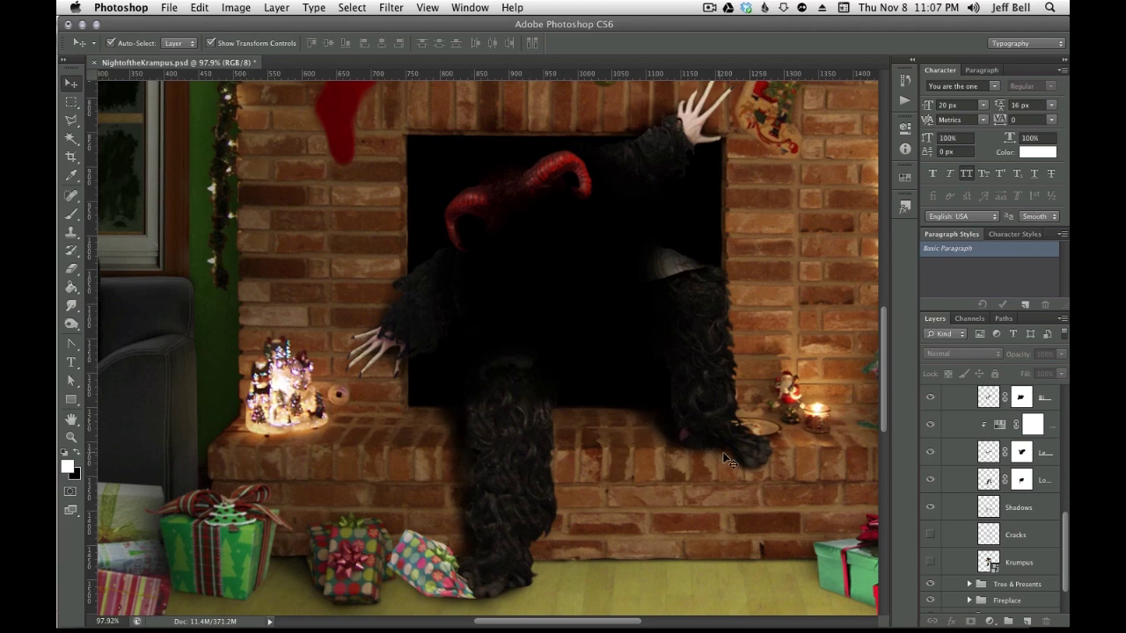
click(931, 535)
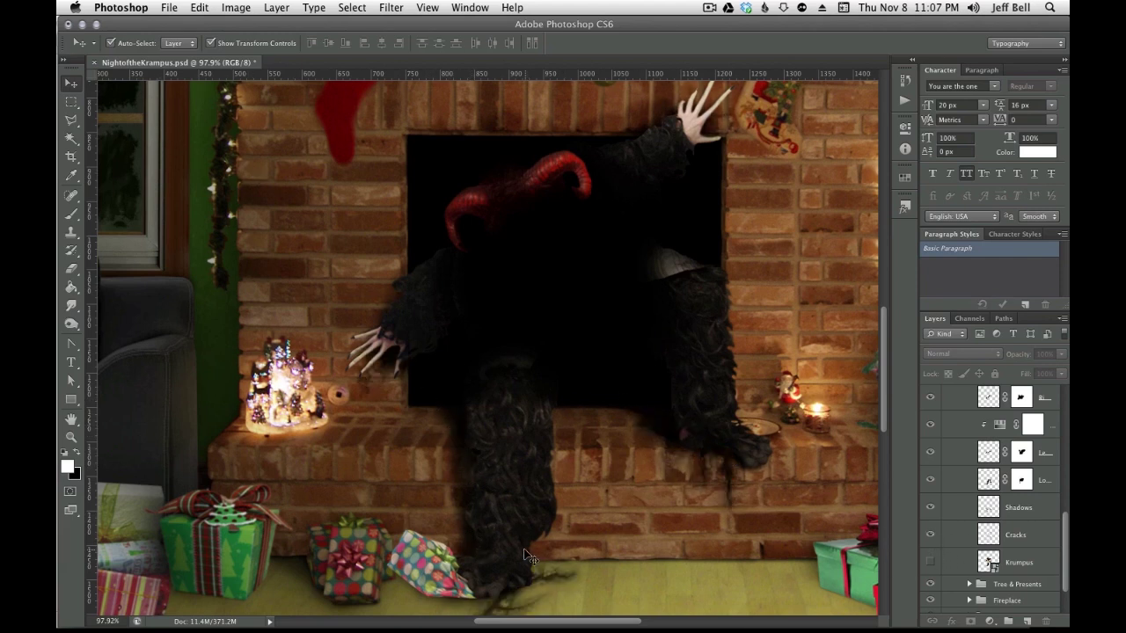
scroll(577, 245, down, 2)
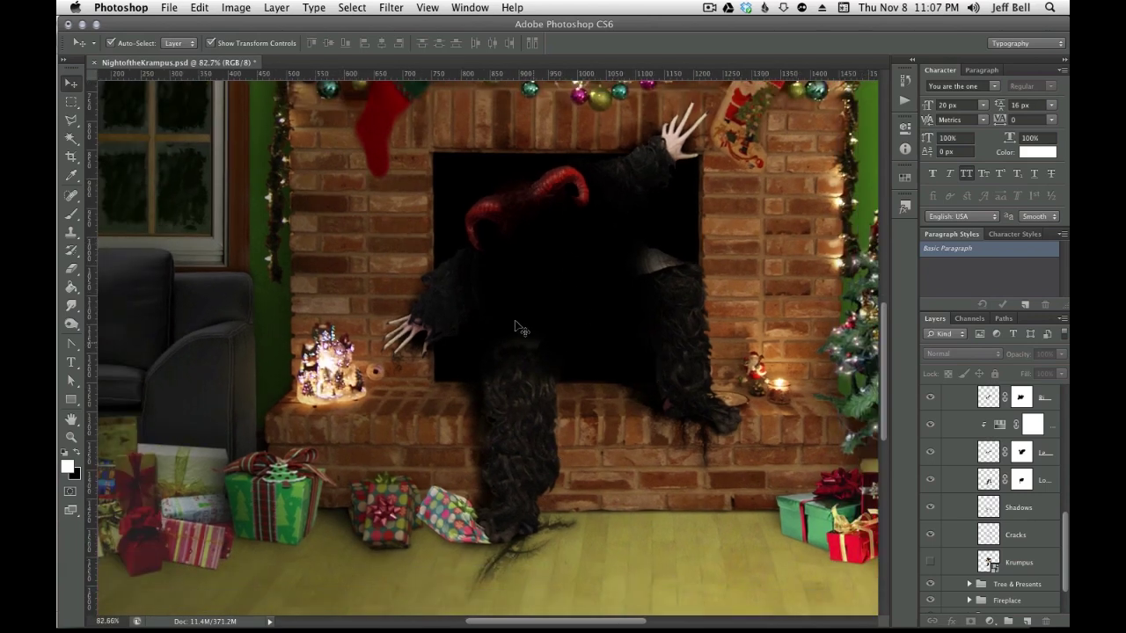
click(930, 558)
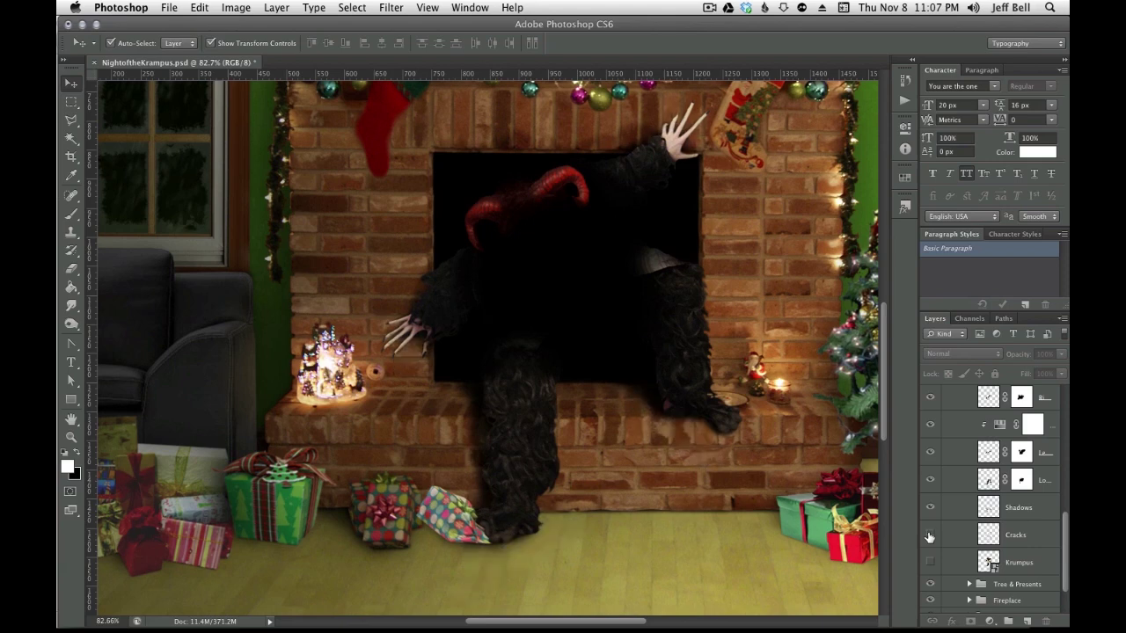
click(928, 537)
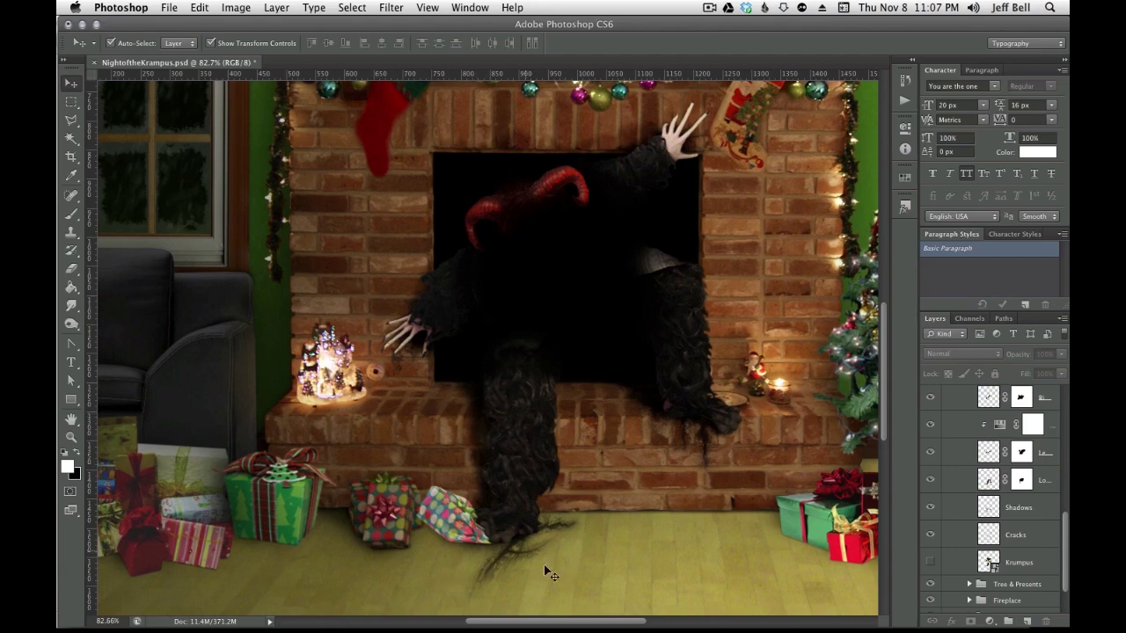
alt+scroll(531, 572, up, 2)
scroll(531, 573, up, 3)
scroll(512, 494, up, 2)
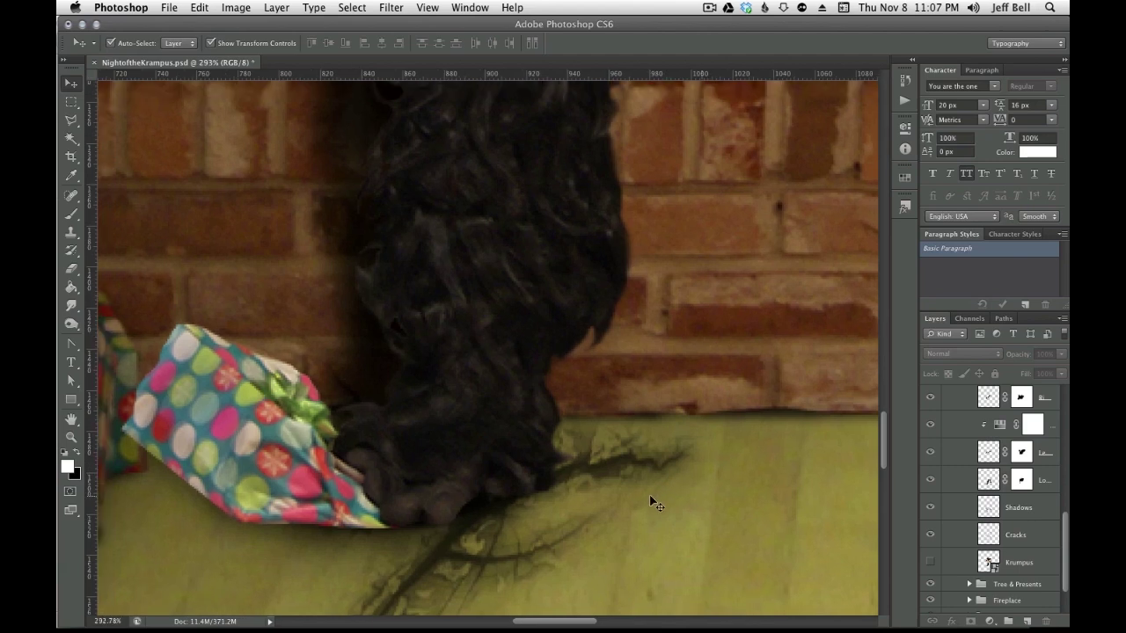
click(930, 479)
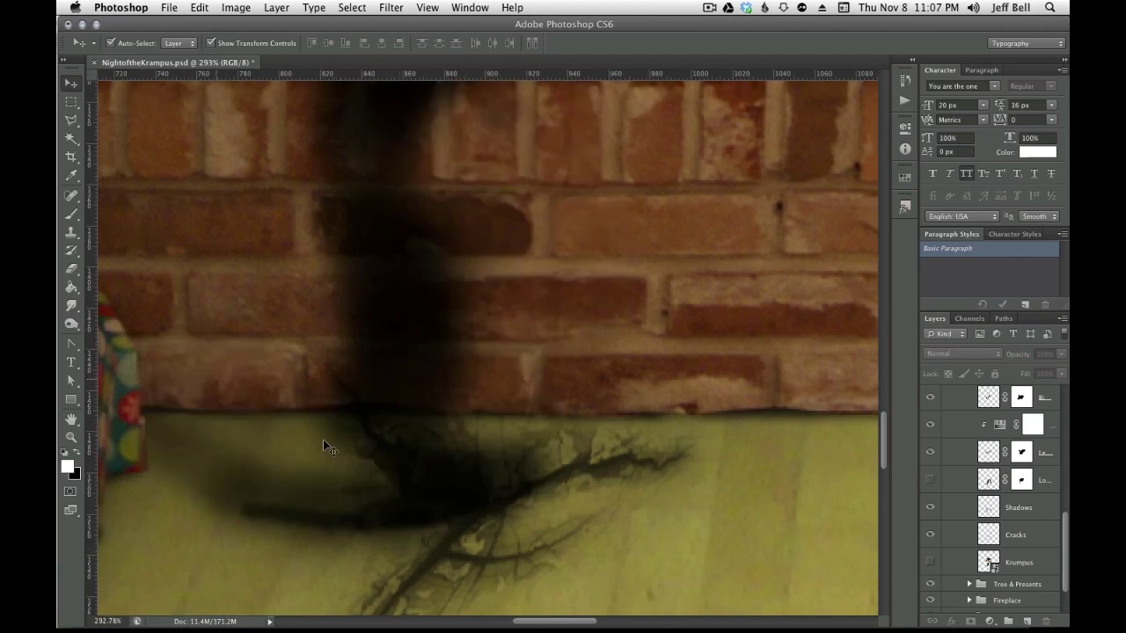
click(930, 479)
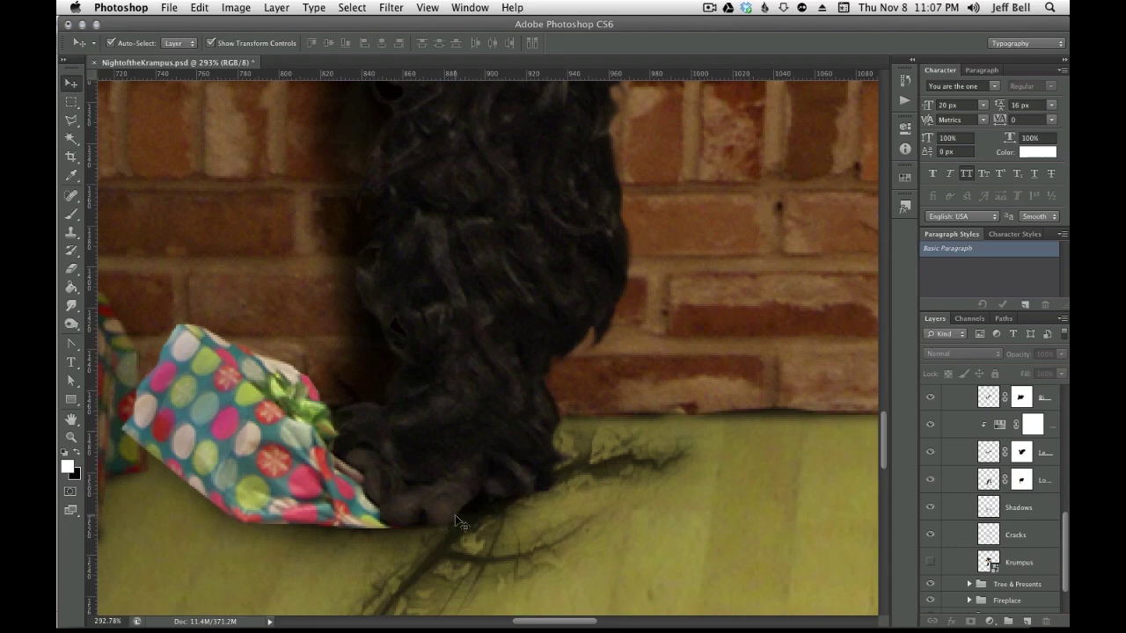
alt+scroll(550, 426, down, 5)
alt+scroll(536, 492, down, 2)
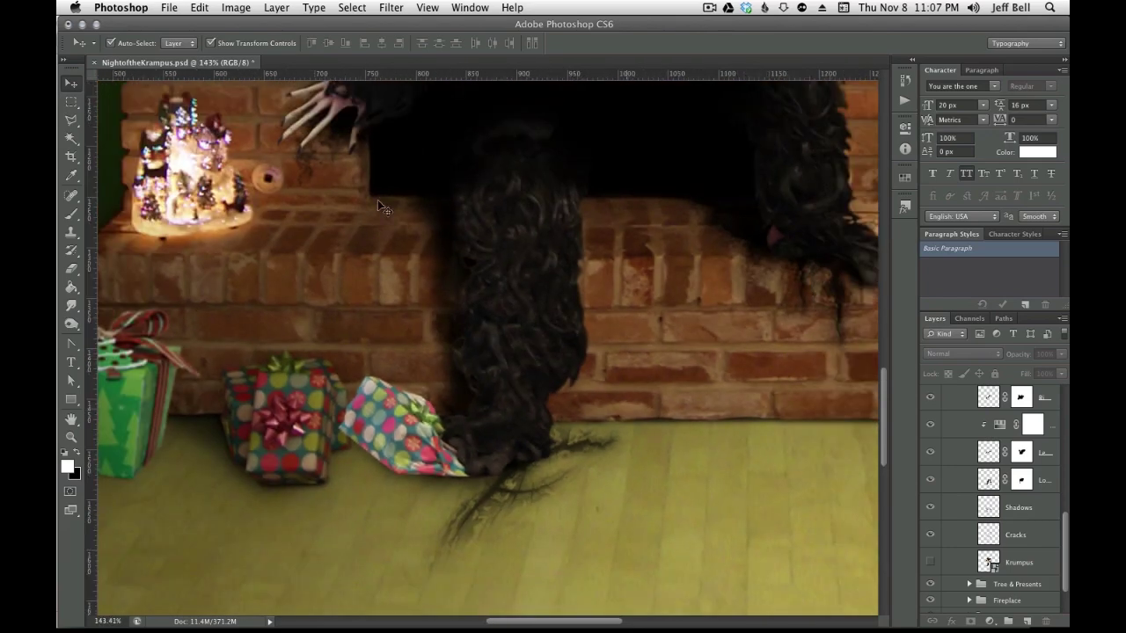
alt+scroll(440, 334, down, 2)
alt+scroll(363, 188, down, 1)
alt+scroll(322, 176, down, 1)
alt+scroll(322, 176, up, 3)
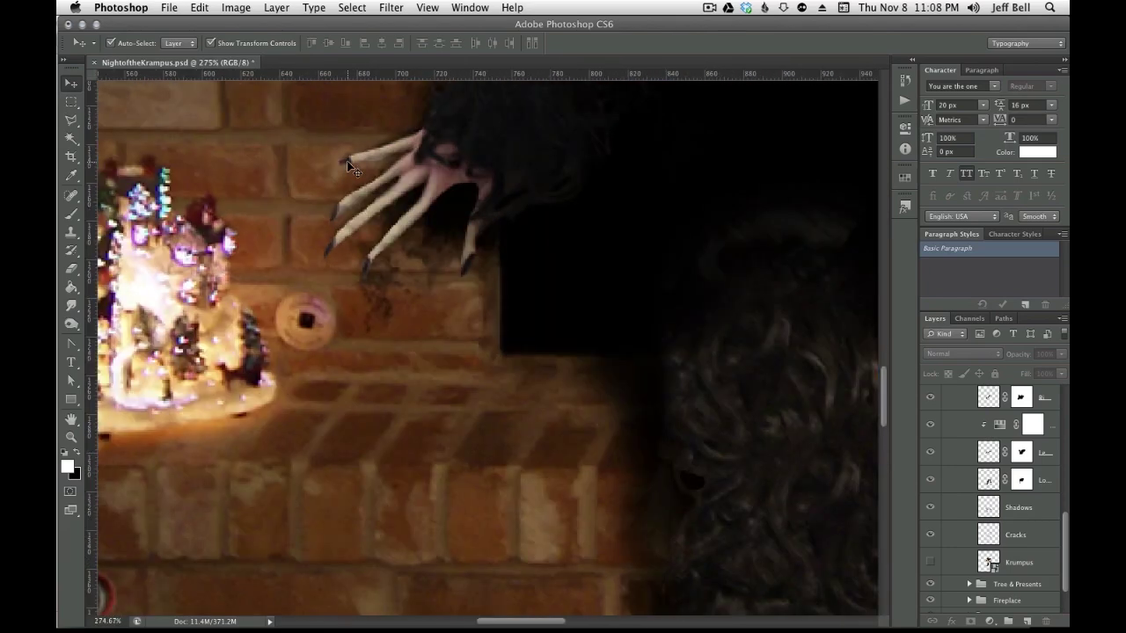
alt+scroll(455, 254, up, 2)
alt+scroll(493, 302, down, 1)
alt+scroll(493, 279, down, 1)
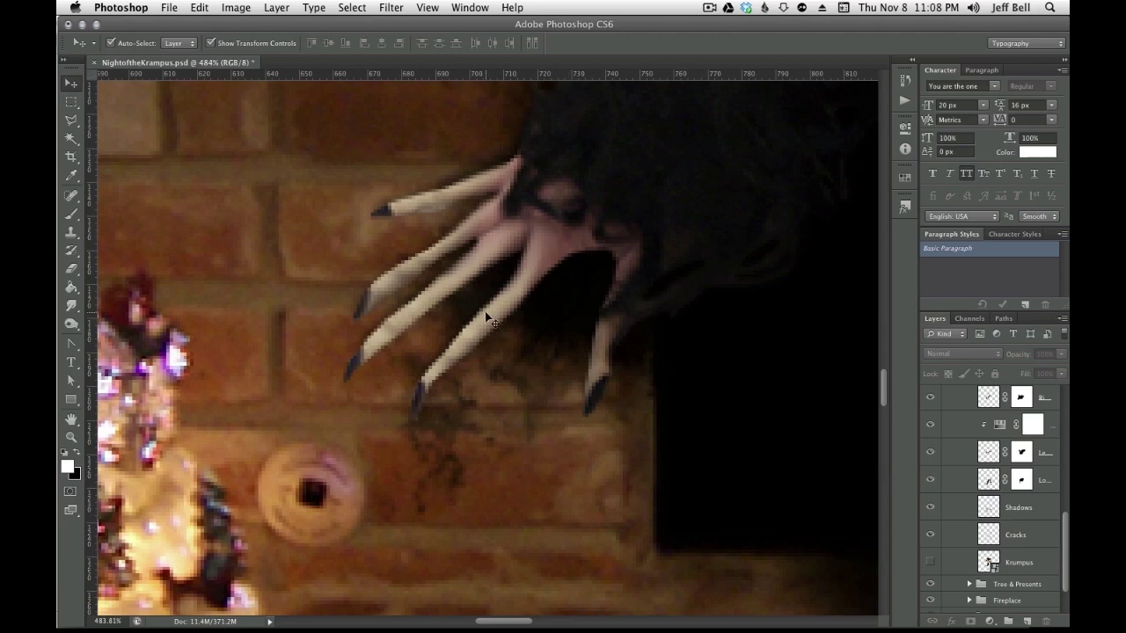
scroll(990, 499, up, 2)
scroll(990, 499, up, 2)
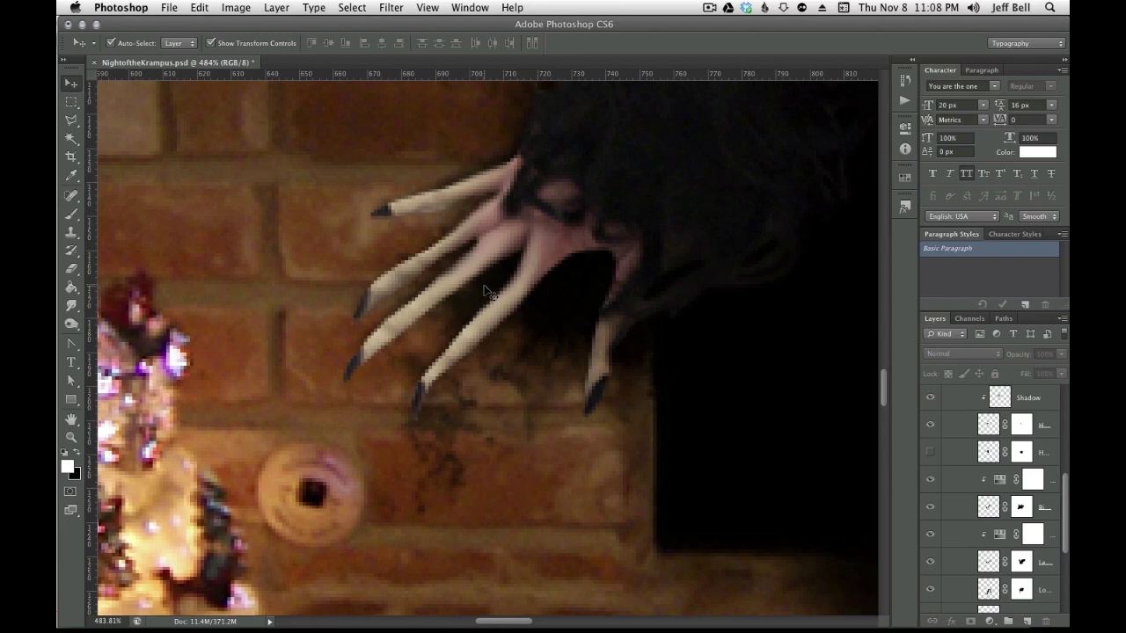
scroll(489, 292, down, 3)
scroll(501, 286, down, 3)
scroll(511, 282, down, 2)
Pan around the whole fireplace and the ornaments above it
scroll(520, 278, down, 1)
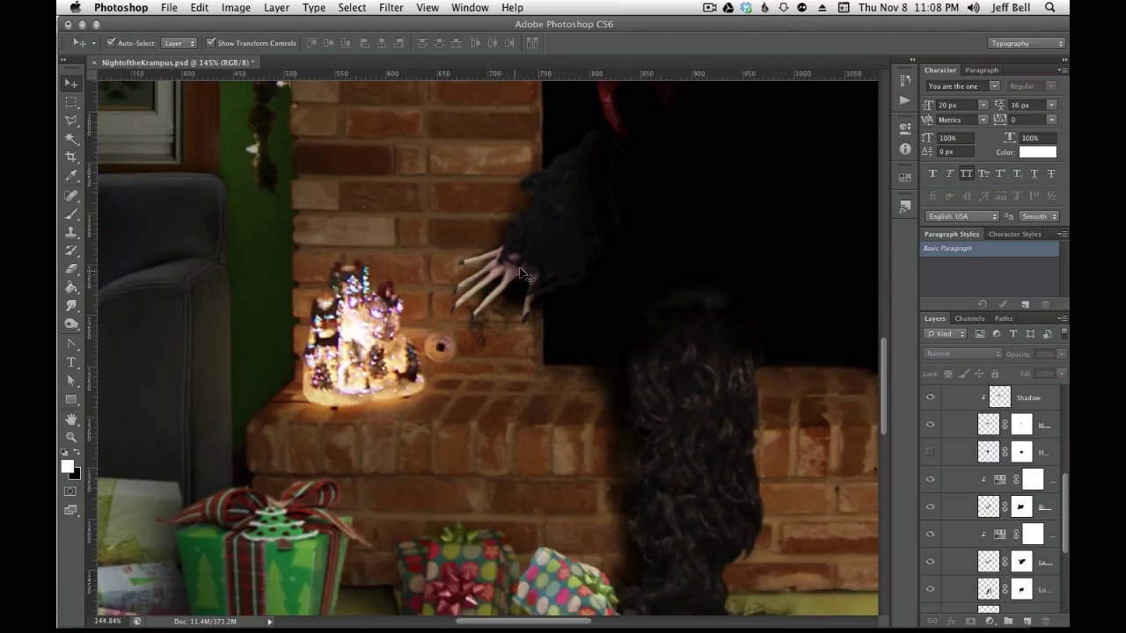
drag(572, 216, 344, 407)
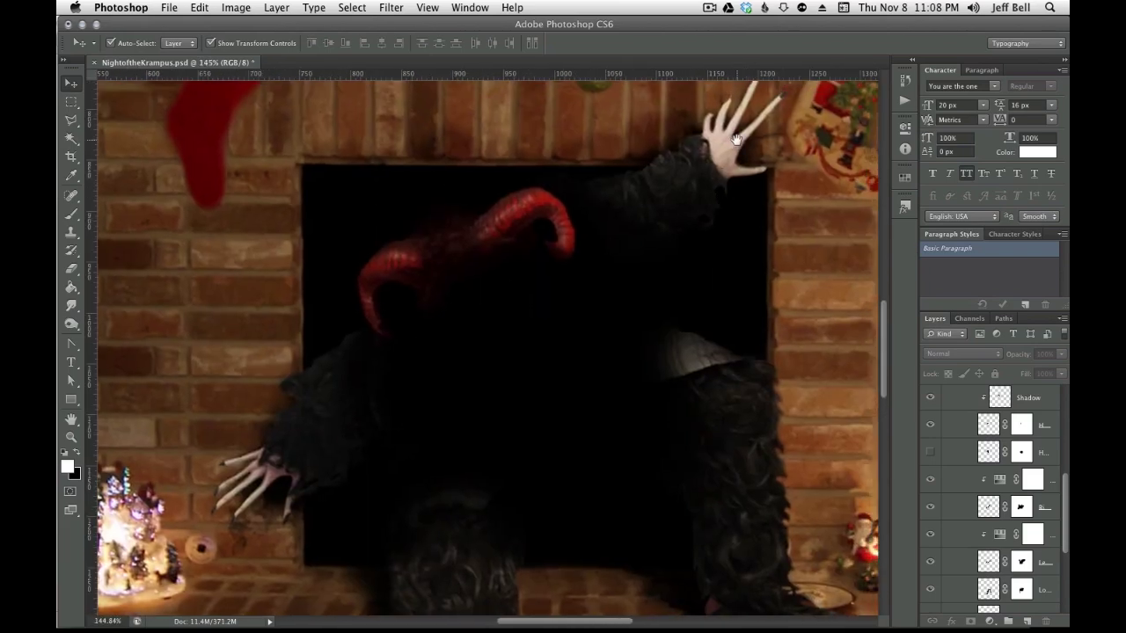
drag(741, 150, 695, 194)
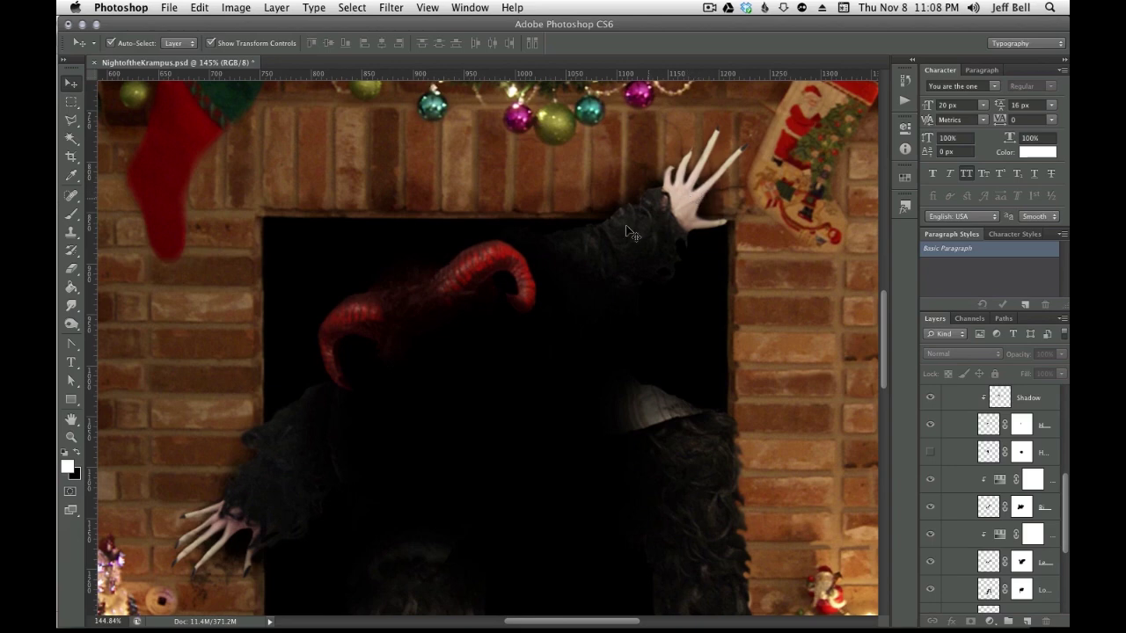
drag(469, 378, 506, 290)
scroll(505, 291, down, 3)
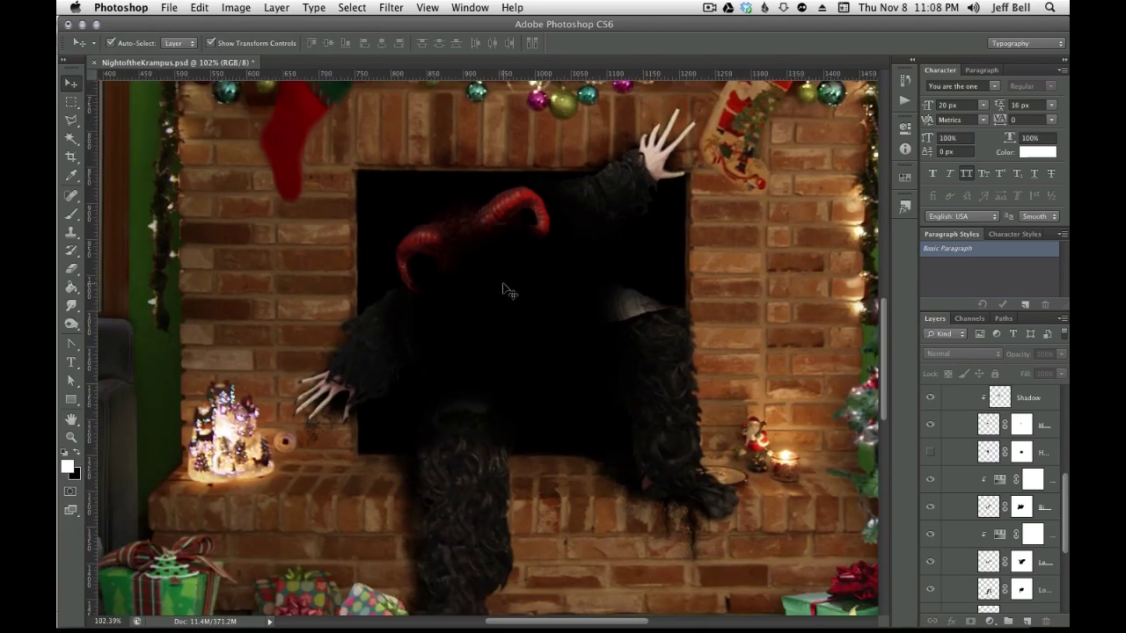
scroll(948, 461, up, 4)
Turn on the Brightness and Photo Filter darkening adjustments over the Krampus
click(929, 480)
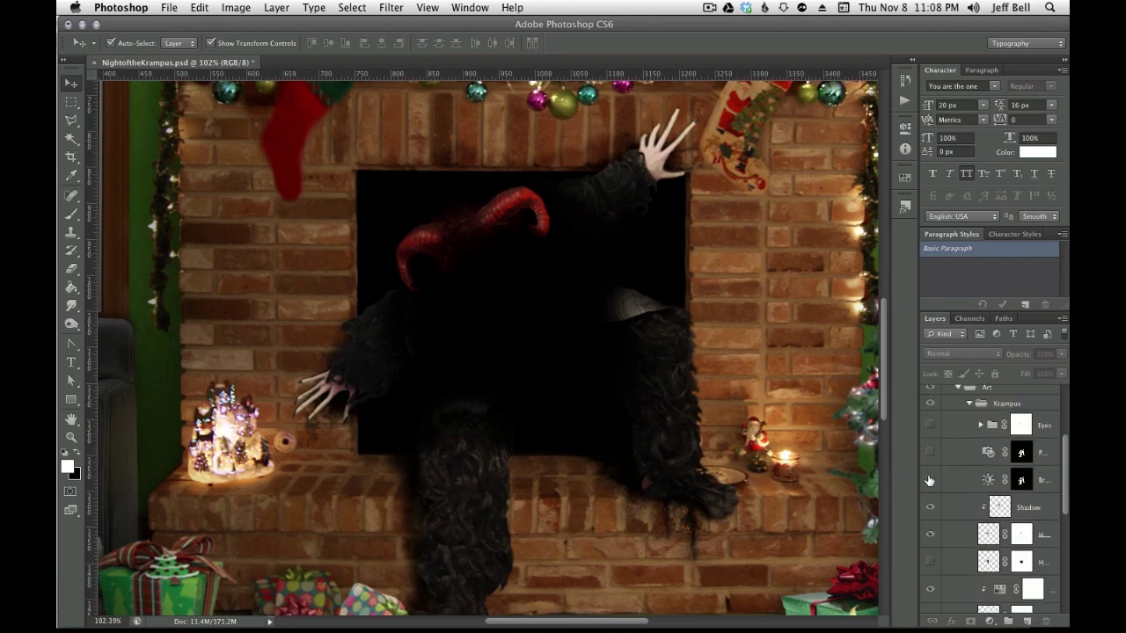
click(931, 452)
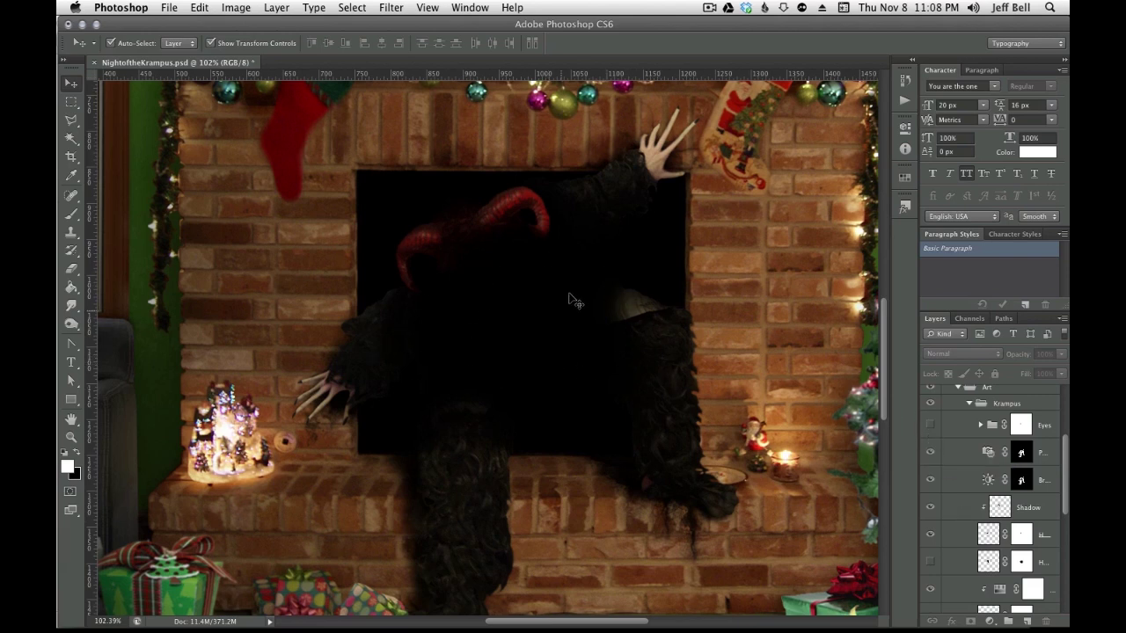
scroll(428, 385, down, 5)
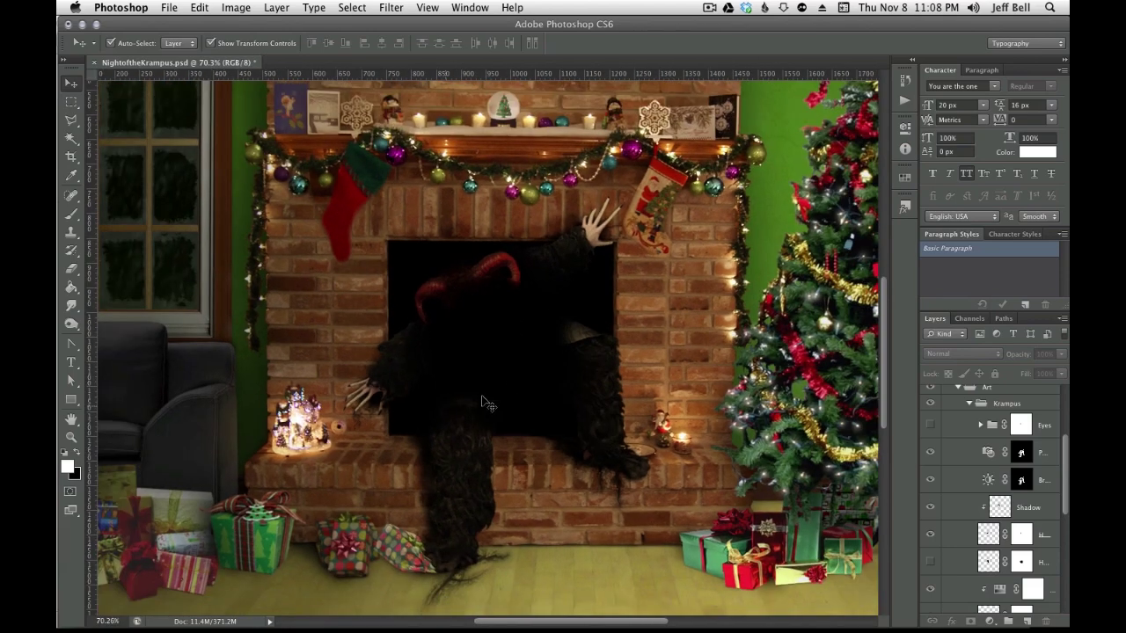
scroll(436, 428, down, 1)
scroll(436, 427, down, 1)
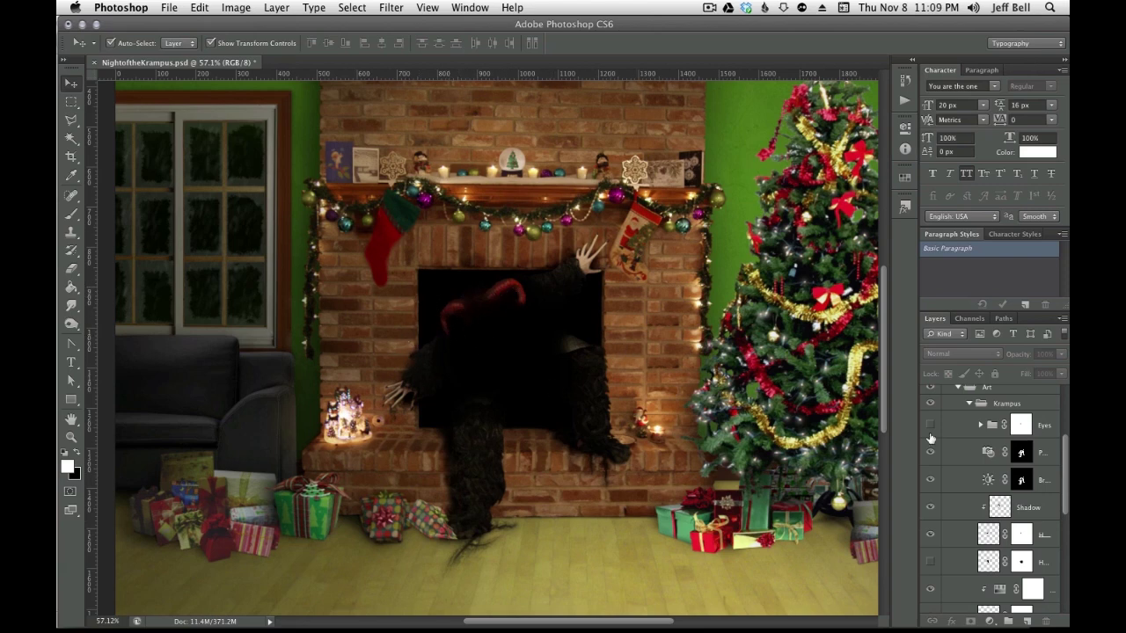
Show the Eyes group and expand it to list its layers
click(930, 426)
scroll(488, 356, down, 1)
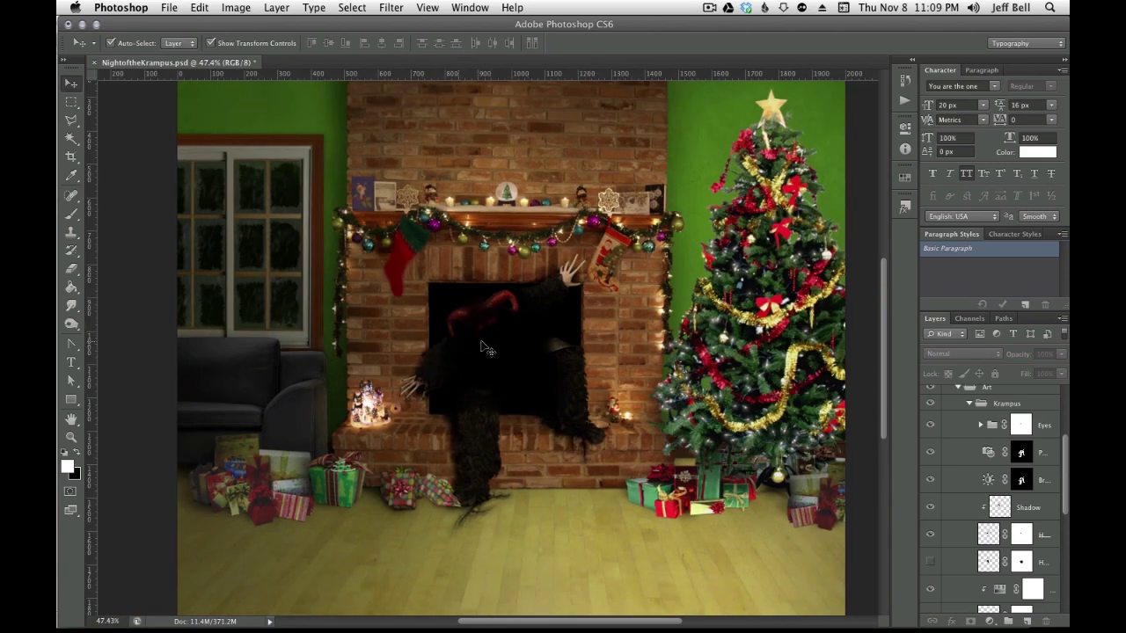
scroll(463, 349, up, 1)
scroll(463, 349, up, 2)
scroll(492, 350, up, 3)
scroll(502, 350, up, 2)
scroll(498, 343, down, 1)
scroll(493, 360, down, 1)
scroll(511, 385, down, 2)
scroll(511, 385, down, 2)
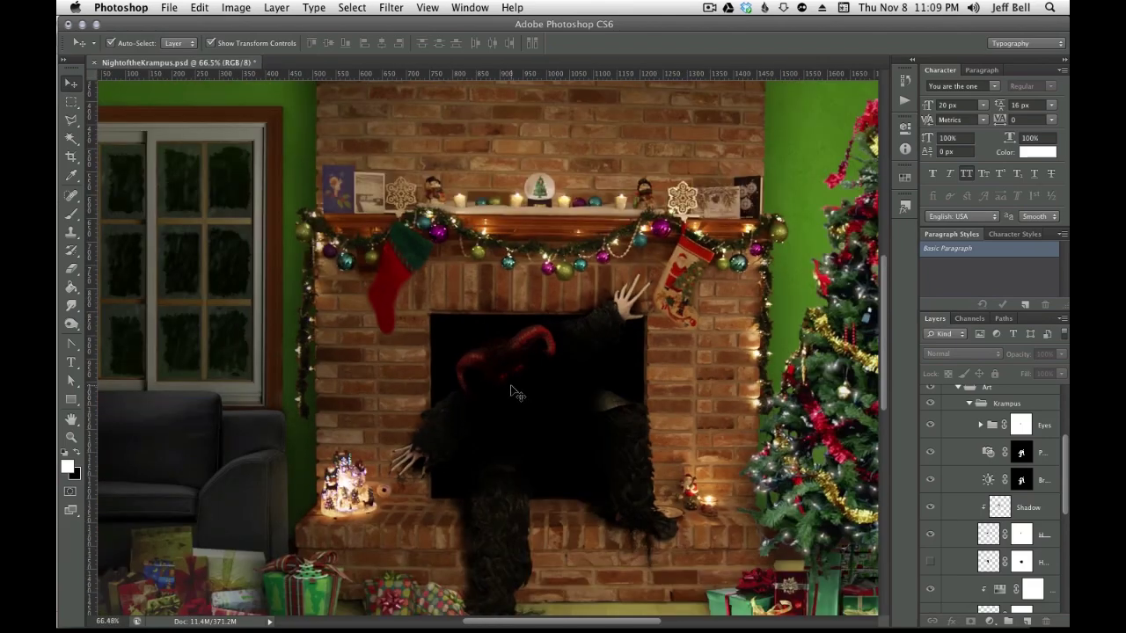
scroll(517, 395, down, 1)
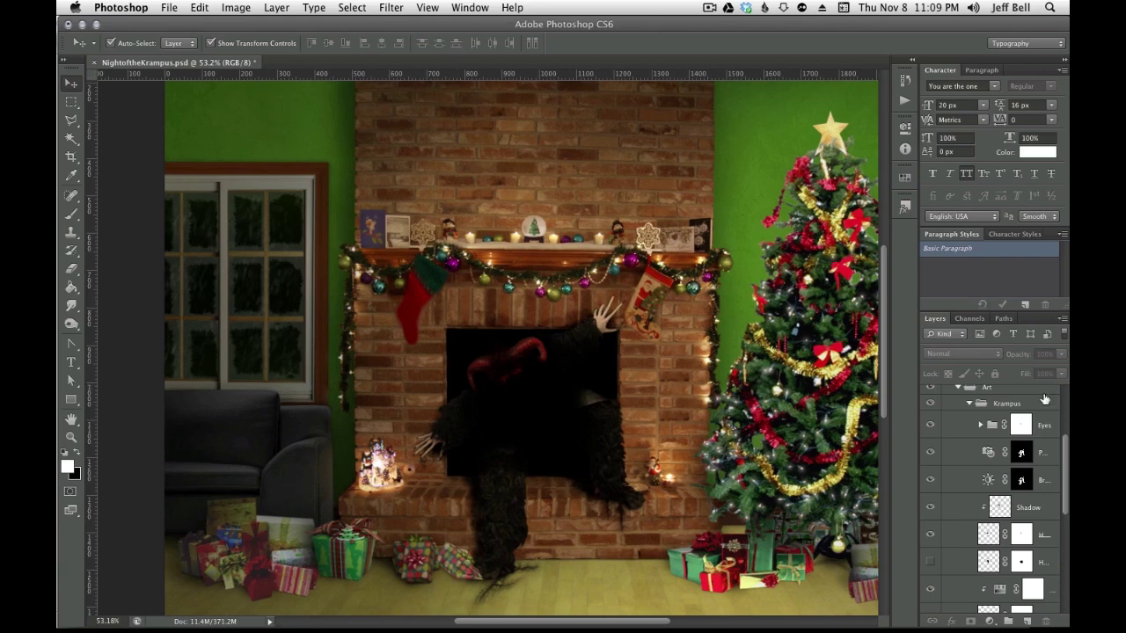
click(979, 427)
Hide all eye glow layers except a single Shape layer
scroll(972, 506, down, 1)
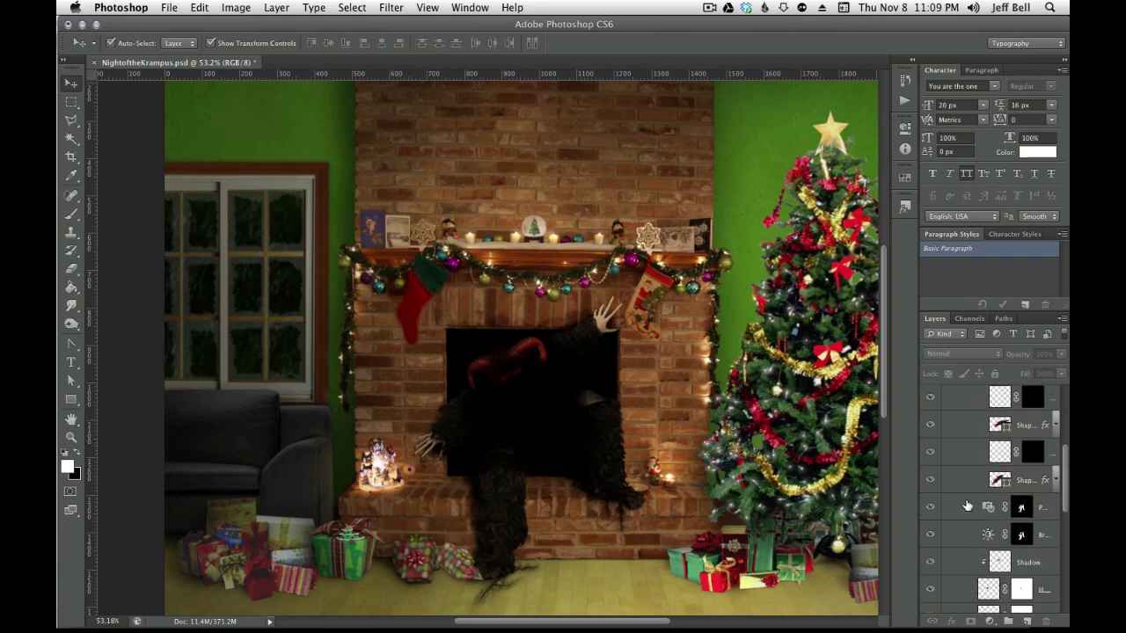
scroll(974, 502, up, 1)
mouse_move(490, 378)
mouse_down()
mouse_move(531, 384)
mouse_move(519, 378)
mouse_up()
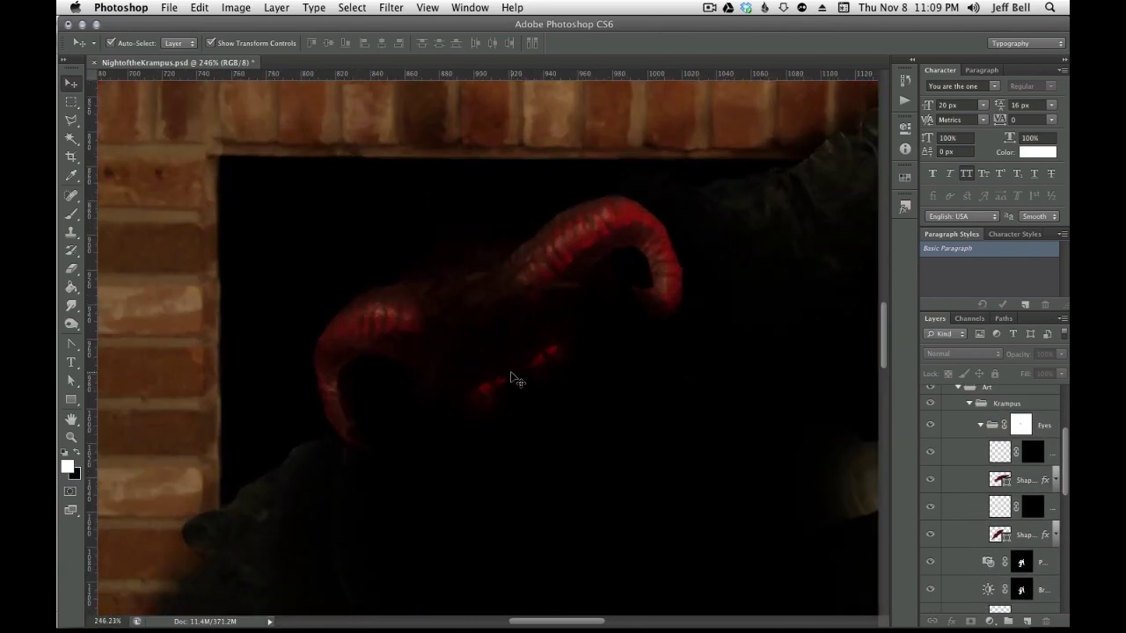
click(931, 452)
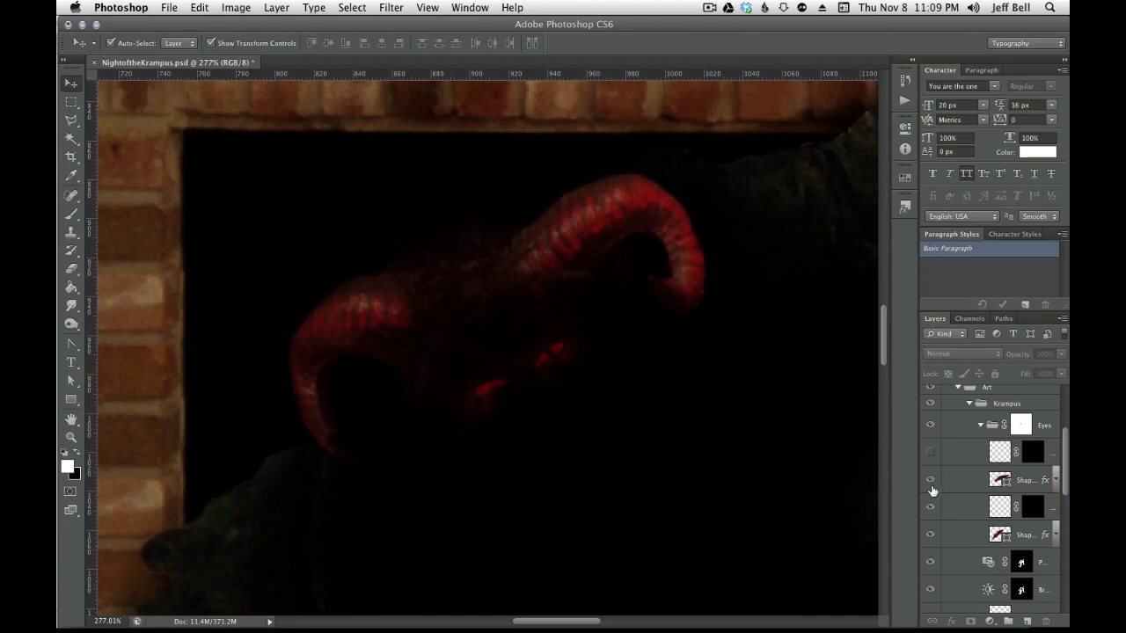
click(931, 480)
click(931, 507)
click(929, 536)
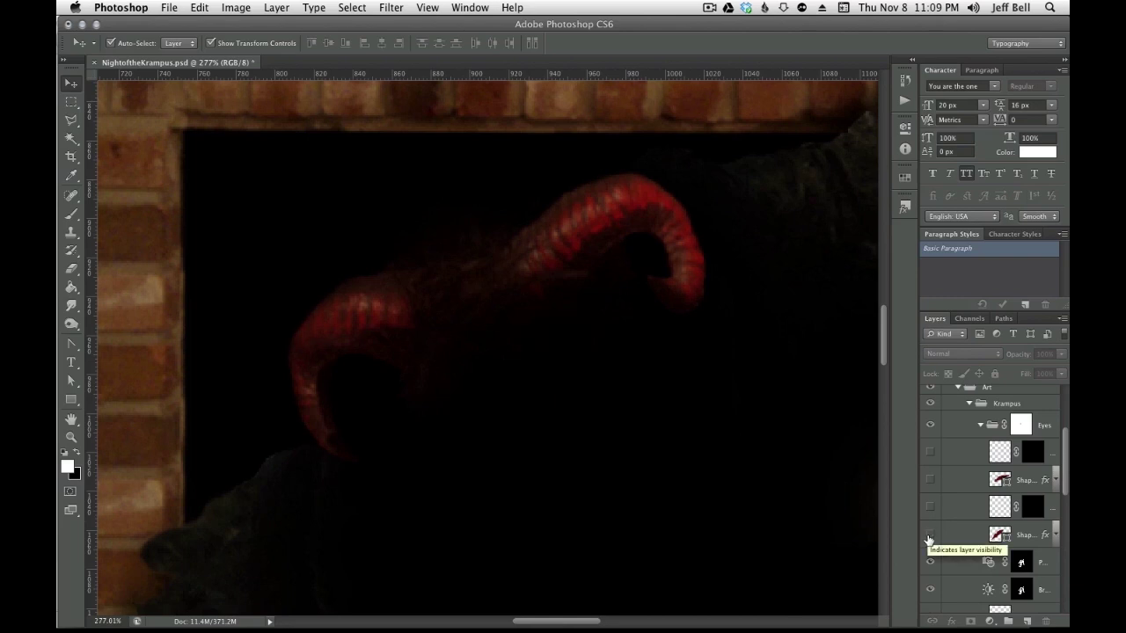
click(929, 535)
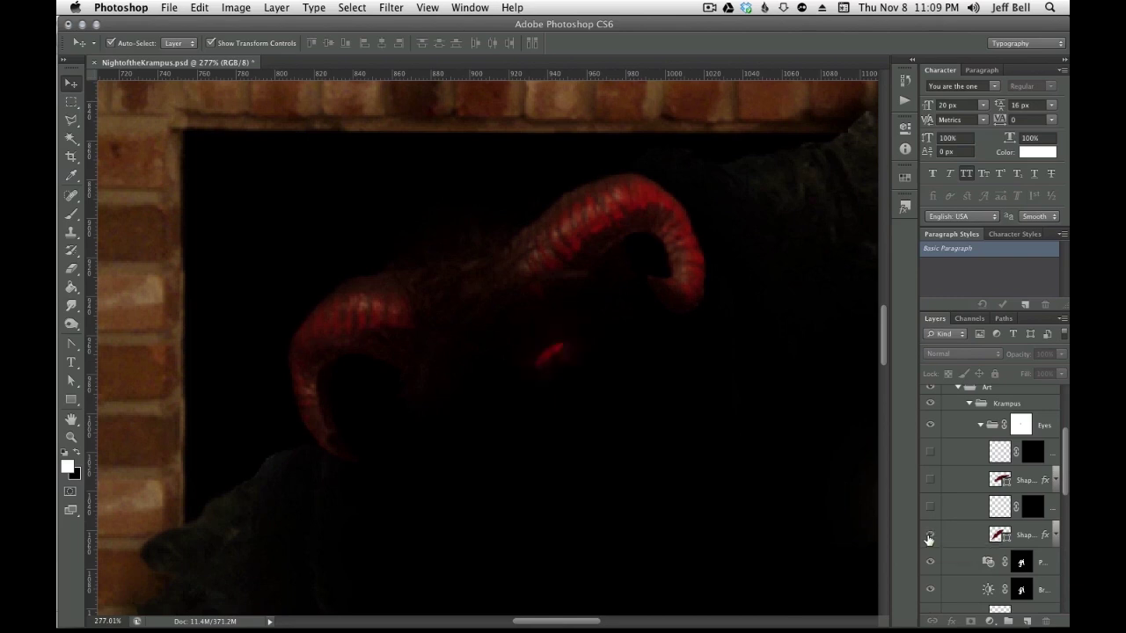
Set that eye shape's Gradient Overlay stops to dark red and bright red
double_click(1045, 535)
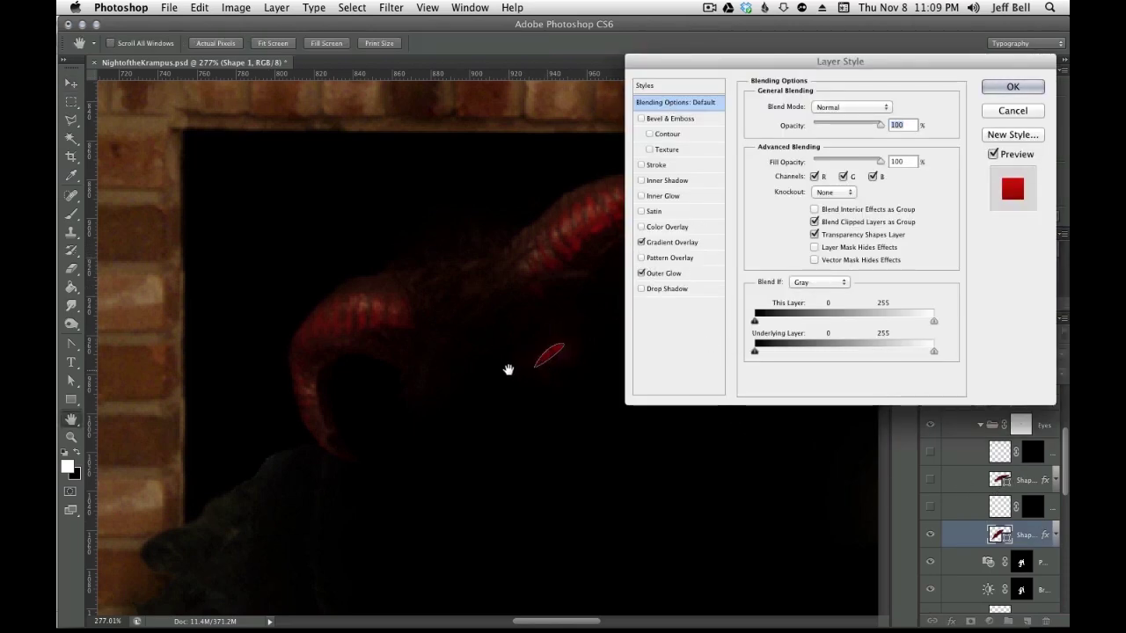
click(664, 243)
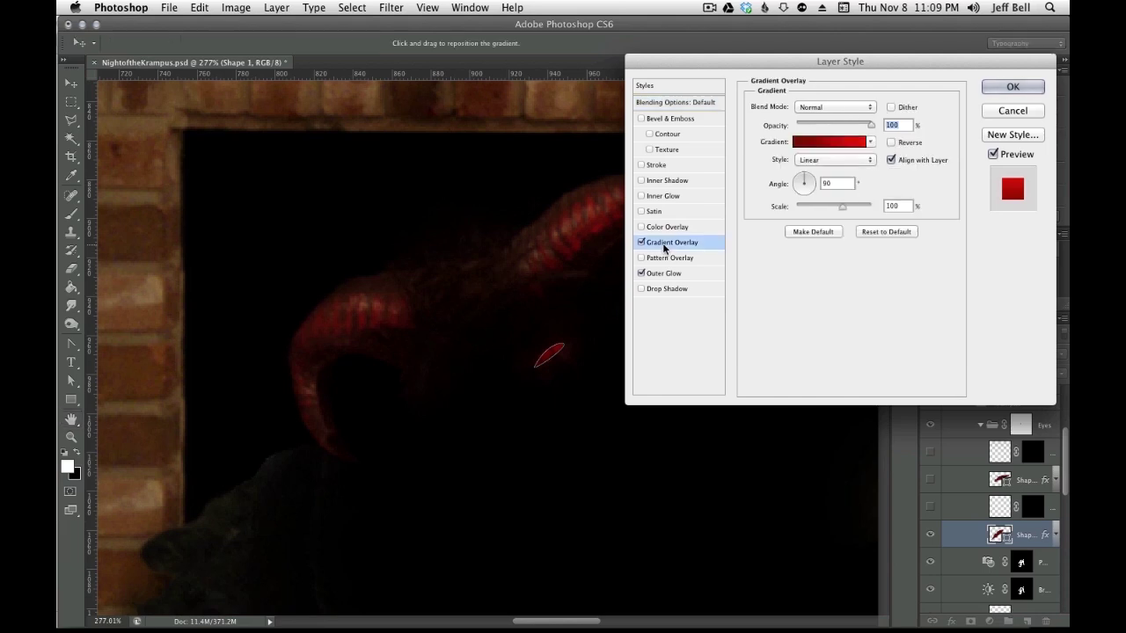
click(805, 145)
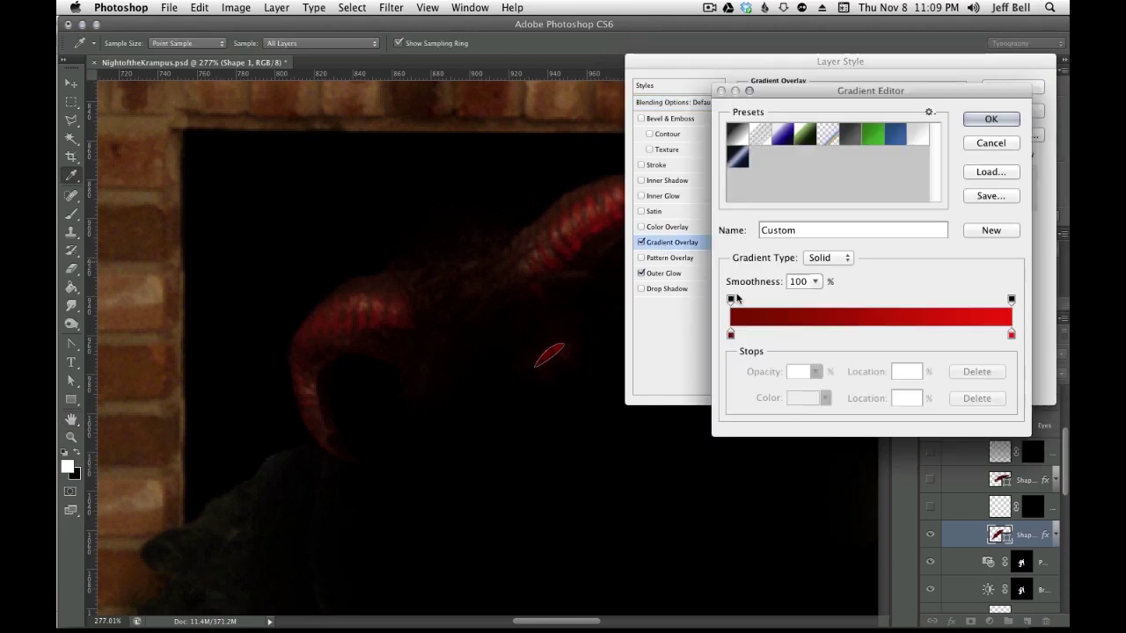
click(730, 336)
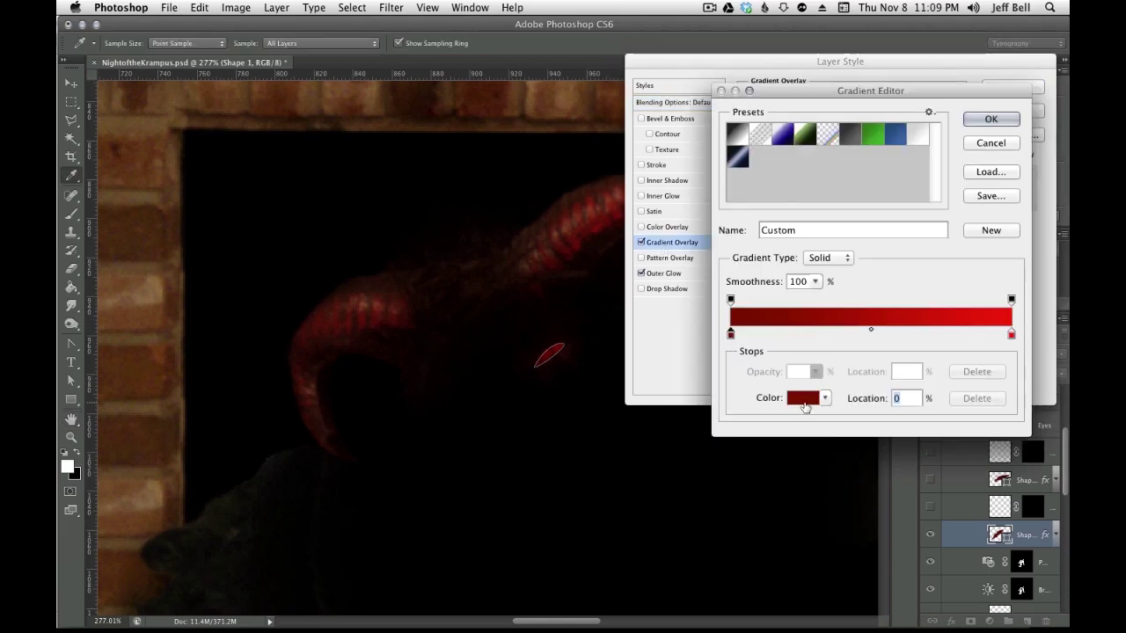
click(806, 399)
click(983, 294)
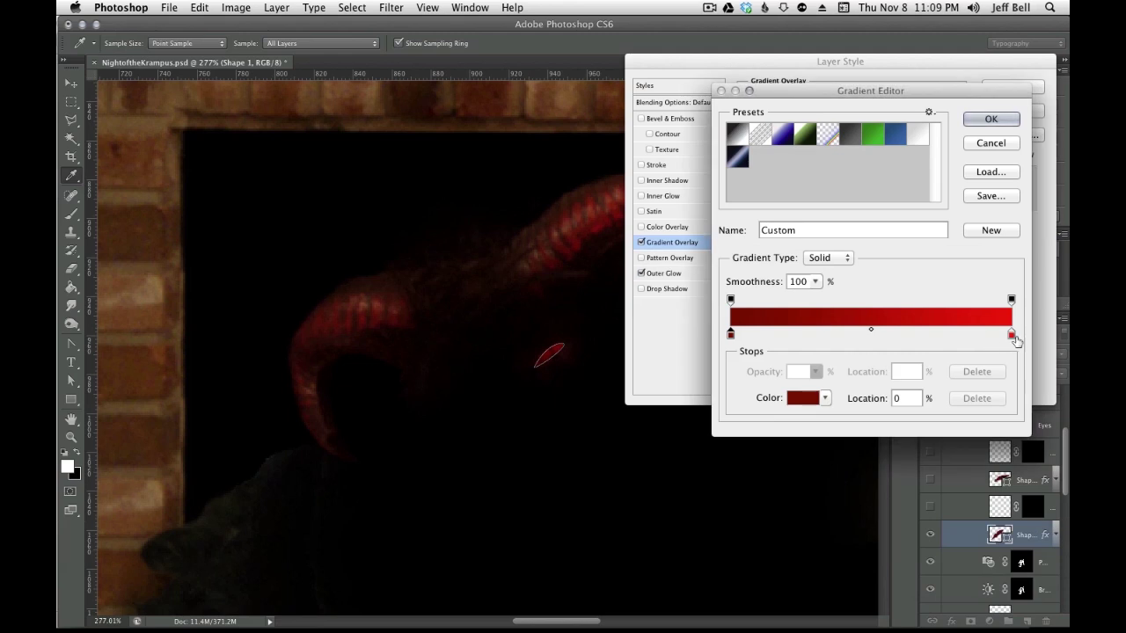
click(1011, 334)
click(806, 398)
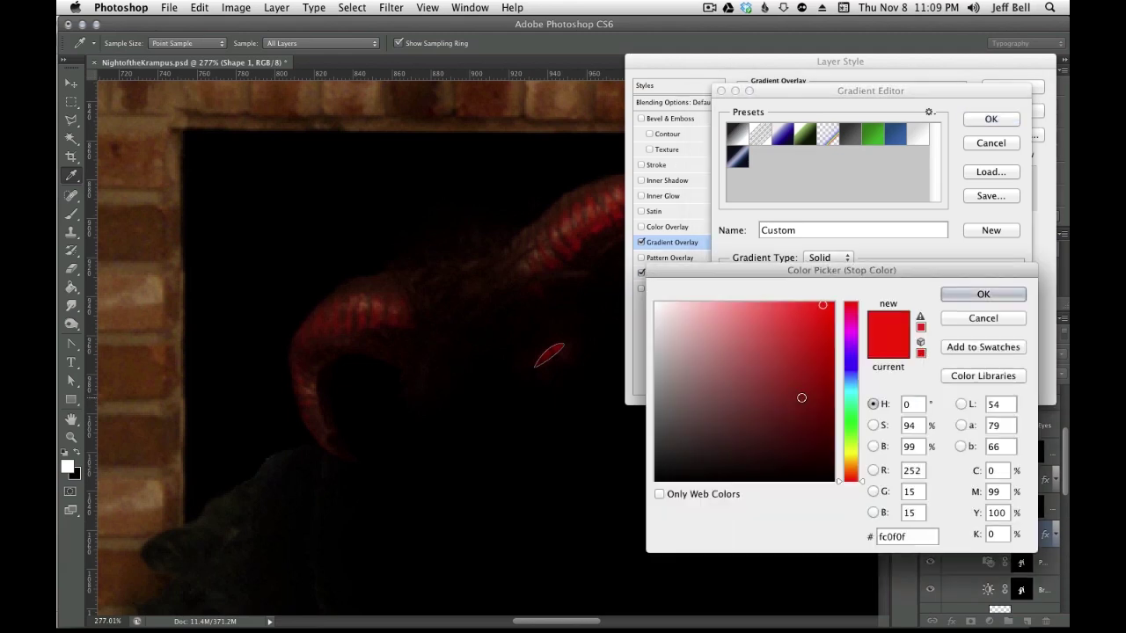
click(993, 317)
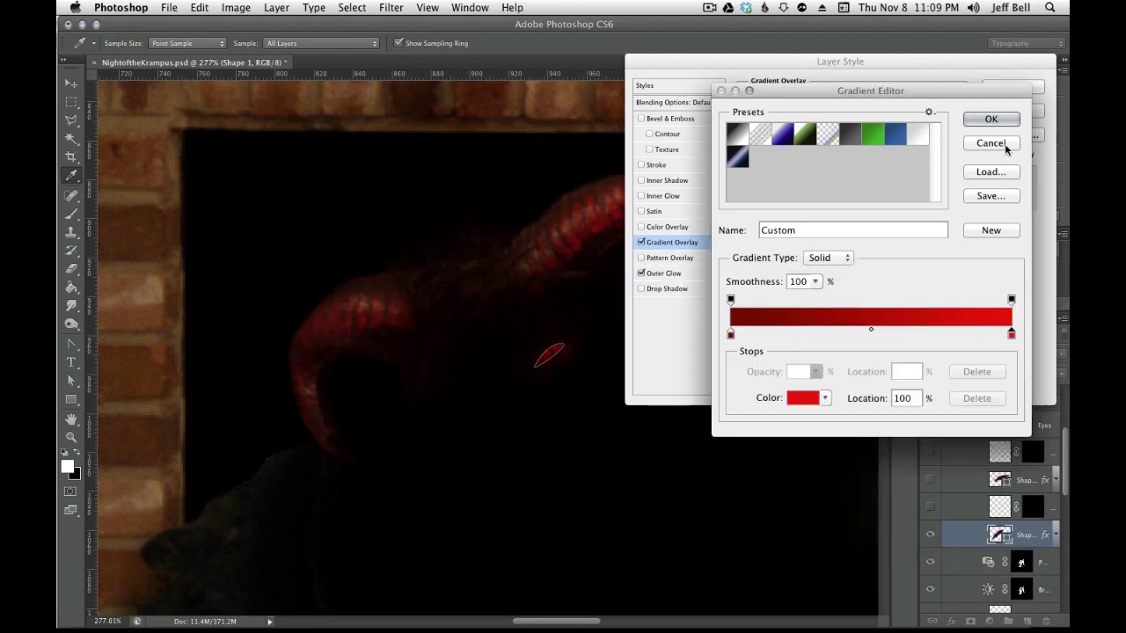
click(990, 118)
Add an Outer Glow to the eye shape and apply the layer style
click(676, 279)
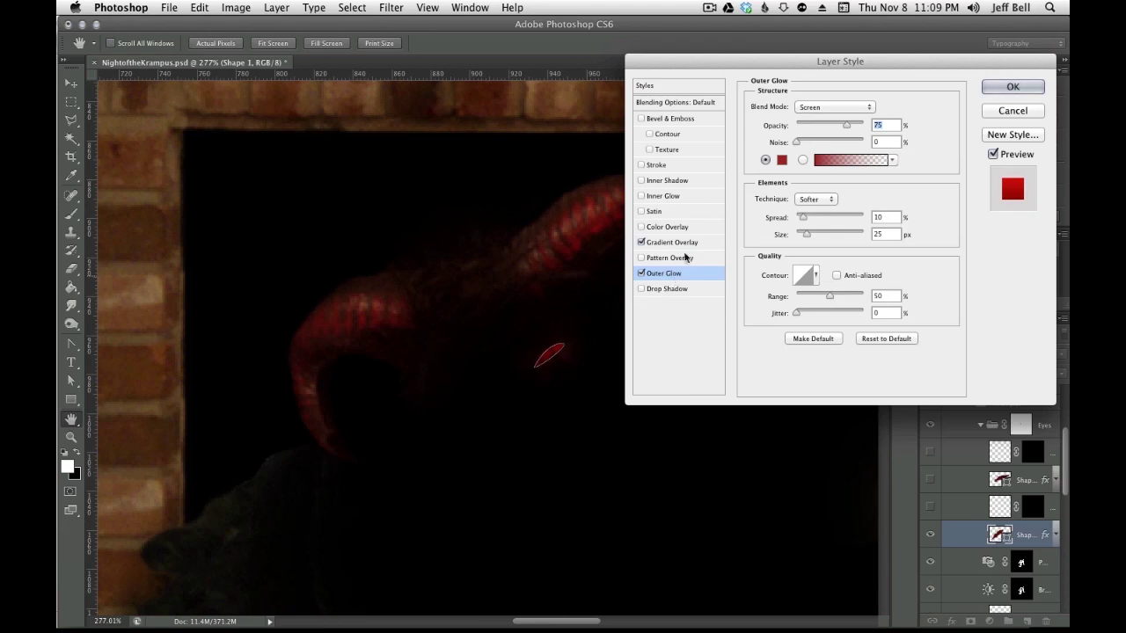
click(641, 273)
click(1013, 87)
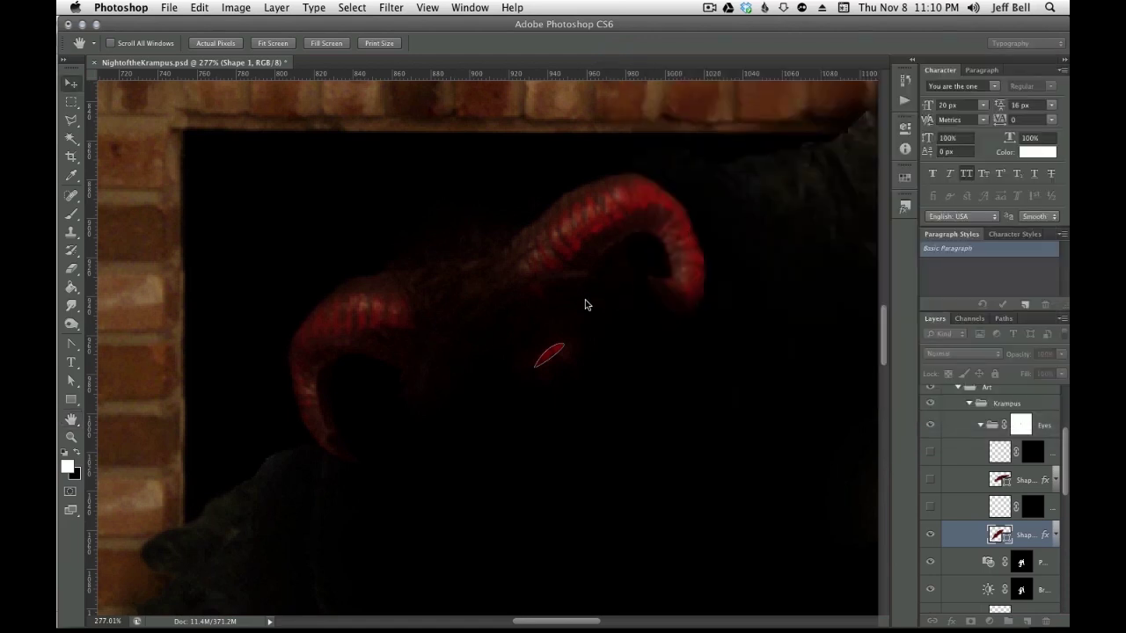
key(alt+bracketleft)
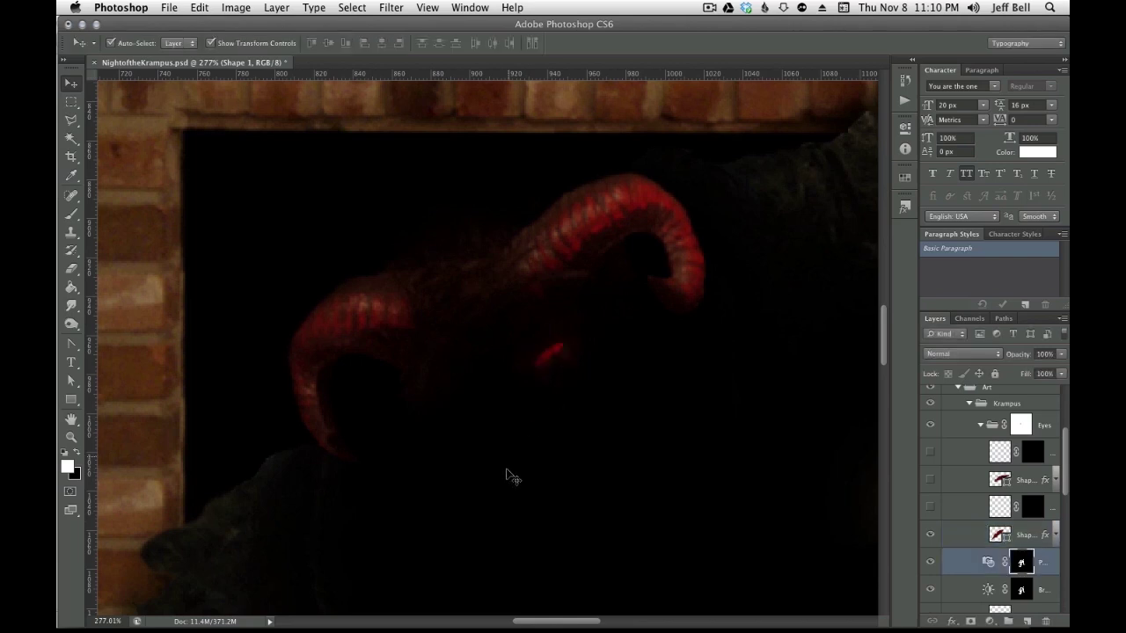
scroll(545, 359, up, 5)
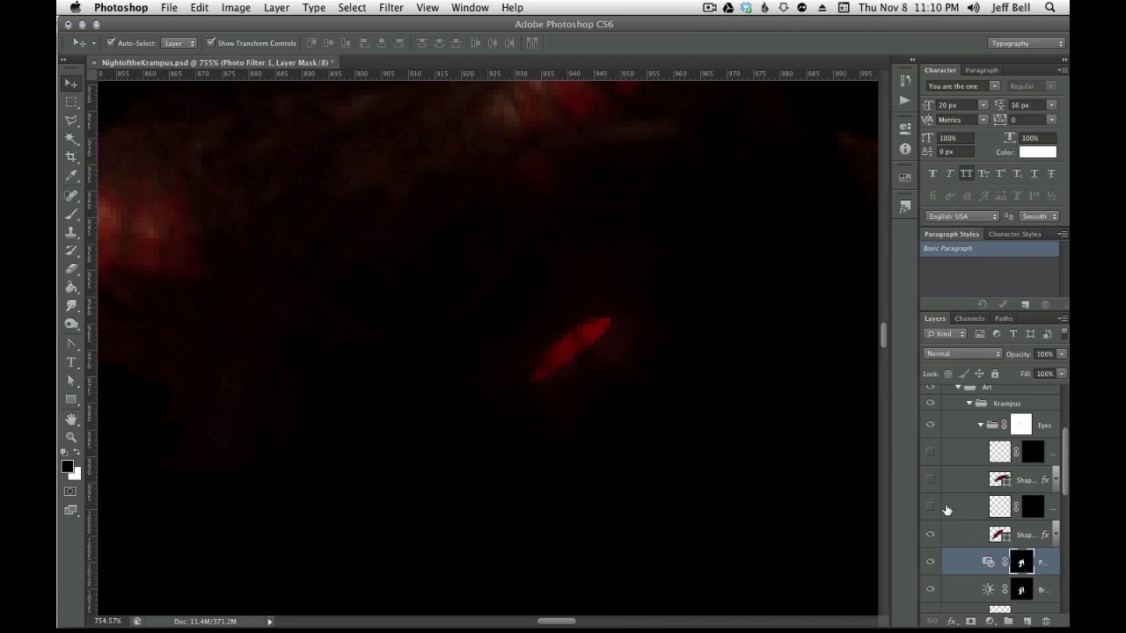
Turn on both hidden eye shape layers in the Eyes group
scroll(621, 466, down, 3)
scroll(621, 466, down, 3)
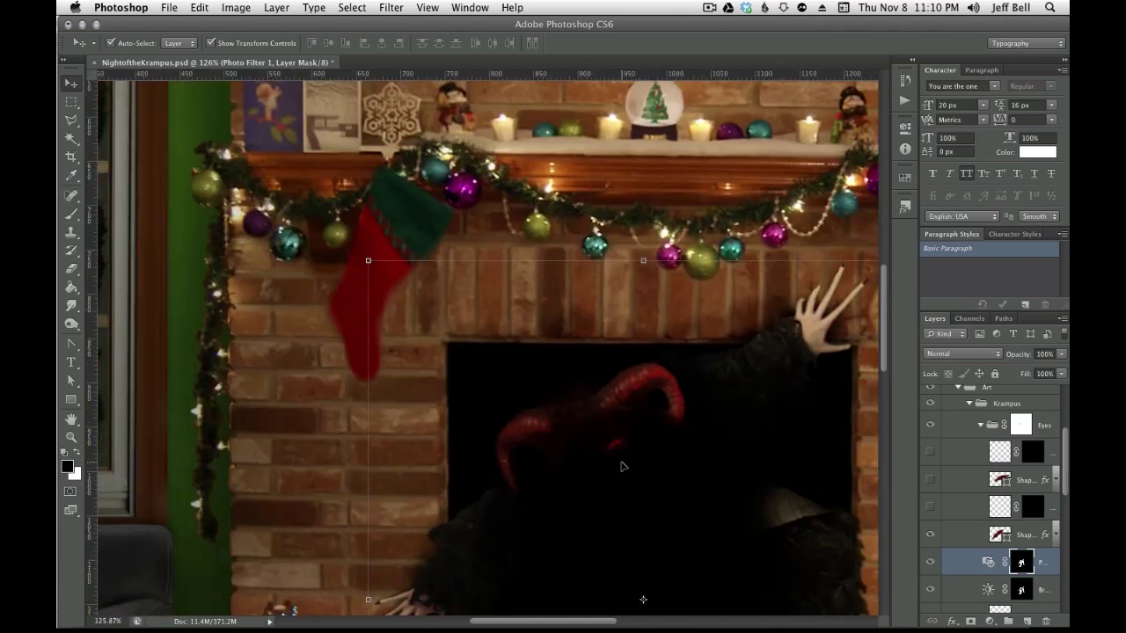
scroll(621, 466, up, 3)
scroll(621, 467, up, 1)
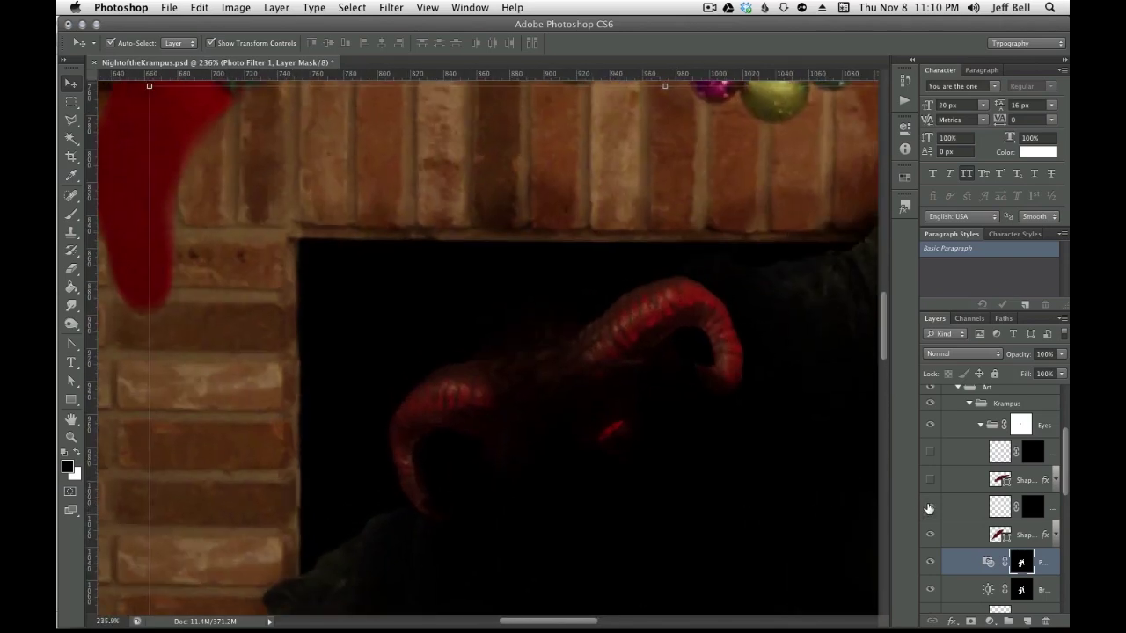
scroll(388, 510, down, 3)
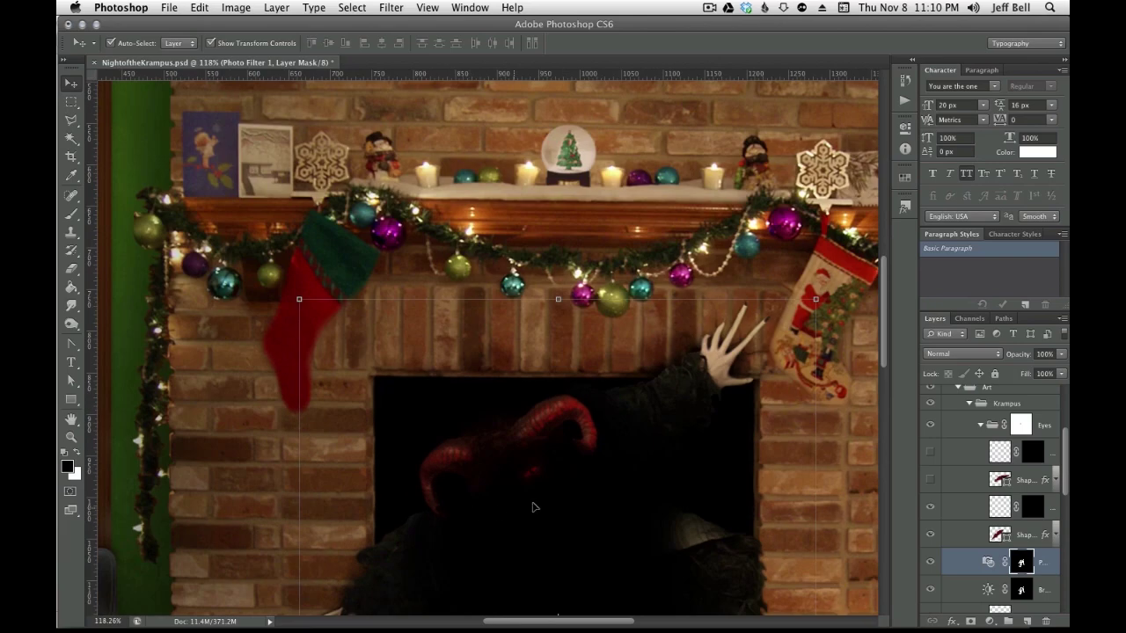
click(930, 479)
click(930, 452)
Zoom in to check Krampus's glowing red eyes, then pick the fireplace layer
scroll(552, 503, down, 2)
scroll(552, 502, down, 1)
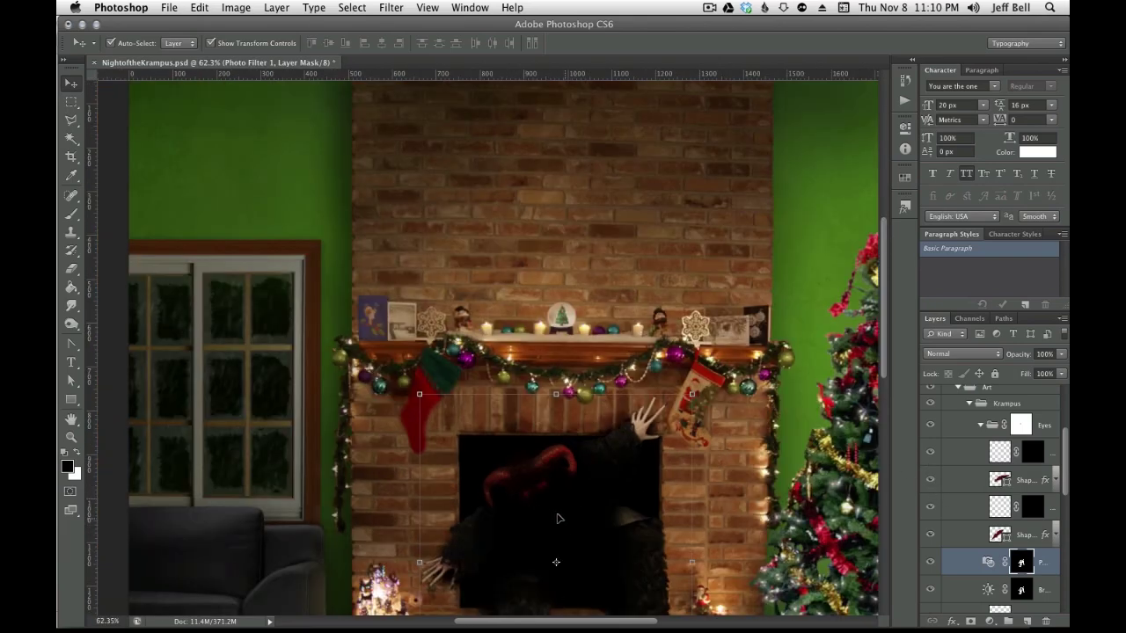
scroll(583, 462, up, 1)
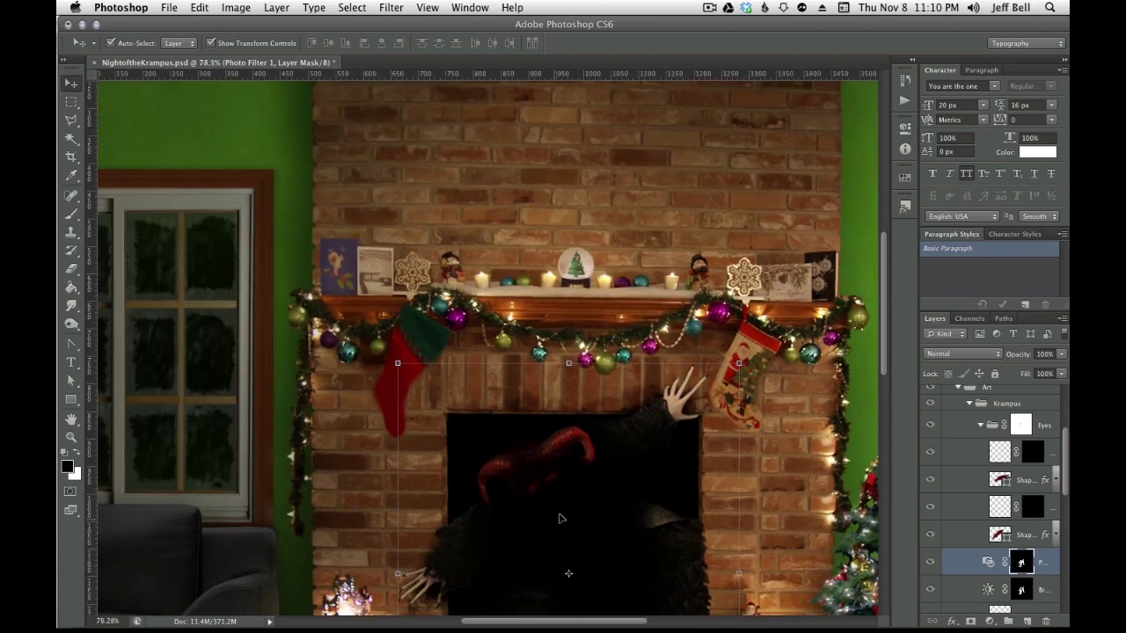
scroll(563, 493, up, 4)
scroll(527, 452, up, 4)
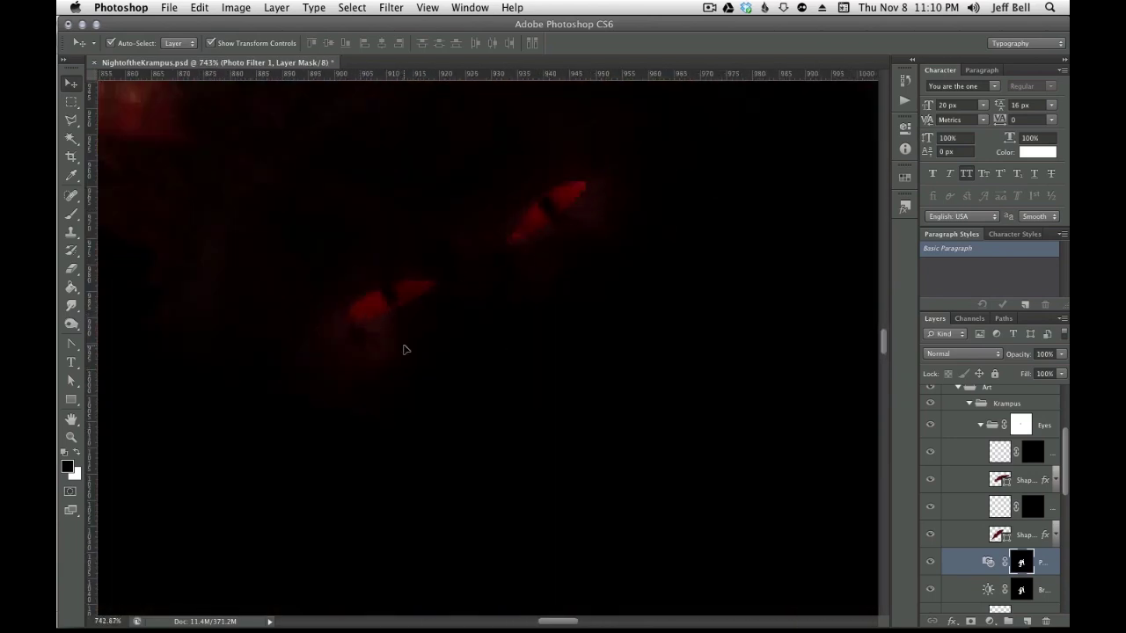
scroll(471, 372, down, 4)
scroll(471, 372, down, 1)
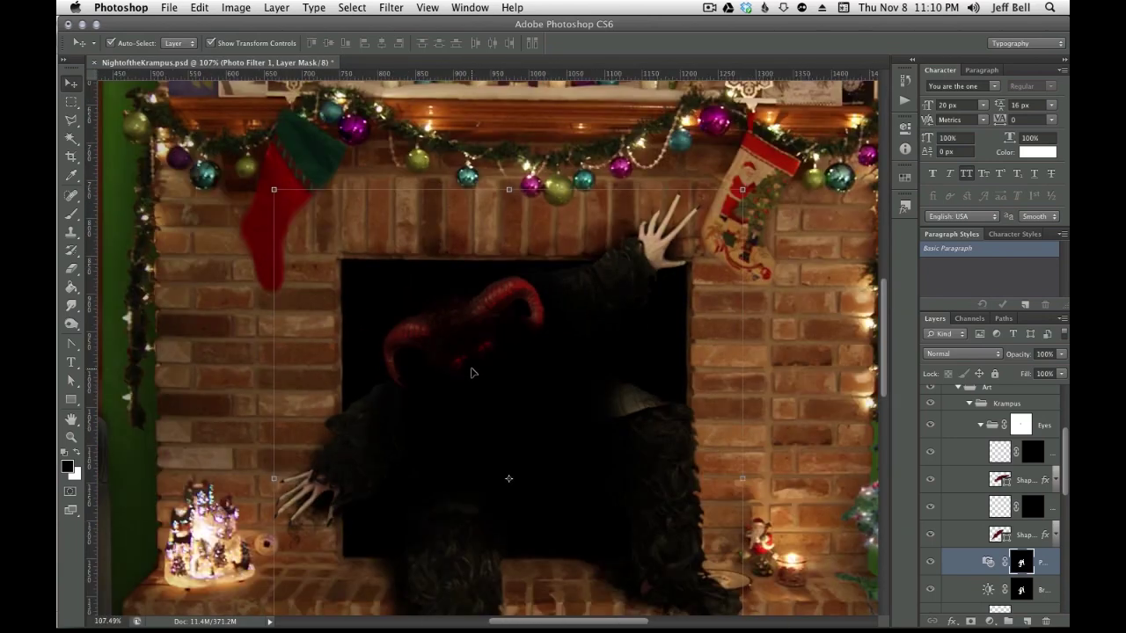
scroll(470, 372, down, 1)
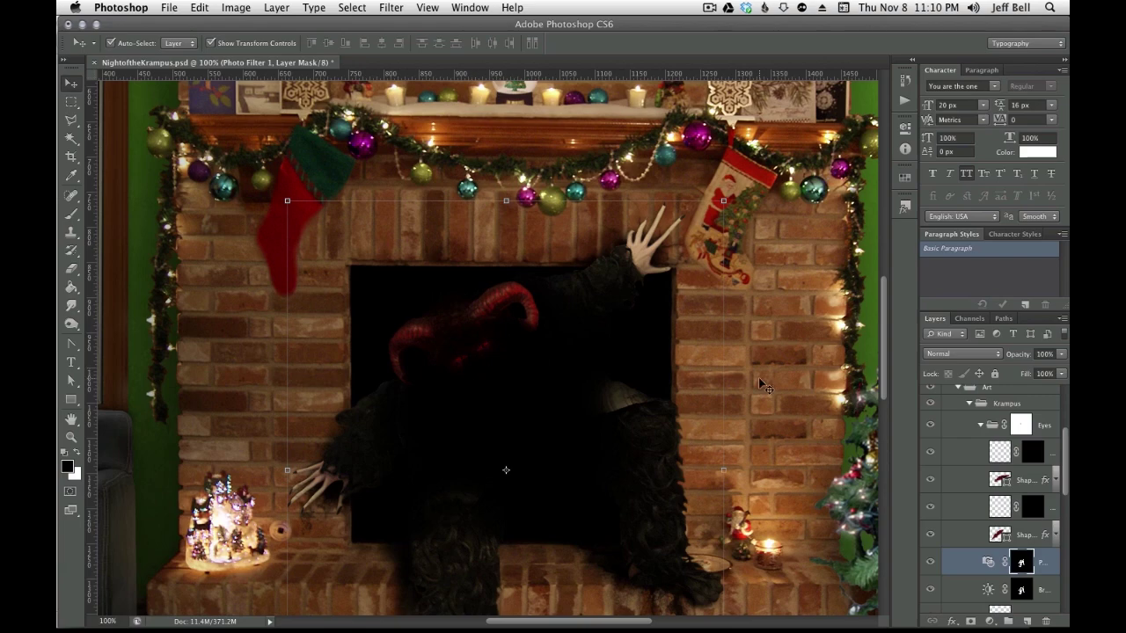
click(764, 385)
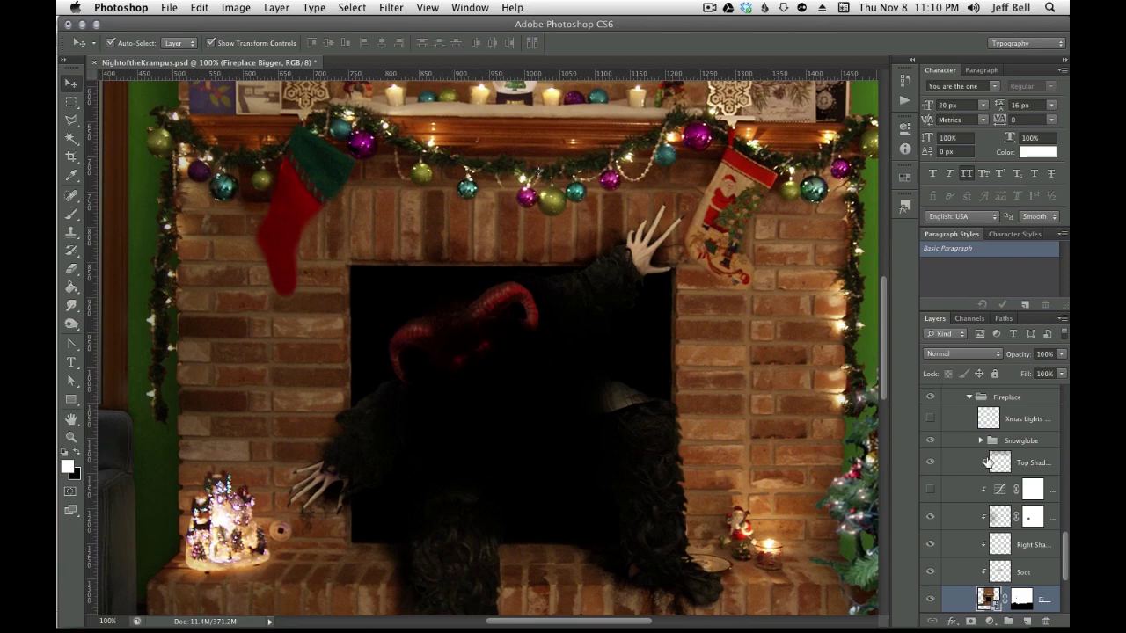
Make the Xmas Lights layer in the Fireplace group visible so the garland glows
click(931, 490)
scroll(963, 449, up, 2)
scroll(968, 455, up, 1)
click(970, 464)
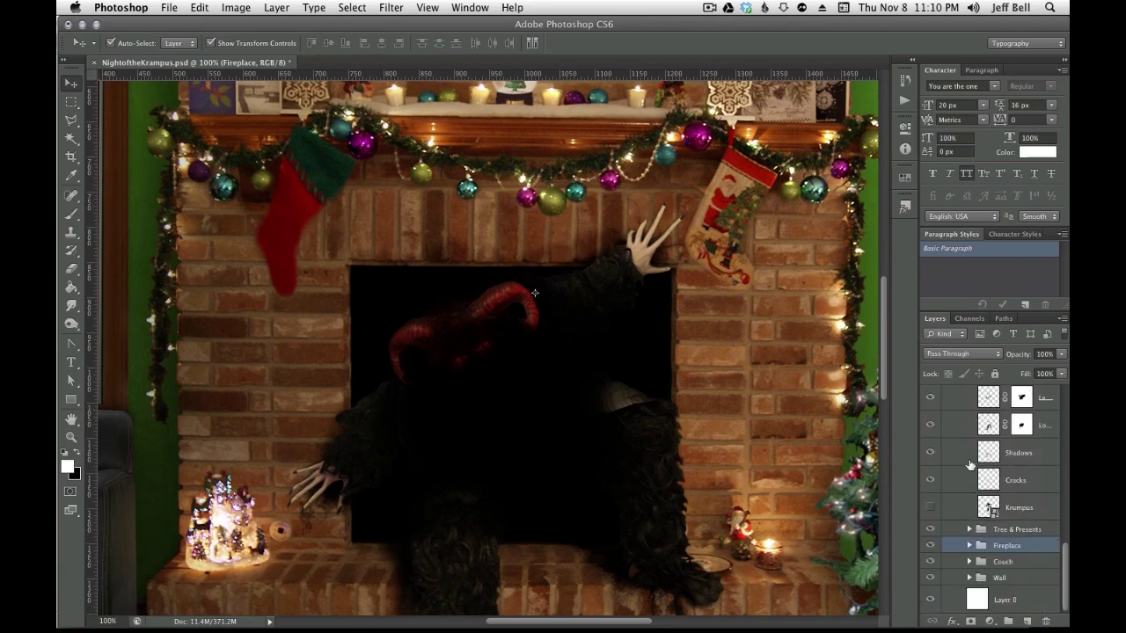
click(969, 545)
scroll(959, 568, down, 3)
scroll(941, 457, down, 1)
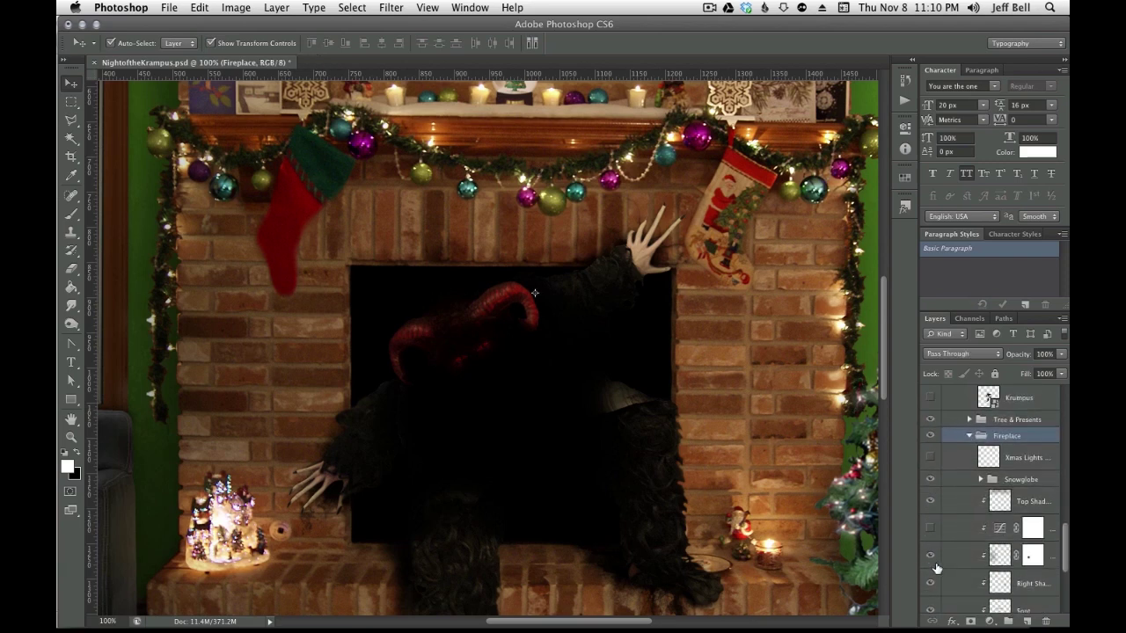
click(931, 458)
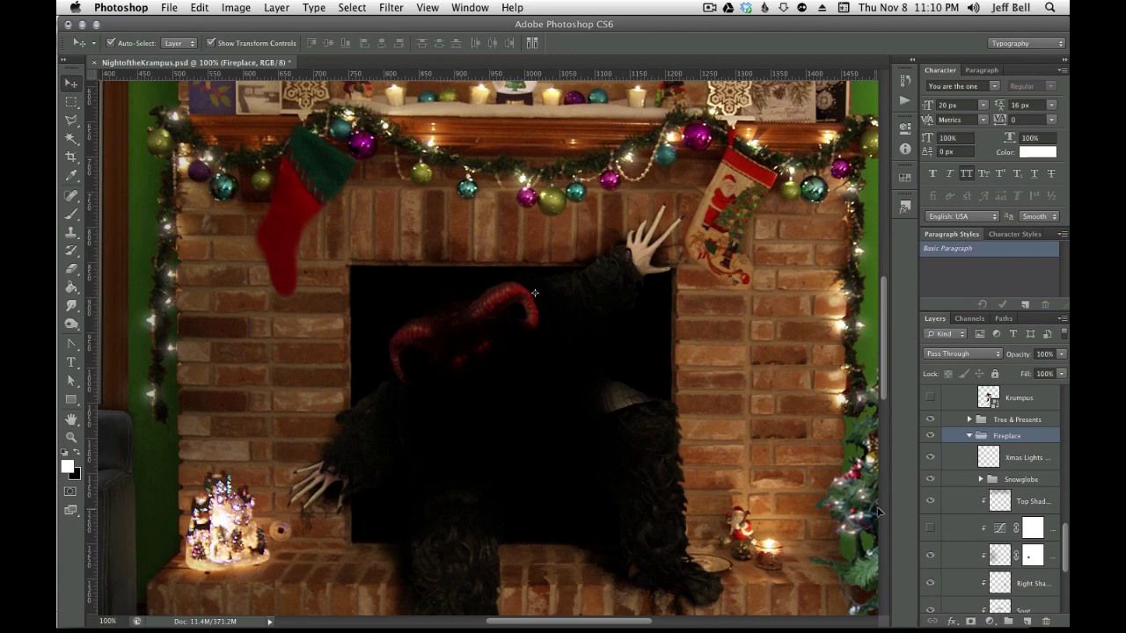
Collapse the Fireplace, Eyes and Krampus groups, lock the Art group, and fit the poster
click(969, 436)
scroll(950, 506, up, 3)
scroll(959, 497, up, 3)
scroll(967, 488, up, 3)
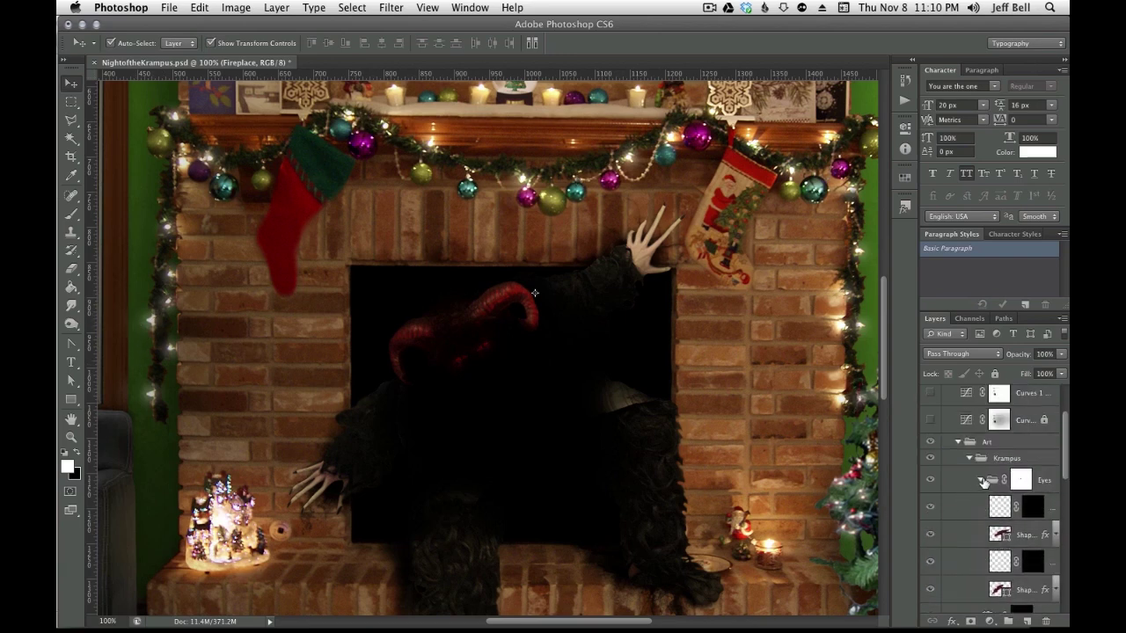
click(983, 482)
click(970, 459)
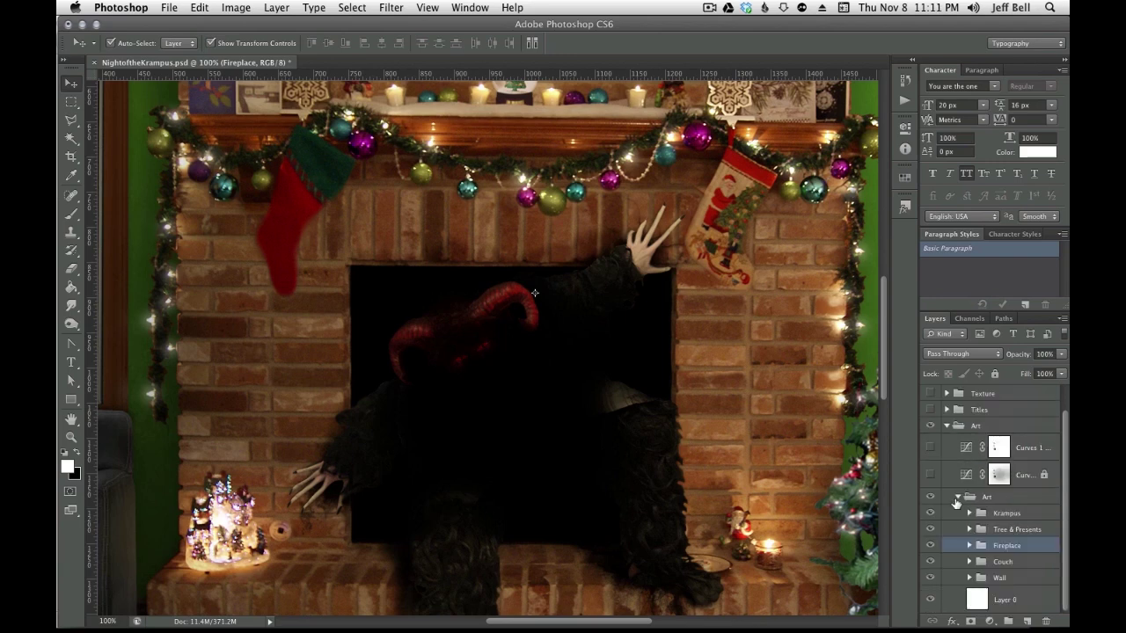
click(958, 497)
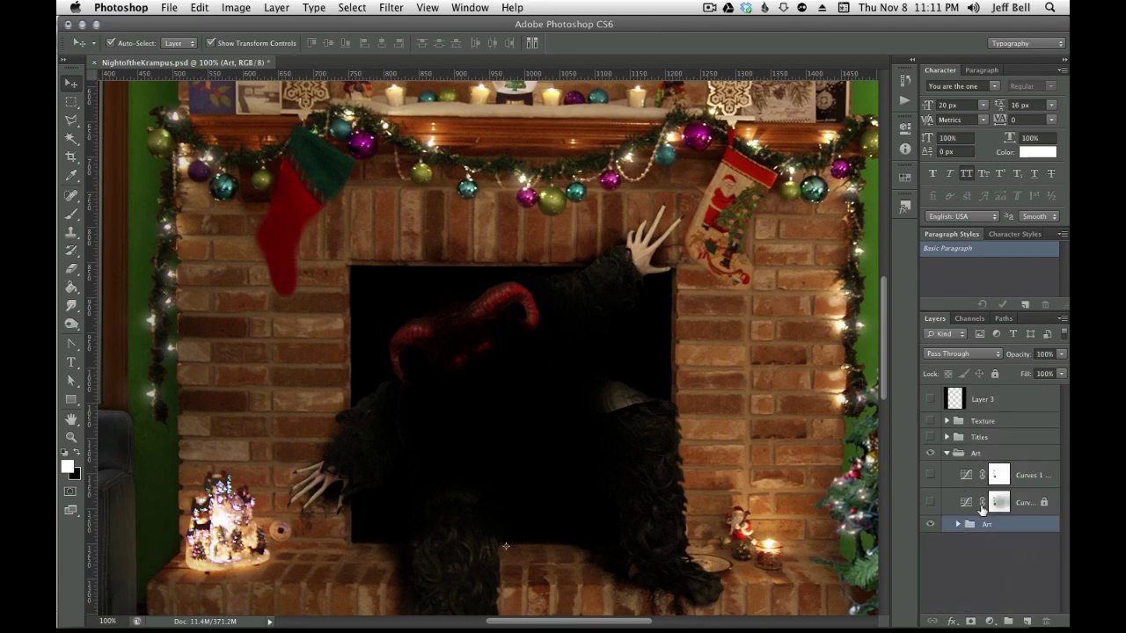
click(996, 374)
key(ctrl+0)
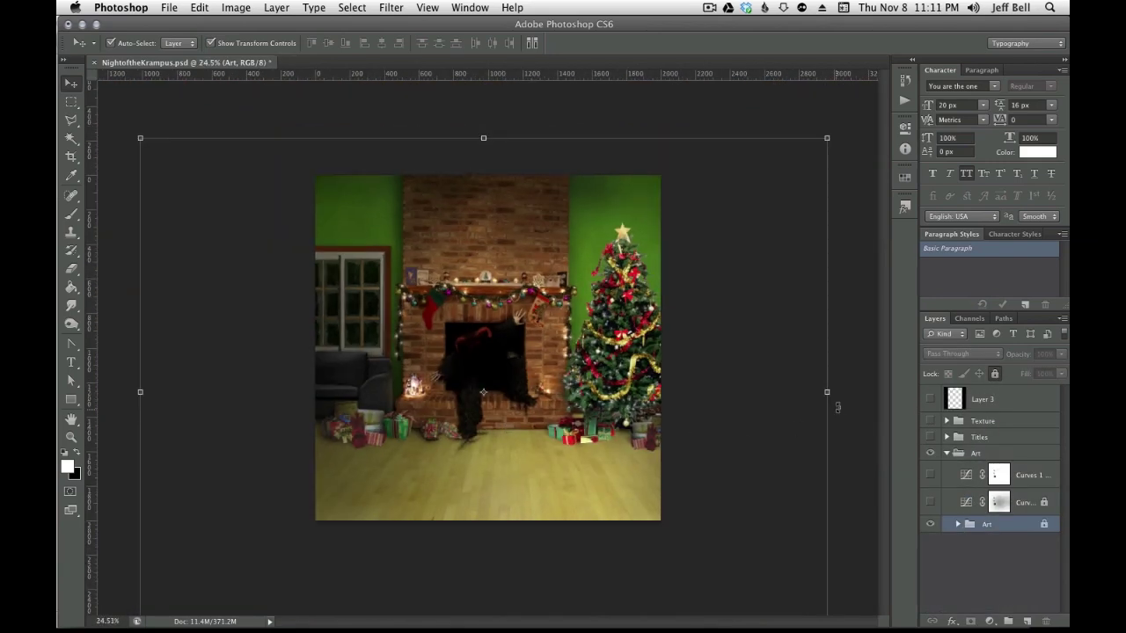
Make the Titles group visible and zoom in on the metallic title above the mantel
click(863, 381)
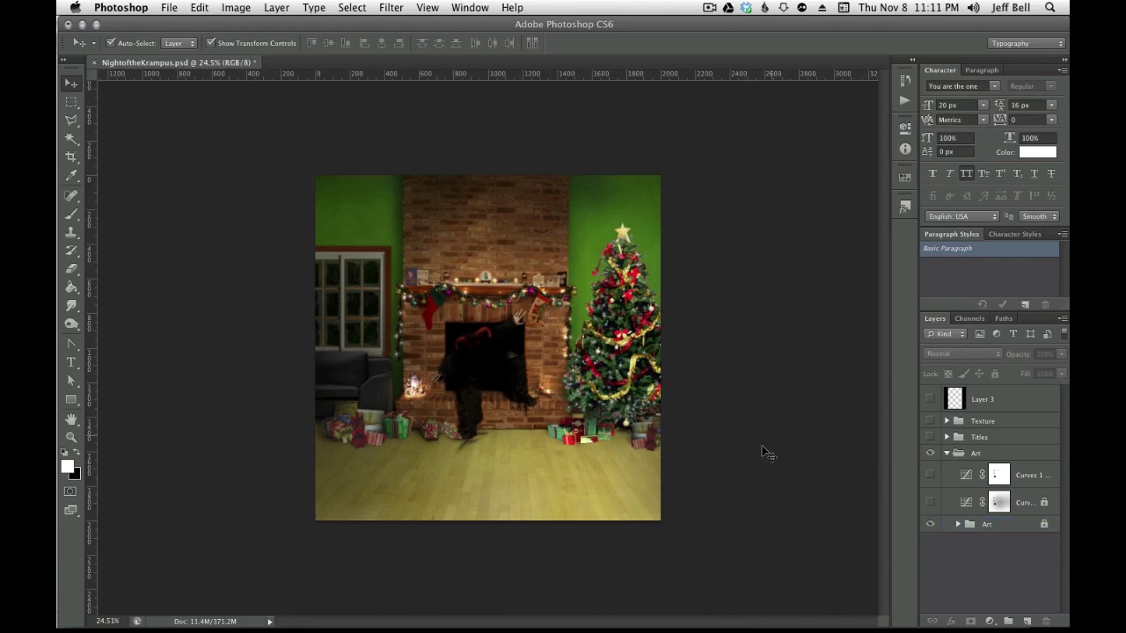
click(946, 438)
click(946, 437)
click(930, 437)
scroll(421, 167, up, 5)
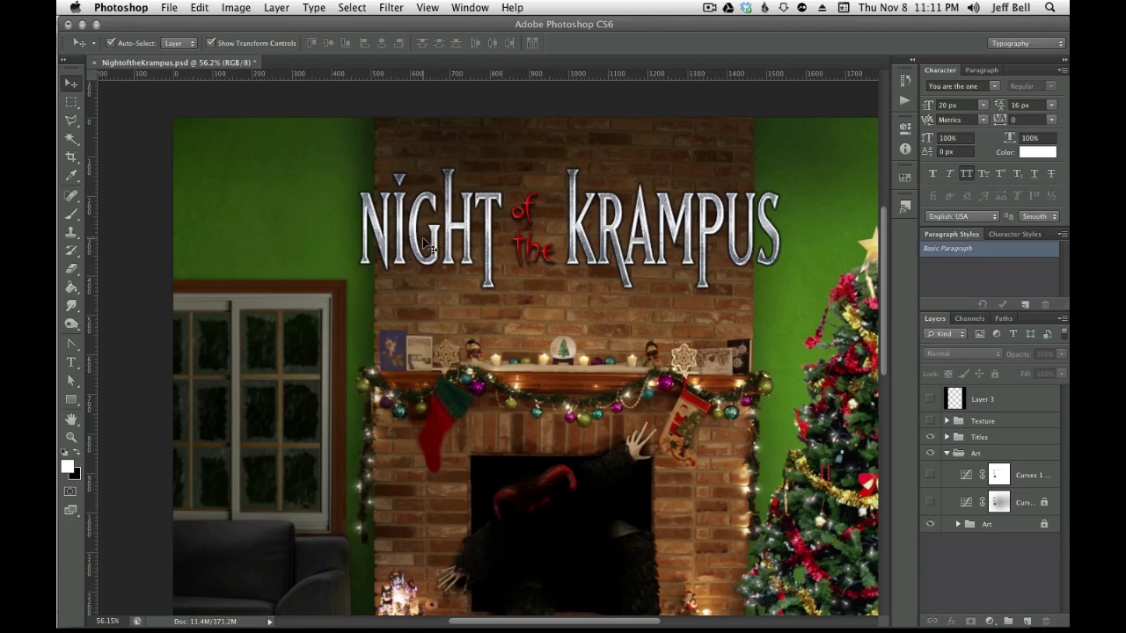
scroll(563, 255, up, 1)
scroll(580, 255, up, 1)
scroll(587, 255, up, 1)
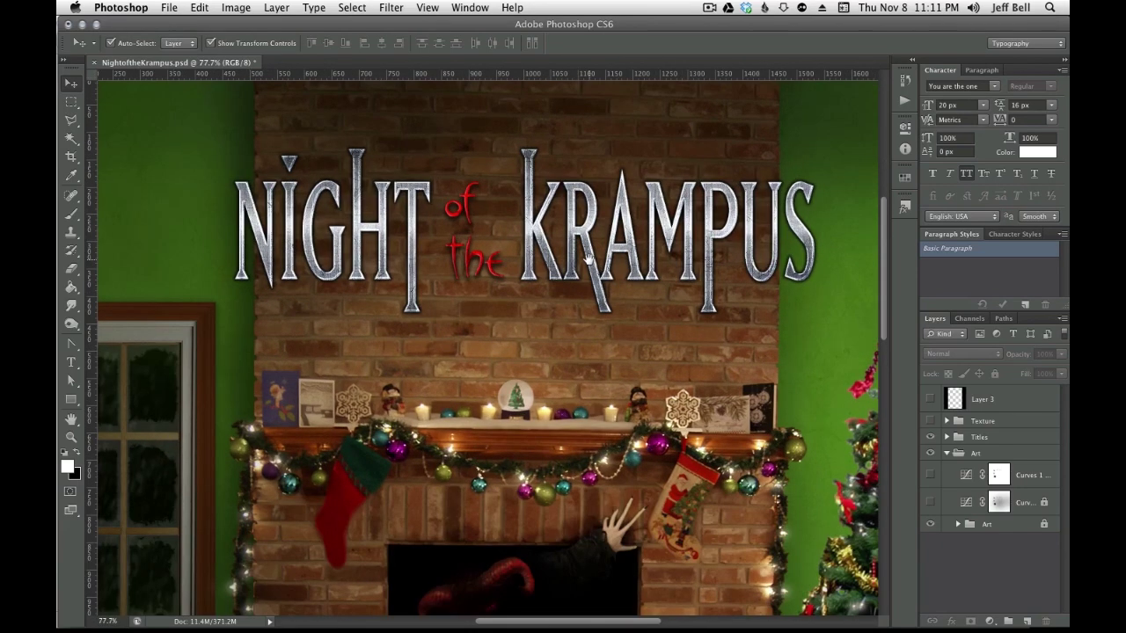
scroll(558, 264, up, 1)
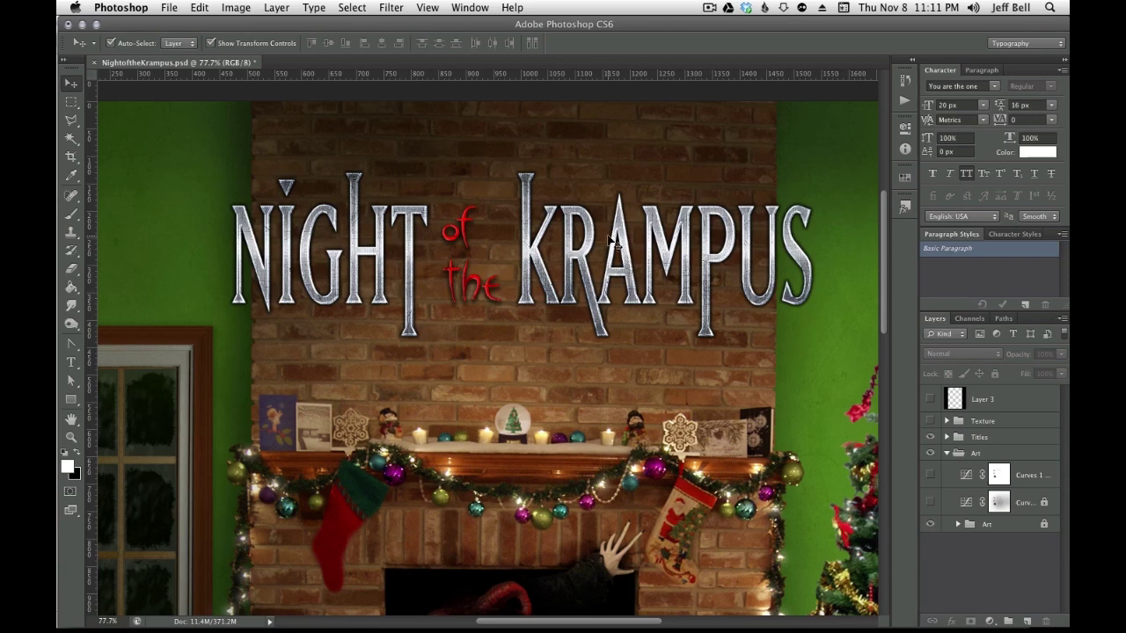
click(948, 437)
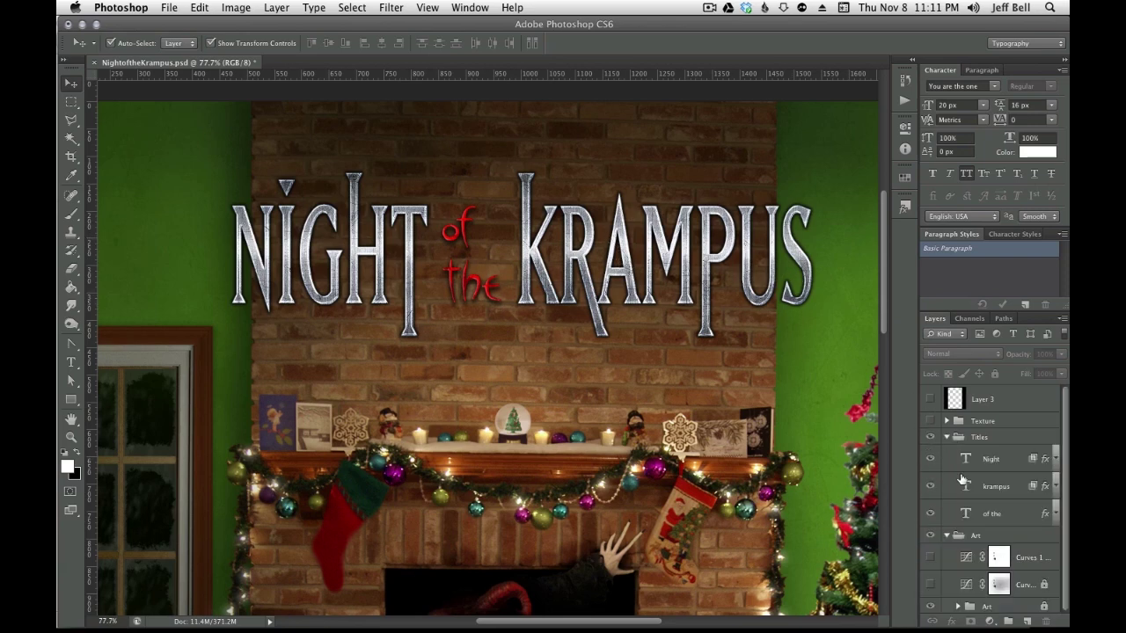
click(350, 282)
key(t)
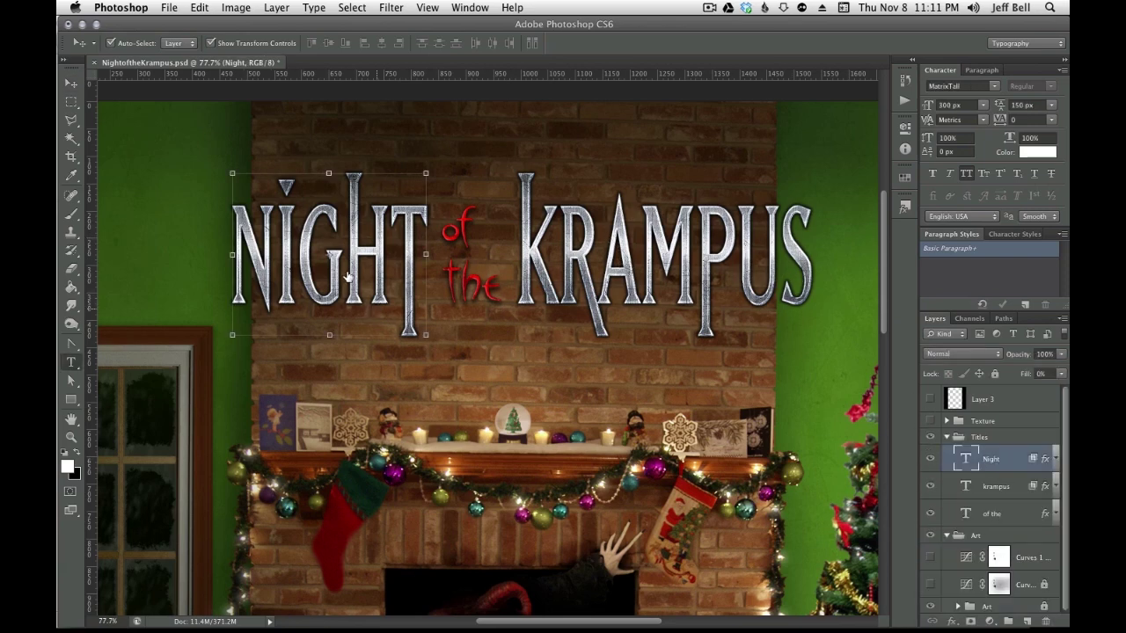
click(344, 272)
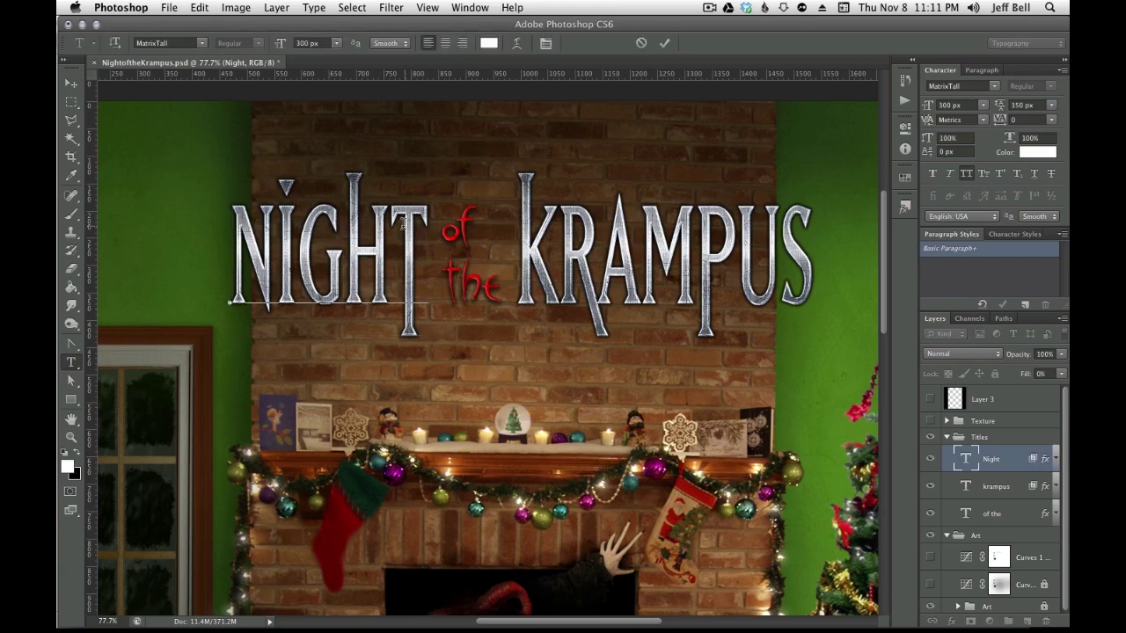
drag(375, 263, 278, 266)
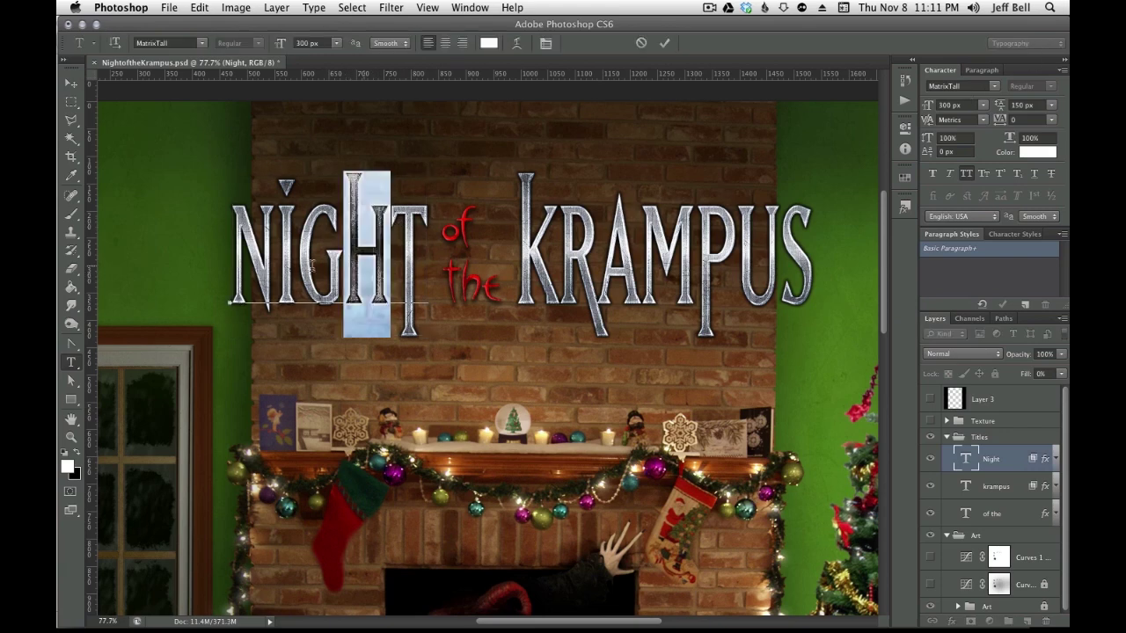
click(991, 88)
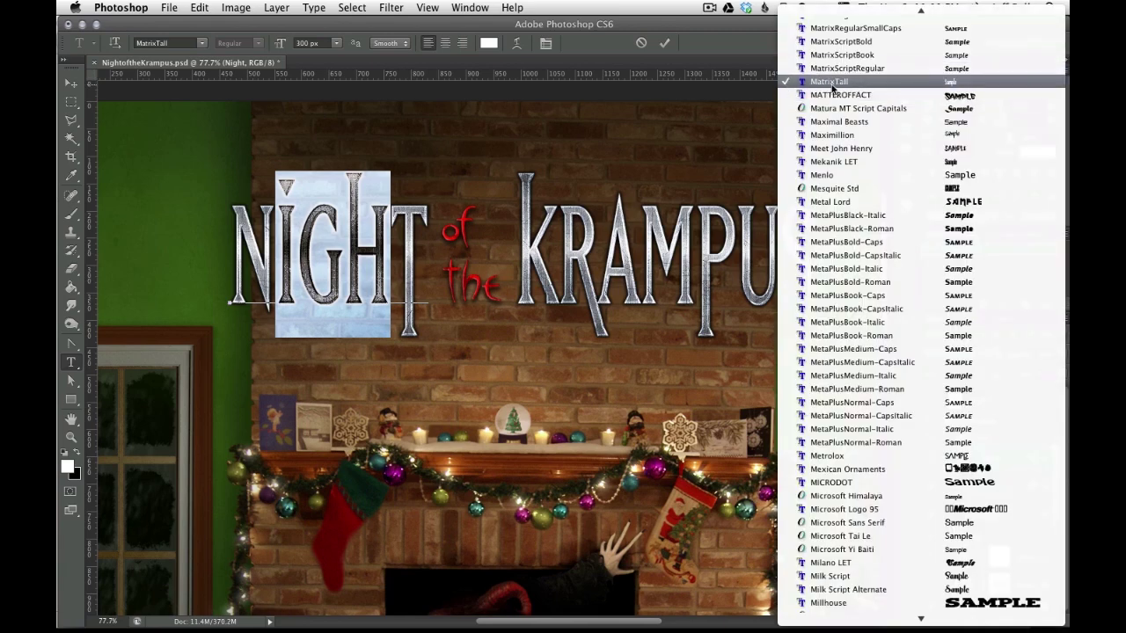
click(637, 11)
click(456, 232)
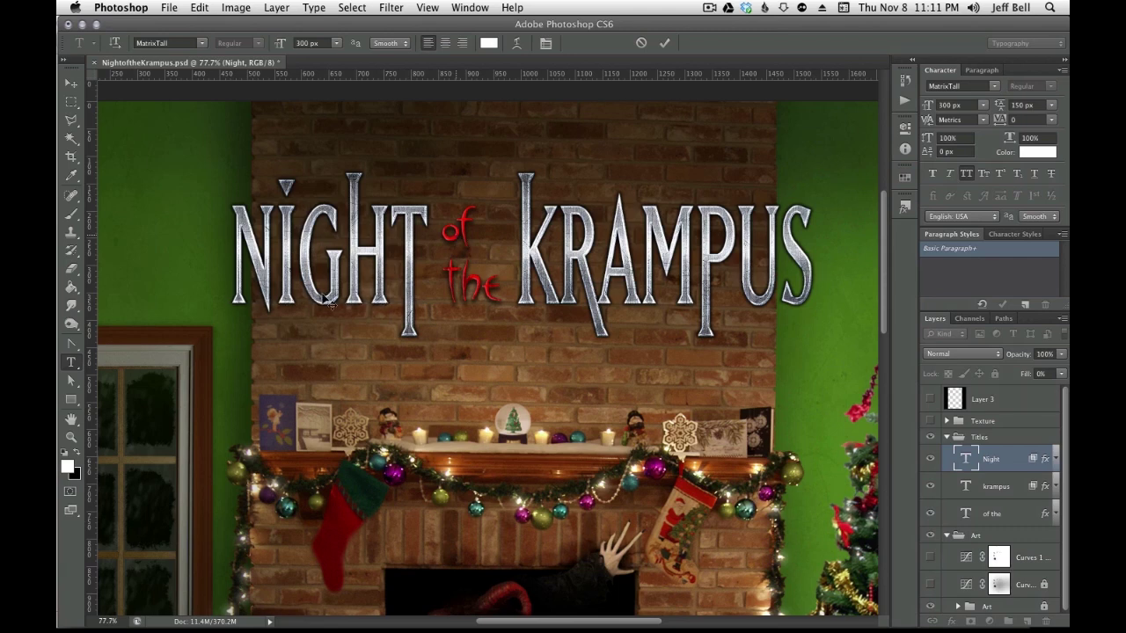
key(v)
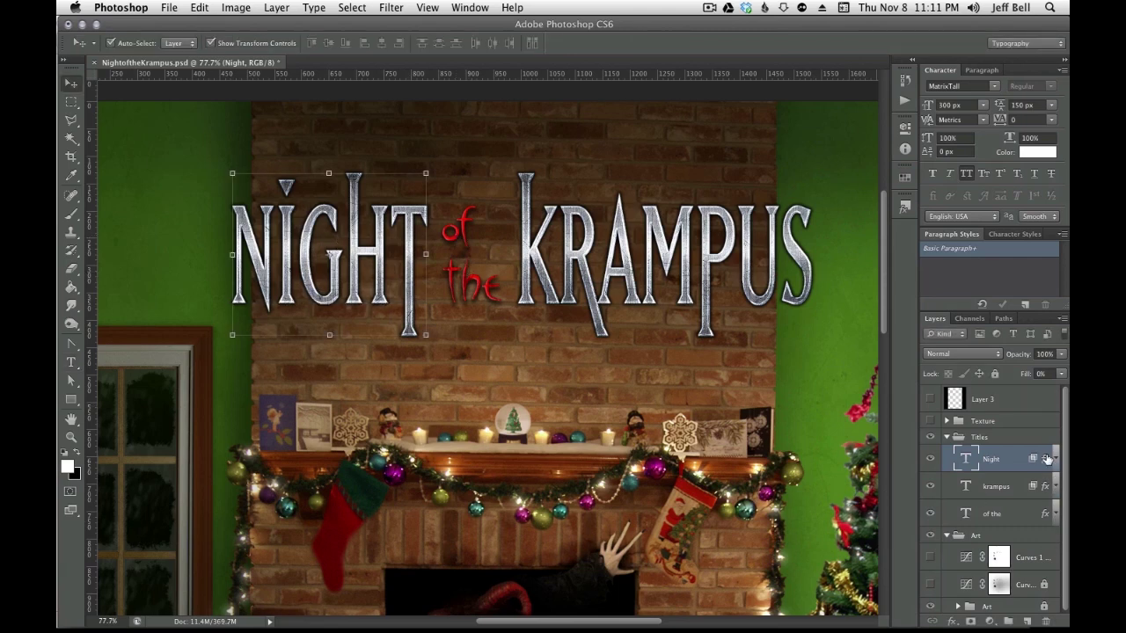
Inspect the Night layer's Drop Shadow by toggling it off and back on
double_click(1047, 459)
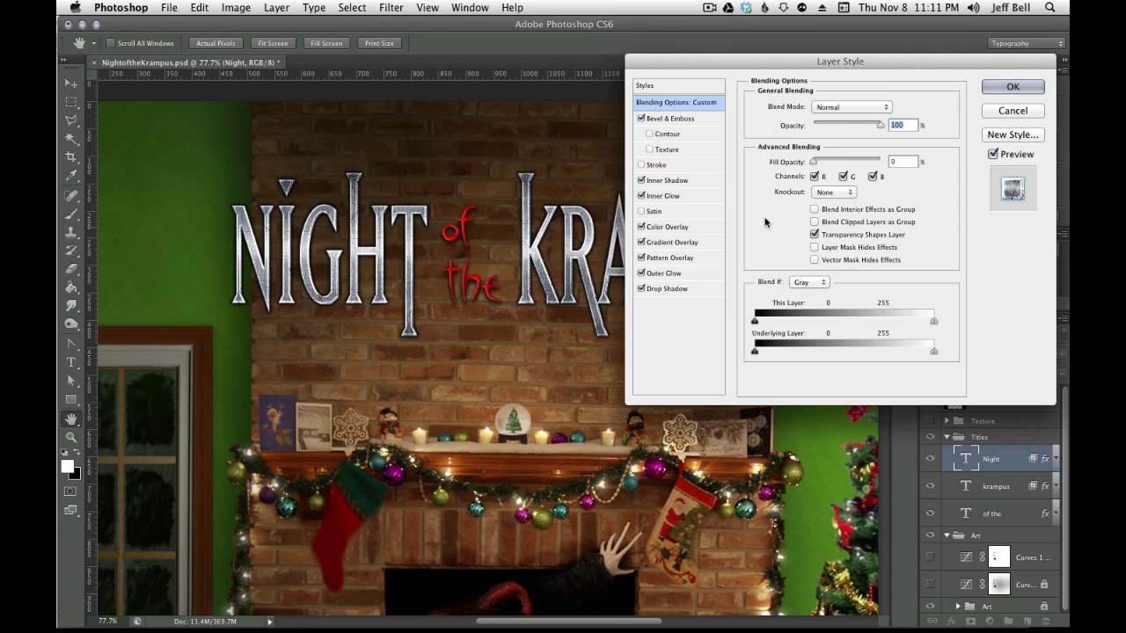
click(670, 291)
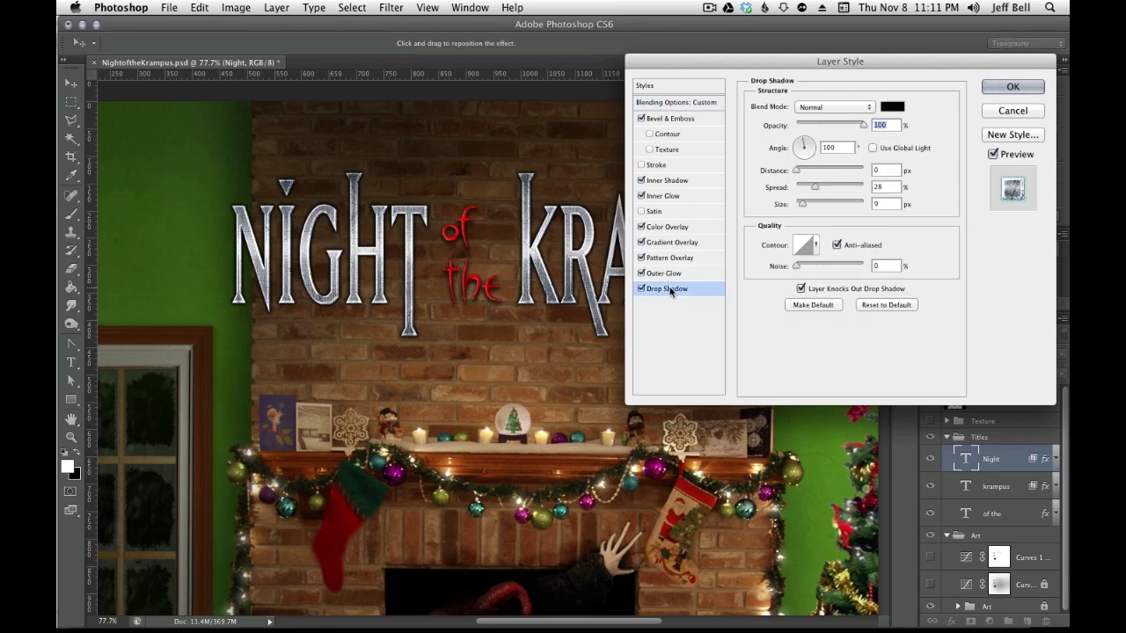
click(641, 289)
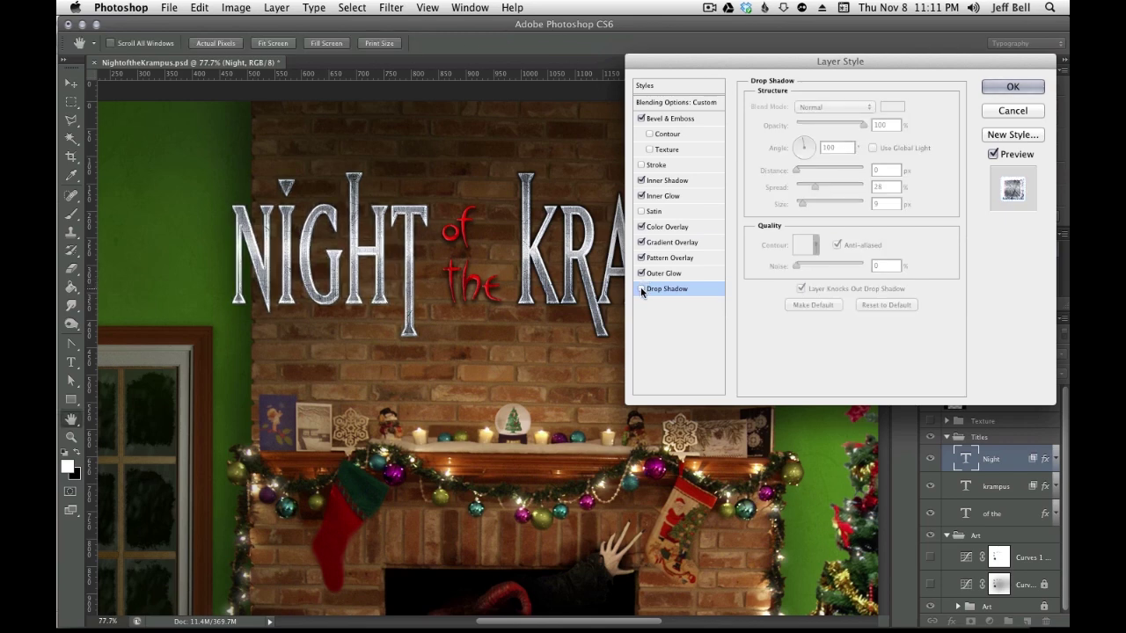
click(641, 287)
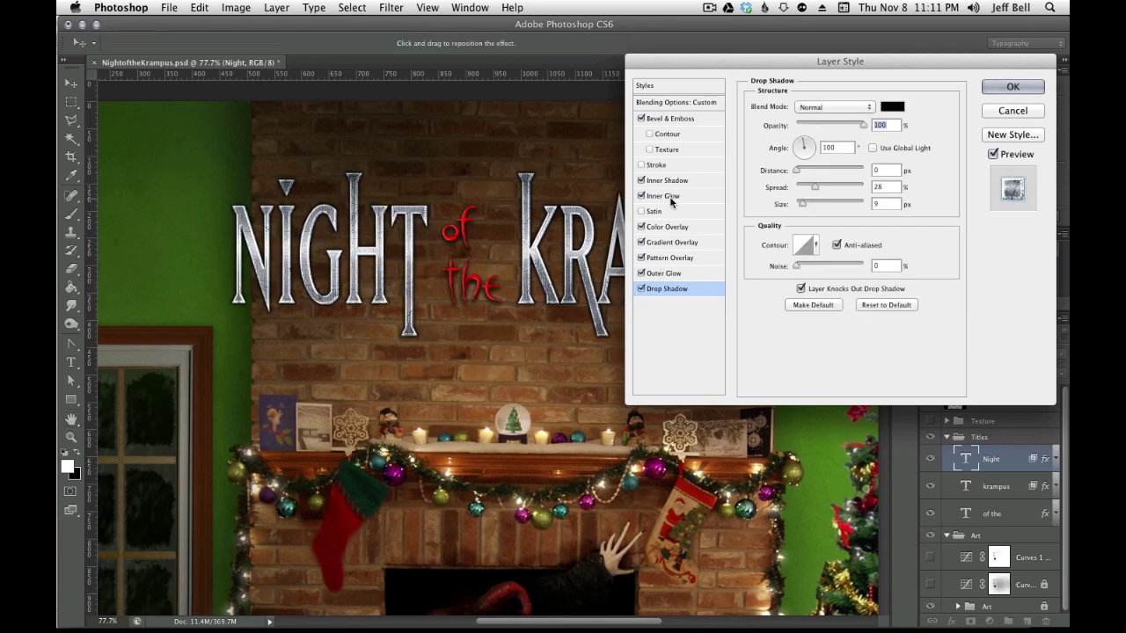
Review Outer Glow, Pattern Overlay, Color Overlay, Inner Glow, Inner Shadow and Bevel & Emboss, unchanged
click(673, 274)
click(670, 258)
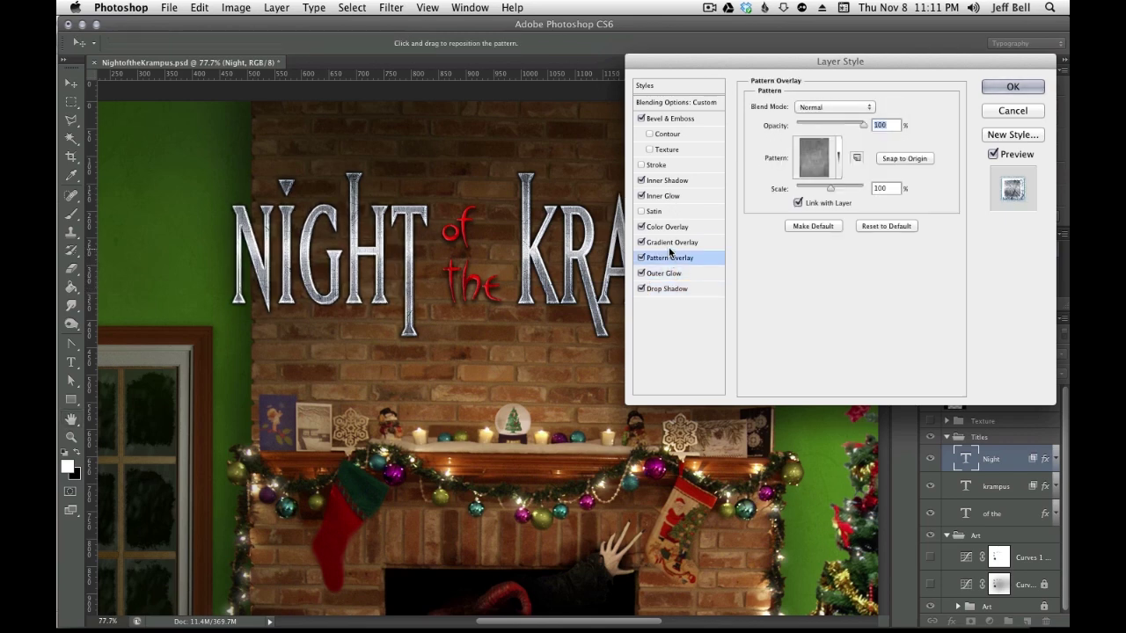
click(669, 242)
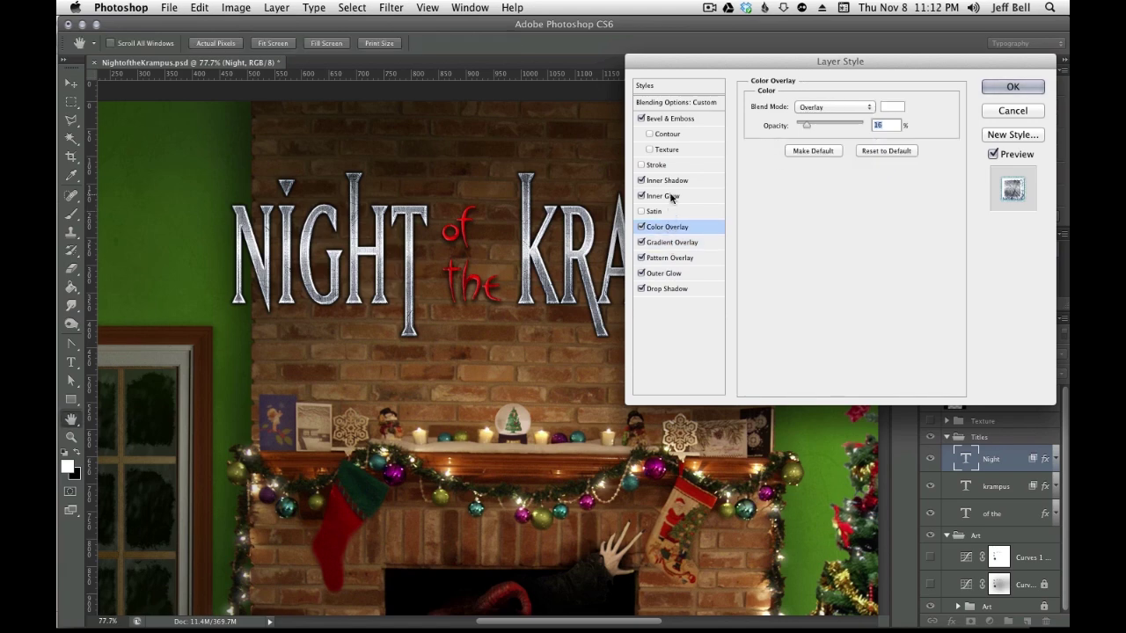
click(670, 195)
click(672, 180)
click(670, 120)
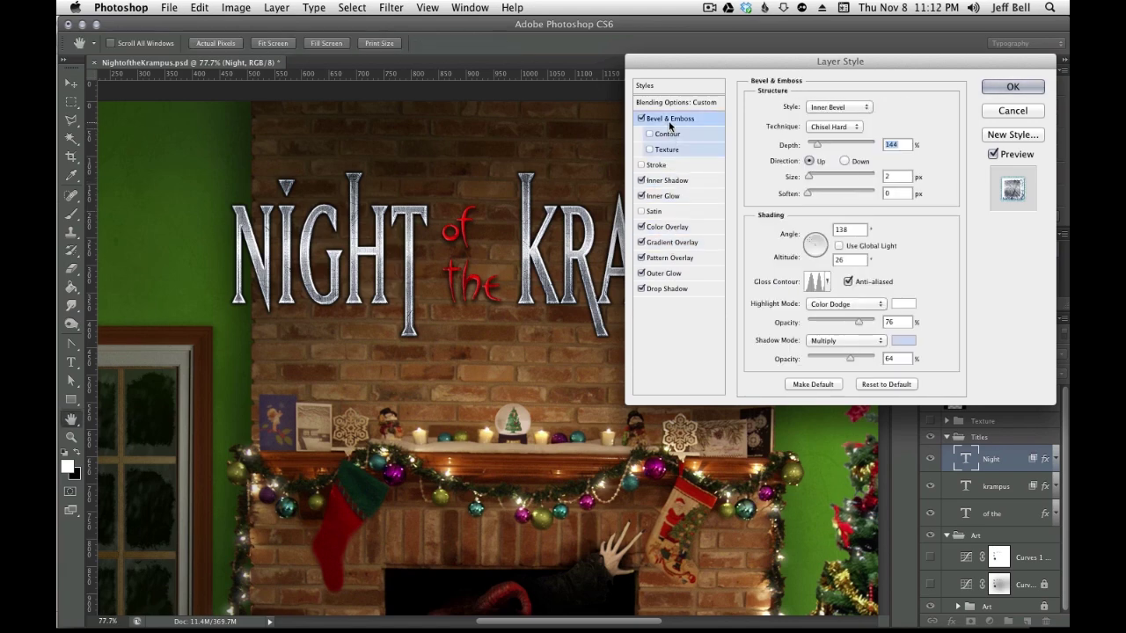
click(1020, 115)
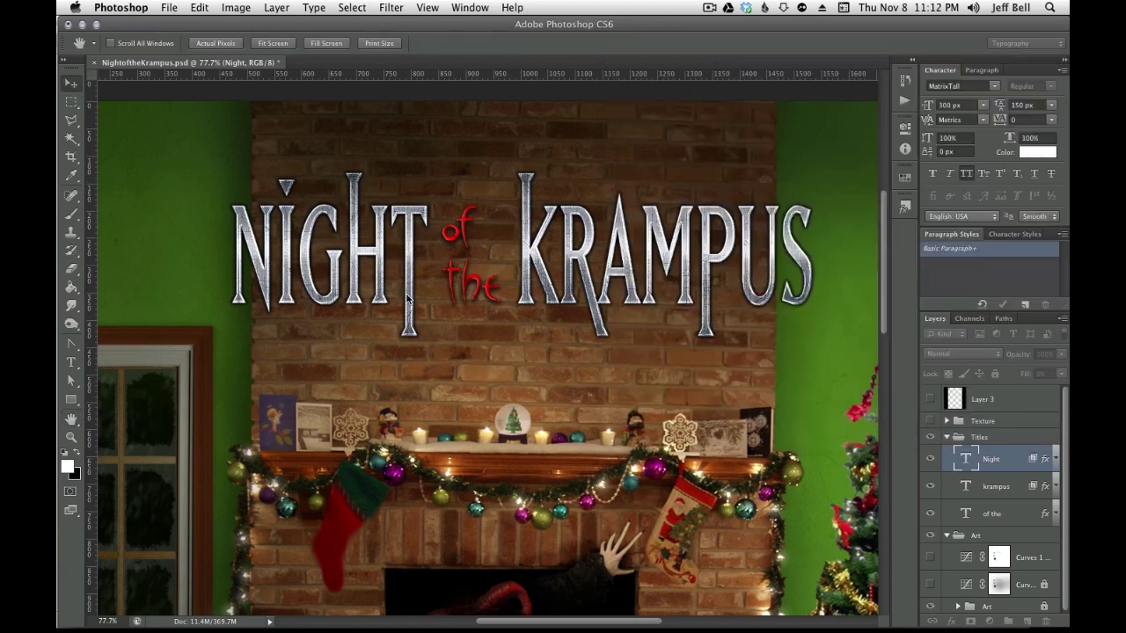
Collapse the Titles and Art groups and make the Texture group visible
click(946, 437)
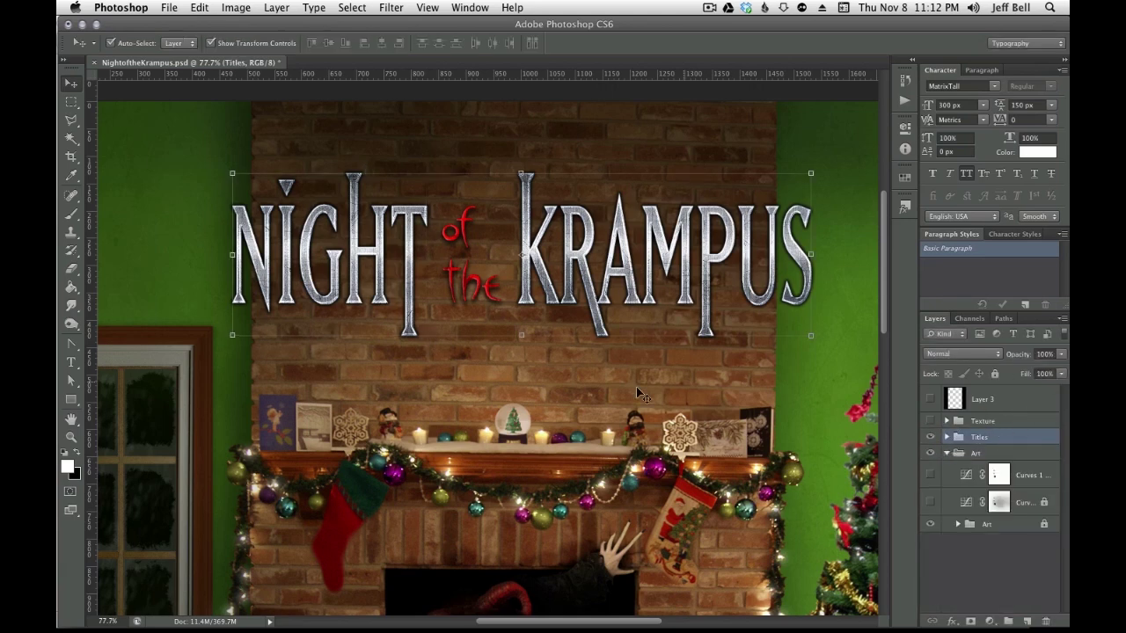
scroll(593, 446, down, 2)
scroll(594, 446, down, 1)
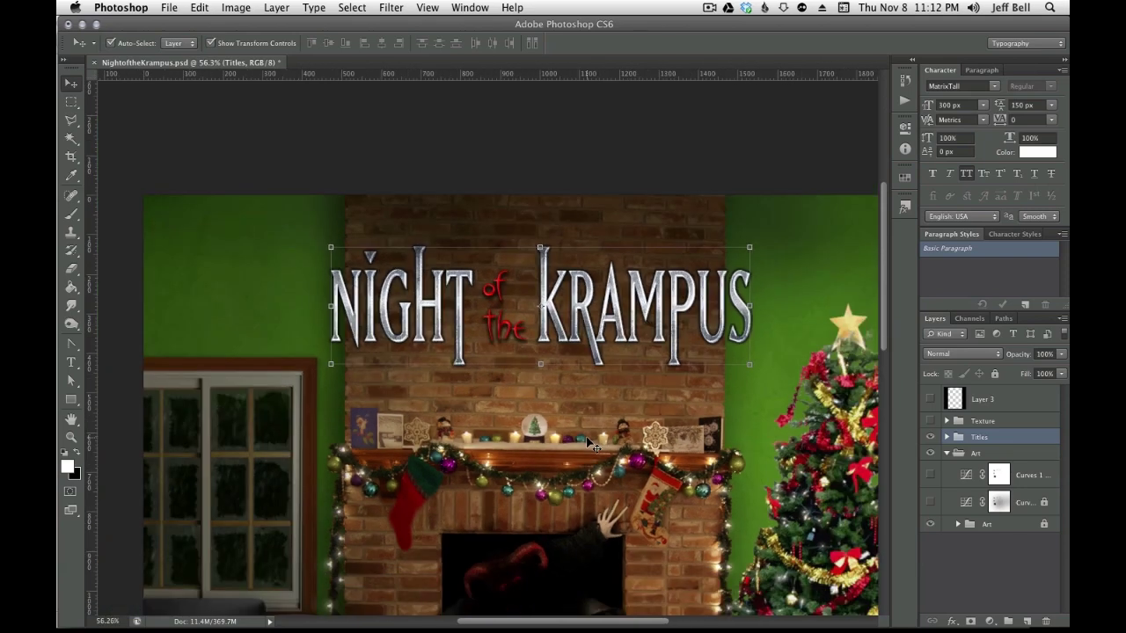
scroll(703, 459, down, 3)
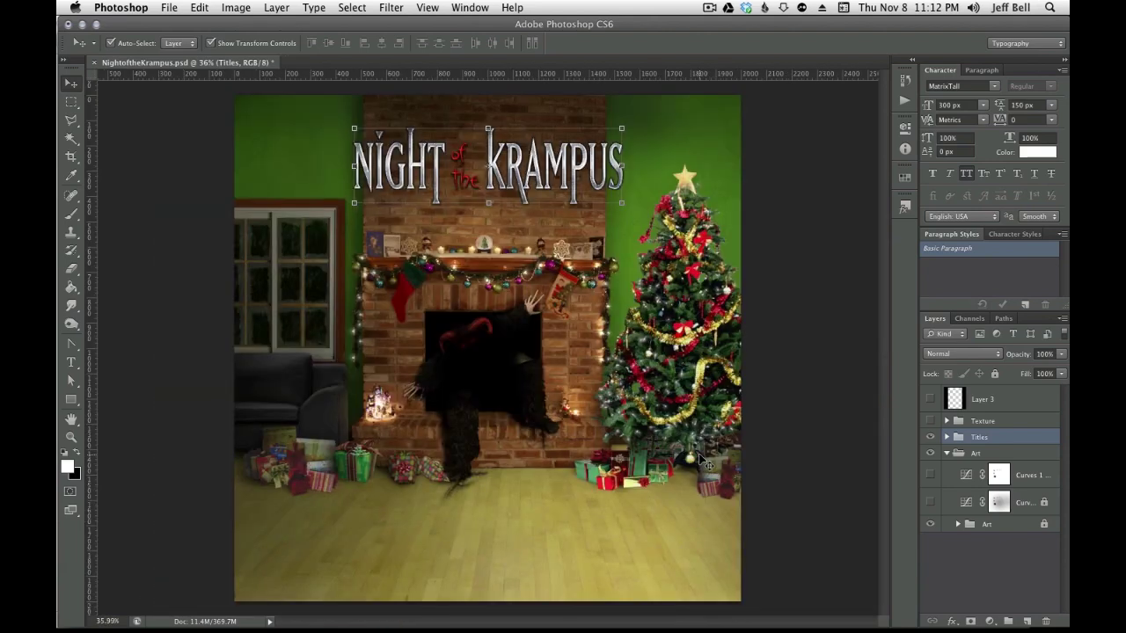
scroll(704, 459, down, 1)
click(747, 365)
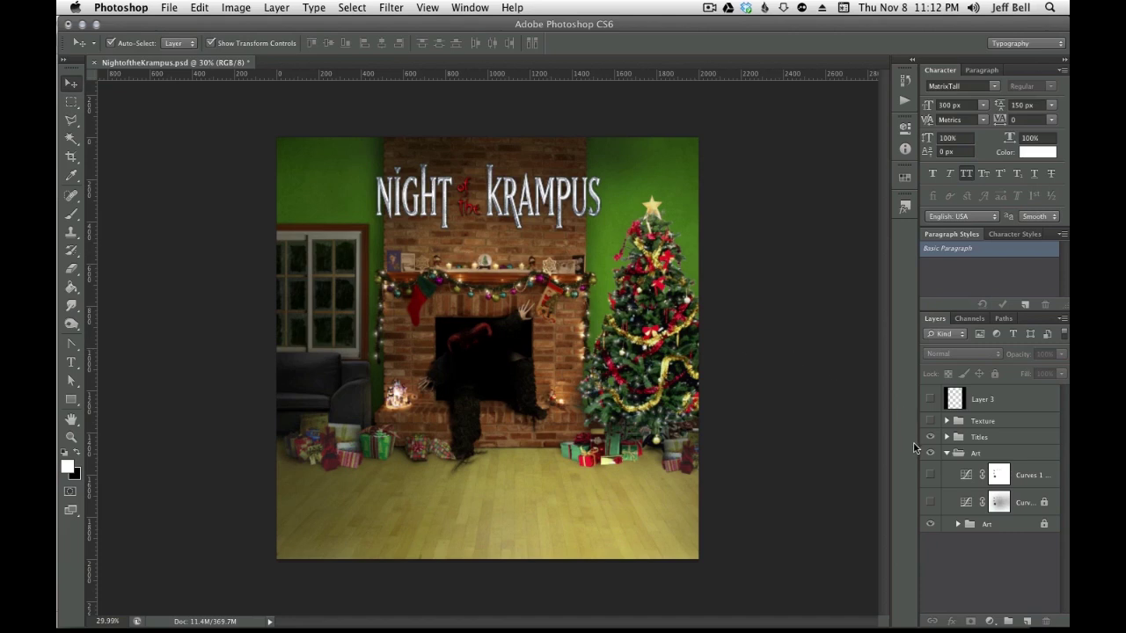
click(946, 453)
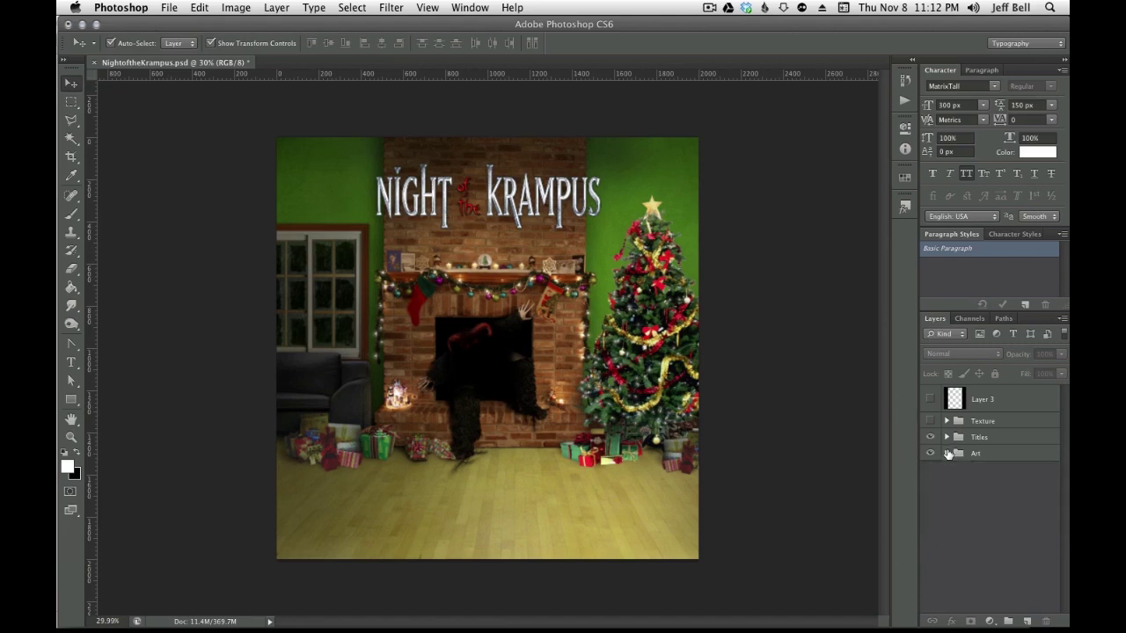
click(946, 421)
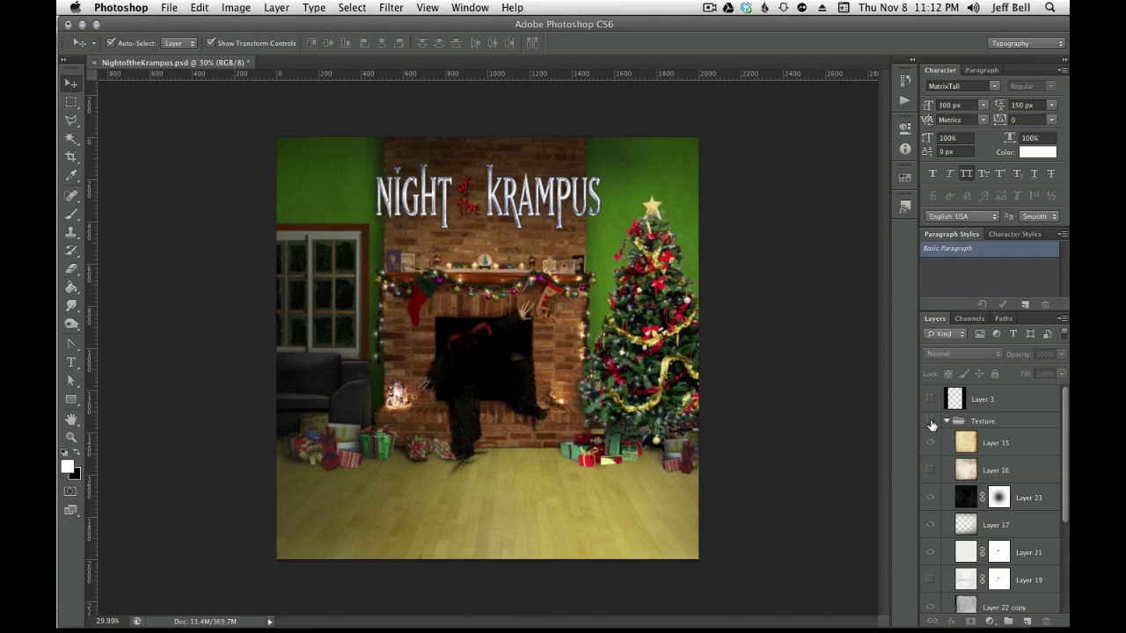
click(930, 422)
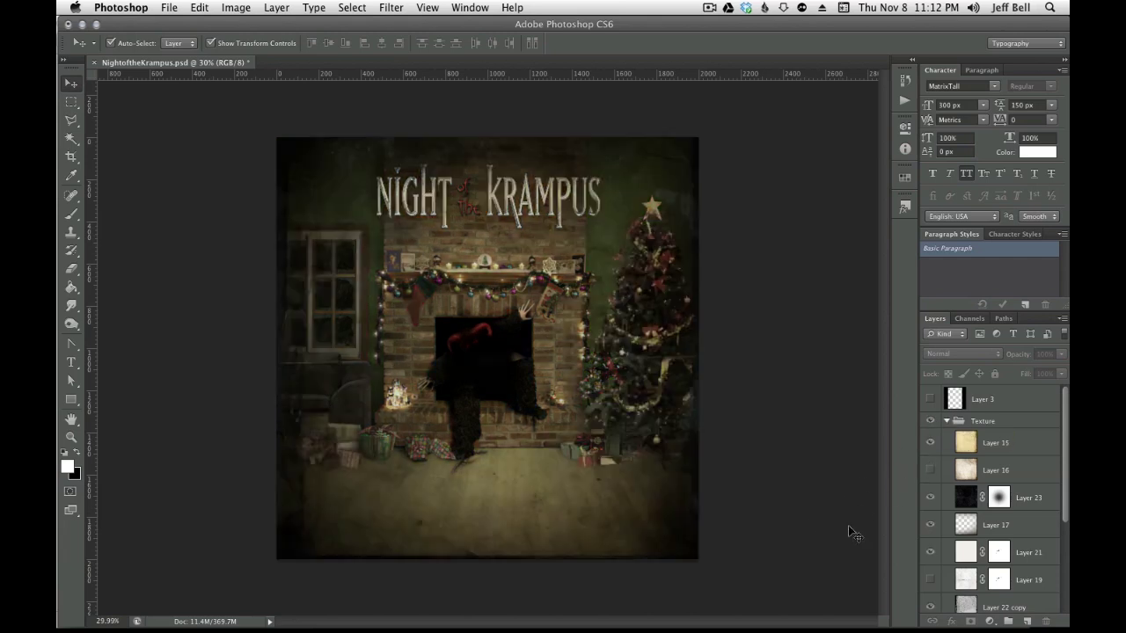
scroll(985, 522, down, 1)
scroll(985, 522, down, 1)
Delete Layer 19 and hide the texture layers from Layer 22 copy through Layer 15
scroll(985, 523, up, 2)
click(1026, 472)
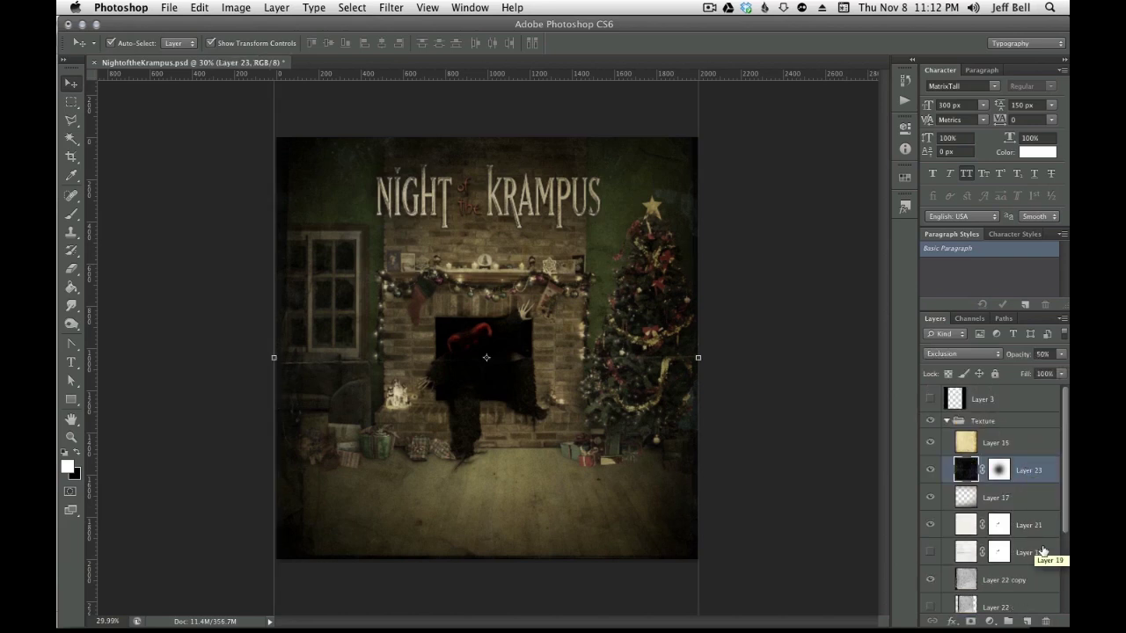
click(1043, 551)
key(BackSpace)
scroll(1045, 552, down, 2)
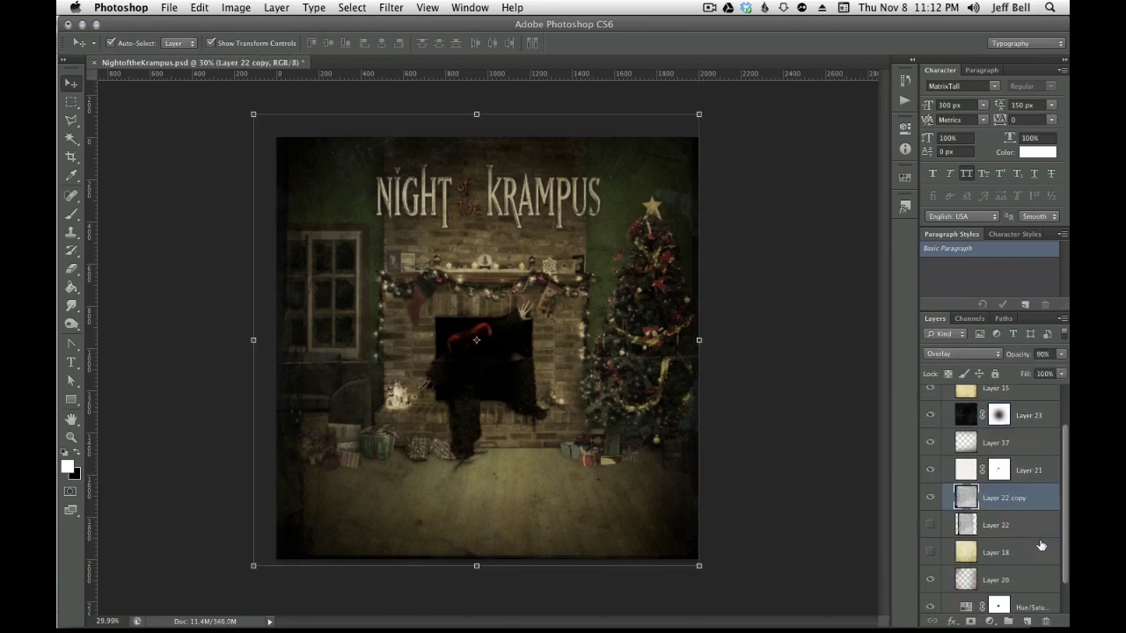
click(1034, 526)
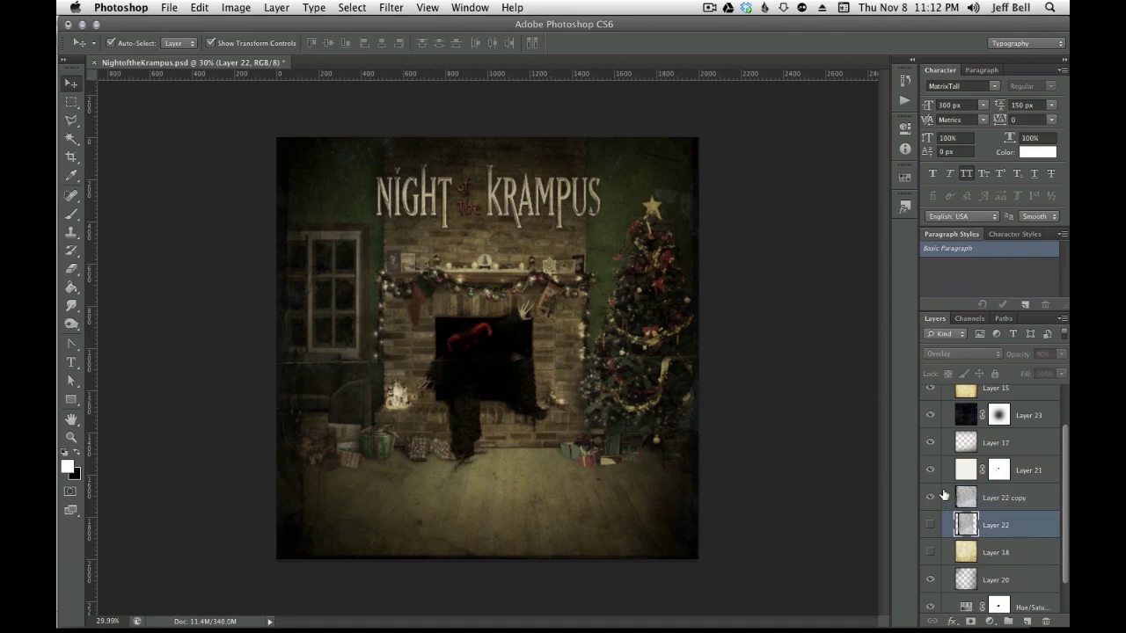
drag(927, 497, 930, 392)
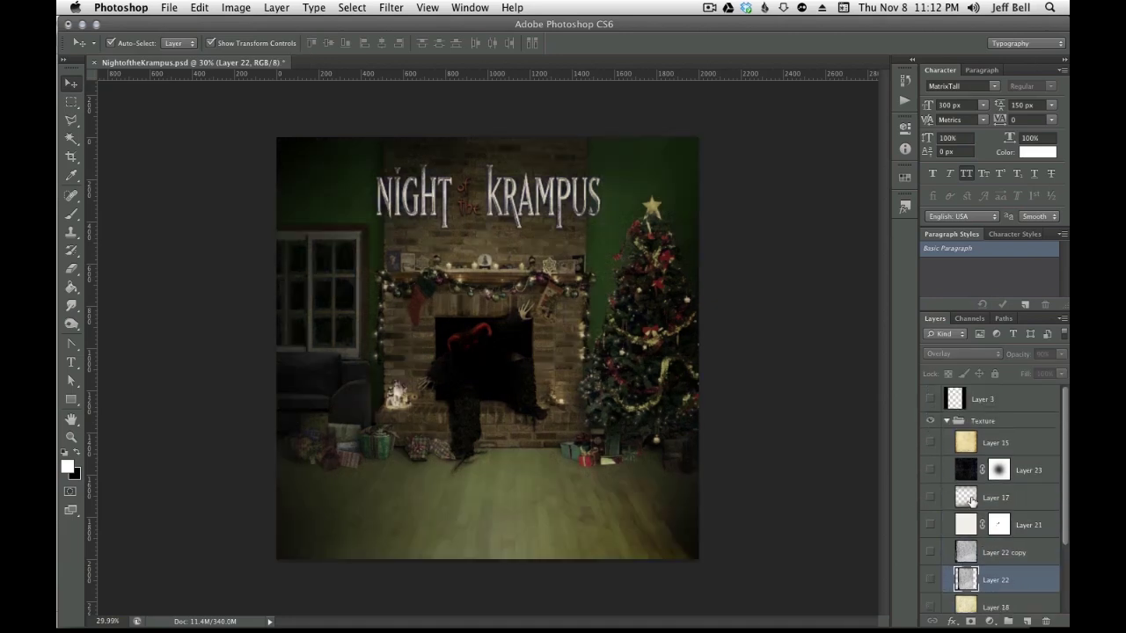
scroll(958, 527, down, 3)
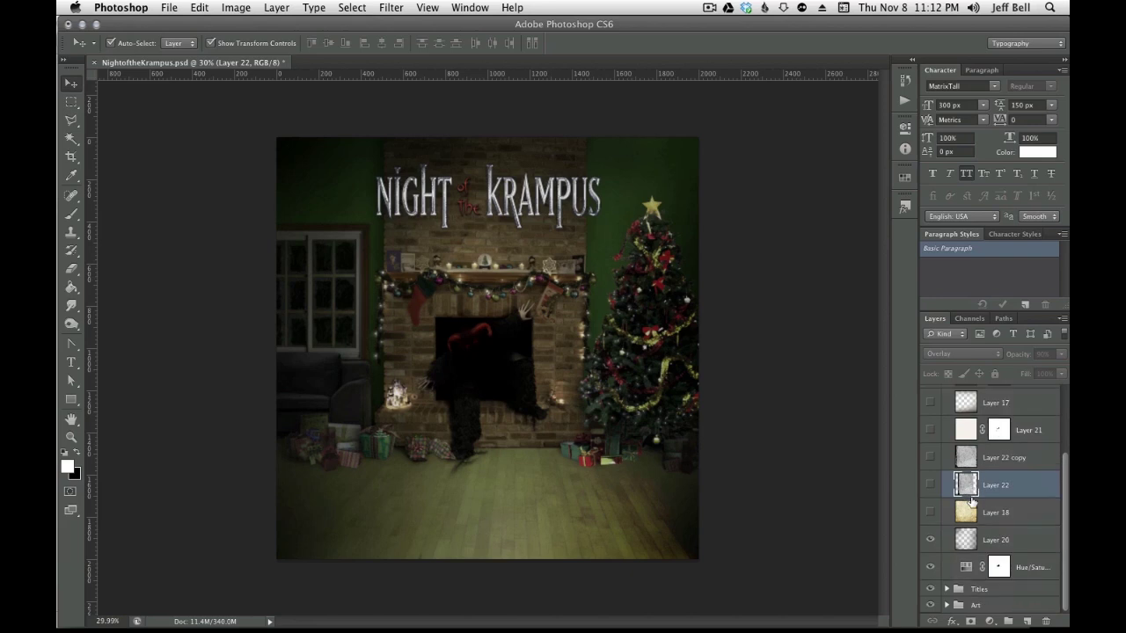
Compare Hue/Saturation, Layer 20 and Layer 18, leaving all three visible
click(930, 569)
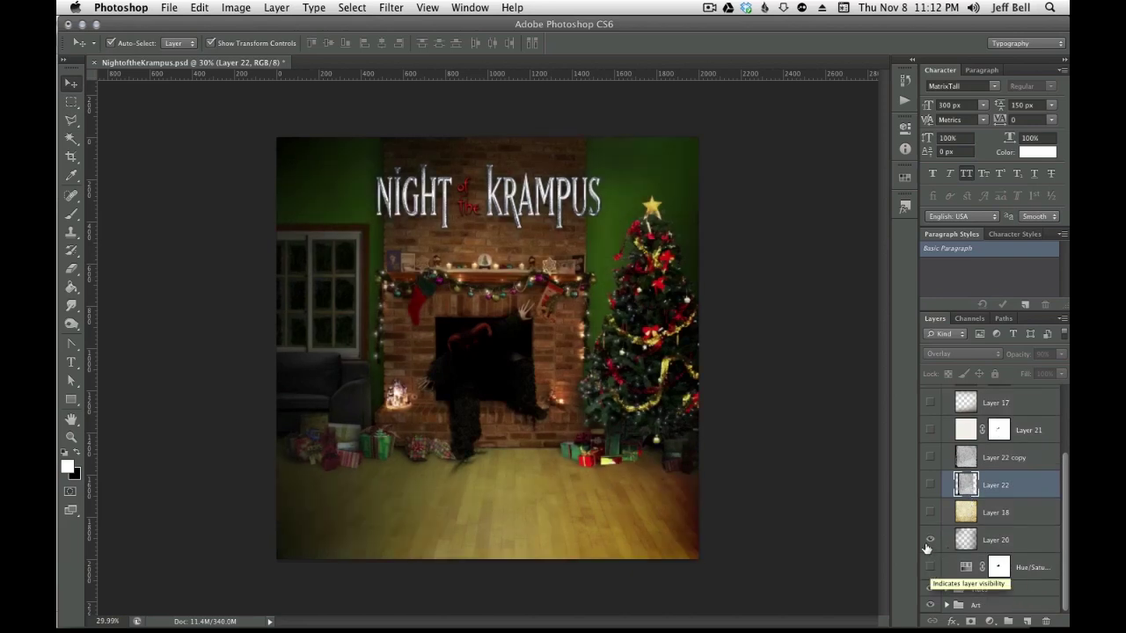
click(930, 539)
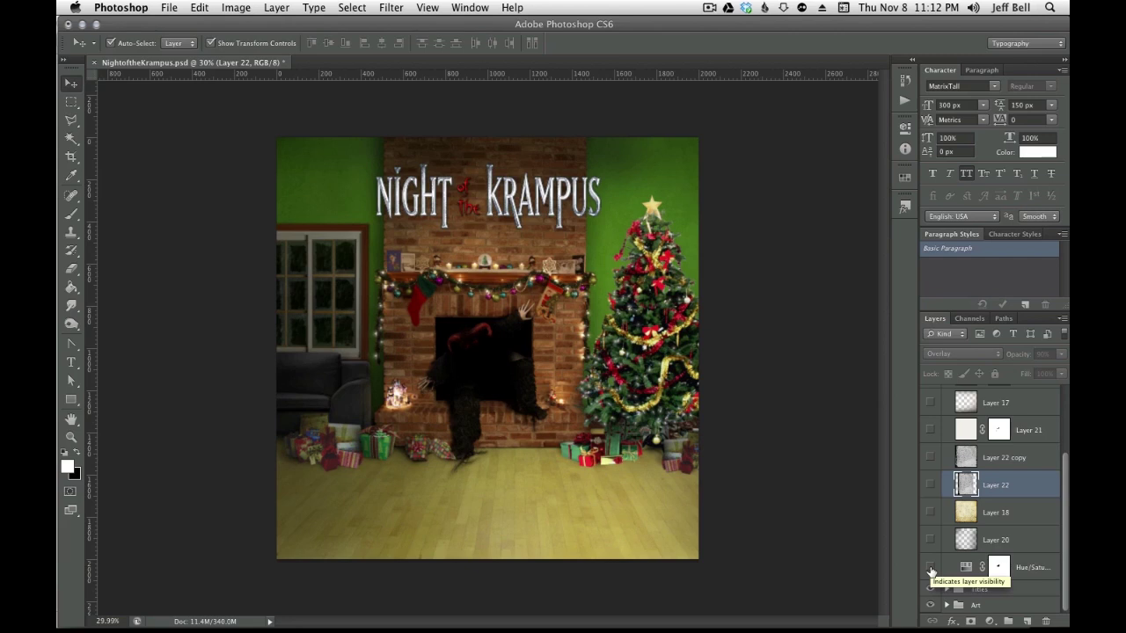
click(931, 570)
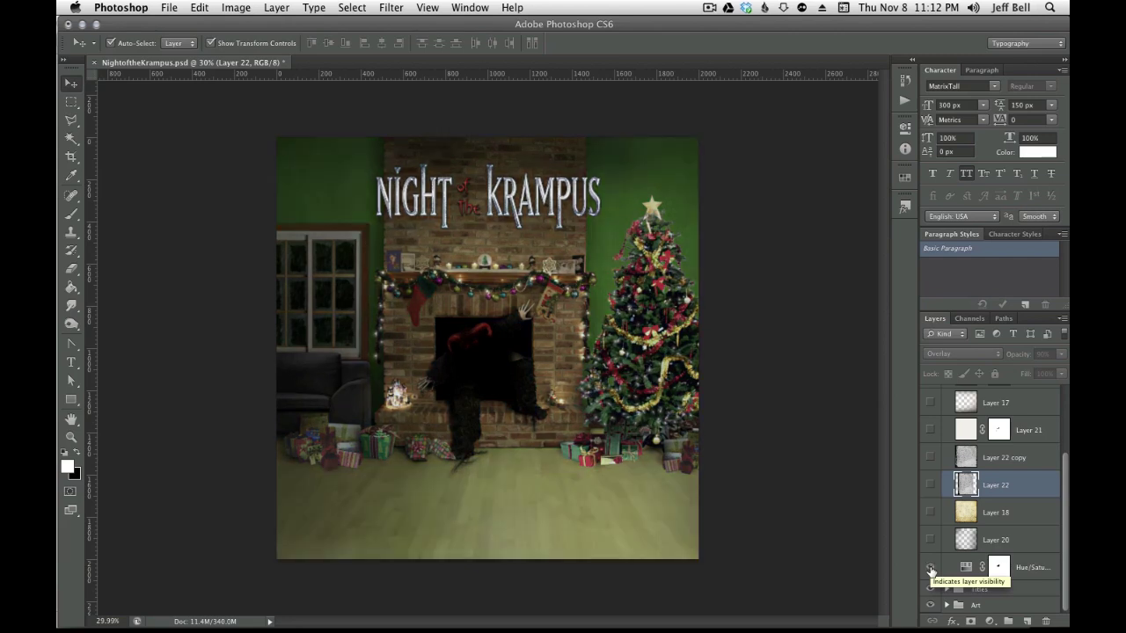
click(931, 570)
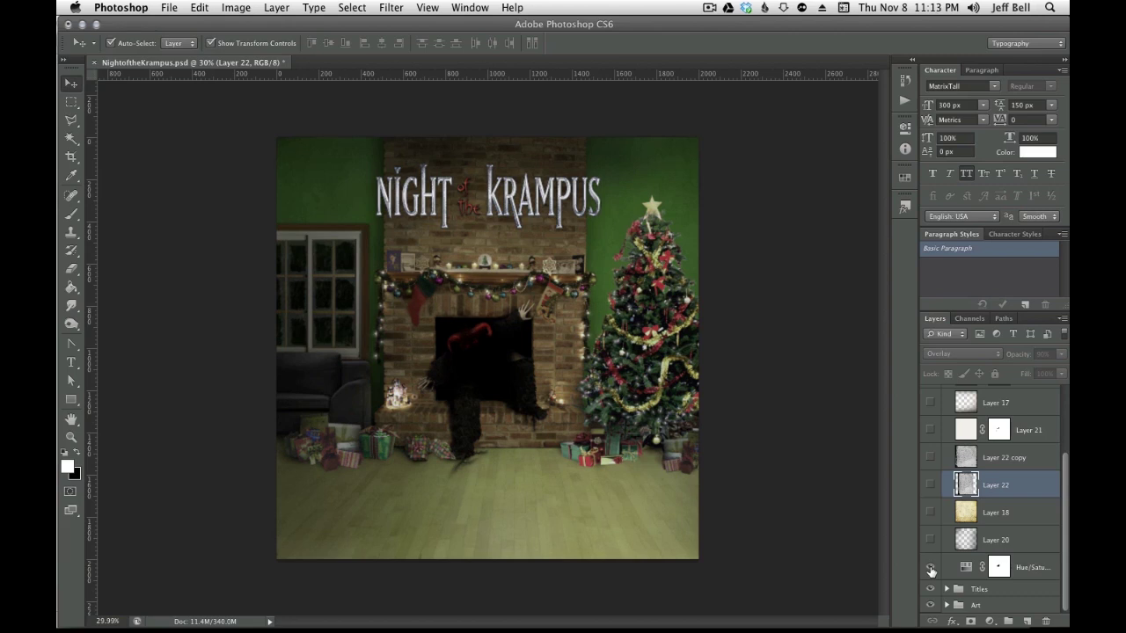
click(931, 570)
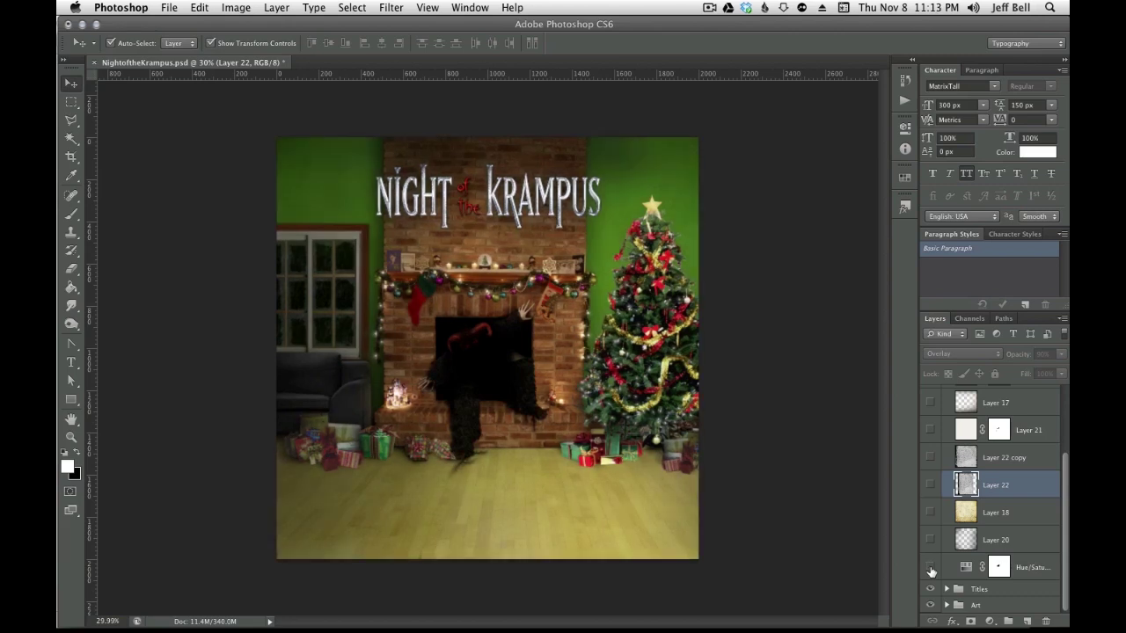
click(930, 570)
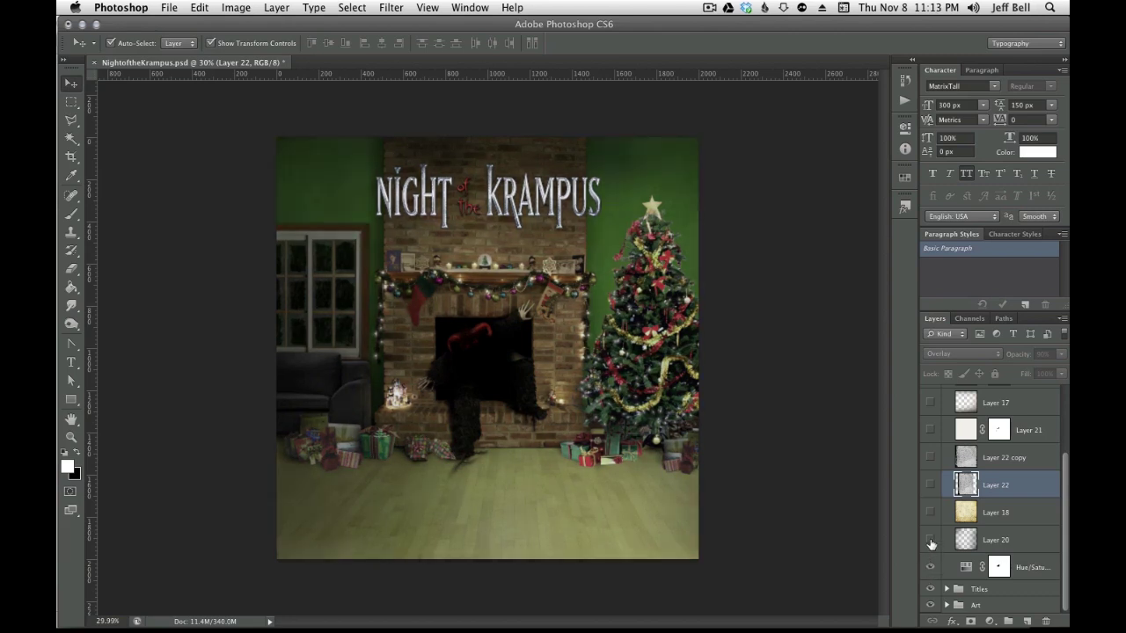
click(930, 542)
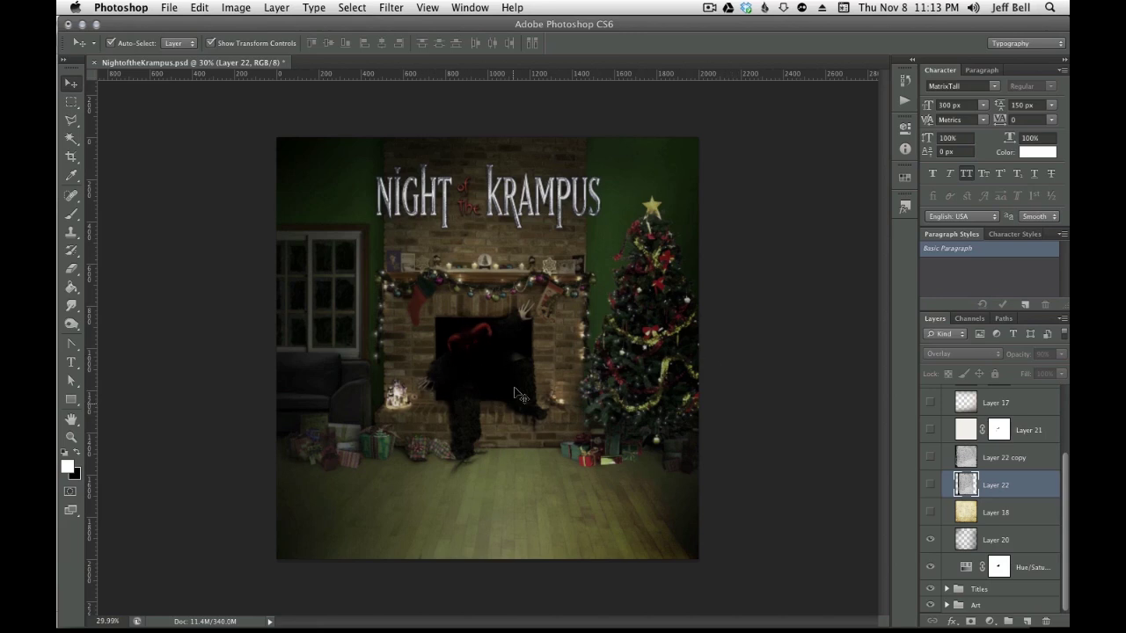
click(931, 512)
click(930, 513)
Hide Layer 18 and trial the Layer 22 and Layer 22 copy overlays, leaving both hidden
scroll(345, 558, up, 3)
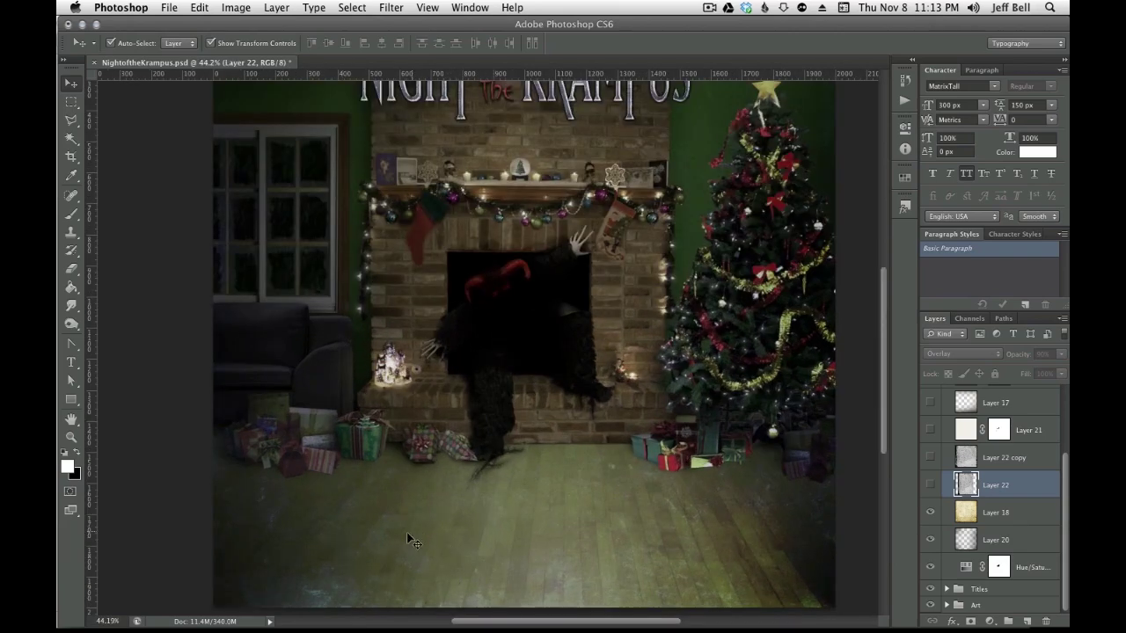
click(931, 515)
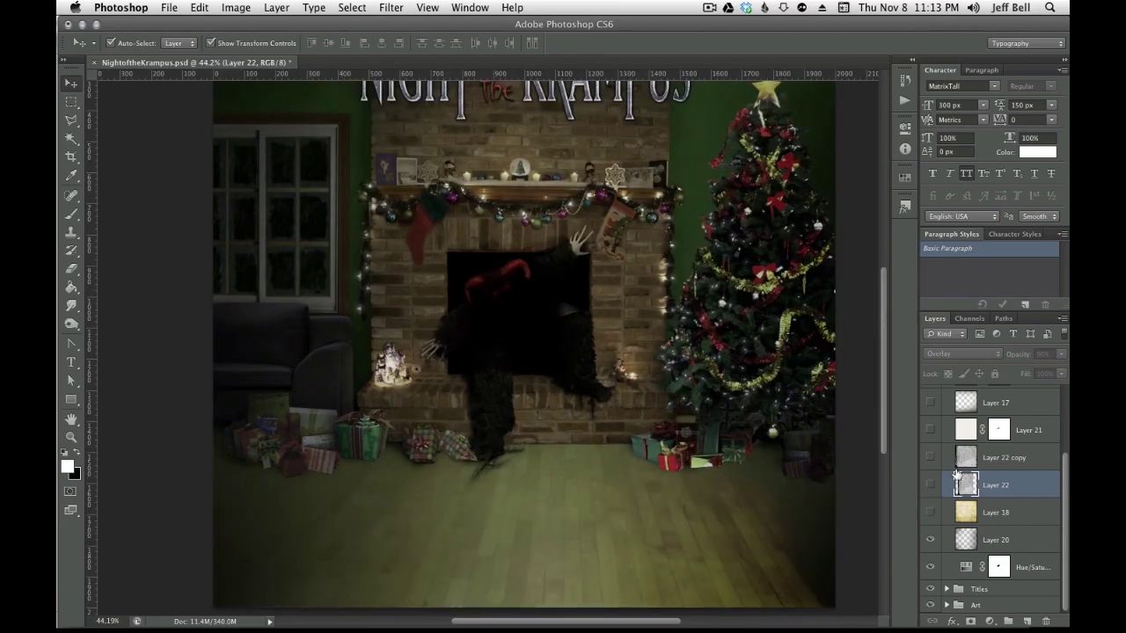
click(931, 484)
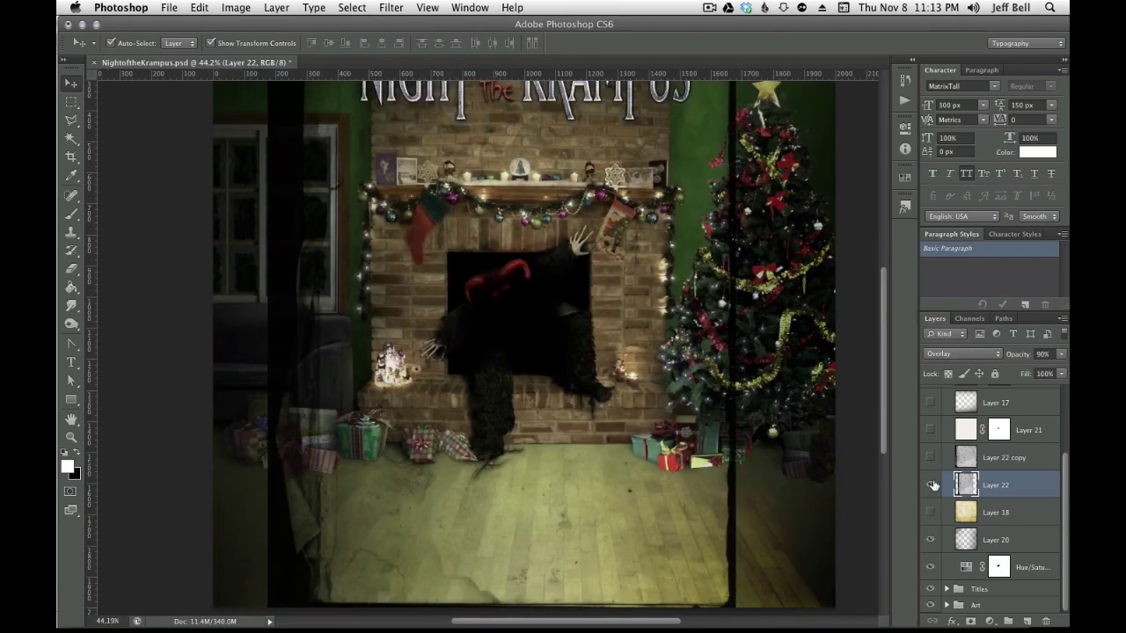
click(932, 484)
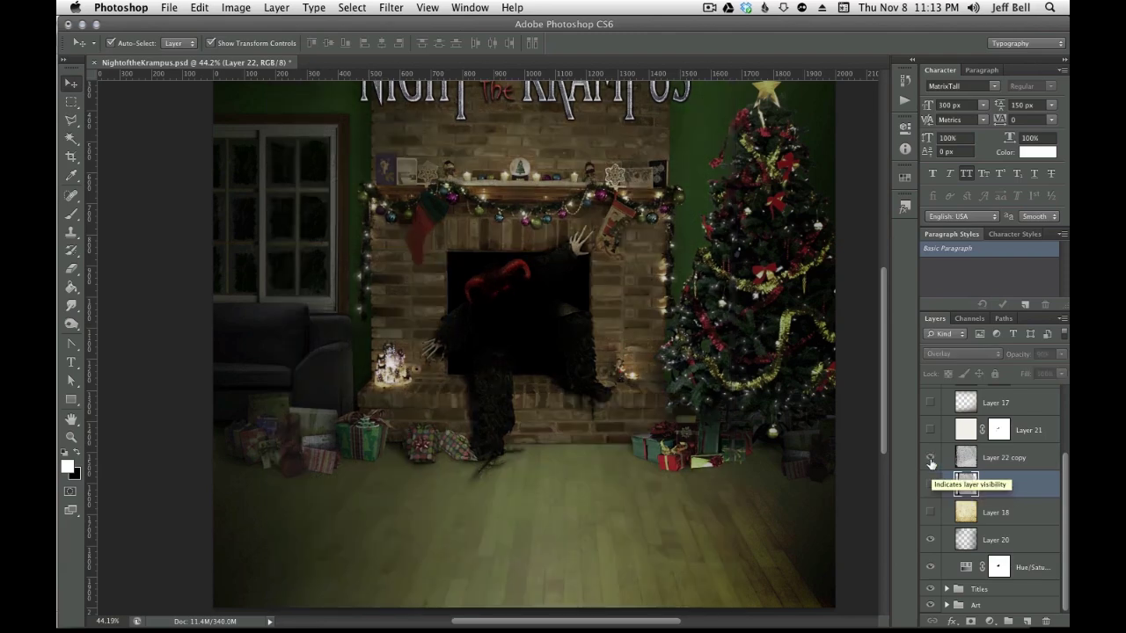
click(931, 459)
click(932, 461)
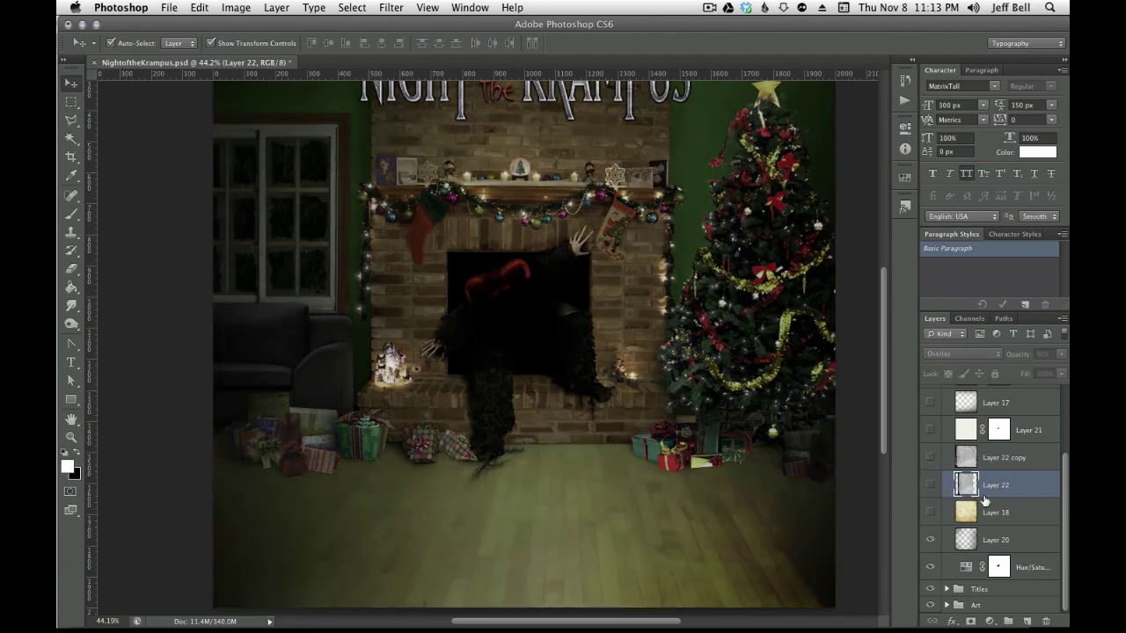
Settle on the Layer 21 texture for a muted tone and fit the poster on screen
scroll(937, 528, up, 3)
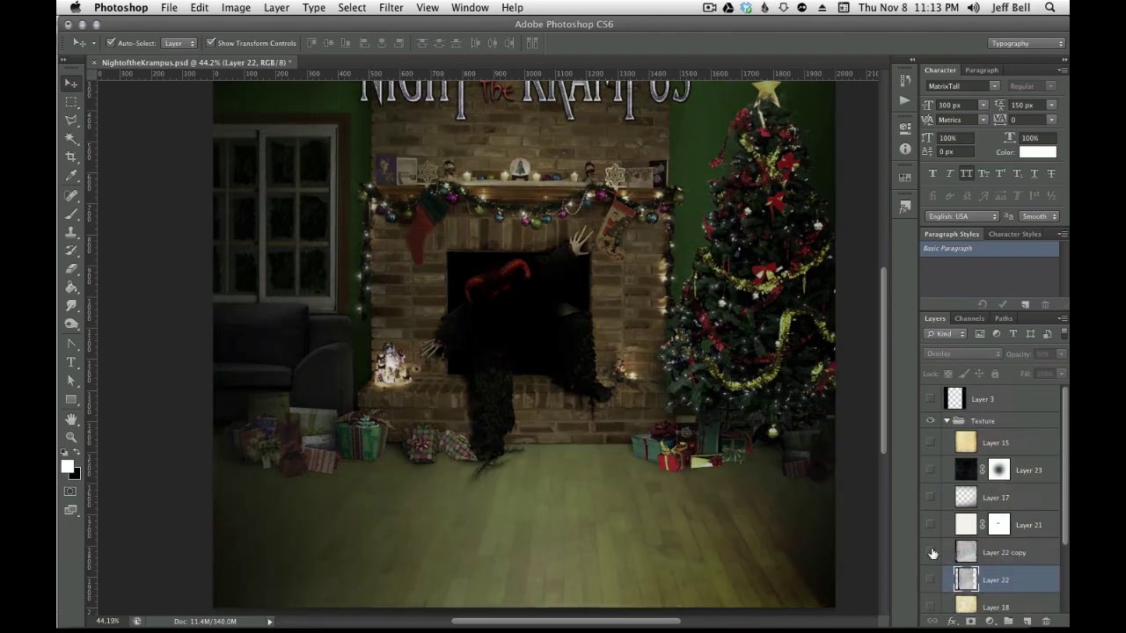
click(931, 552)
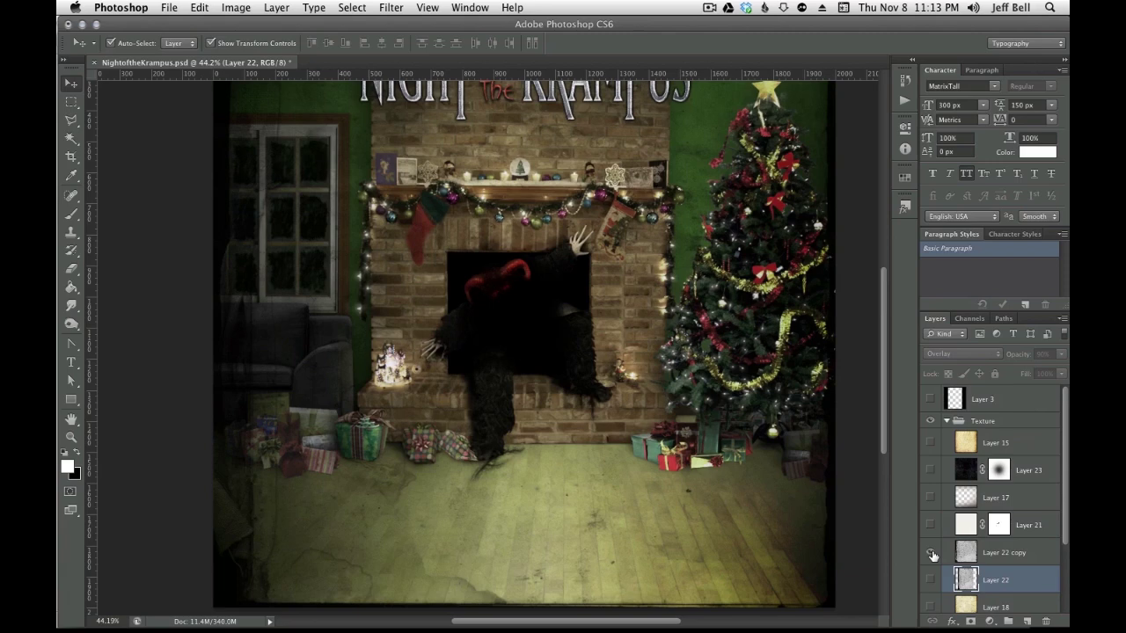
click(931, 552)
scroll(932, 550, down, 1)
scroll(933, 545, down, 1)
scroll(932, 545, up, 2)
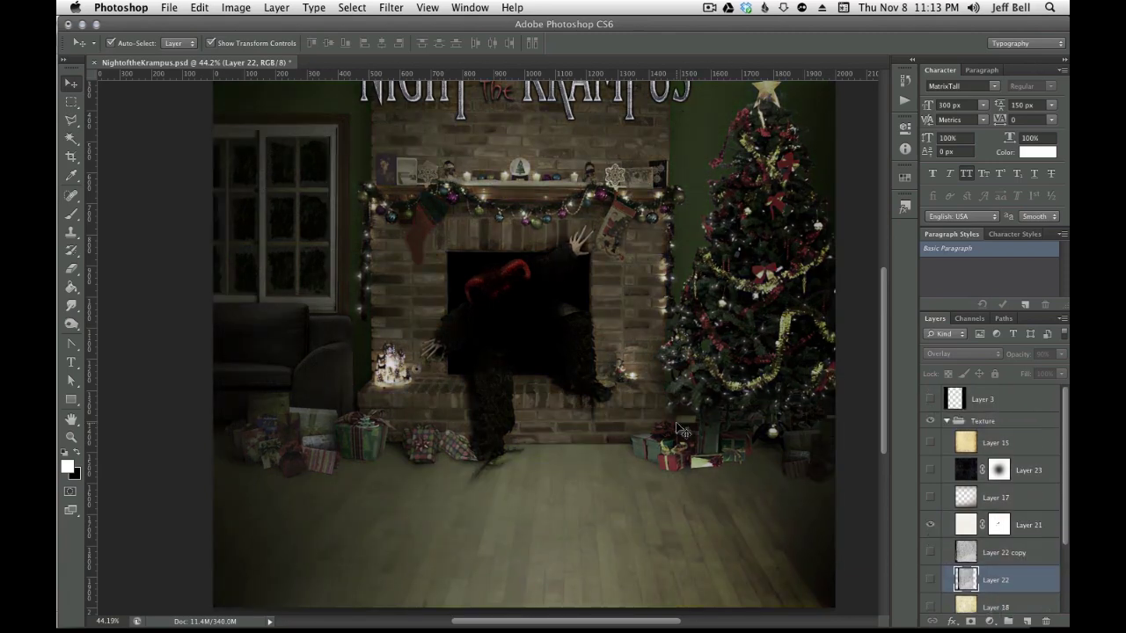
key(super+0)
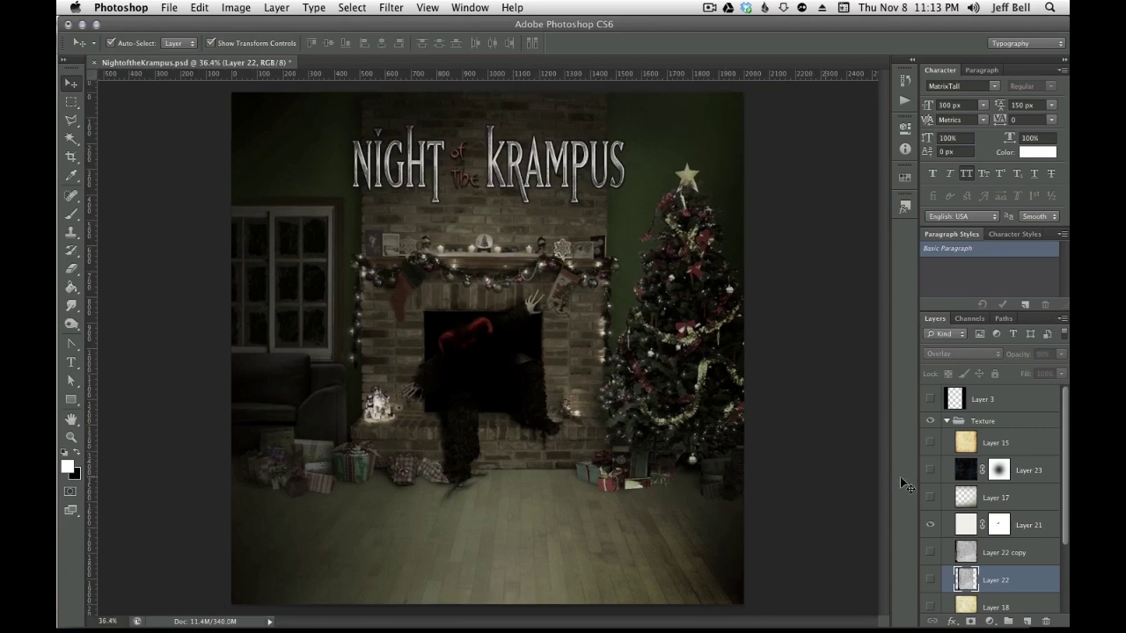
Try Normal blending on Layer 21, then return it to Color blending
click(1052, 524)
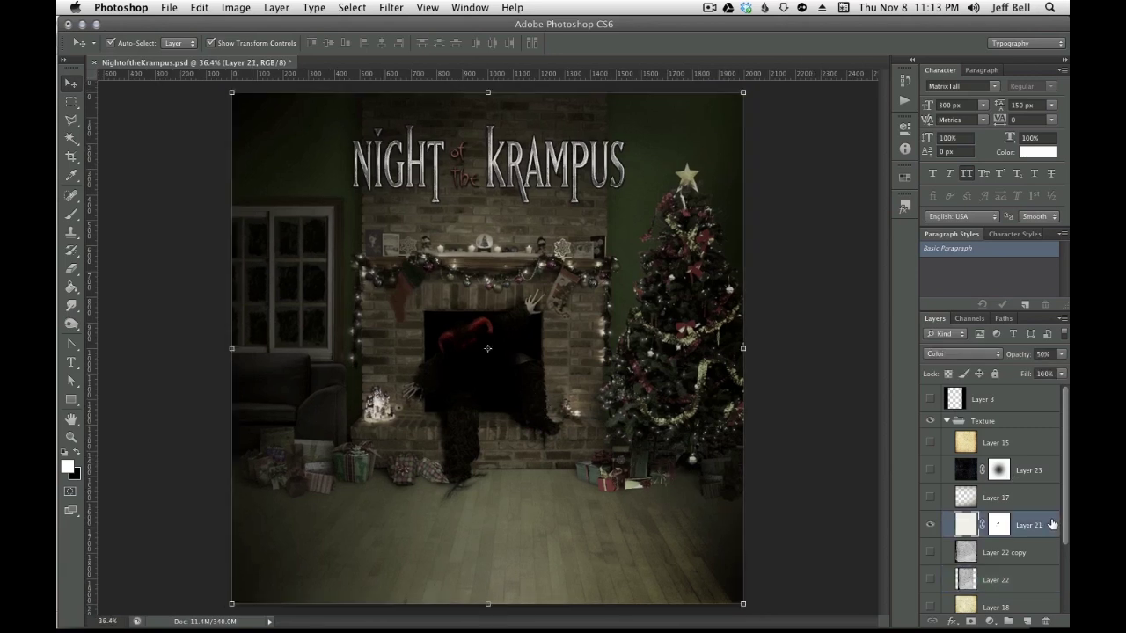
click(928, 527)
click(928, 527)
click(935, 354)
click(951, 84)
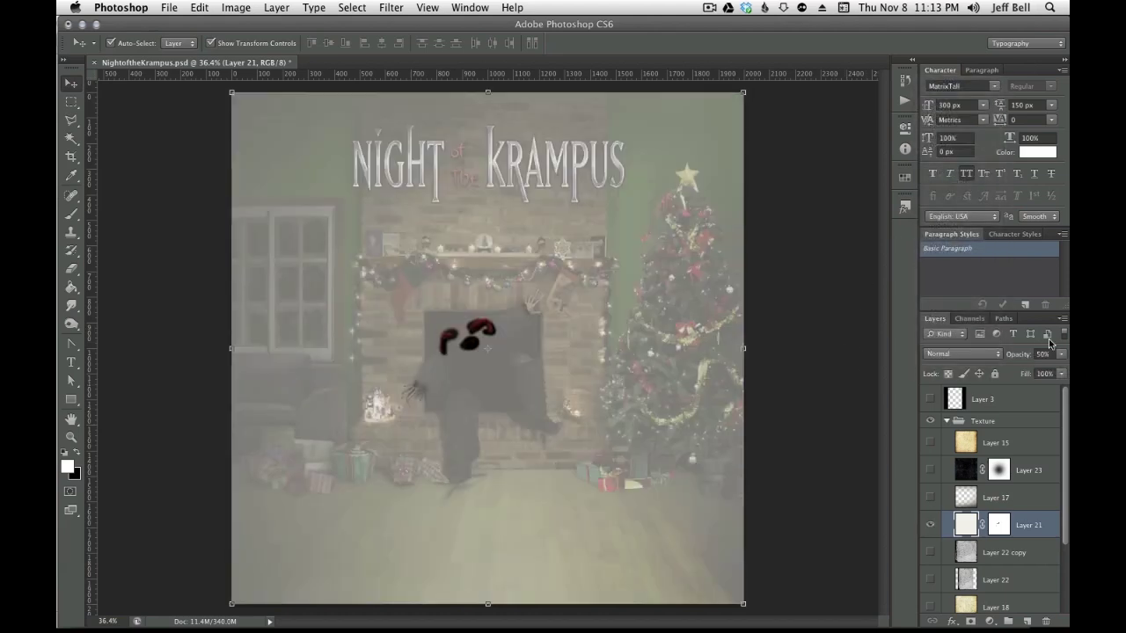
click(970, 353)
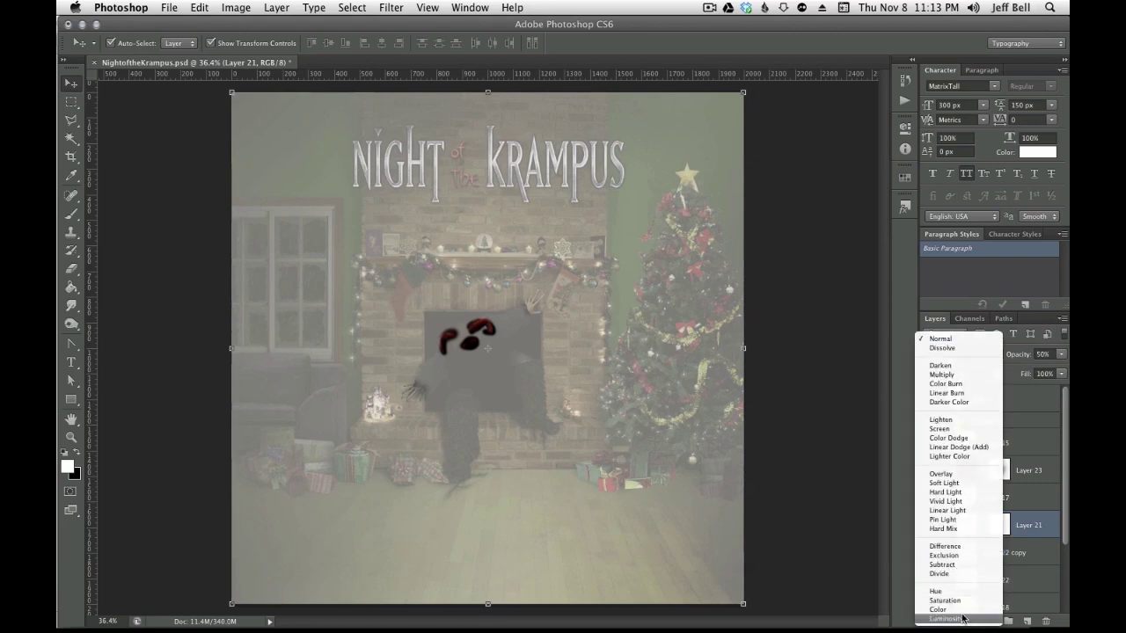
click(940, 607)
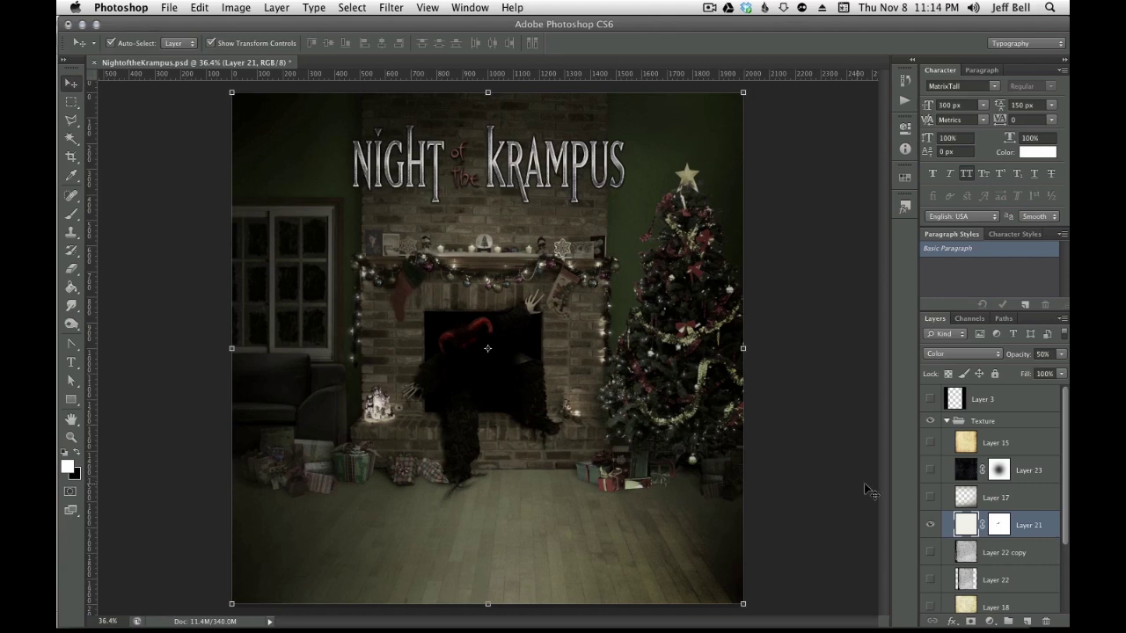
Show the Layer 17 and Layer 15 textures and select Layer 15
click(931, 498)
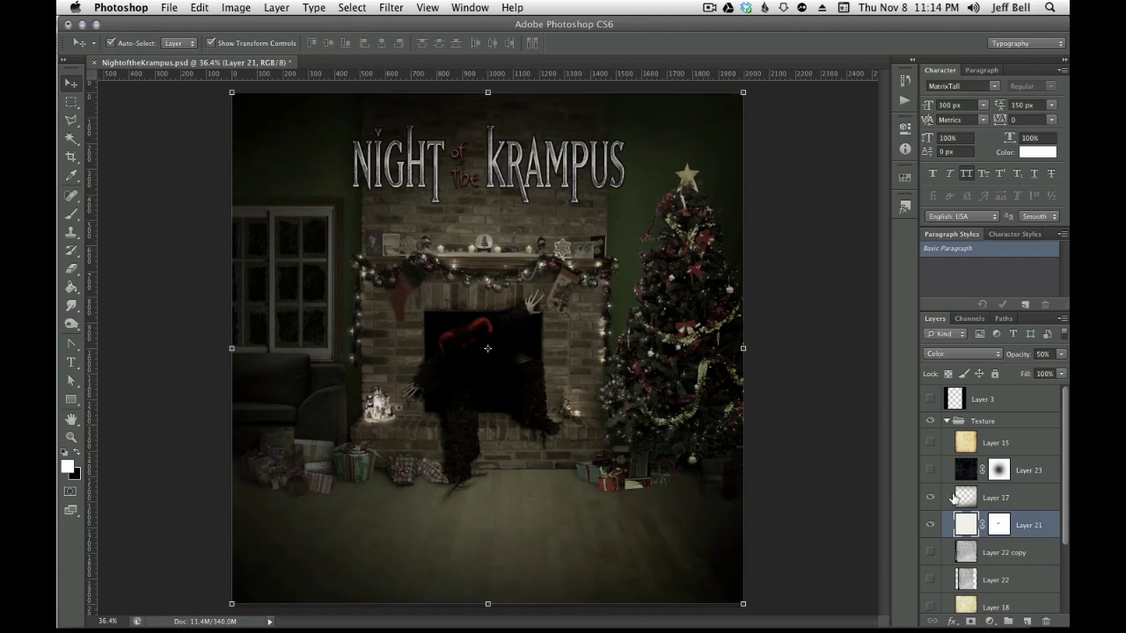
click(930, 498)
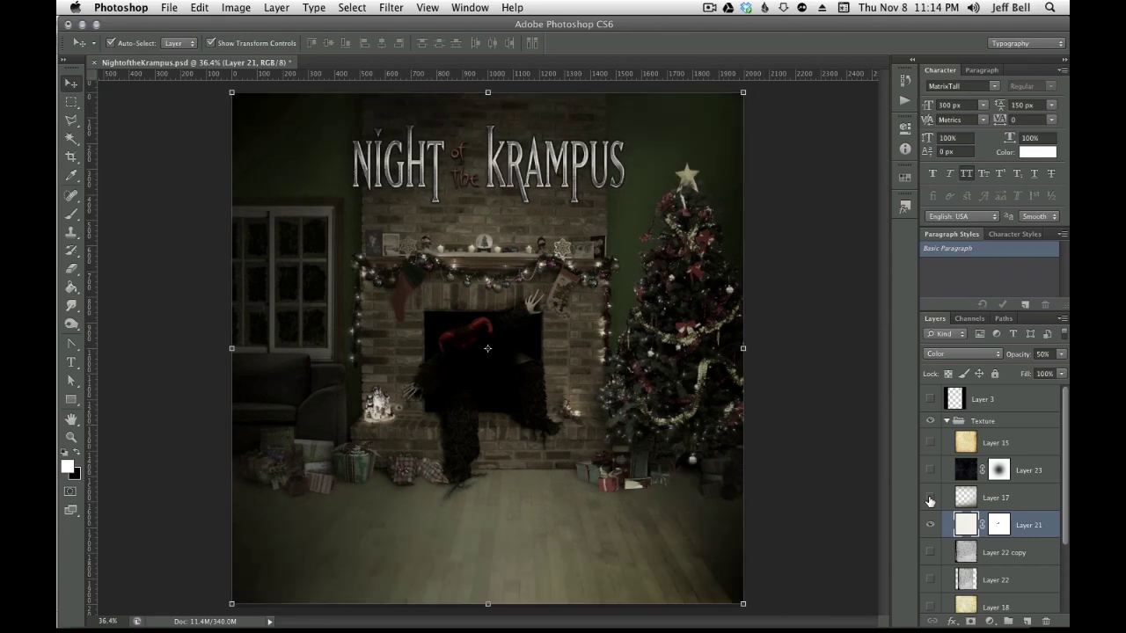
click(930, 499)
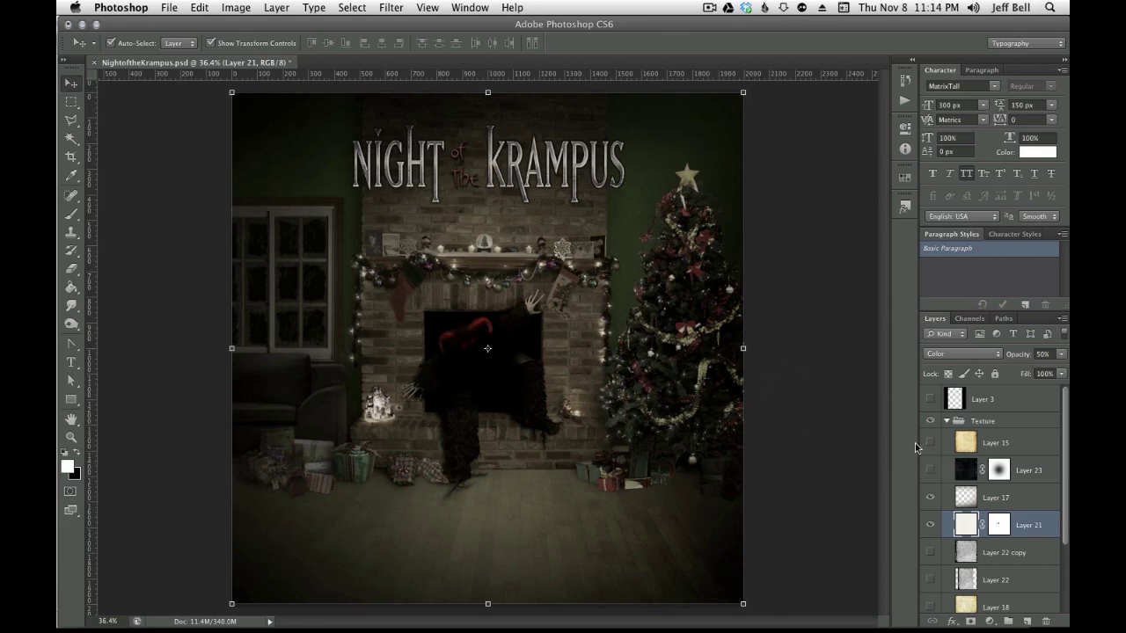
click(930, 446)
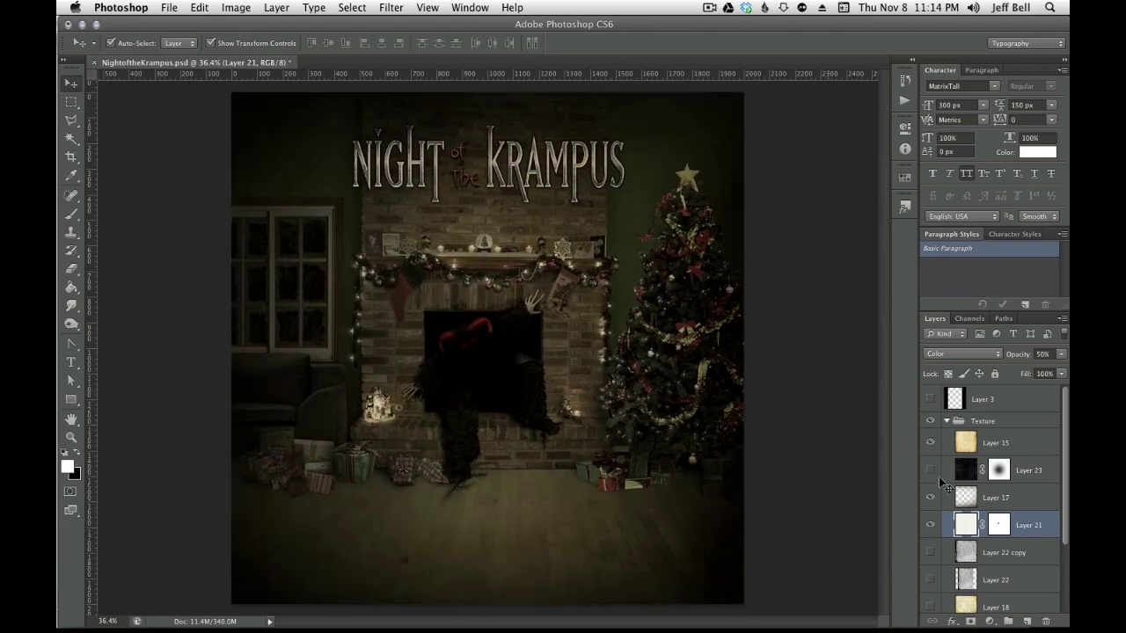
click(1037, 444)
click(959, 354)
click(956, 322)
click(1042, 353)
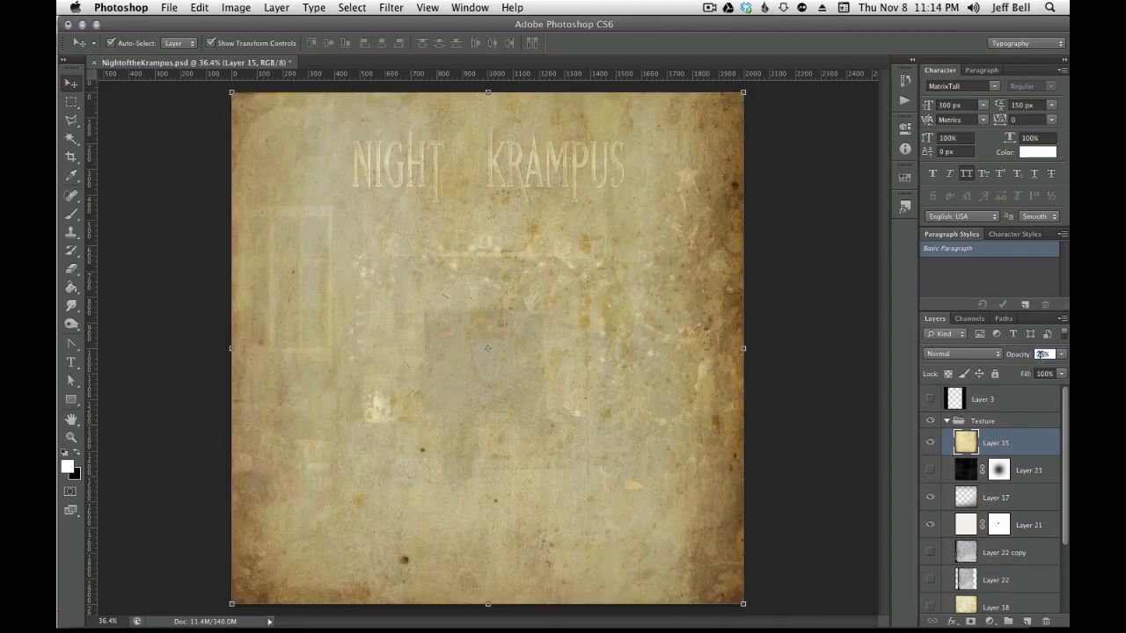
text(100)
key(Return)
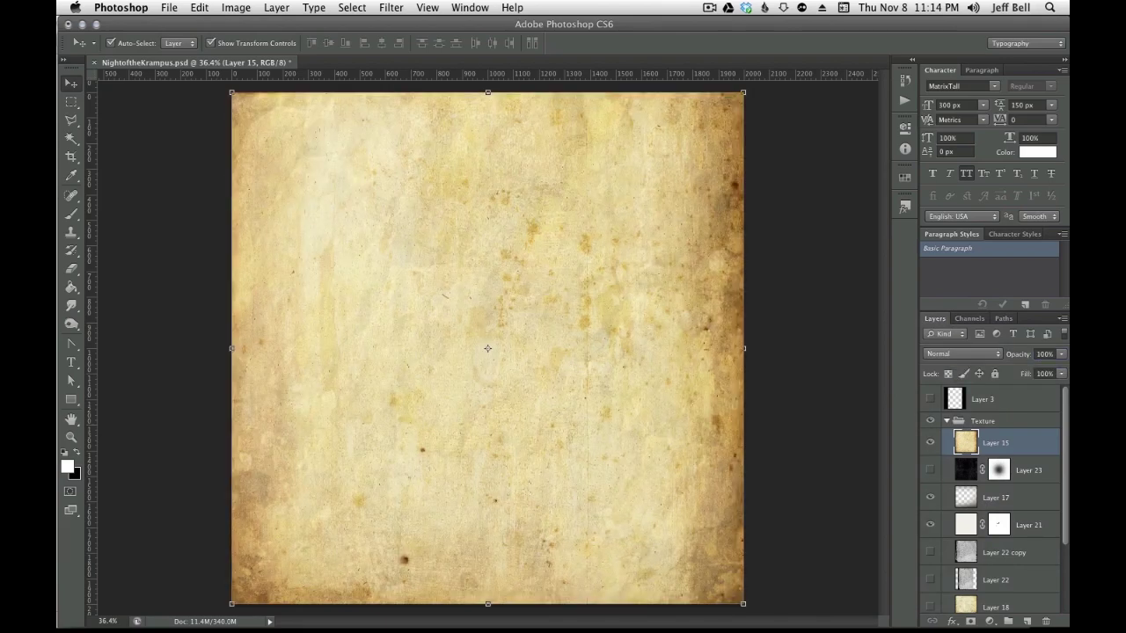
key(ctrl+alt+a)
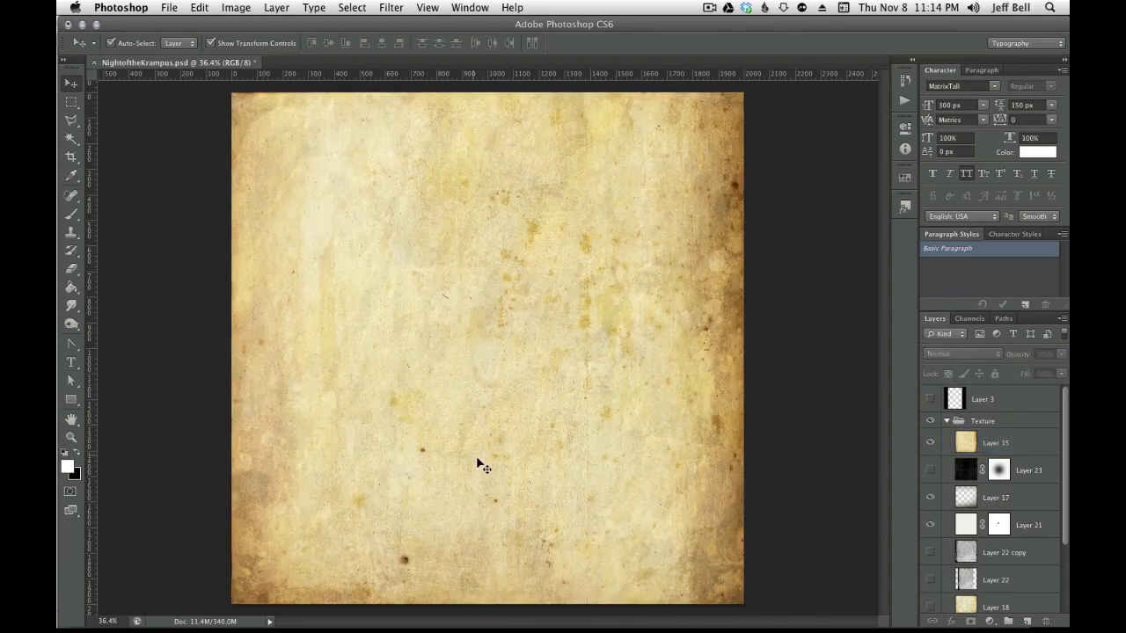
scroll(571, 352, up, 3)
scroll(571, 351, down, 2)
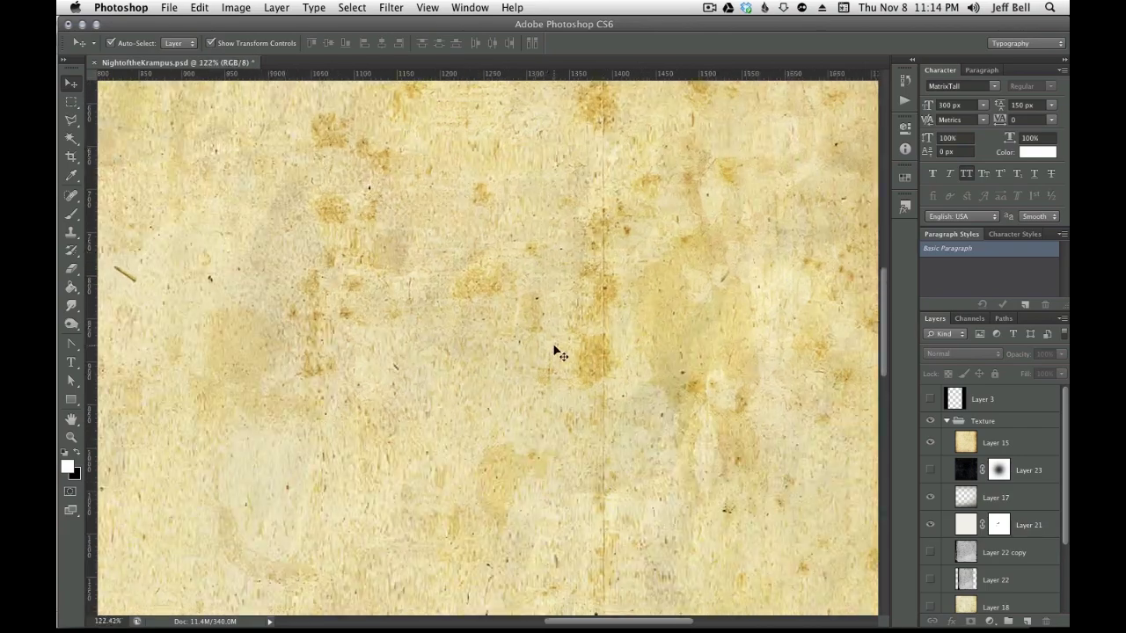
scroll(569, 445, down, 3)
scroll(519, 443, down, 1)
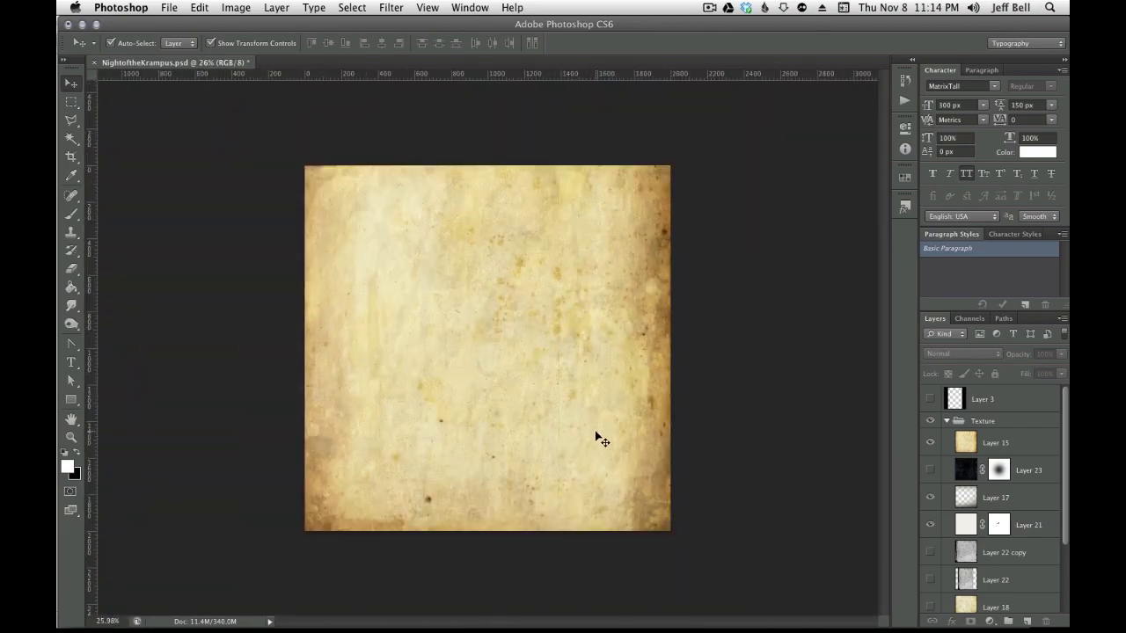
scroll(480, 405, up, 1)
scroll(472, 406, up, 1)
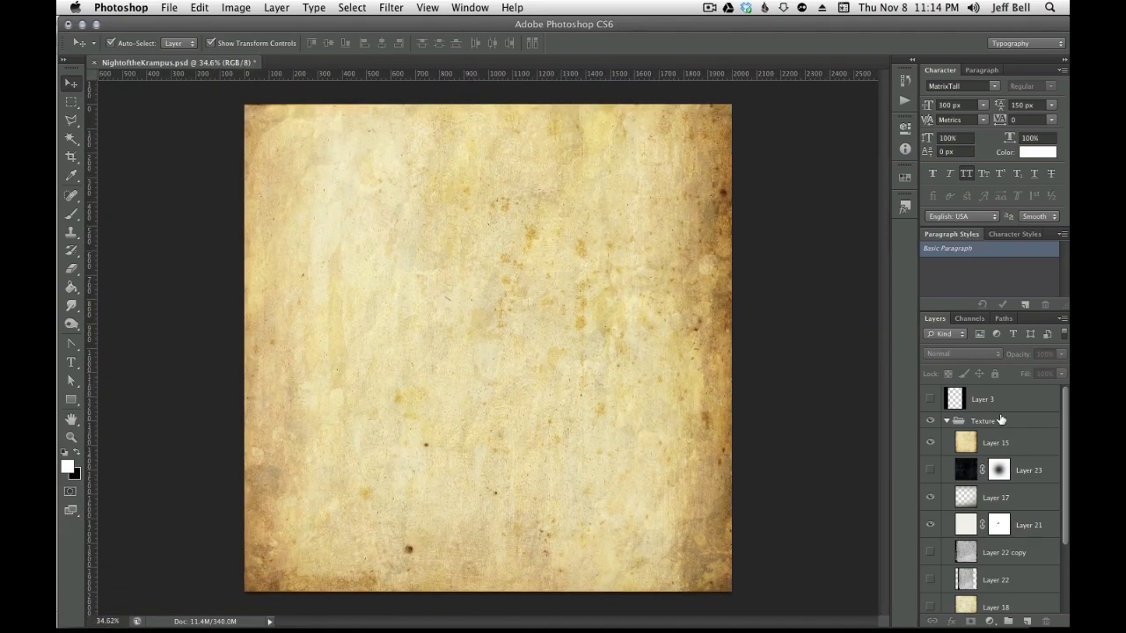
click(1030, 446)
click(1042, 354)
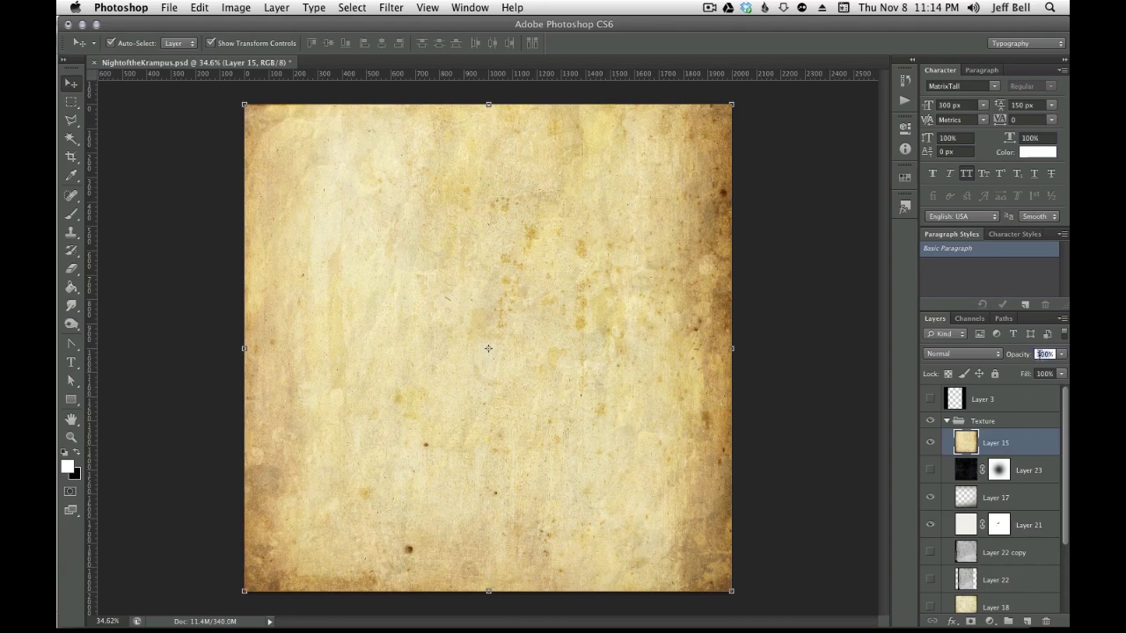
text(75)
key(Return)
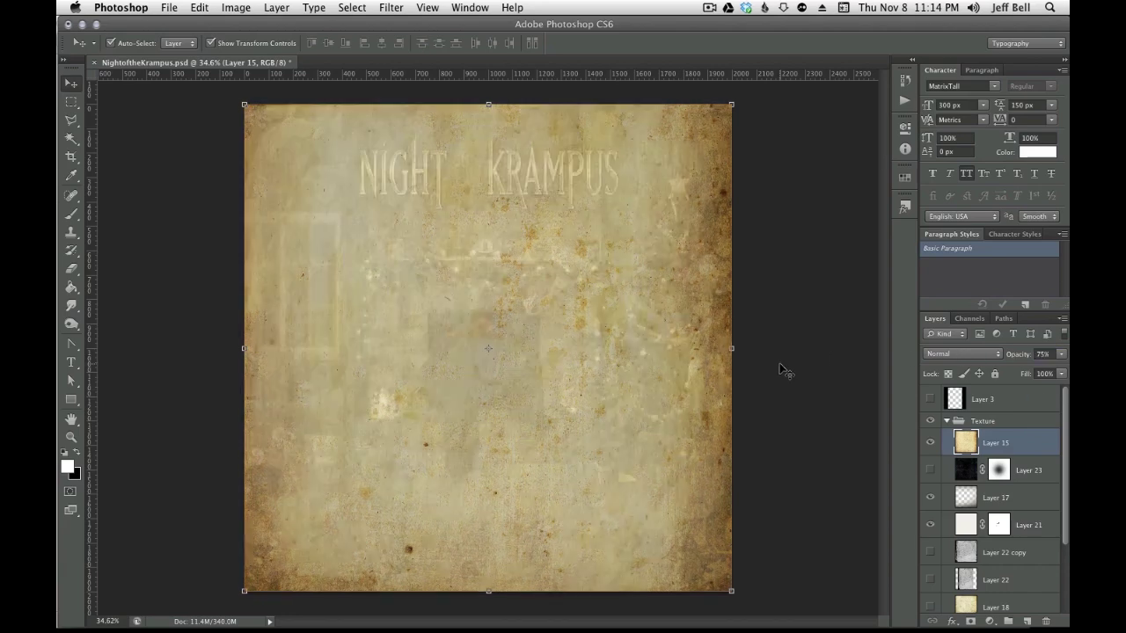
key(super+z)
key(super+z)
key(super+z)
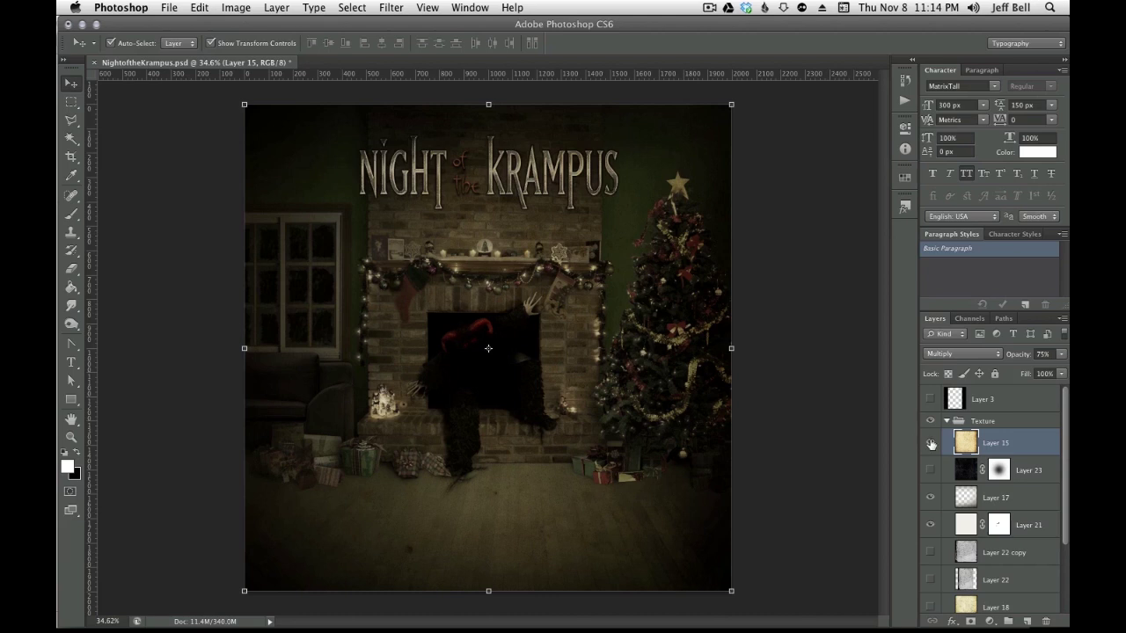
click(931, 444)
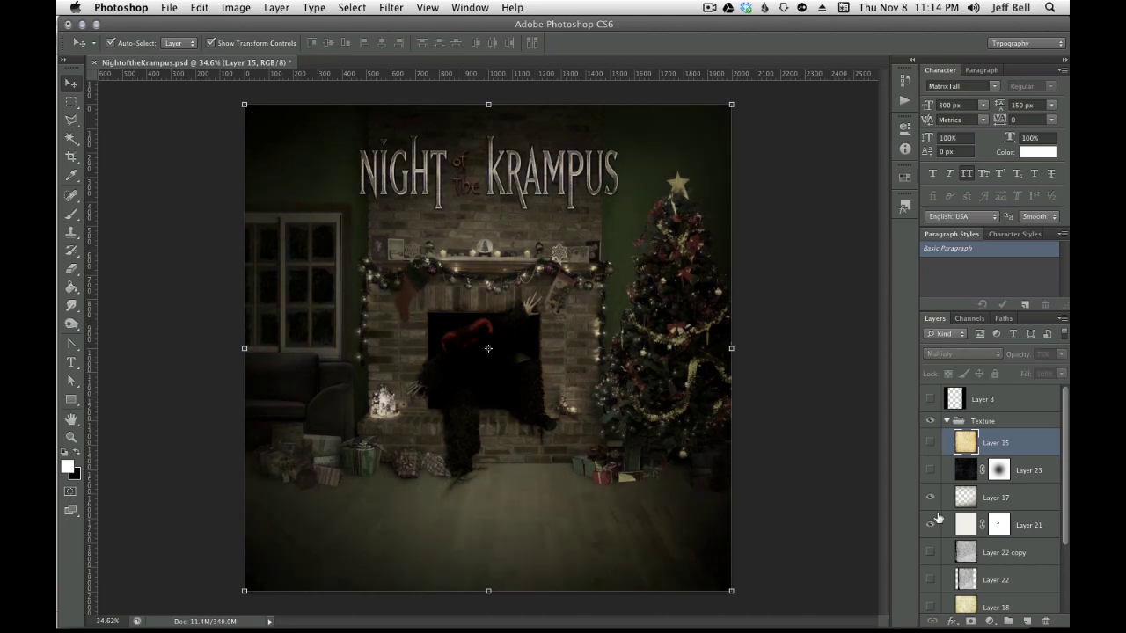
click(930, 444)
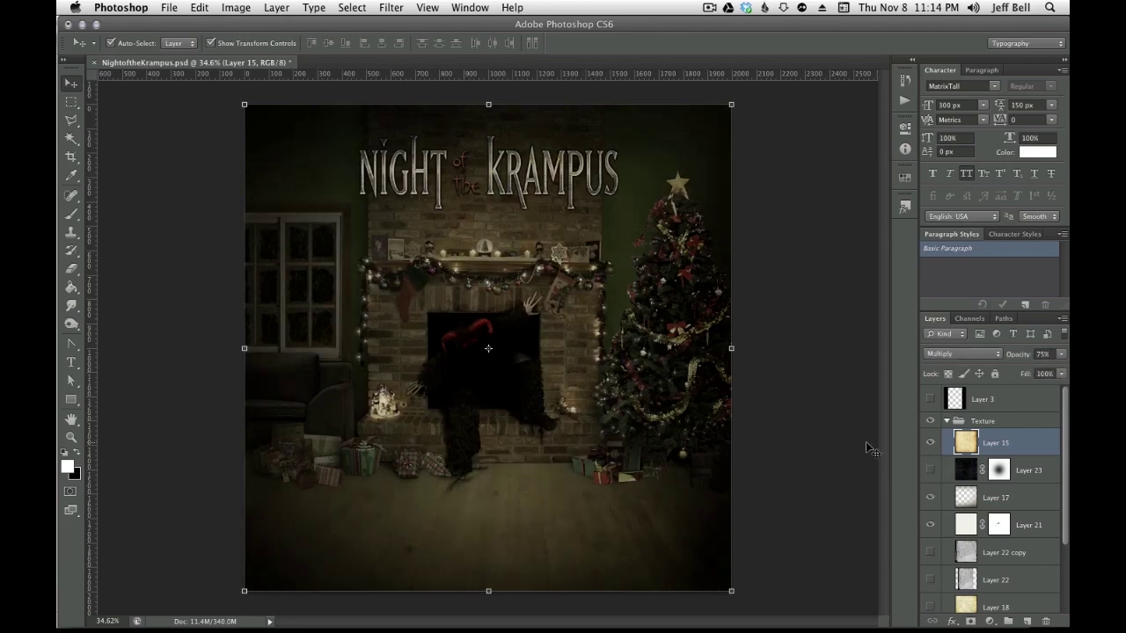
click(833, 450)
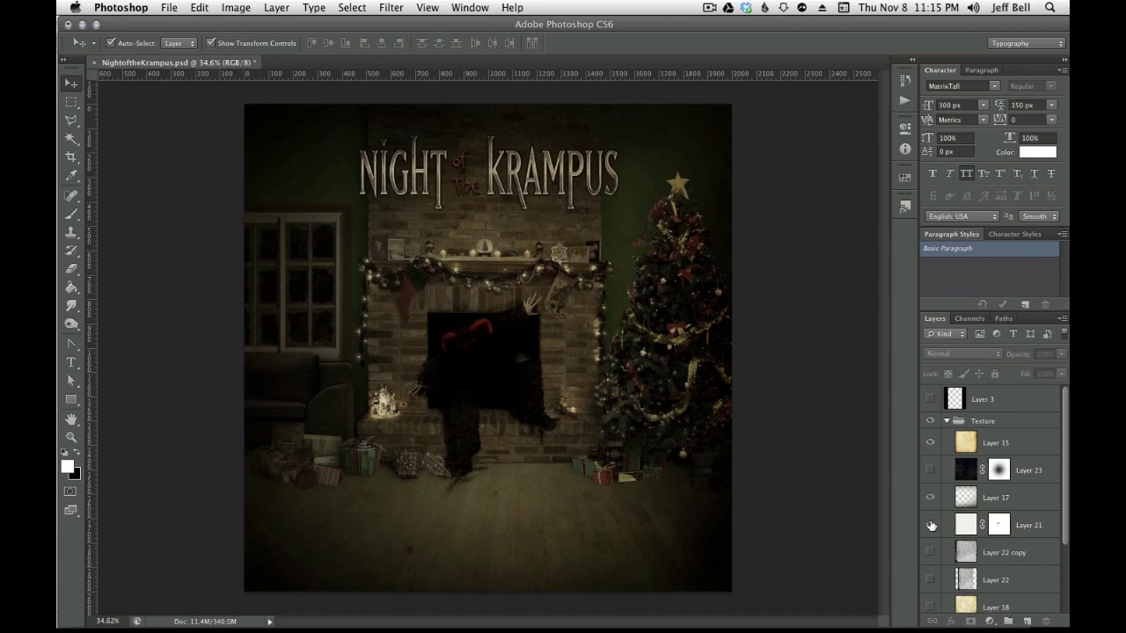
click(931, 525)
scroll(381, 412, up, 5)
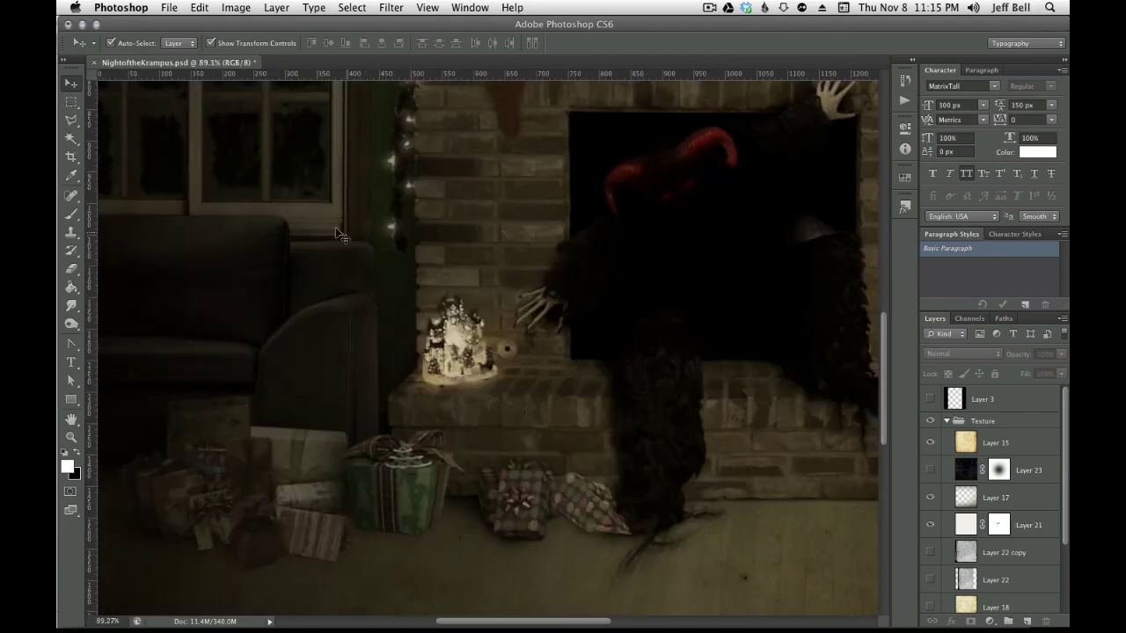
drag(714, 360, 343, 349)
drag(683, 357, 509, 398)
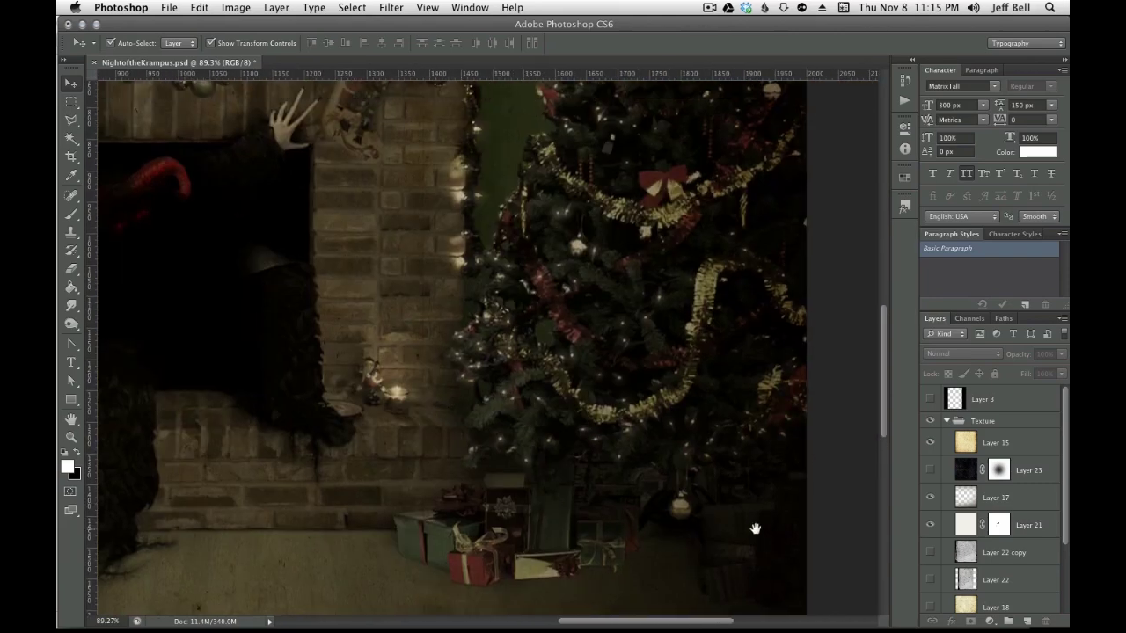
drag(480, 126, 502, 266)
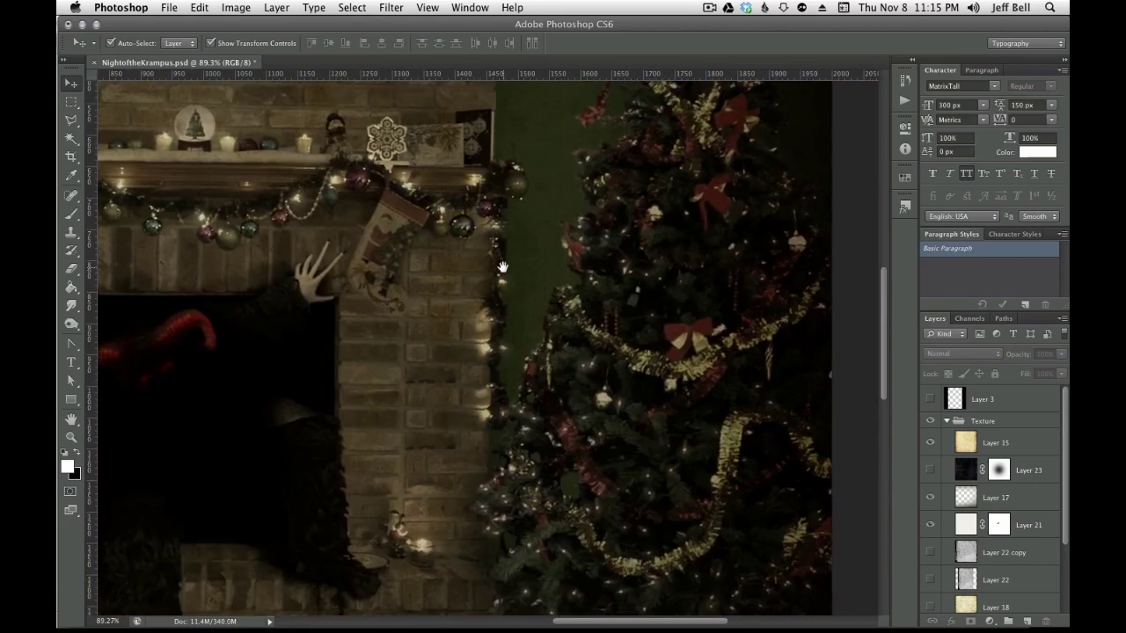
drag(493, 190, 810, 396)
mouse_move(454, 340)
mouse_down()
mouse_move(677, 374)
mouse_move(800, 321)
mouse_move(752, 277)
mouse_up()
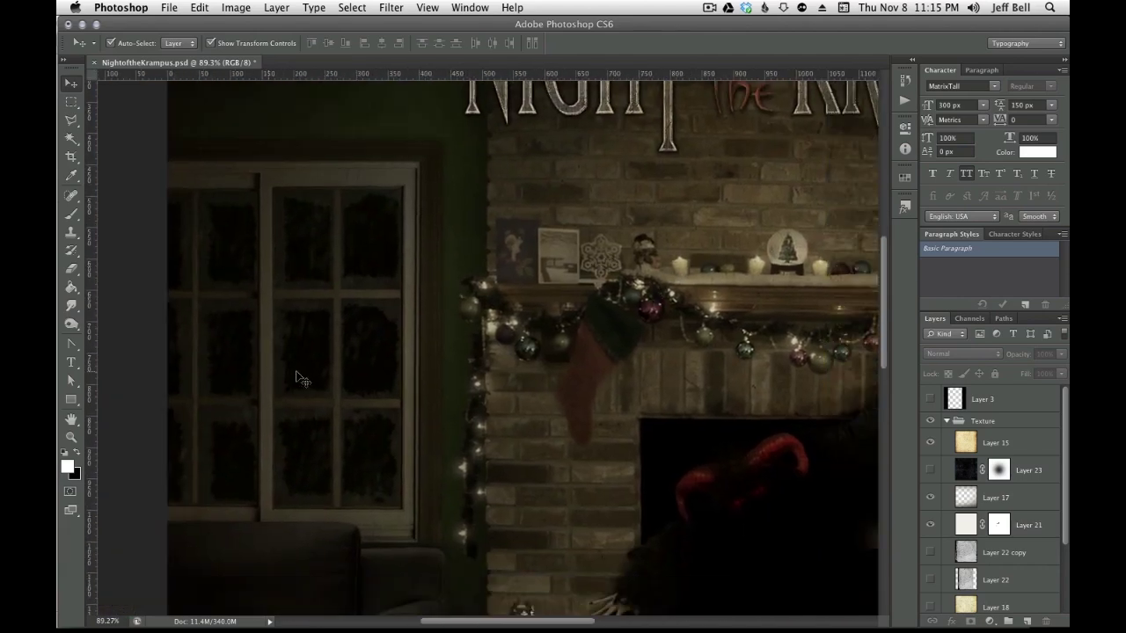
drag(790, 457, 482, 321)
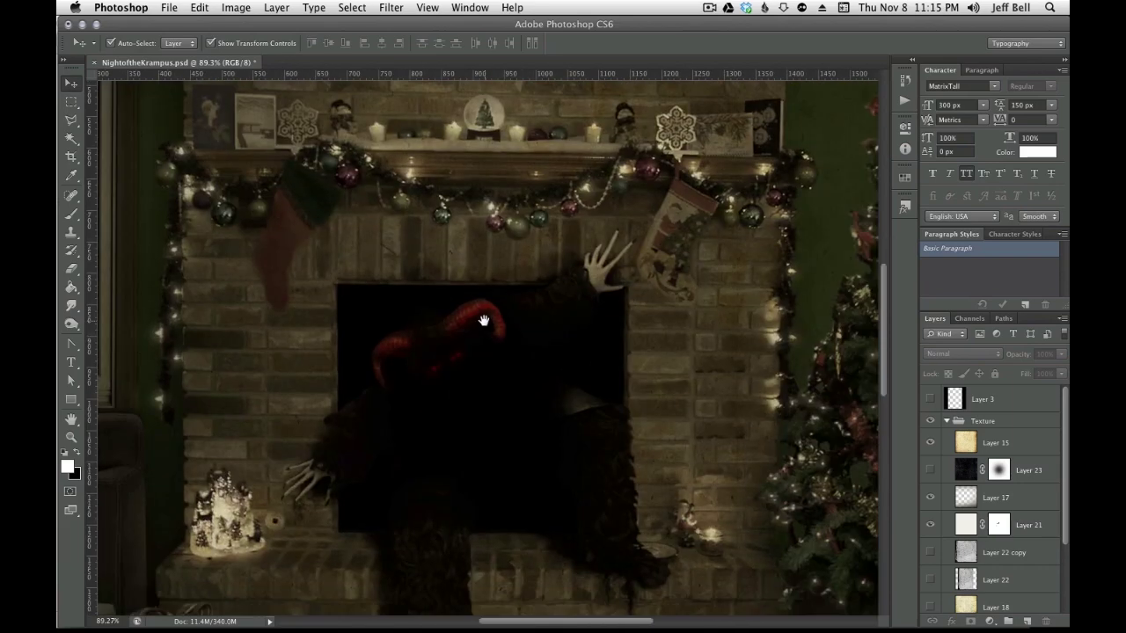
click(932, 528)
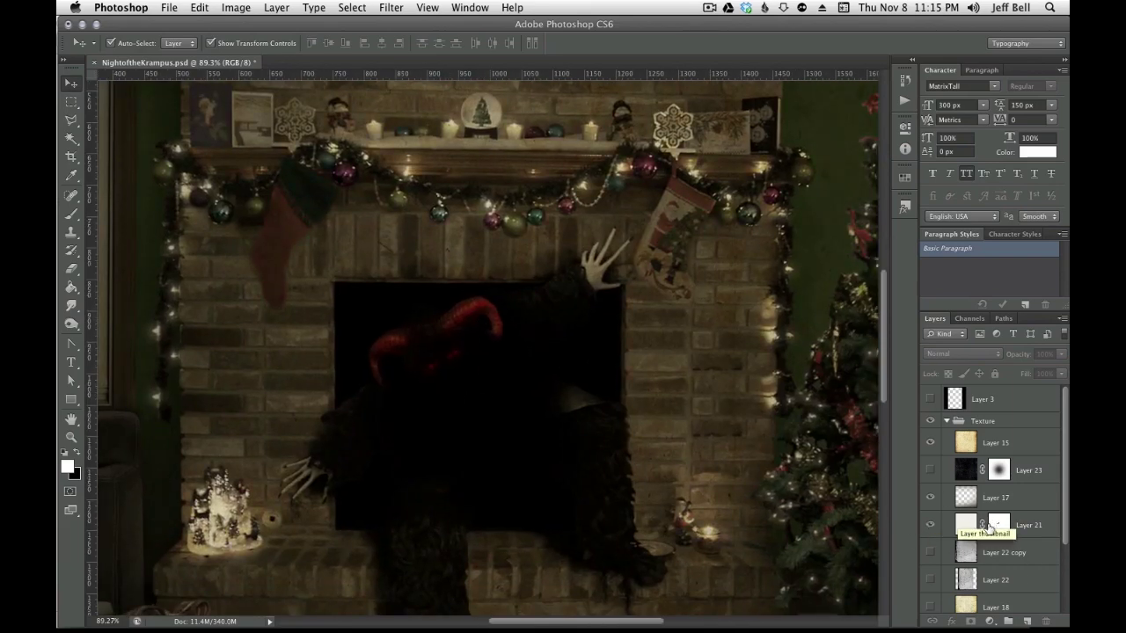
click(998, 525)
drag(419, 403, 469, 333)
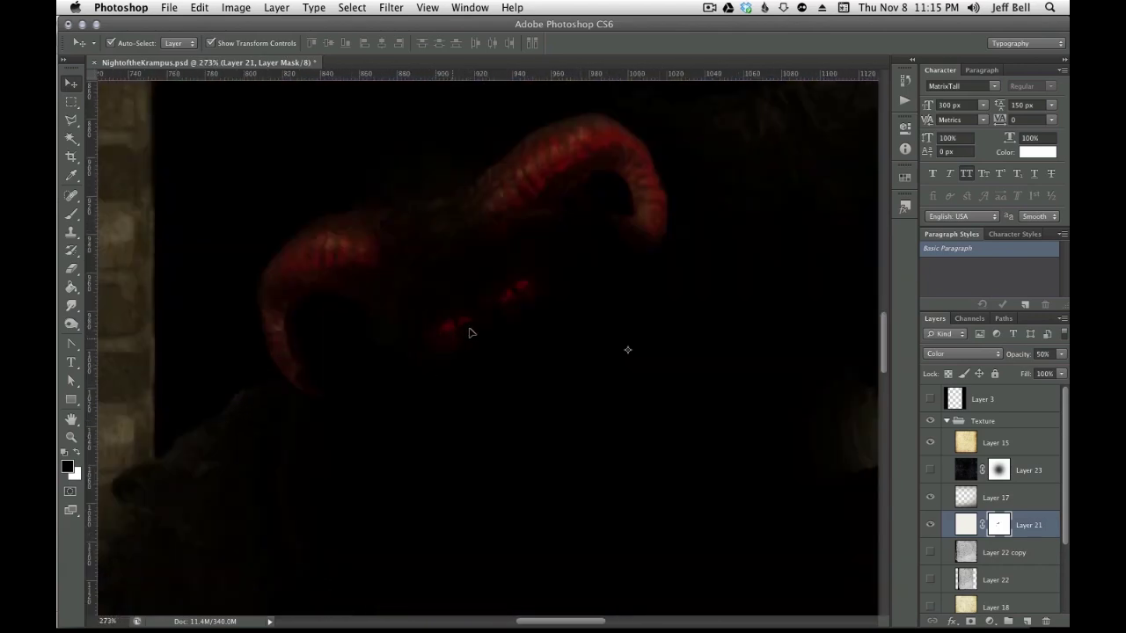
scroll(542, 447, down, 5)
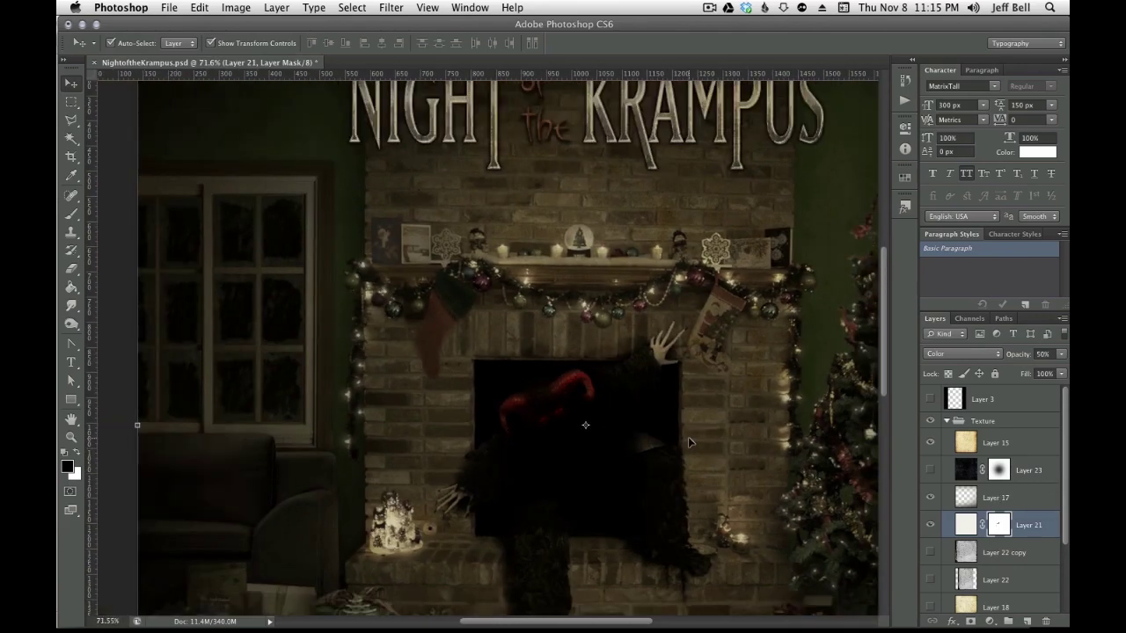
scroll(695, 422, down, 3)
click(766, 308)
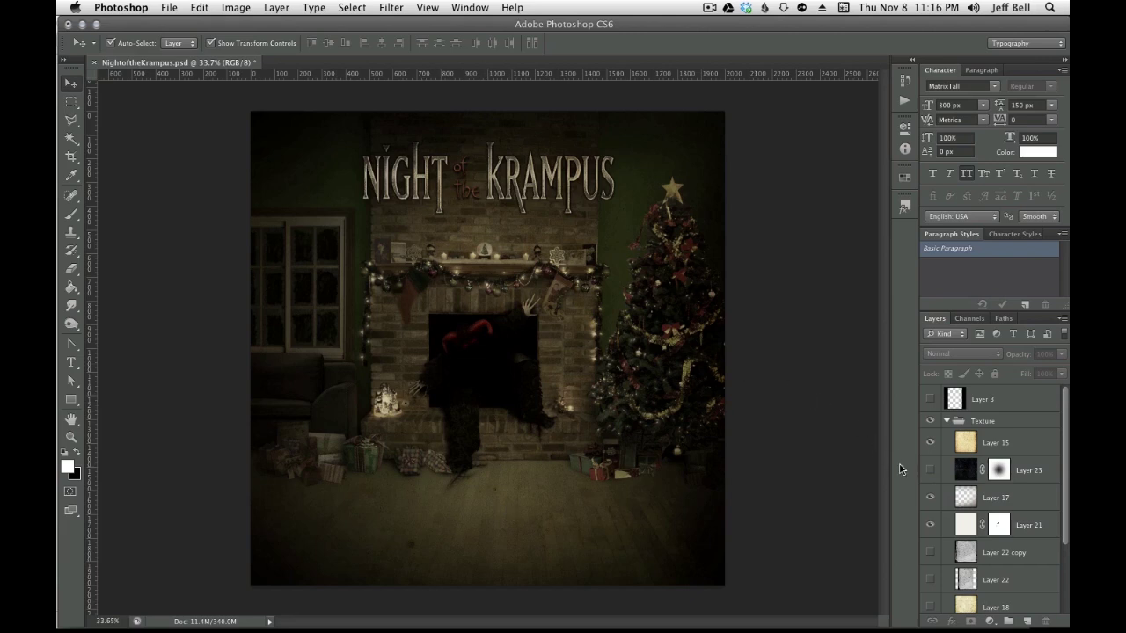
Show Layer 23 and disable its layer mask
click(930, 473)
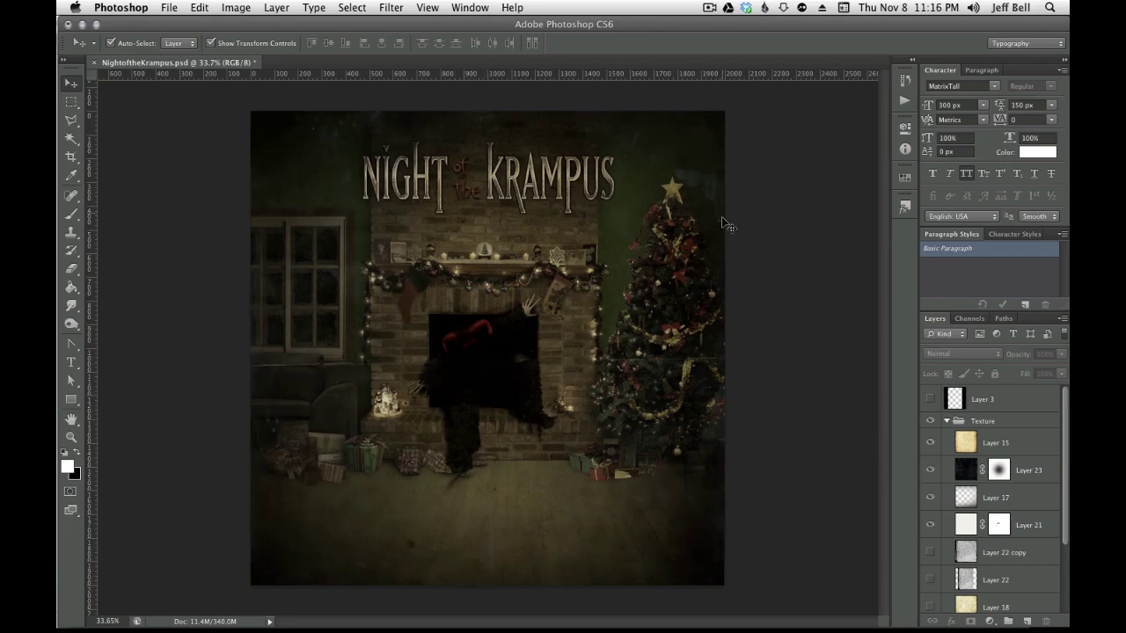
scroll(485, 179, up, 3)
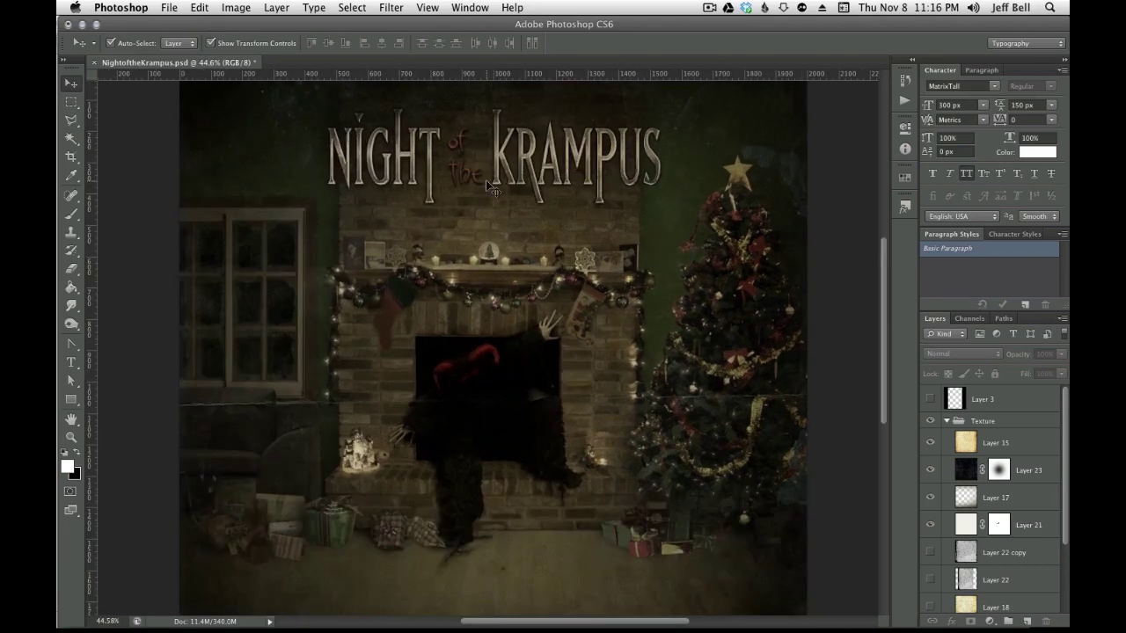
right_click(998, 471)
click(968, 473)
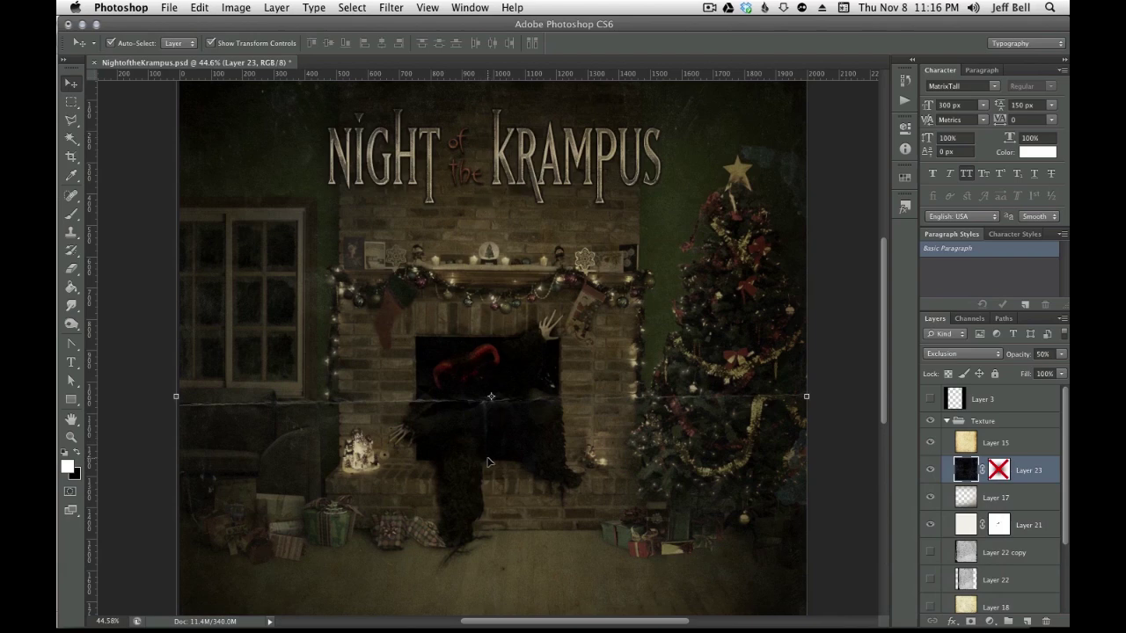
click(845, 330)
scroll(846, 331, down, 2)
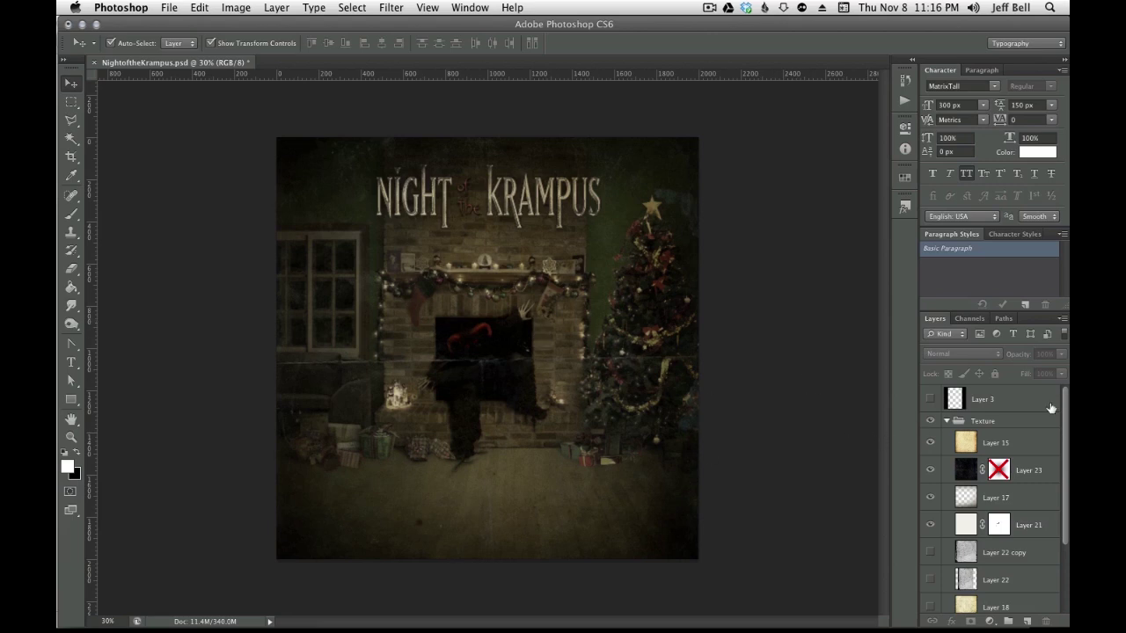
Set Layer 23 to Normal at 100% opacity and hide the Layer 15 parchment texture
click(1047, 471)
click(978, 353)
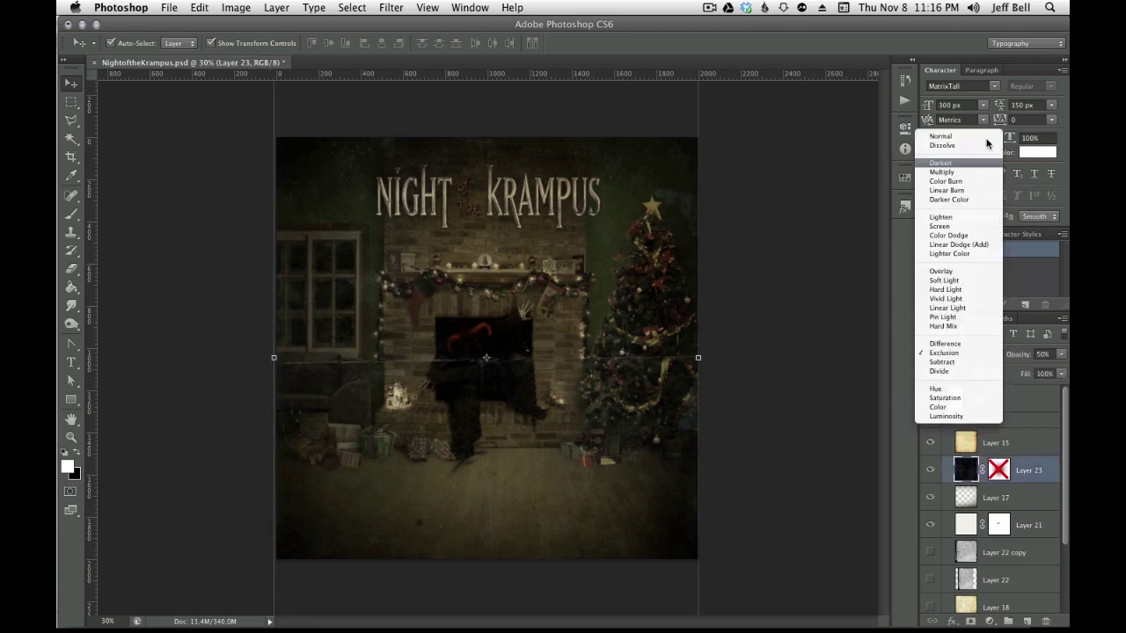
click(987, 137)
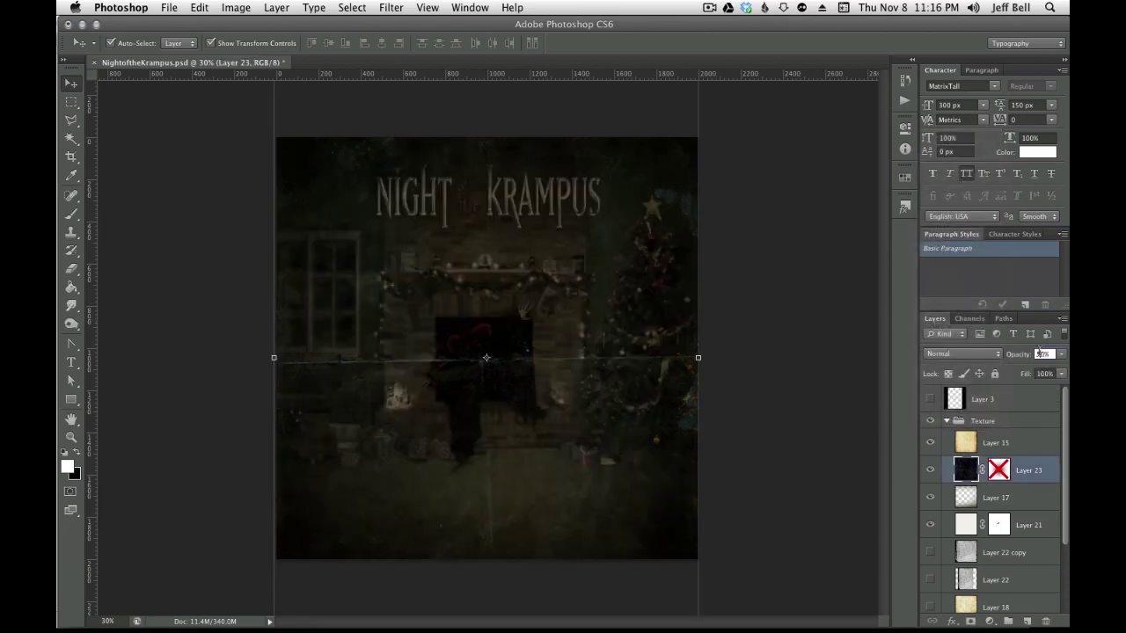
click(1044, 353)
text(100)
key(Return)
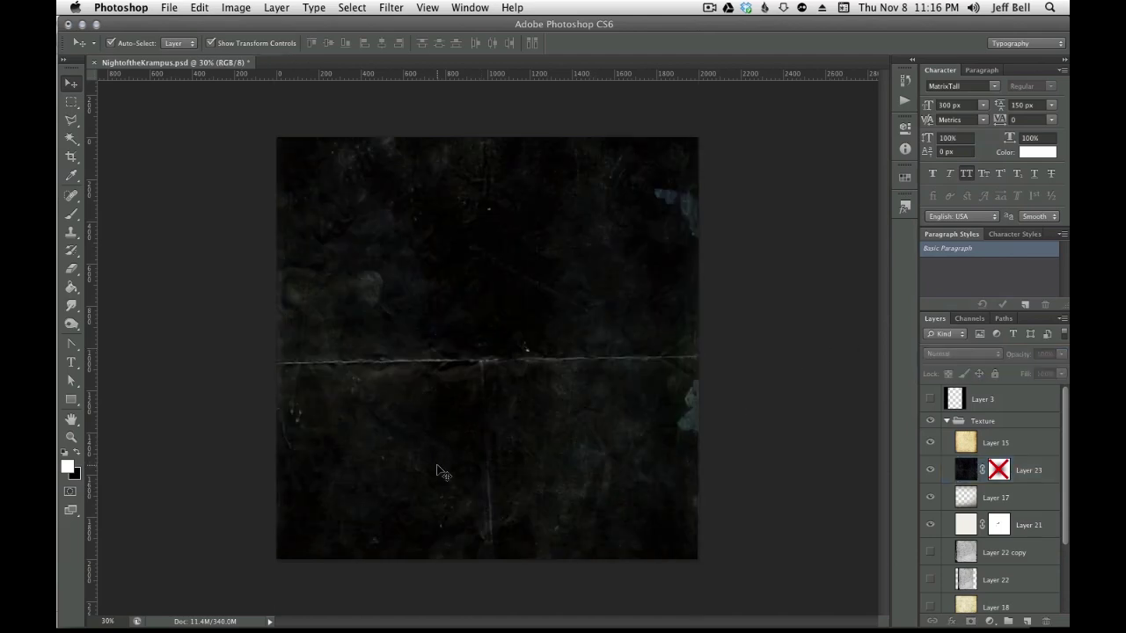
drag(437, 469, 448, 341)
key(ctrl+z)
click(930, 442)
click(965, 469)
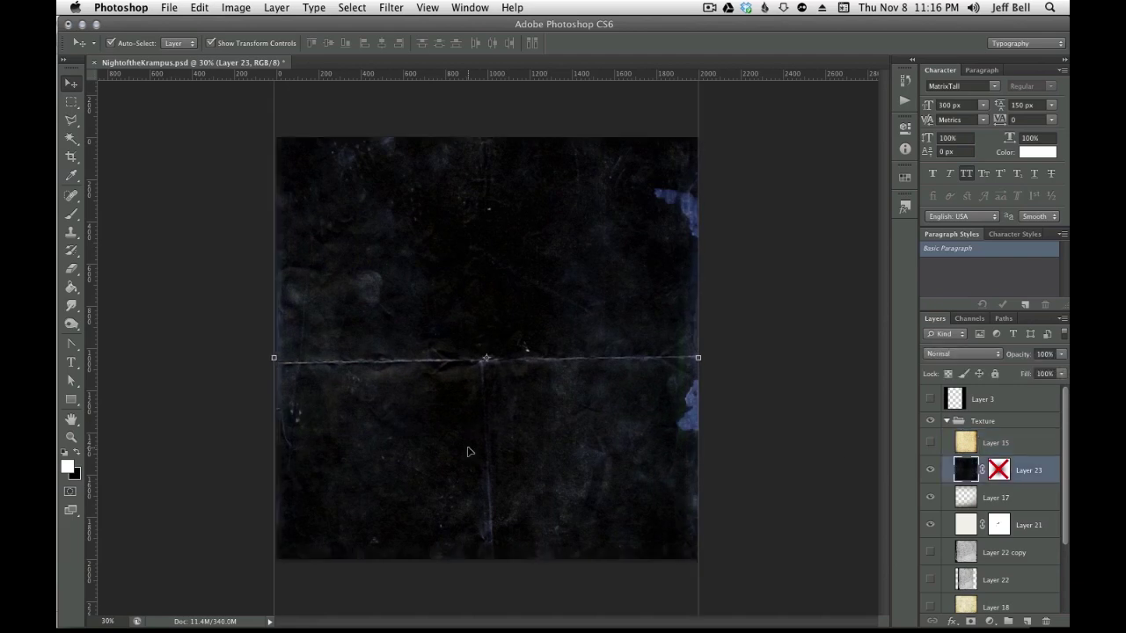
Reposition the dark crumpled texture with Free Transform, then restore its Exclusion 50% blending
mouse_move(485, 376)
mouse_down()
mouse_move(488, 314)
mouse_move(493, 466)
mouse_up()
key(ctrl+t)
drag(492, 261, 472, 225)
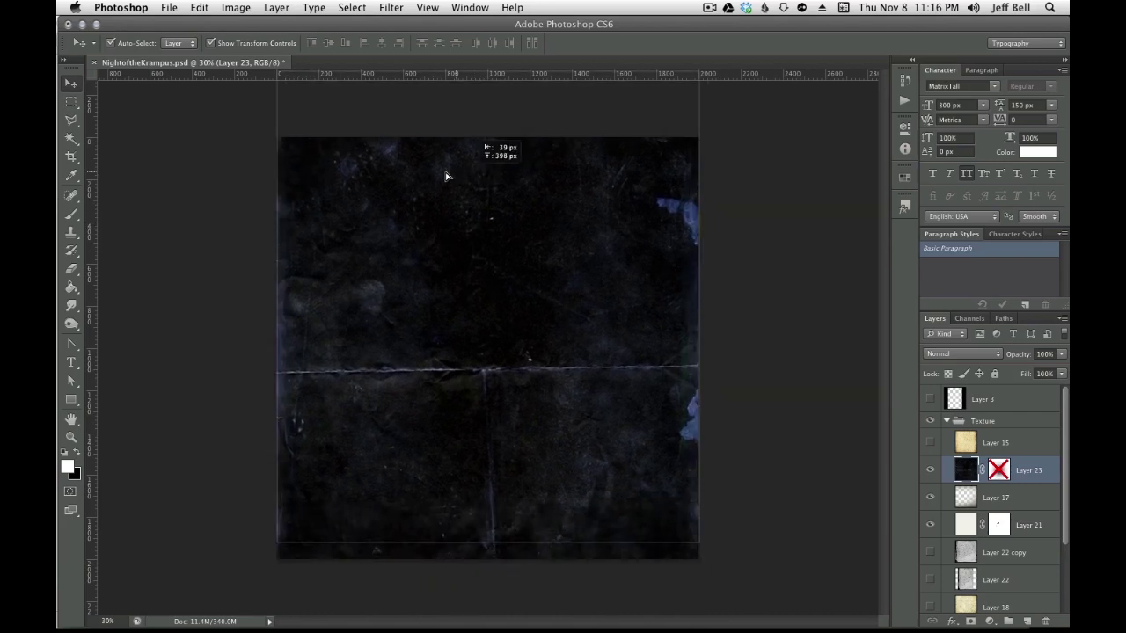
mouse_move(472, 225)
mouse_down()
mouse_move(568, 185)
mouse_move(492, 132)
mouse_up()
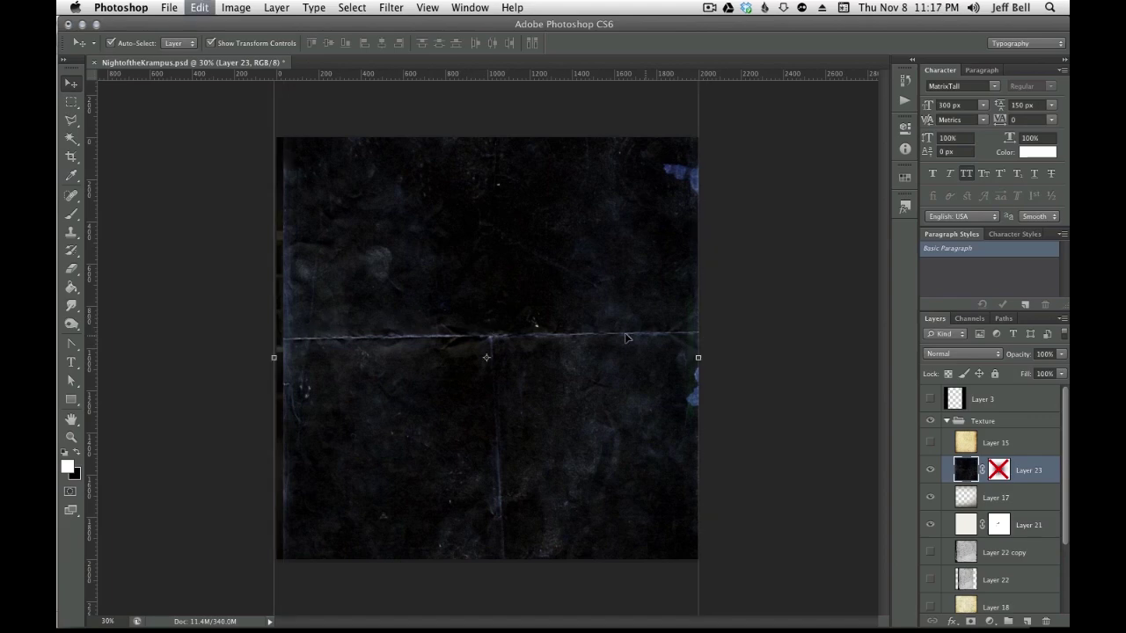
key(ctrl+z)
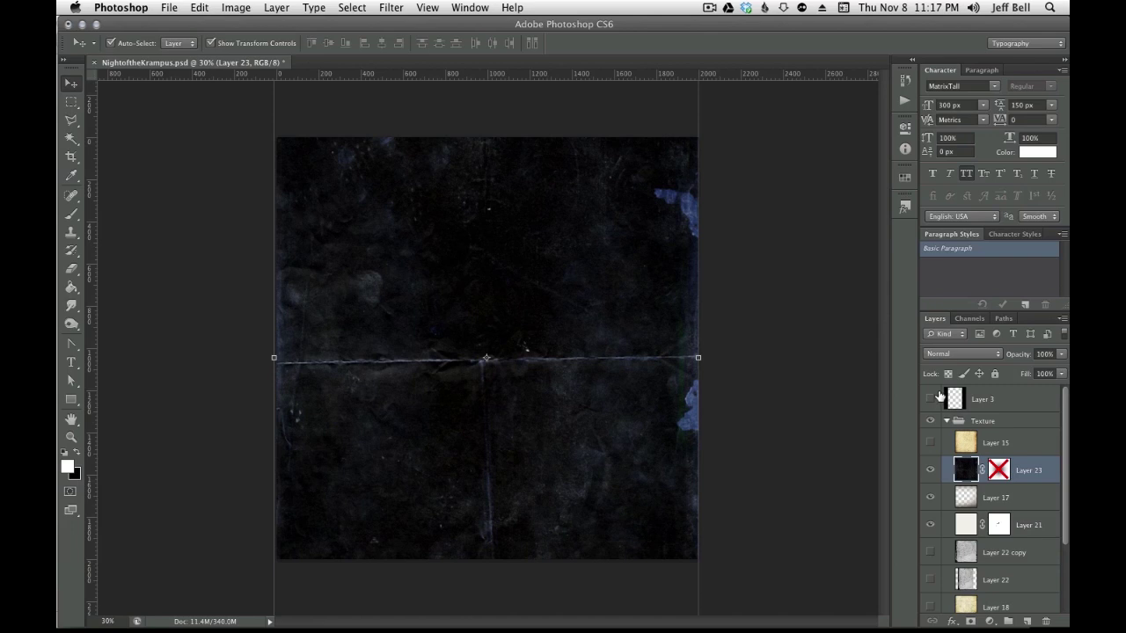
key(Return)
click(842, 385)
key(ctrl+z)
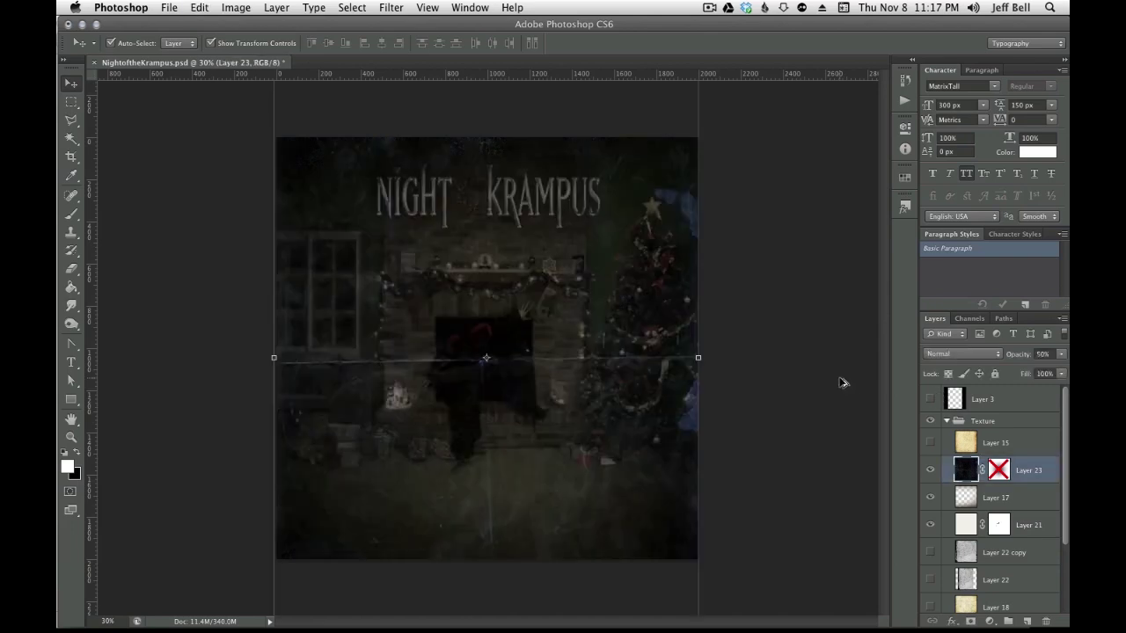
key(ctrl+z)
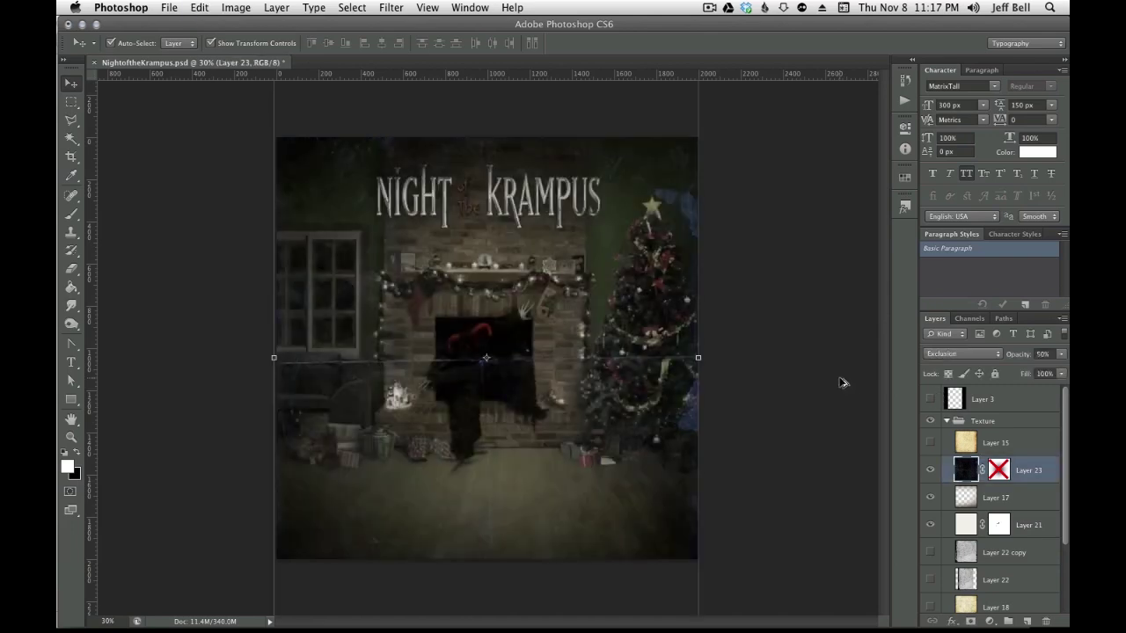
click(840, 381)
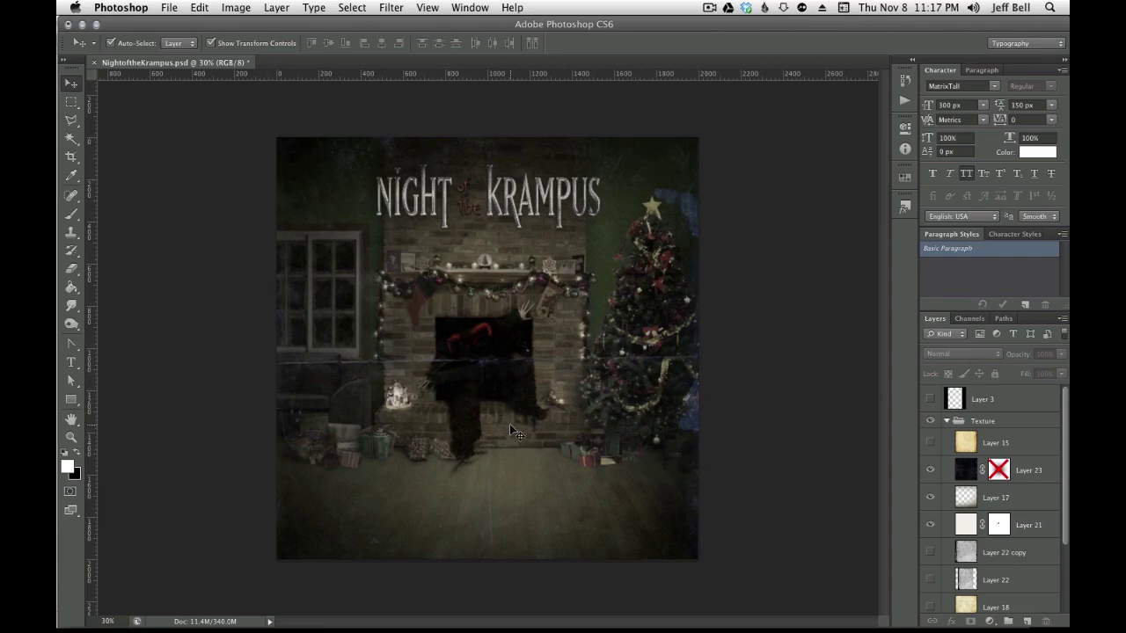
Make the warm parchment texture on Layer 15 visible again
scroll(509, 424, up, 5)
click(929, 443)
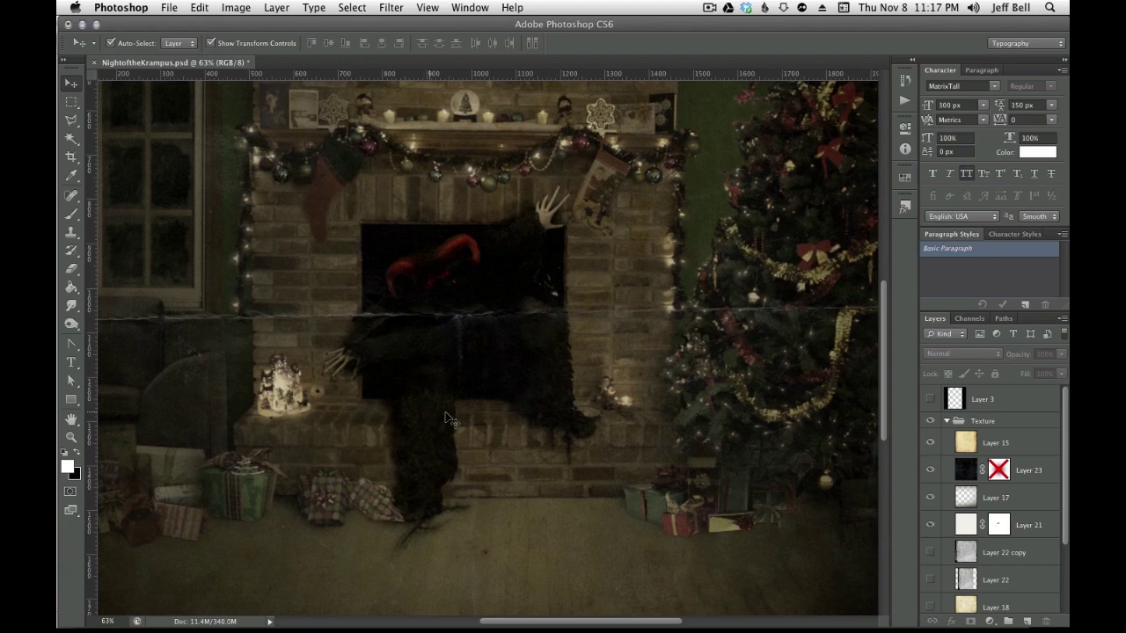
scroll(778, 348, down, 2)
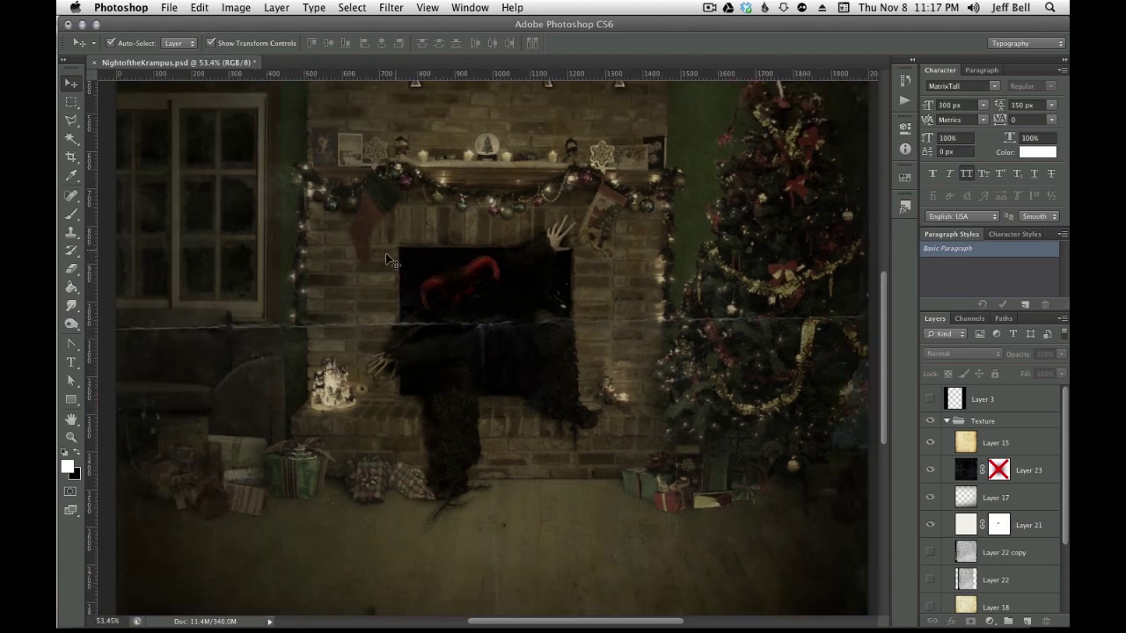
Enable Layer 23's mask so the dark Exclusion grunge fades toward the centre
right_click(999, 470)
key(Escape)
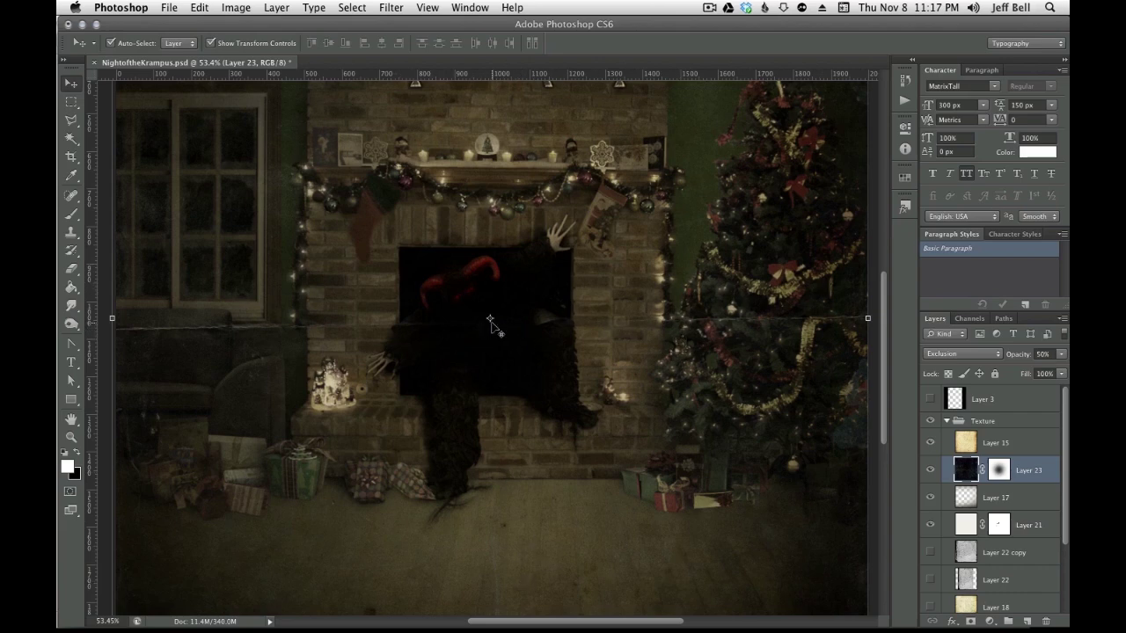
scroll(520, 578, down, 5)
click(807, 374)
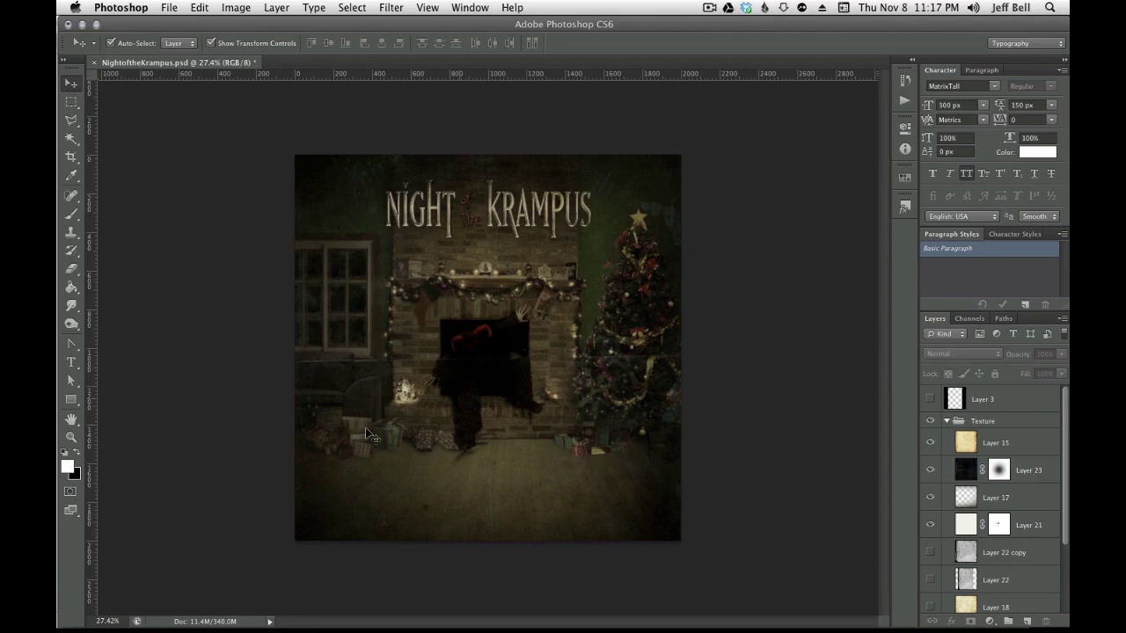
scroll(396, 290, up, 3)
scroll(427, 193, up, 2)
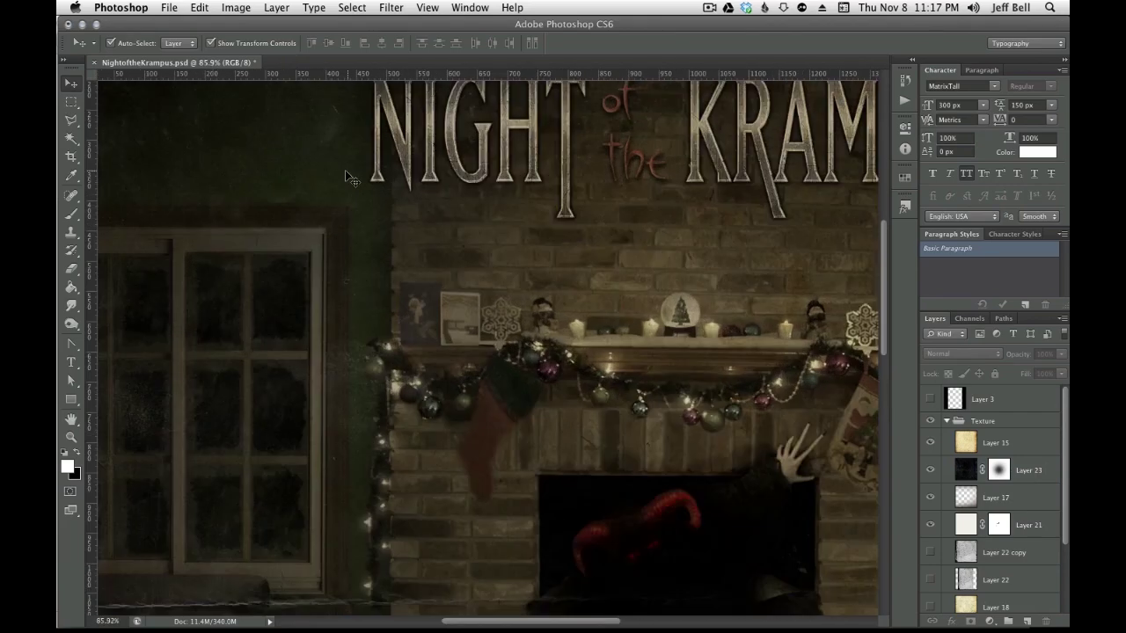
scroll(345, 170, up, 2)
scroll(393, 541, up, 3)
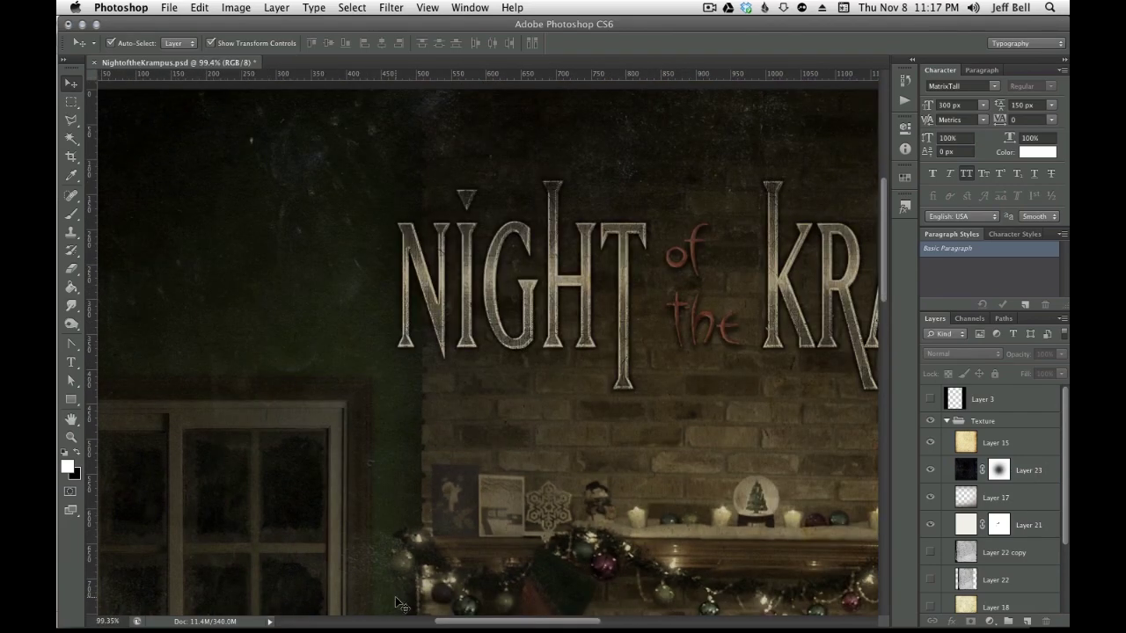
drag(418, 568, 382, 295)
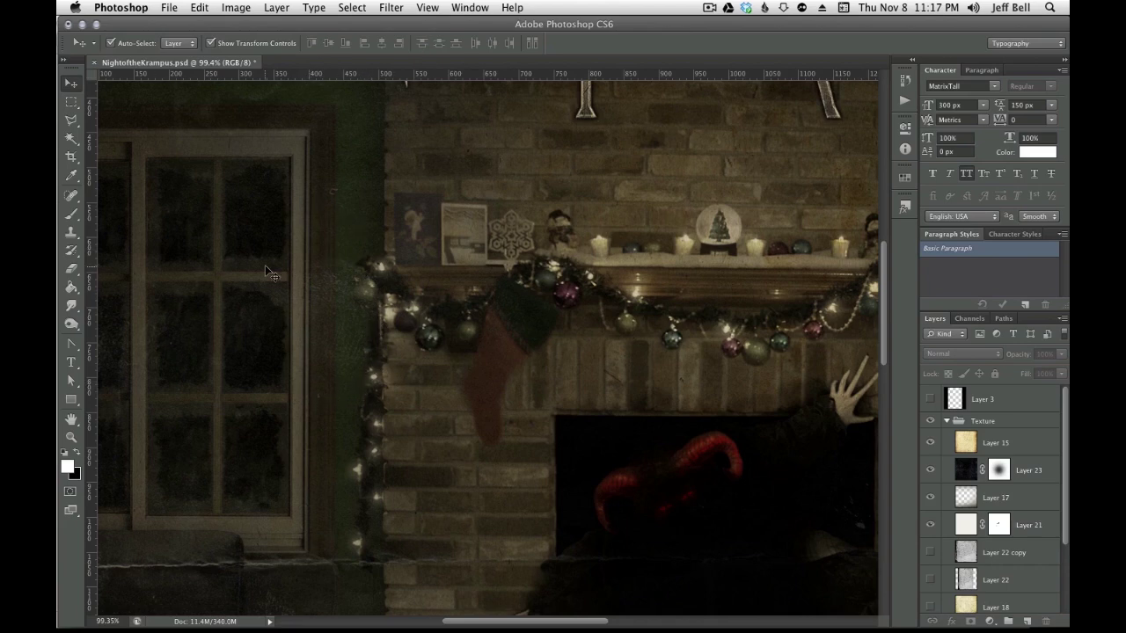
drag(214, 231, 440, 255)
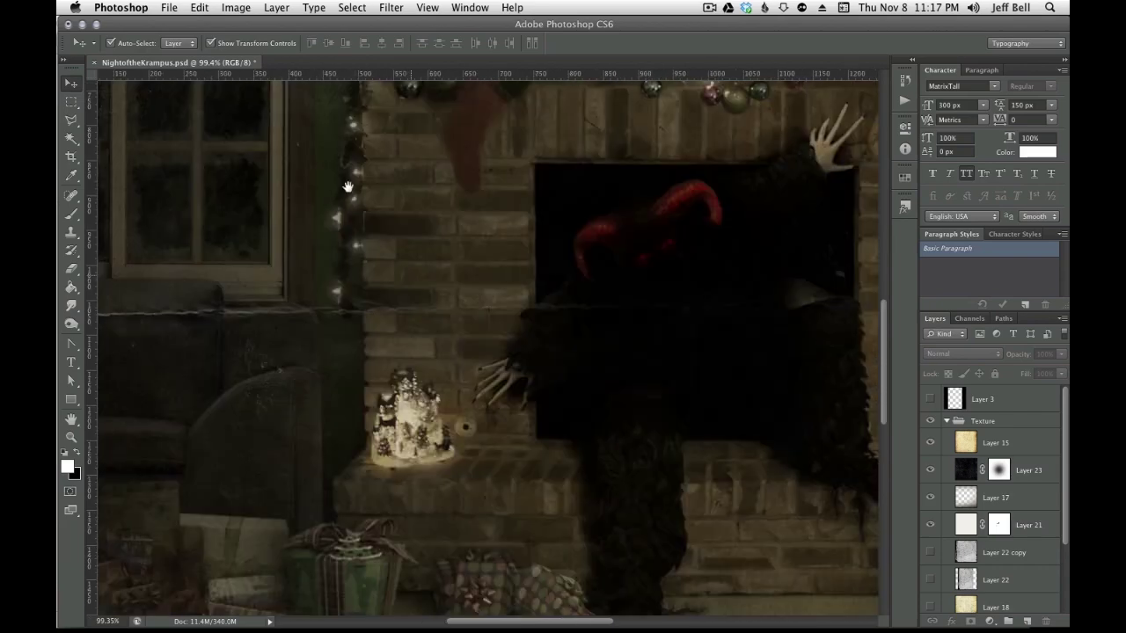
drag(666, 558, 236, 308)
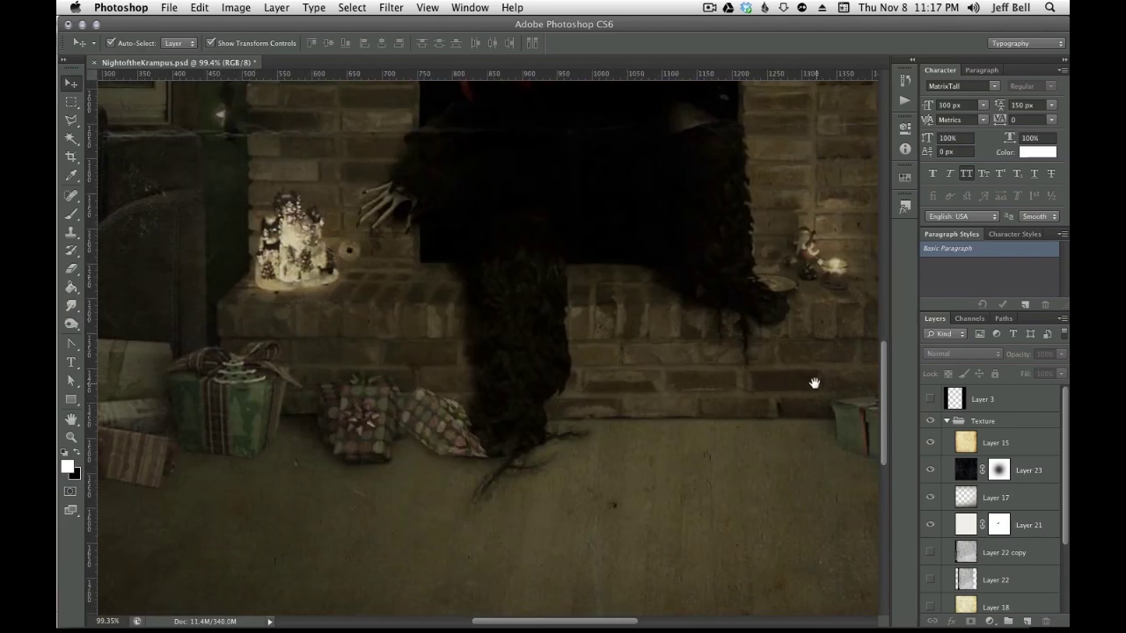
drag(815, 384, 226, 351)
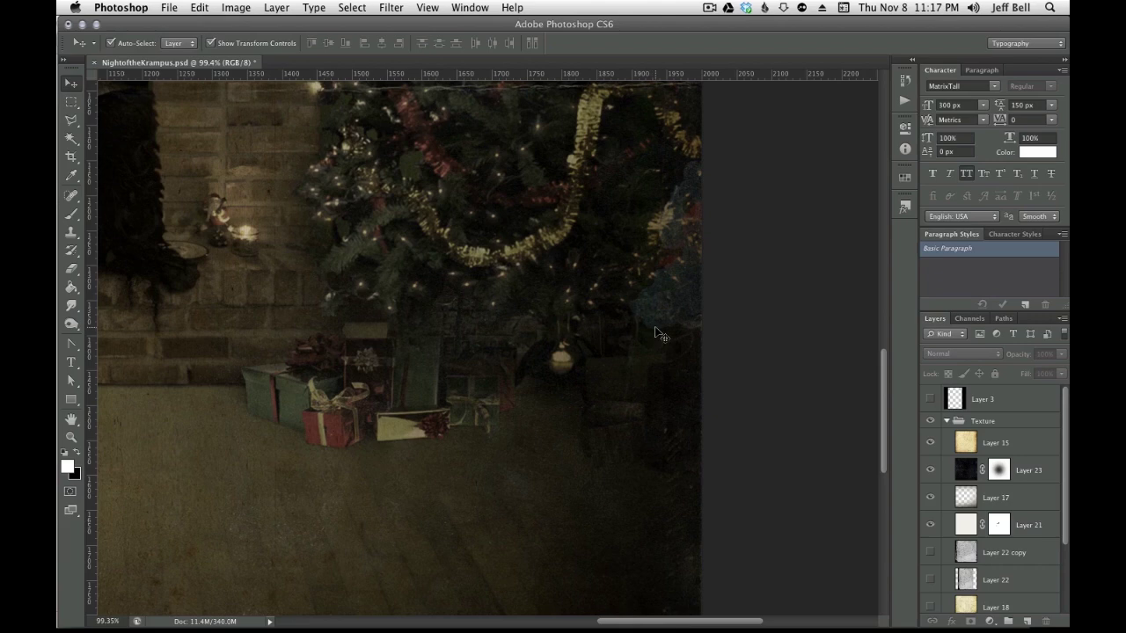
scroll(373, 315, down, 5)
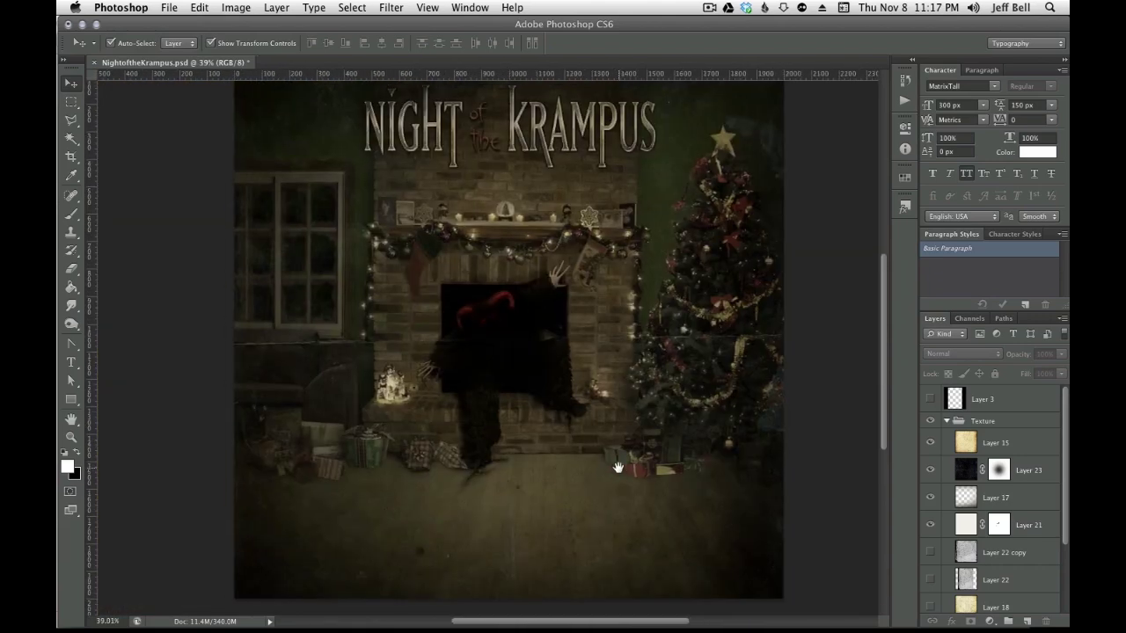
scroll(613, 460, down, 2)
scroll(613, 460, down, 1)
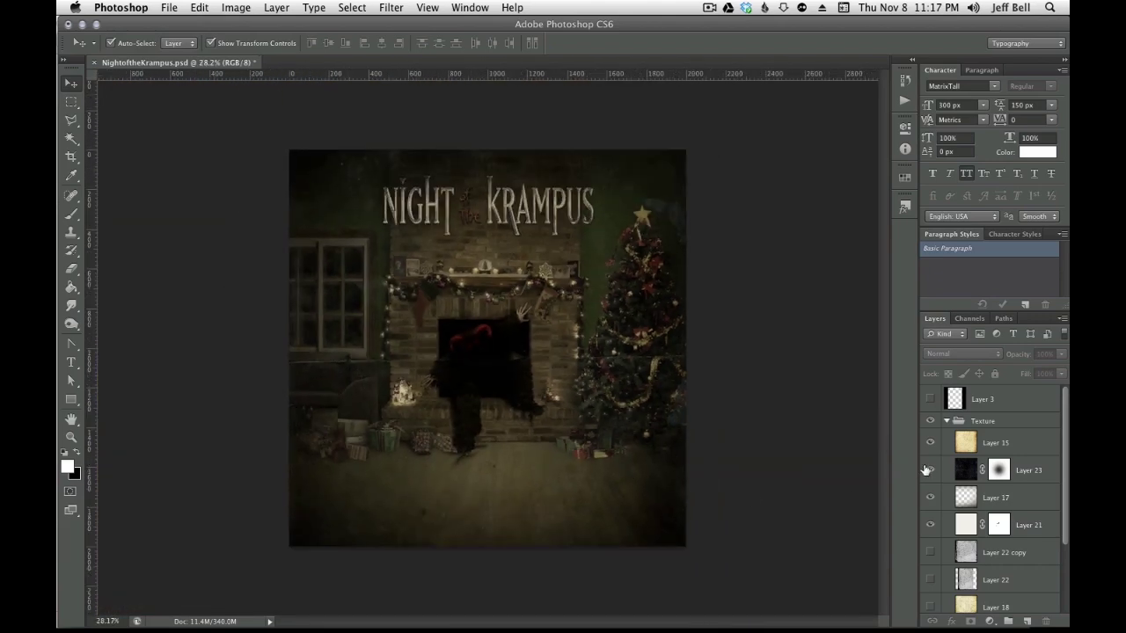
Collapse the Texture group, show Layer 3's black letterbox bars, check the guides, and view the reference sketch in Finder
click(946, 422)
click(930, 399)
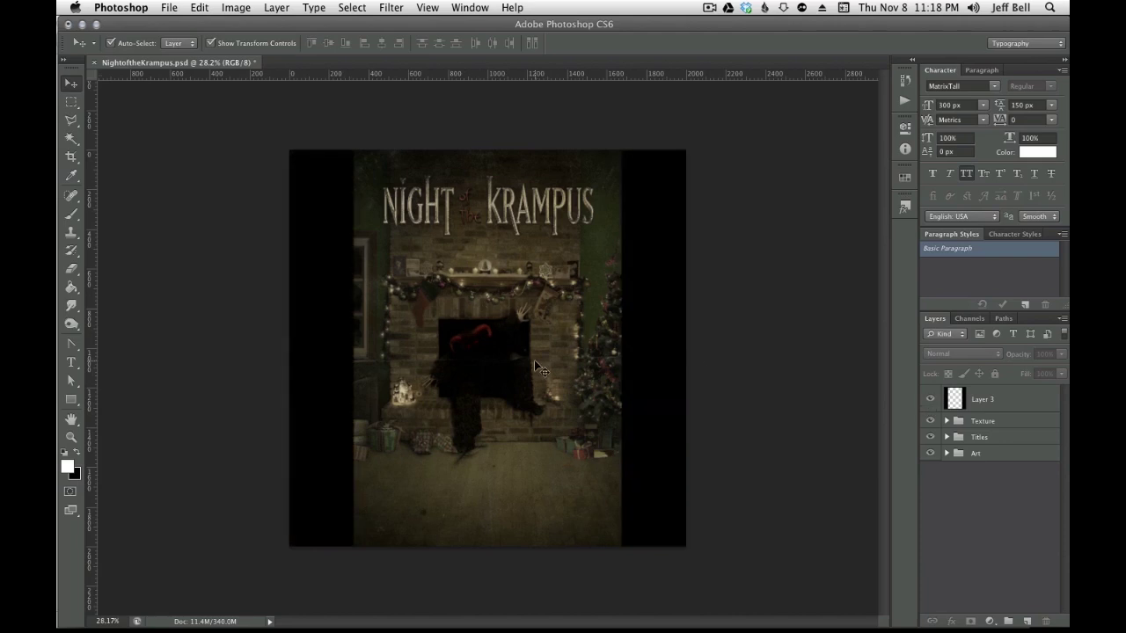
key(super+semicolon)
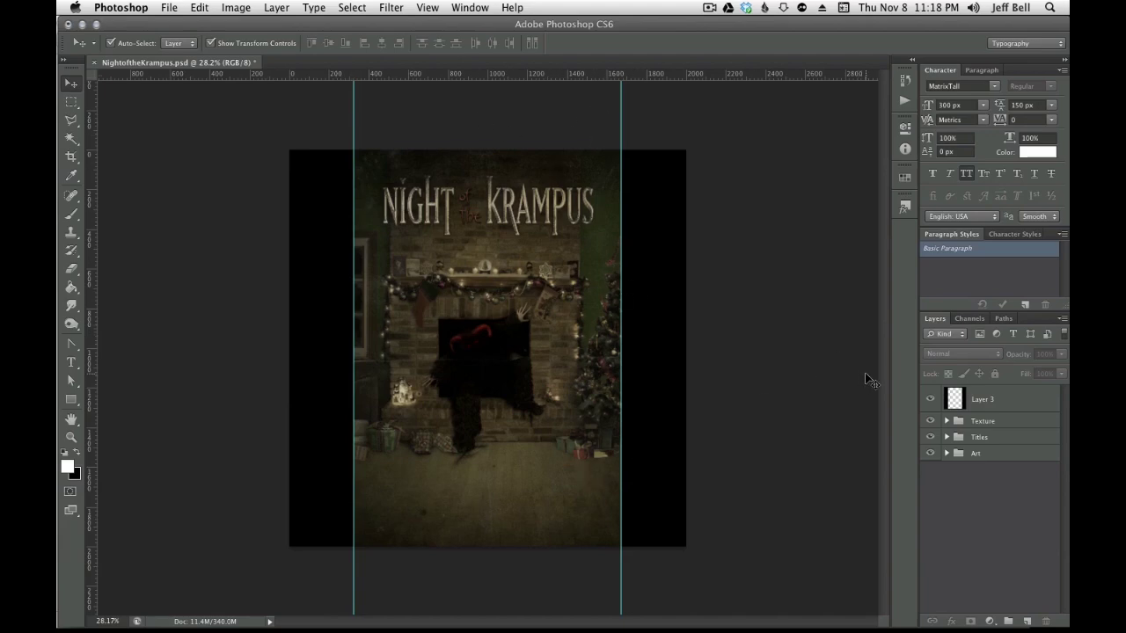
key(super+semicolon)
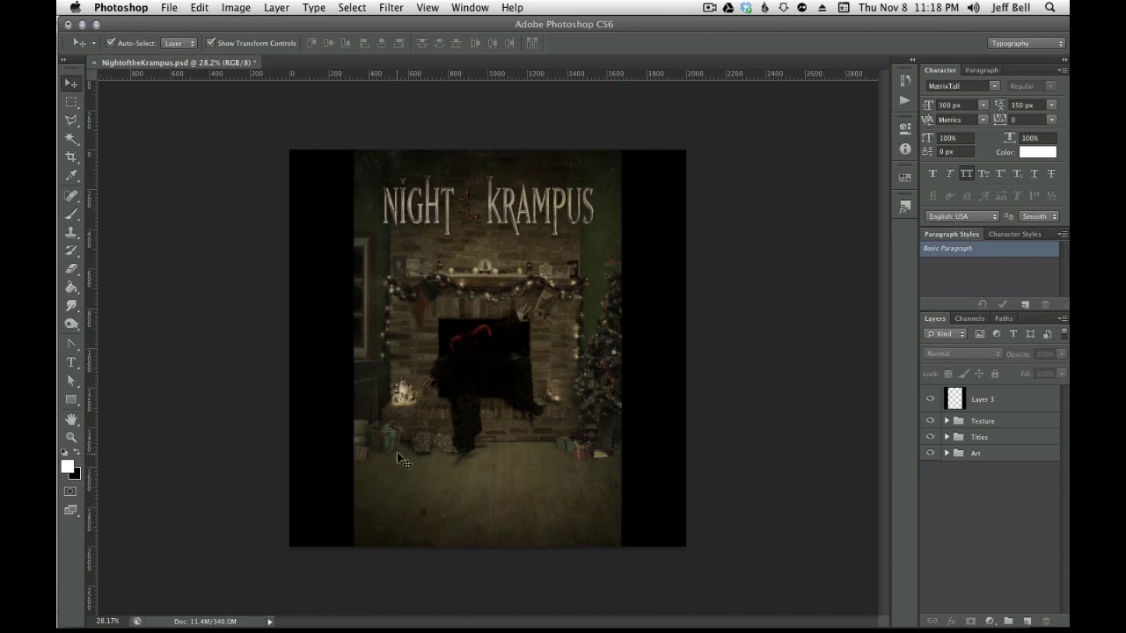
key(super+Tab)
scroll(397, 306, left, 15)
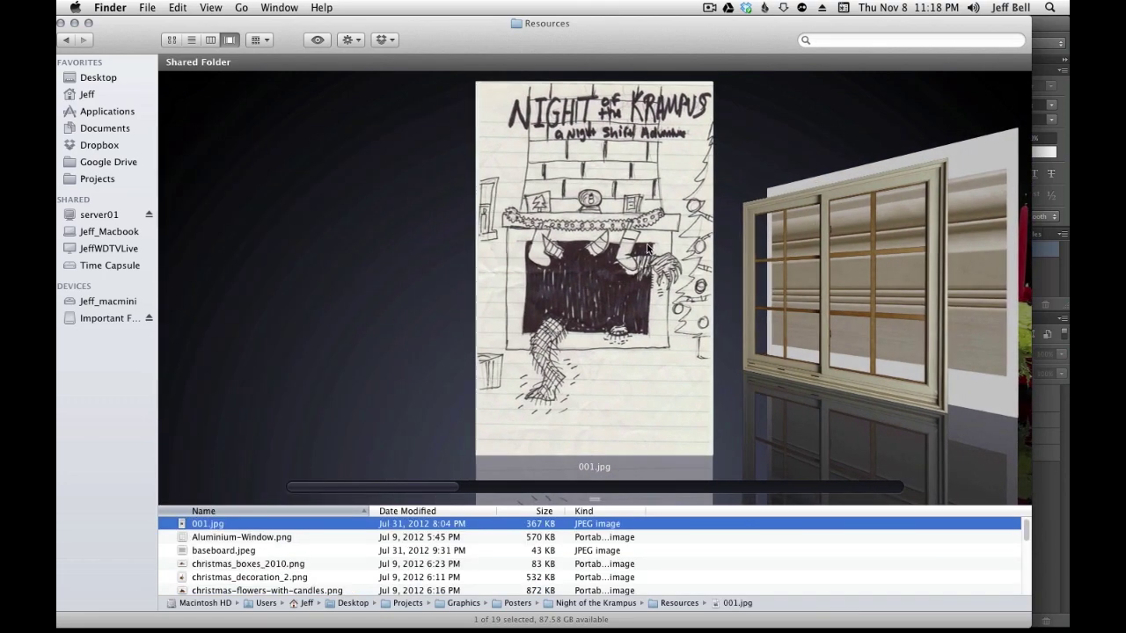
Compare the Finder sketch with the poster, then hide and reshow Layer 3's black side bars
key(super+Tab)
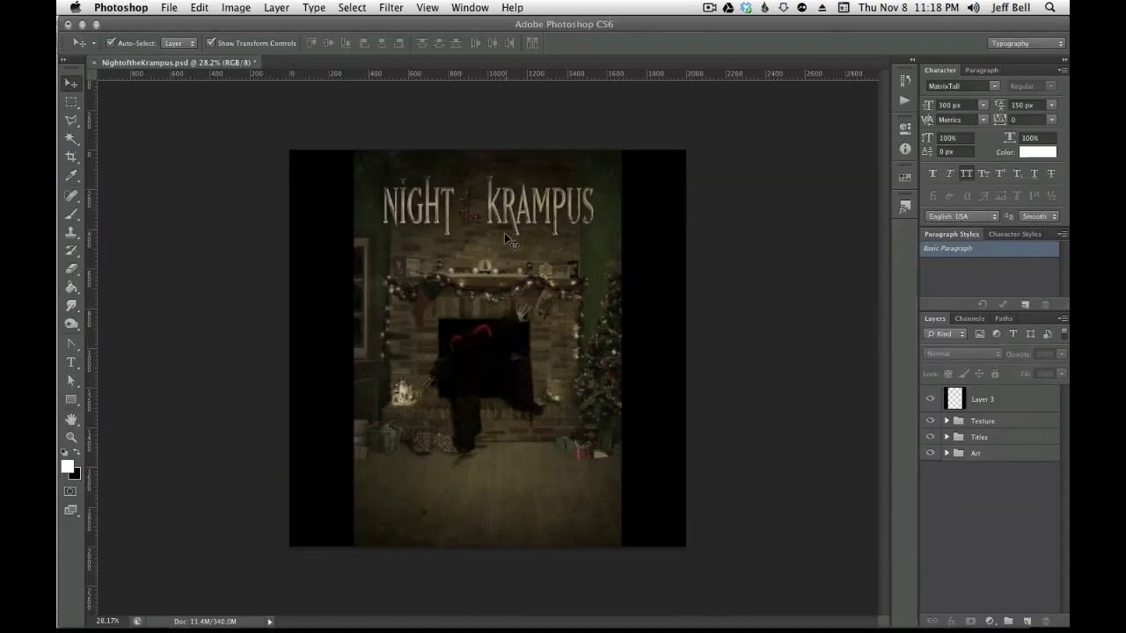
key(super+Tab)
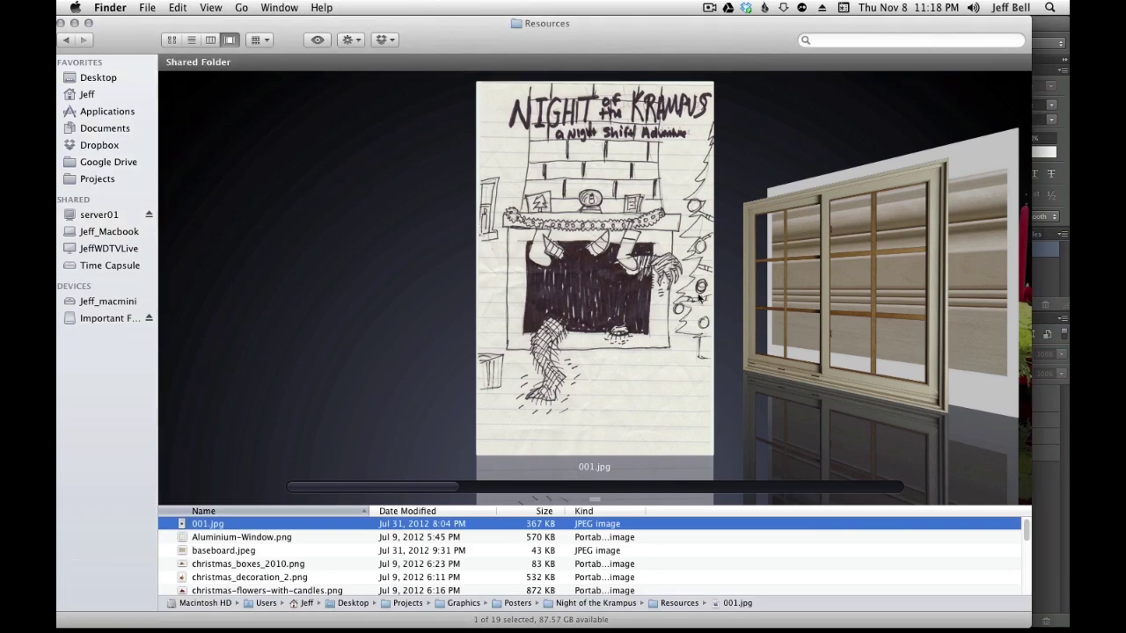
key(super+Tab)
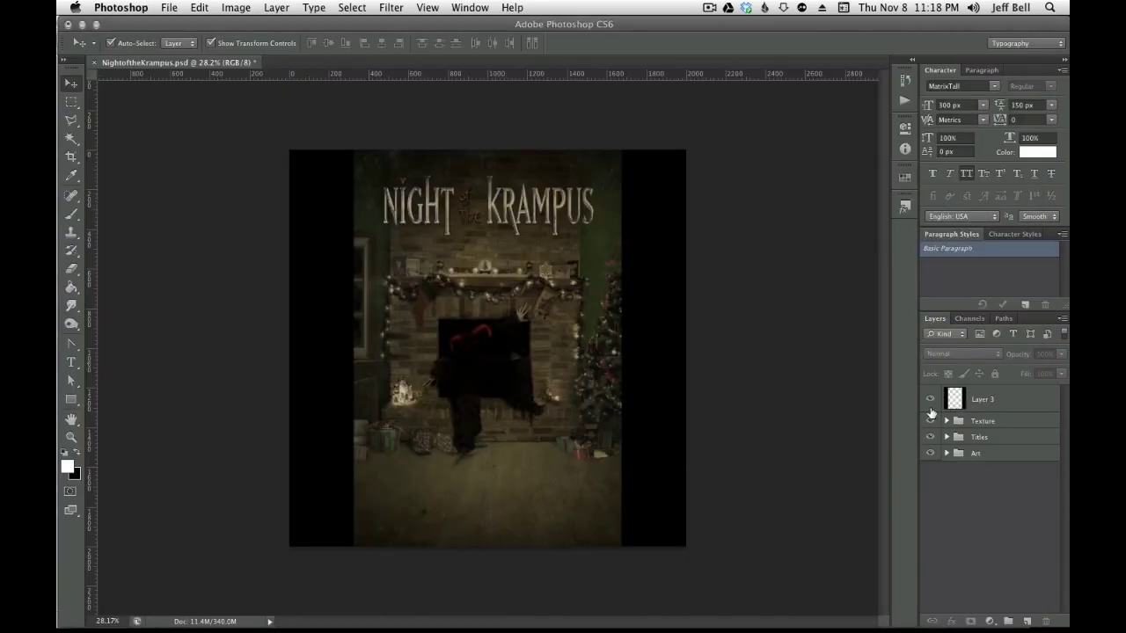
click(931, 401)
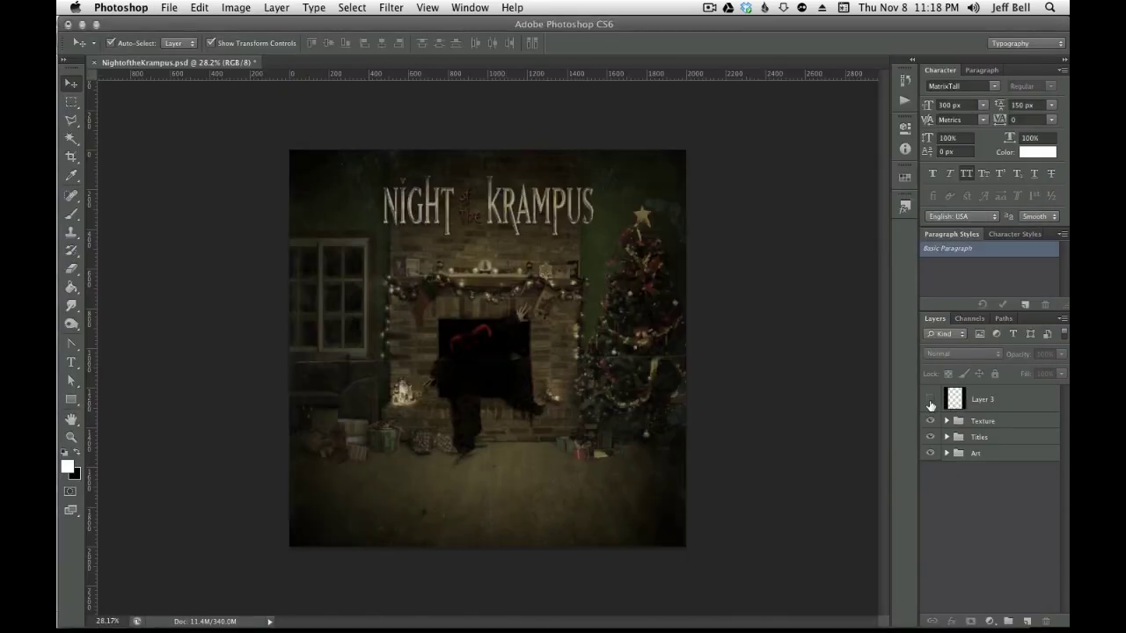
click(931, 401)
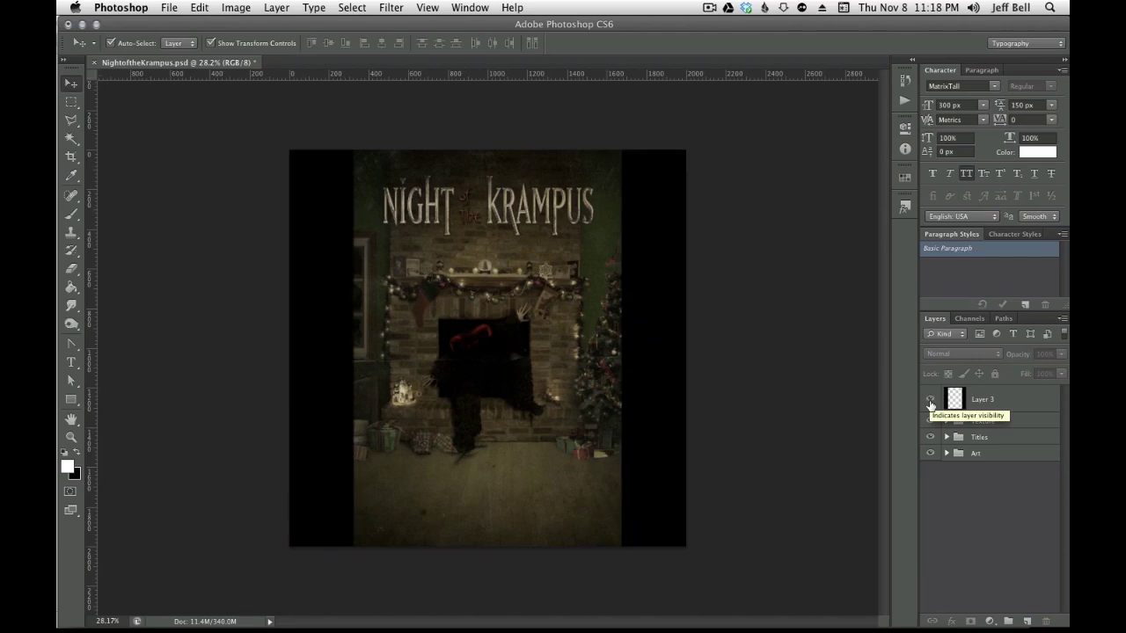